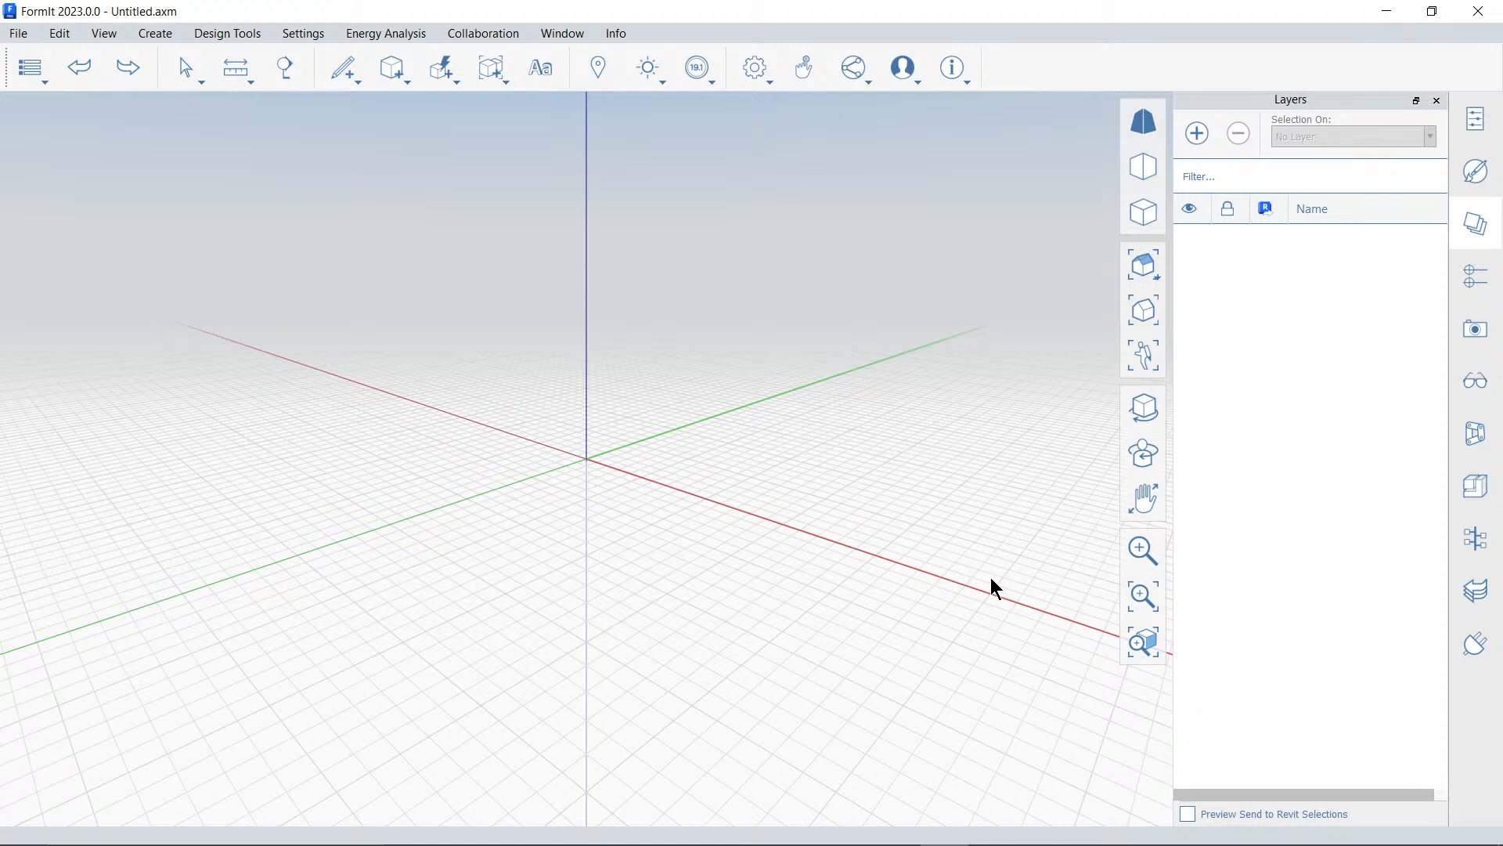
# Search for Shirley Street, Port Elizabeth, South Africa in the Set Location map and go to it
pyautogui.click(600, 68)
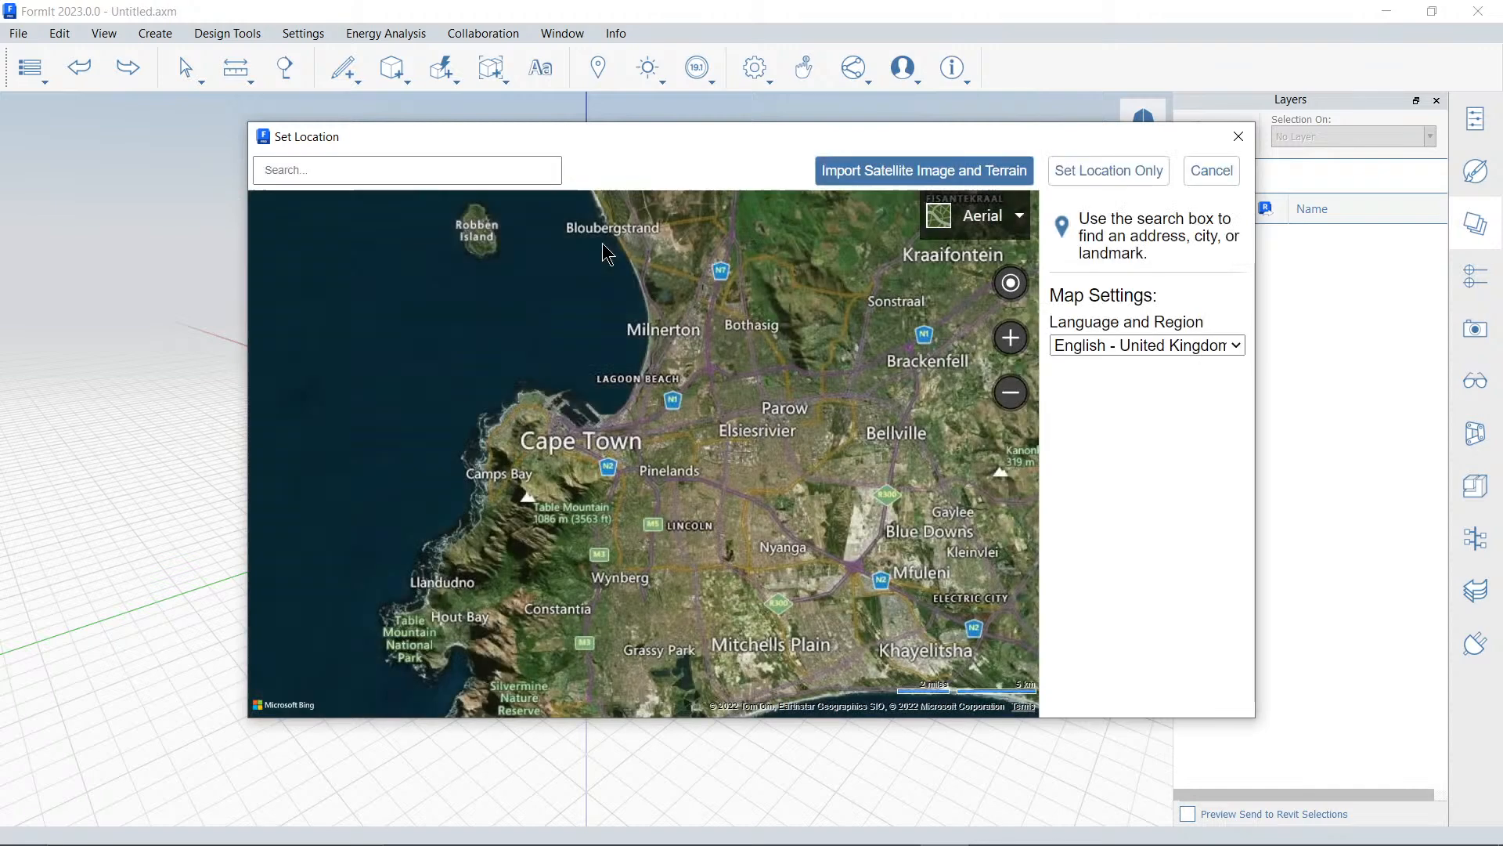
pyautogui.click(469, 172)
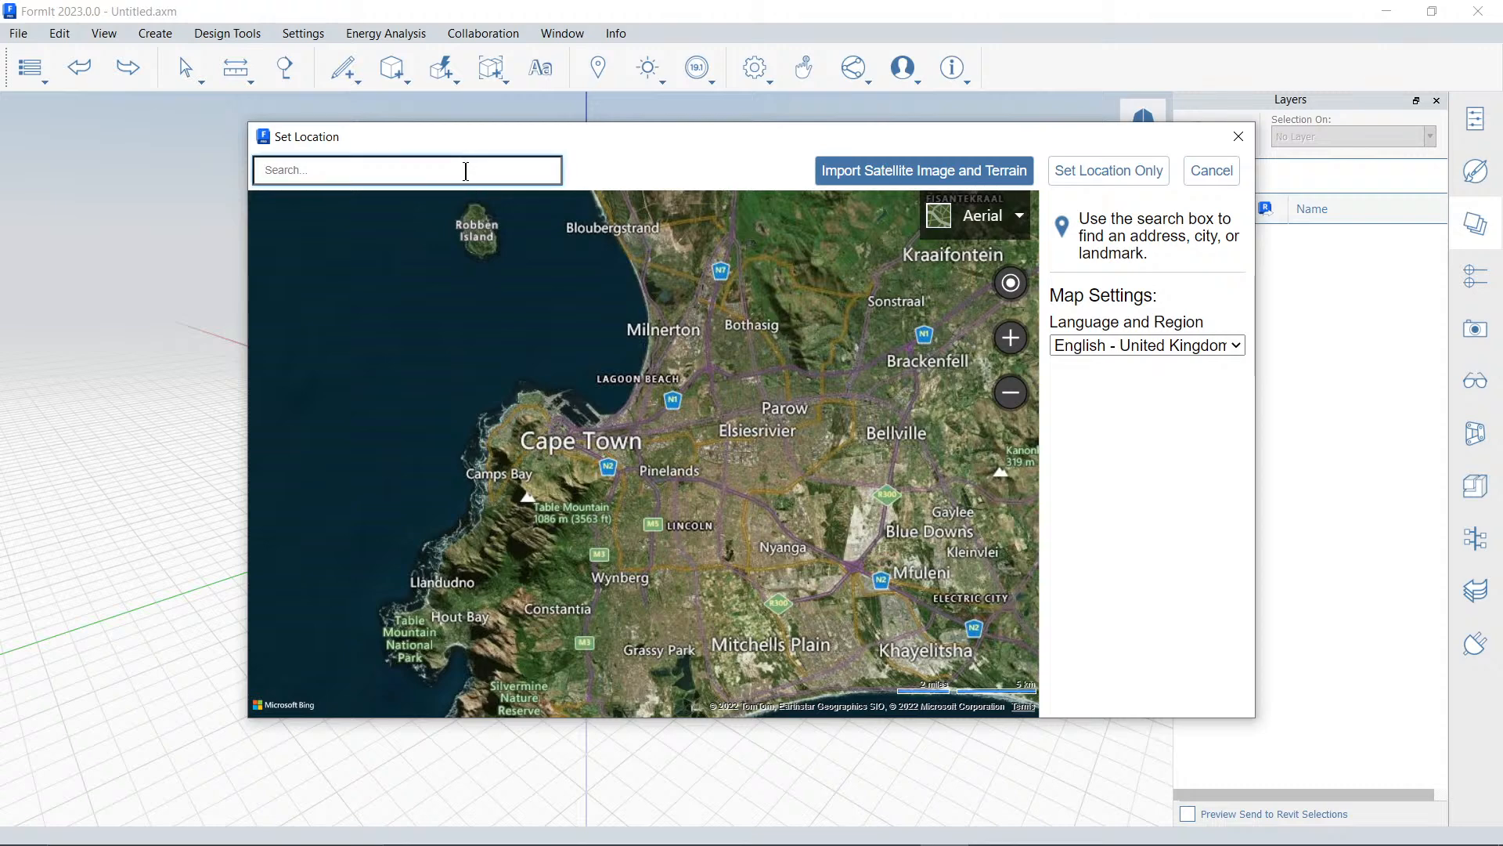
pyautogui.write('shirley')
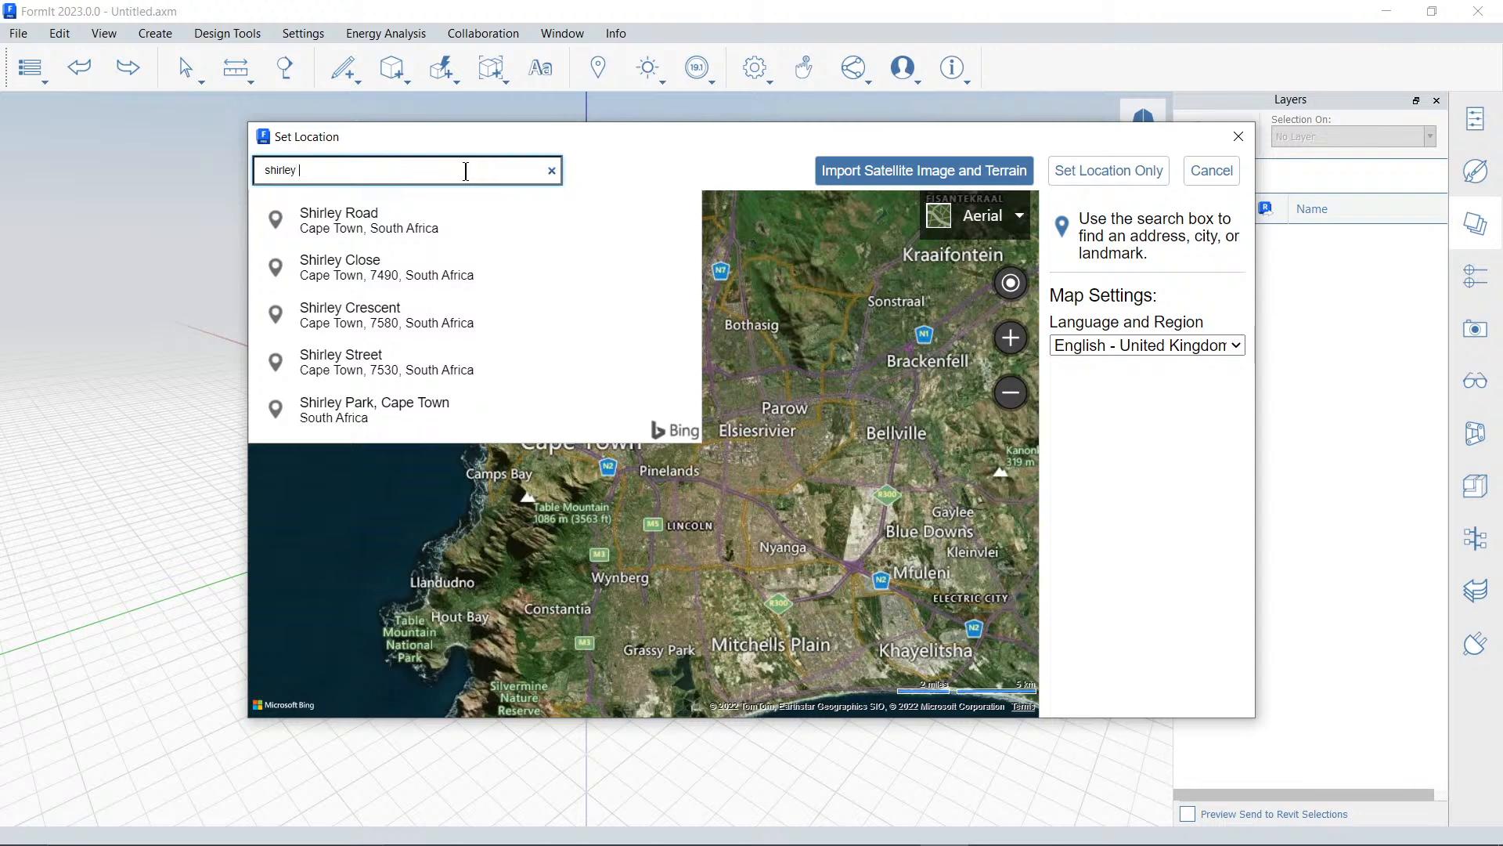
pyautogui.write(' street ')
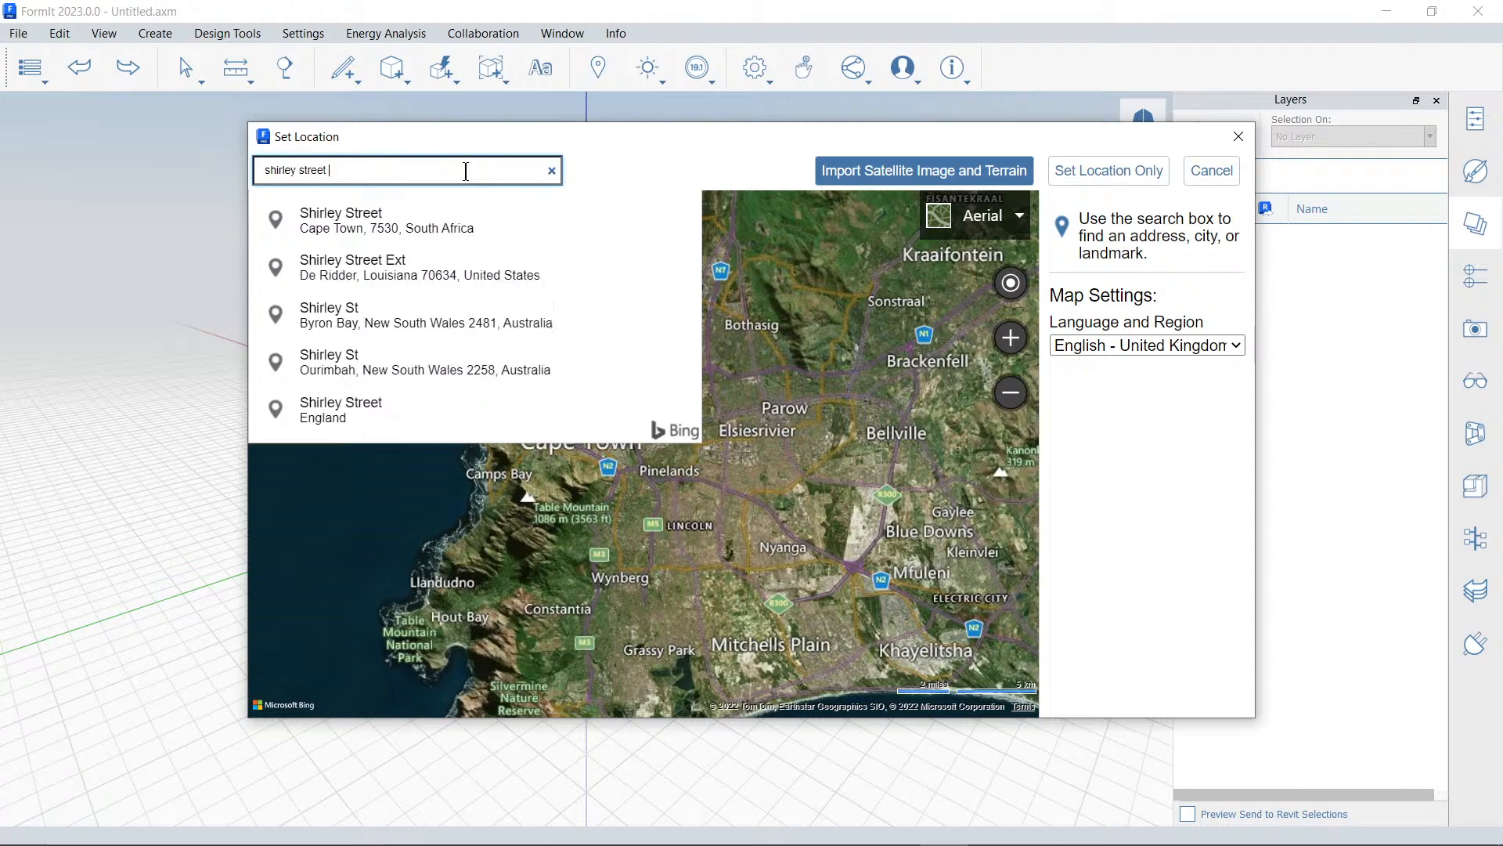
pyautogui.write('port elizabeth')
pyautogui.click(446, 227)
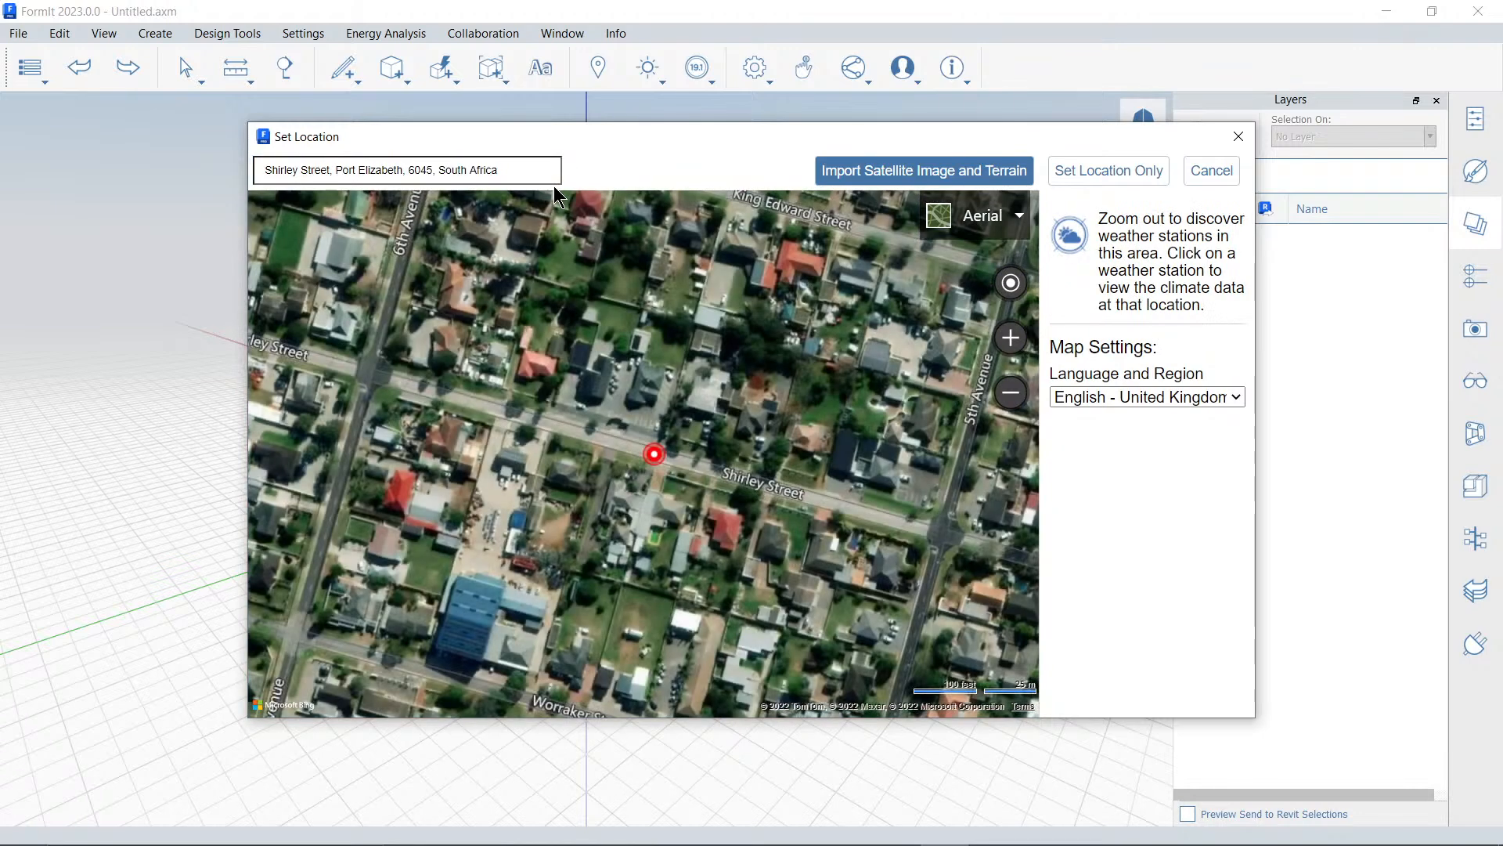
# Import the satellite image and terrain framed on the grassy oval between Colin Street and William Street
pyautogui.moveTo(619, 425); pyautogui.dragTo(797, 484)
pyautogui.scroll(1, 591, 440)
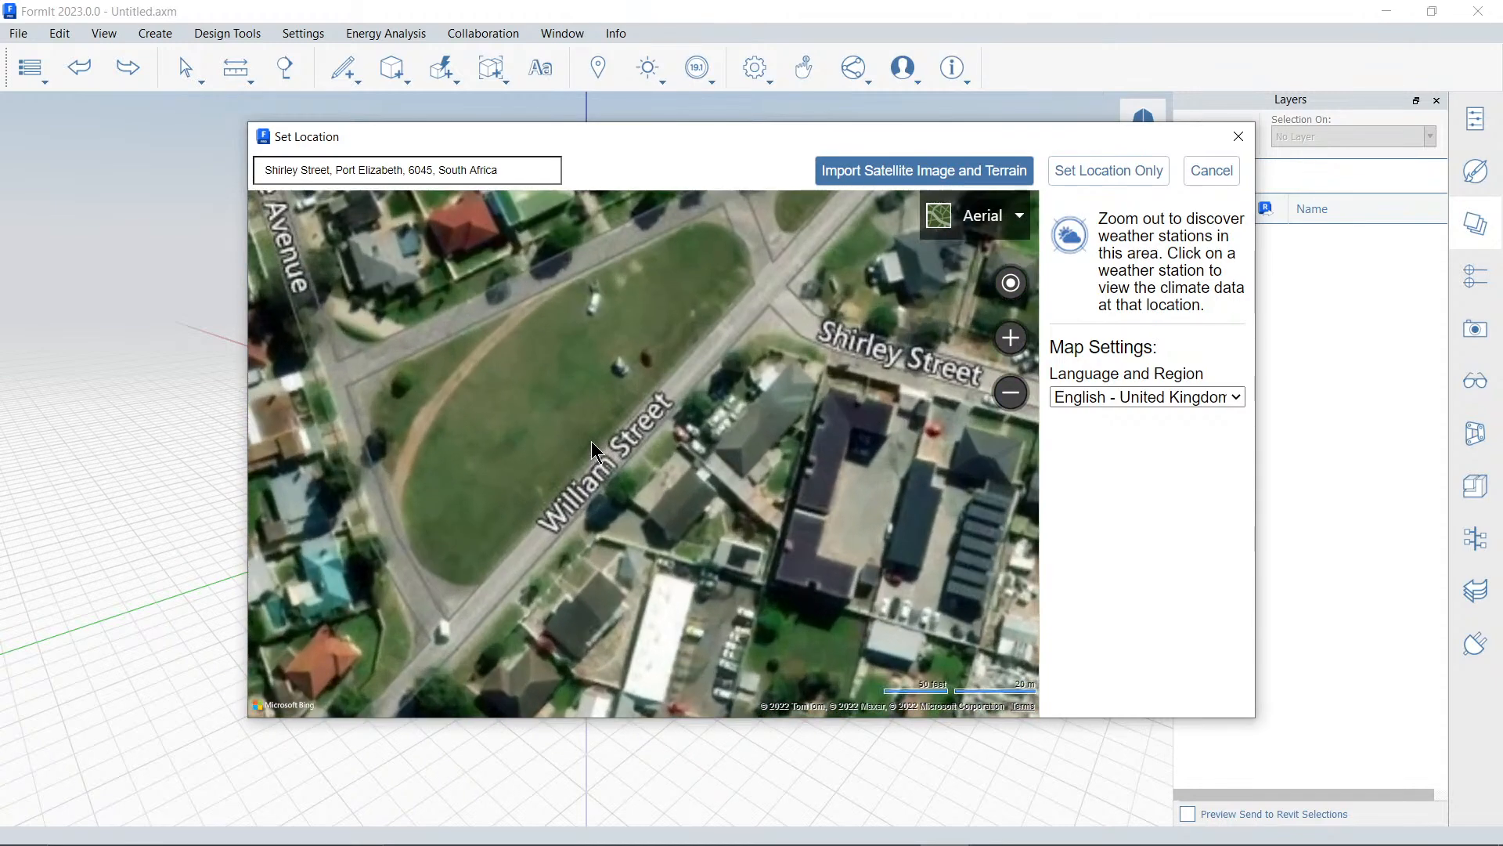
pyautogui.moveTo(704, 472); pyautogui.dragTo(764, 483)
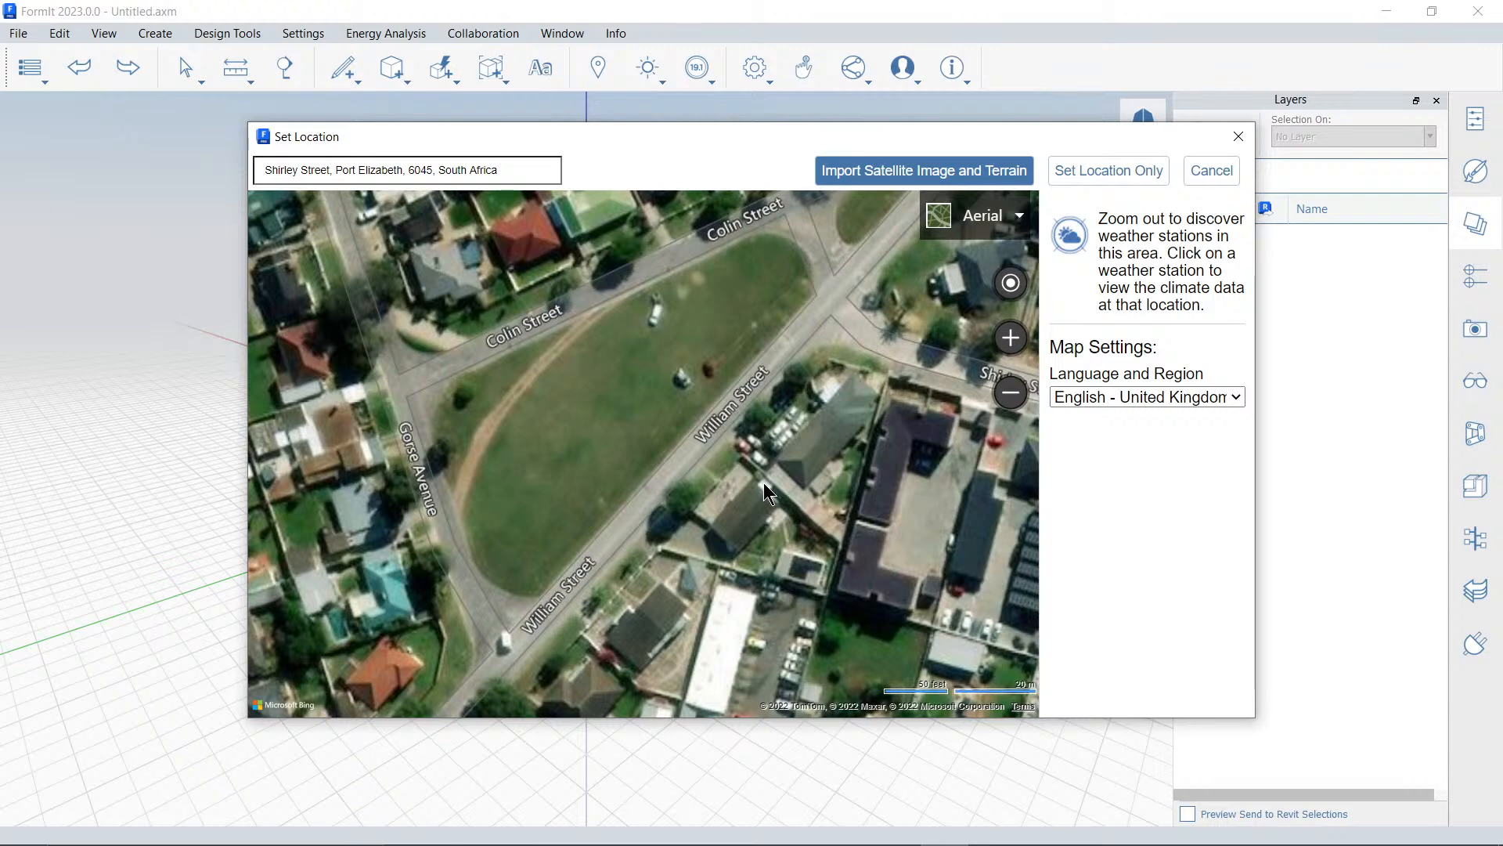
pyautogui.click(979, 219)
pyautogui.moveTo(931, 220)
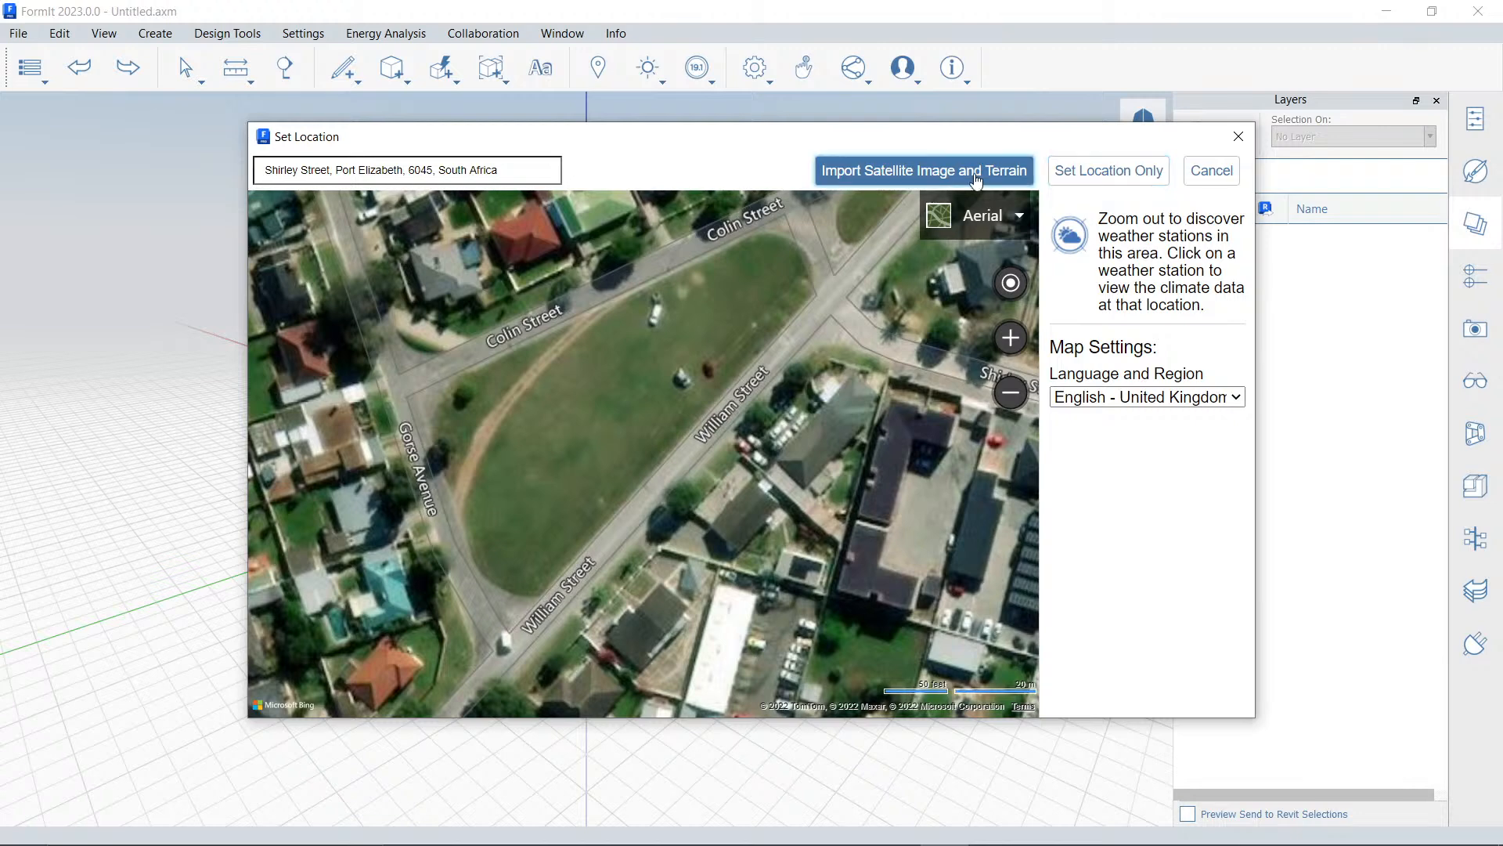
pyautogui.click(907, 174)
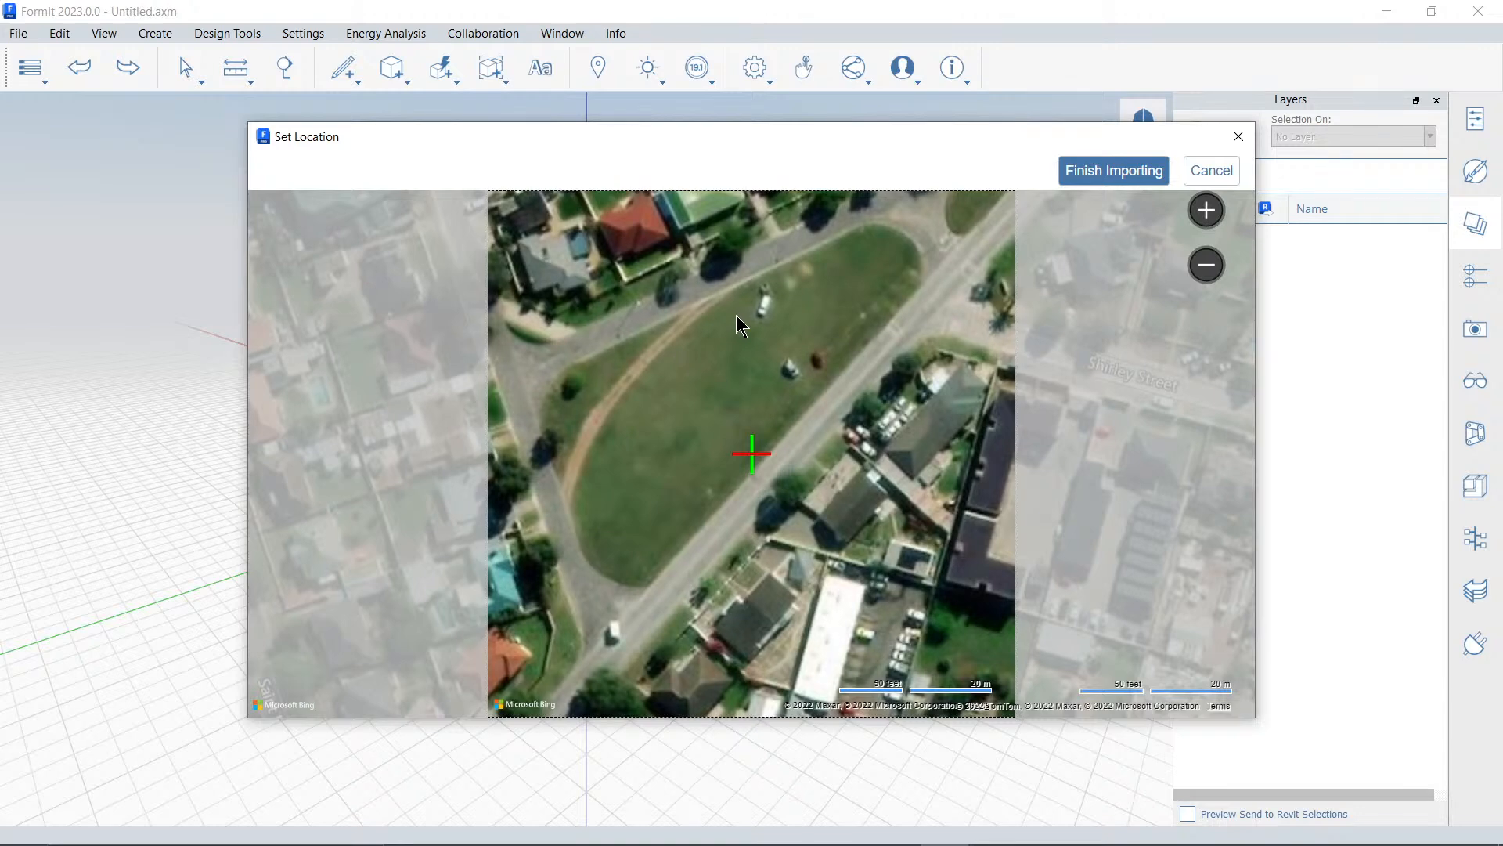
pyautogui.scroll(-3, 734, 317)
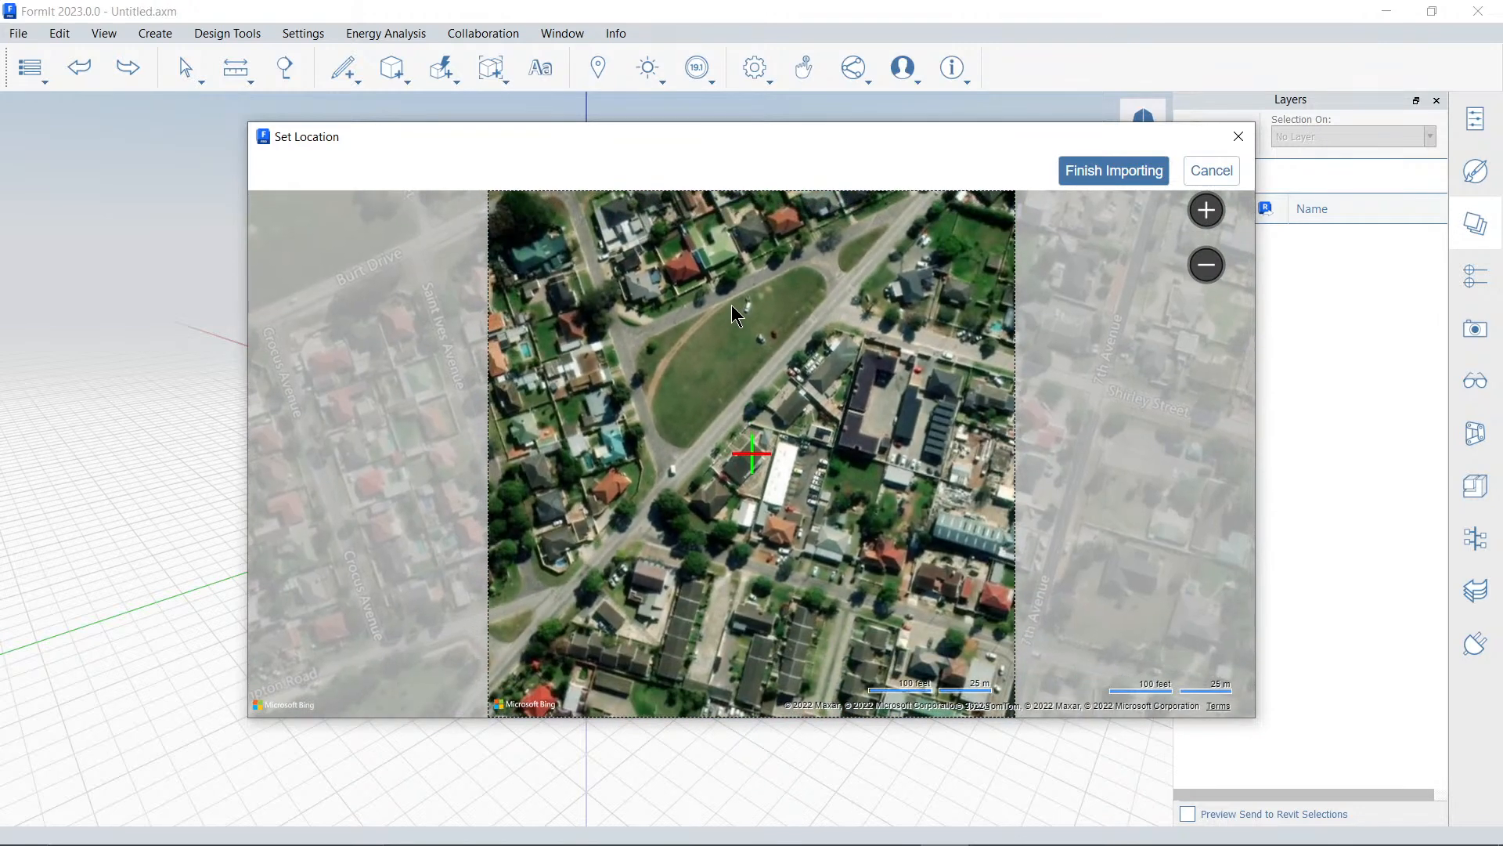
pyautogui.moveTo(729, 328); pyautogui.dragTo(748, 382)
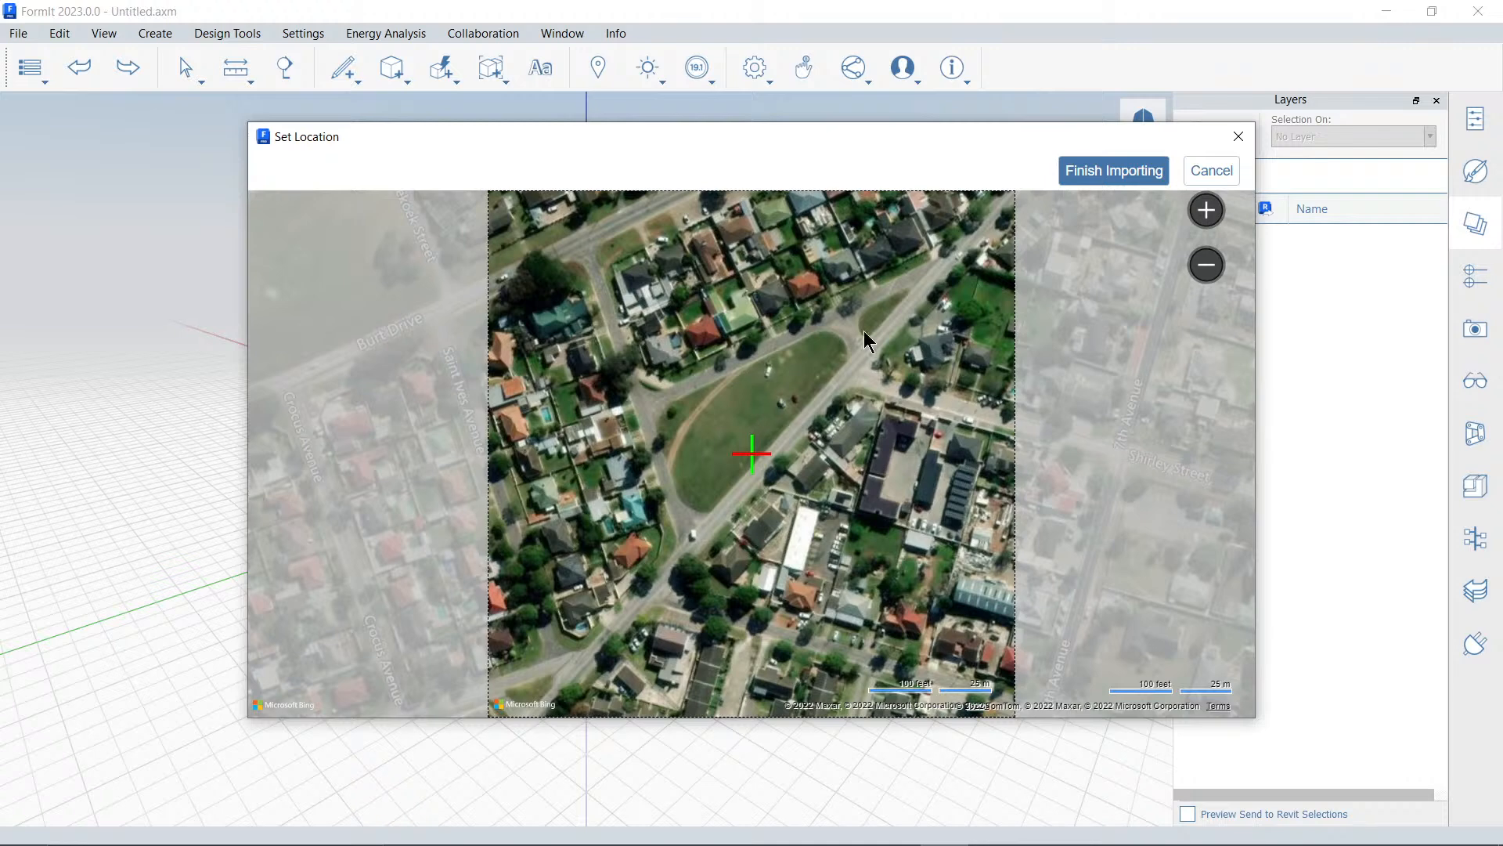
pyautogui.scroll(3, 759, 388)
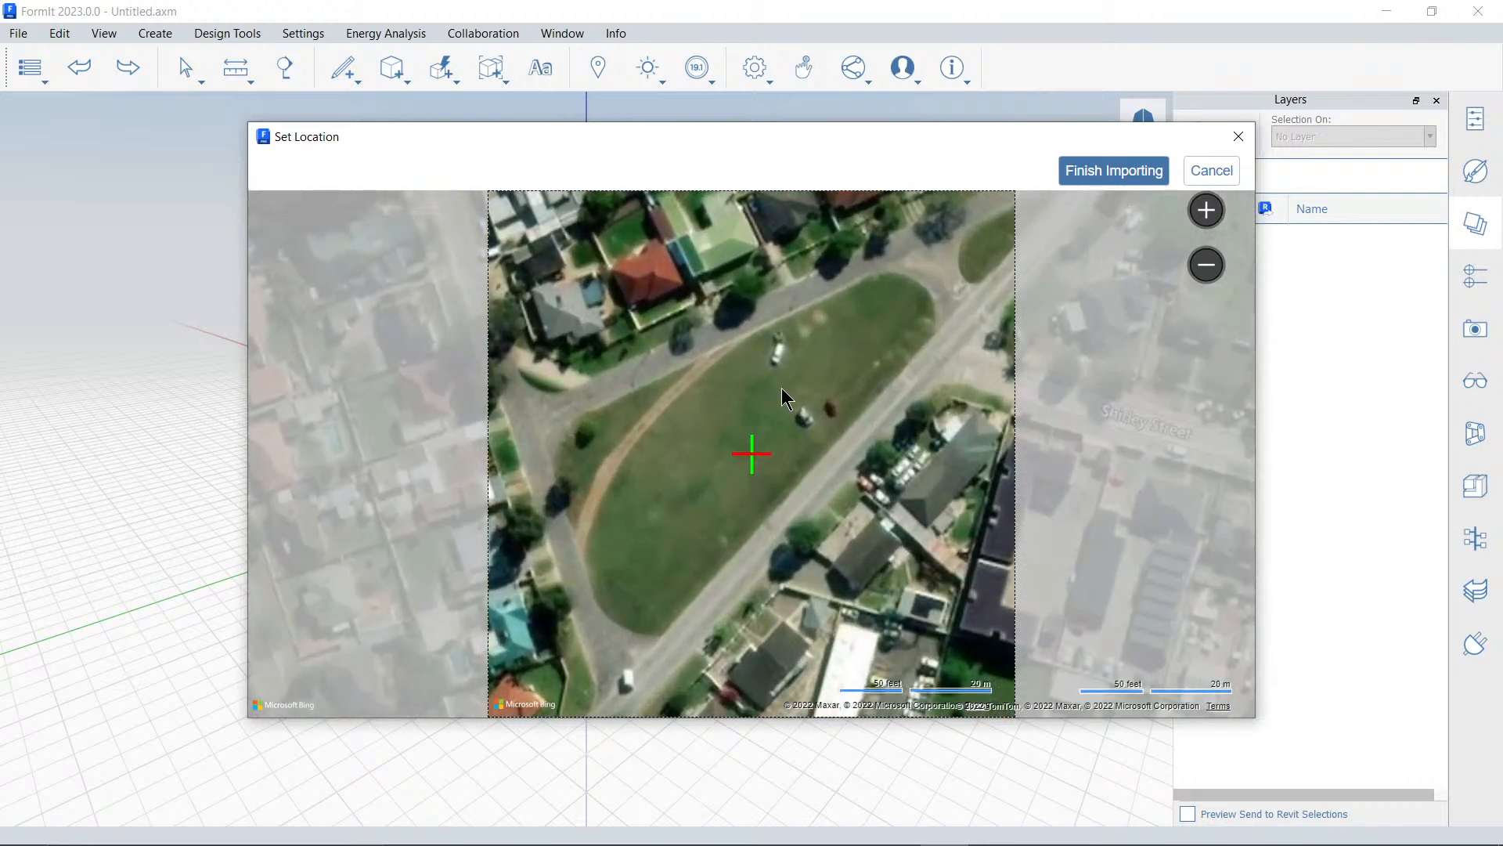
pyautogui.click(1078, 180)
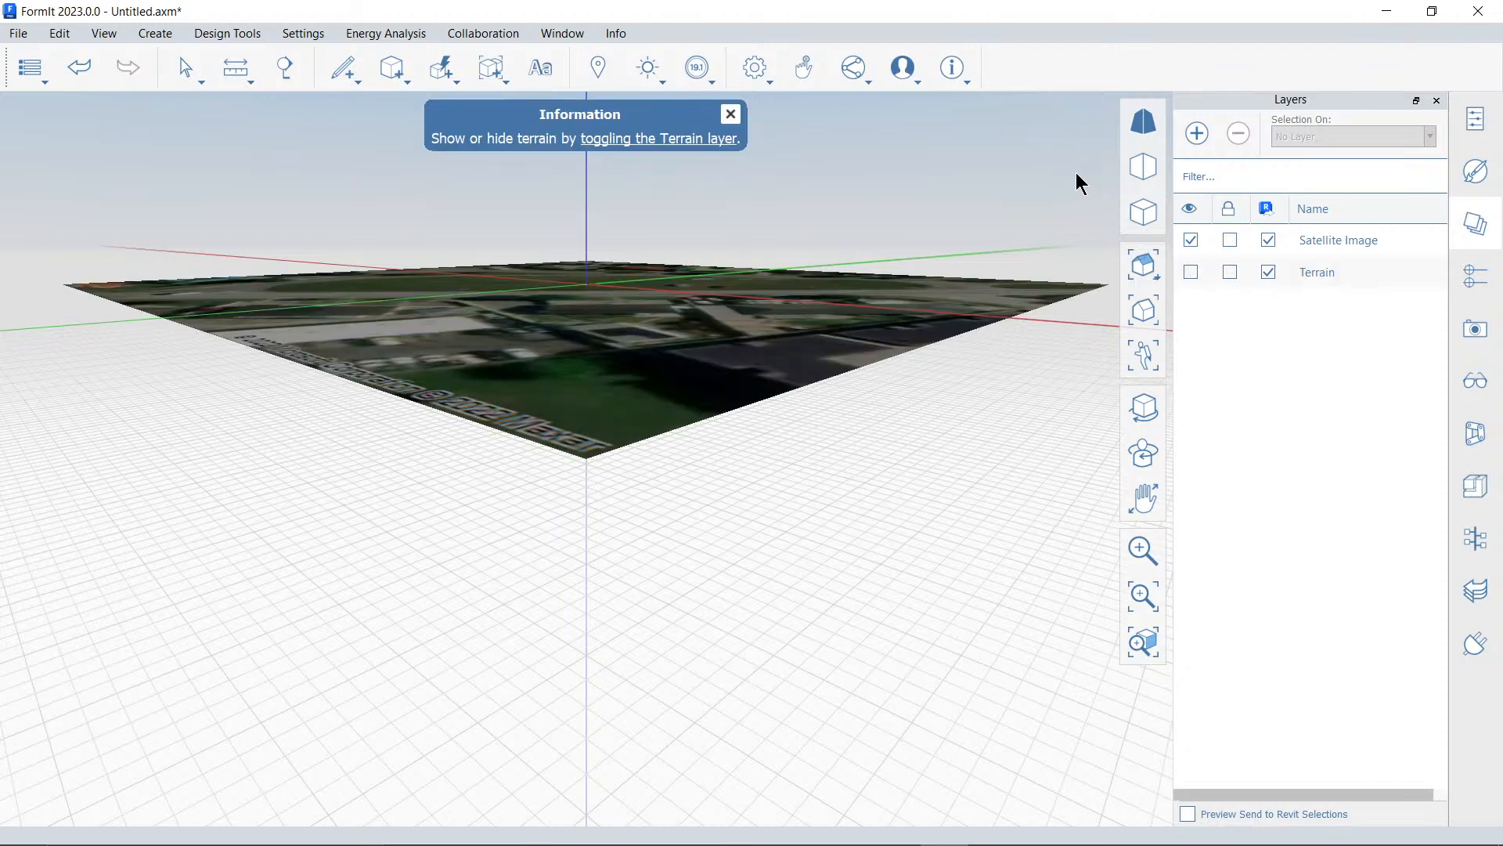
# Make the Terrain layer visible and inspect the relief of the imported site from the side and above
pyautogui.moveTo(693, 276); pyautogui.dragTo(640, 476, button='right')
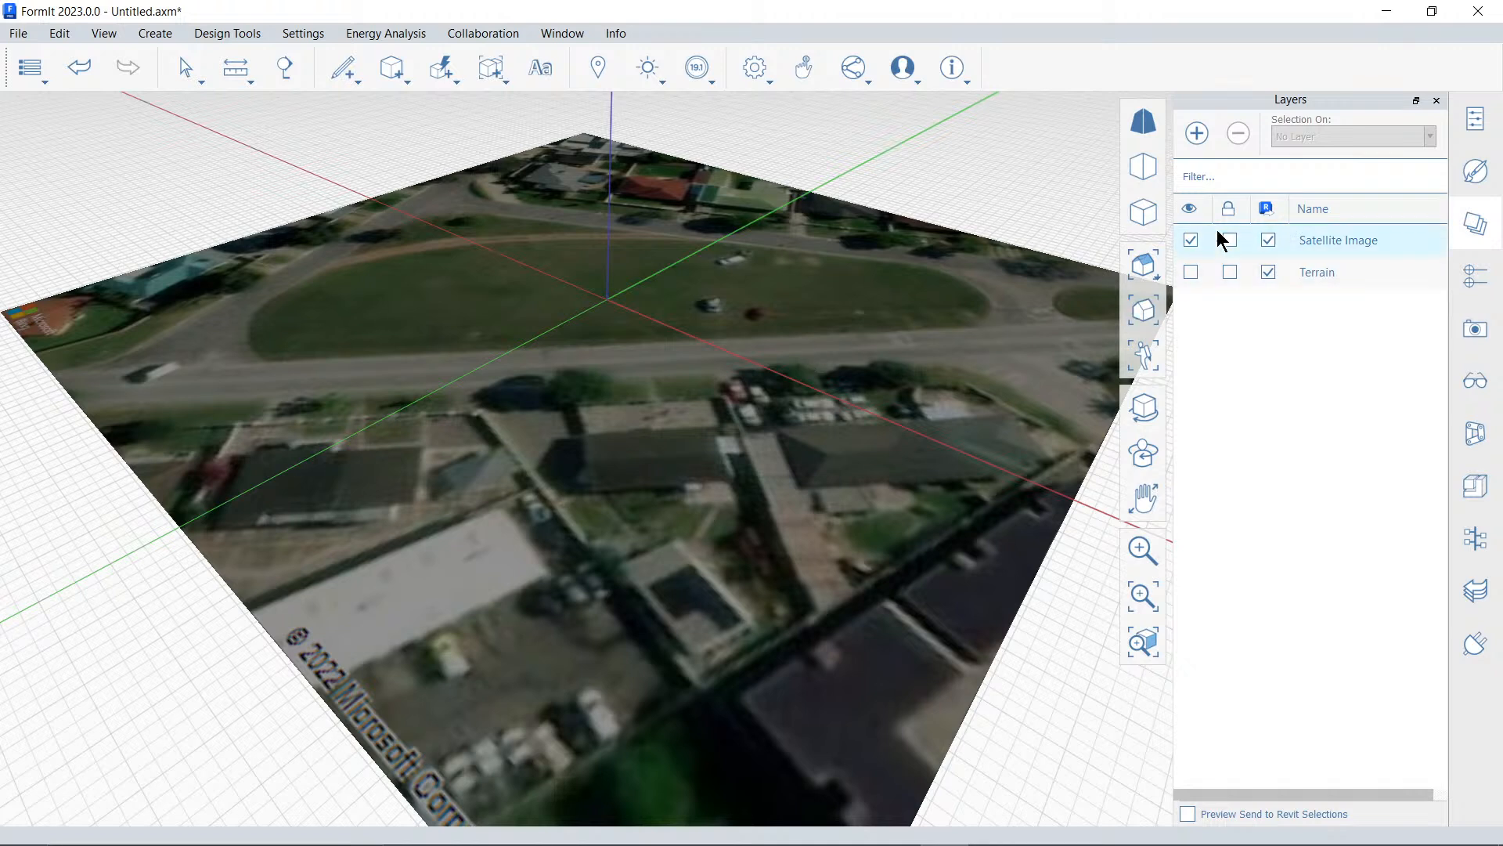
pyautogui.click(1191, 272)
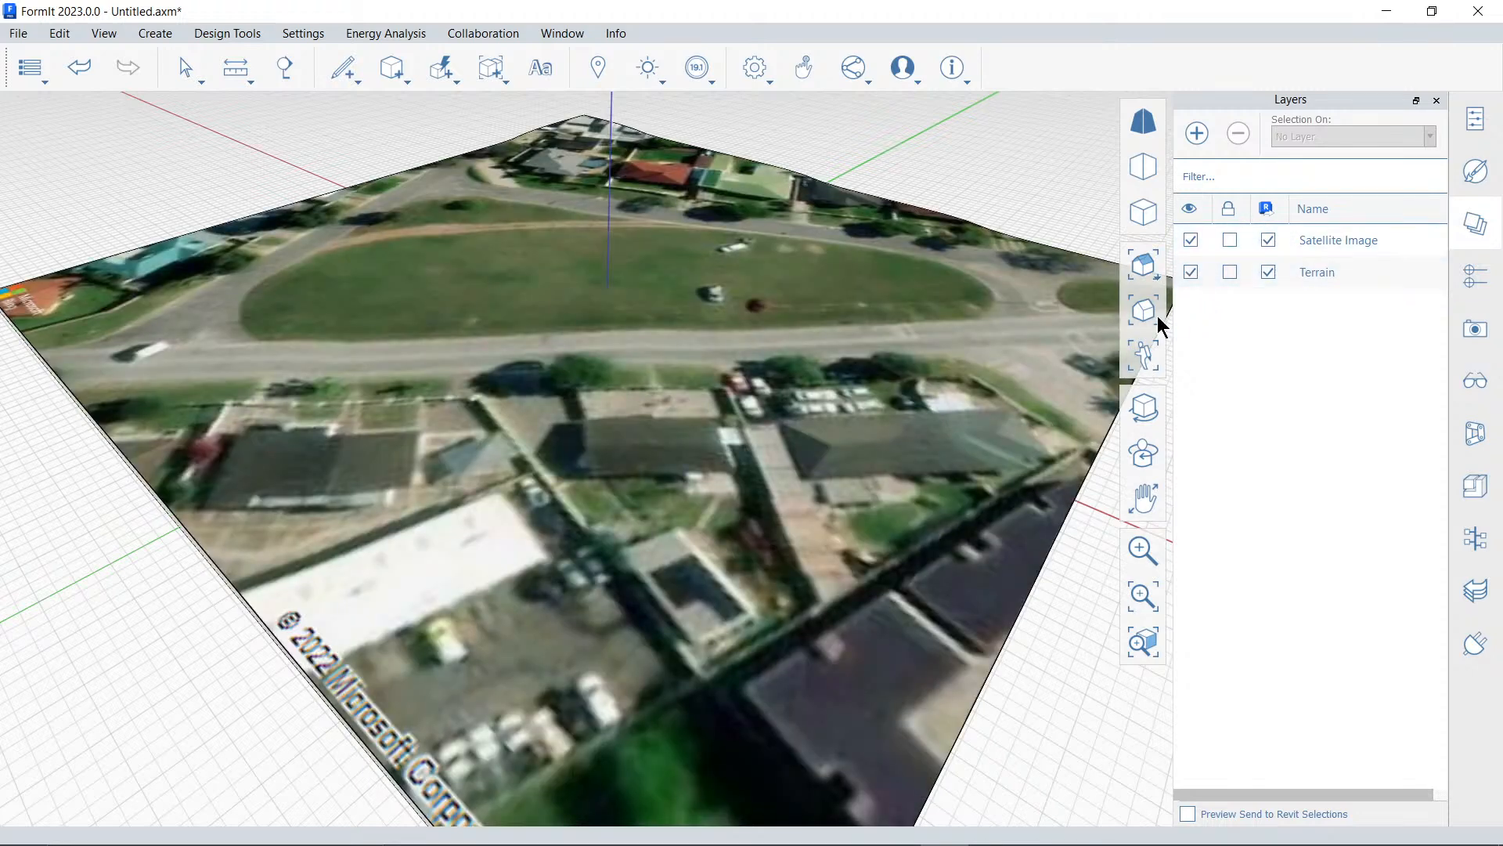
pyautogui.moveTo(796, 469); pyautogui.dragTo(894, 325, button='middle')
pyautogui.click(83, 458)
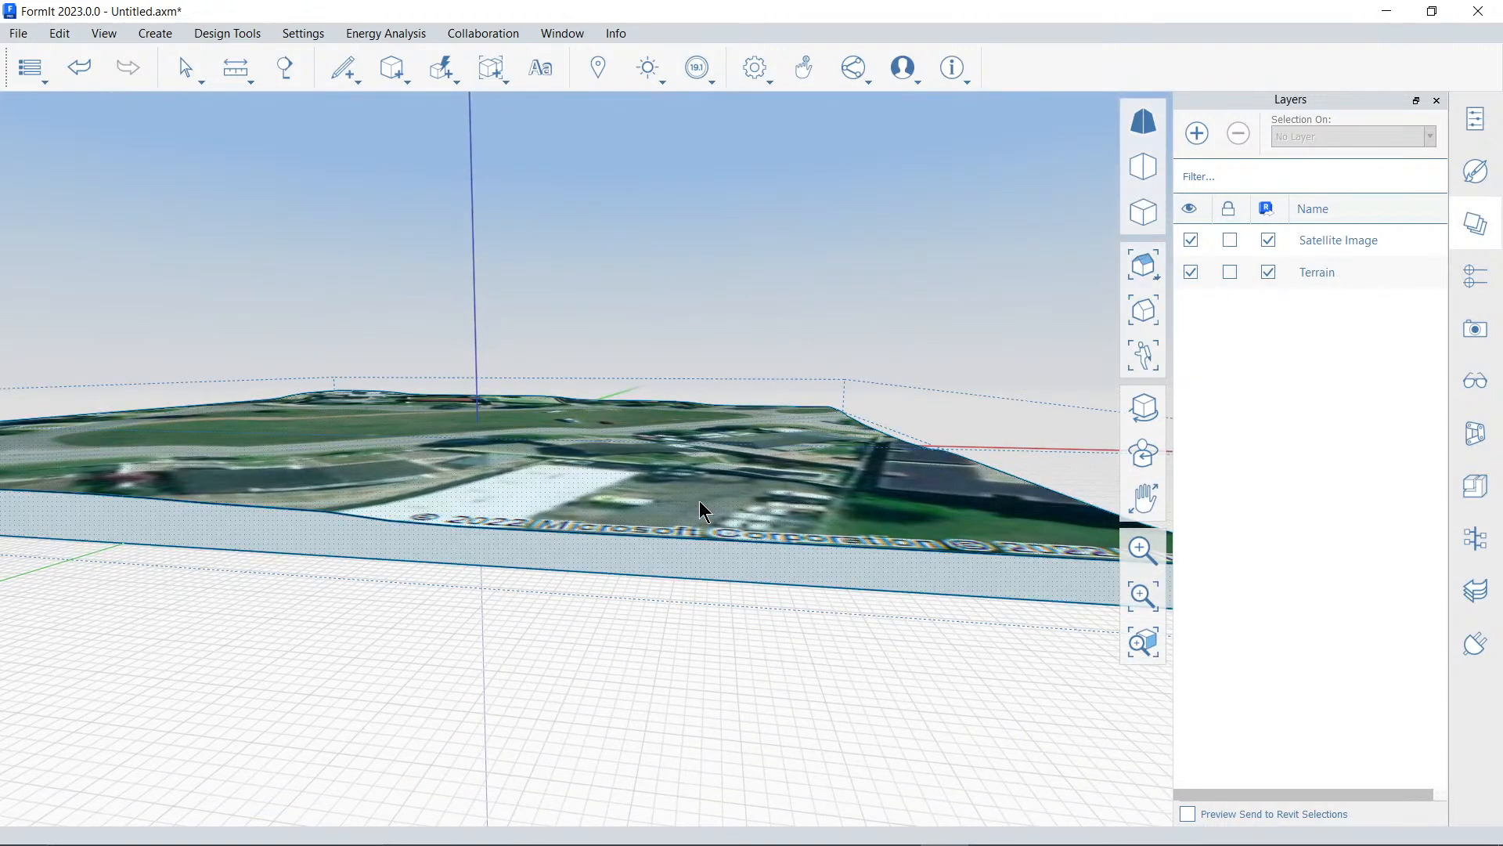
pyautogui.moveTo(698, 503); pyautogui.dragTo(829, 630, button='middle')
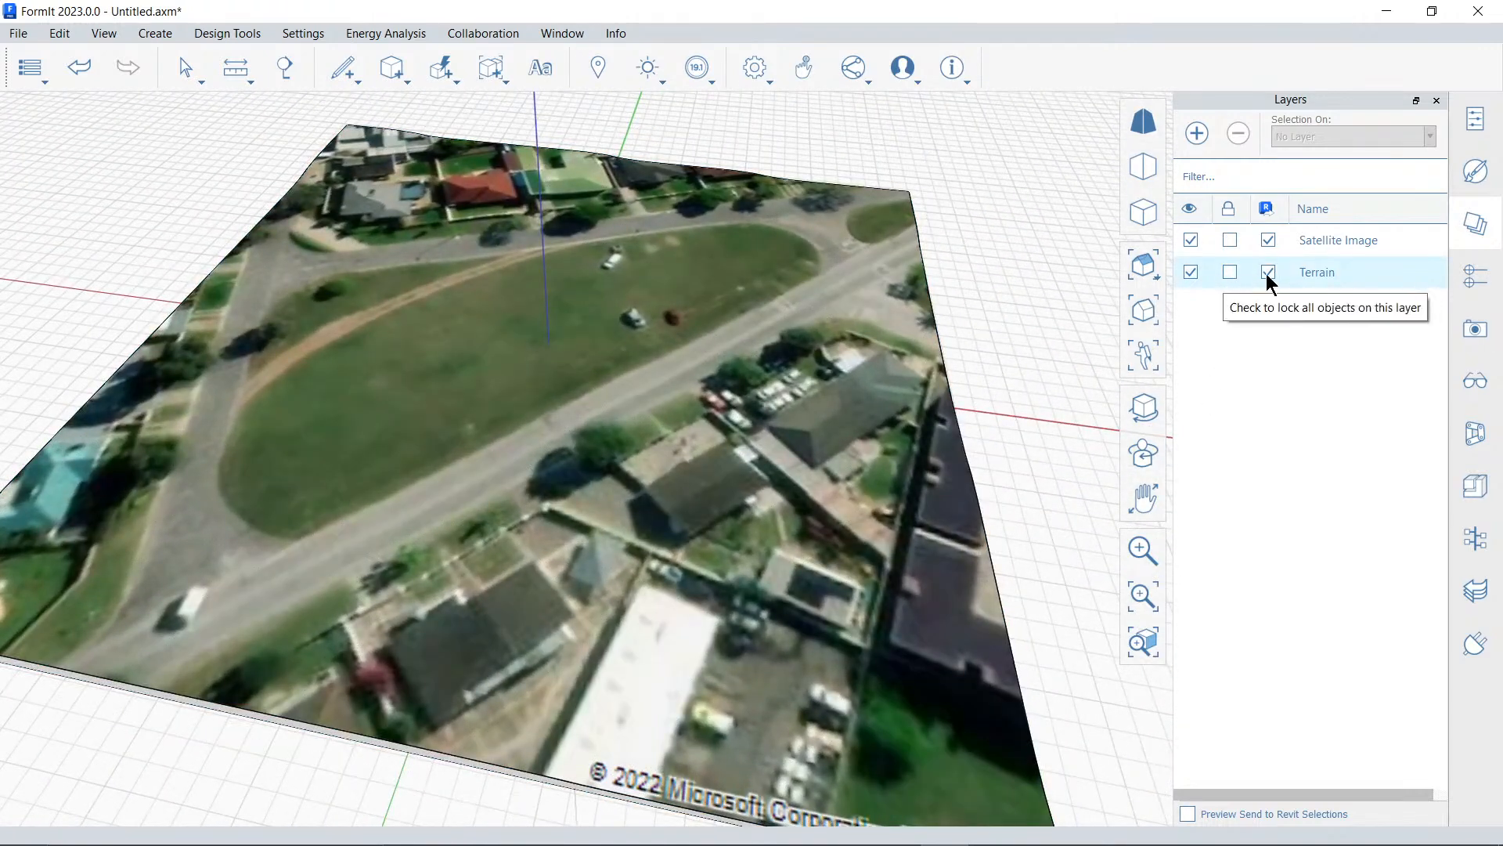
# Turn the Satellite Image layer's visibility and Revit setting off and back on, and toggle the Terrain layer's visibility the same way
pyautogui.click(1191, 240)
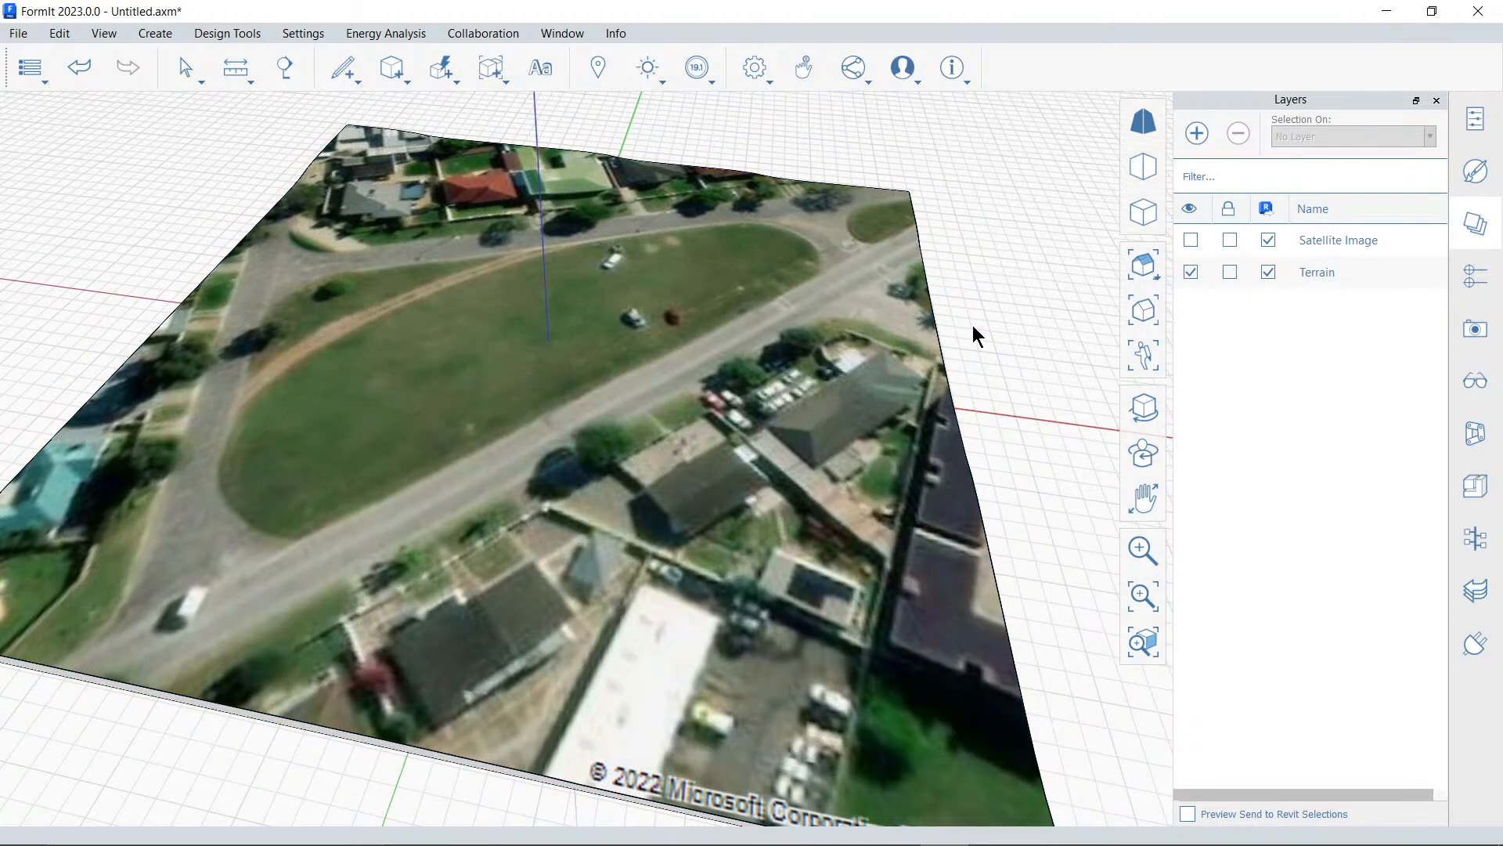
pyautogui.click(1262, 242)
pyautogui.moveTo(929, 281); pyautogui.dragTo(797, 291, button='middle')
pyautogui.click(1191, 240)
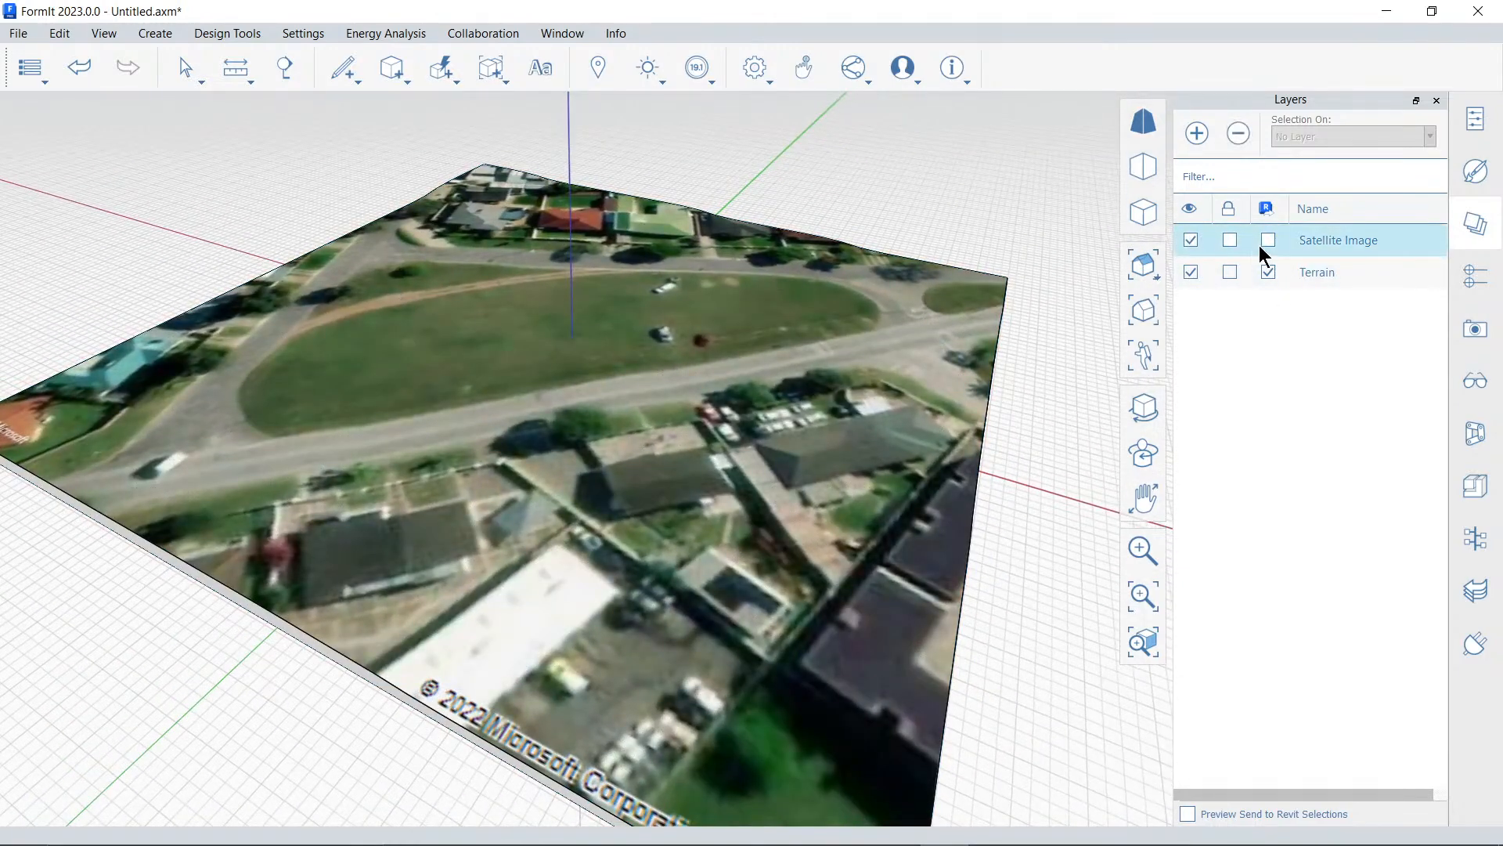
pyautogui.click(1267, 240)
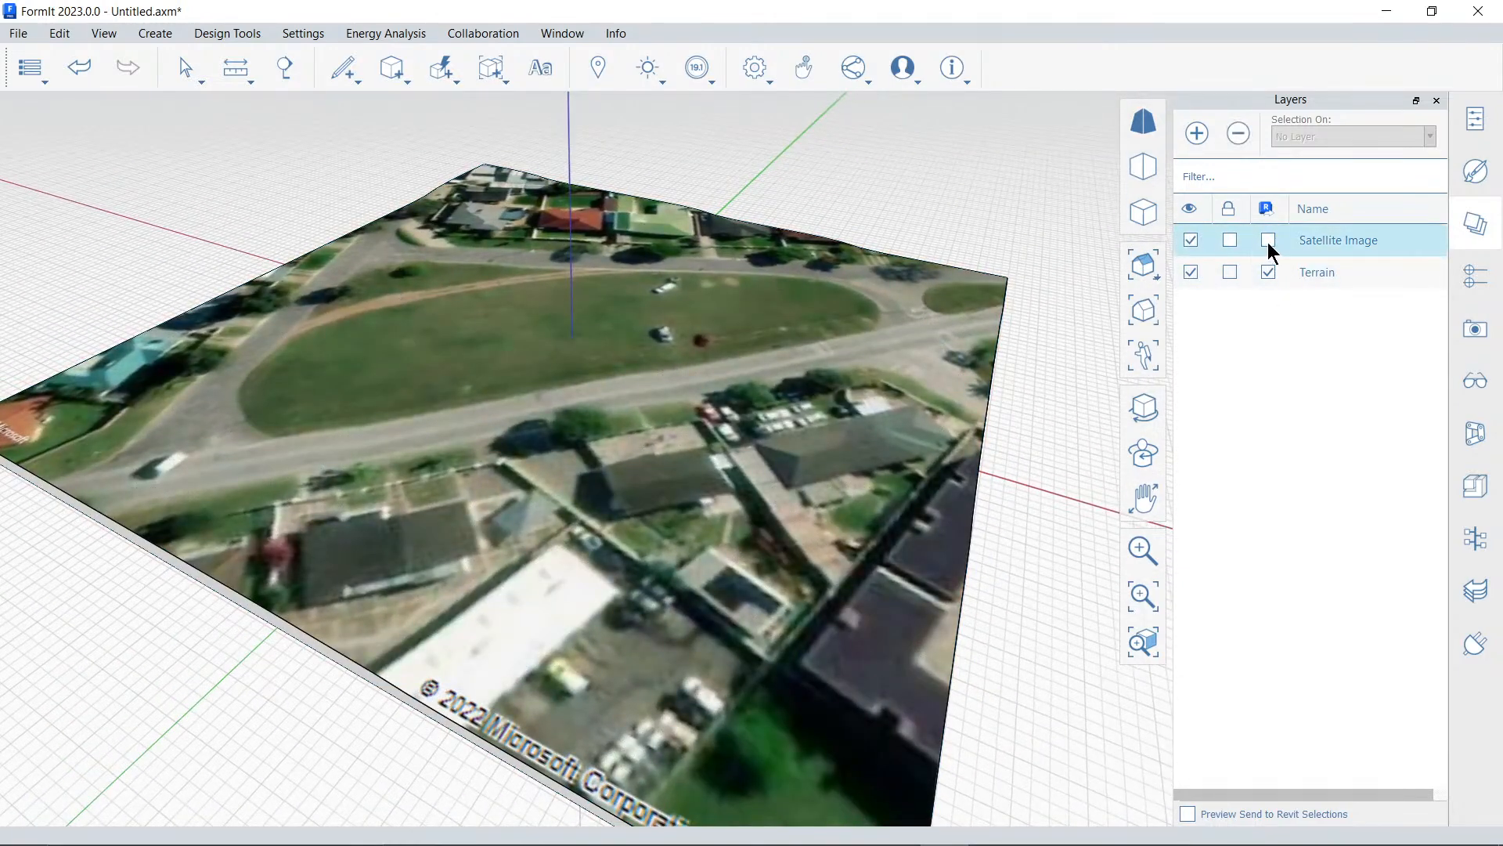
pyautogui.click(1194, 273)
pyautogui.click(1194, 274)
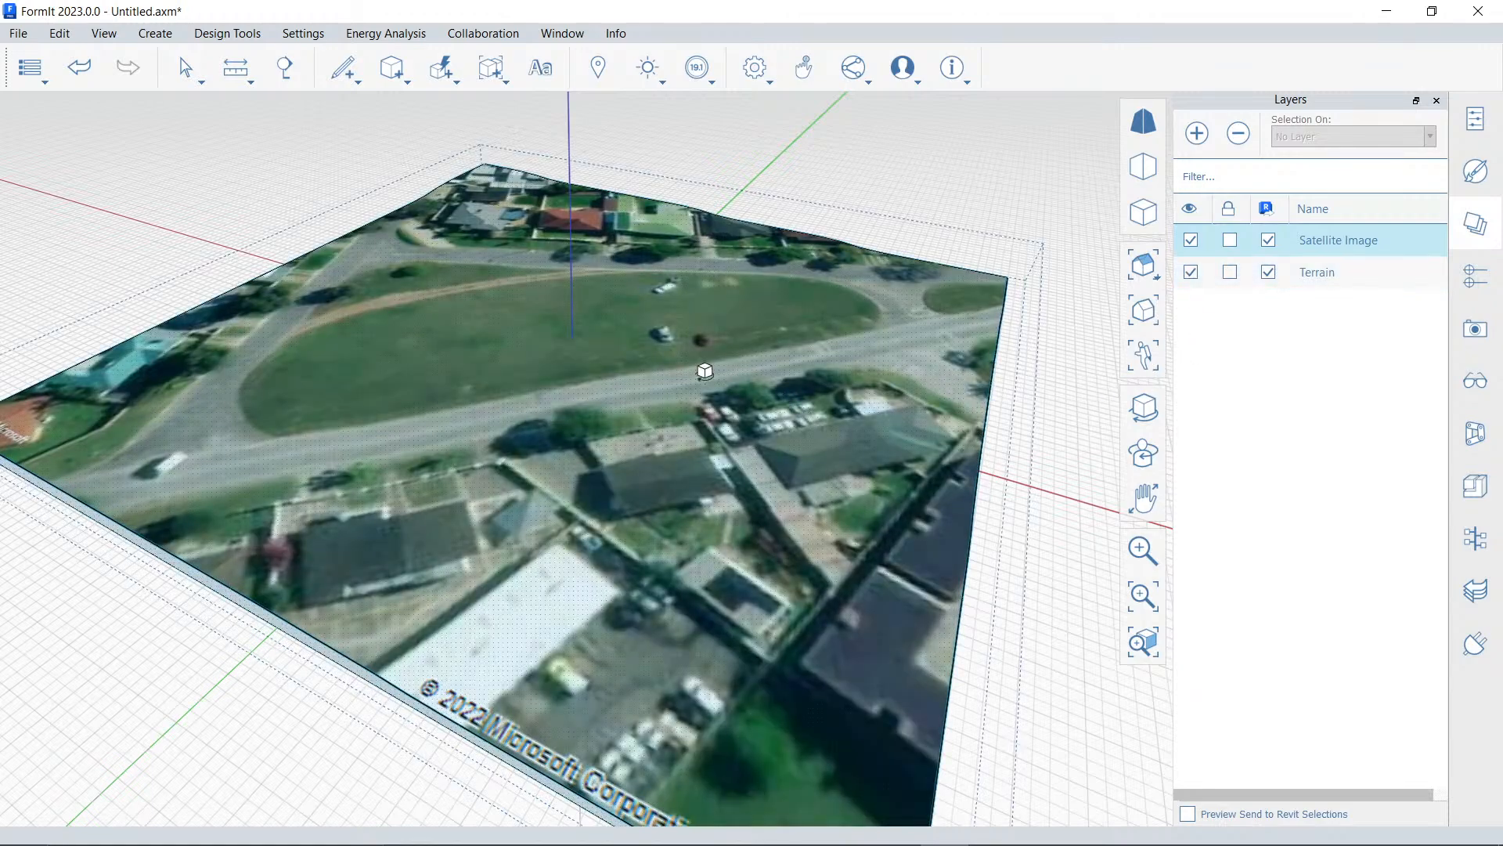
# Sketch a rectangle about 76'-6" by 36'-5" on the grassy oval, near its end beside the sandy path
pyautogui.moveTo(704, 372); pyautogui.dragTo(768, 420, button='middle')
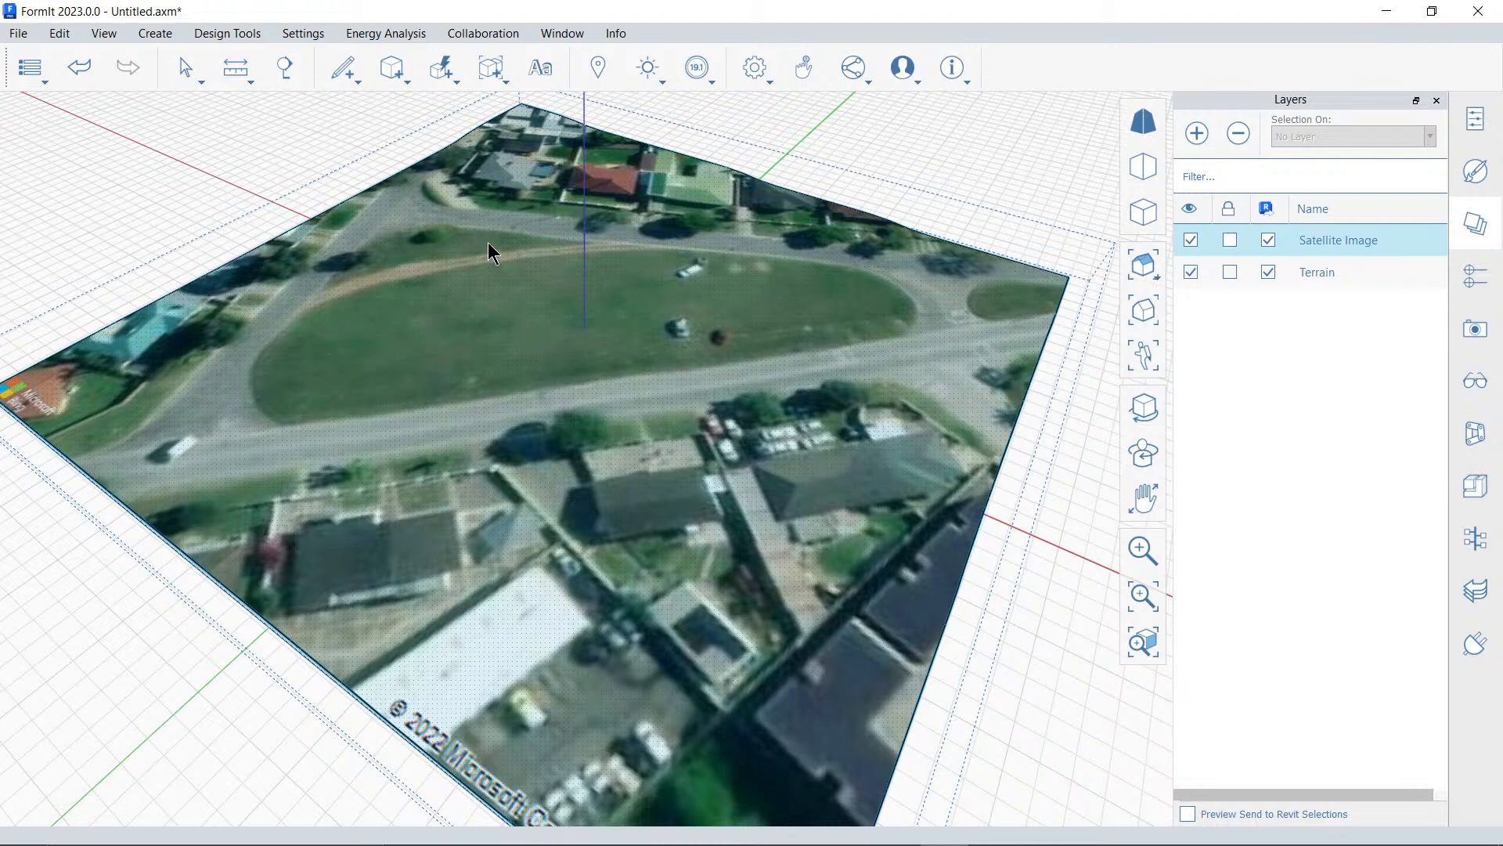
pyautogui.click(343, 69)
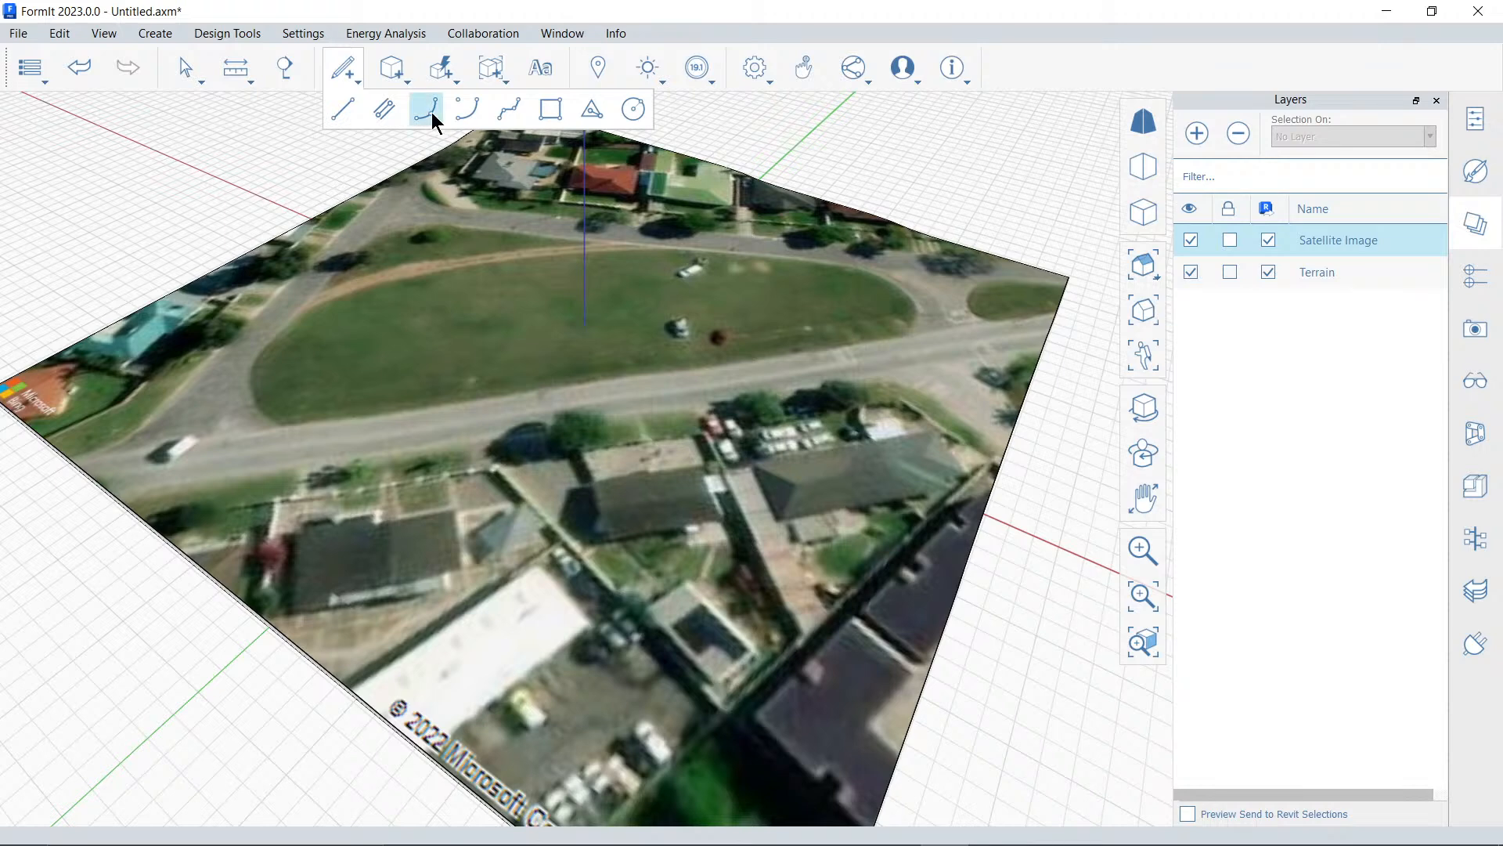
pyautogui.click(551, 111)
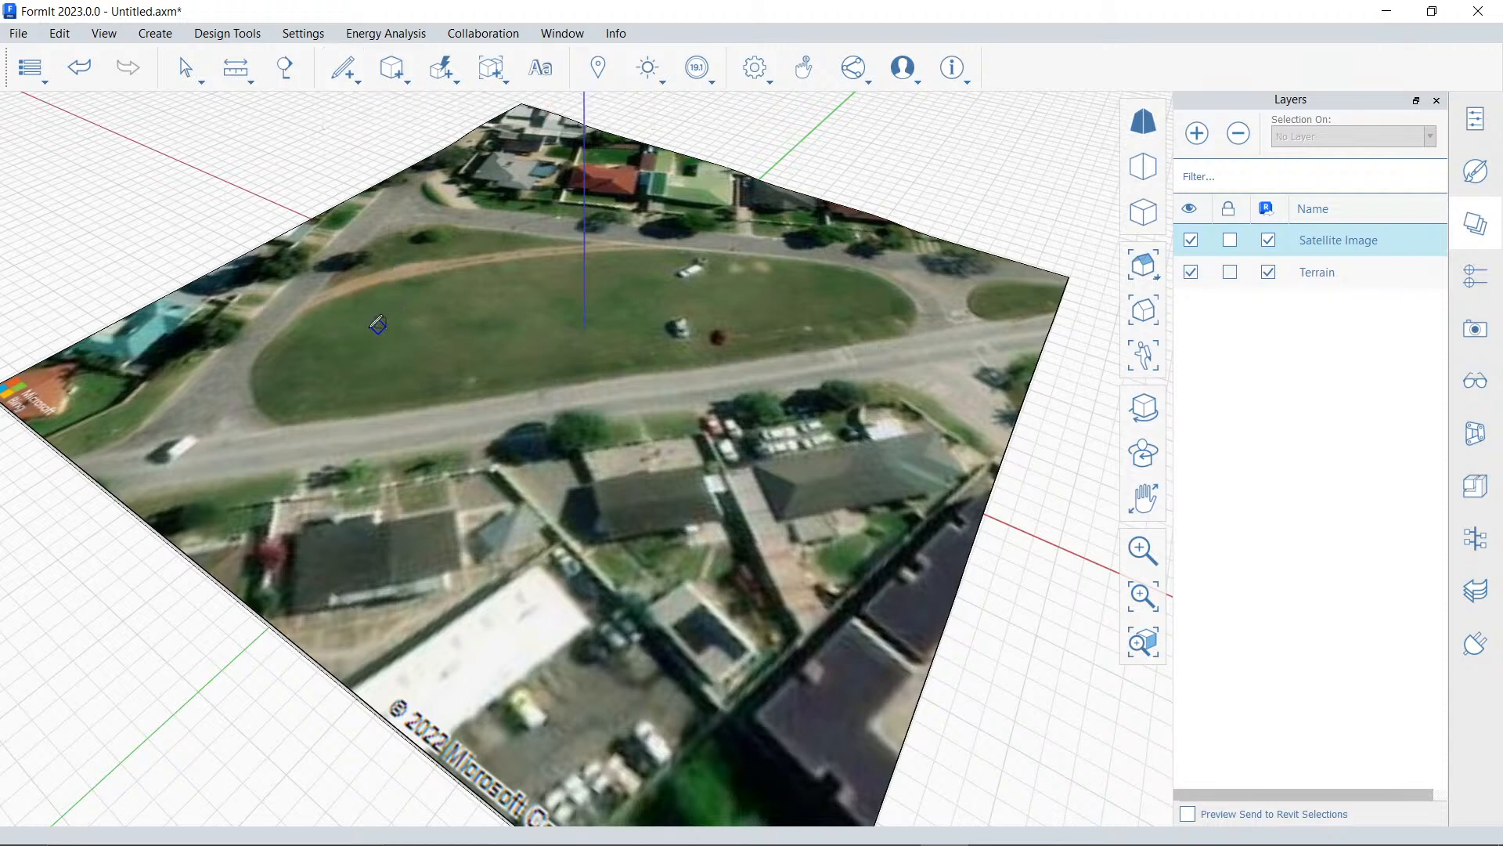
pyautogui.click(341, 333)
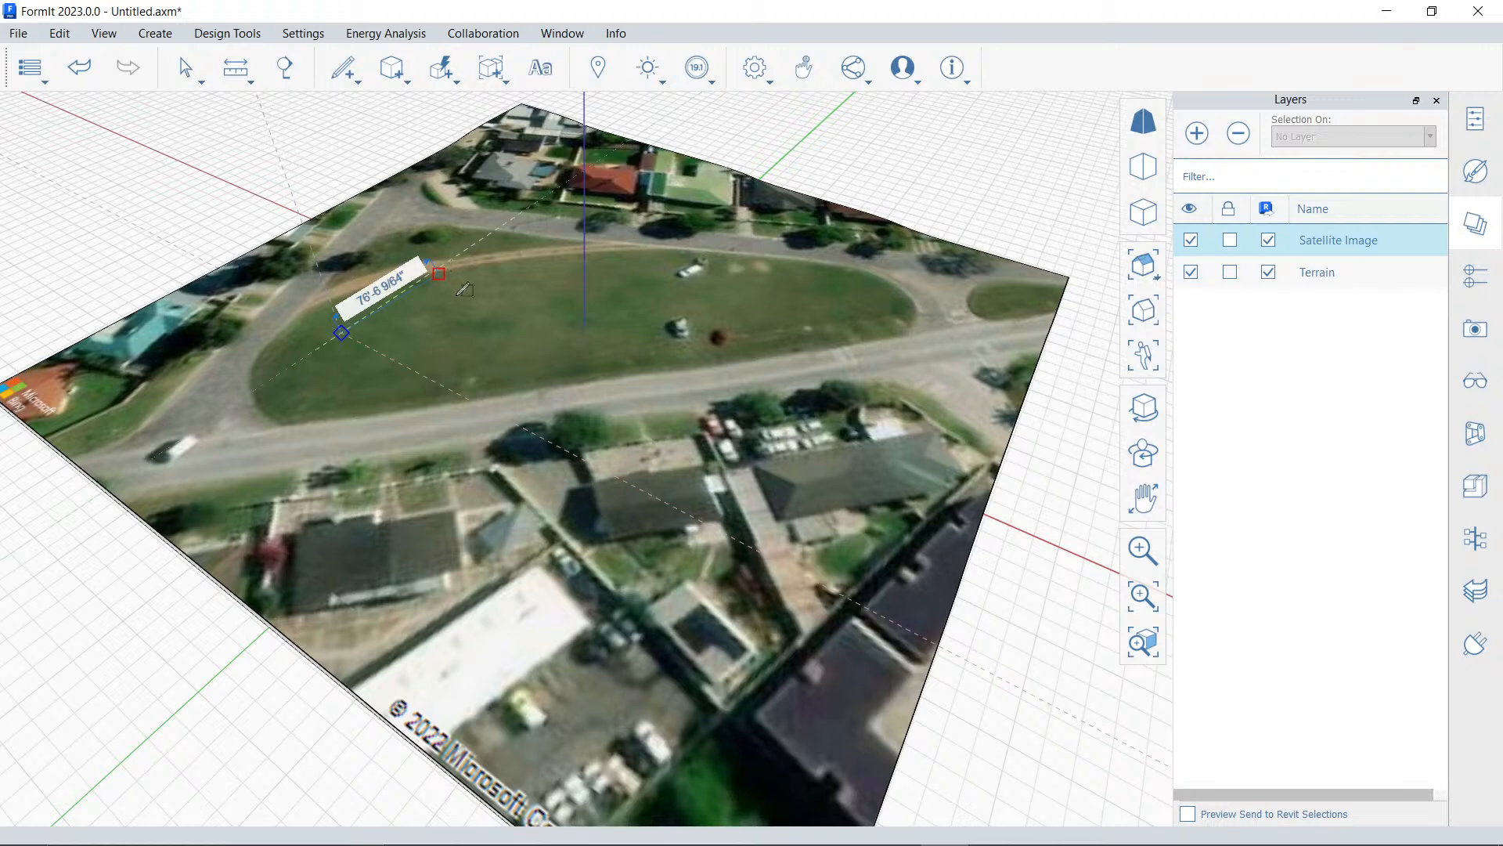
pyautogui.click(439, 272)
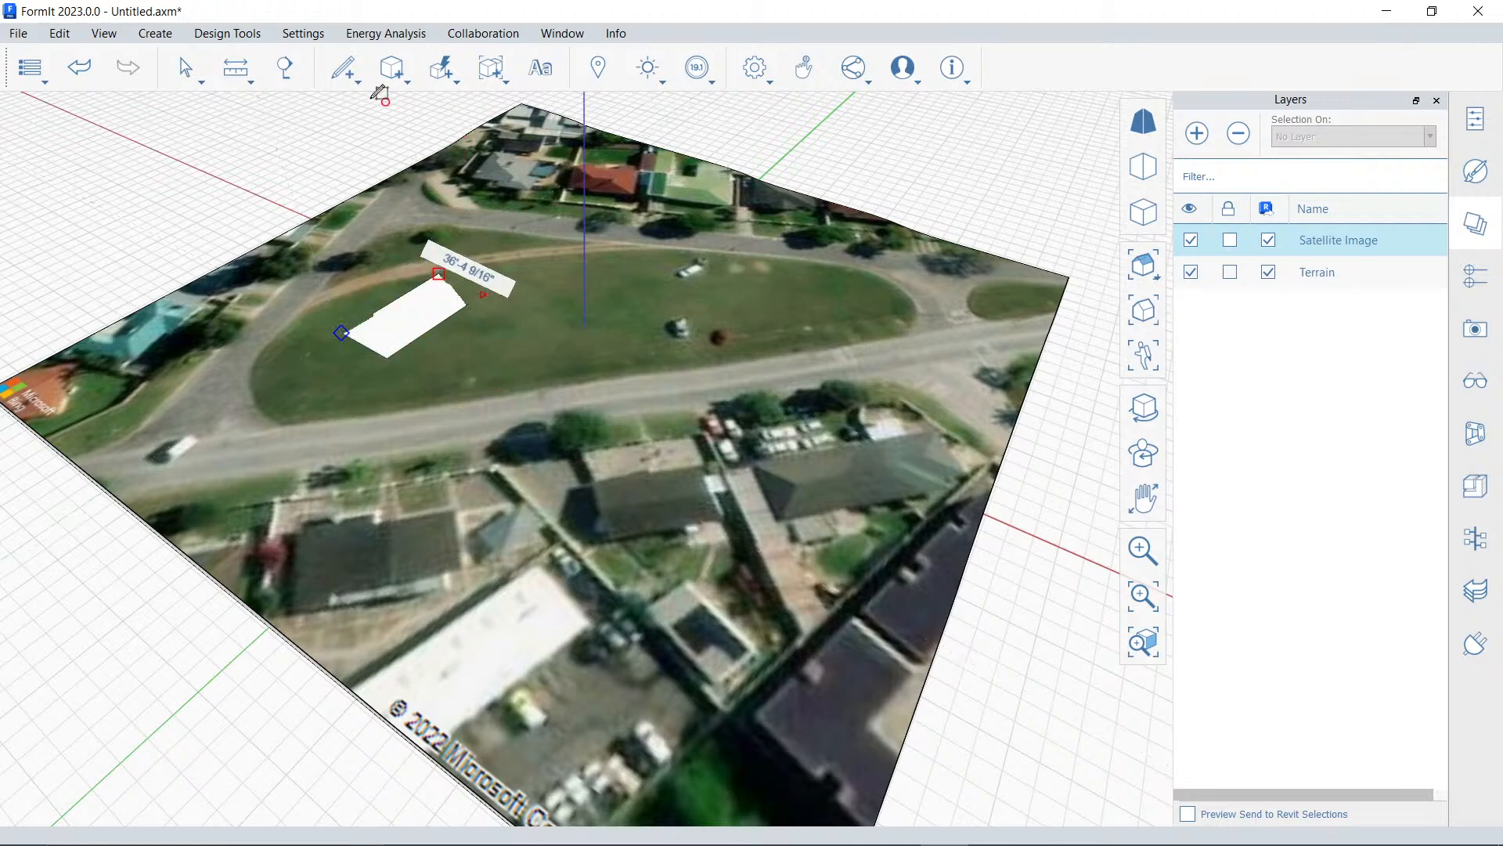
# Extrude the rectangle's face upward 50' into a building block
pyautogui.click(184, 68)
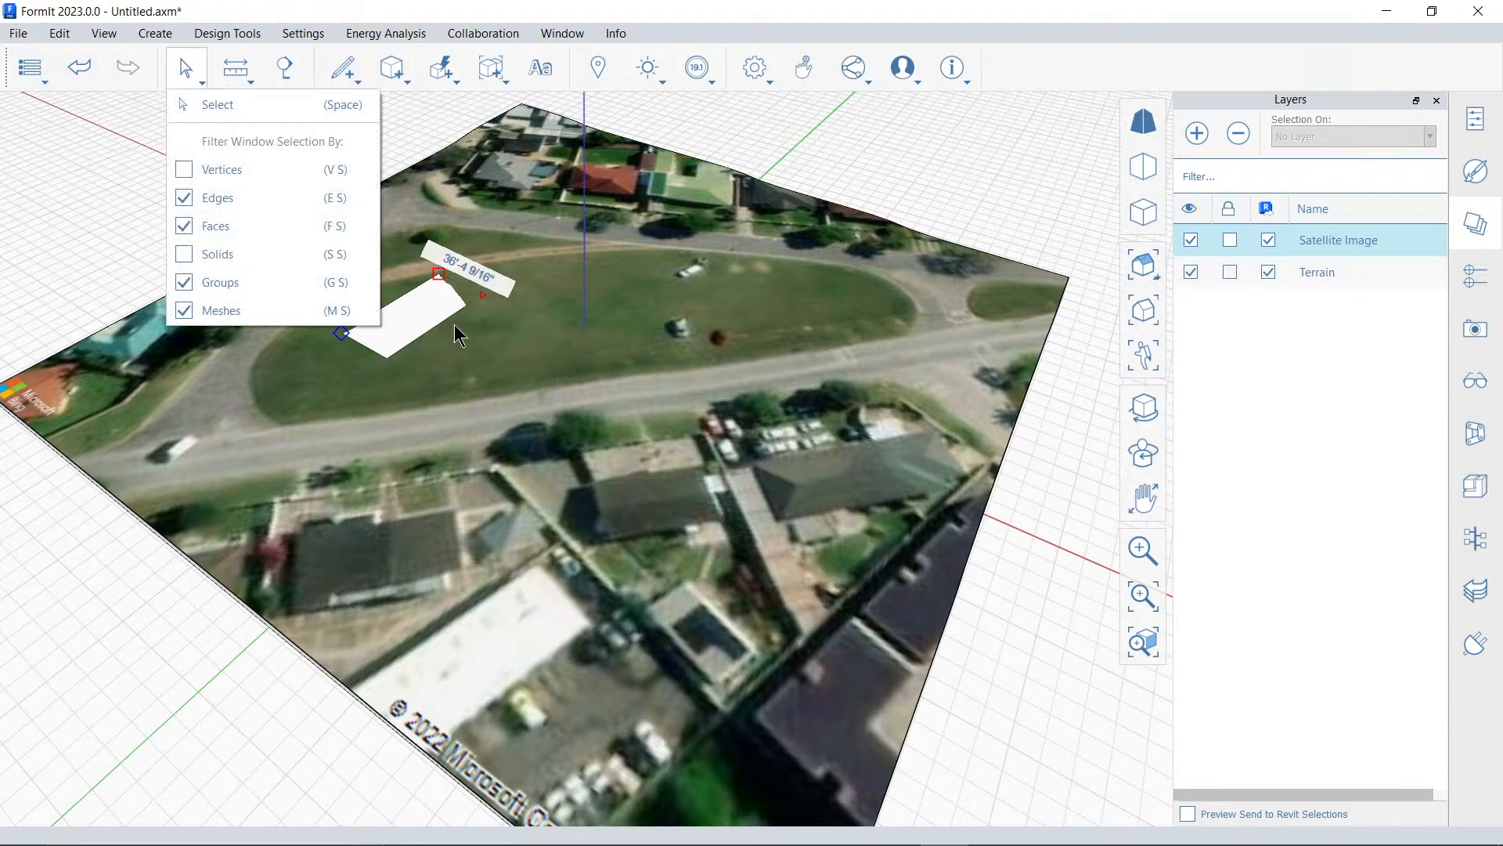
pyautogui.click(228, 107)
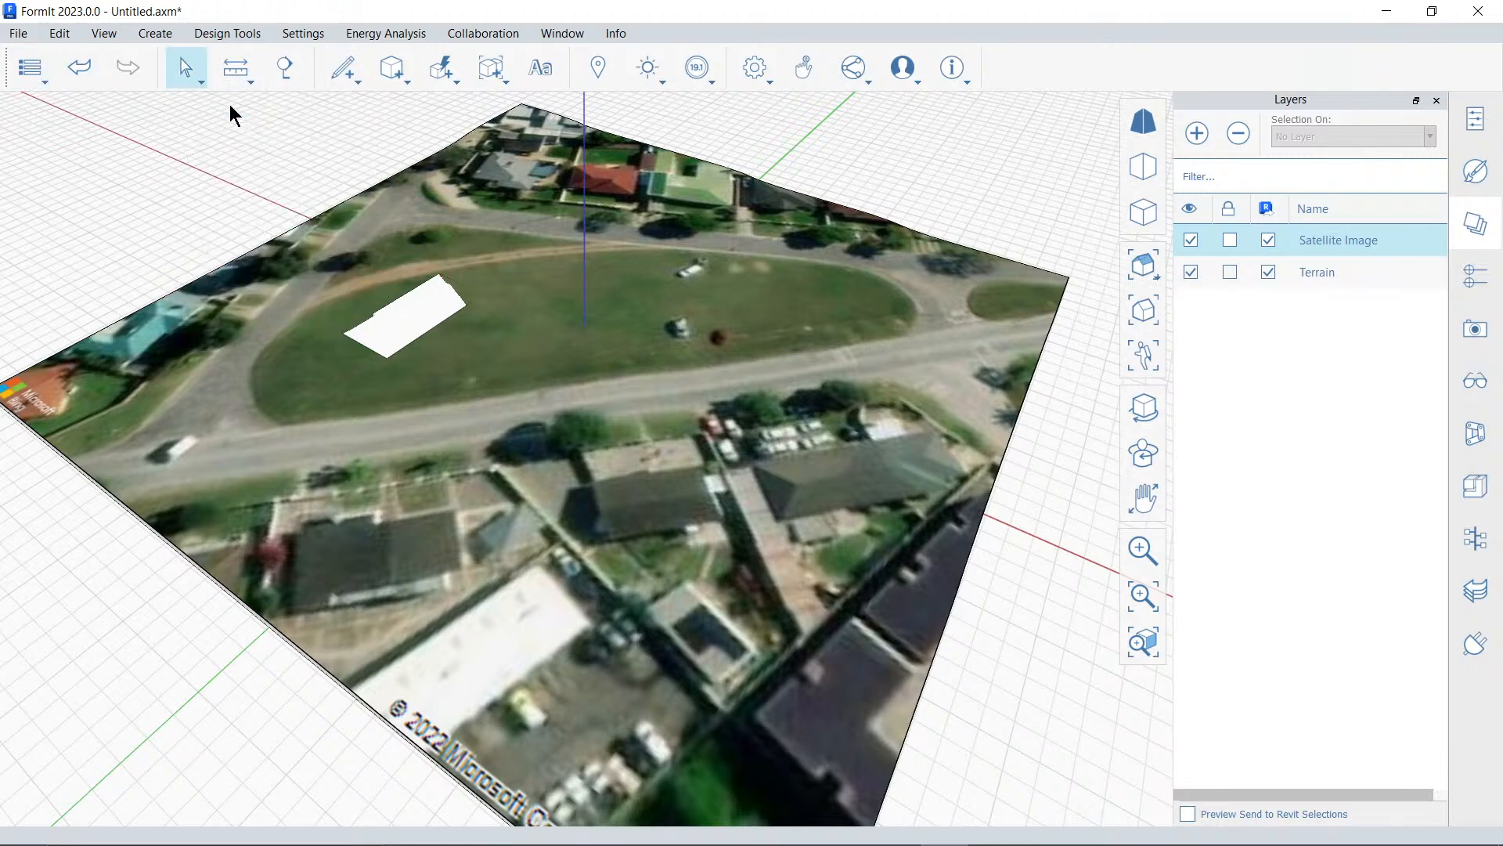
pyautogui.click(405, 309)
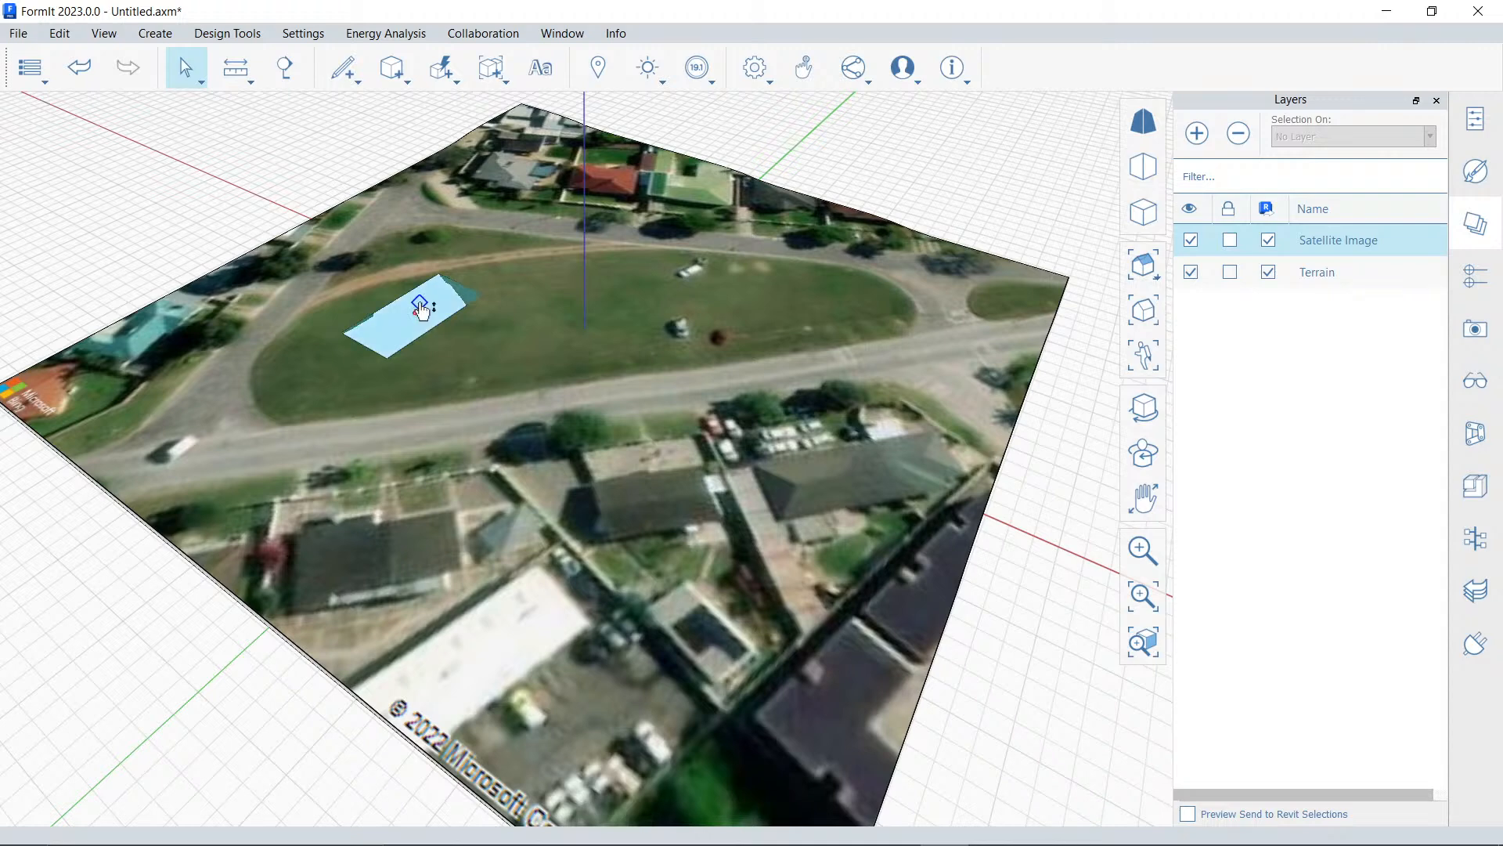
pyautogui.moveTo(423, 291); pyautogui.dragTo(405, 246)
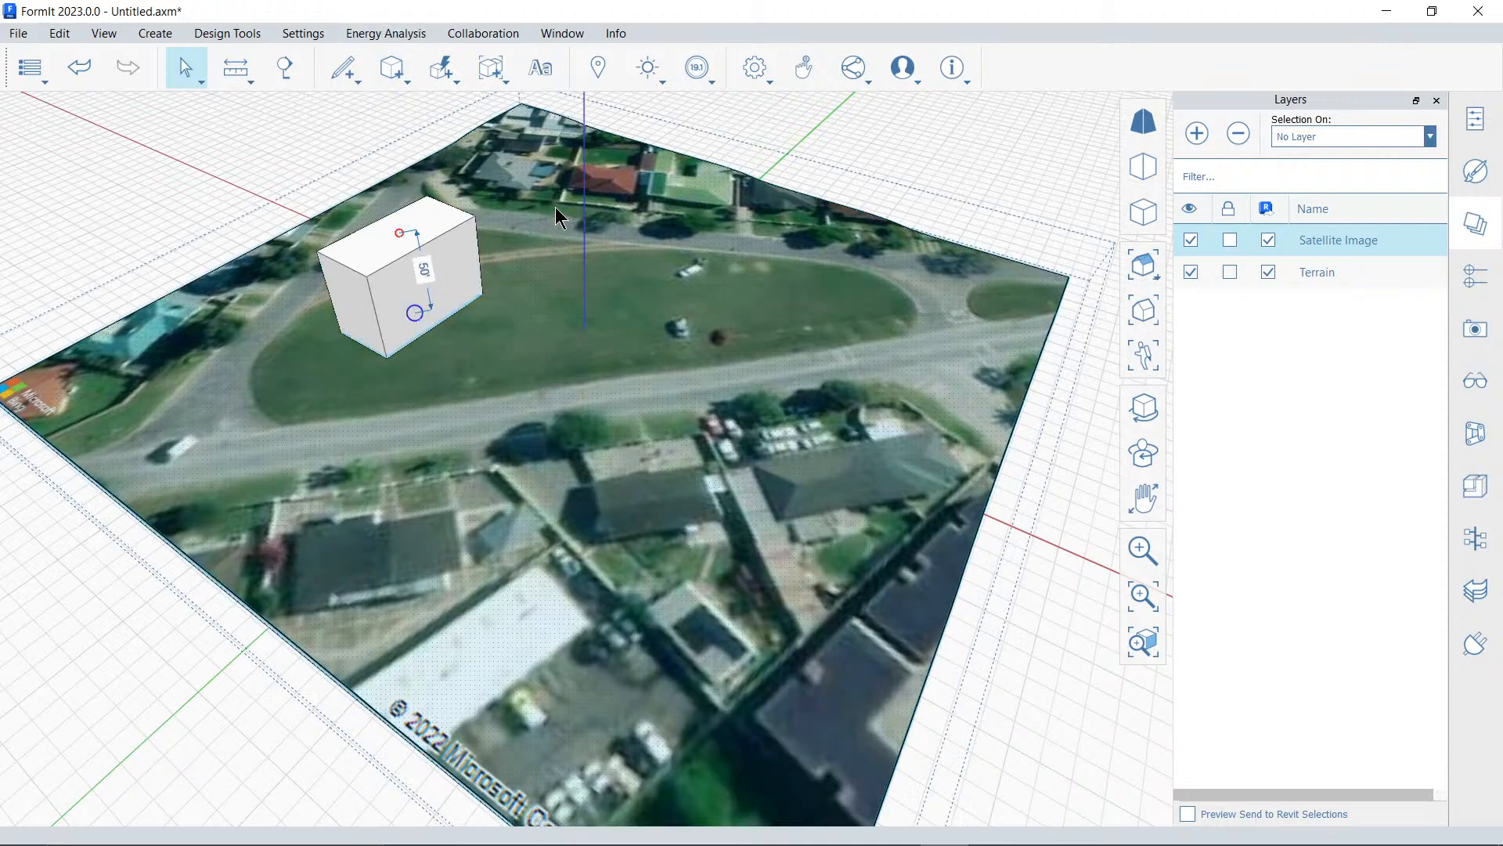
pyautogui.click(778, 122)
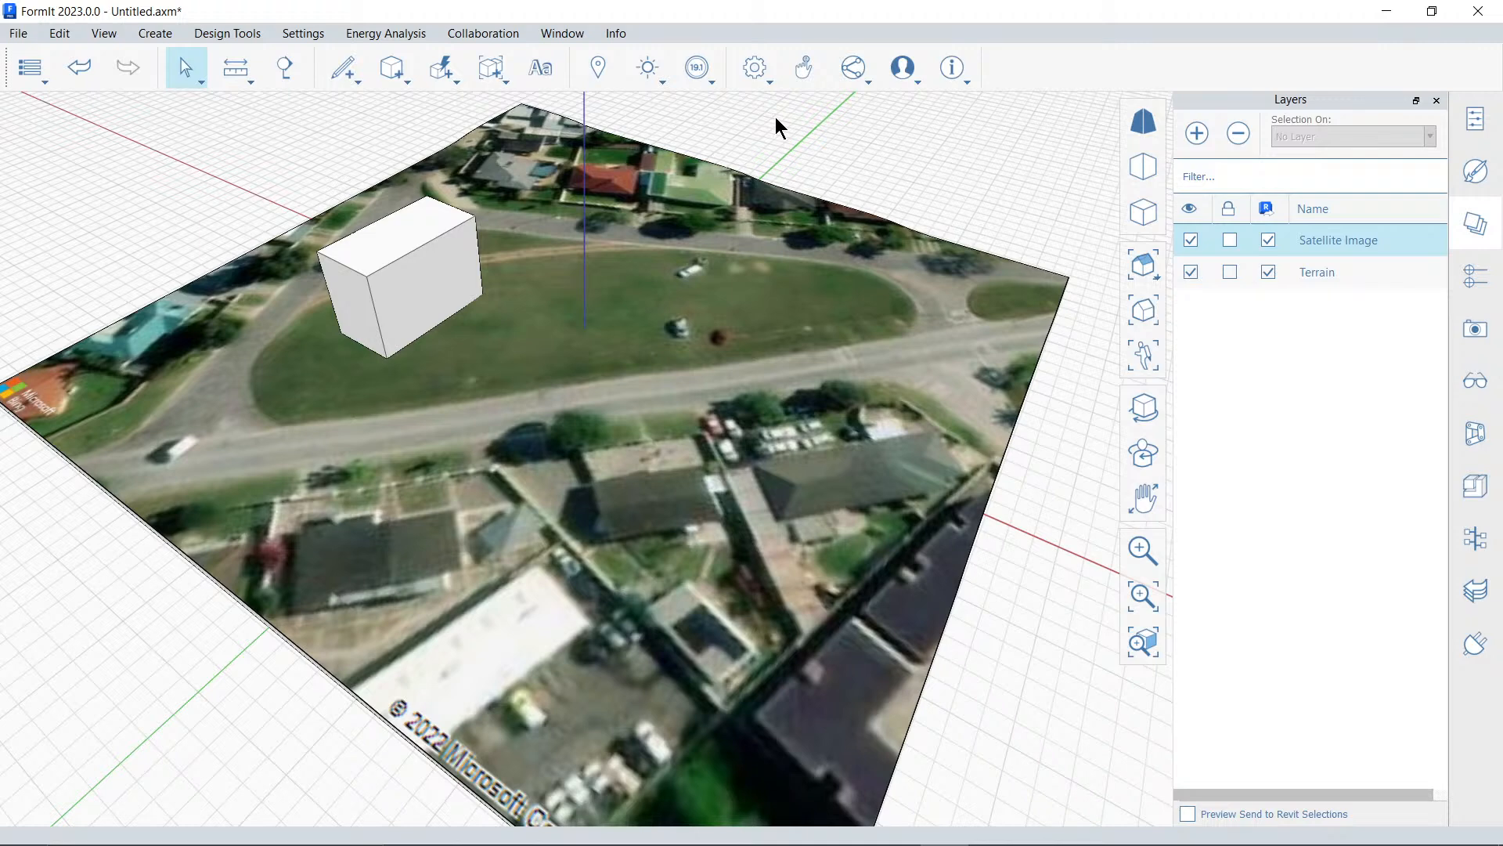
# Place a cube primitive near the middle of the grassy oval and pull one side face out about 35'-10"
pyautogui.click(407, 83)
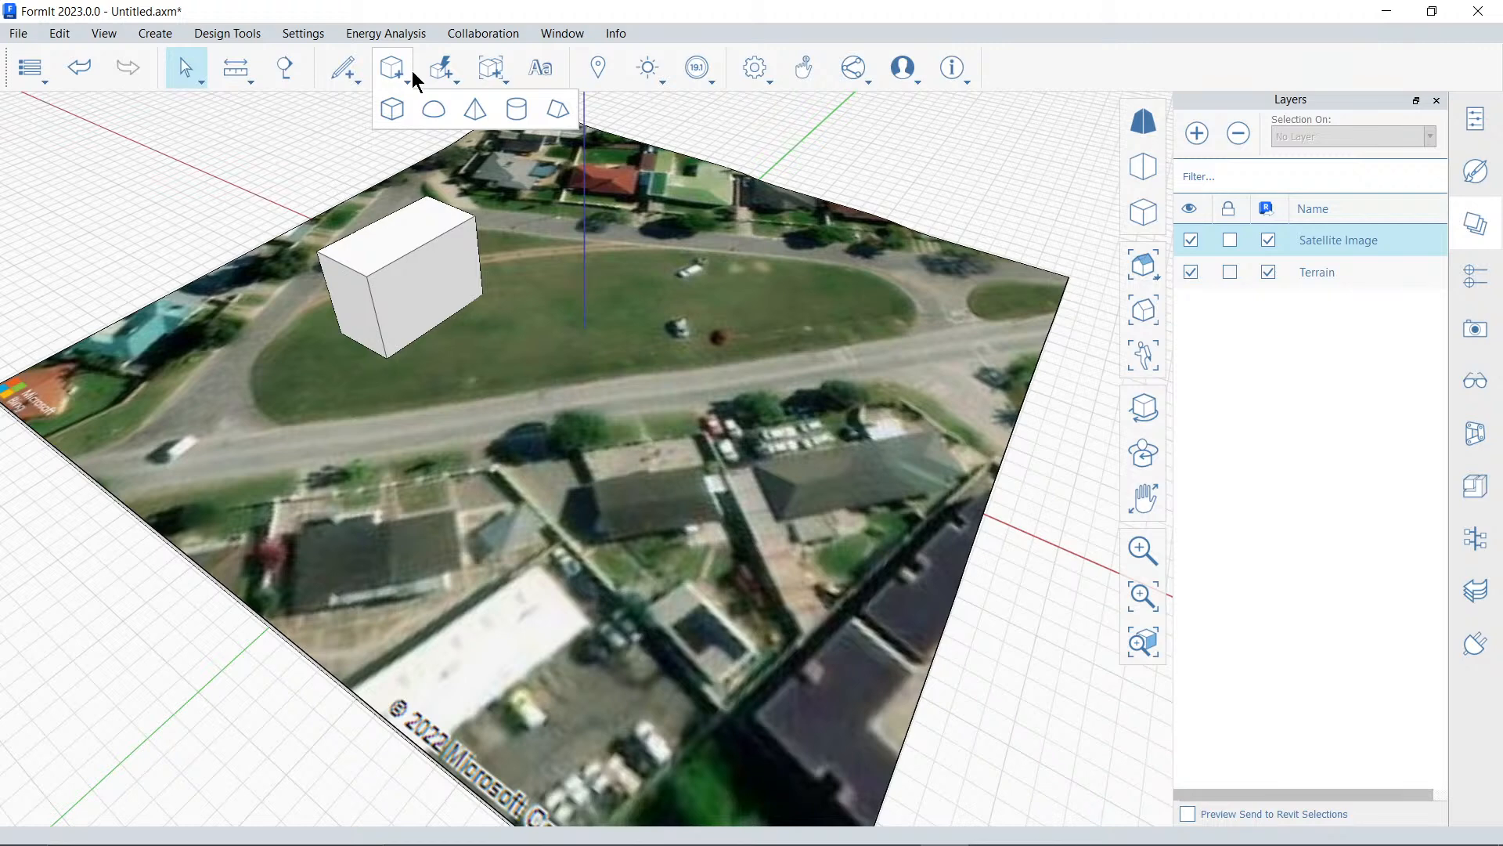
pyautogui.click(393, 108)
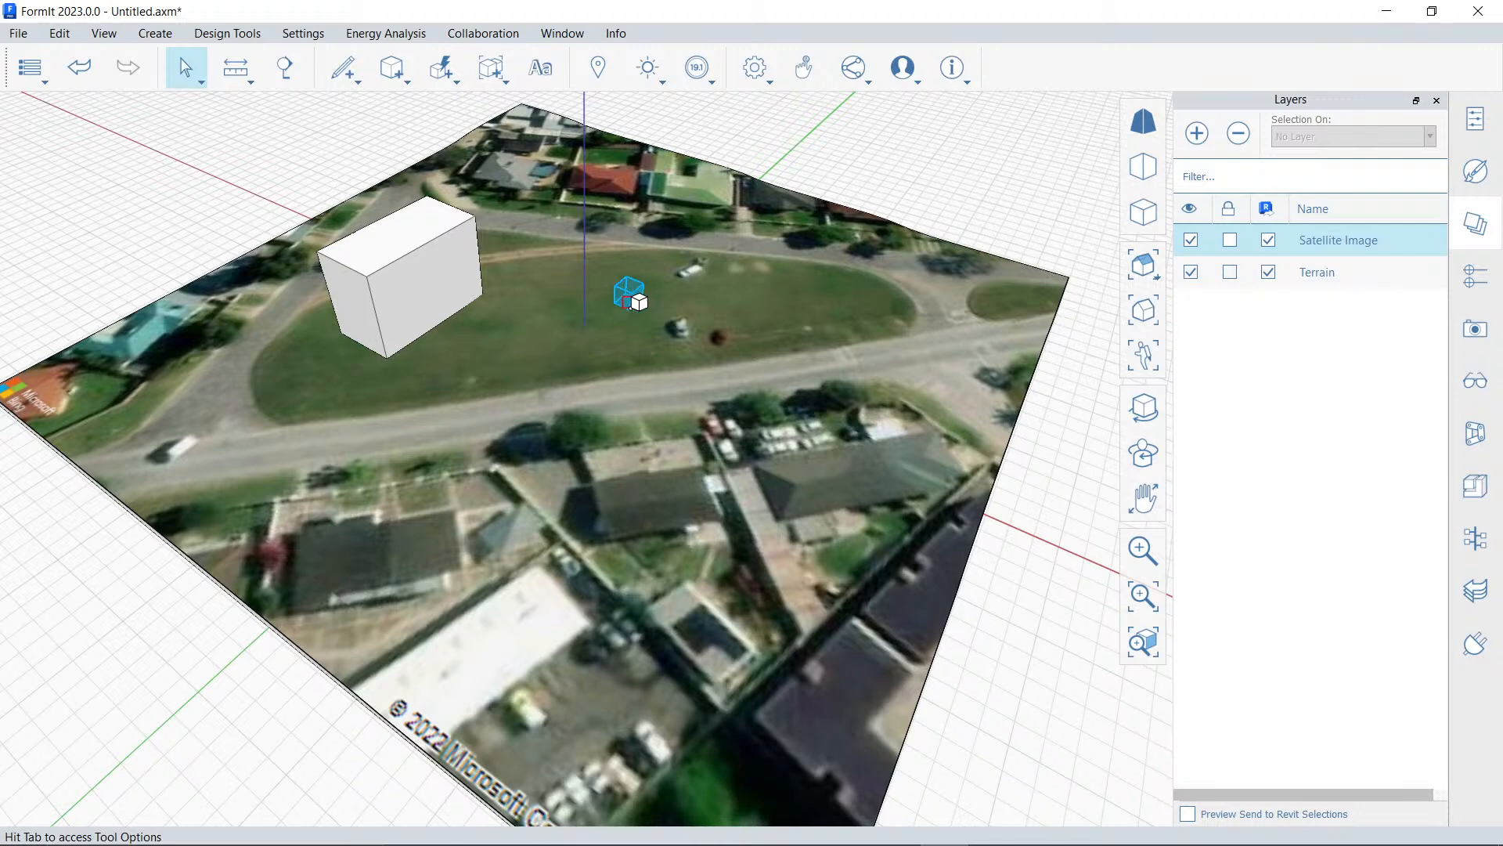
pyautogui.click(626, 301)
pyautogui.scroll(1, 638, 309)
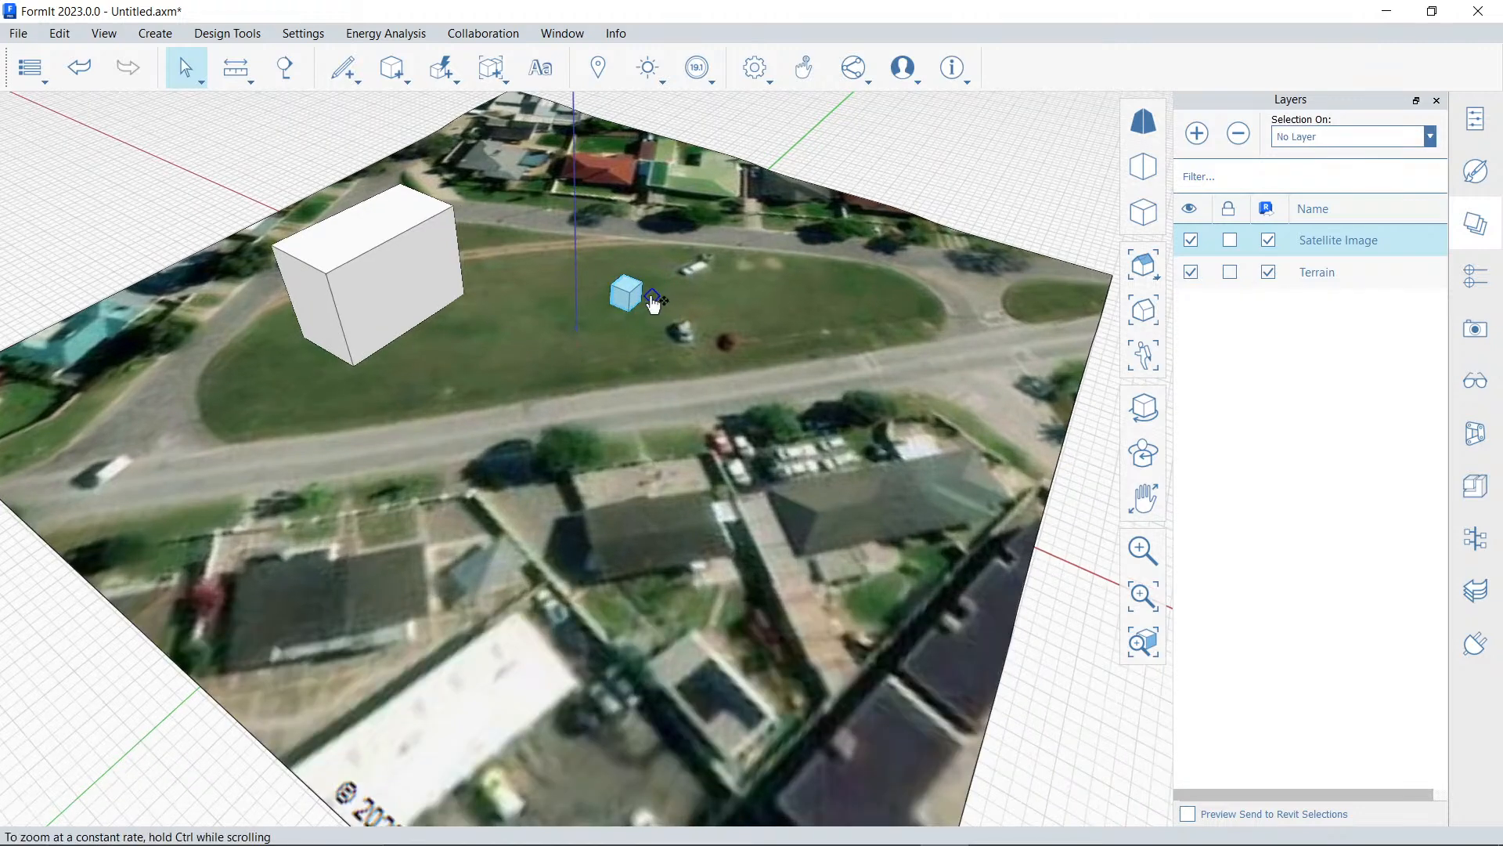
pyautogui.press('Escape')
pyautogui.scroll(1, 635, 304)
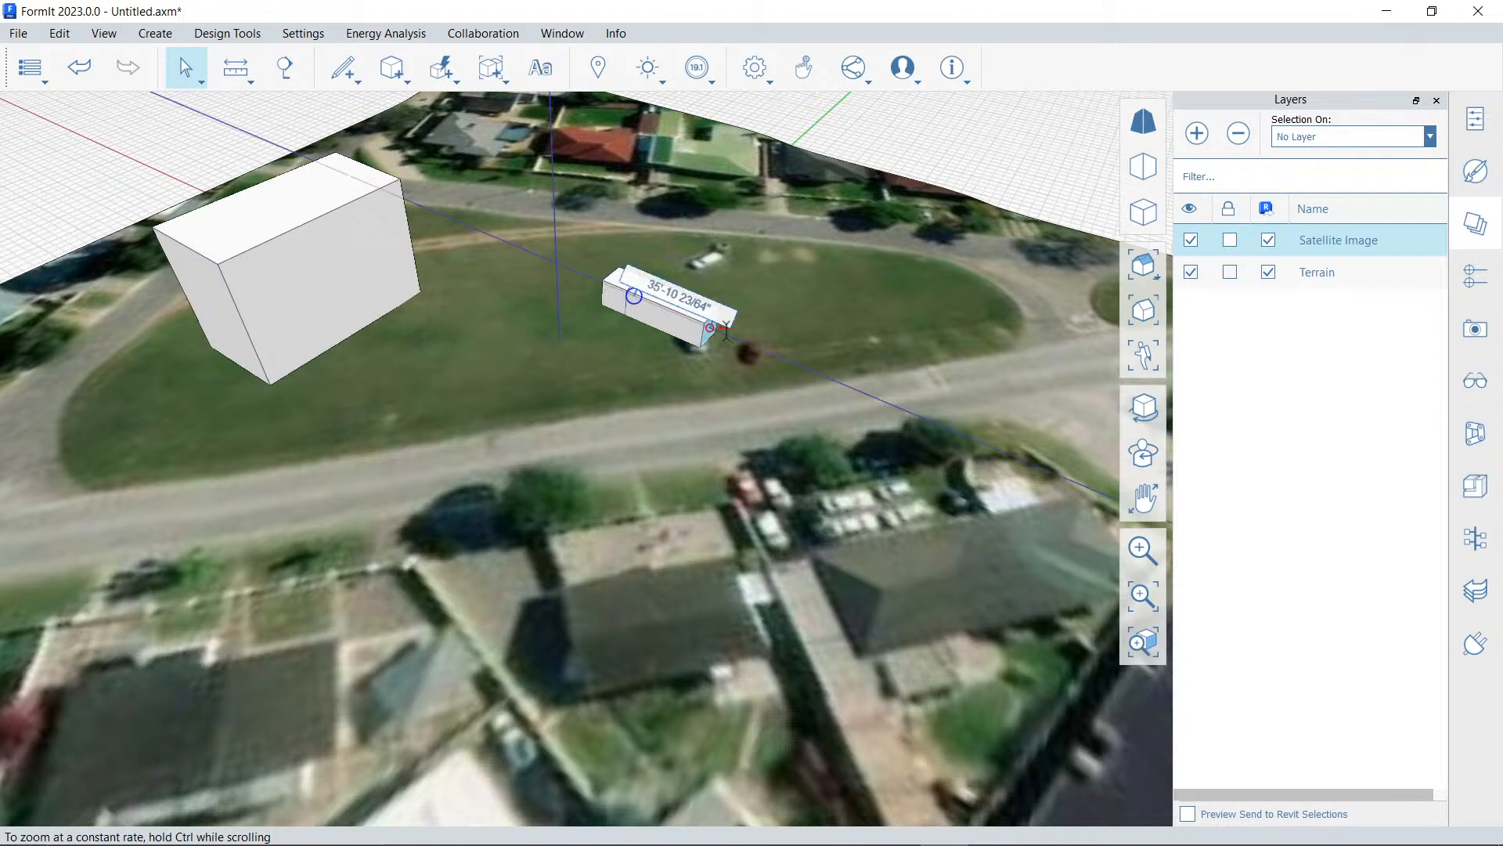
pyautogui.press('Tab')
pyautogui.click(878, 344)
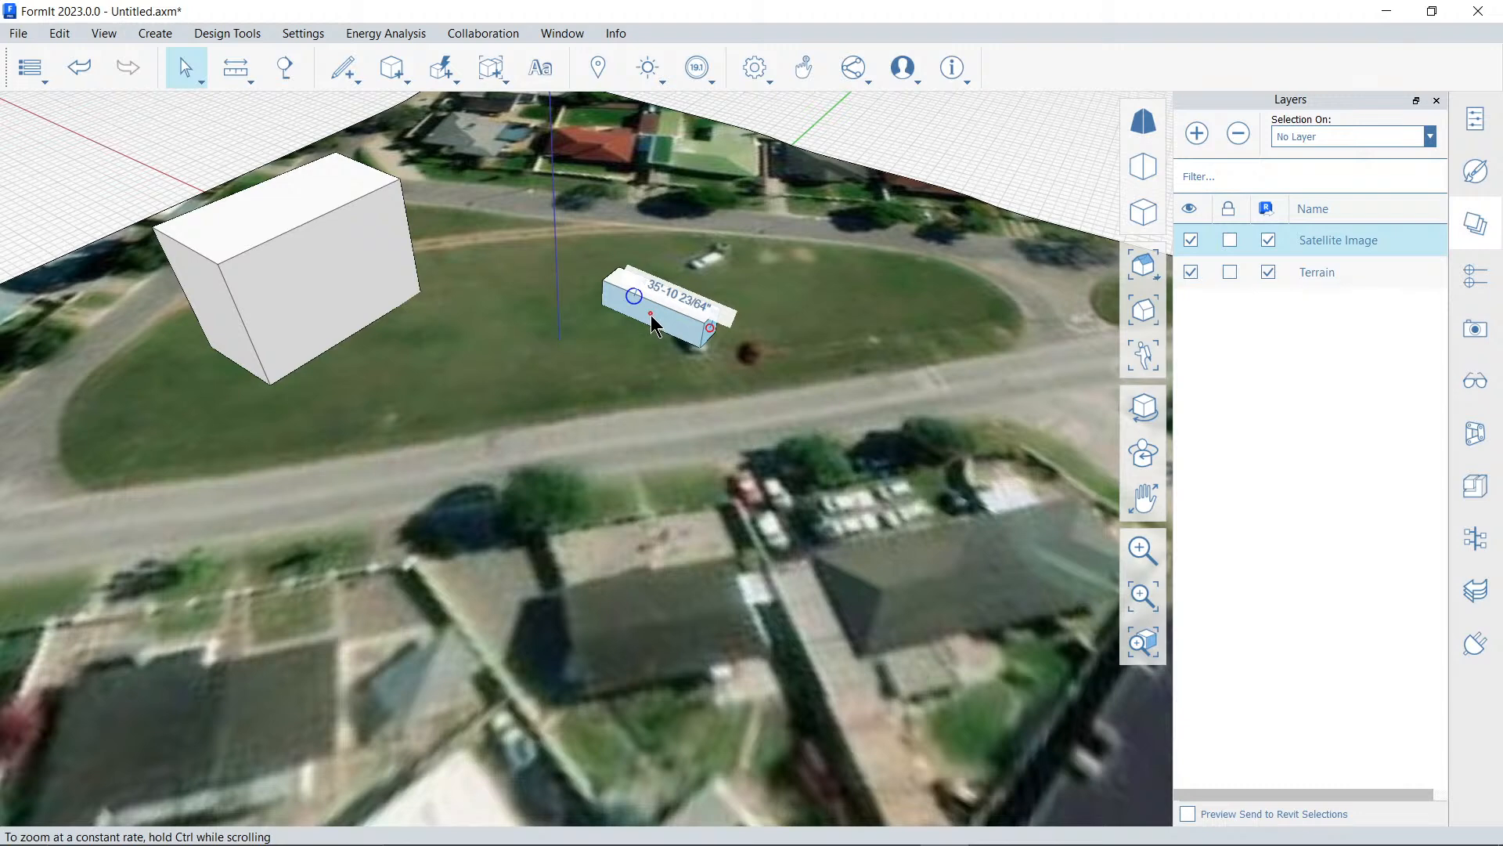
# Pull the new block's long face outward 26' toward the road
pyautogui.click(652, 316)
pyautogui.click(652, 316)
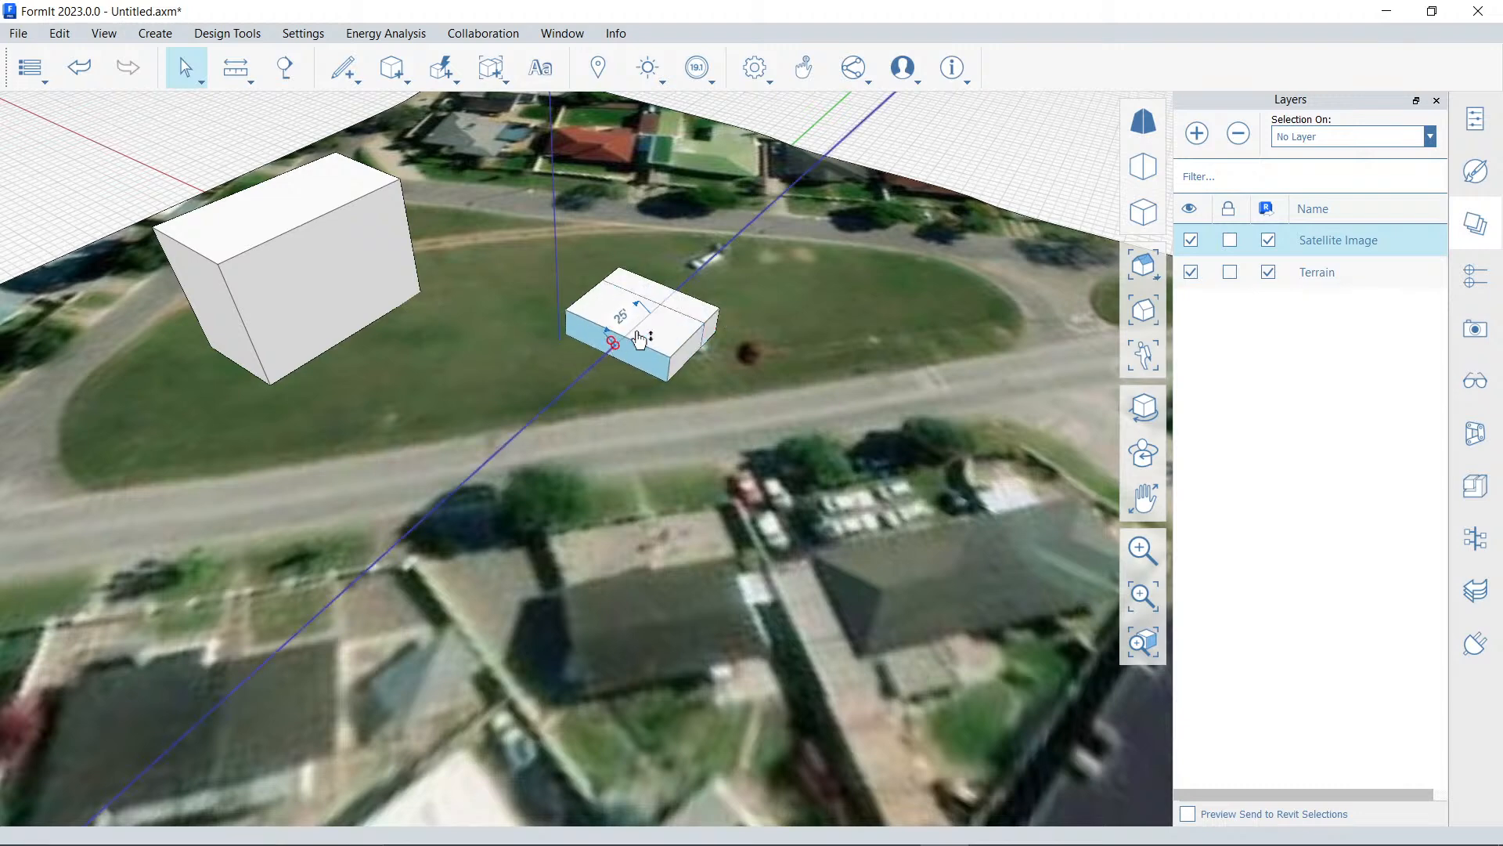
pyautogui.click(630, 335)
pyautogui.press('Escape')
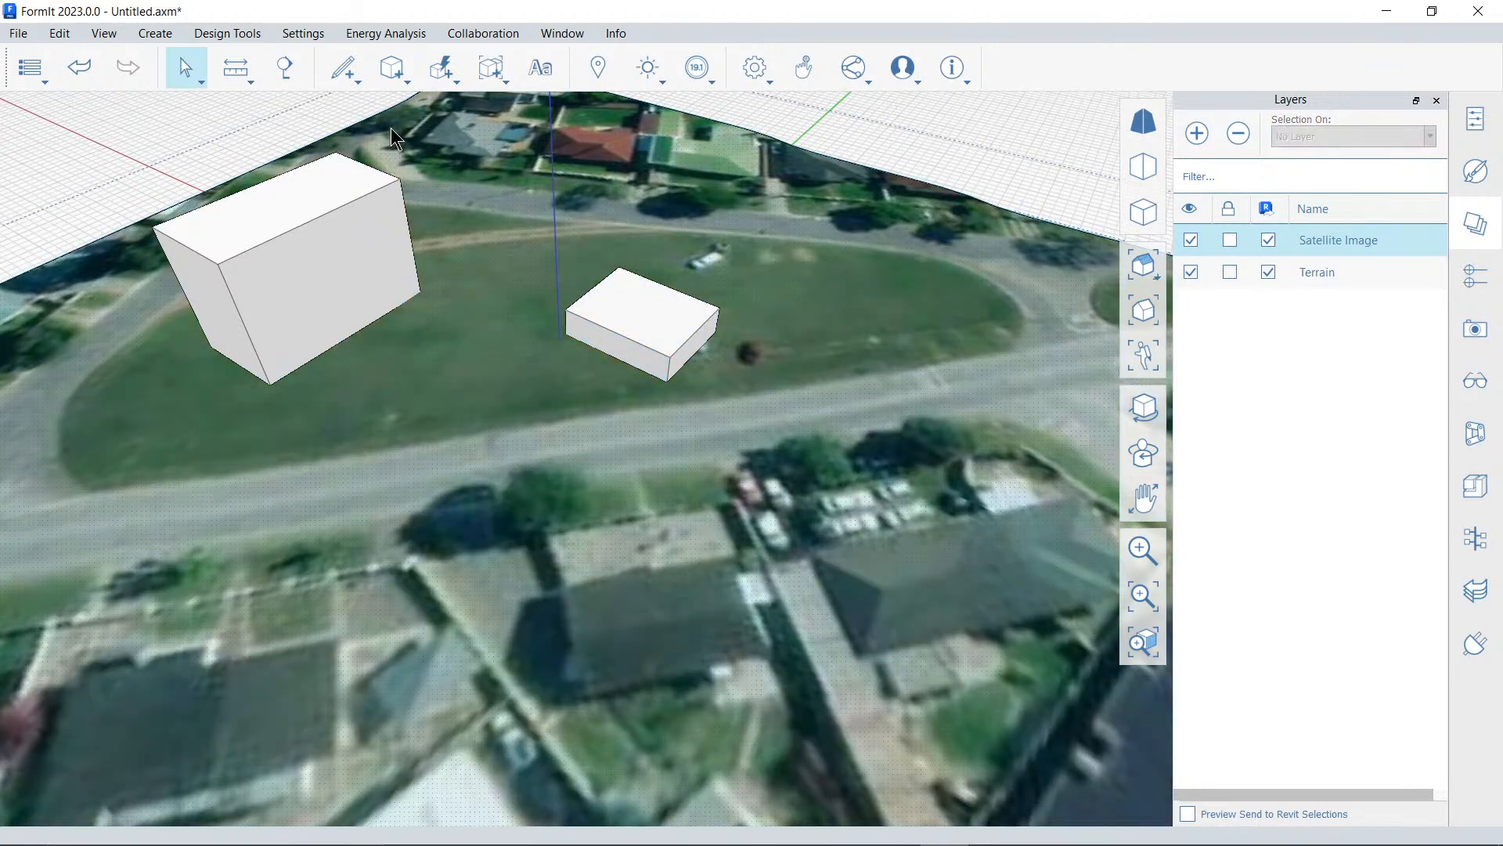
# Switch the project units to Metric (meters)
pyautogui.click(325, 35)
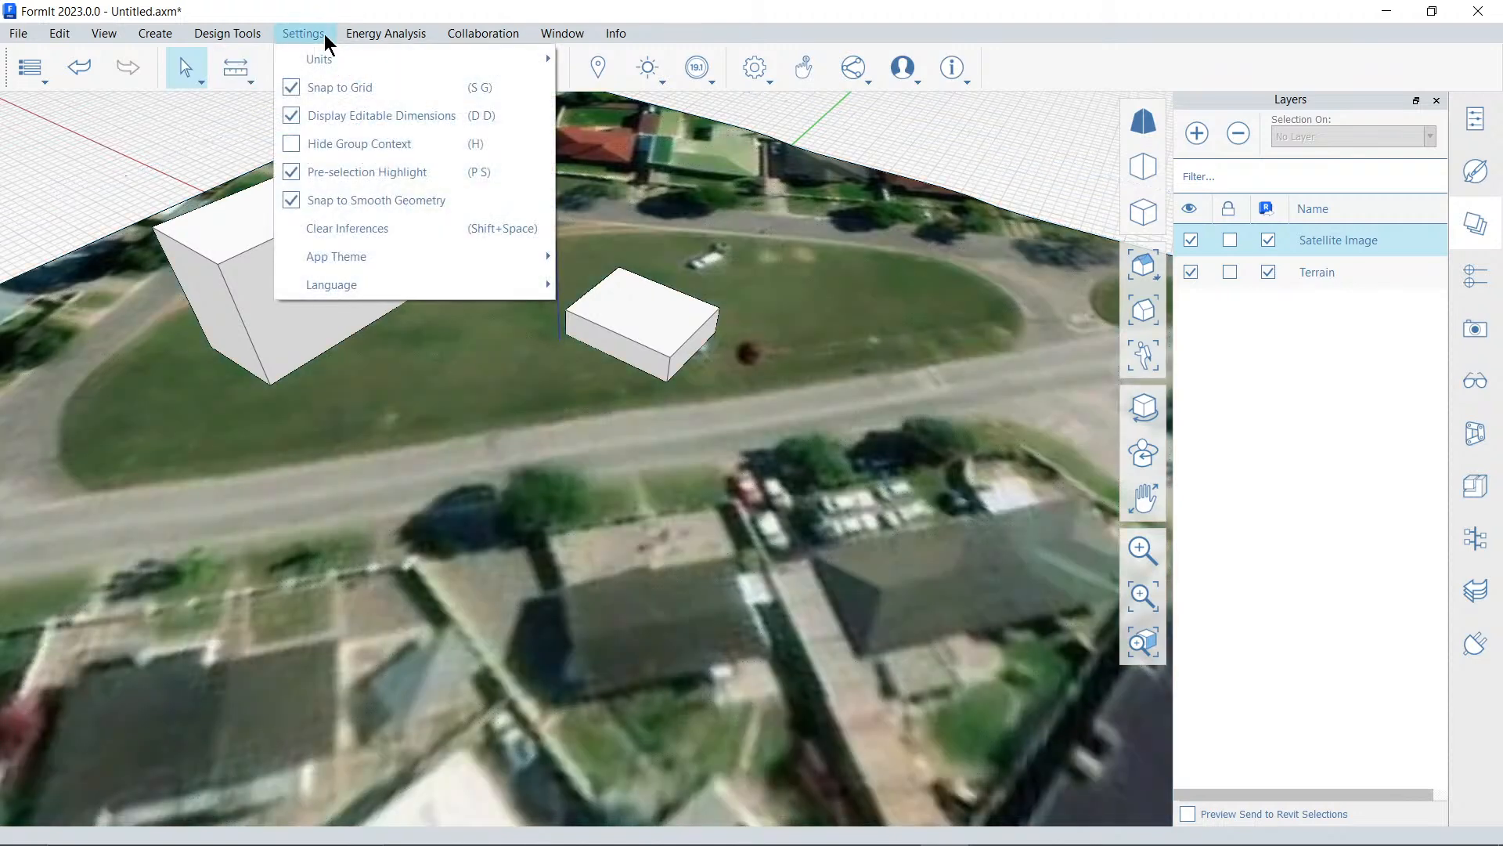
pyautogui.moveTo(335, 57)
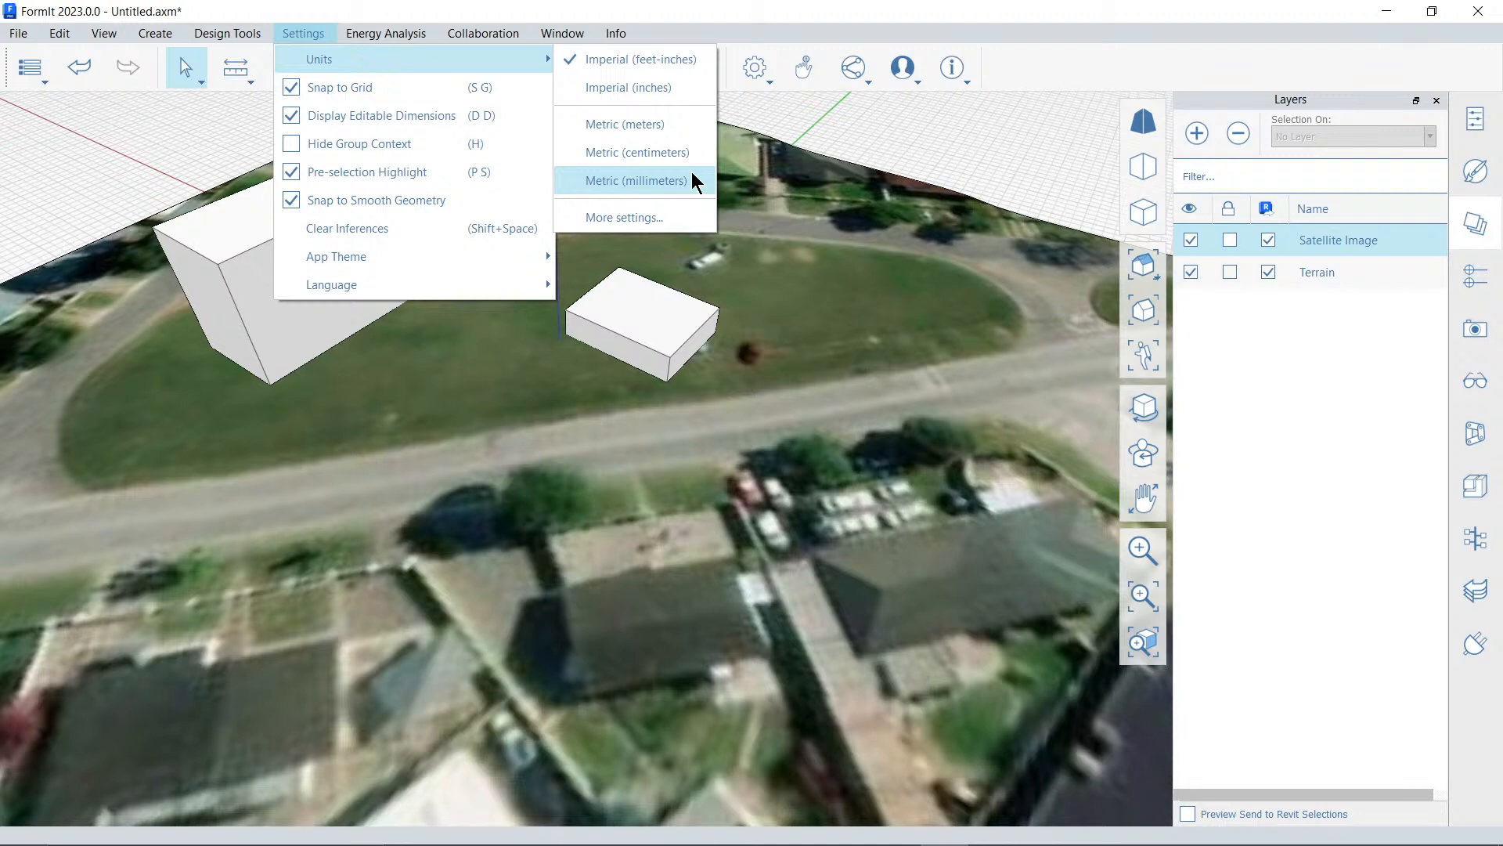
pyautogui.click(689, 125)
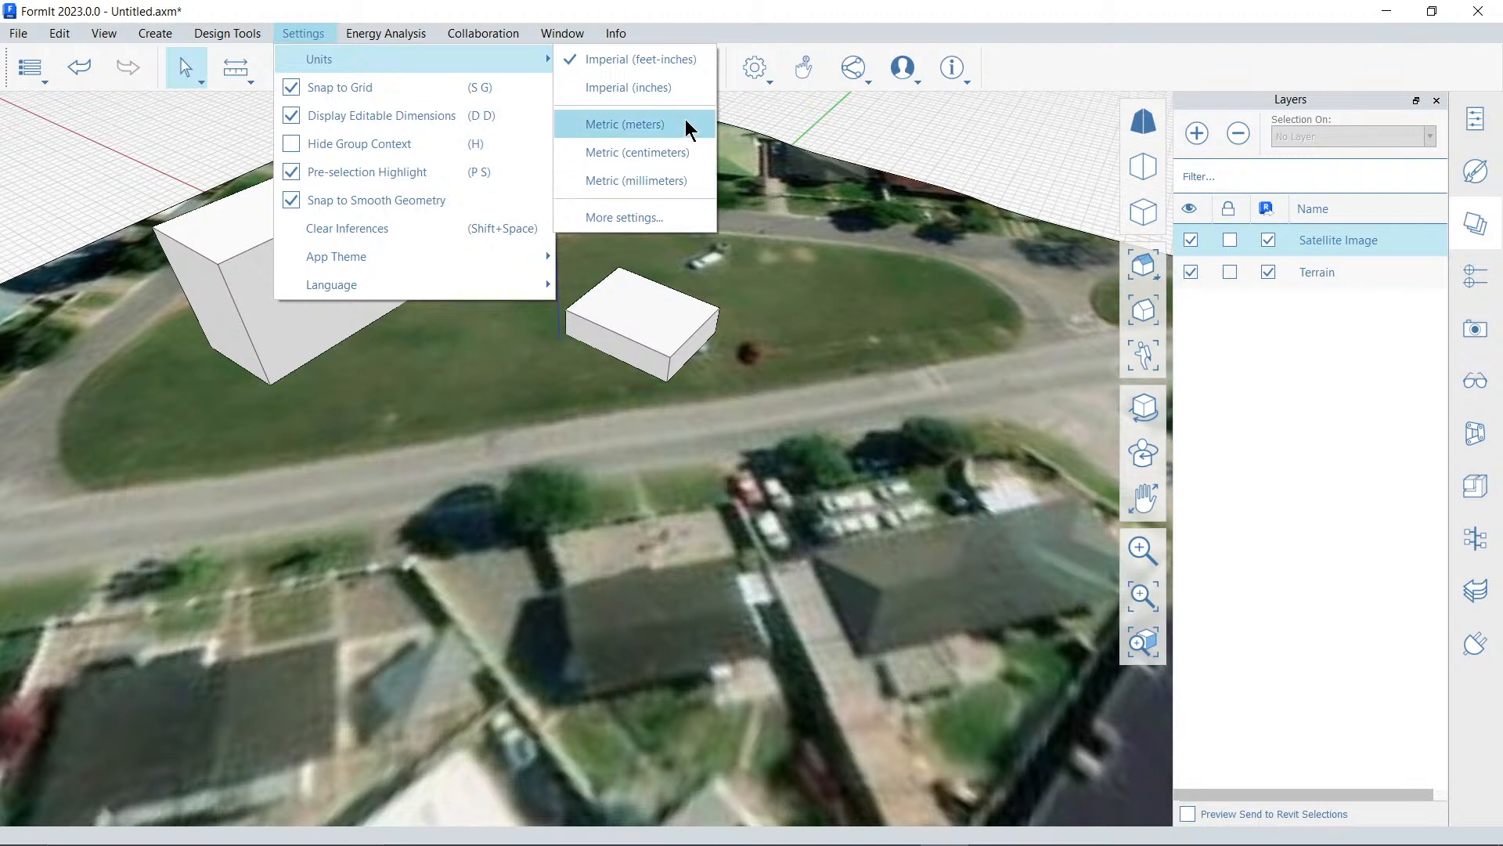
pyautogui.click(593, 302)
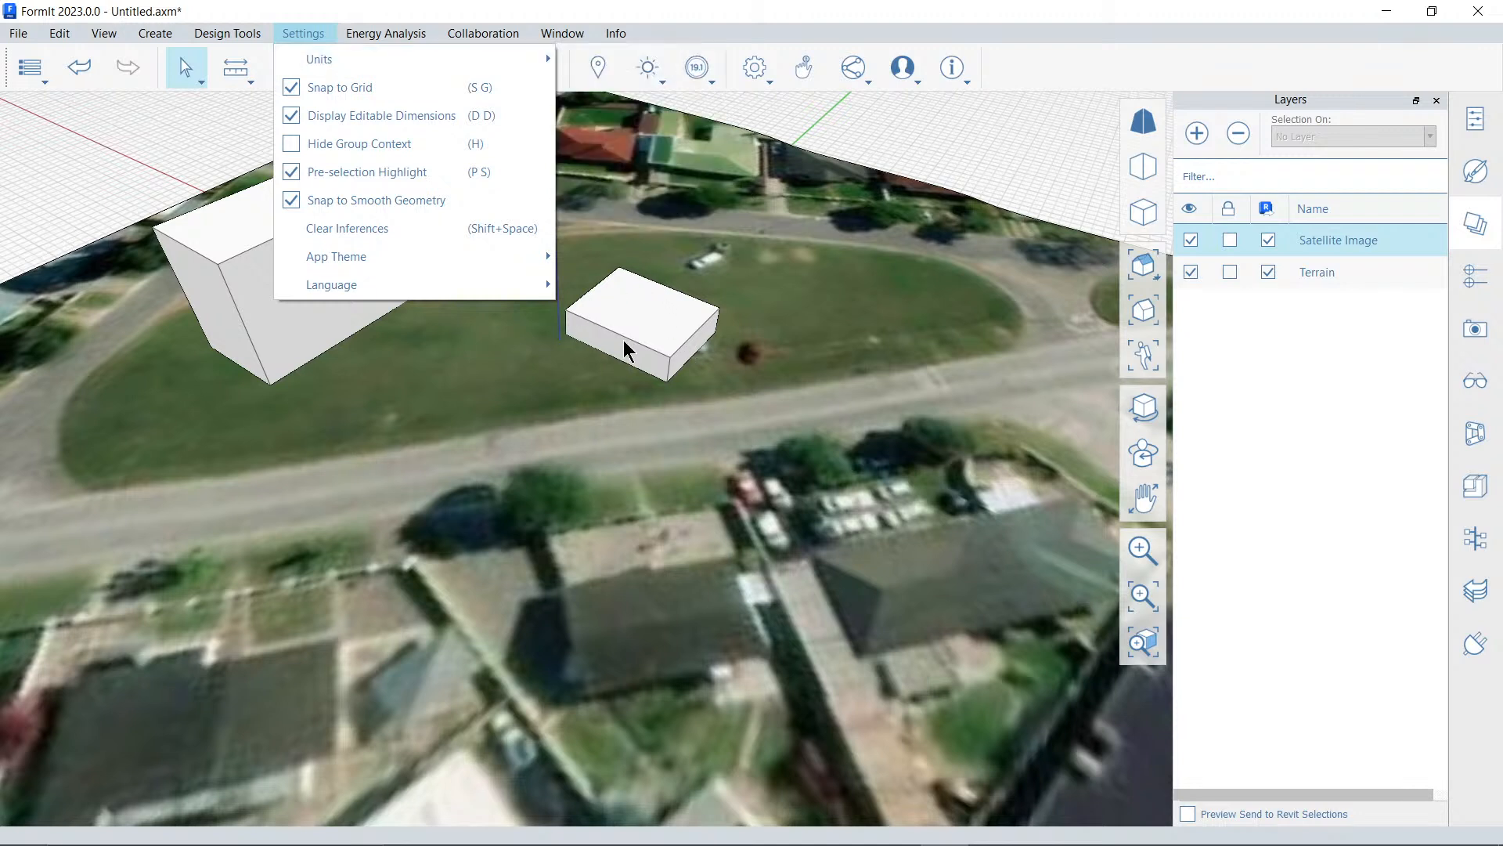
# Raise the smaller block's top face by 8 m
pyautogui.click(638, 307)
pyautogui.click(655, 310)
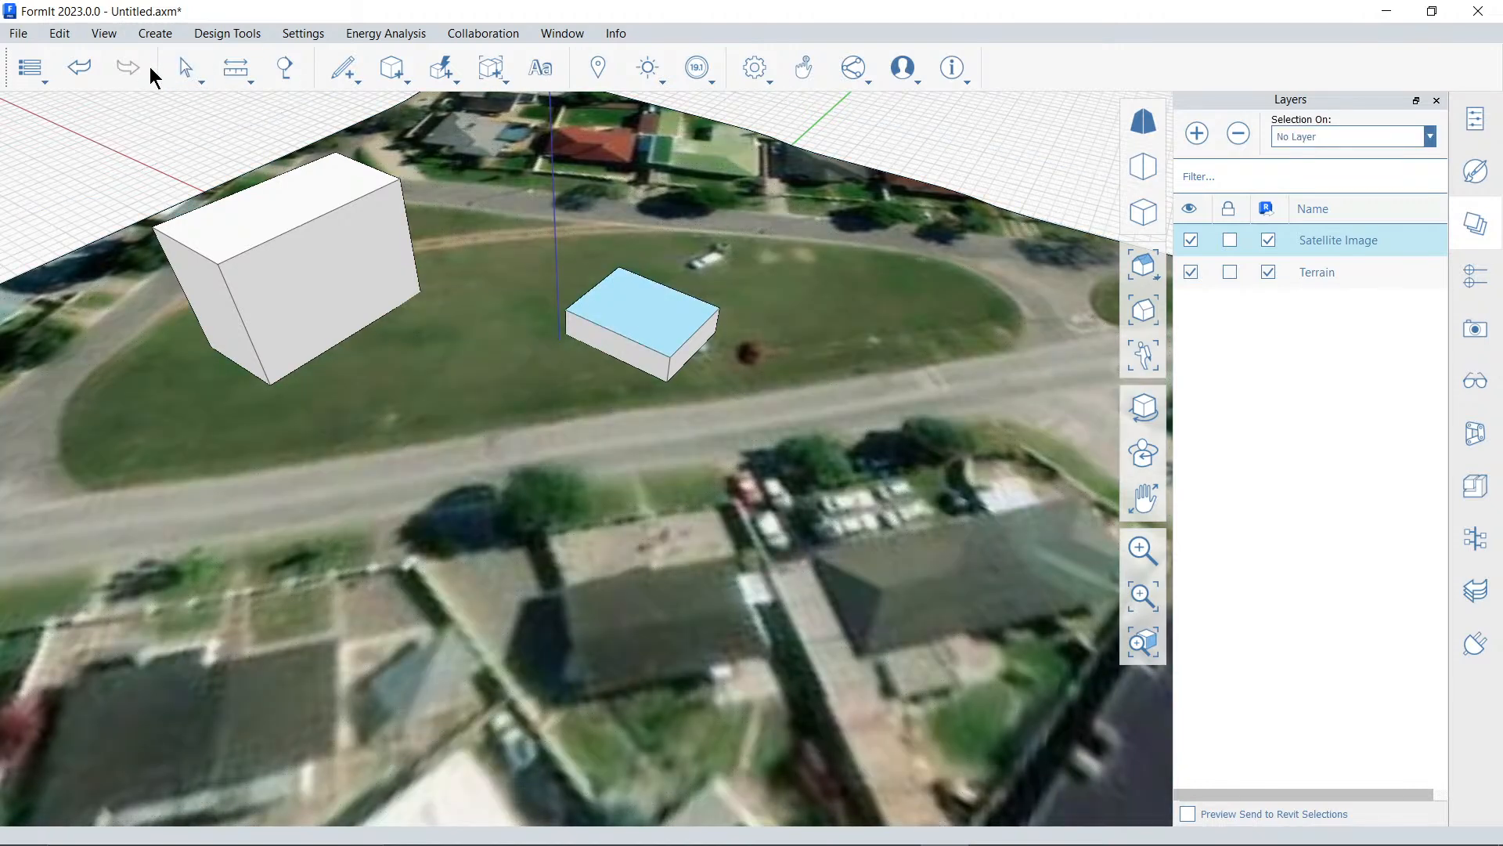
pyautogui.click(186, 69)
pyautogui.click(656, 313)
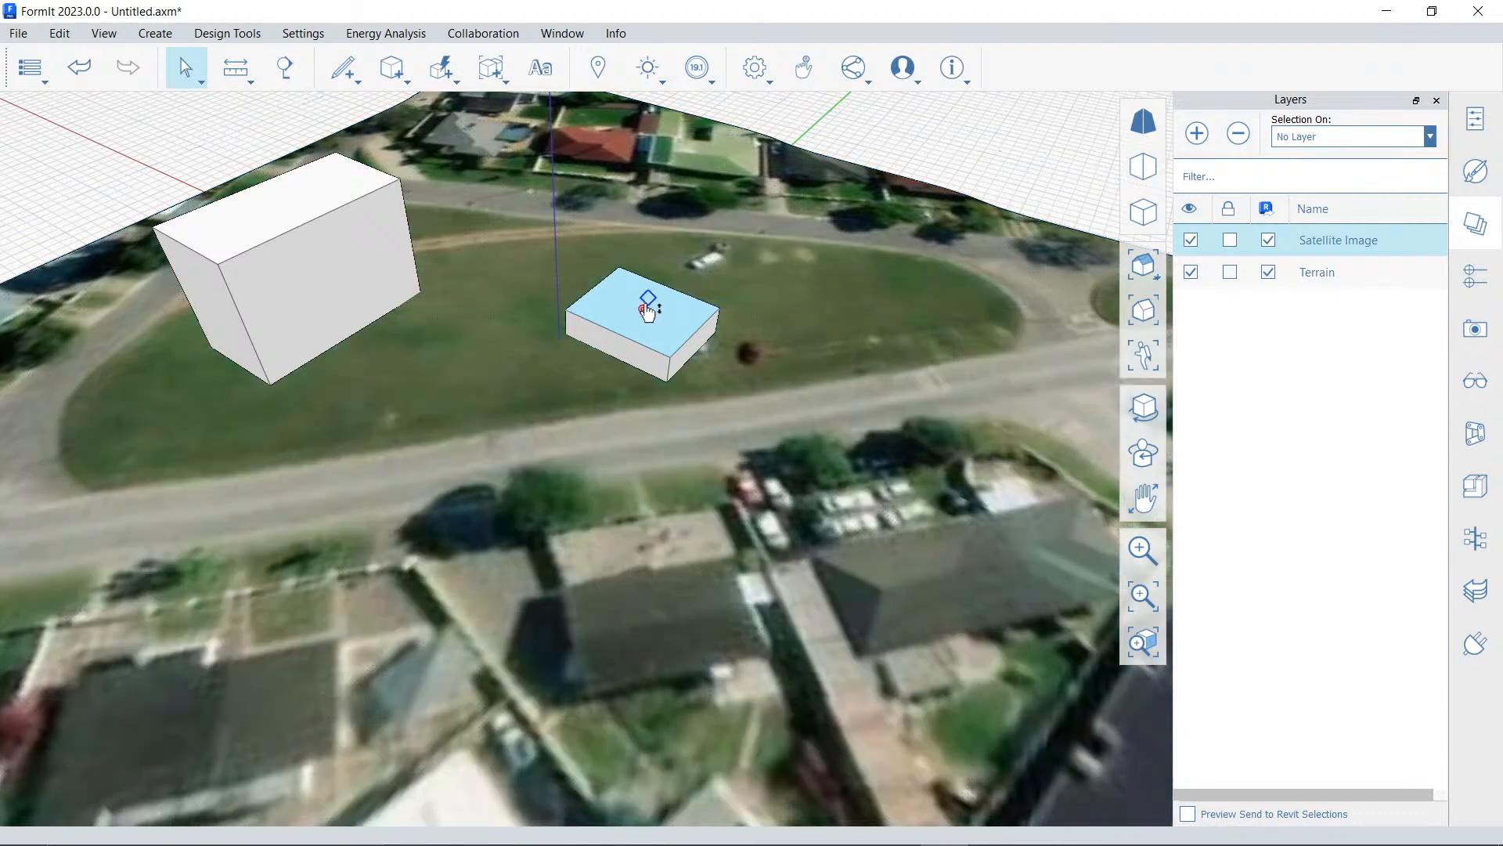
pyautogui.moveTo(644, 310); pyautogui.dragTo(650, 249)
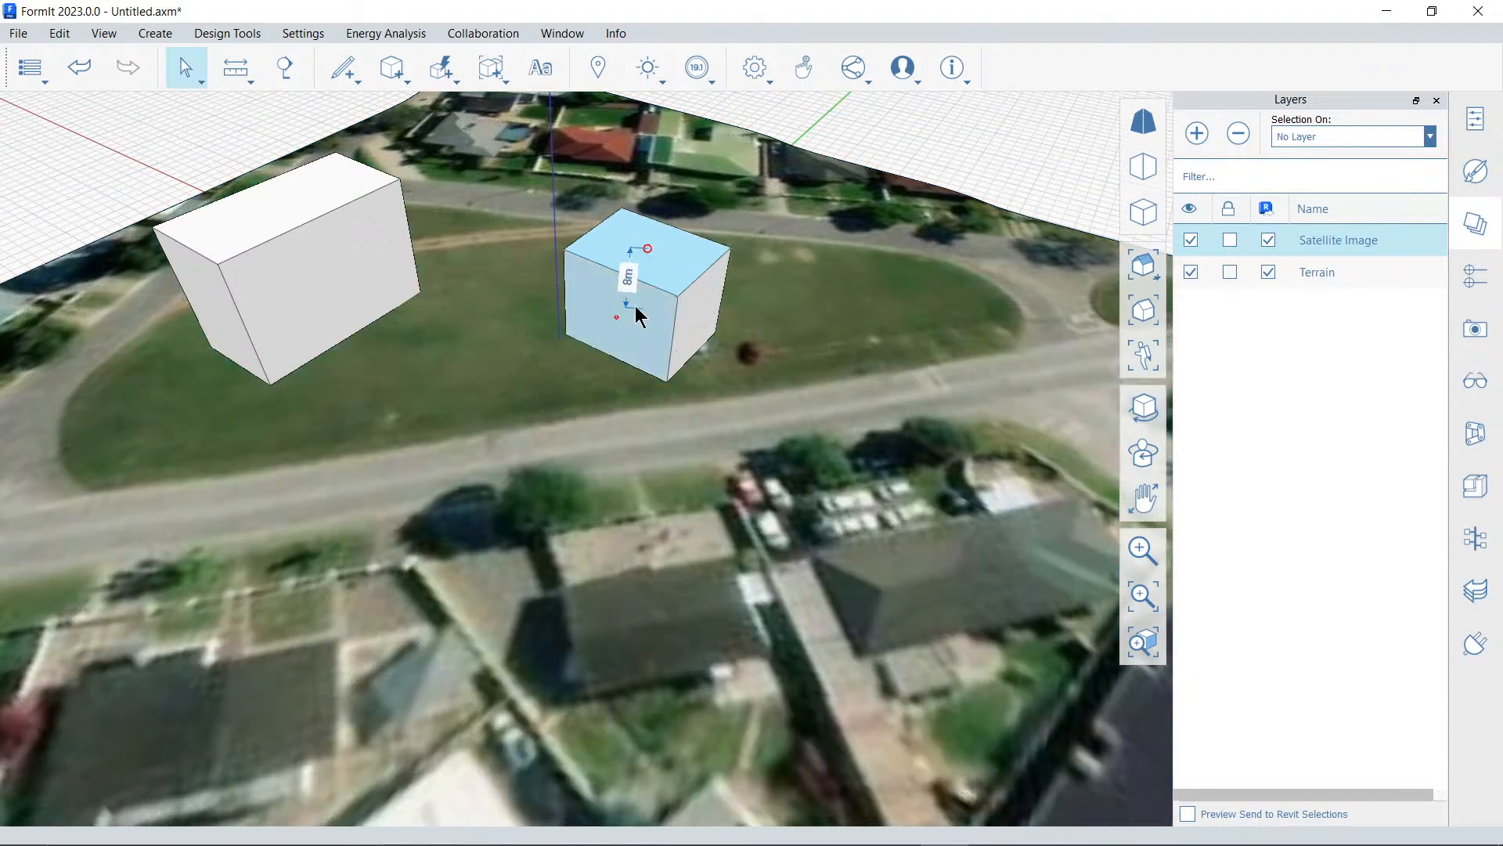
pyautogui.press('Escape')
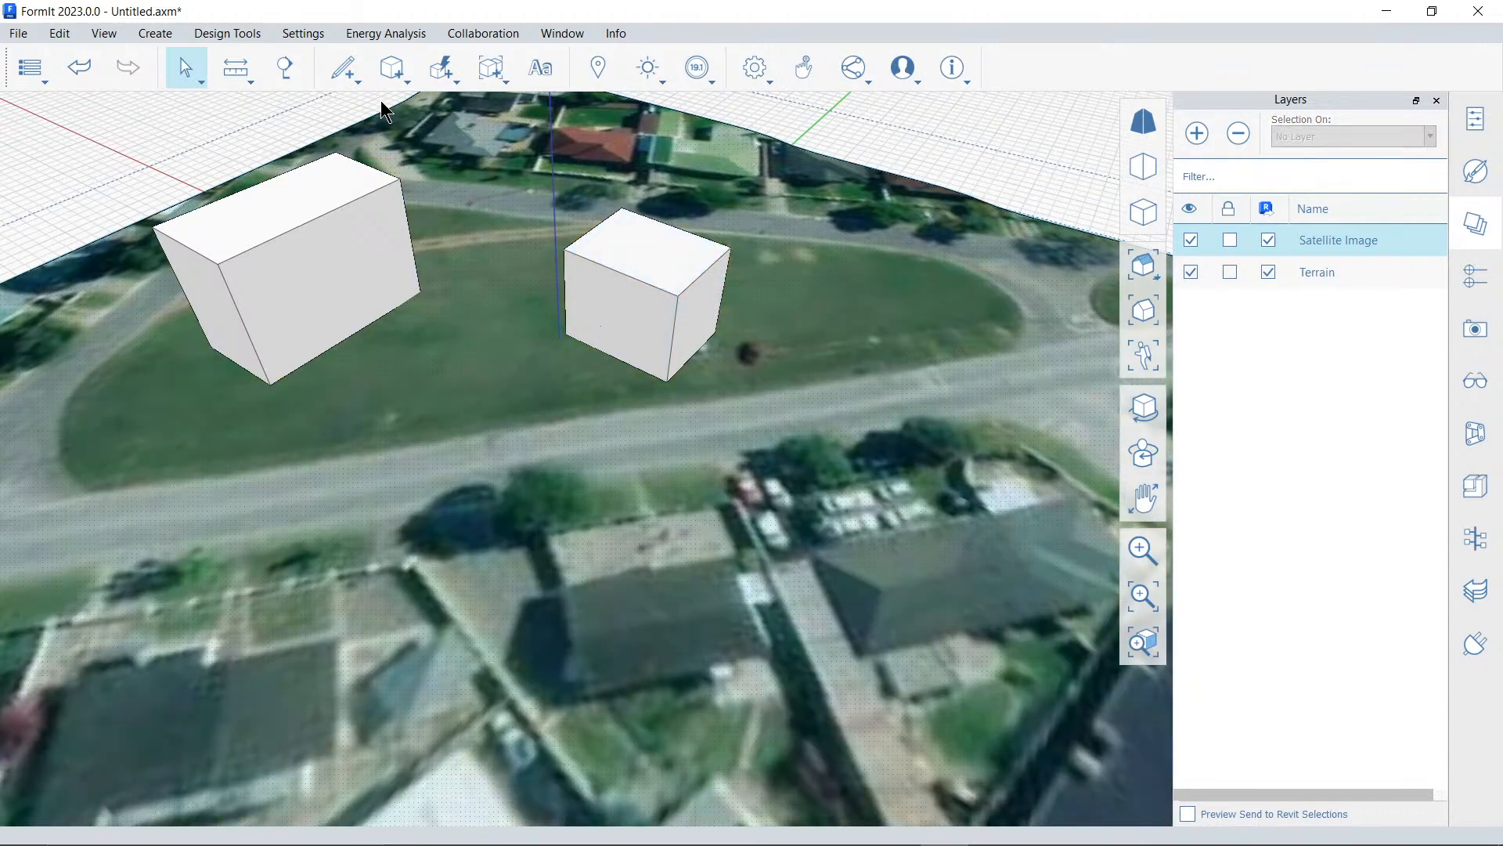
# Select the whole smaller block, move it about 19.87 m toward the larger block, and shift it back 4 m
pyautogui.click(186, 69)
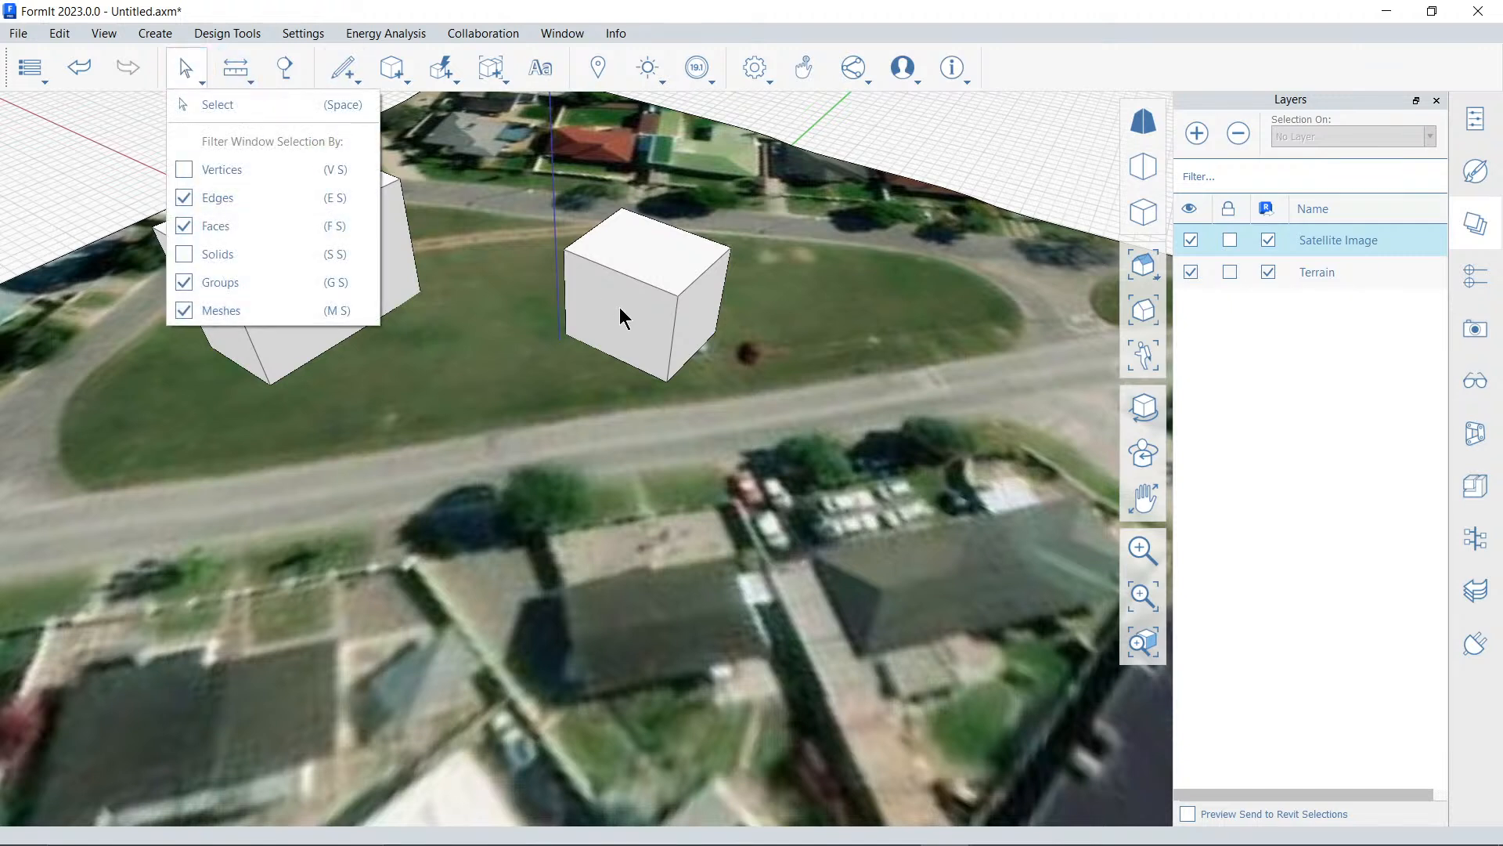
pyautogui.click(290, 107)
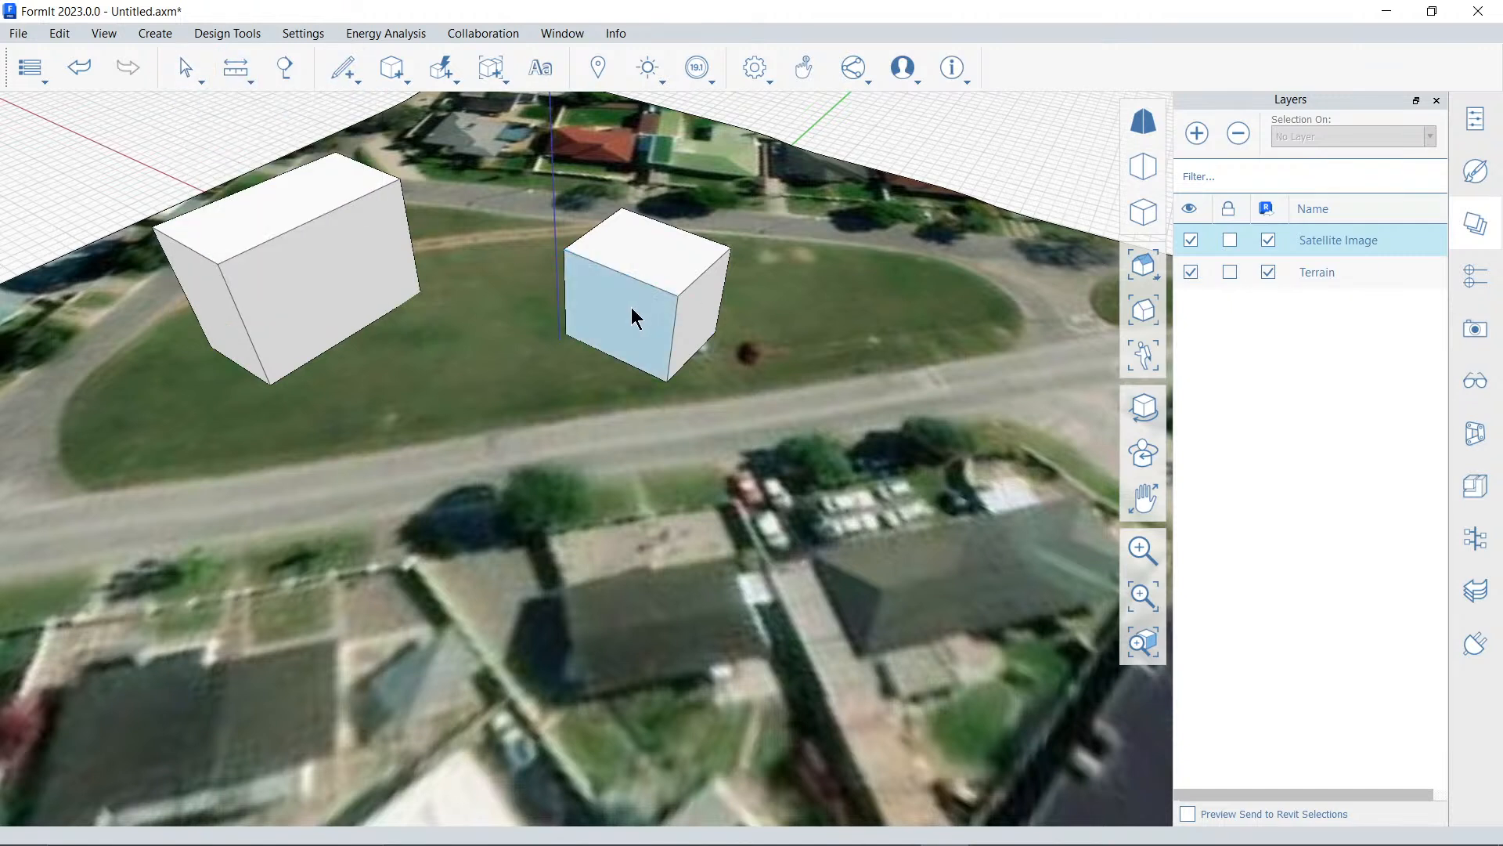
pyautogui.doubleClick(629, 308)
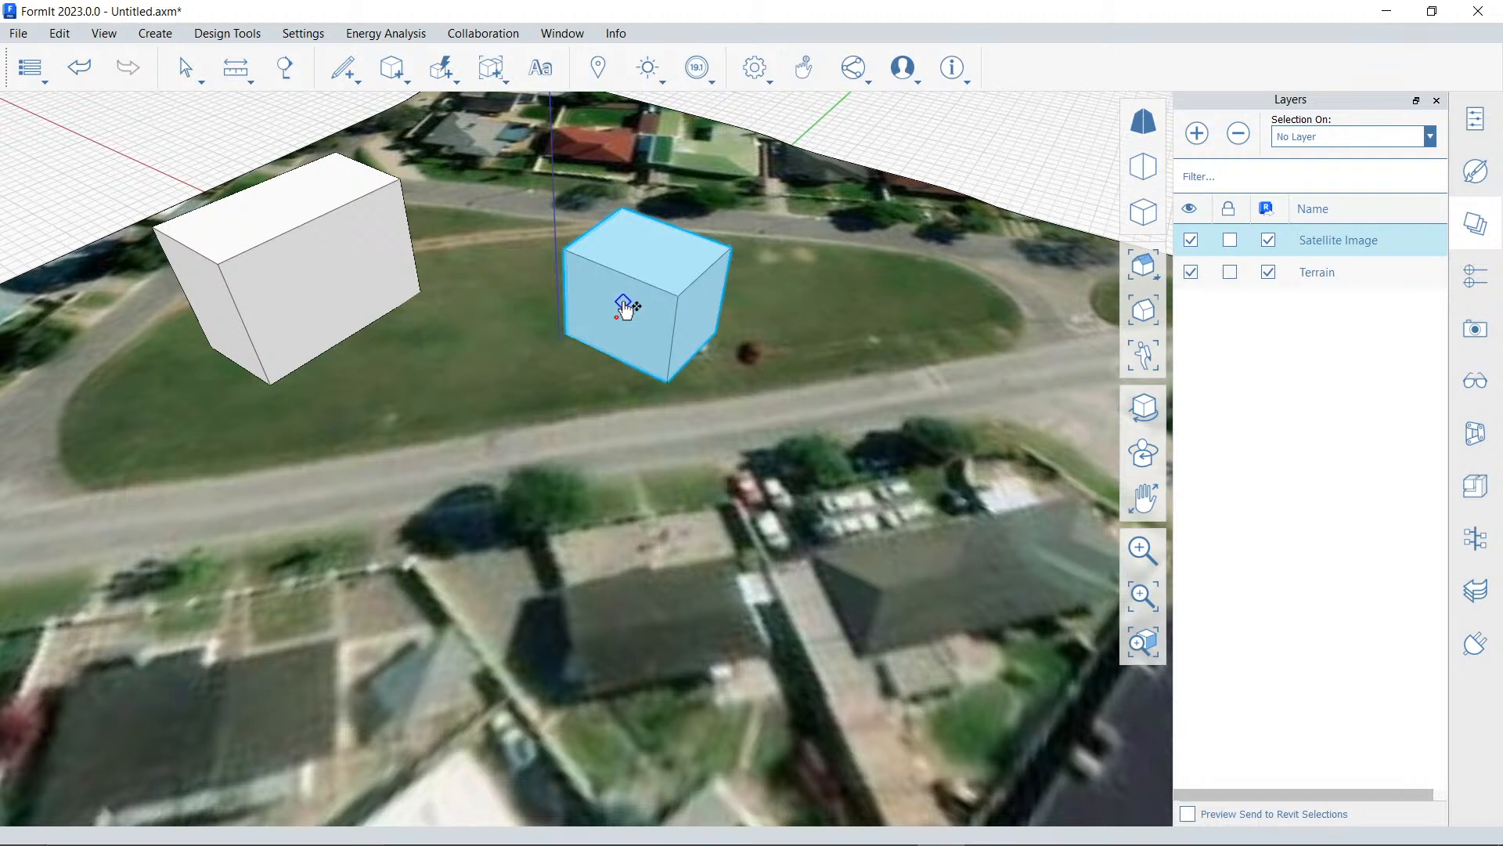
pyautogui.moveTo(614, 322); pyautogui.dragTo(480, 345)
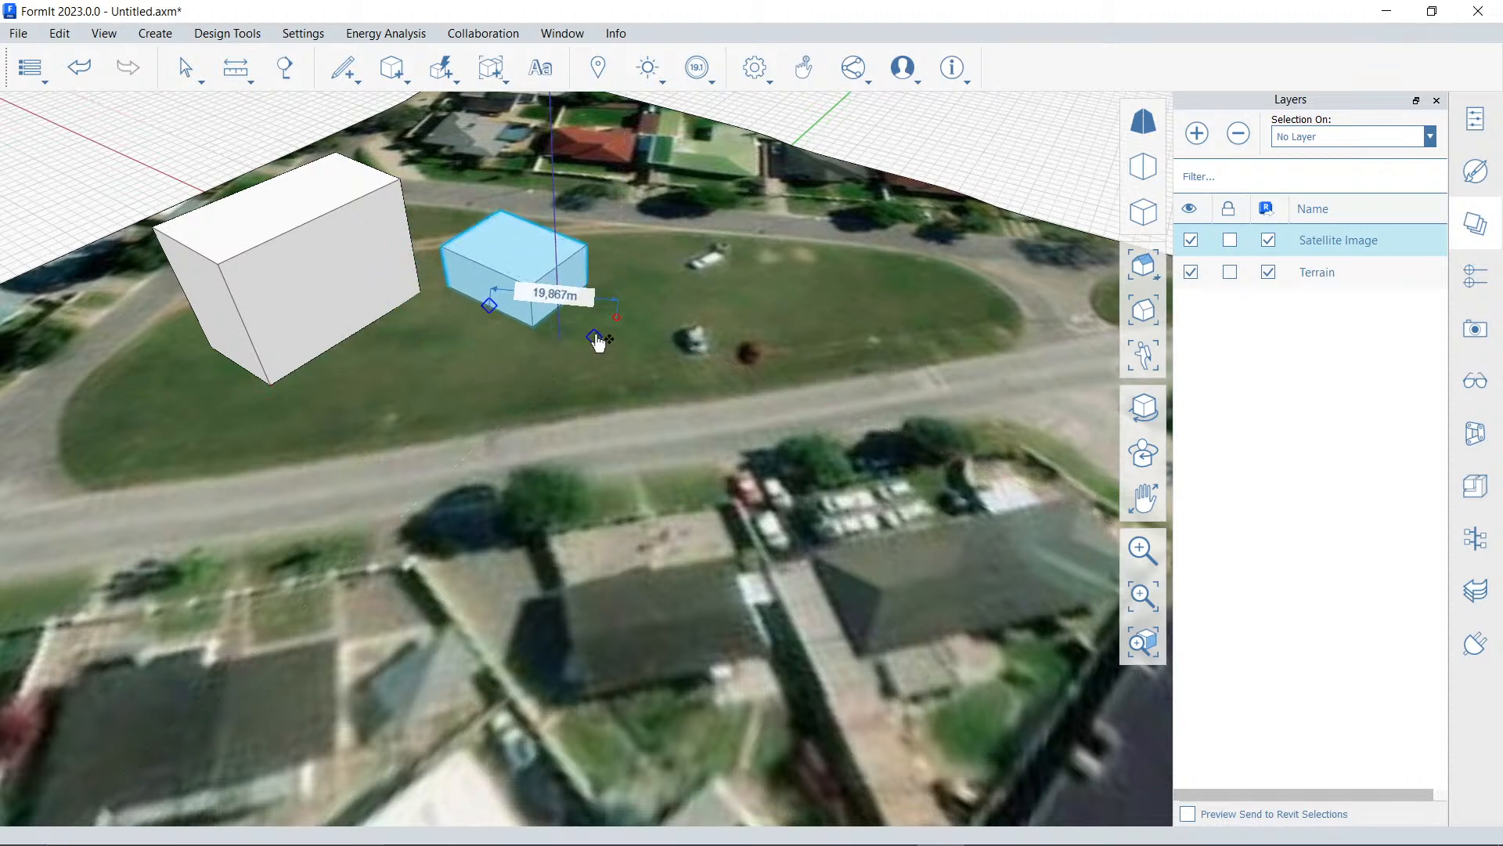
pyautogui.click(908, 237)
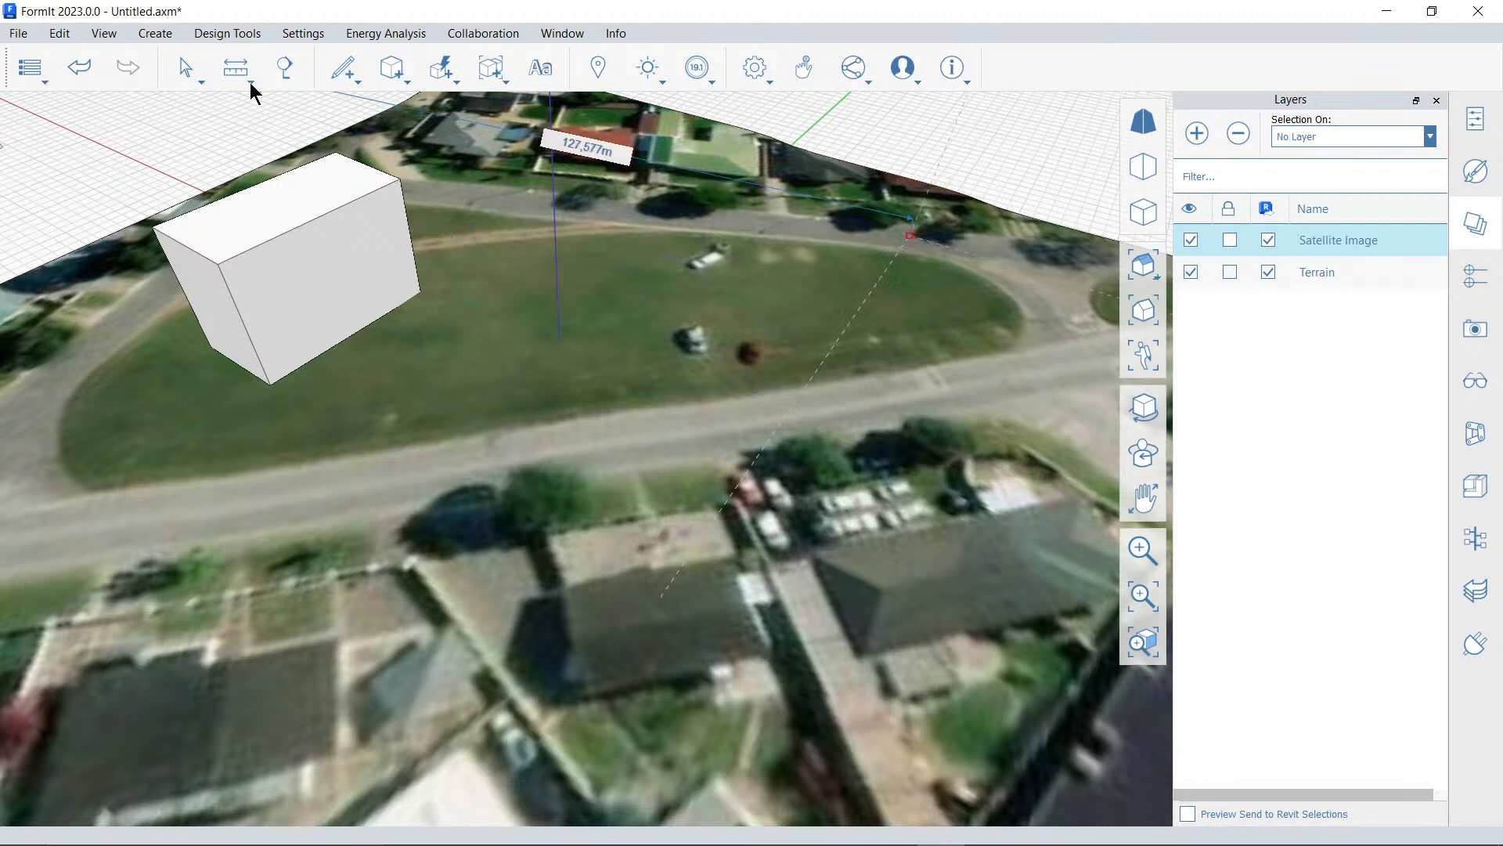
pyautogui.click(929, 228)
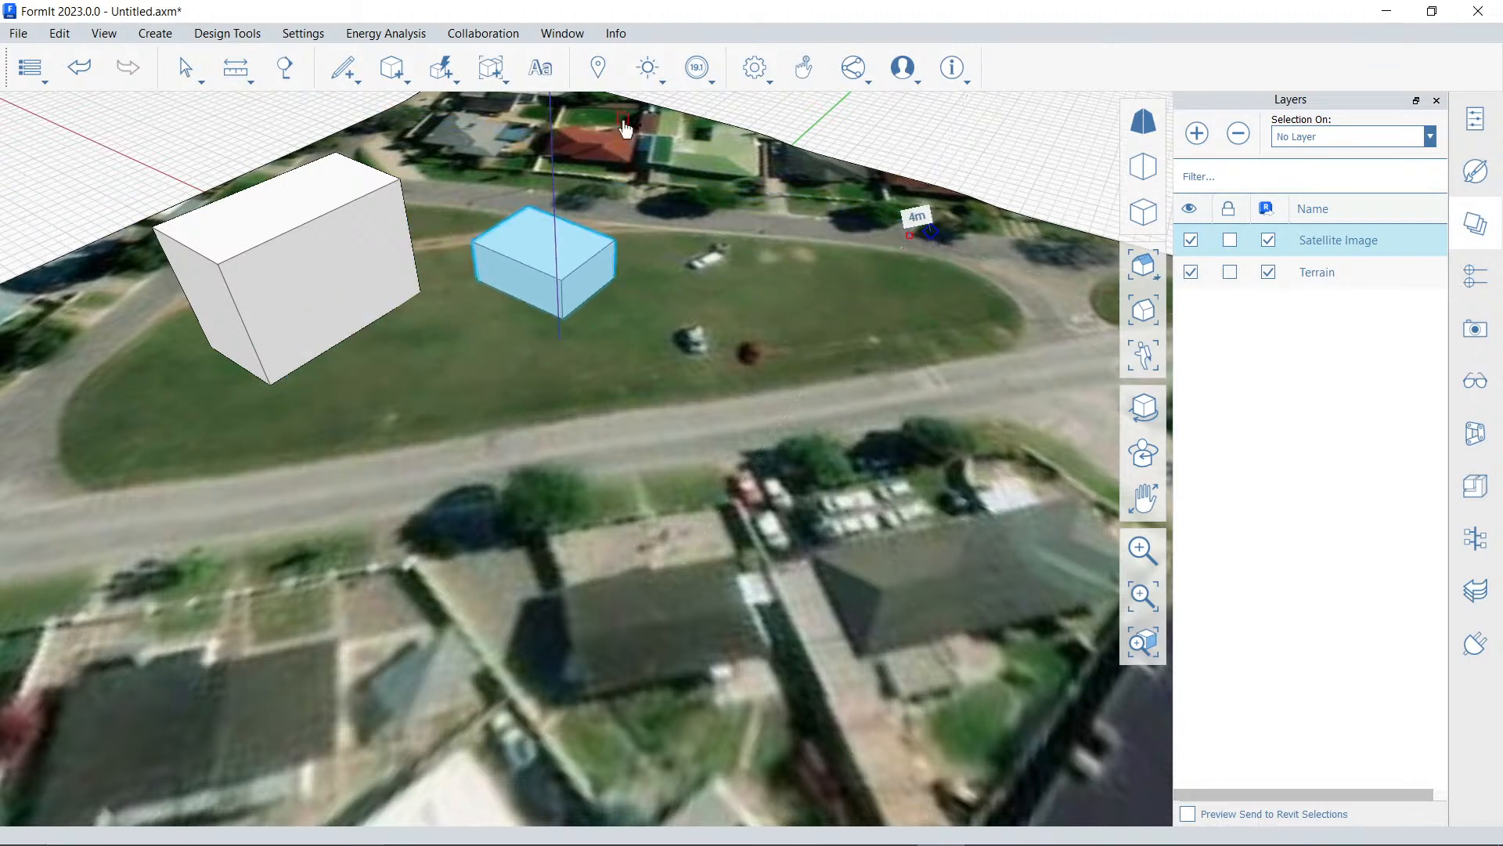
# Turn on shadows, set the date to 2000/06/10, and compare 08:15 and 15:15 before setting the time to 10:30
pyautogui.click(648, 68)
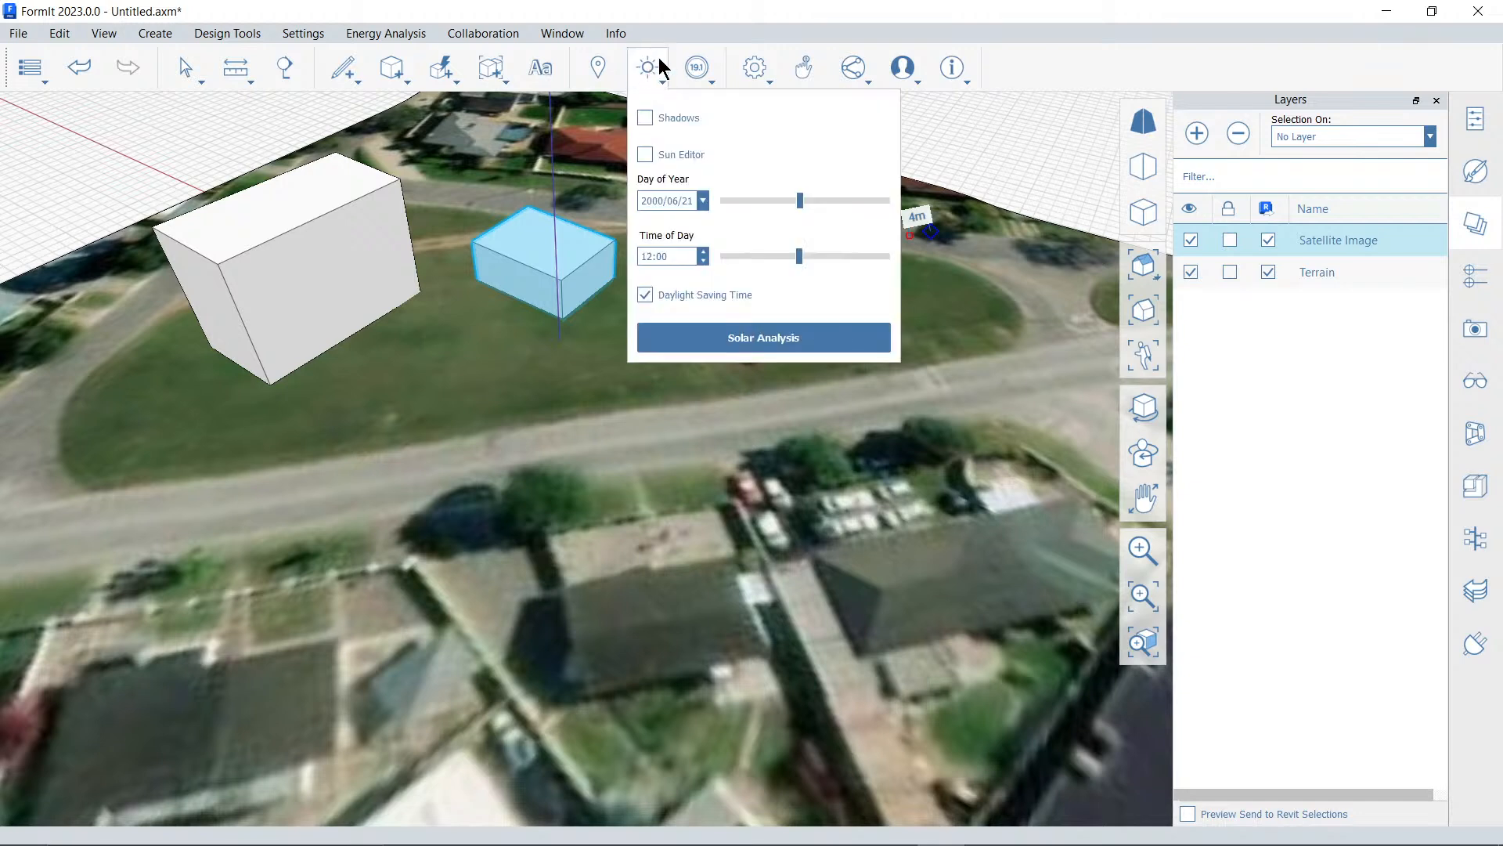
pyautogui.click(646, 119)
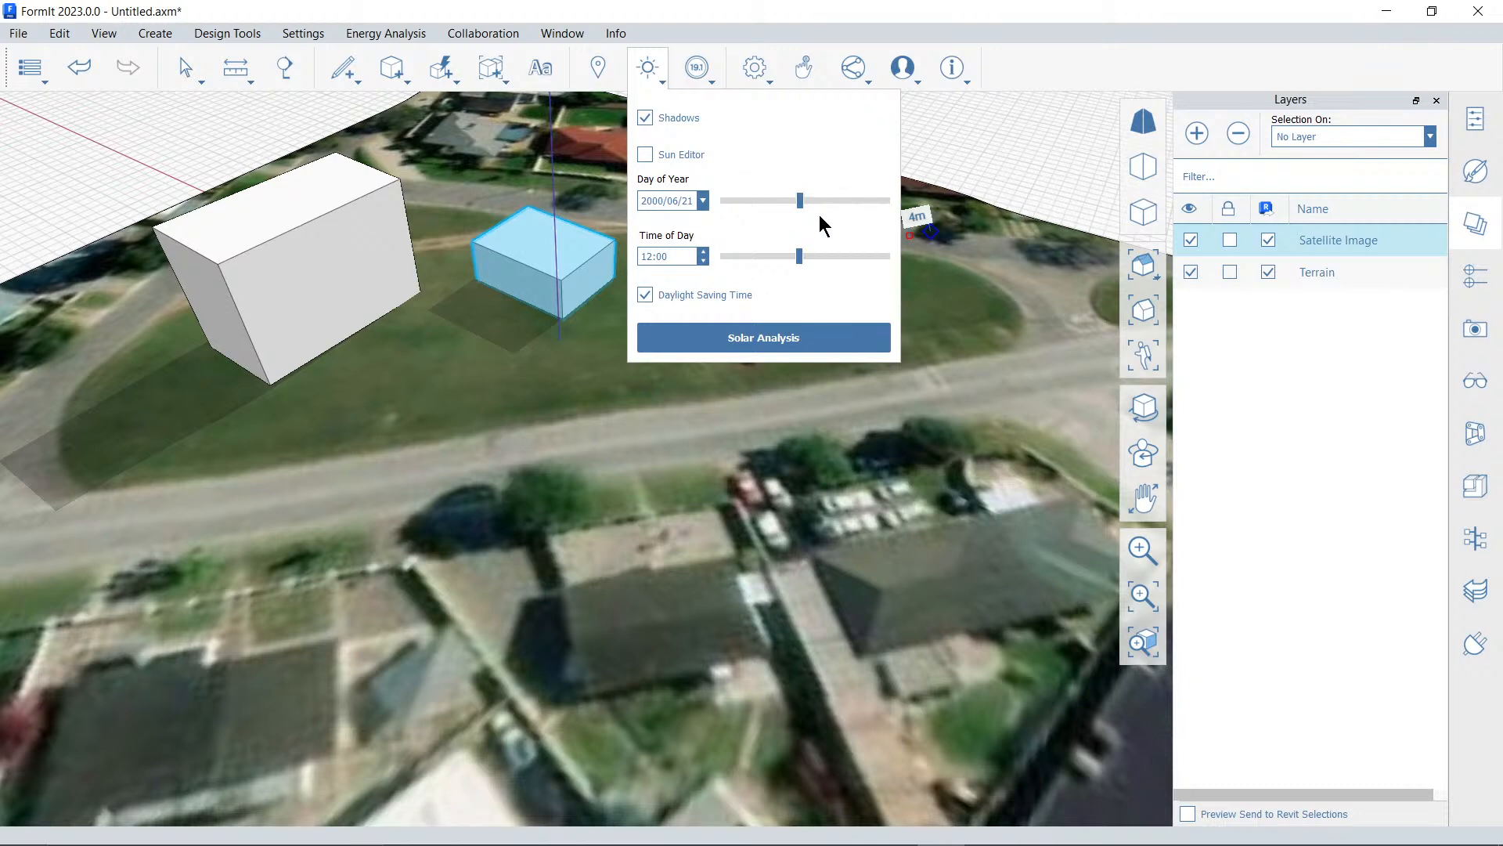
pyautogui.moveTo(800, 202); pyautogui.dragTo(795, 202)
pyautogui.moveTo(802, 258); pyautogui.dragTo(741, 269)
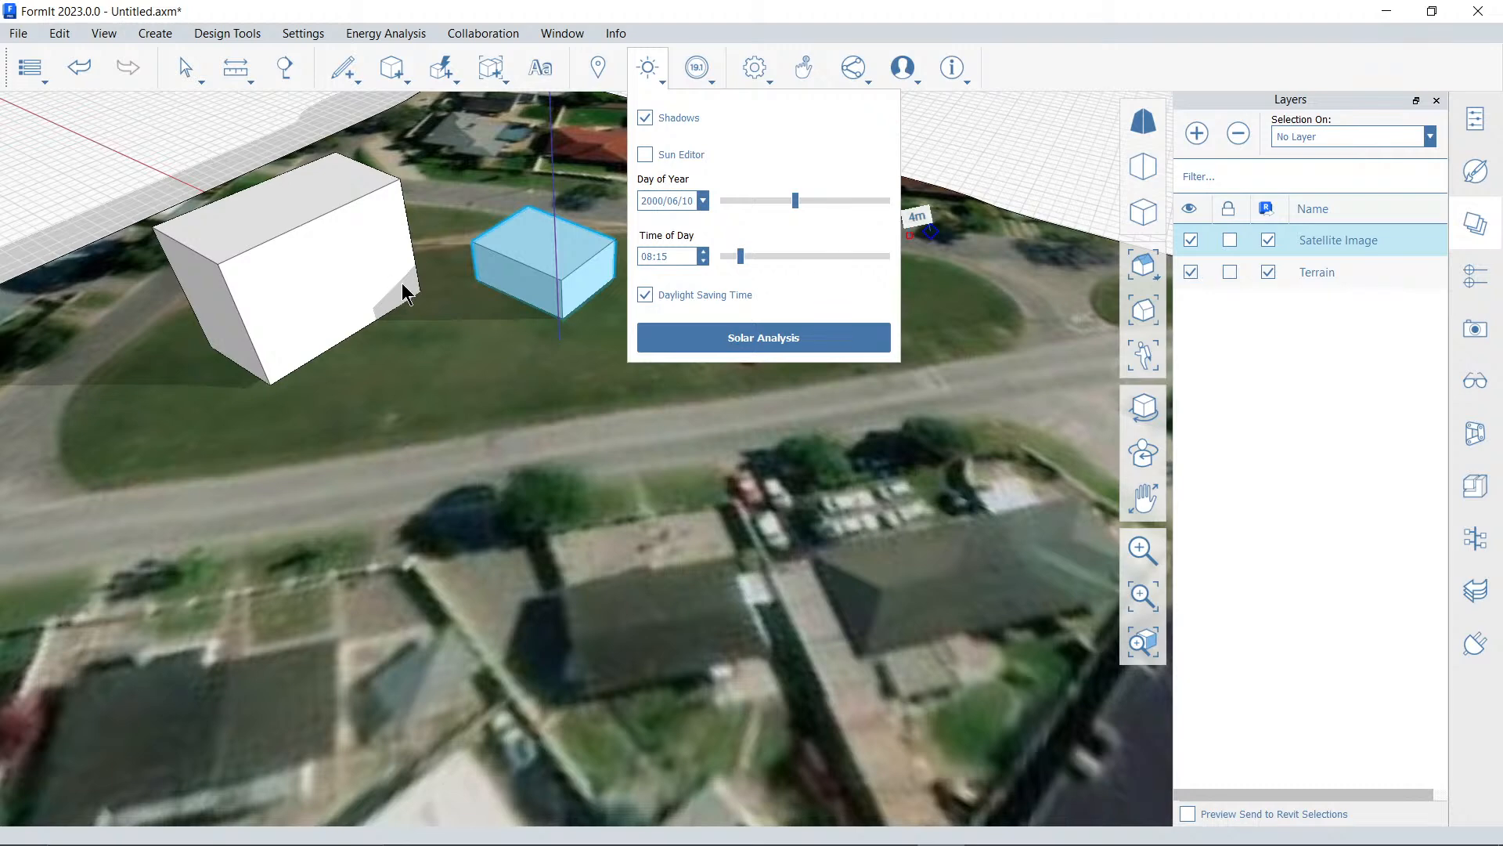
pyautogui.moveTo(745, 259); pyautogui.dragTo(857, 270)
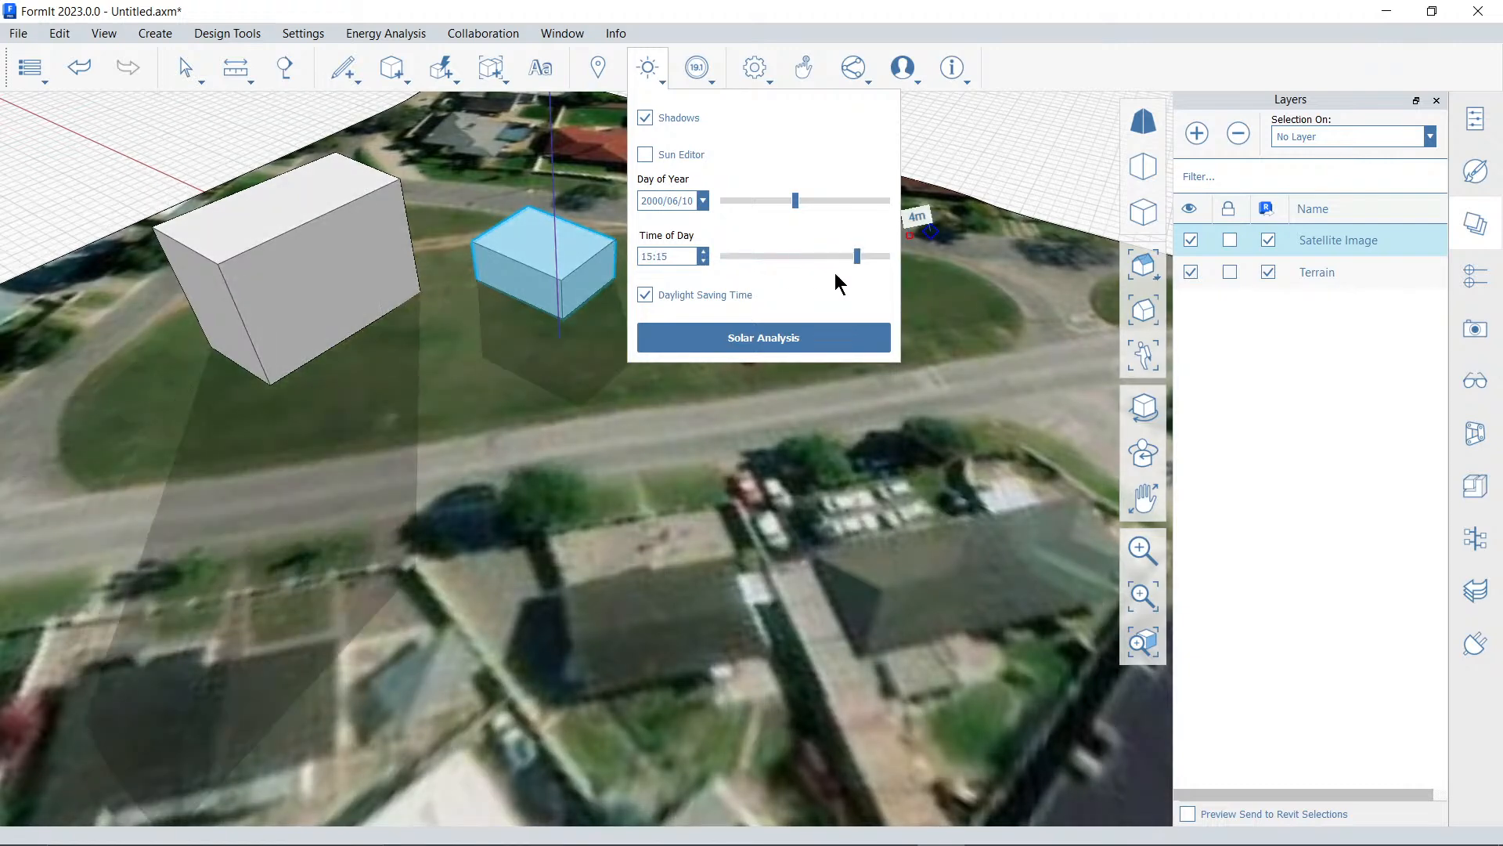
pyautogui.click(718, 337)
pyautogui.moveTo(863, 260); pyautogui.dragTo(778, 262)
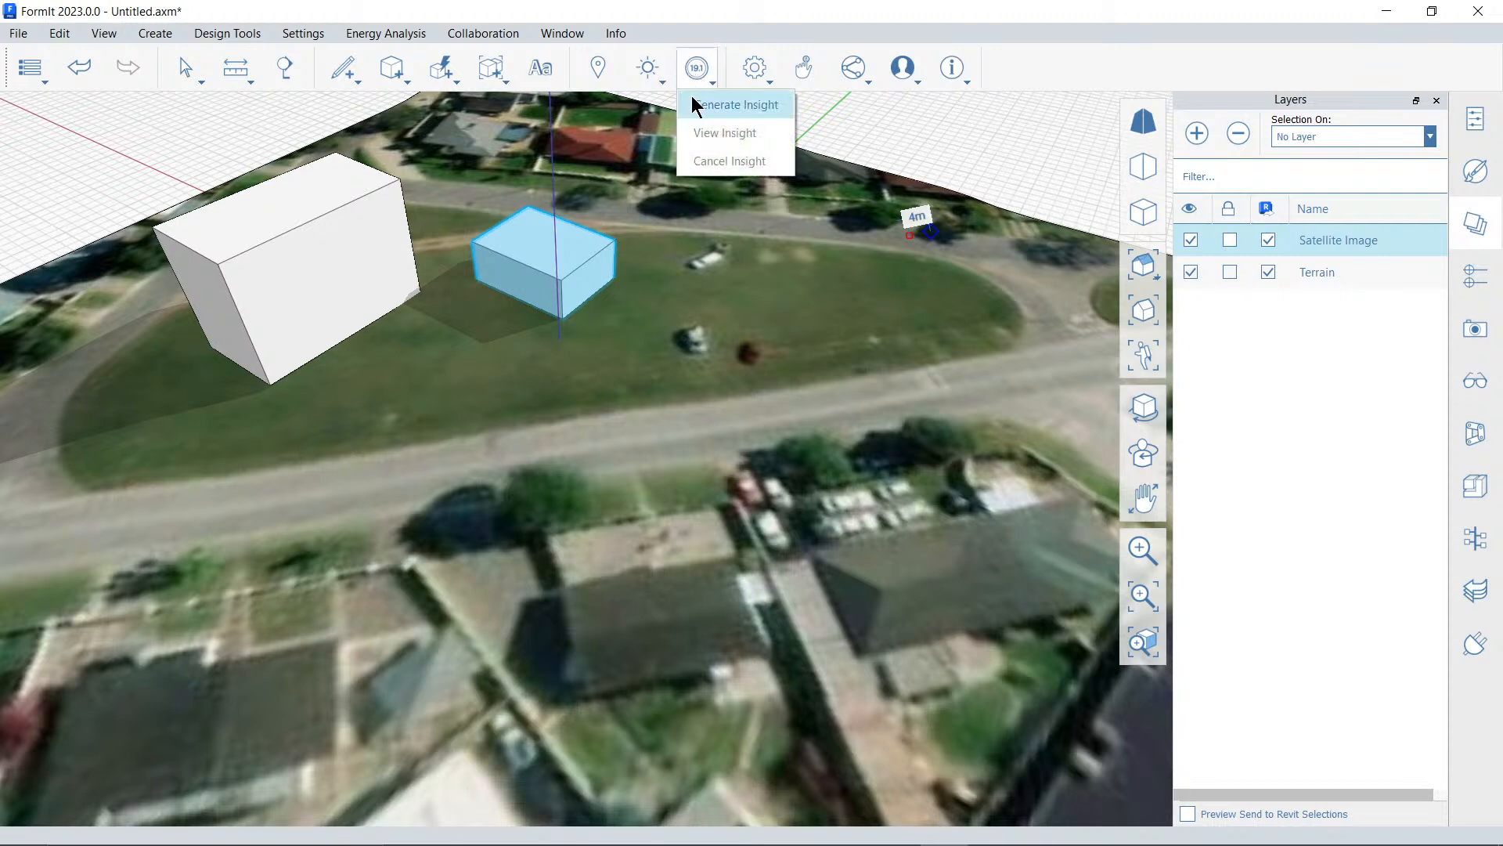
# Run a Month Peak solar analysis for June on the selected smaller block
pyautogui.moveTo(655, 88)
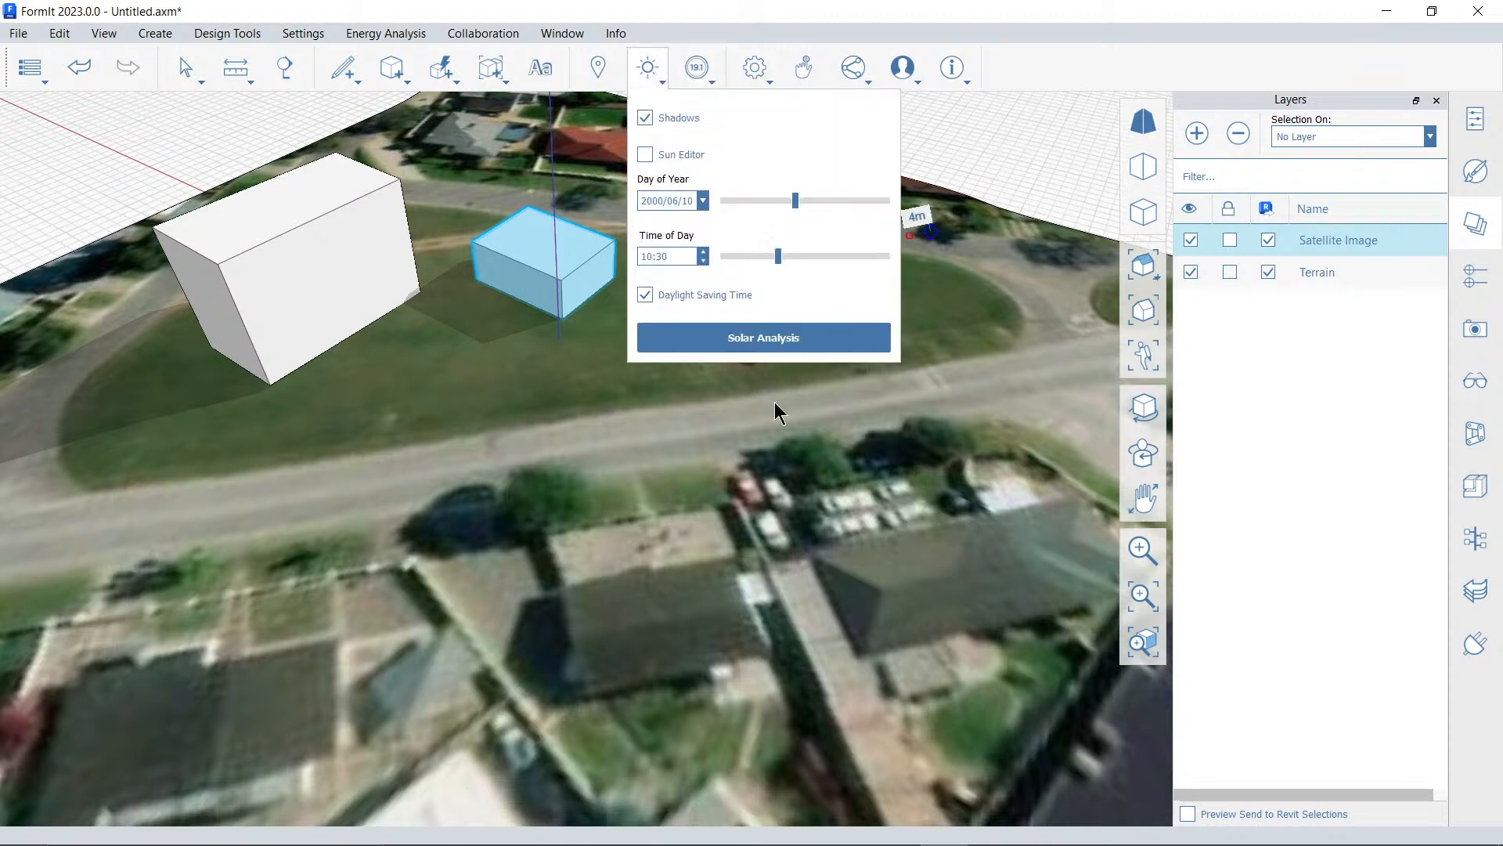
pyautogui.click(768, 340)
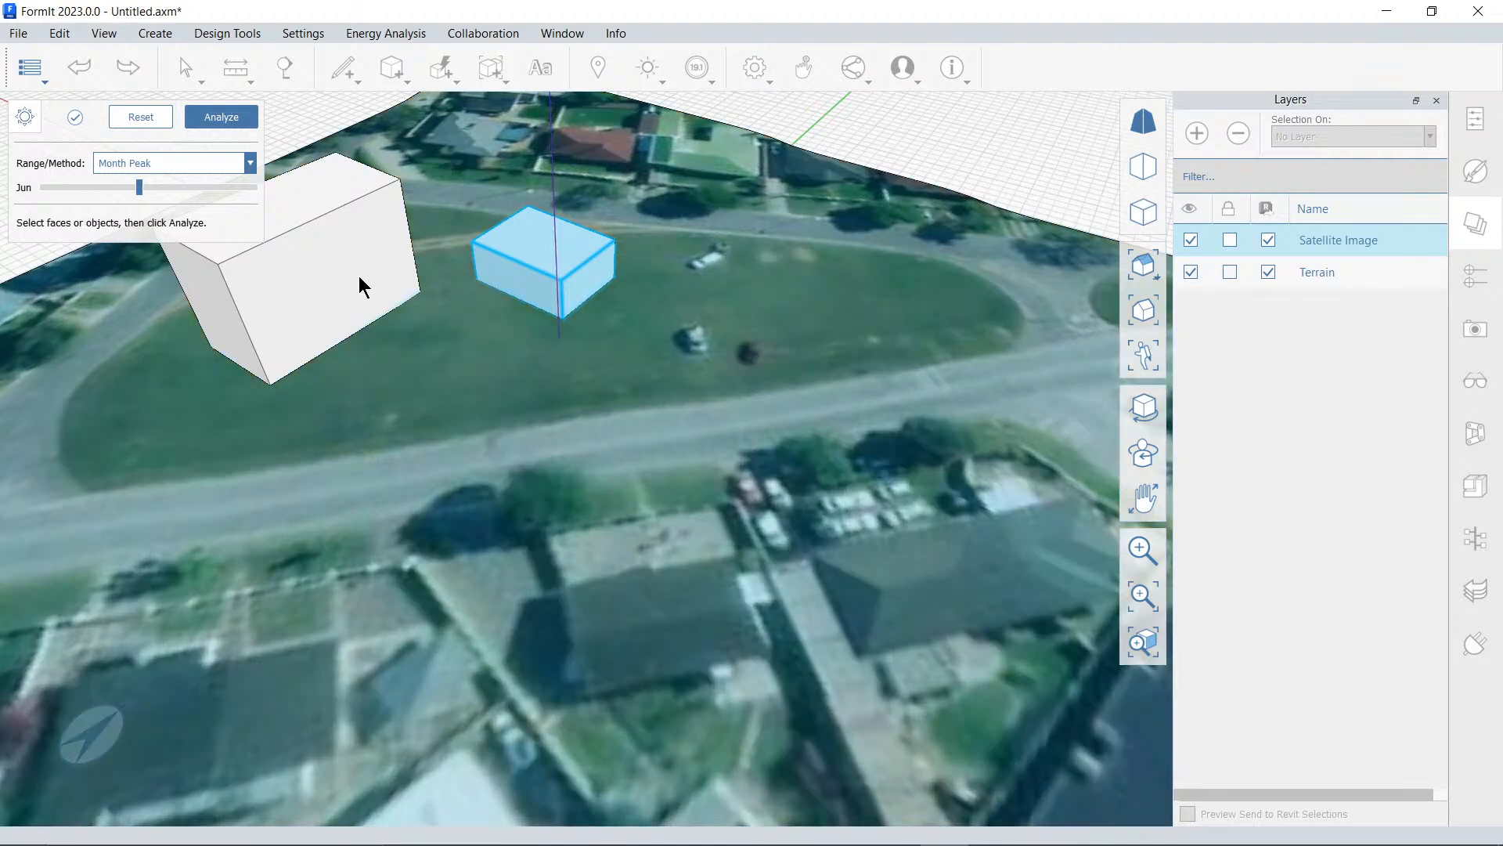
pyautogui.click(314, 200)
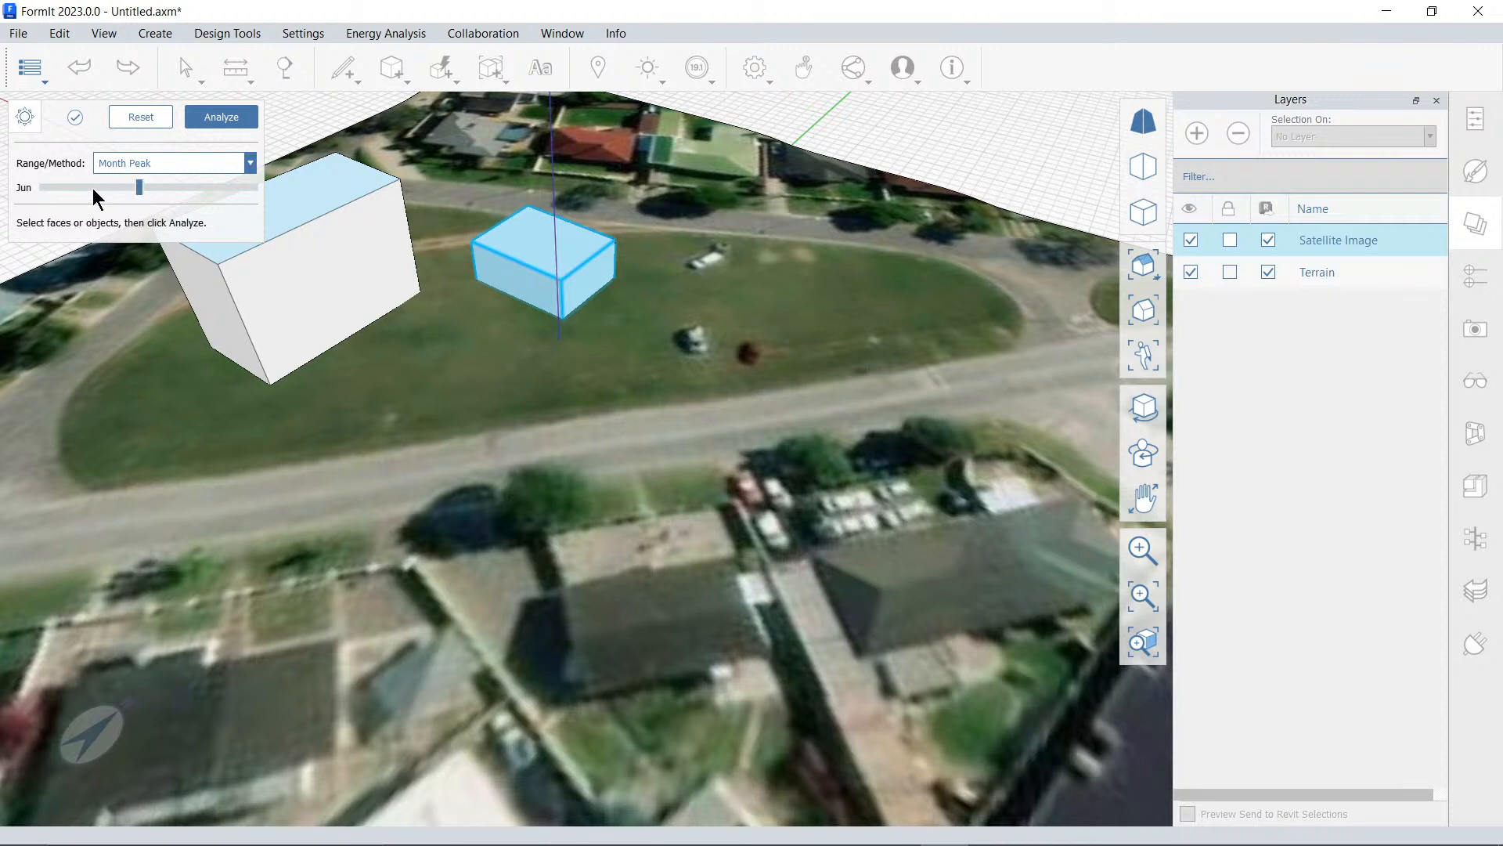
pyautogui.click(166, 162)
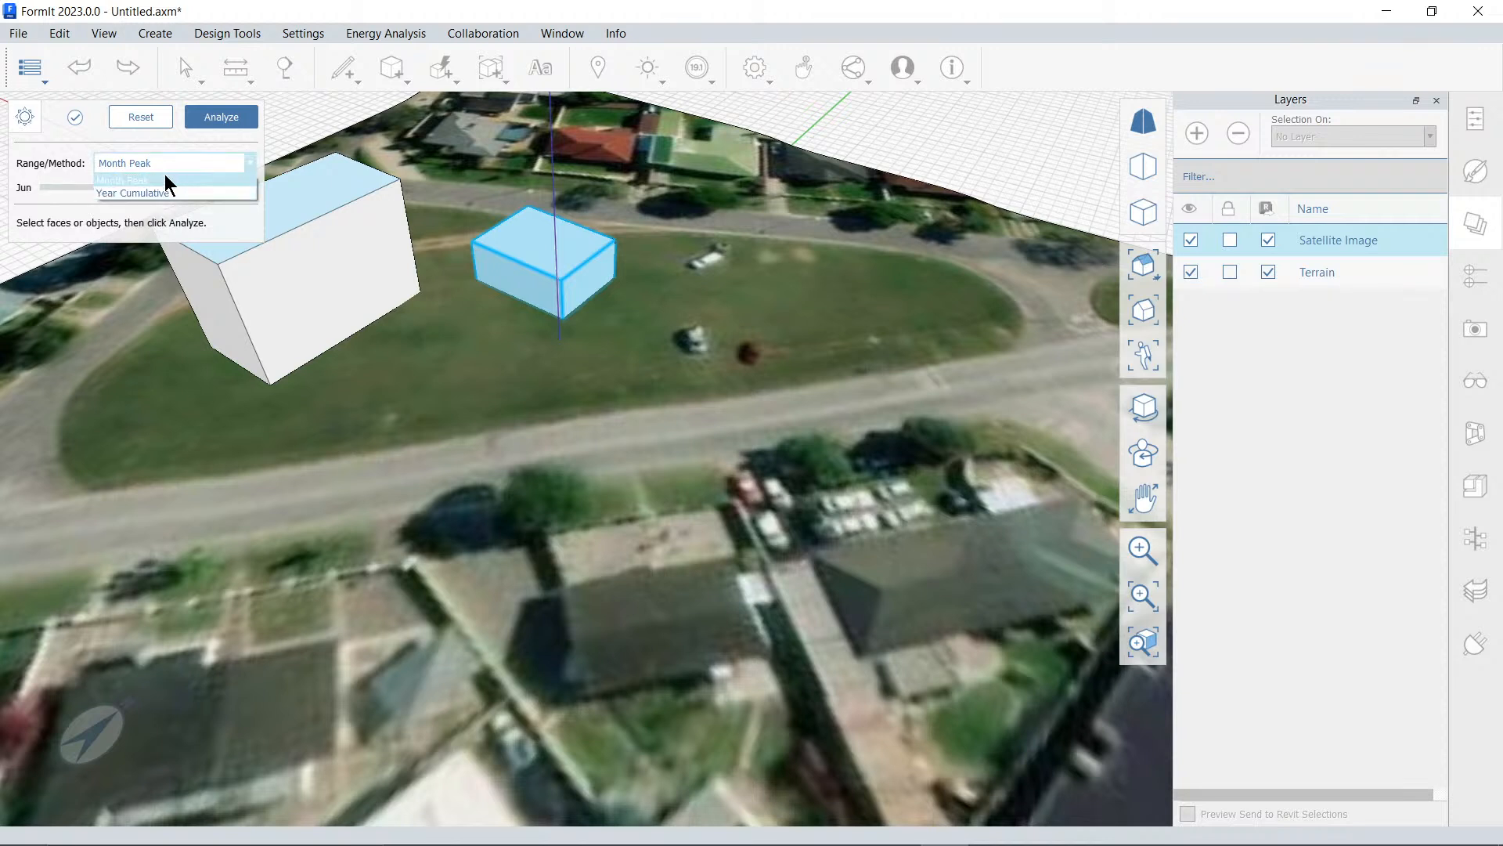
pyautogui.click(175, 179)
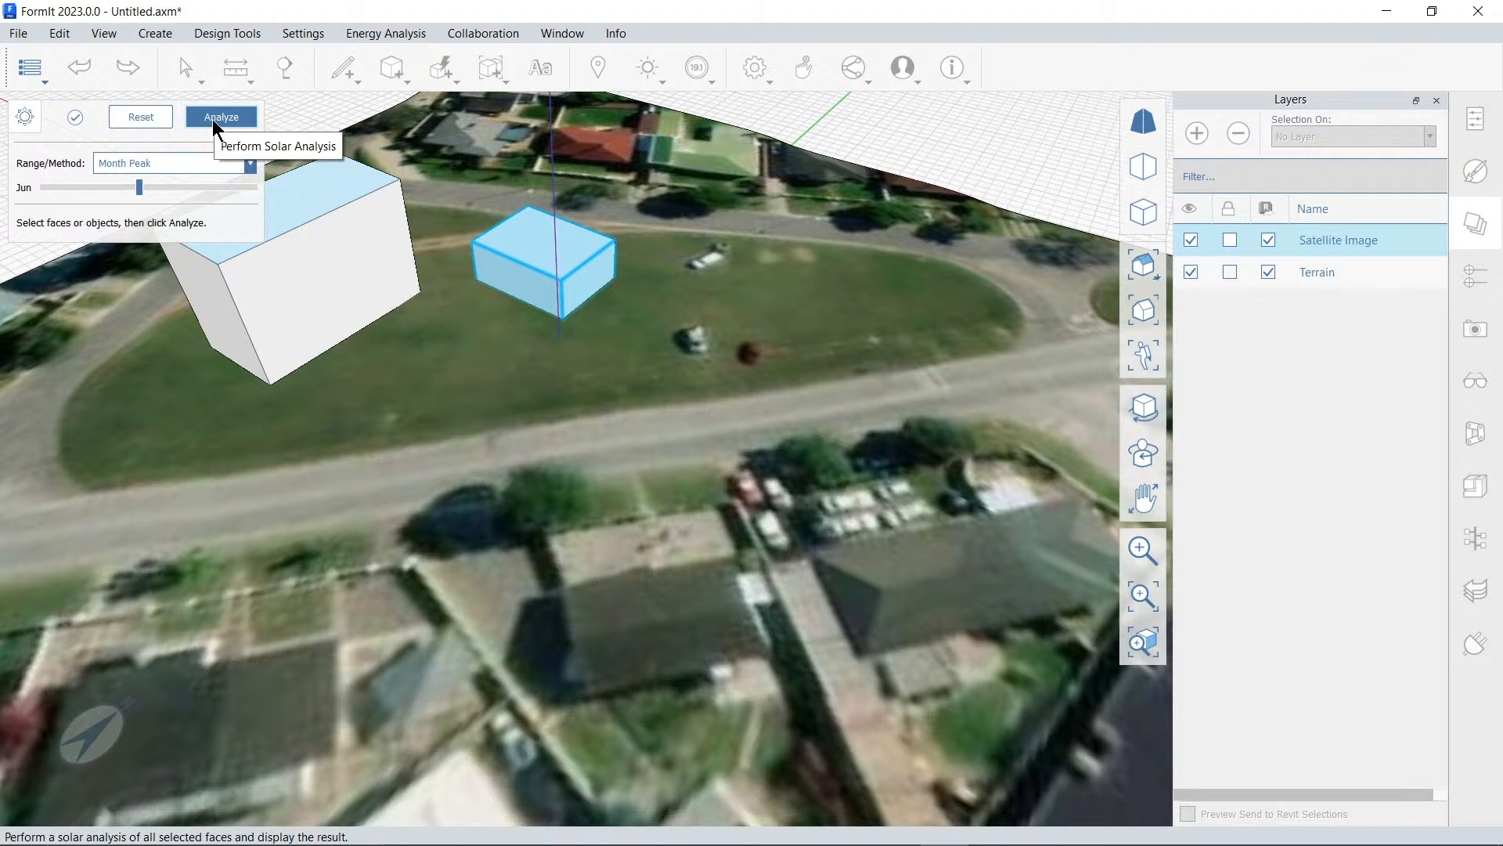
pyautogui.click(213, 119)
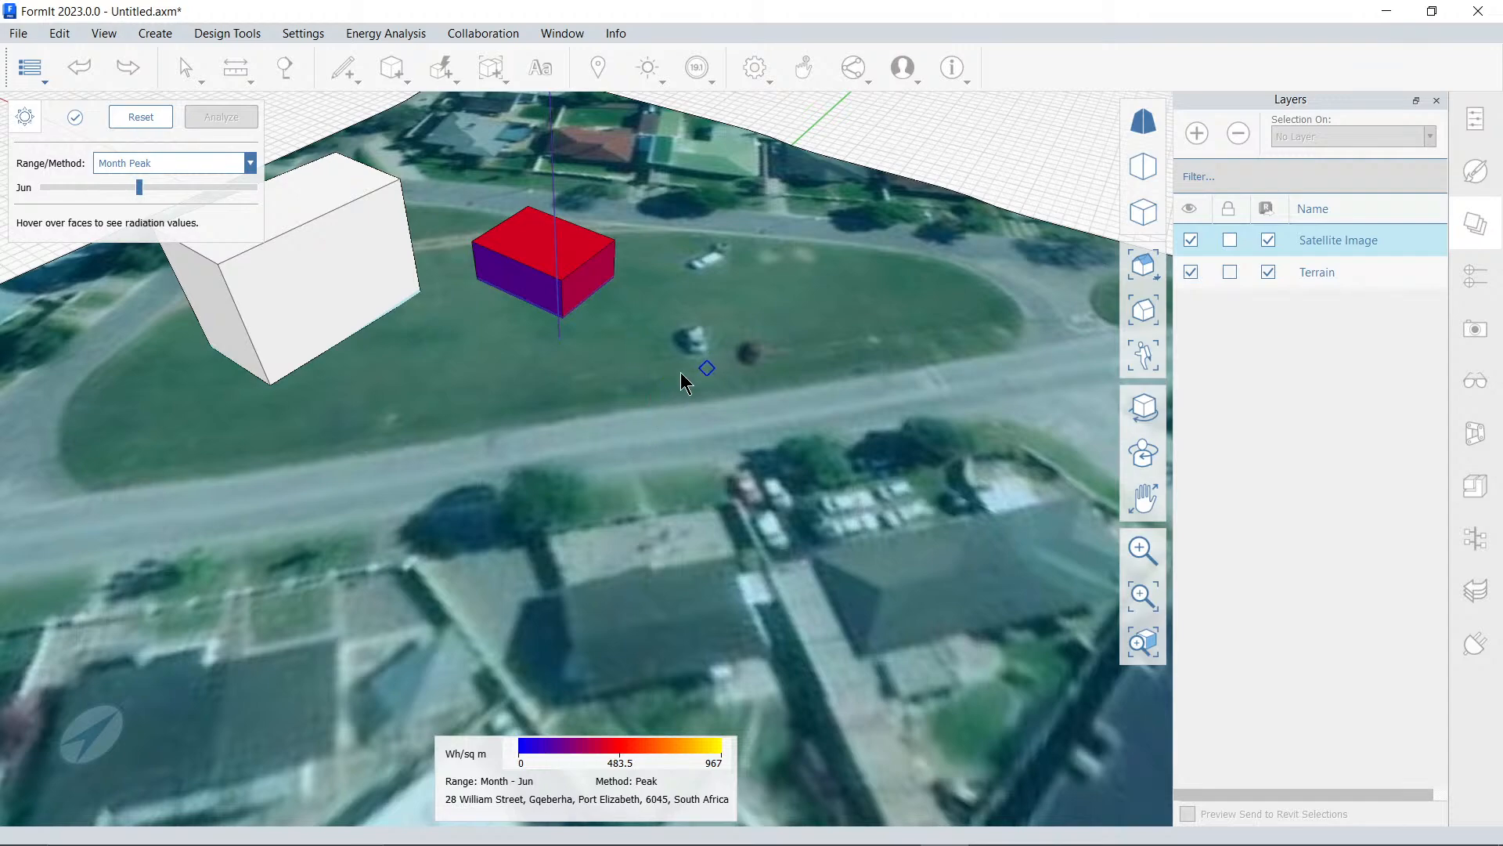
# Set the analysis month to December and inspect the radiation on the smaller block's roof and walls
pyautogui.moveTo(679, 373); pyautogui.dragTo(638, 386, button='right')
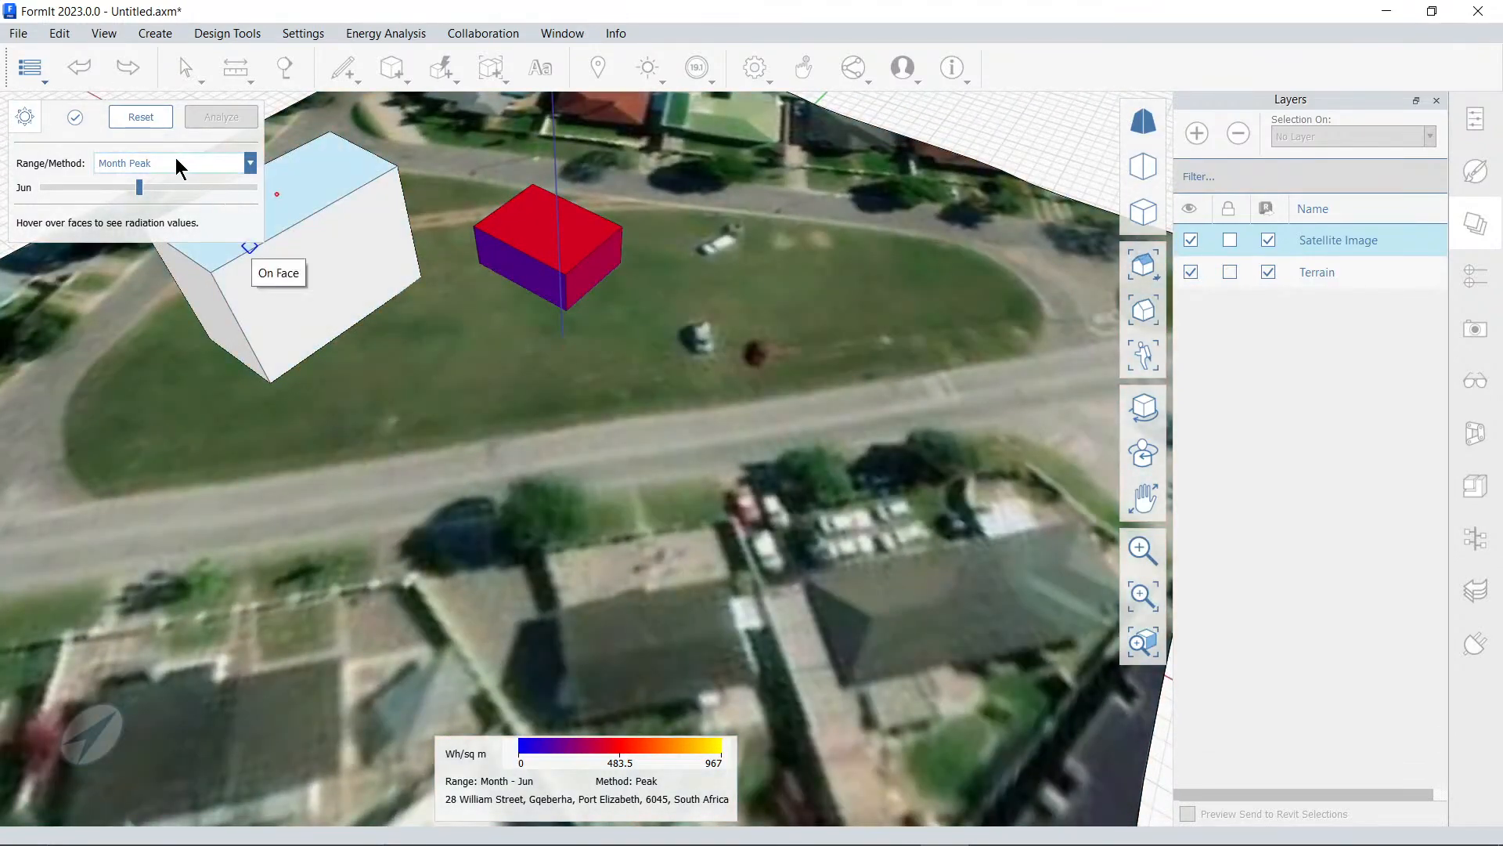
pyautogui.moveTo(140, 188); pyautogui.dragTo(254, 194)
pyautogui.moveTo(675, 379); pyautogui.dragTo(527, 359, button='right')
pyautogui.moveTo(697, 231)
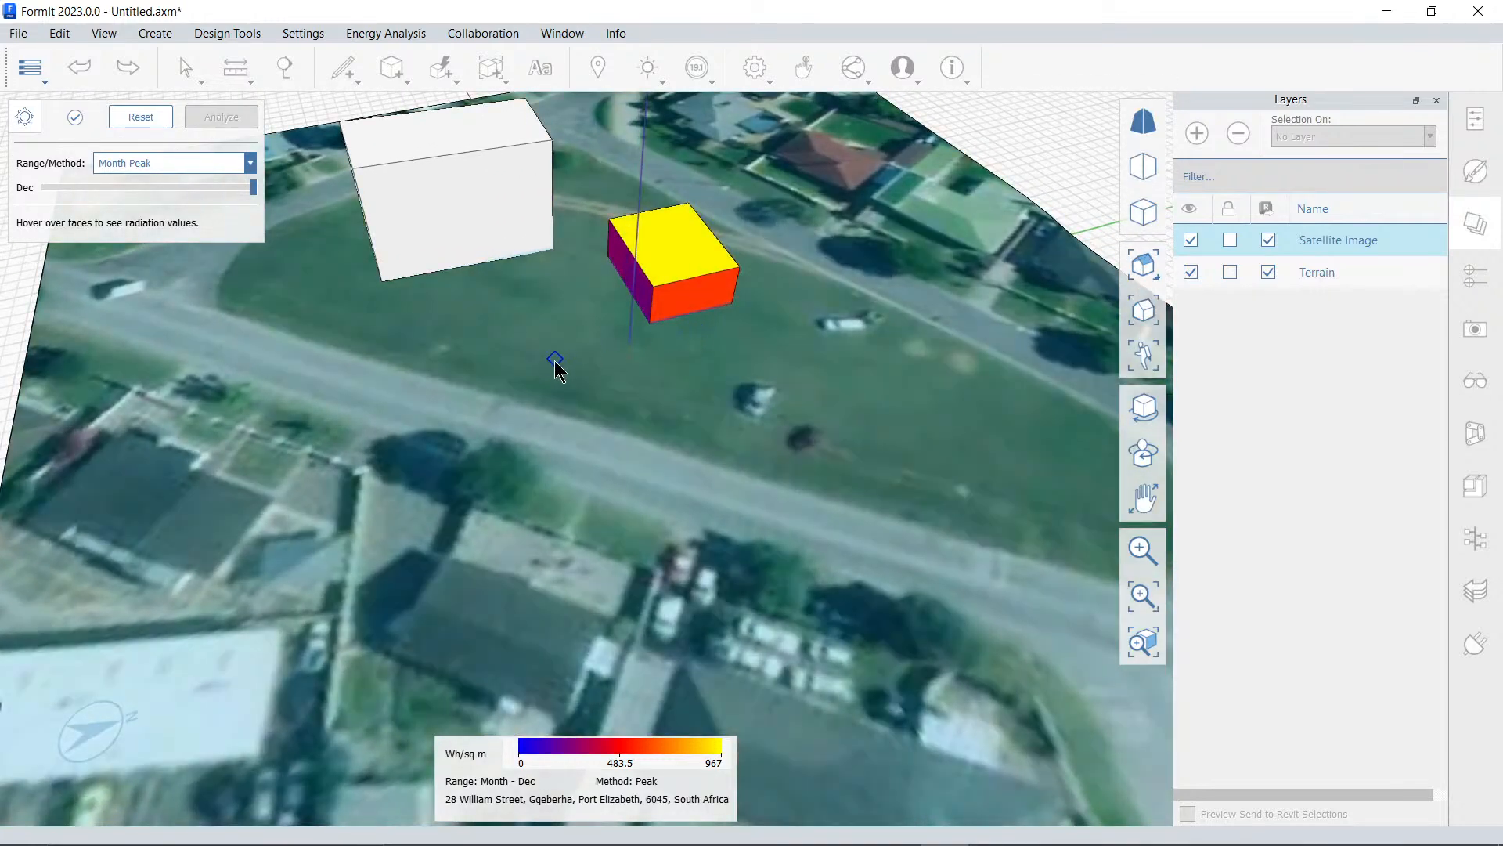
pyautogui.moveTo(554, 360); pyautogui.dragTo(599, 457, button='middle')
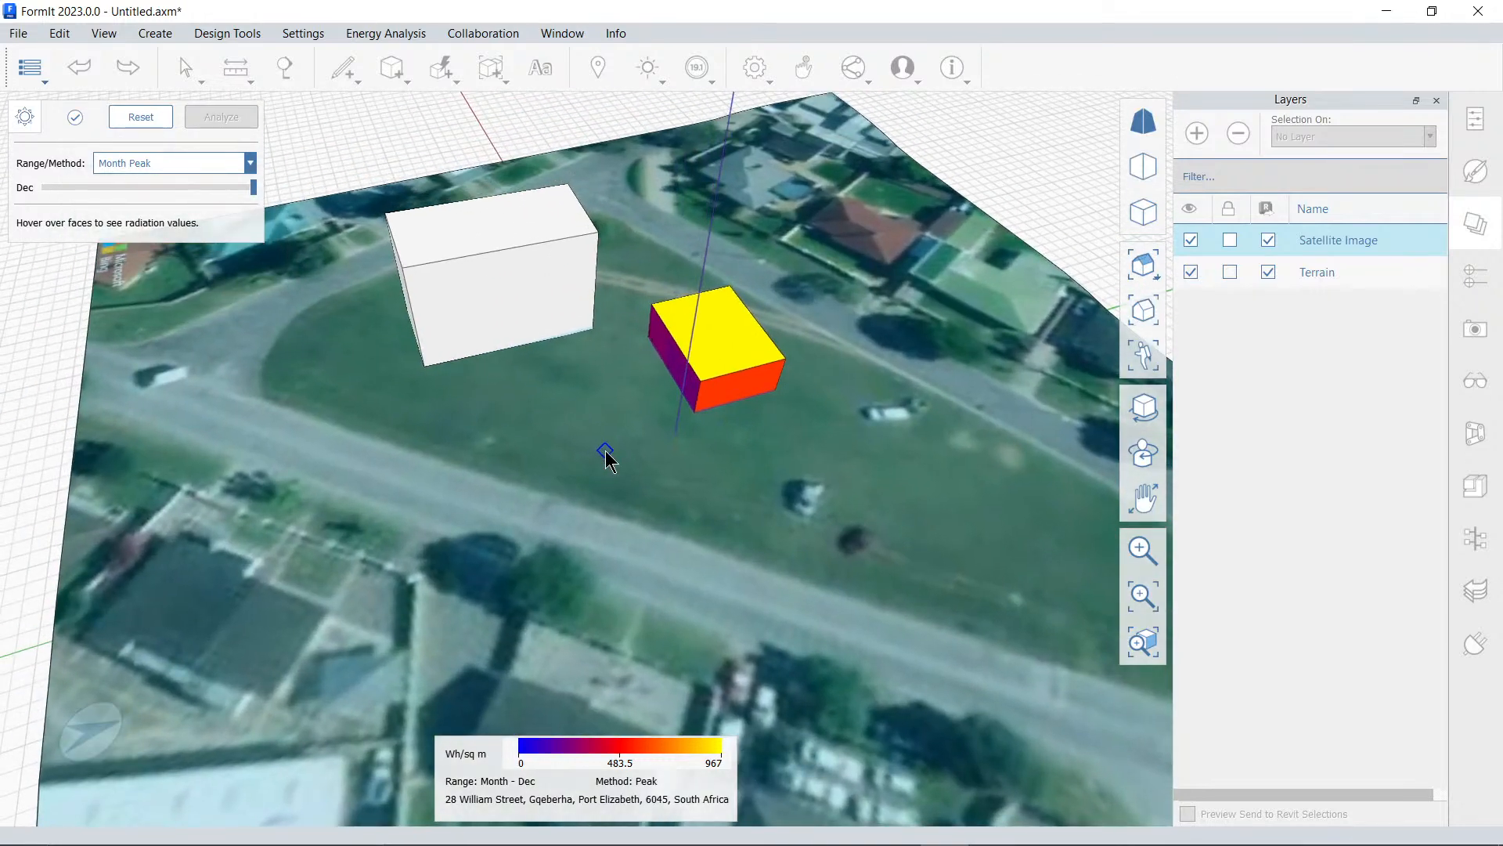
# Clear the radiation results from the smaller block and exit the solar analysis
pyautogui.moveTo(553, 436); pyautogui.dragTo(499, 446, button='right')
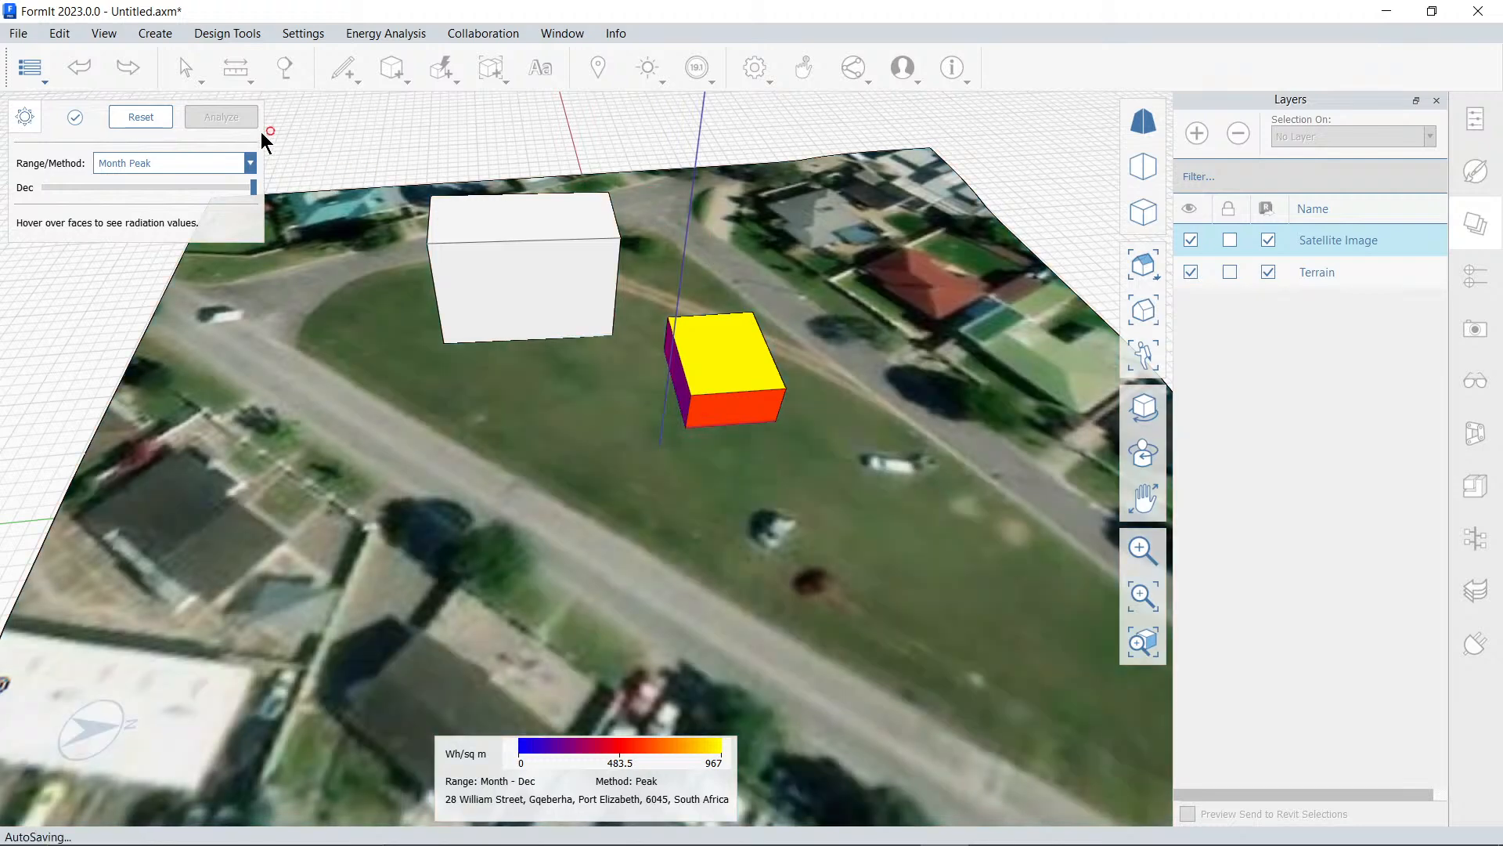
pyautogui.click(75, 118)
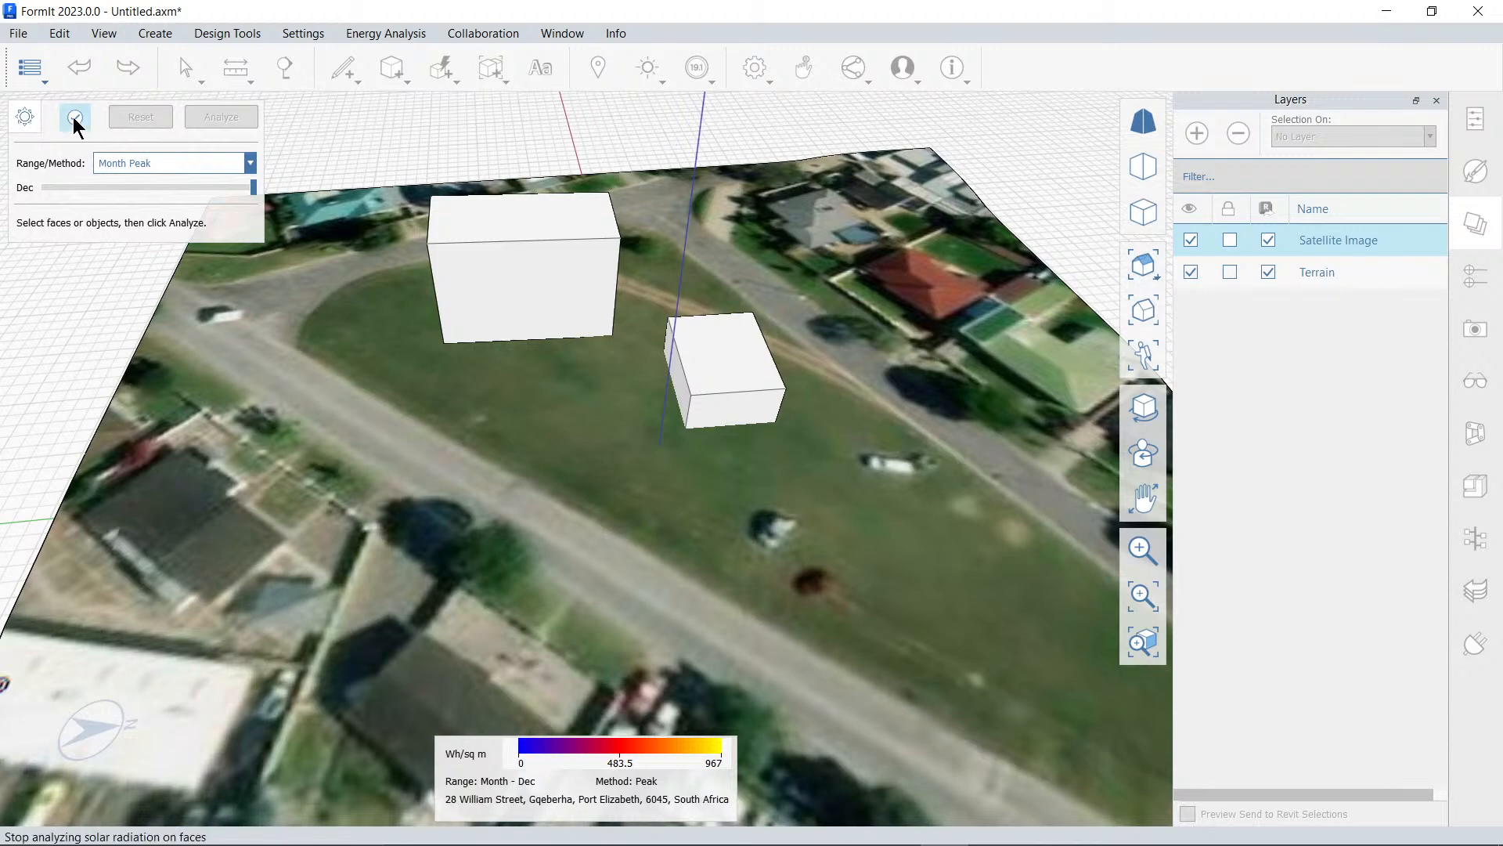
pyautogui.click(75, 117)
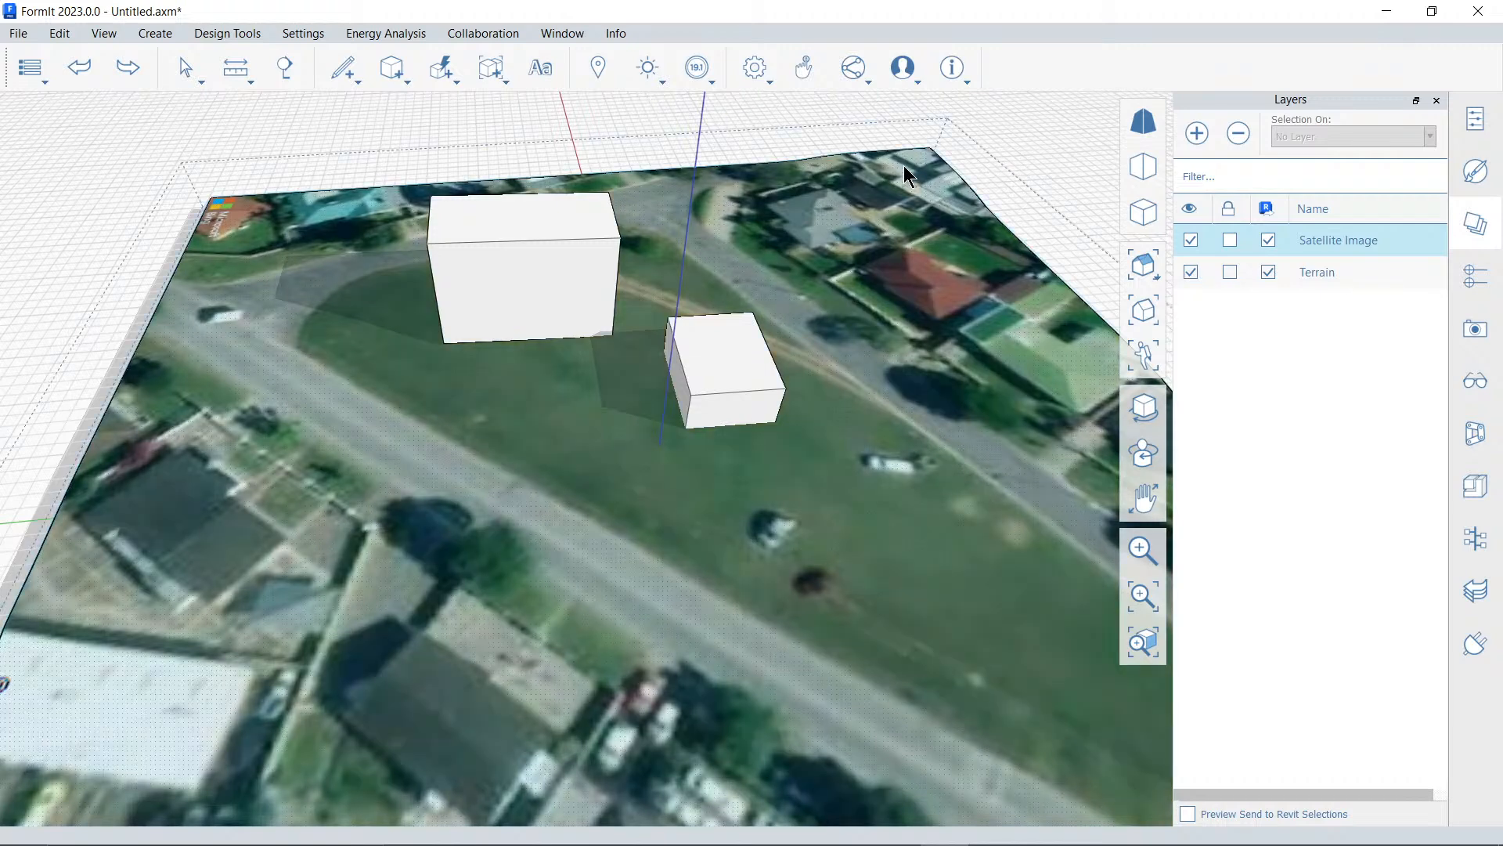
# Add three building levels at elevations 0 m, 3.5 m and 7 m
pyautogui.click(1472, 282)
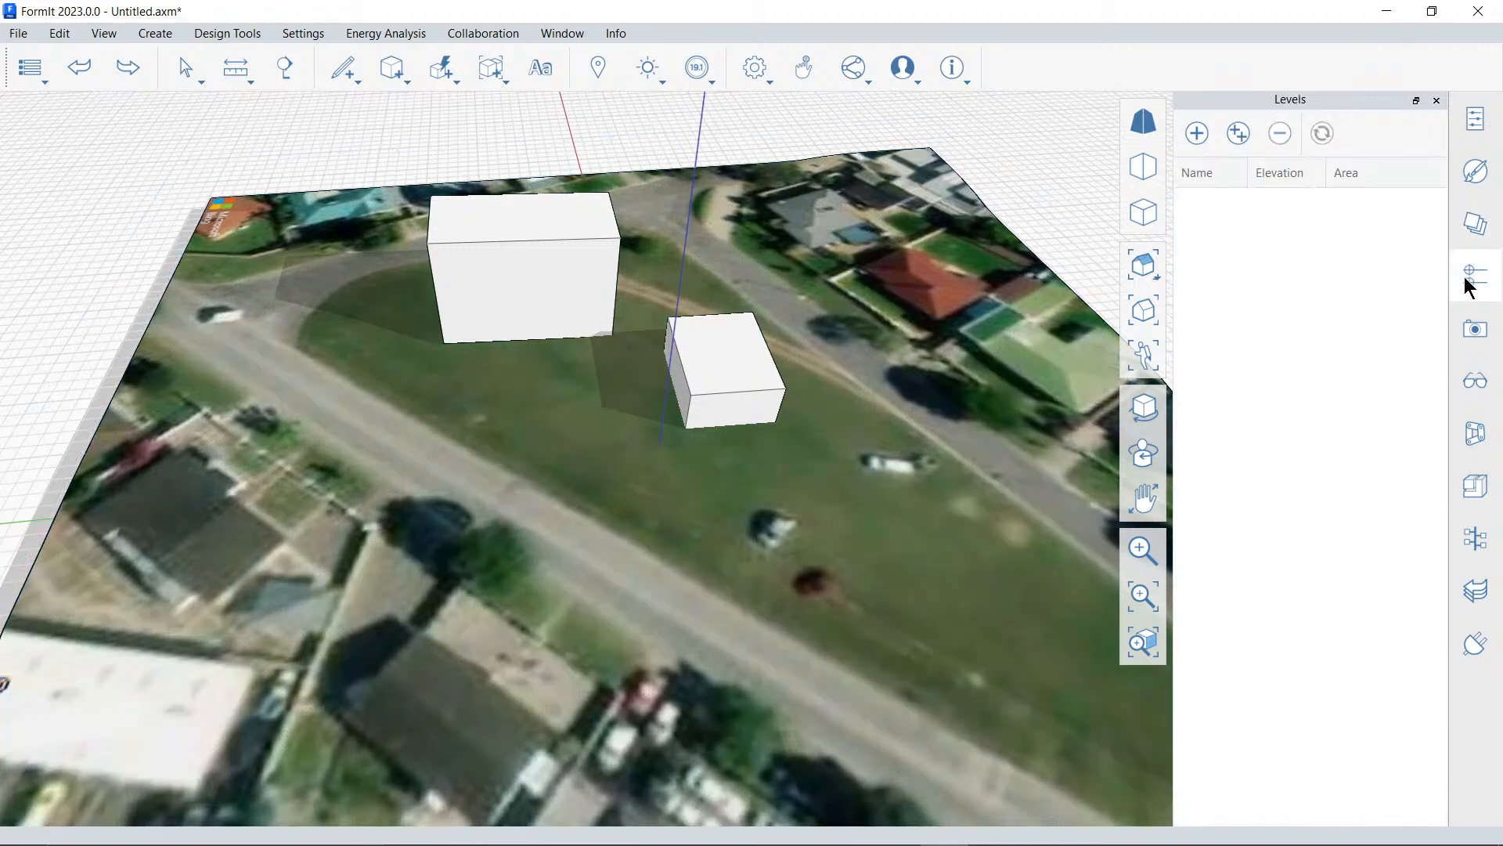
pyautogui.click(1197, 139)
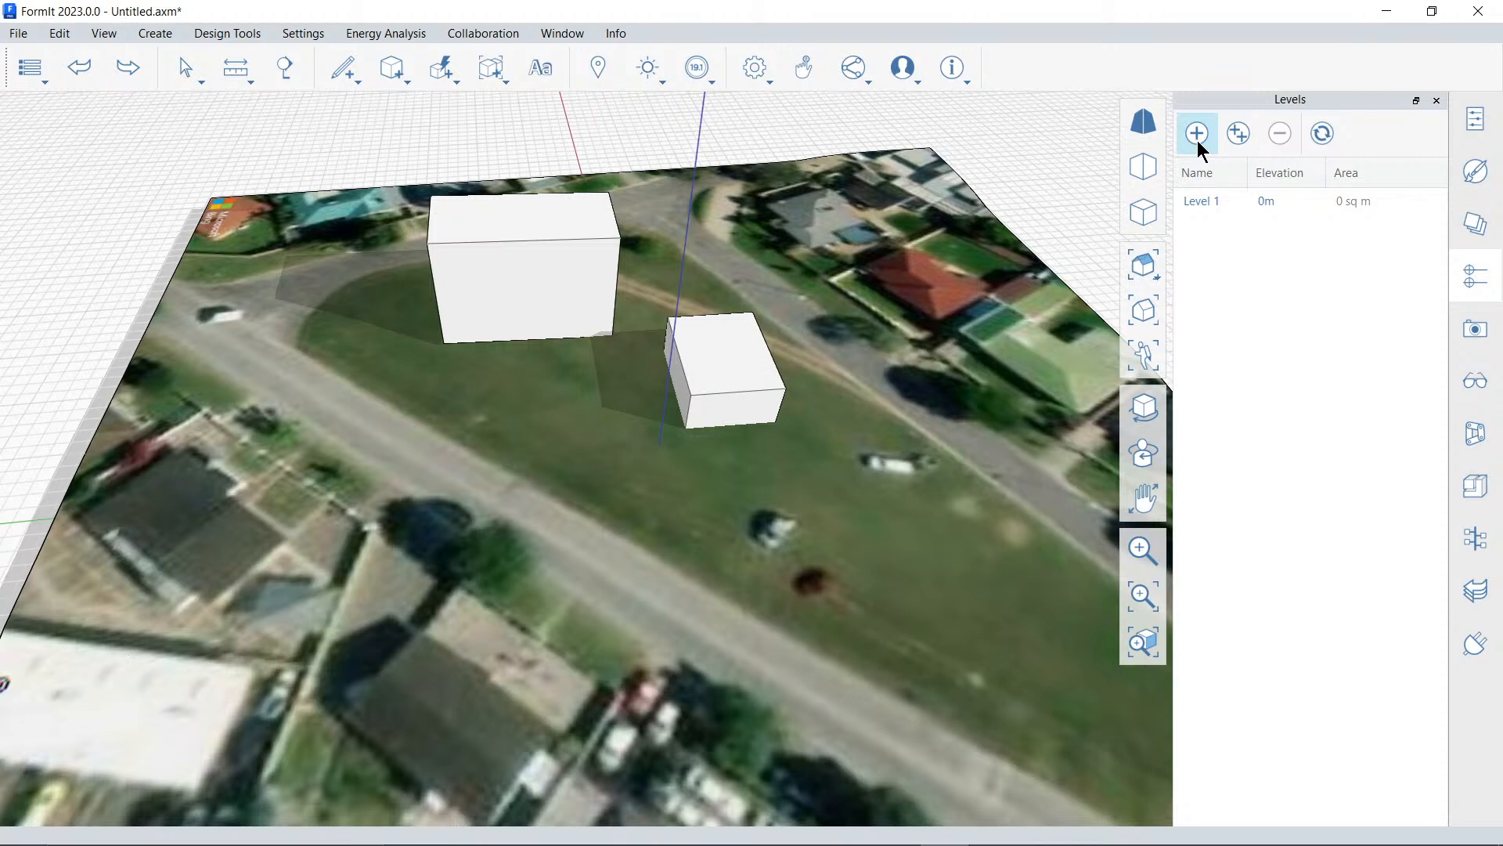
pyautogui.click(1197, 139)
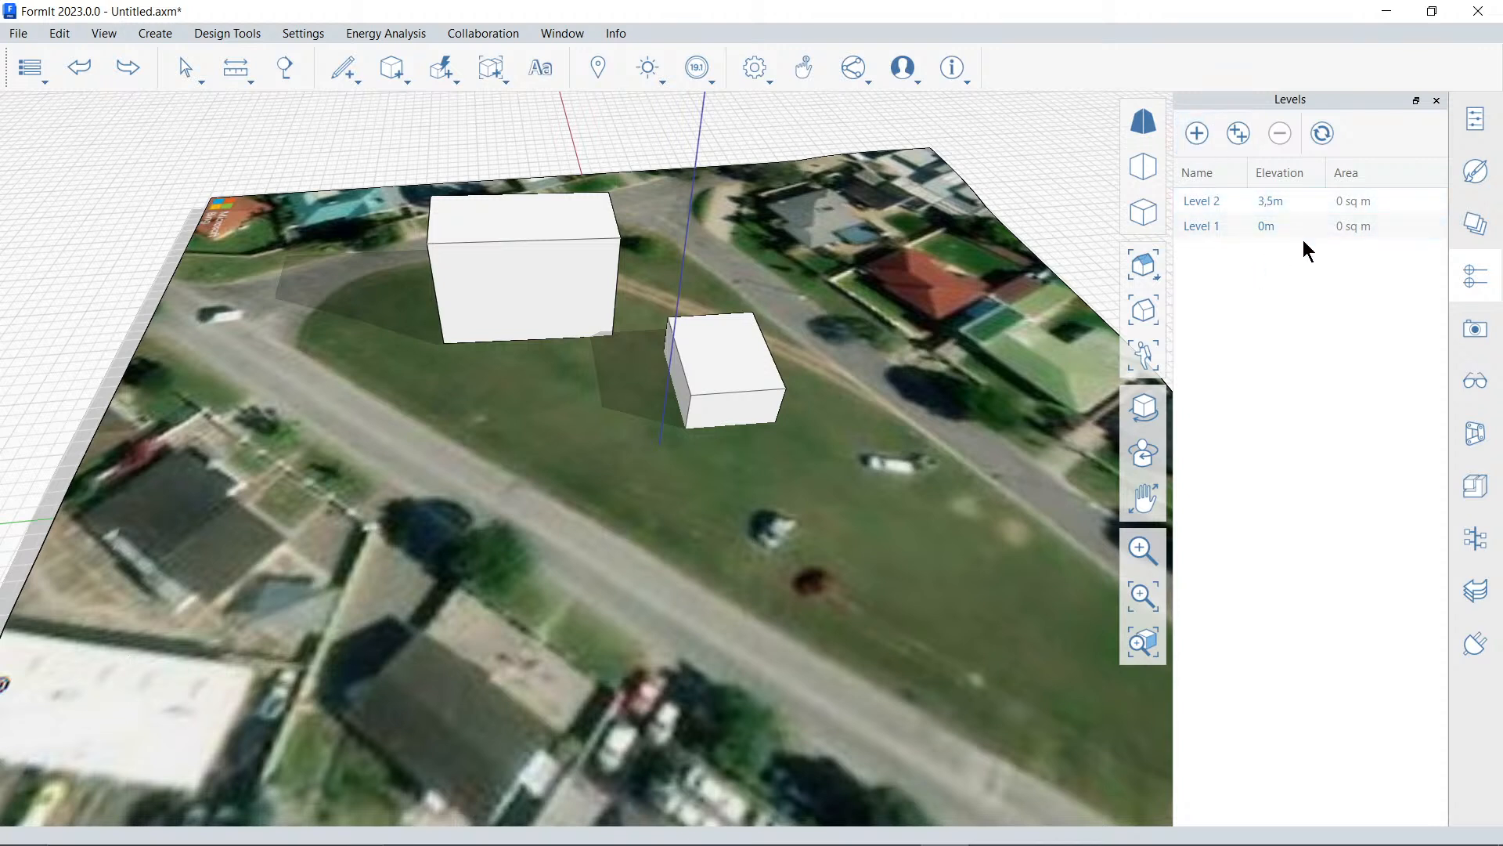
pyautogui.click(1201, 137)
# Select both building blocks, enable levels on them with Levels 1, 2 and 3 all applied, and clear the selection
pyautogui.moveTo(406, 126); pyautogui.dragTo(828, 462)
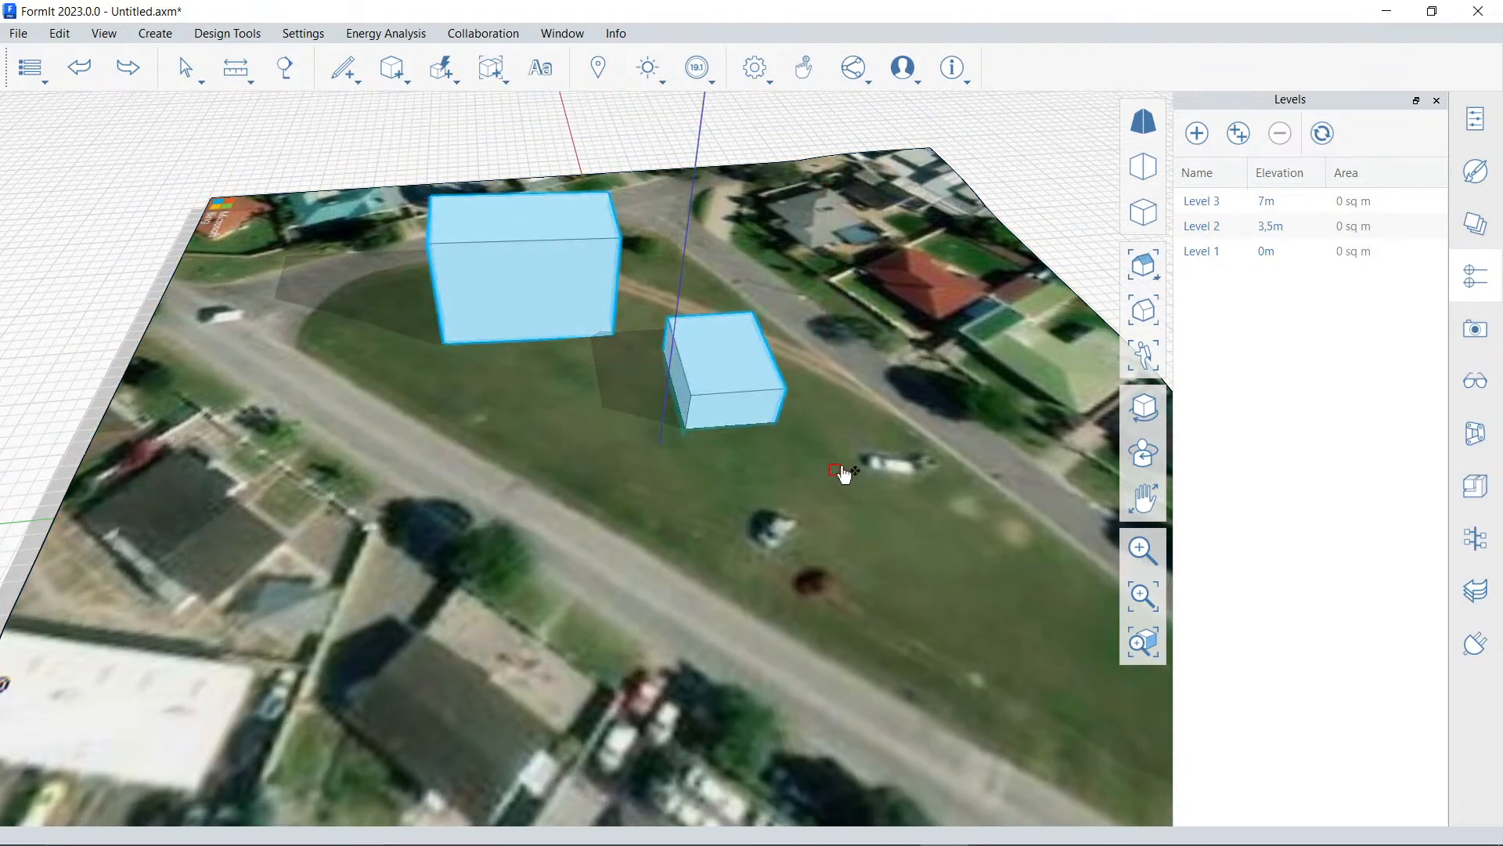
pyautogui.click(835, 470)
pyautogui.click(1467, 128)
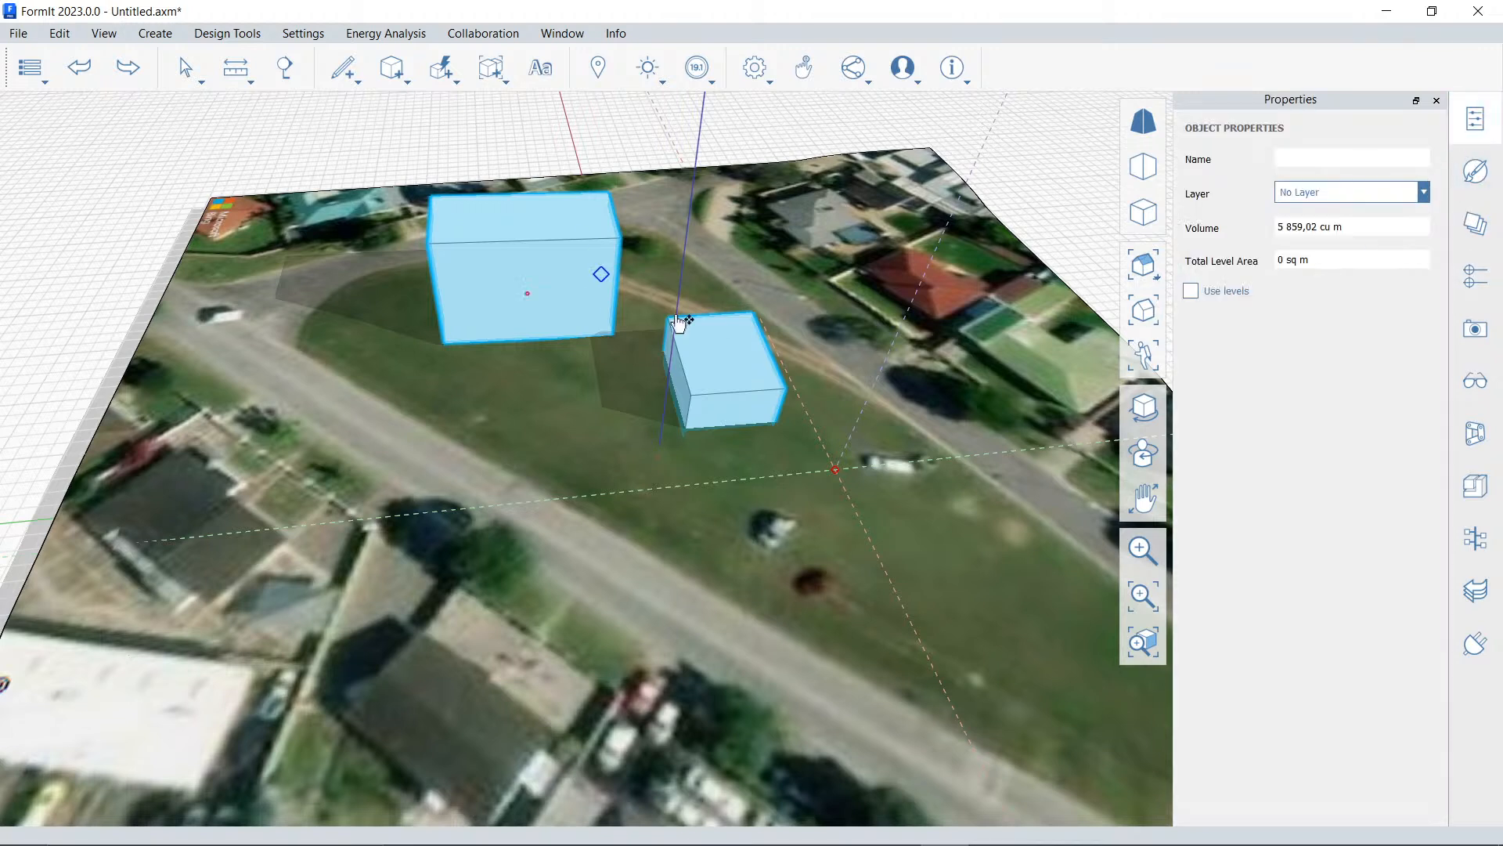
pyautogui.click(1235, 298)
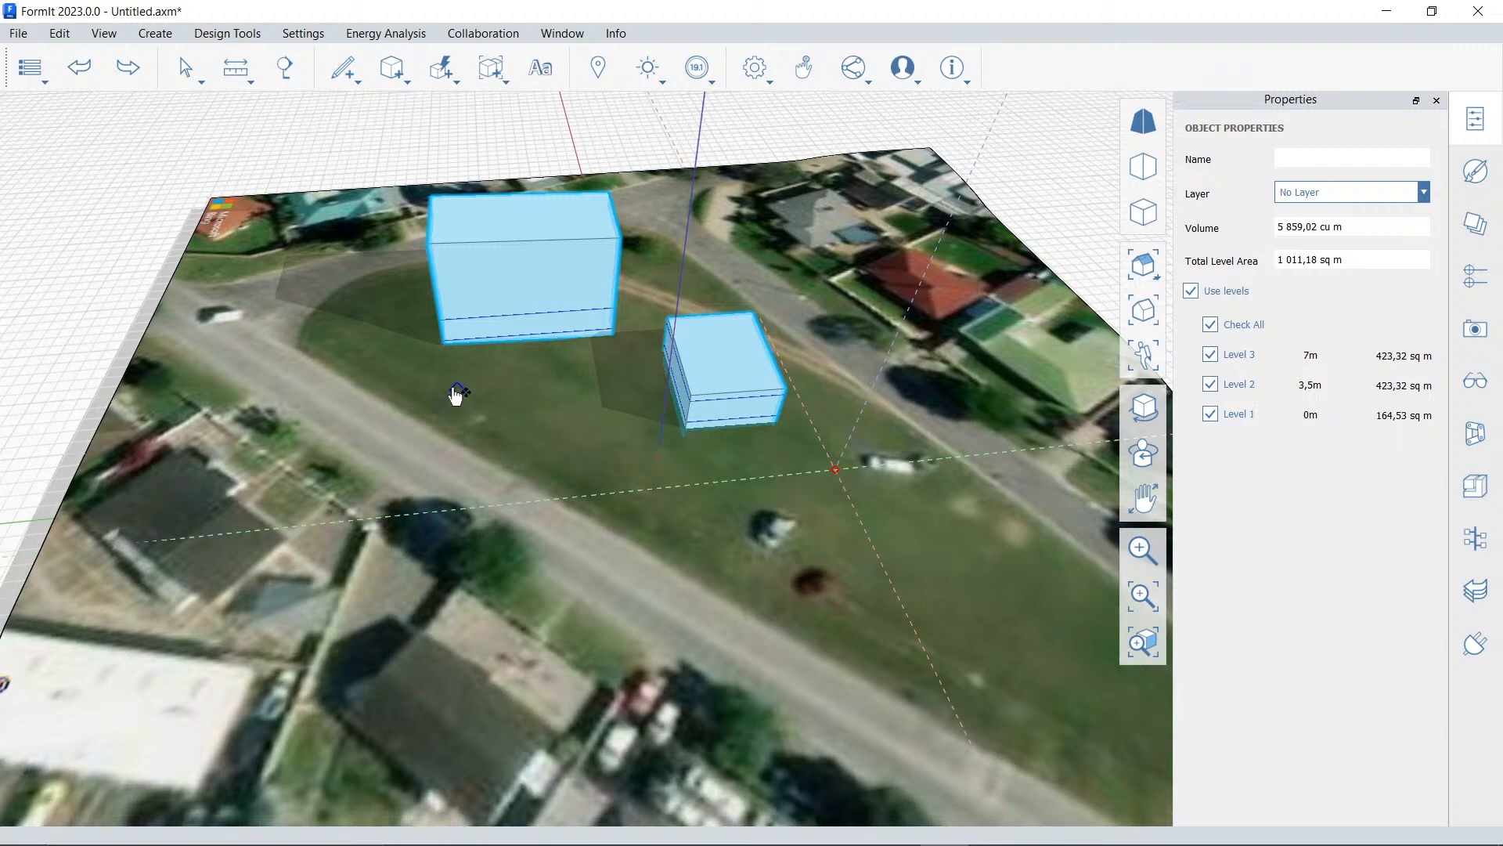
pyautogui.click(429, 389)
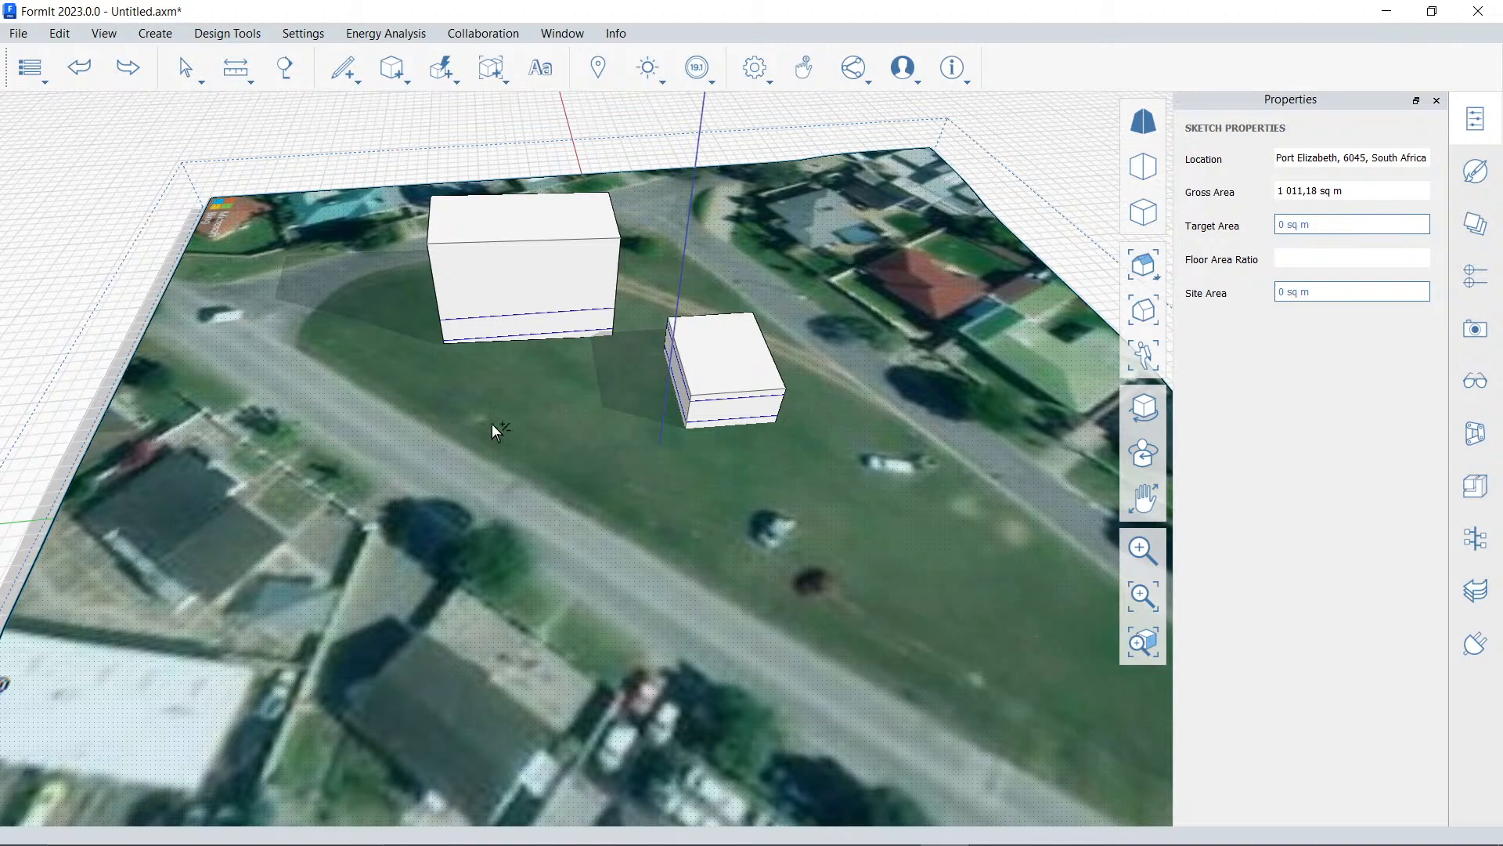
pyautogui.moveTo(490, 426)
pyautogui.mouseDown(button='middle')
pyautogui.moveTo(611, 390)
pyautogui.moveTo(630, 344)
pyautogui.moveTo(634, 360)
pyautogui.mouseUp(button='middle')
pyautogui.scroll(-4, 606, 448)
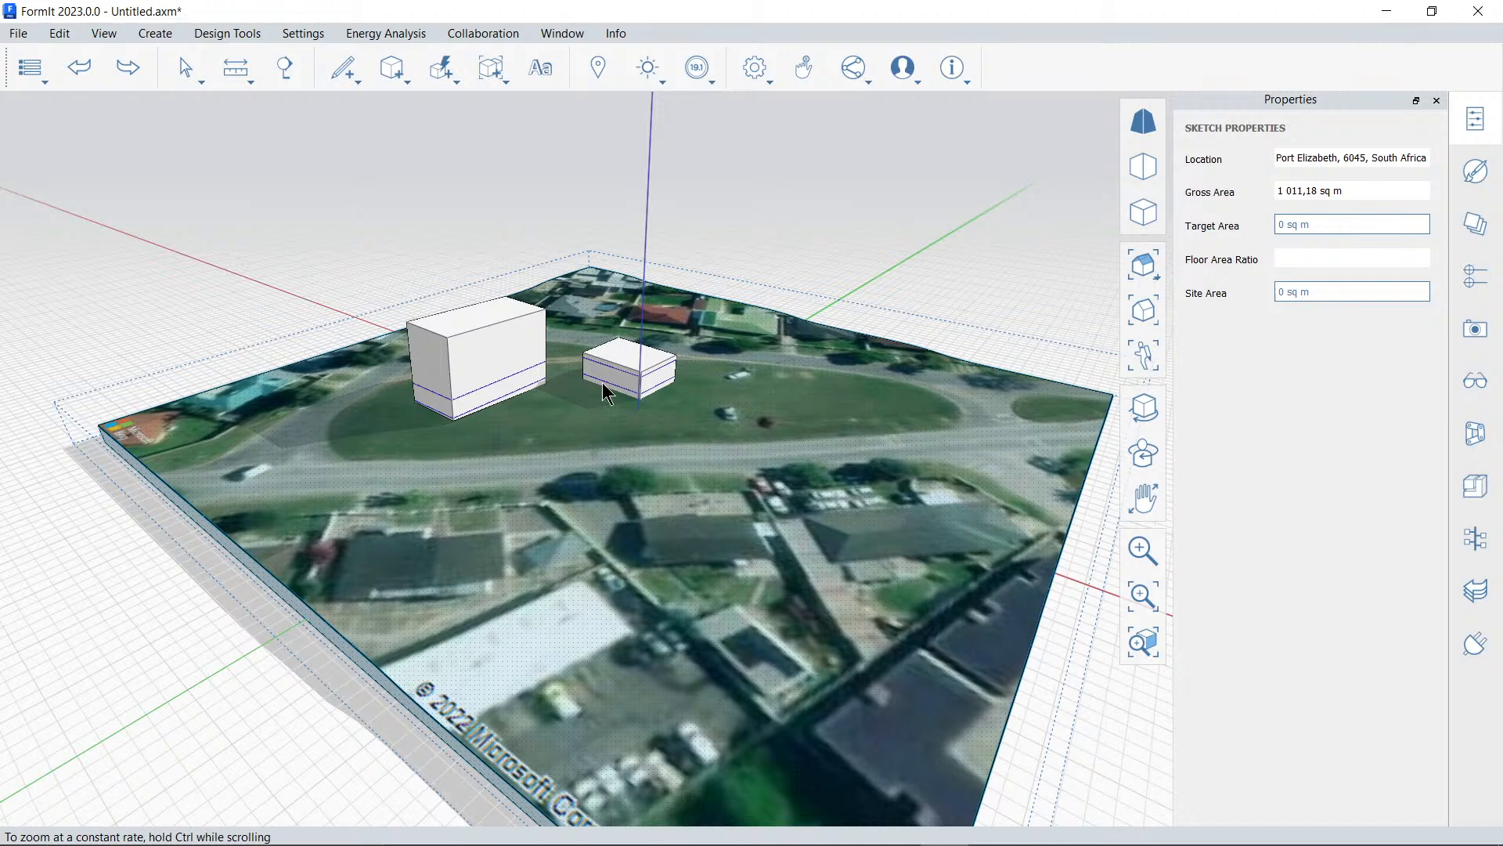
pyautogui.moveTo(855, 79)
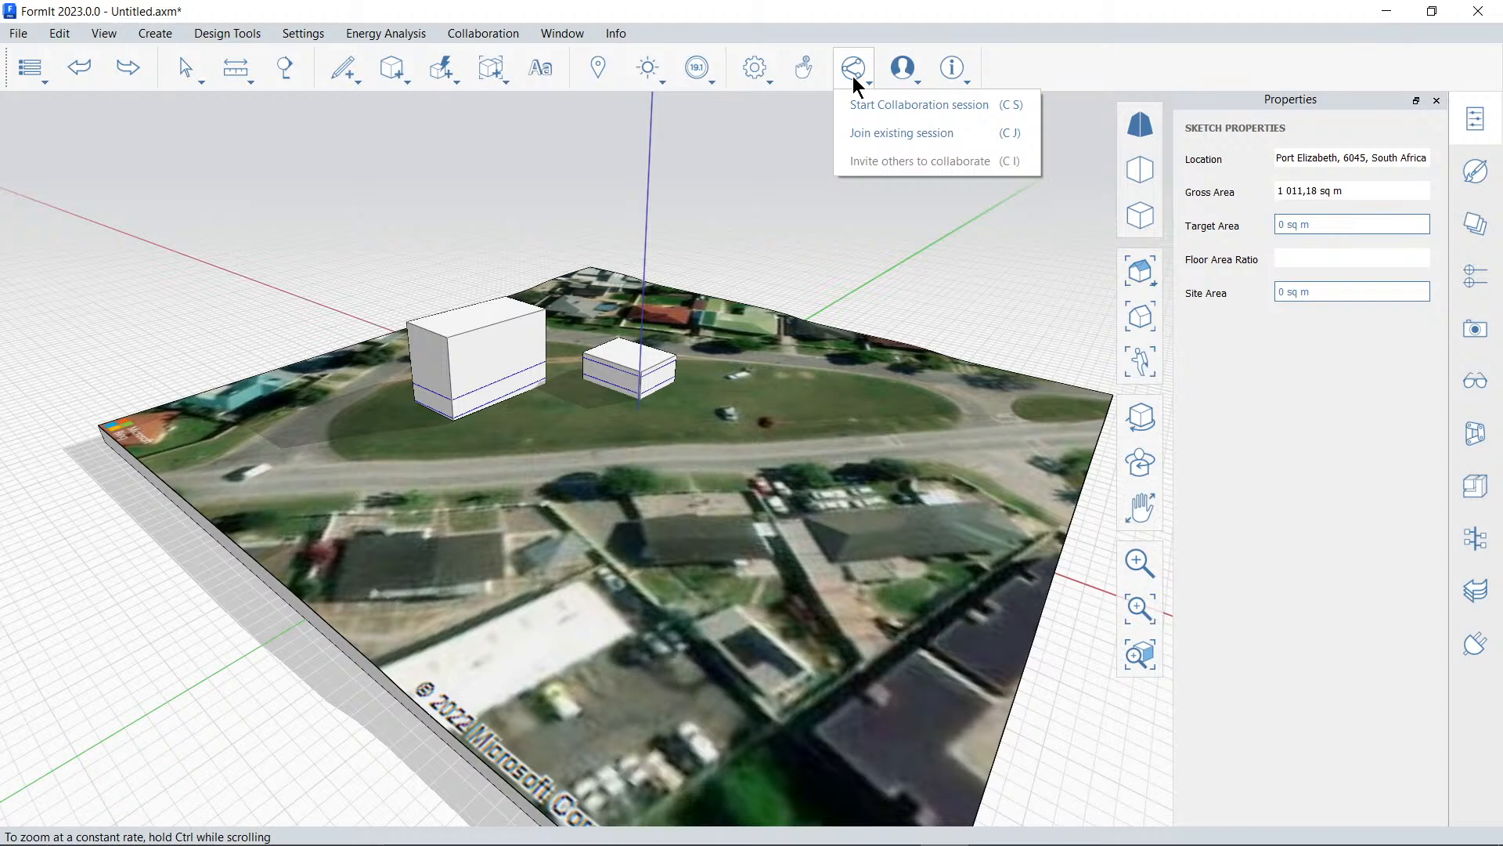
pyautogui.click(749, 191)
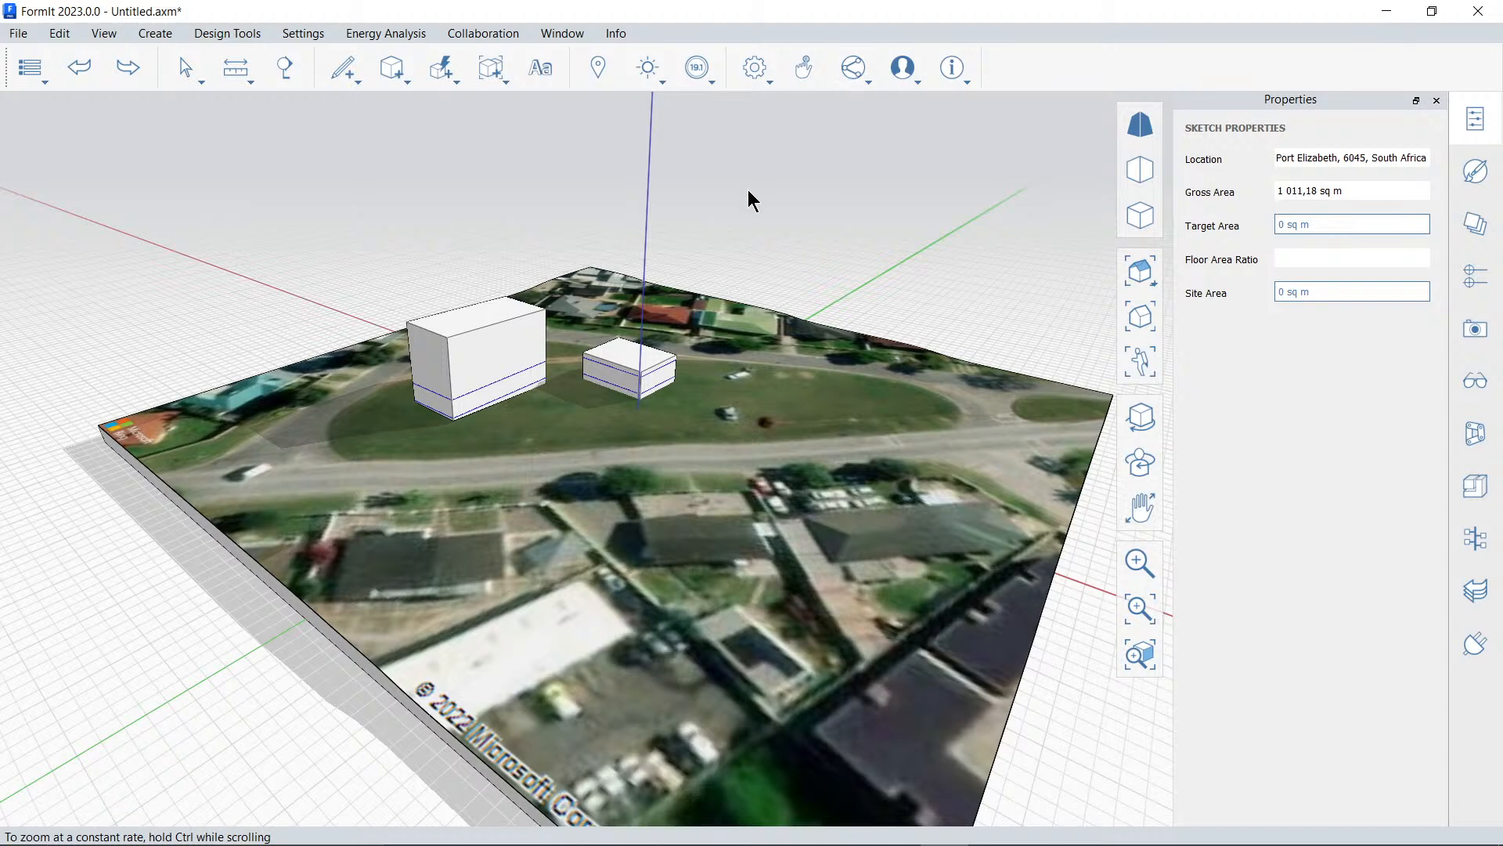
pyautogui.moveTo(730, 404); pyautogui.dragTo(701, 342, button='middle')
pyautogui.scroll(5, 724, 379)
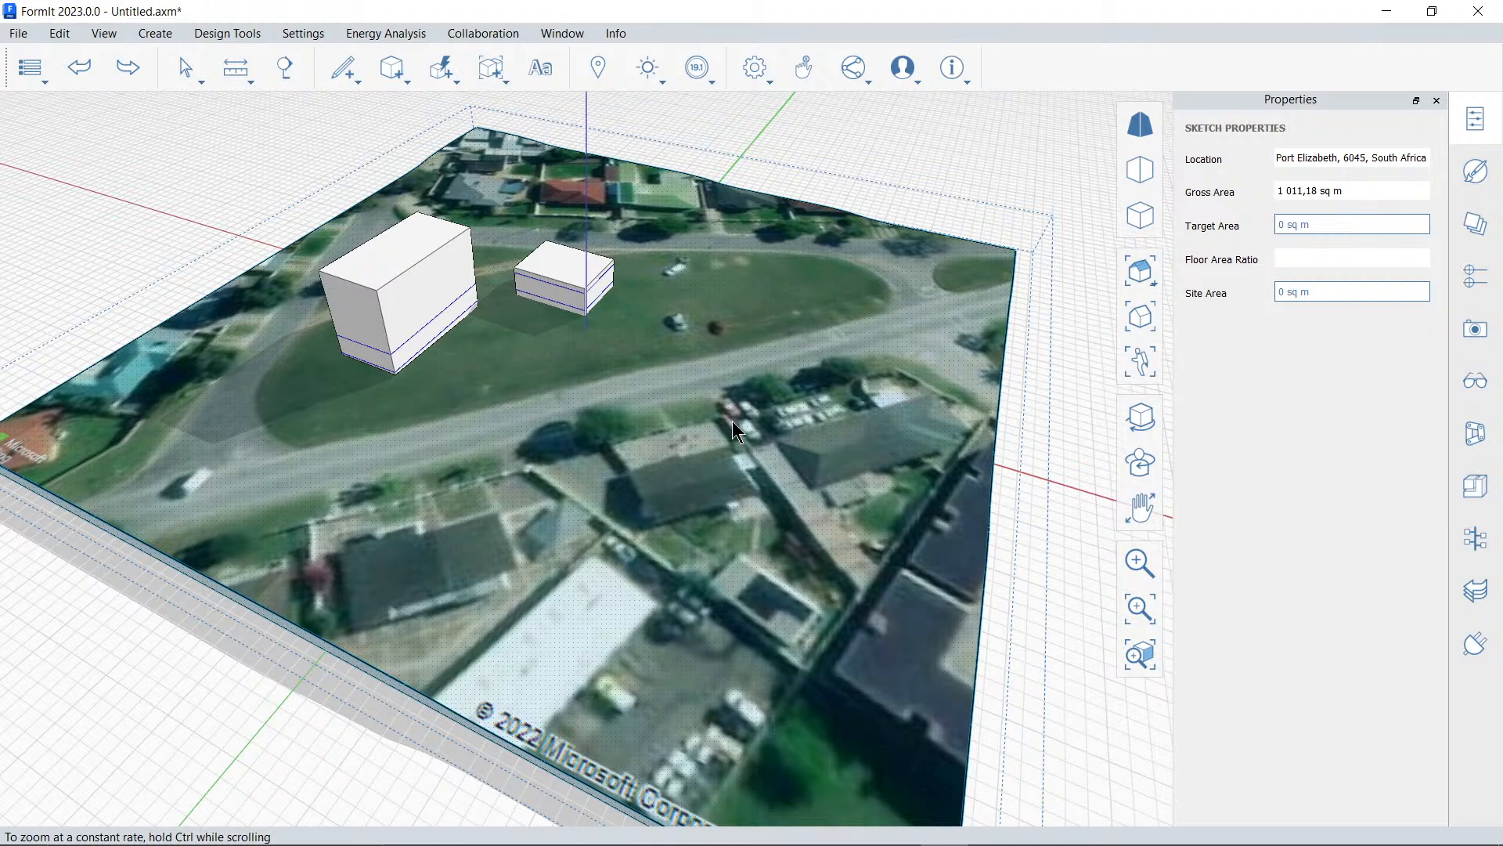
# Switch to the PowerPoint slide show of the urban design workflows presentation
pyautogui.hotkey('alt', 'Tab')
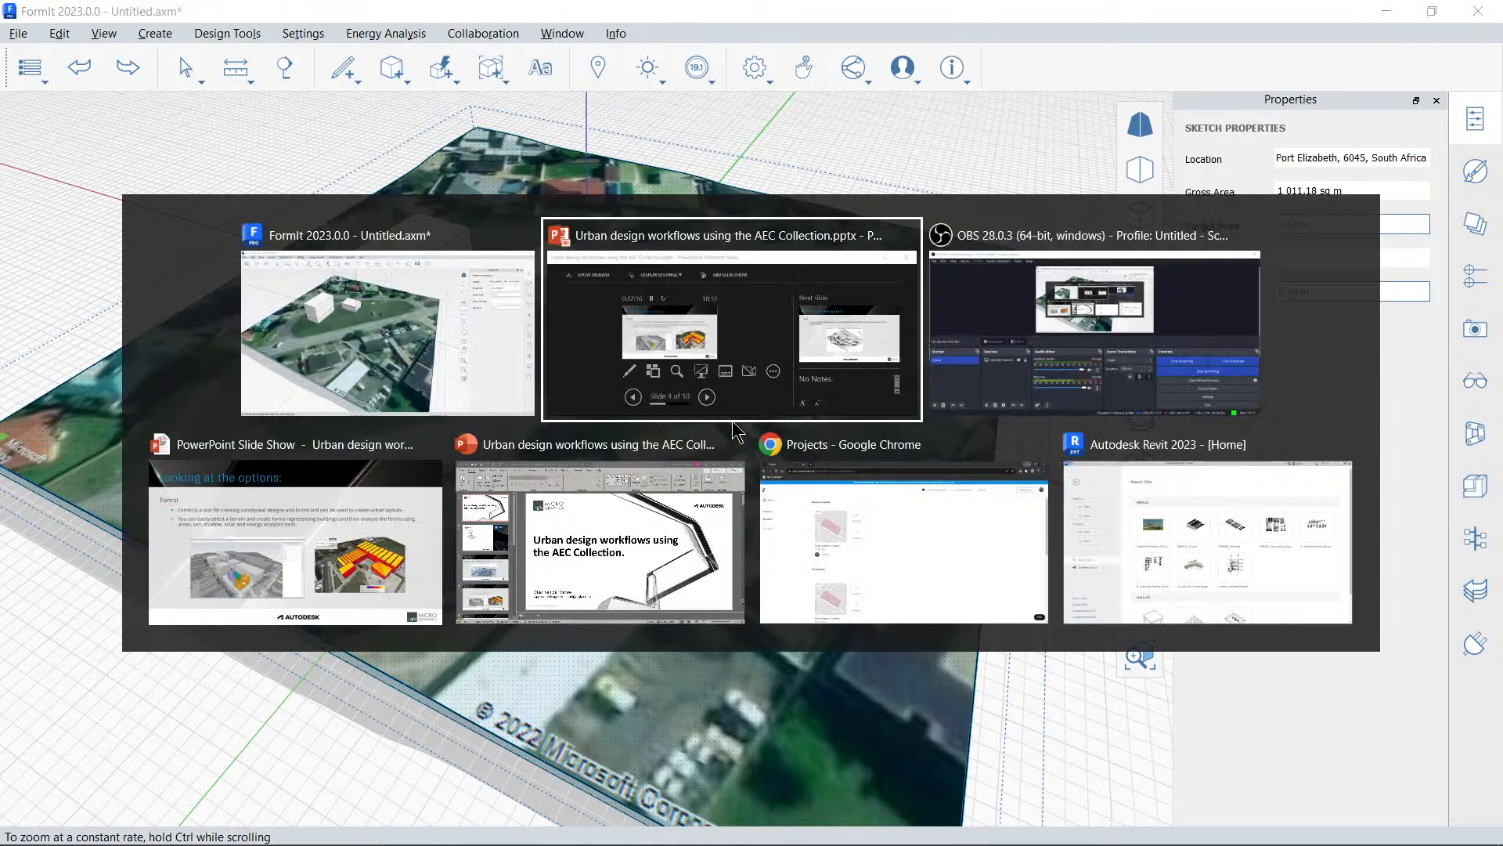
pyautogui.hotkey('alt', 'Tab')
pyautogui.hotkey('alt', 'Tab')
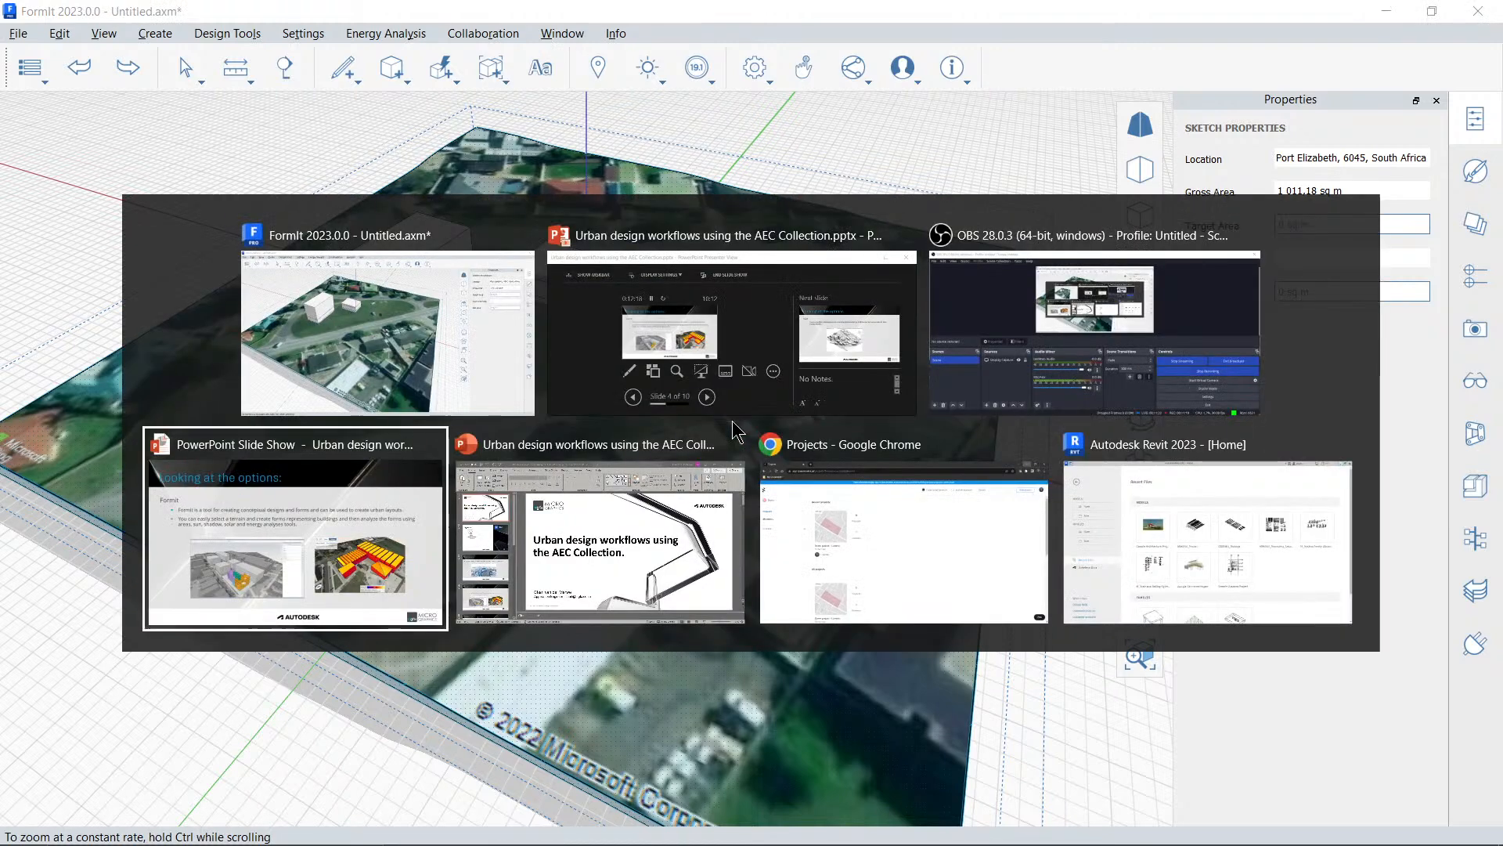
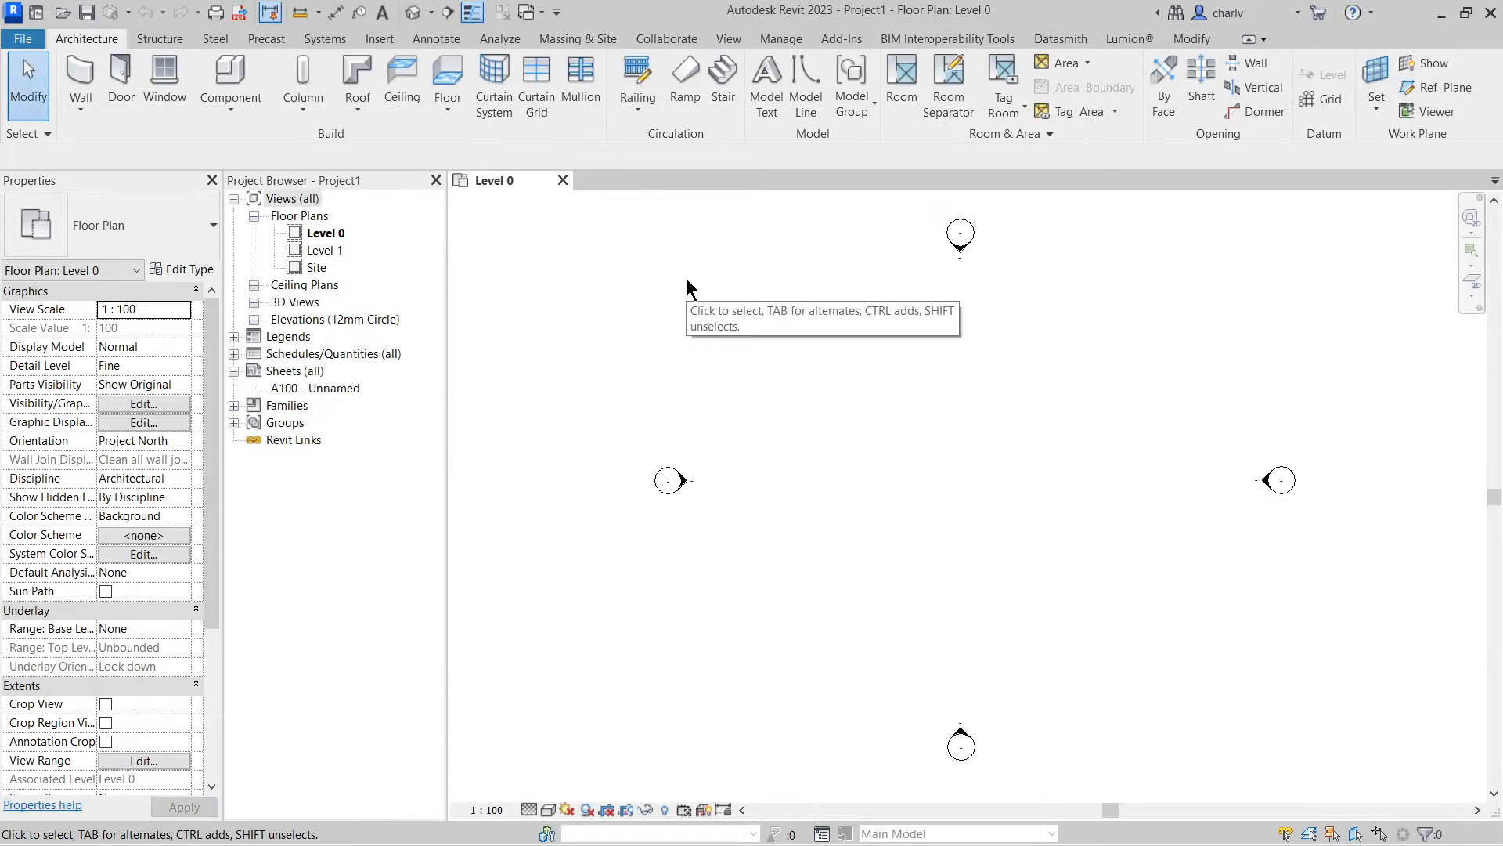
# Start a toposurface and place two points at elevation 0 along the west side of the site
pyautogui.click(581, 38)
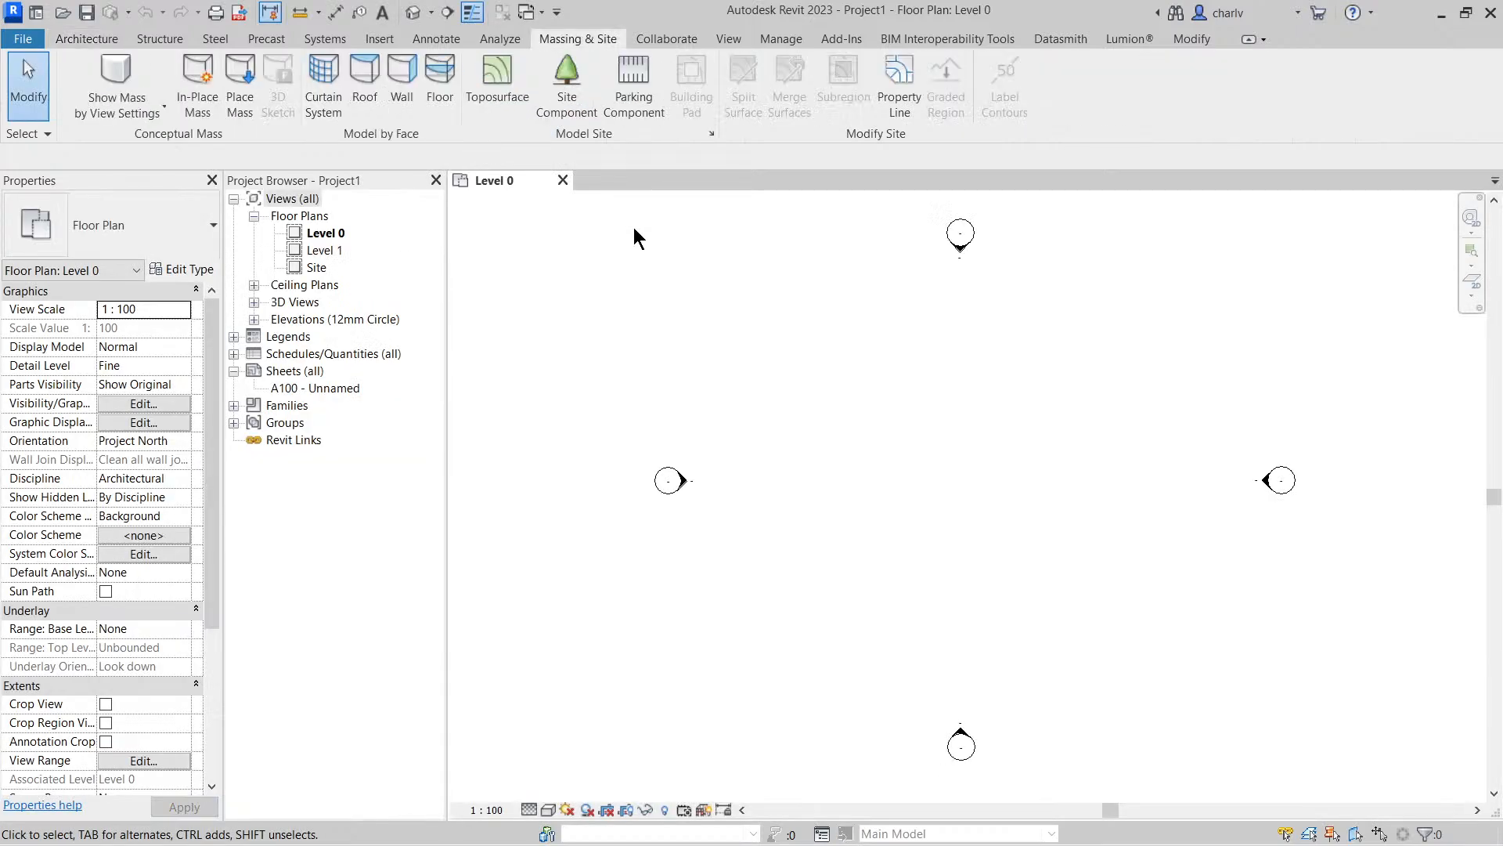
pyautogui.moveTo(864, 424); pyautogui.dragTo(802, 410, button='middle')
pyautogui.scroll(-2, 792, 401)
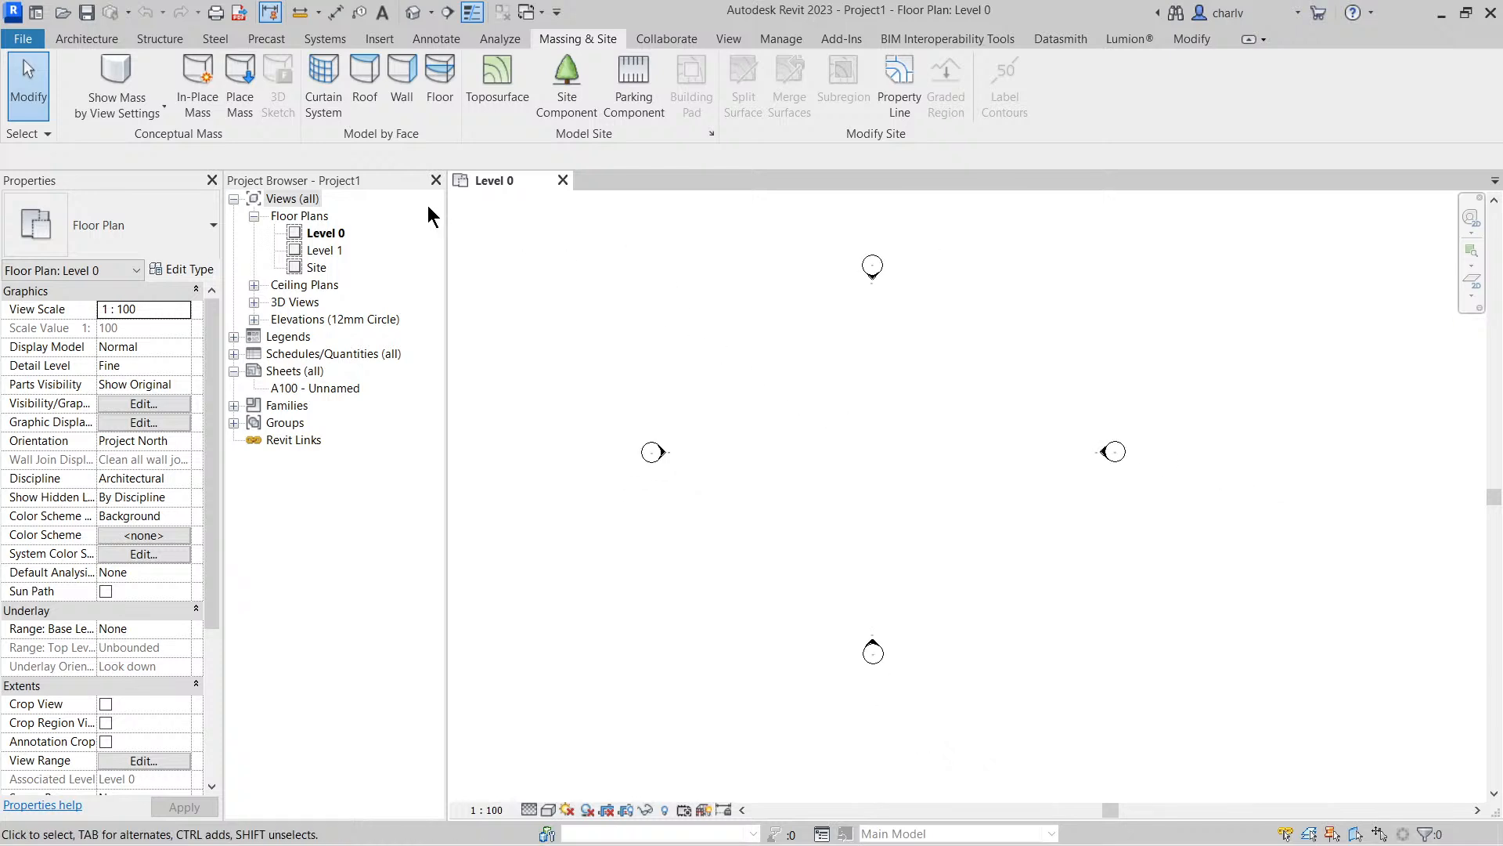
pyautogui.click(485, 104)
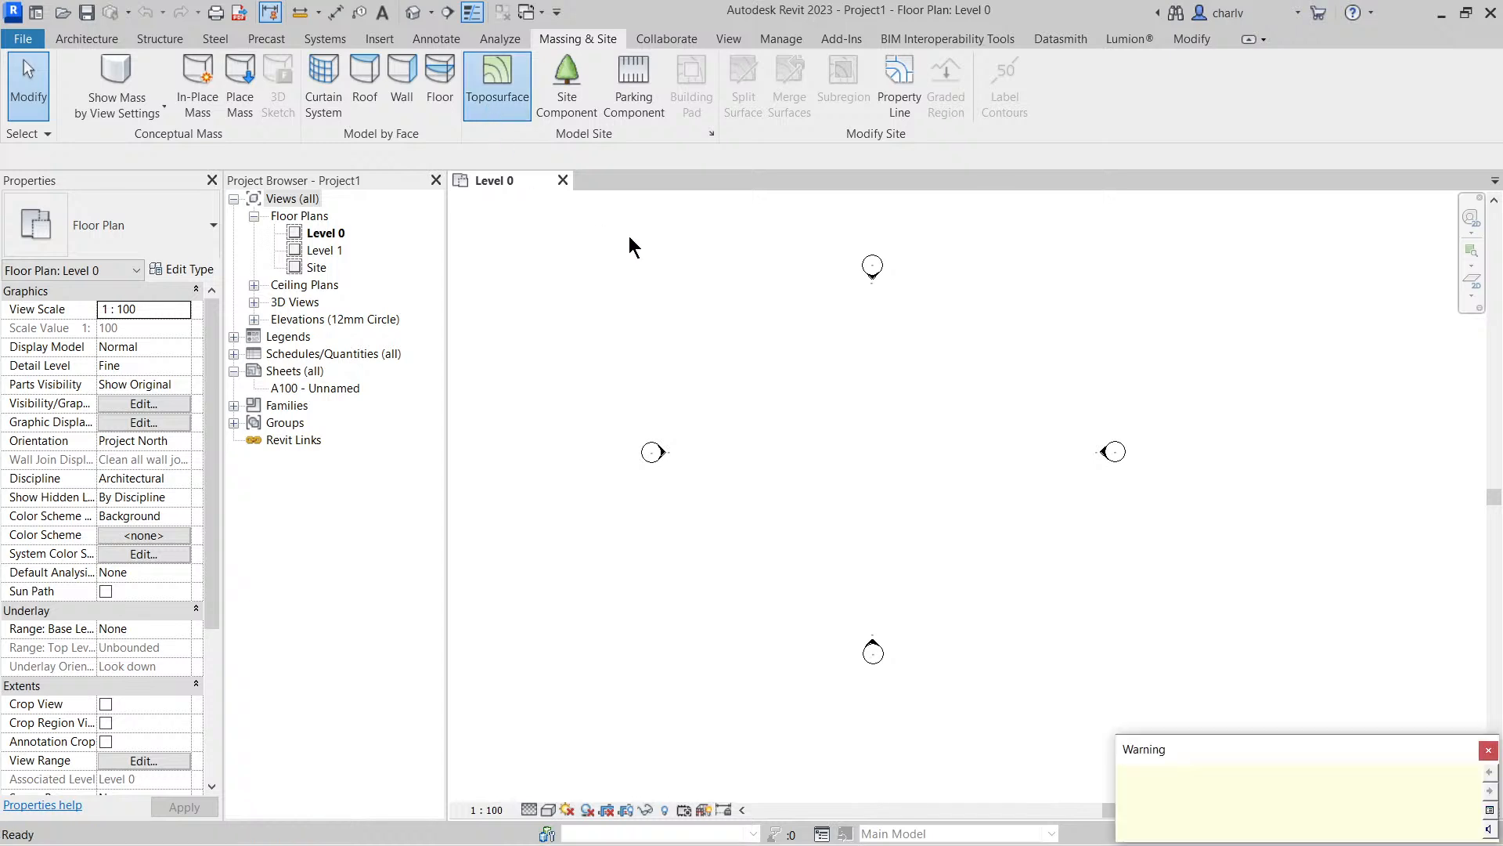
pyautogui.click(1488, 751)
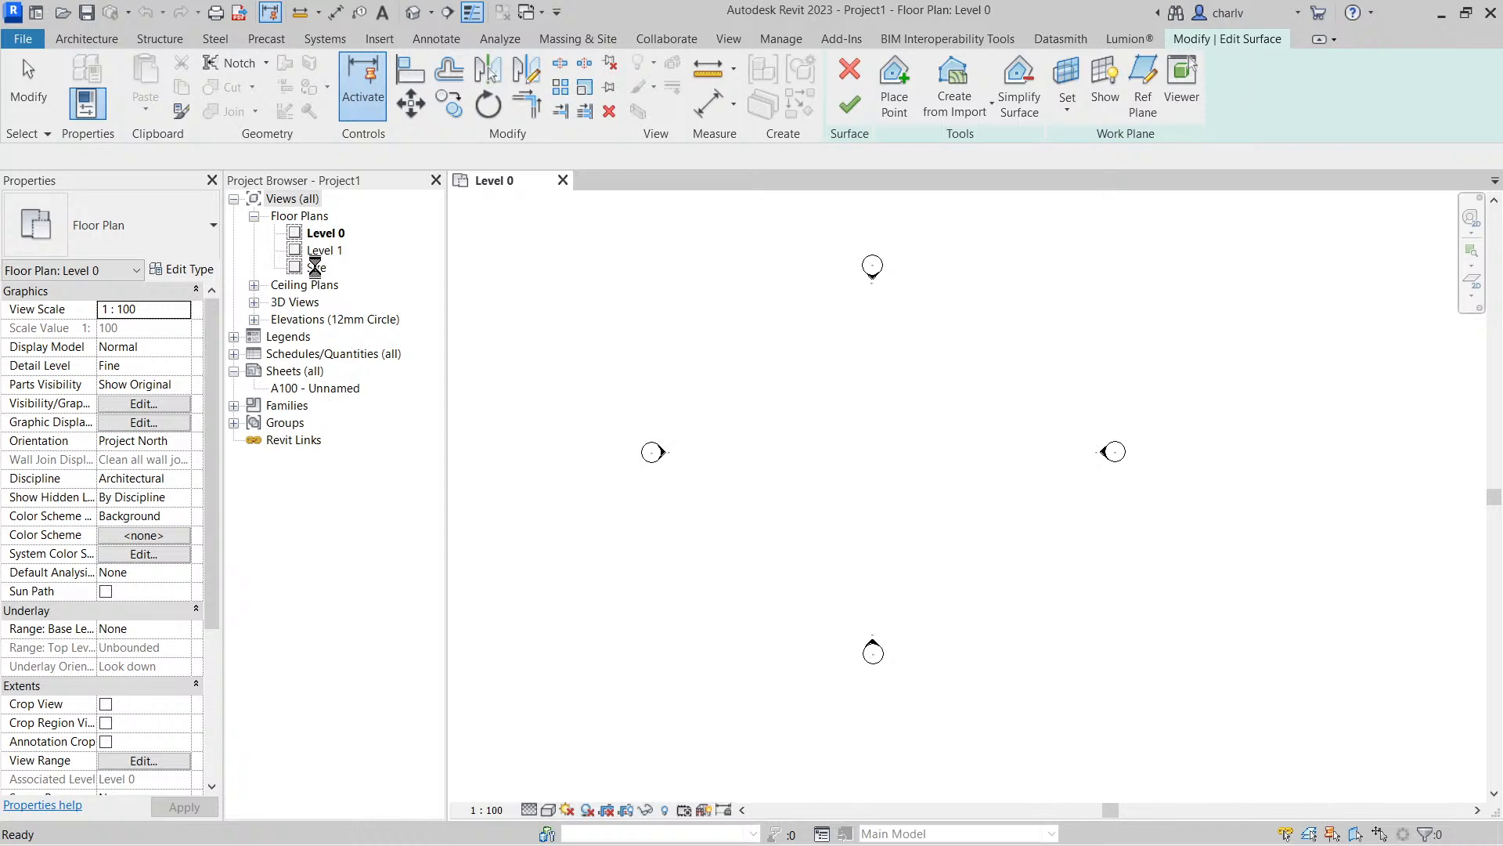
pyautogui.click(567, 43)
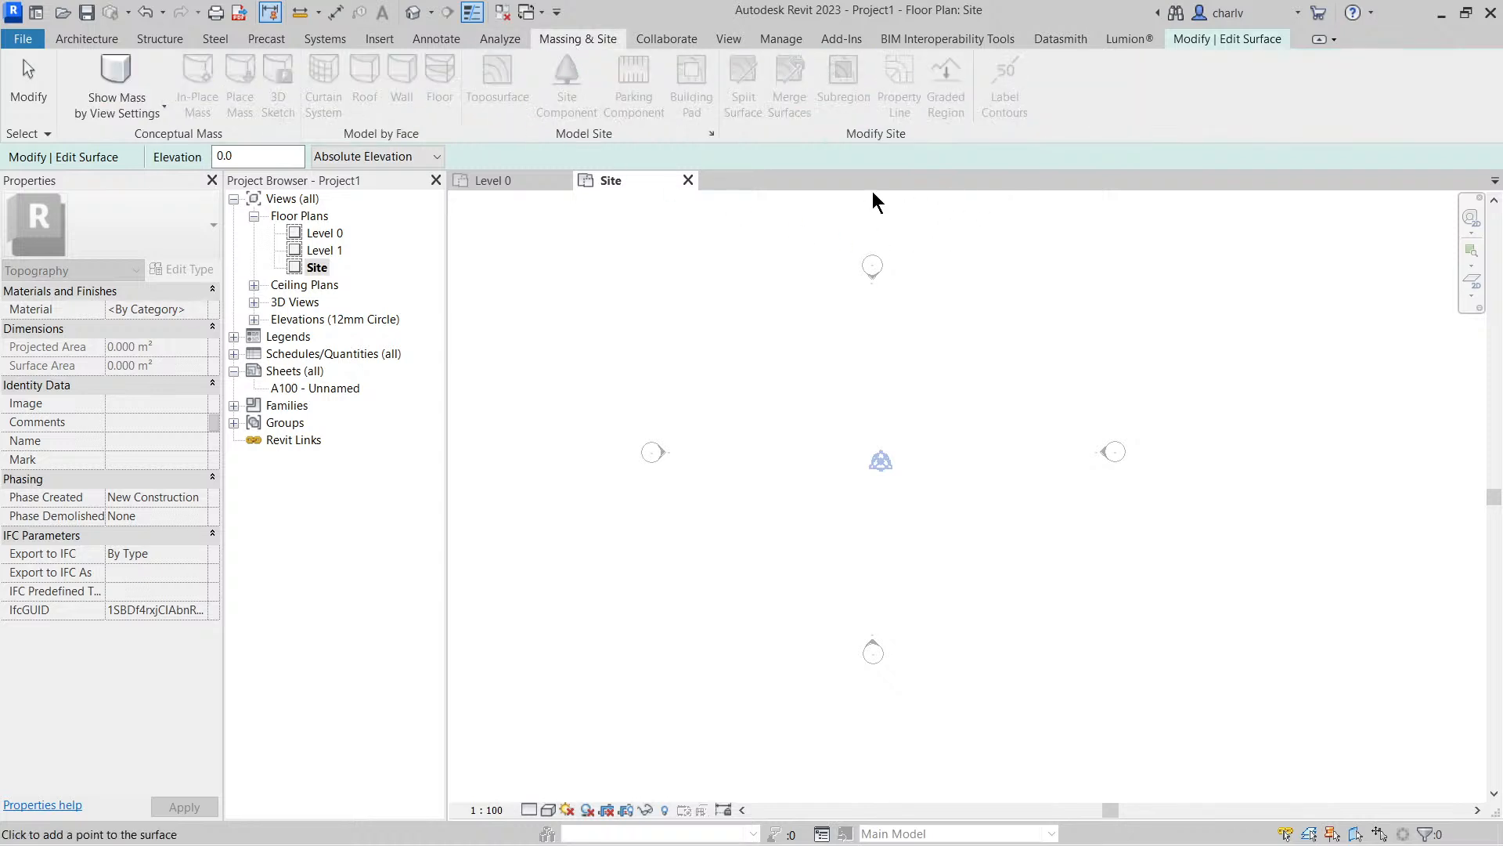
pyautogui.click(592, 294)
# Set the point elevation to 5000 and place two points along the east side to complete the surface outline
pyautogui.click(273, 159)
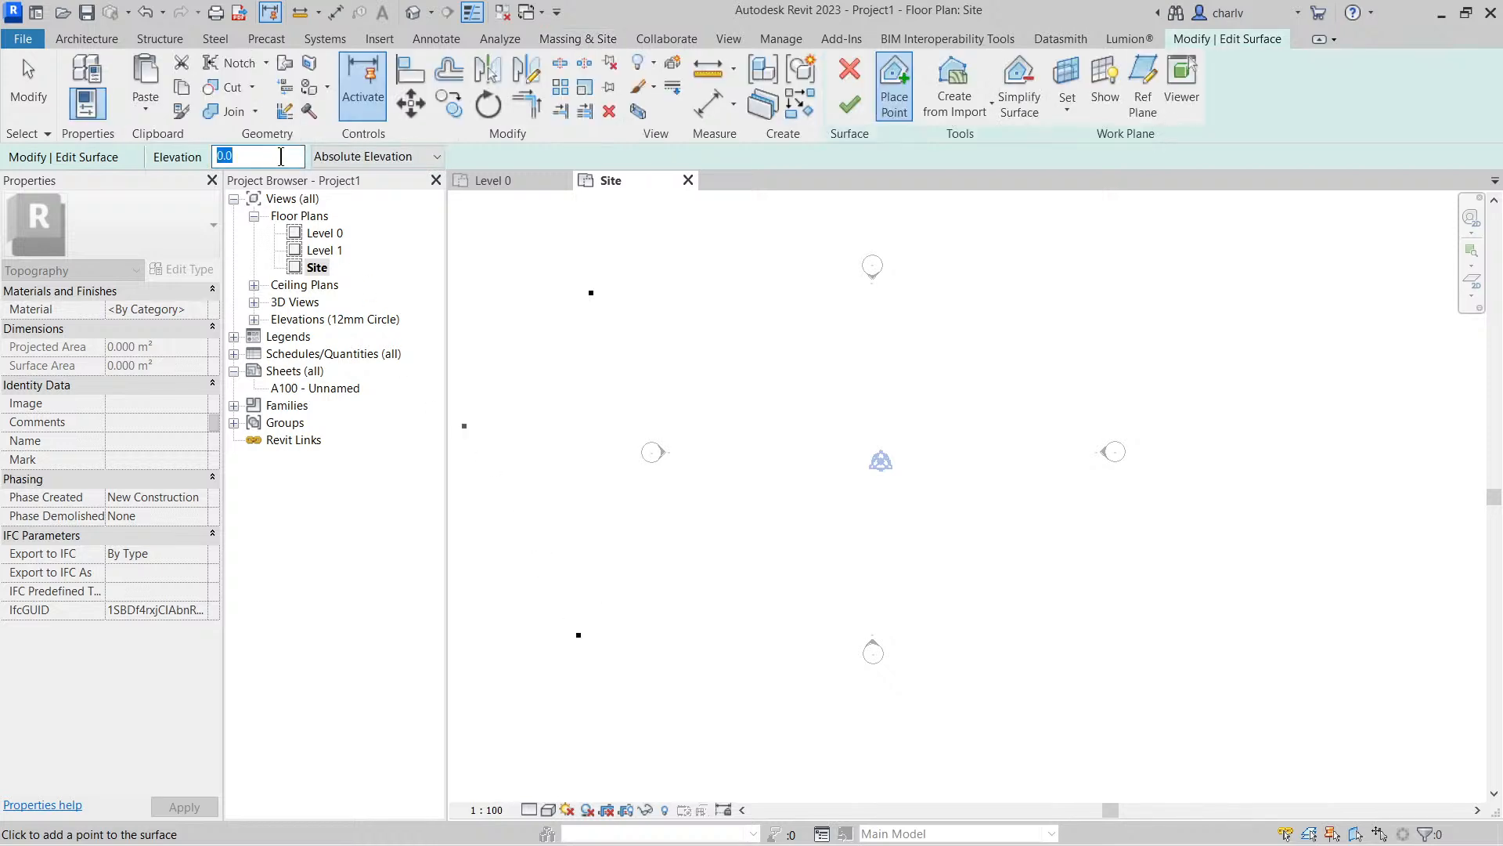
pyautogui.write('5000')
pyautogui.click(1141, 299)
pyautogui.click(1188, 642)
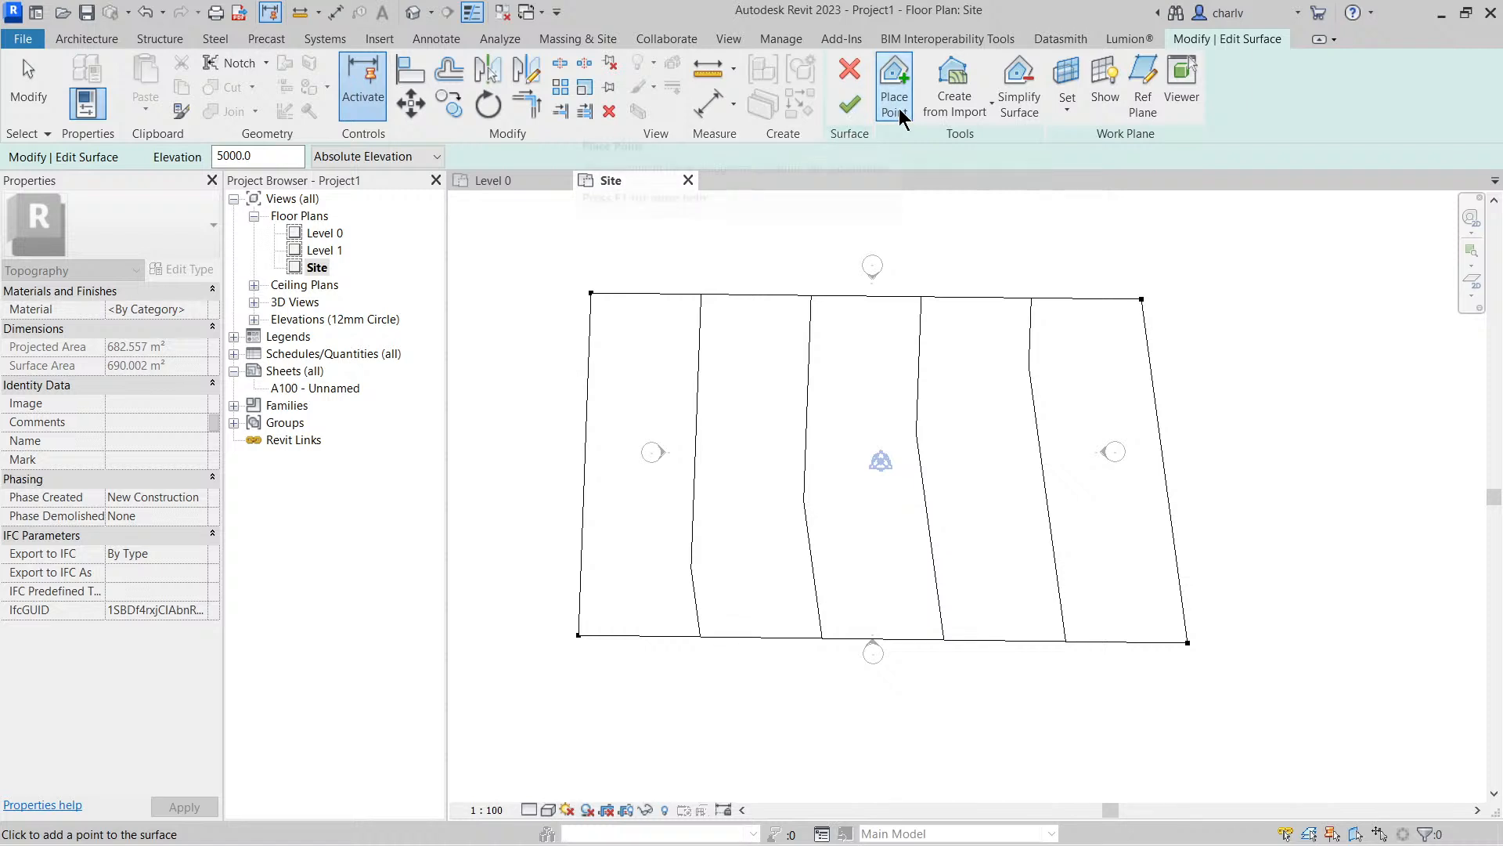
pyautogui.click(955, 90)
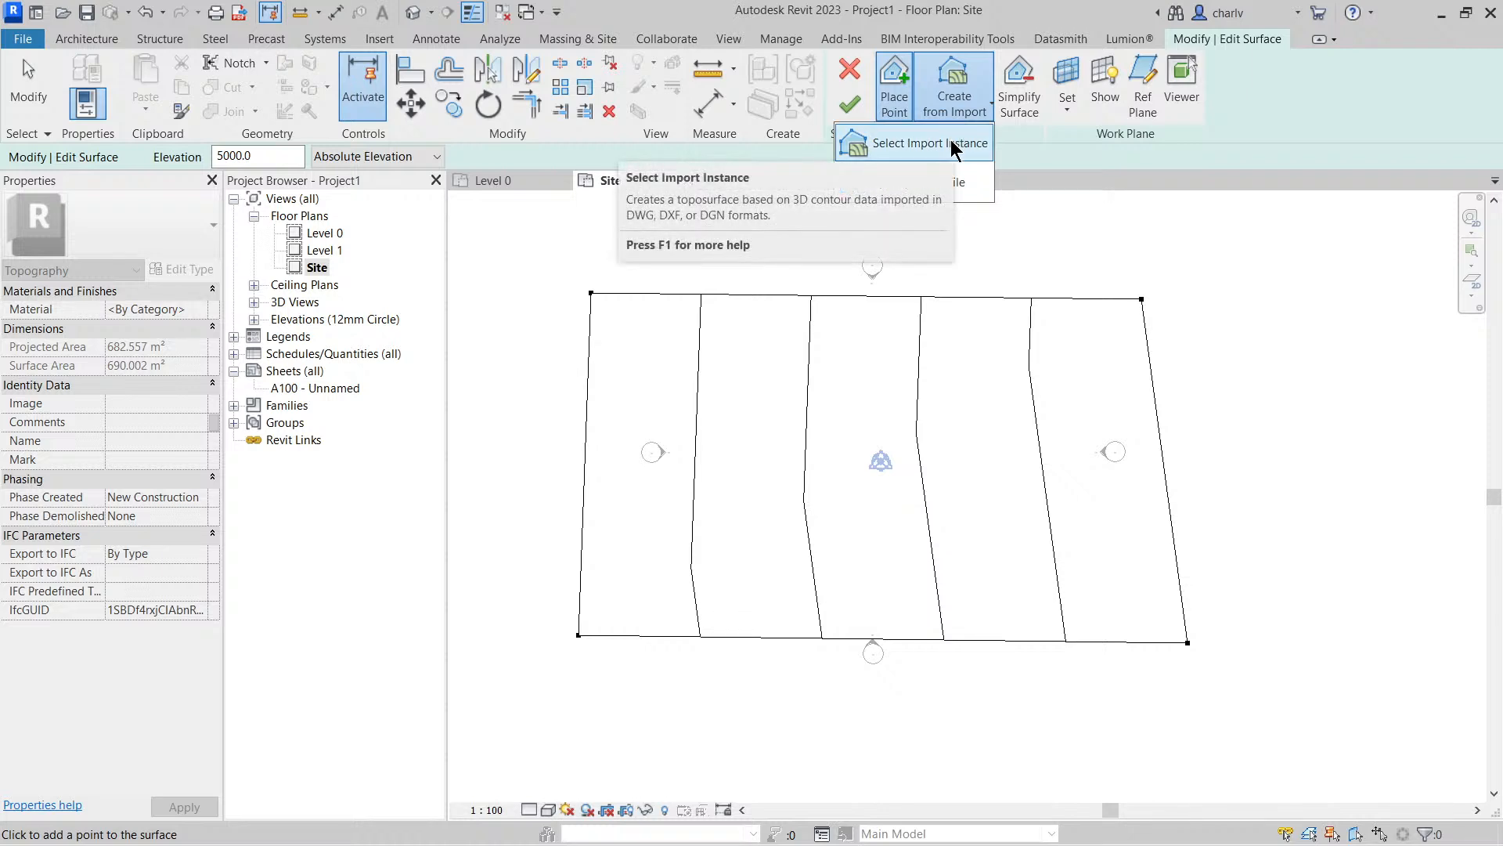
pyautogui.click(977, 179)
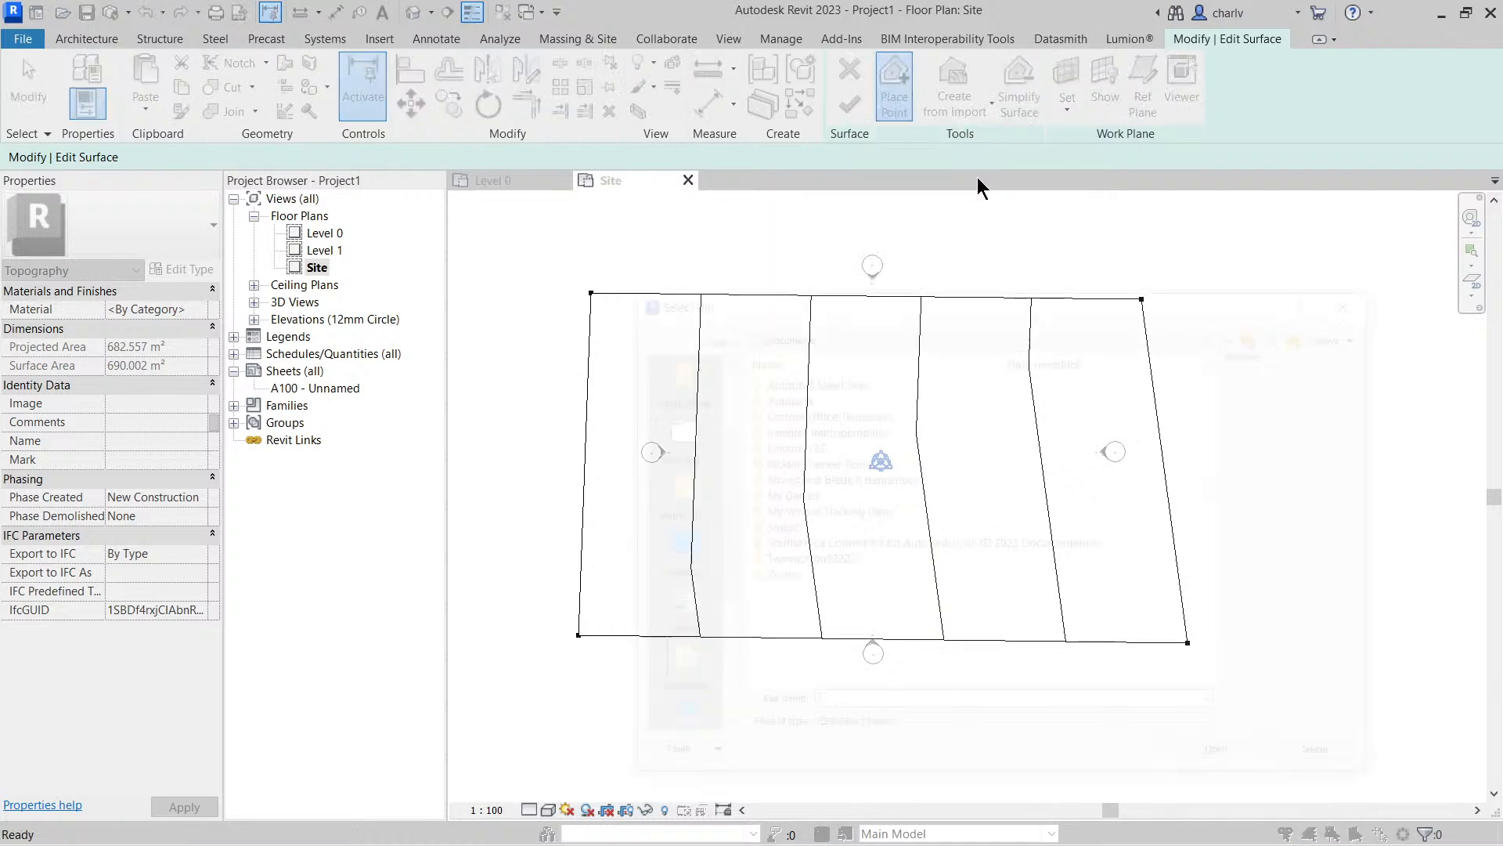
pyautogui.click(1359, 298)
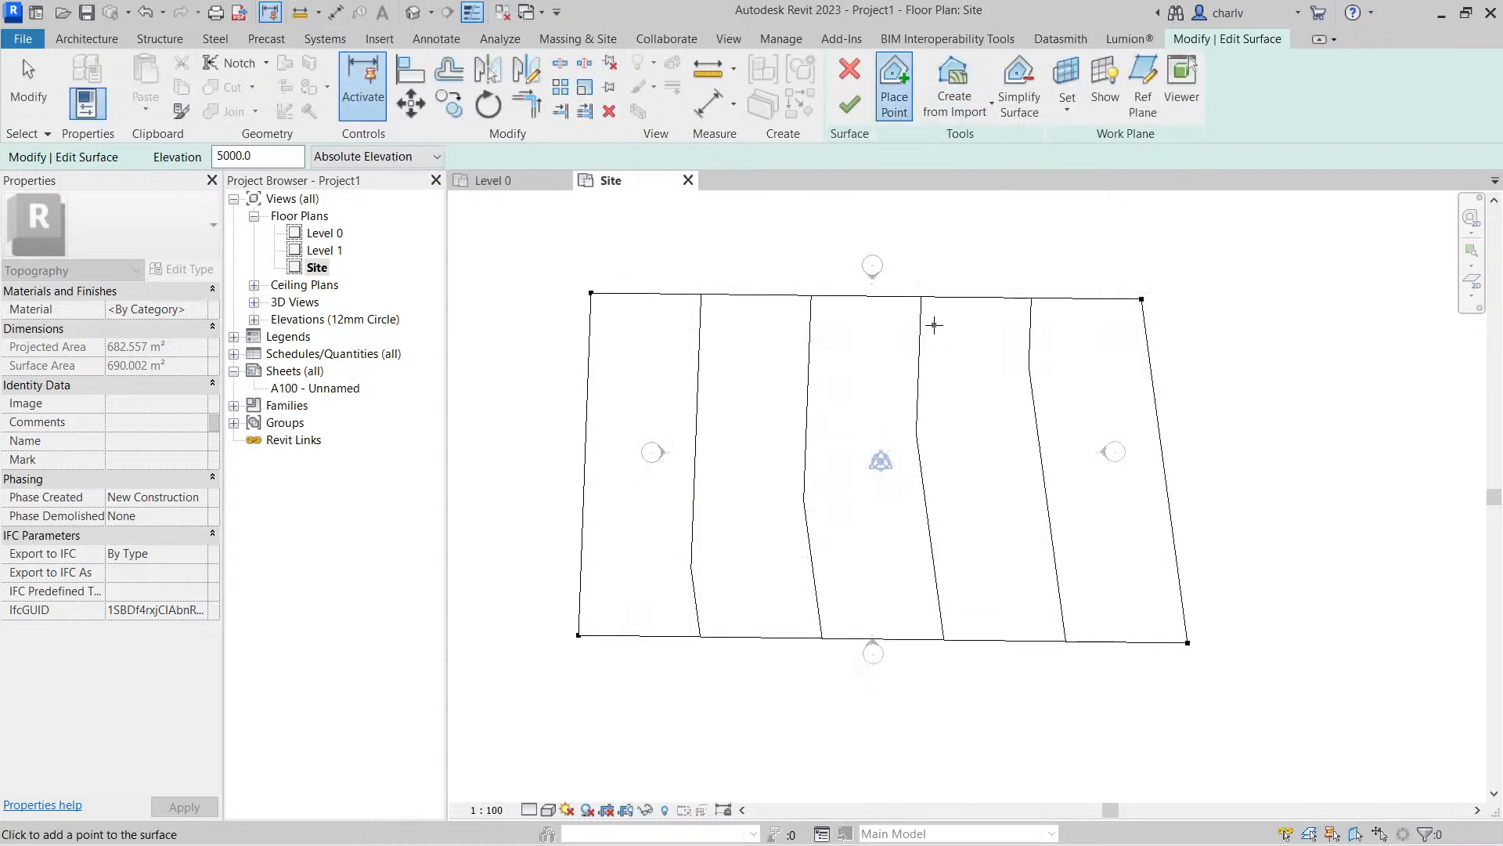
# Finish the toposurface and view the sloping terrain in the default 3D view
pyautogui.click(848, 106)
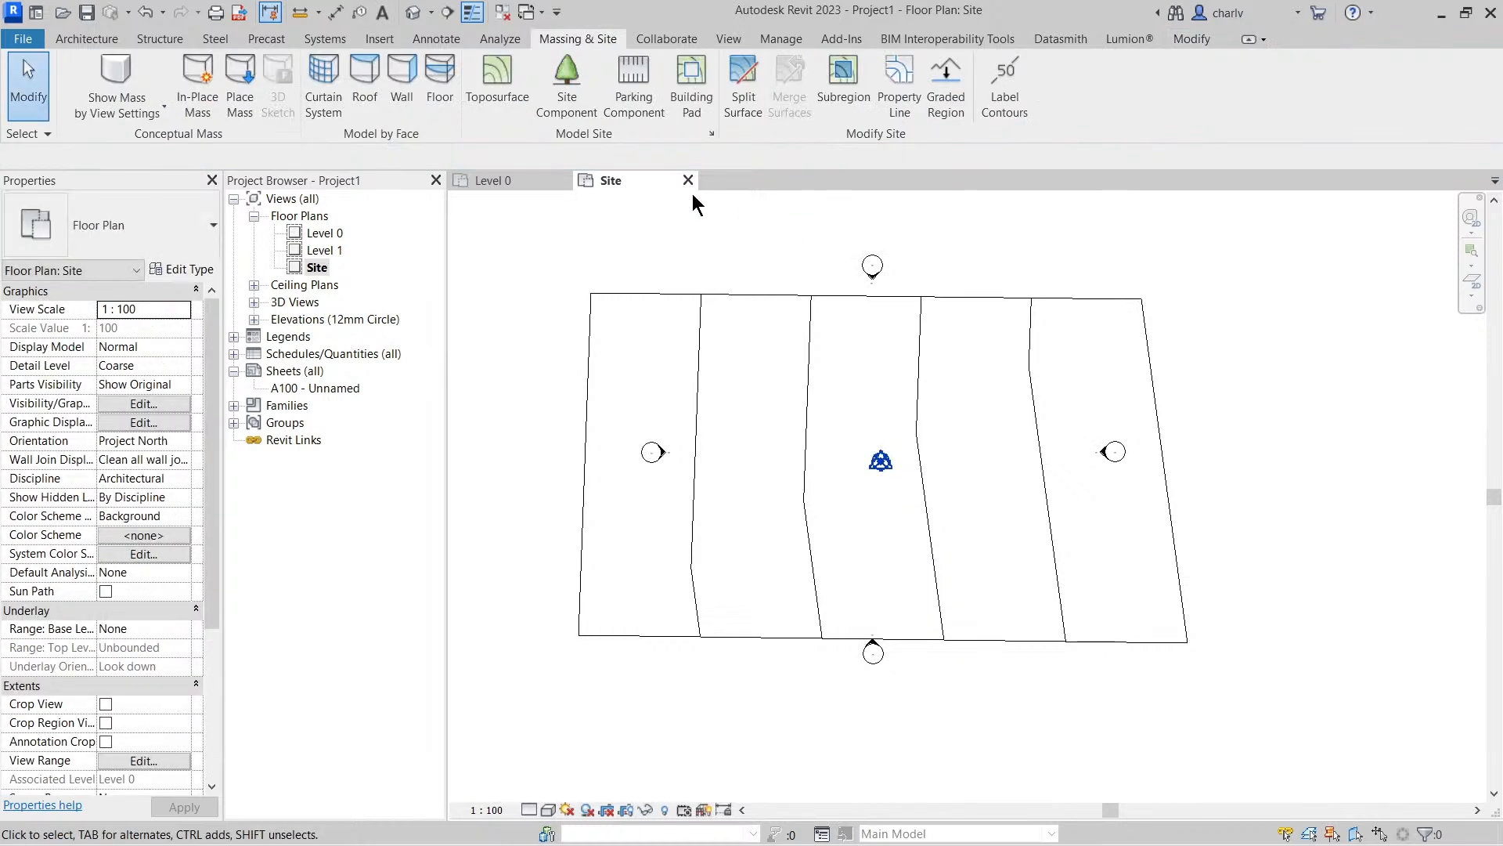
pyautogui.click(413, 12)
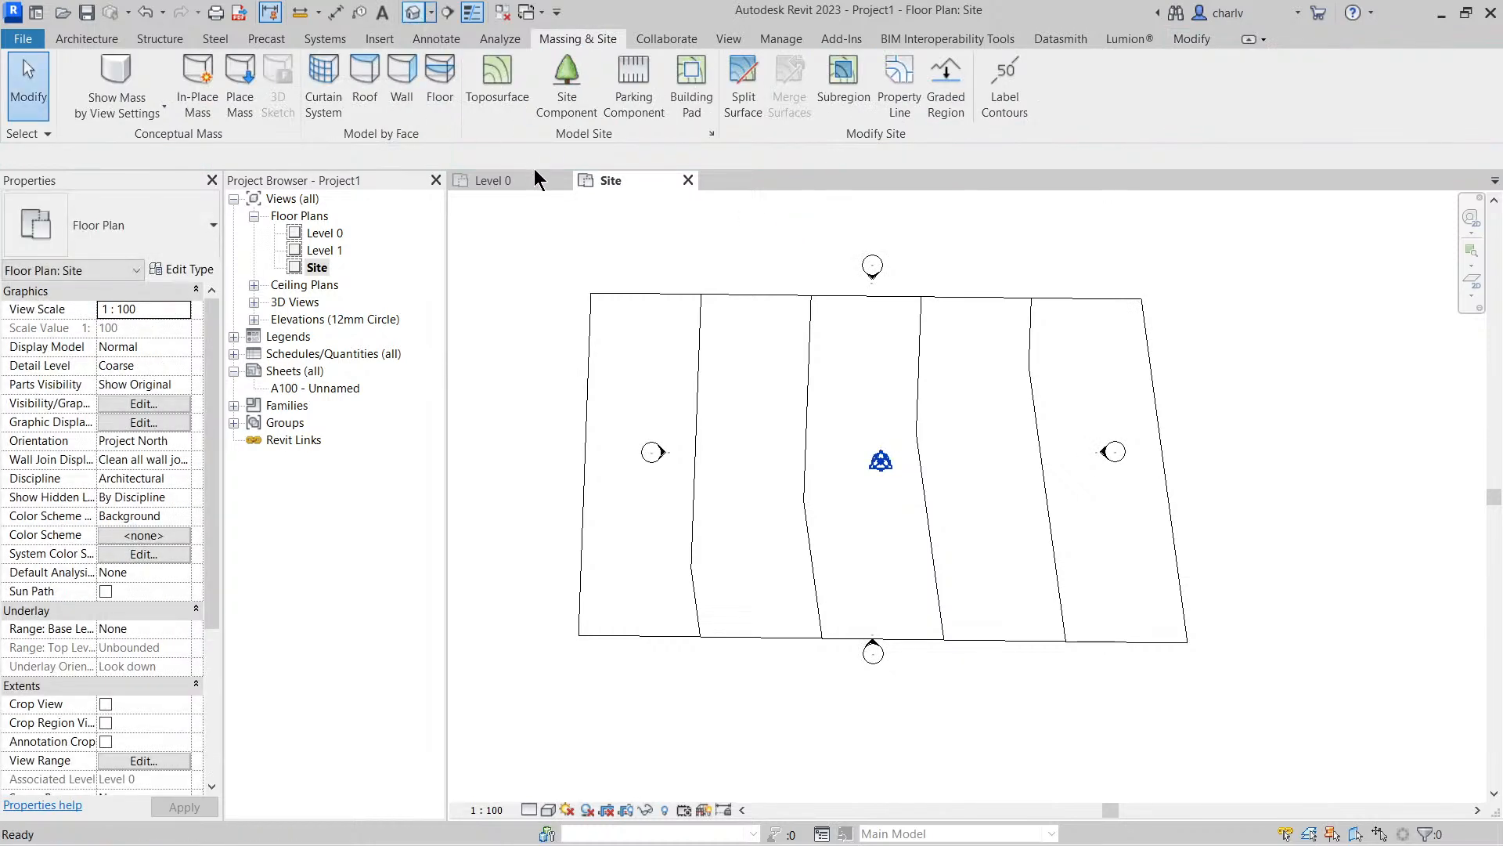
pyautogui.keyDown('shift'); pyautogui.moveTo(854, 415); pyautogui.dragTo(802, 470, button='middle'); pyautogui.keyUp('shift')
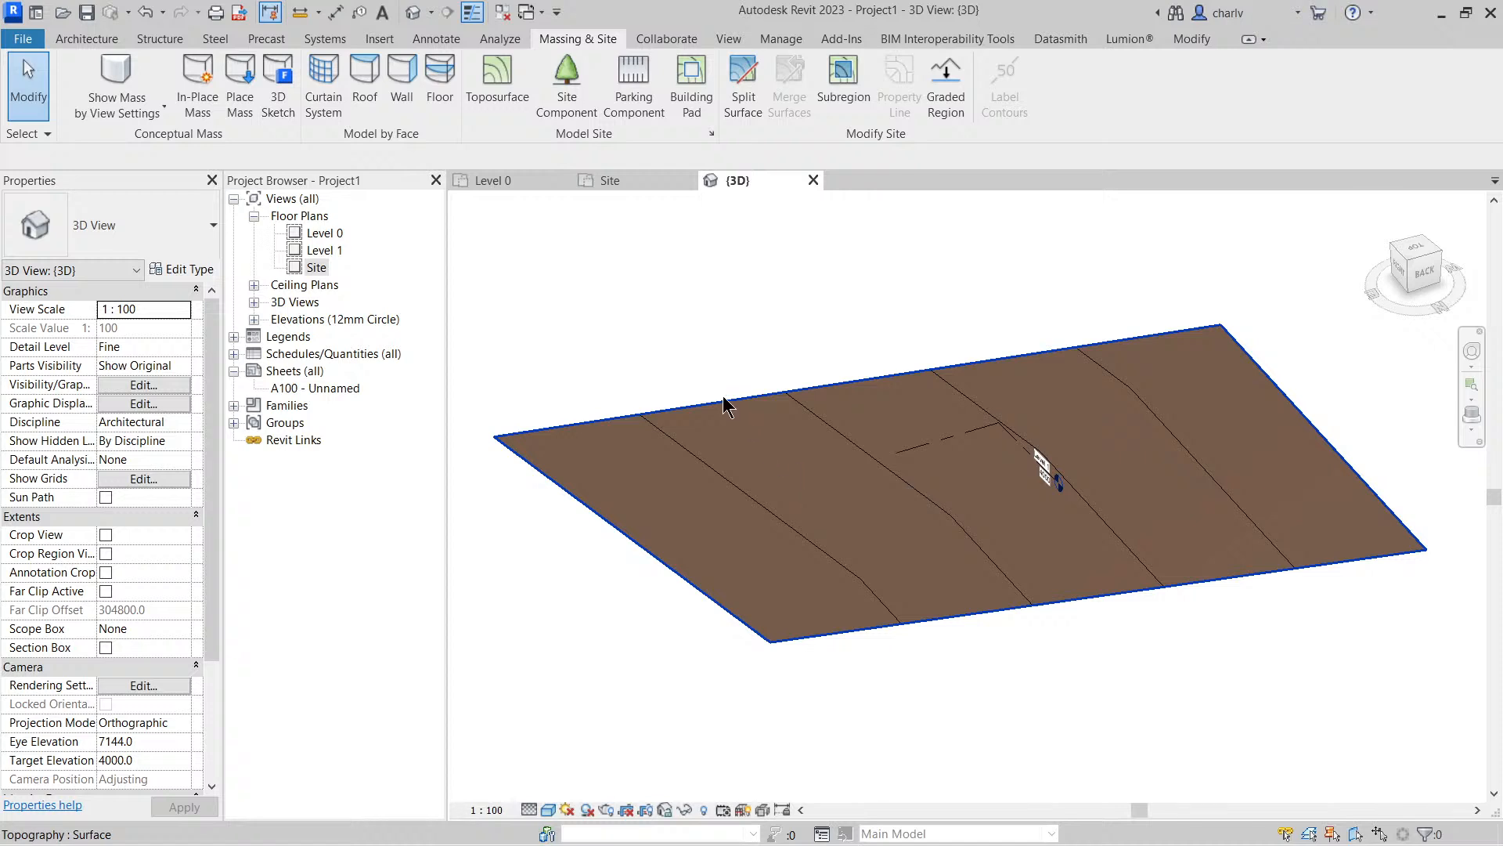
# In the North elevation, nudge the toposurface downward until its slope crosses Level 0 near the level marker
pyautogui.doubleClick(317, 267)
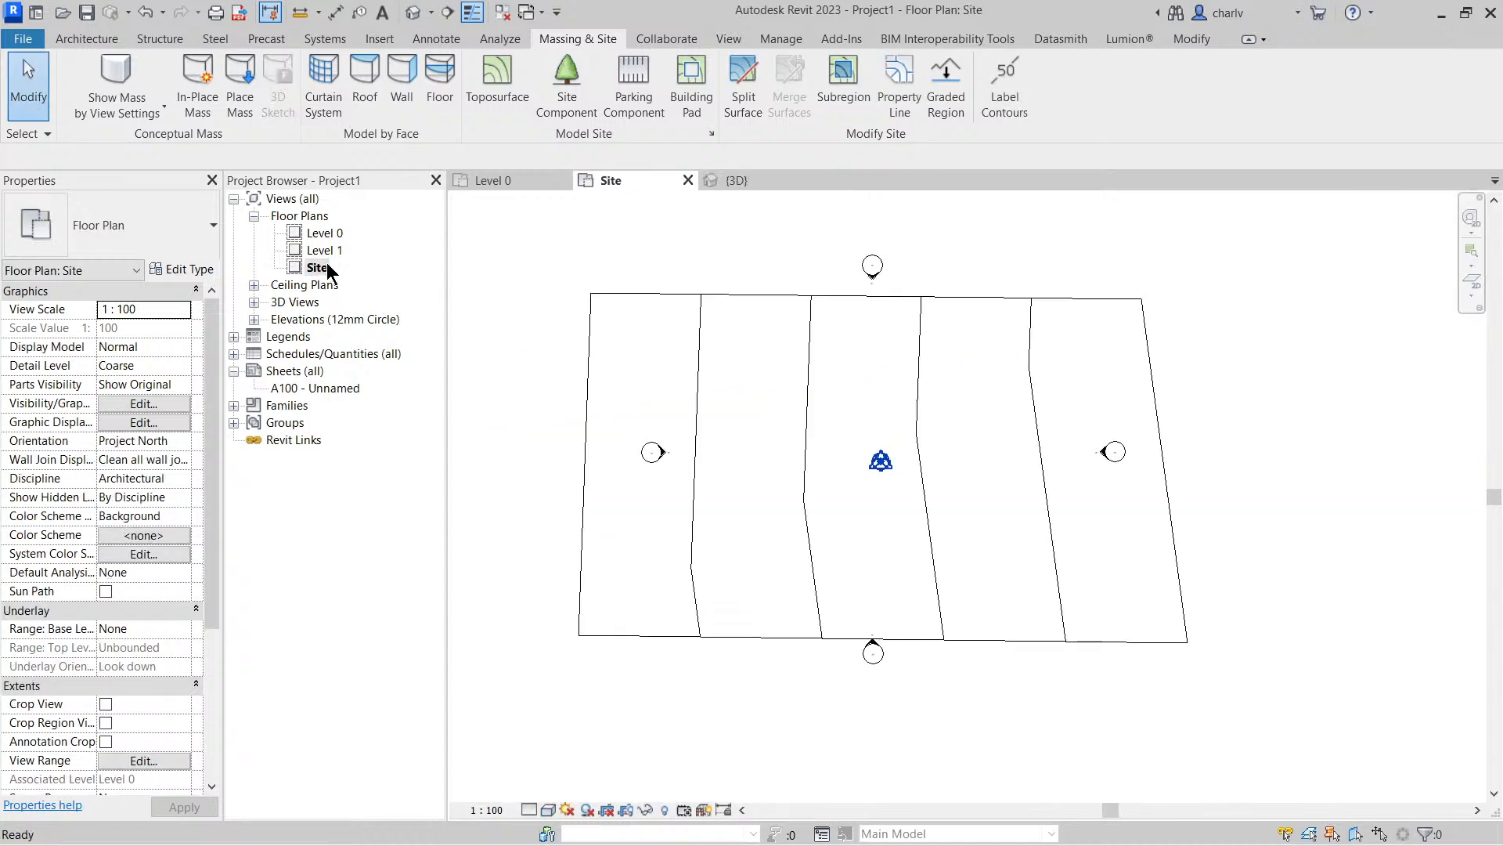
pyautogui.doubleClick(313, 320)
pyautogui.click(322, 353)
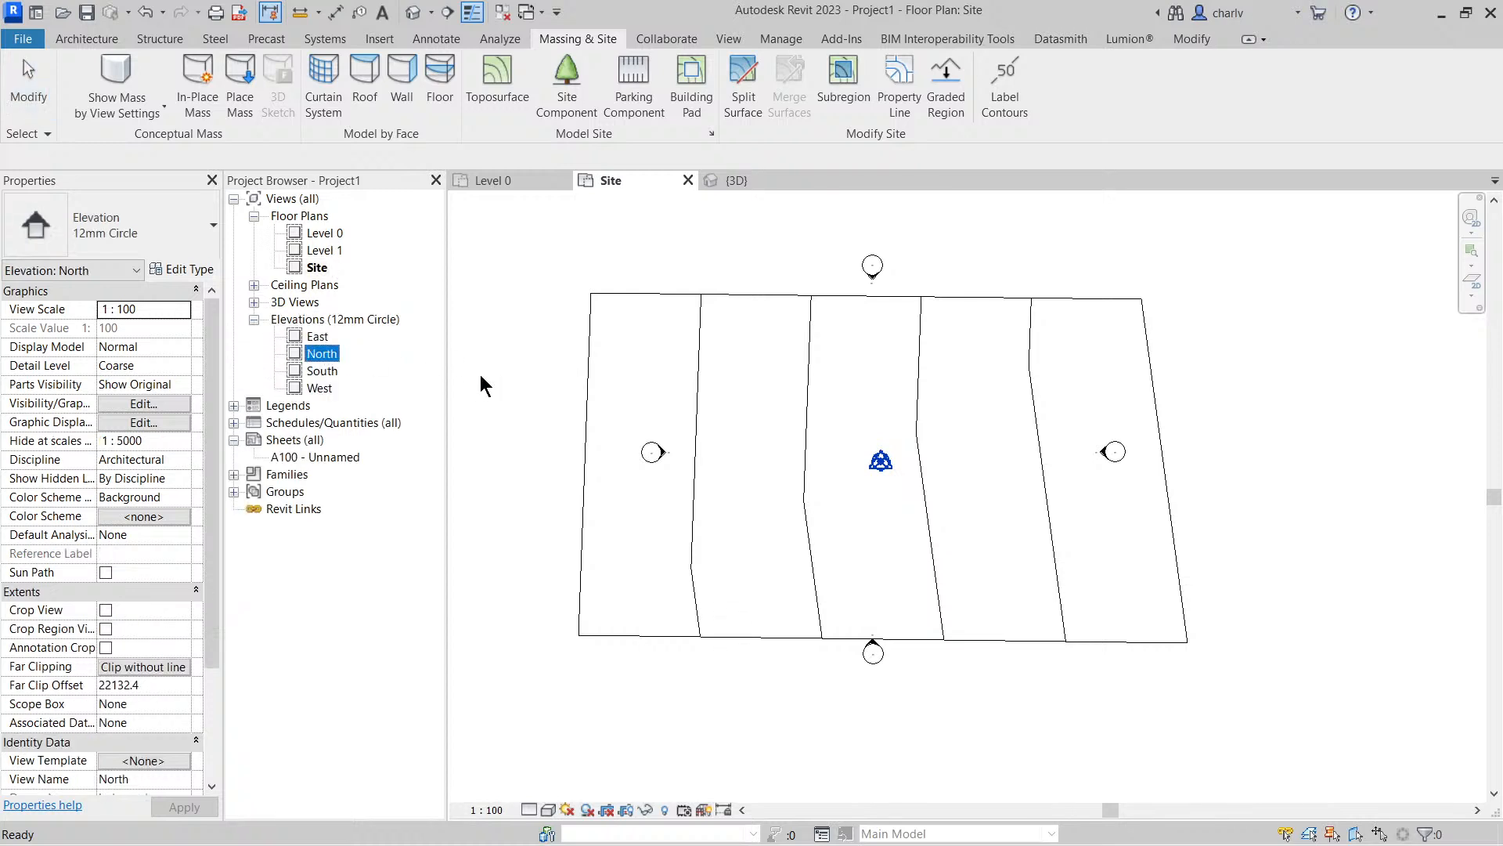
pyautogui.press('F2')
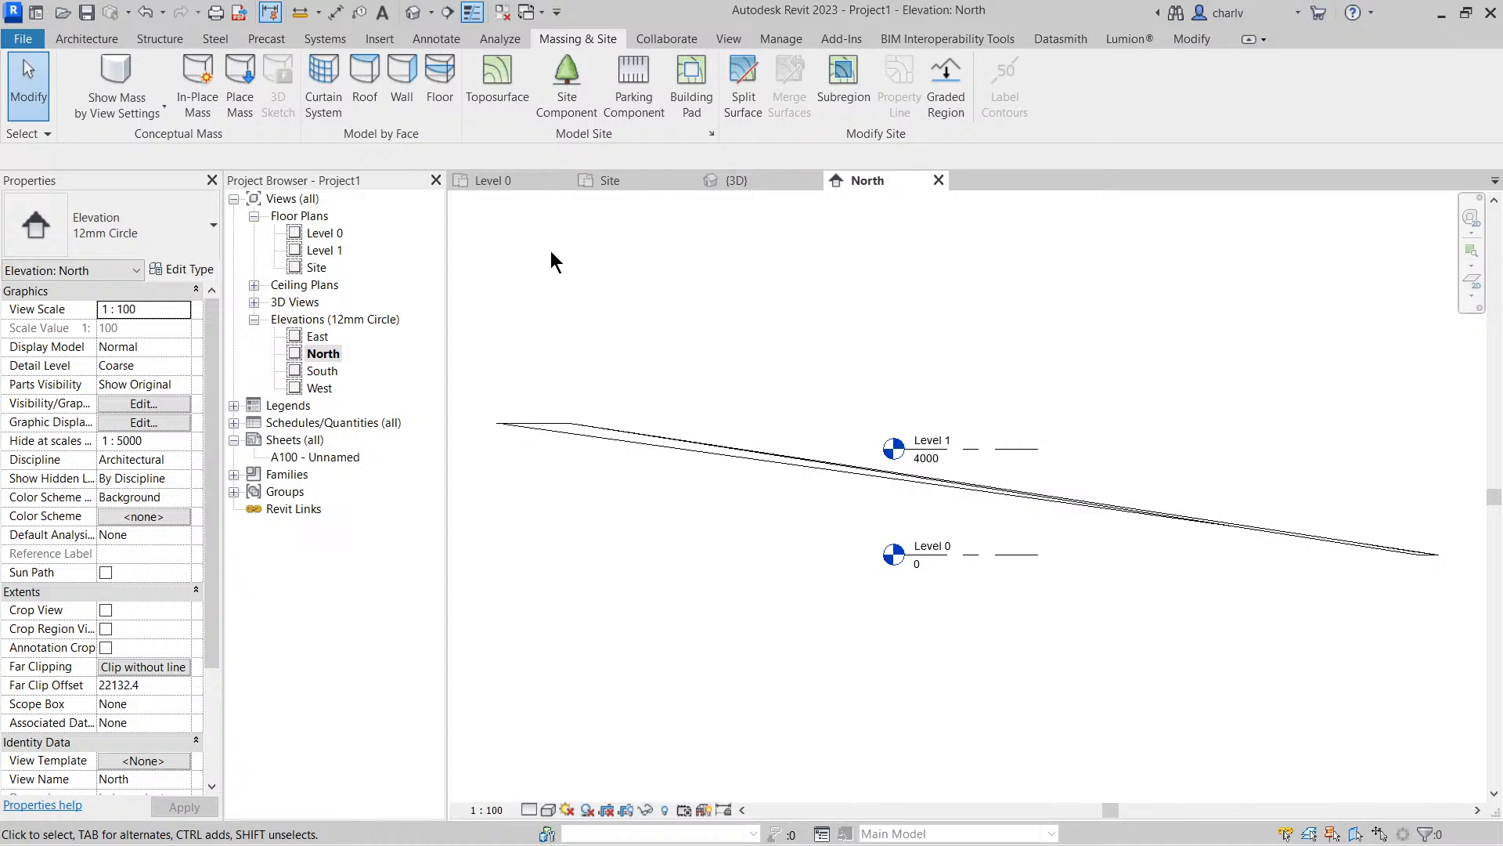
pyautogui.click(764, 462)
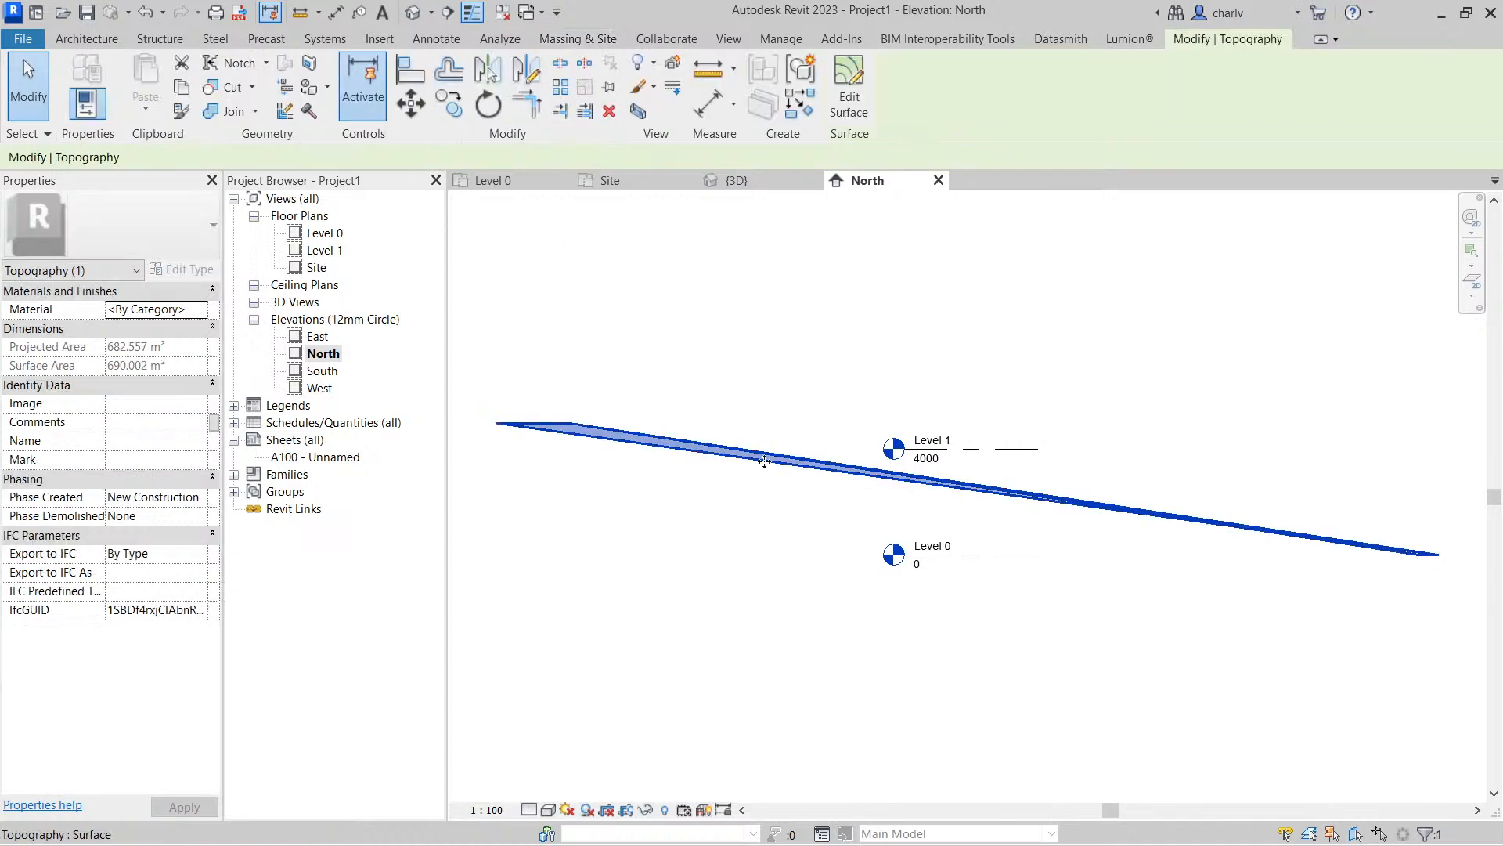
pyautogui.press('Down')
pyautogui.press('Down')
pyautogui.press('Down')
pyautogui.press('Down')
pyautogui.press('Down')
pyautogui.press('Down')
pyautogui.press('Down')
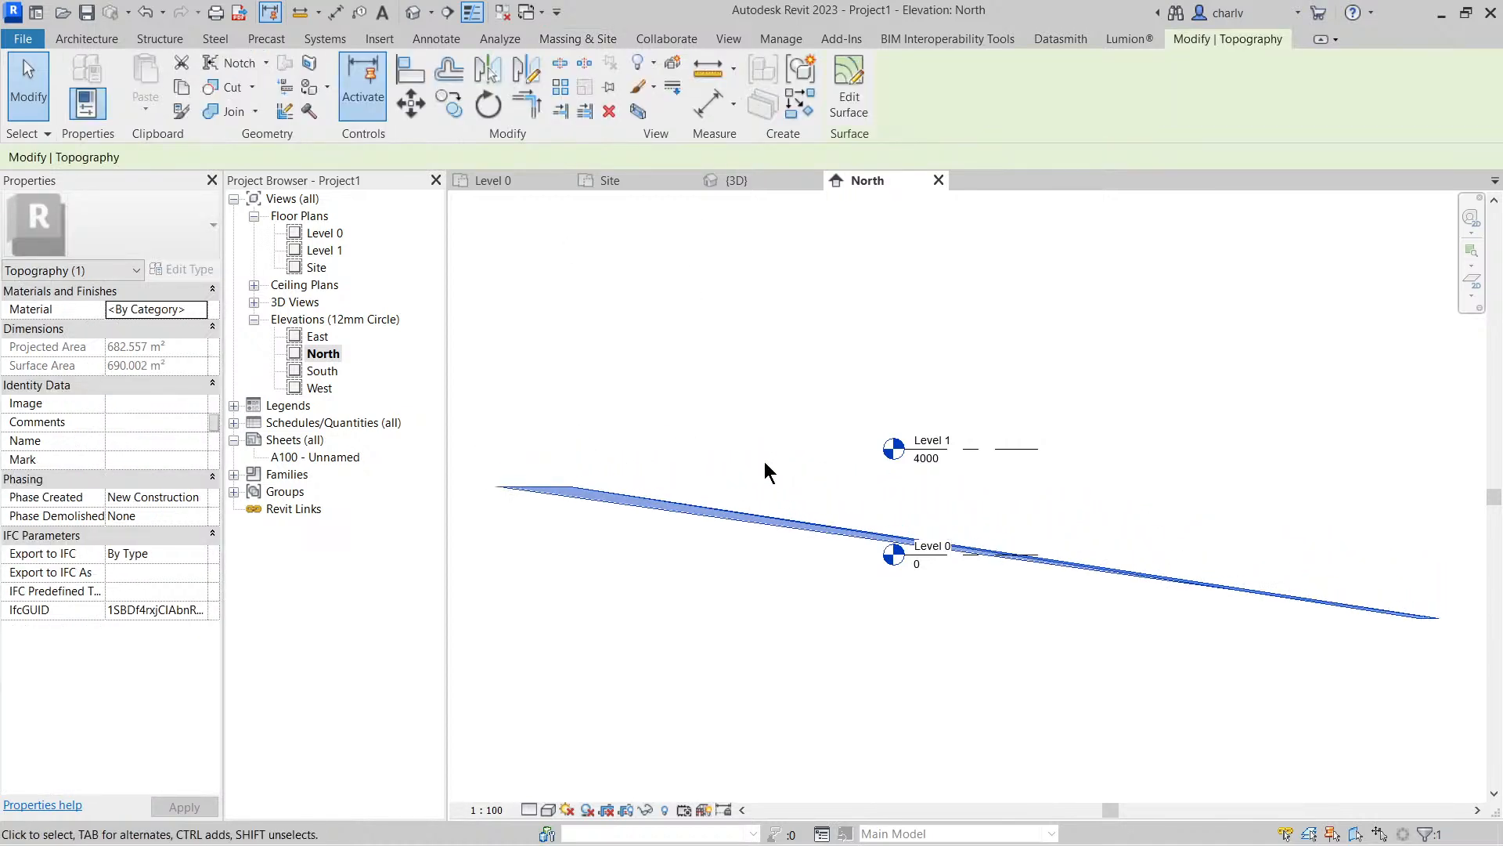
pyautogui.press('Down')
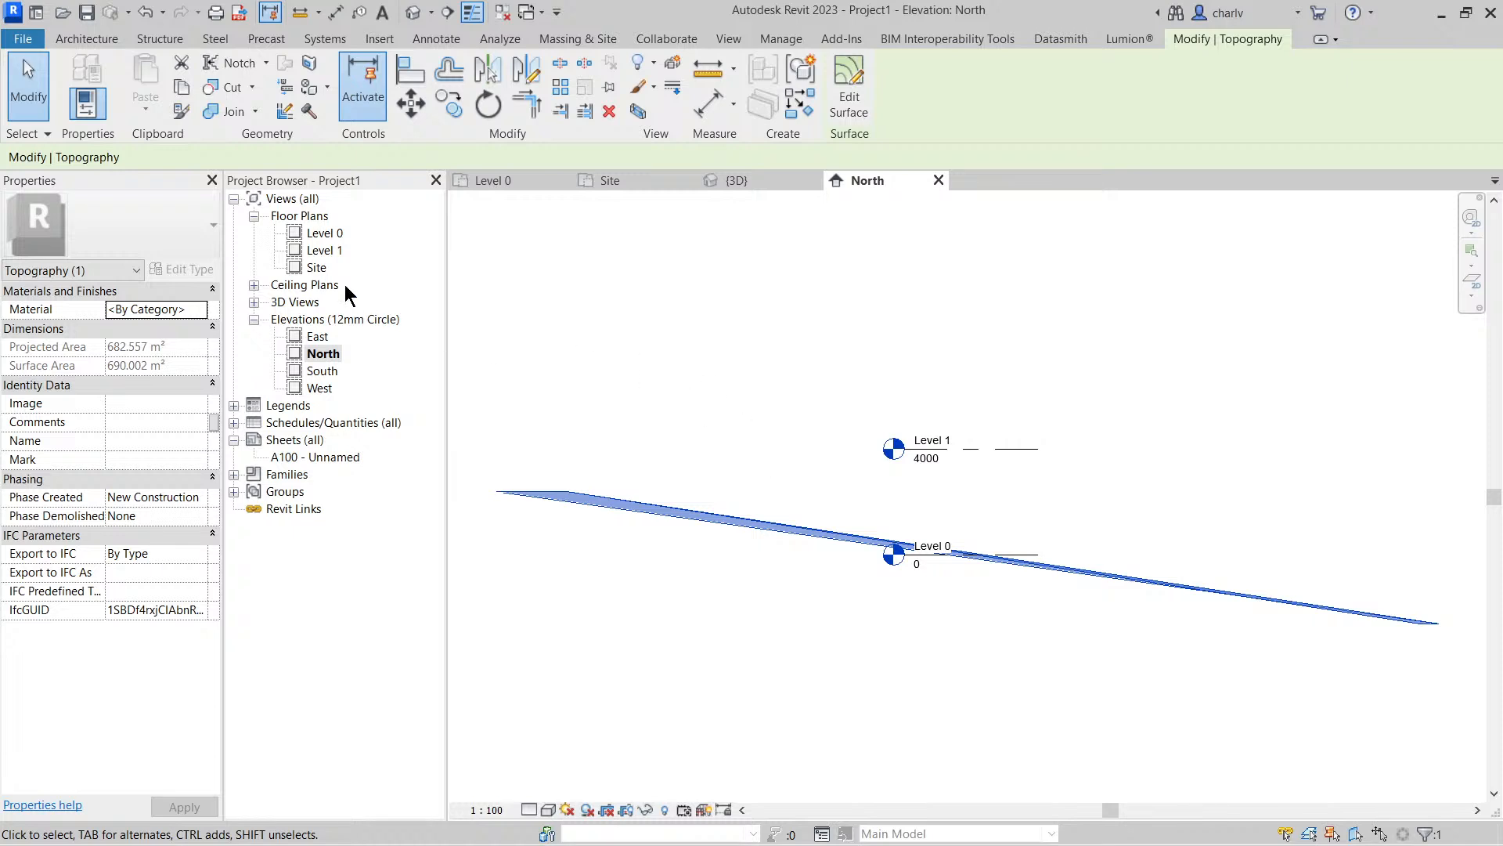
# Return to the Site plan and set the start elevation of the secondary contours to -10000 in the site settings
pyautogui.doubleClick(321, 270)
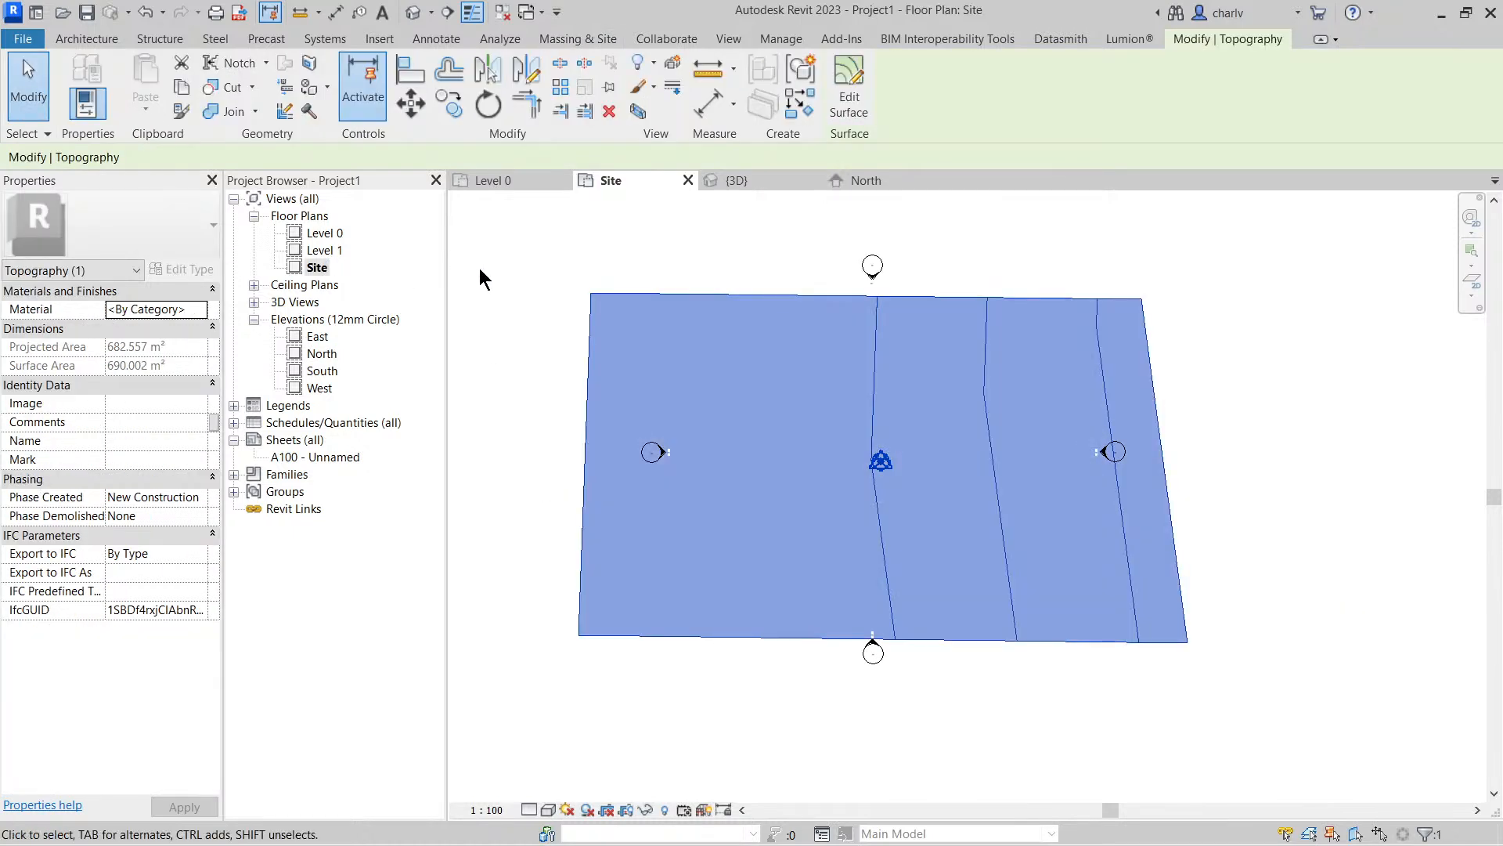
pyautogui.click(469, 257)
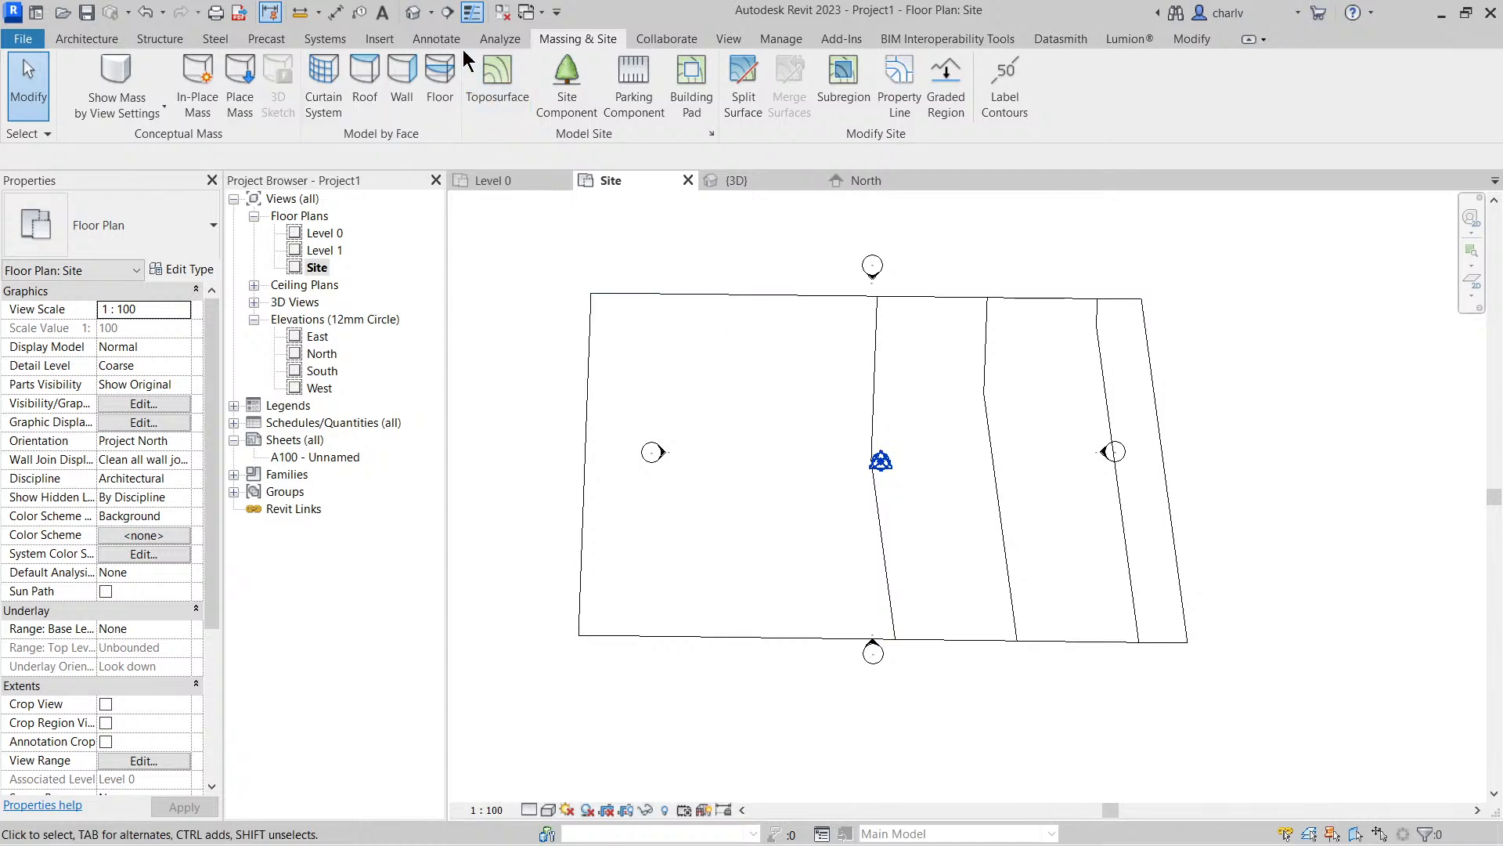
pyautogui.click(711, 134)
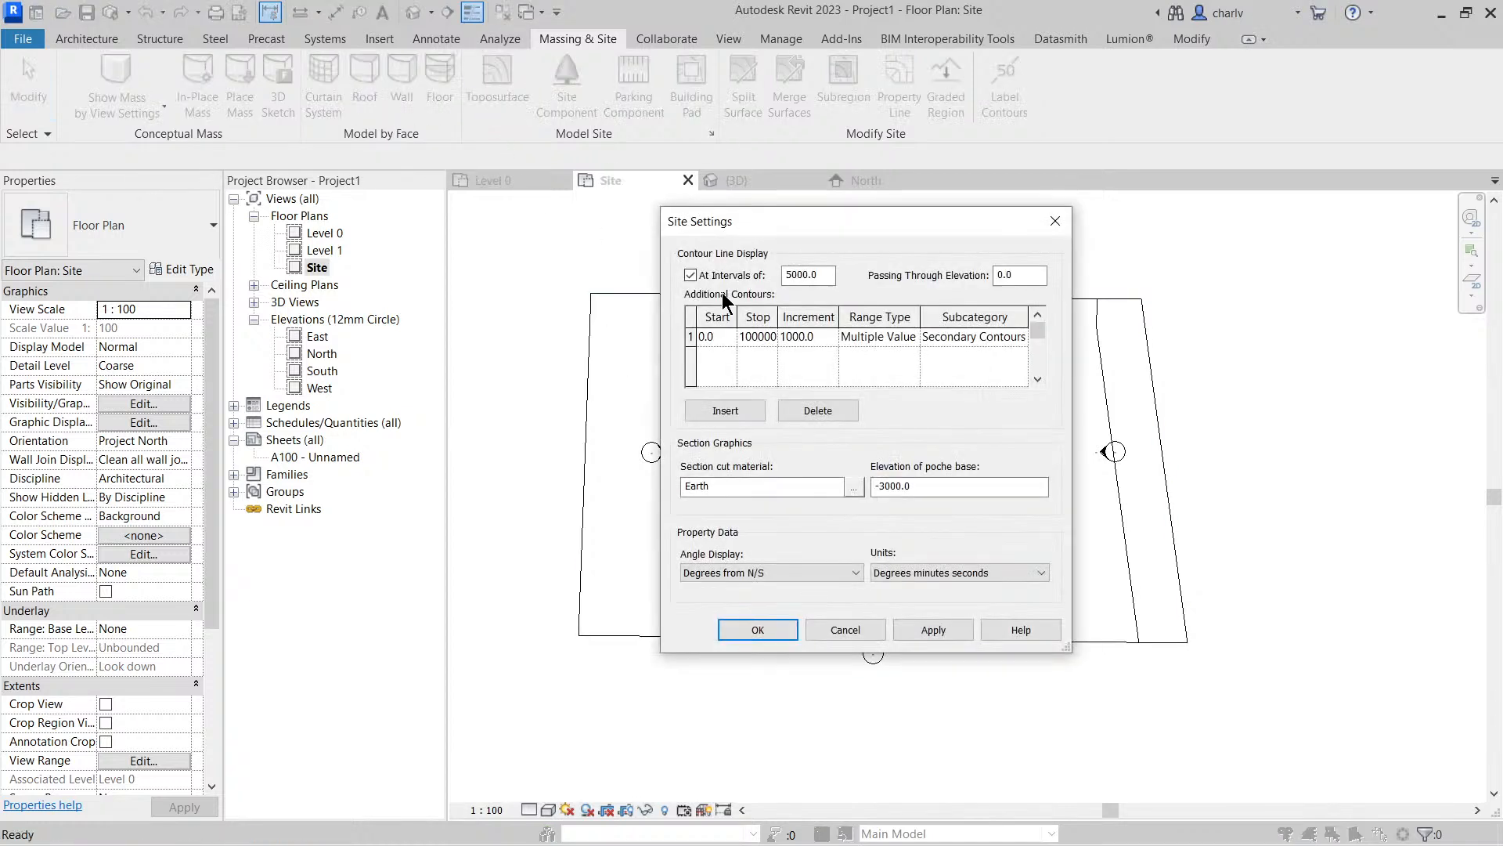
pyautogui.doubleClick(721, 336)
pyautogui.write('-10000')
pyautogui.click(775, 637)
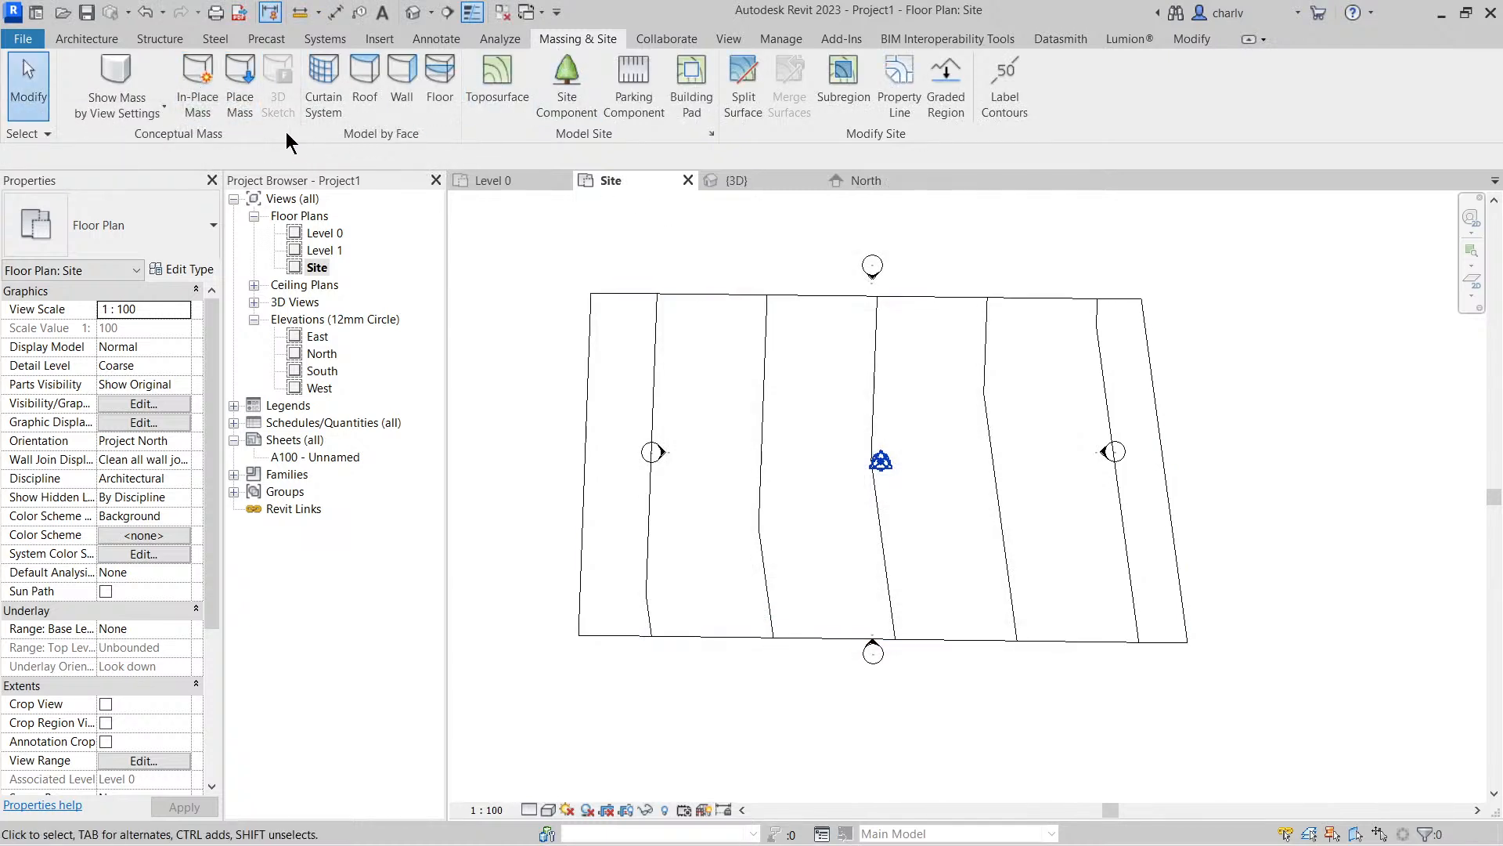
# Create an in-place mass with the default name from a rectangle drawn in the northwest part of the site, formed into a solid
pyautogui.click(200, 112)
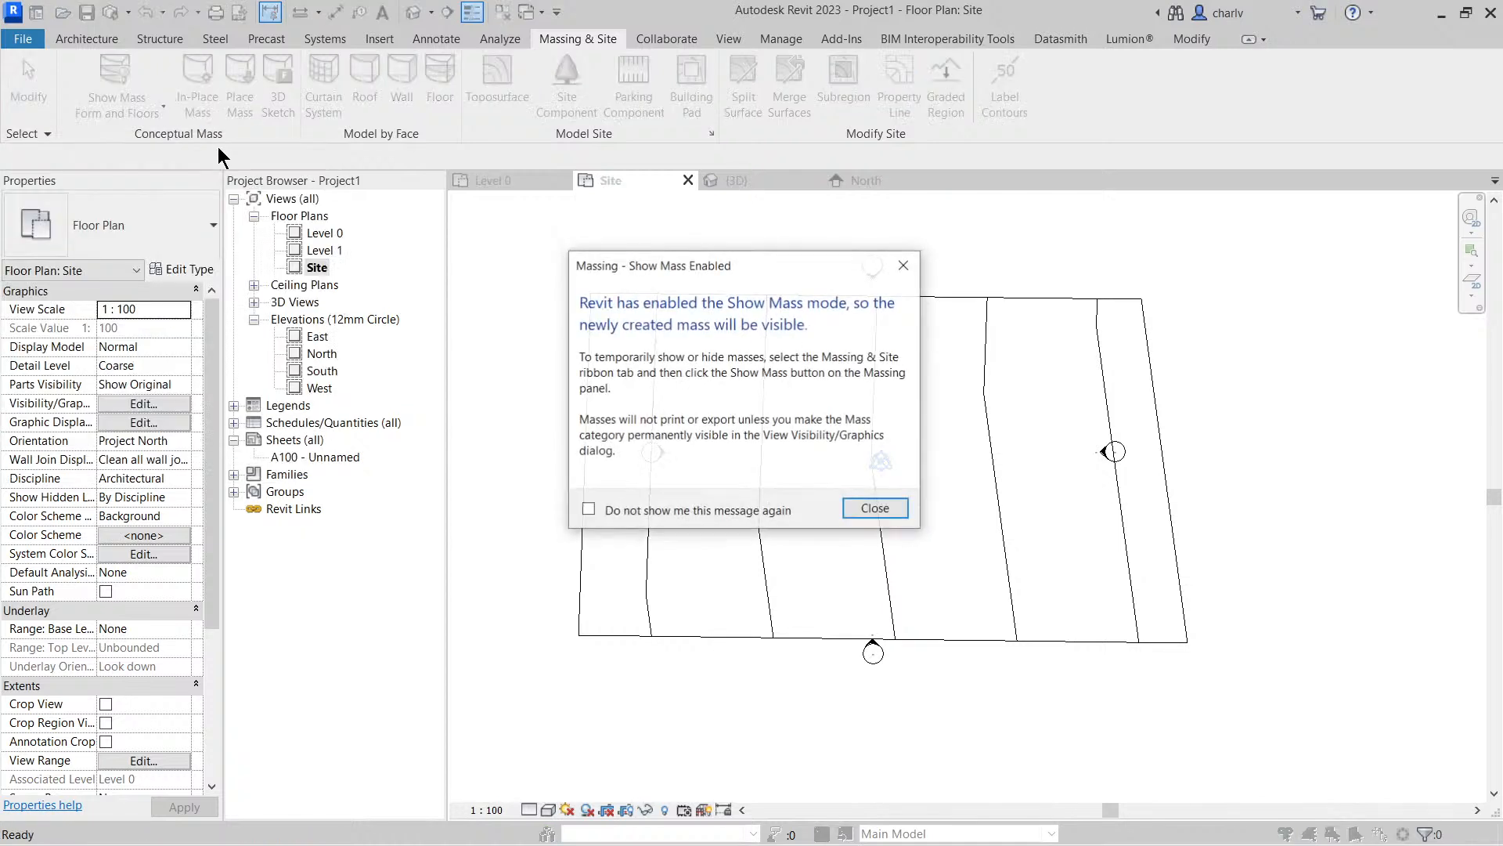
pyautogui.click(871, 511)
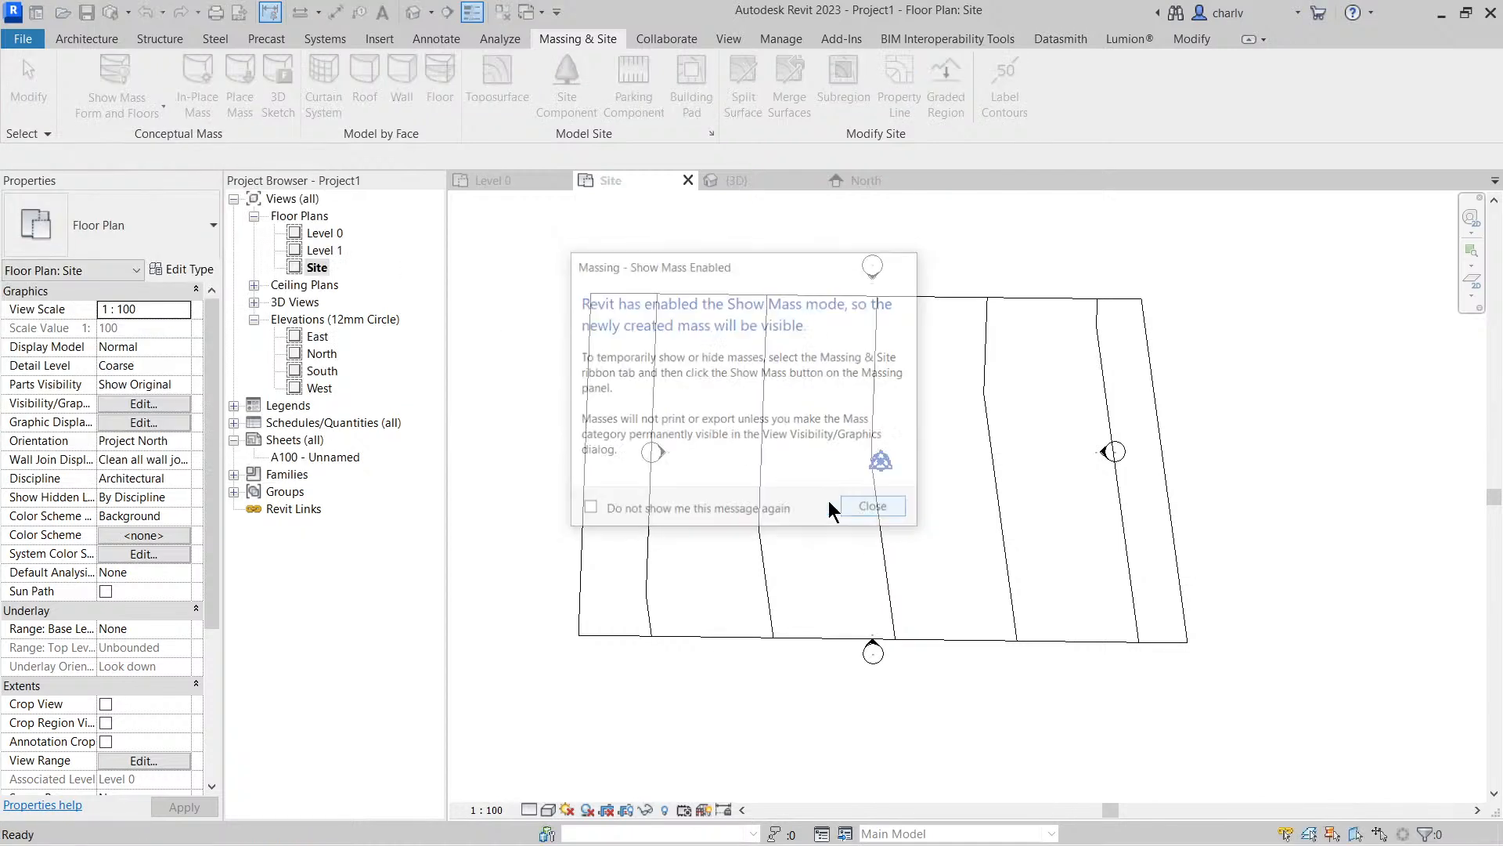
pyautogui.click(866, 358)
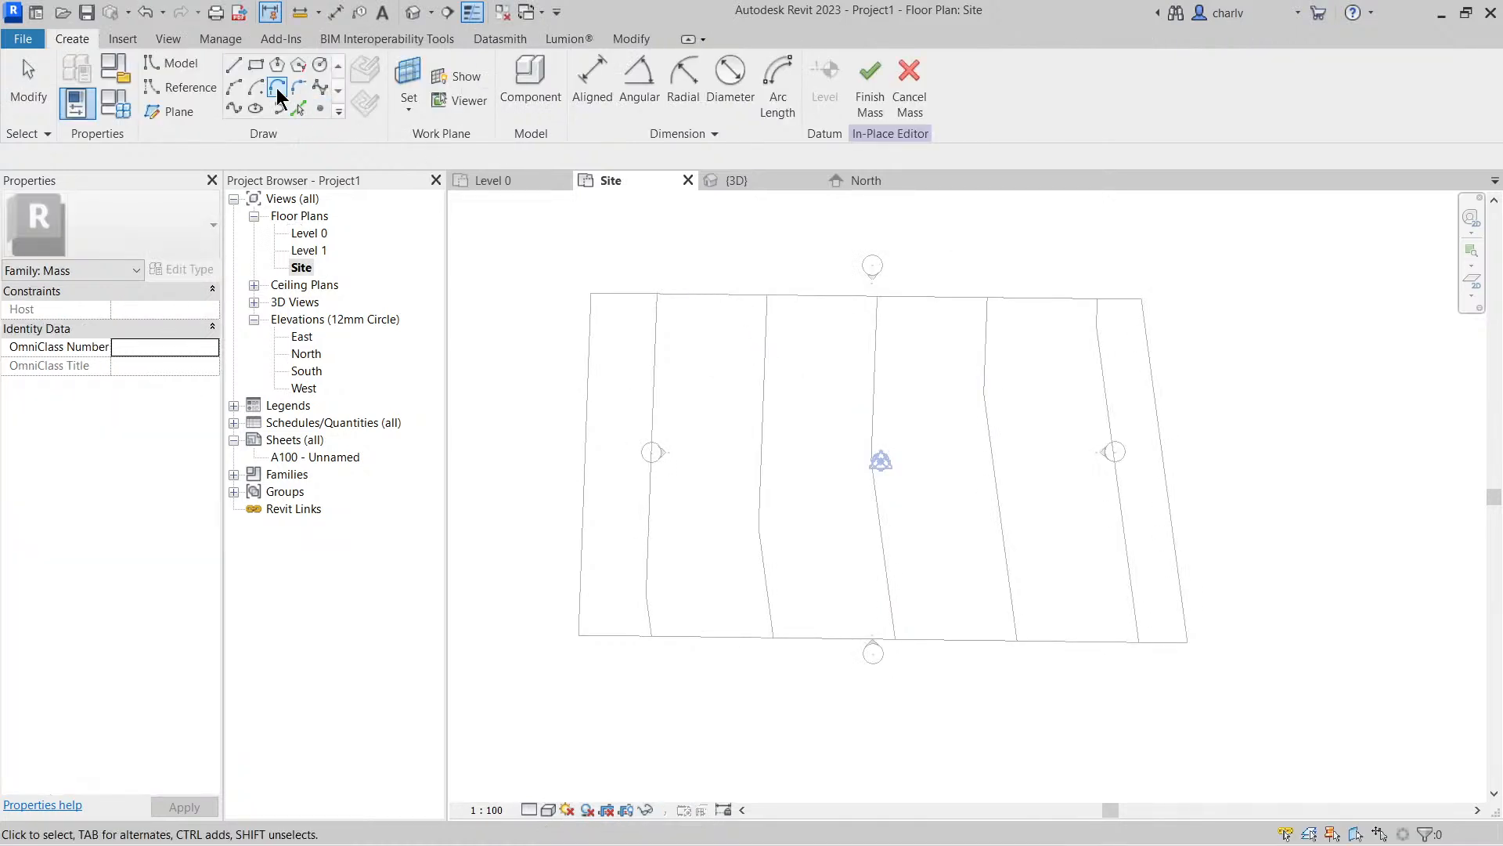
pyautogui.click(256, 65)
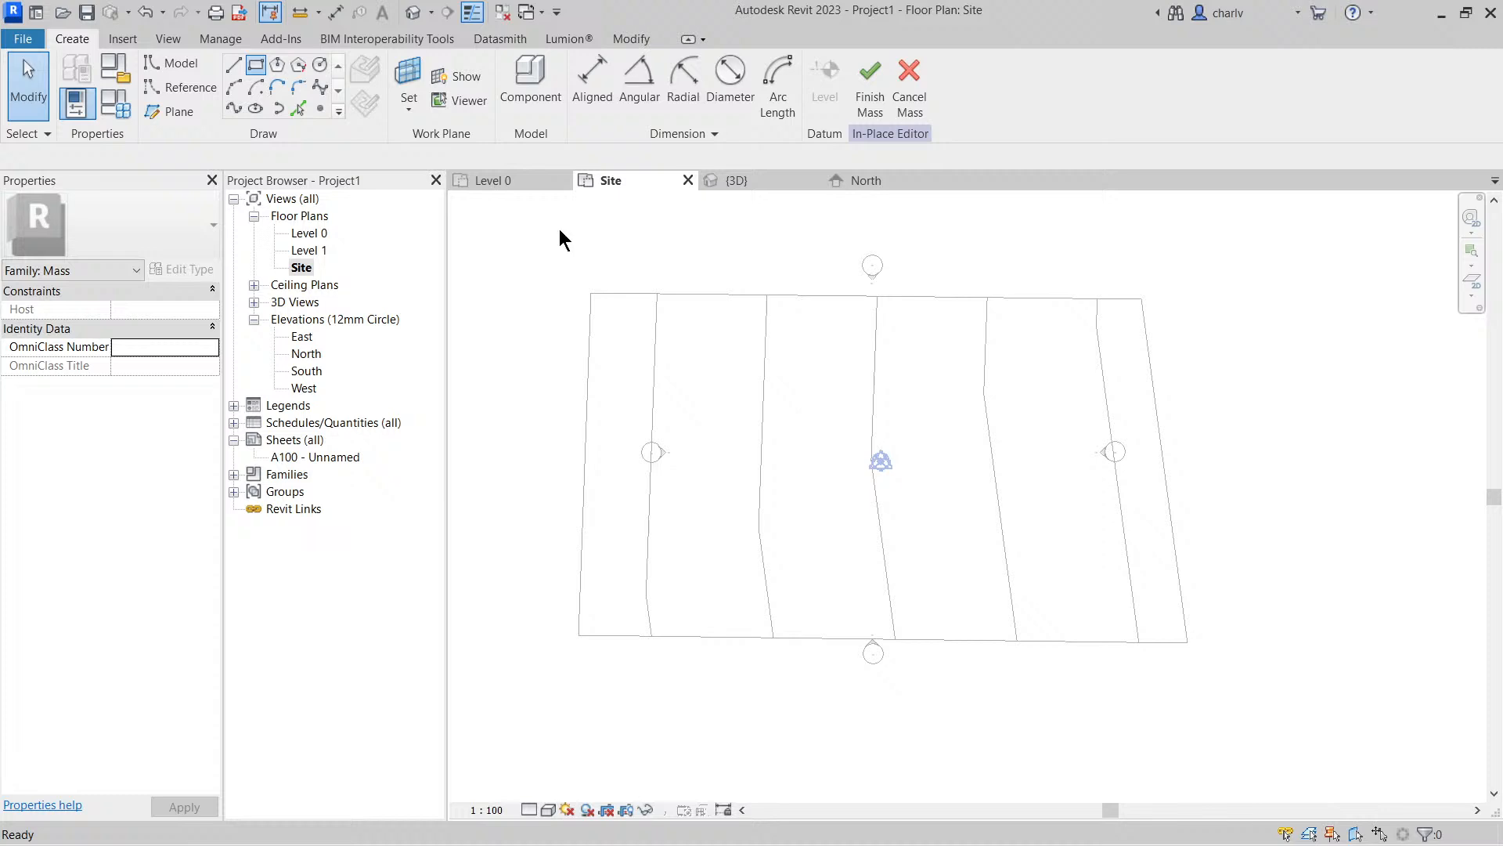
pyautogui.click(646, 329)
pyautogui.click(731, 483)
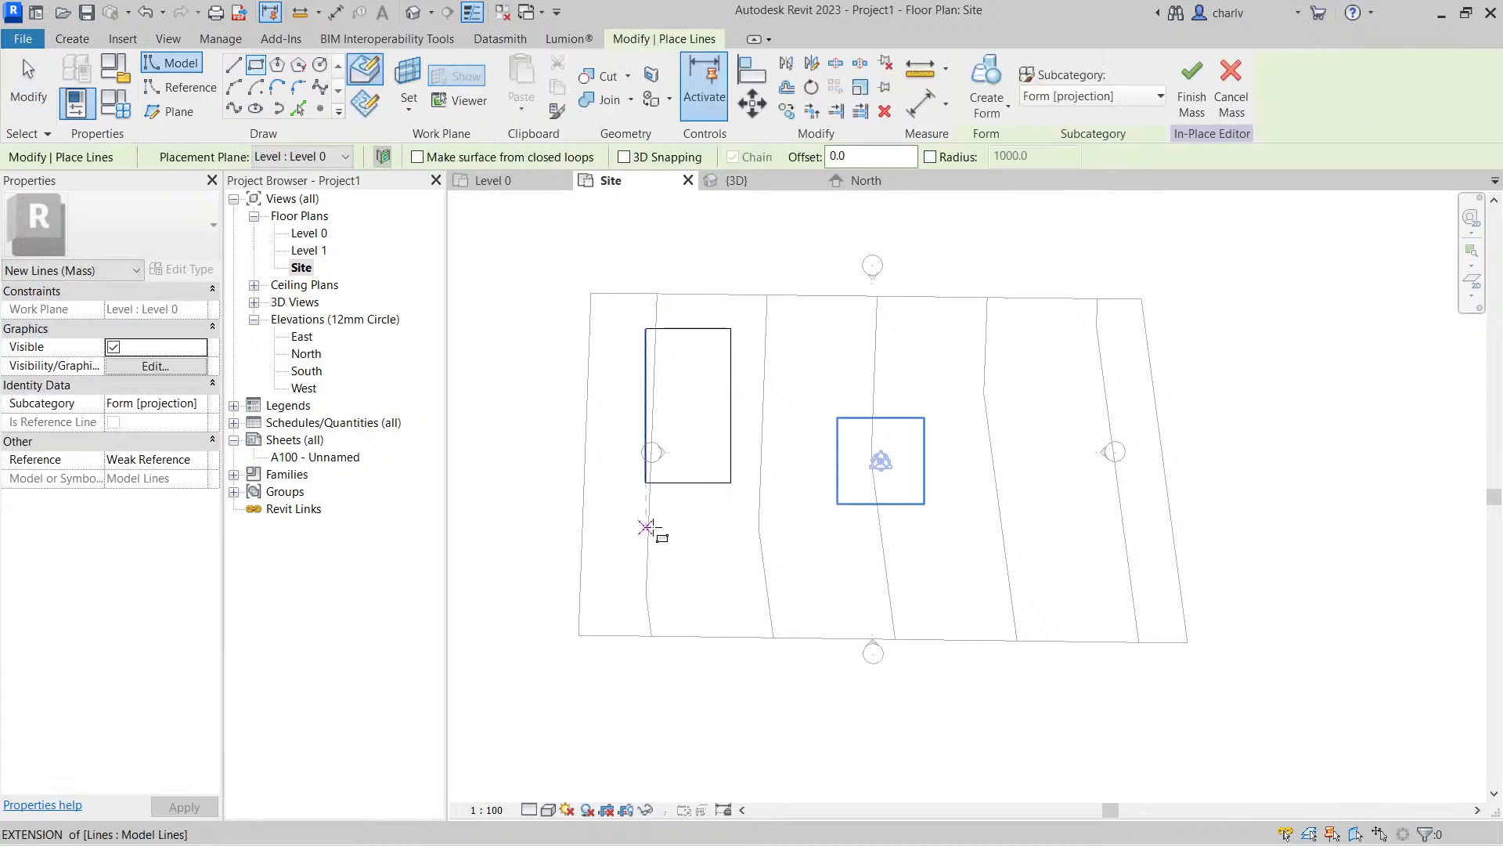
pyautogui.click(987, 86)
# In the 3D view, raise the block's top face and move its end face inward to shorten the block
pyautogui.click(413, 12)
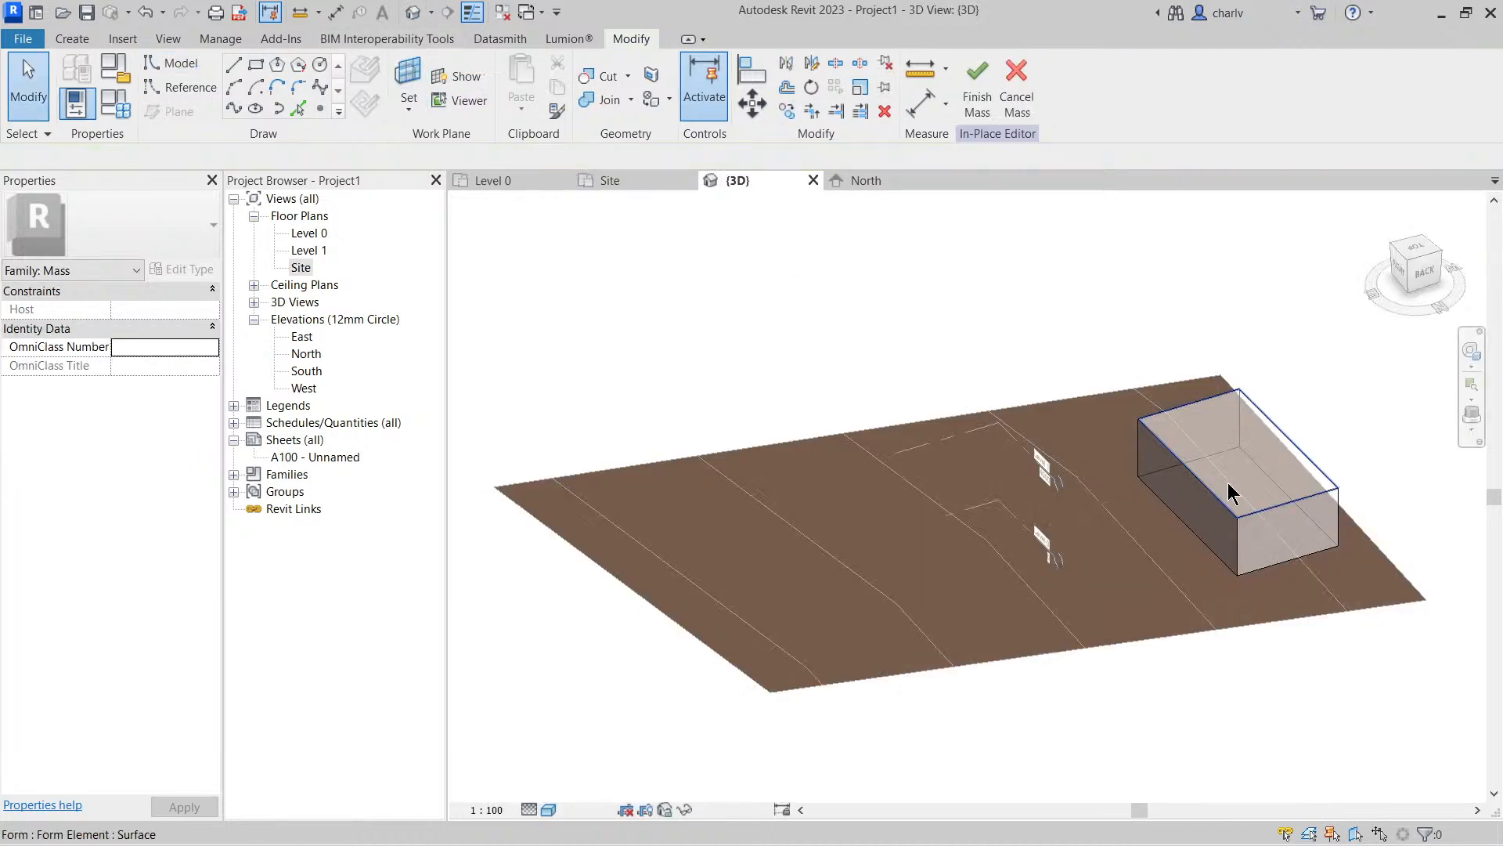
pyautogui.click(1227, 491)
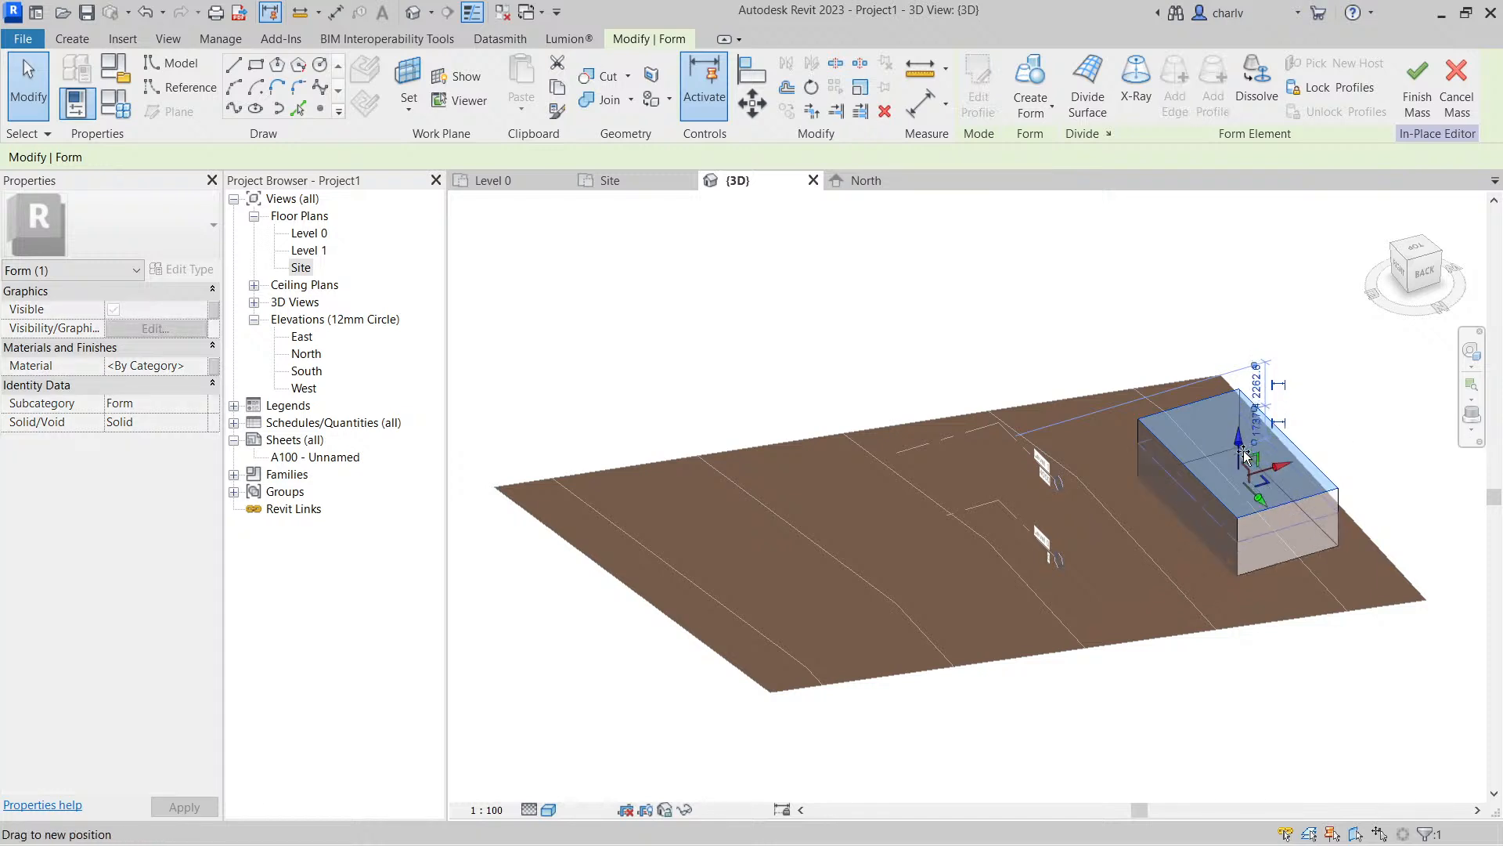
pyautogui.click(1300, 517)
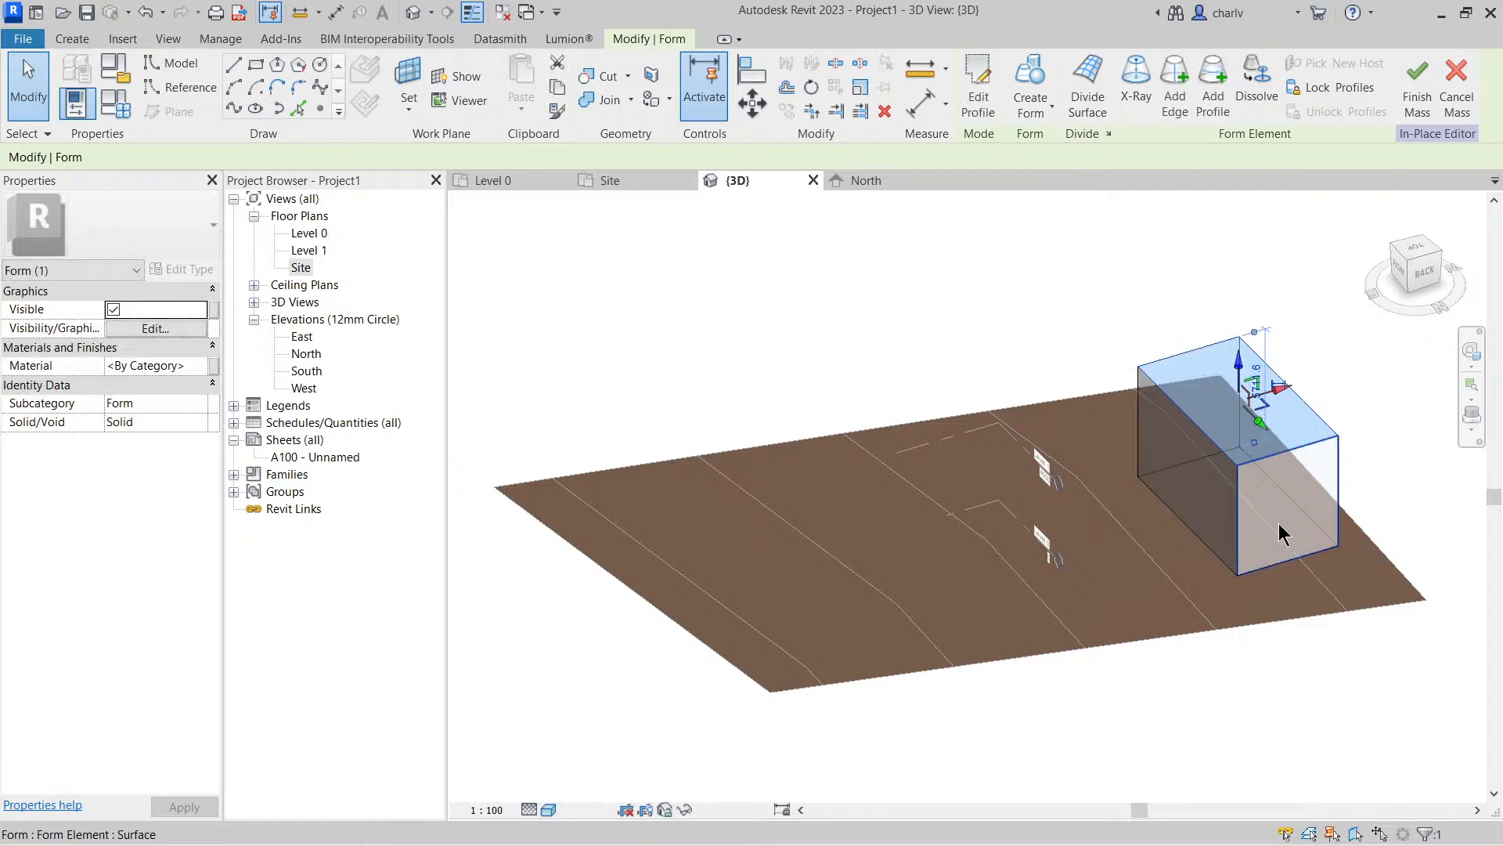
pyautogui.moveTo(1304, 526); pyautogui.dragTo(1261, 485)
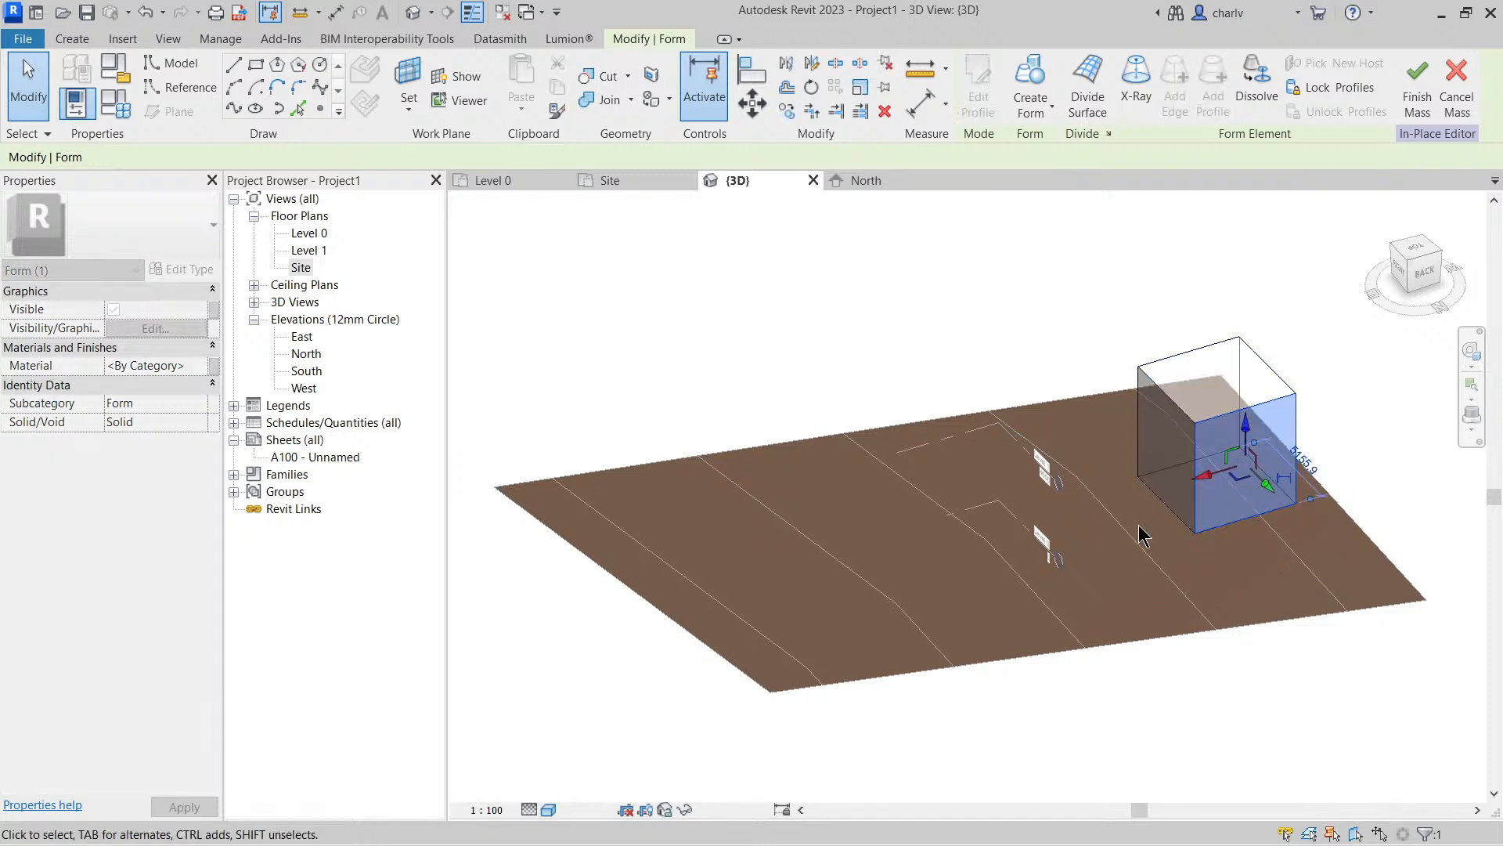
pyautogui.click(1015, 338)
# Lower one long top edge of the block to give it a sloping roof, and clear the selection
pyautogui.scroll(1, 1018, 338)
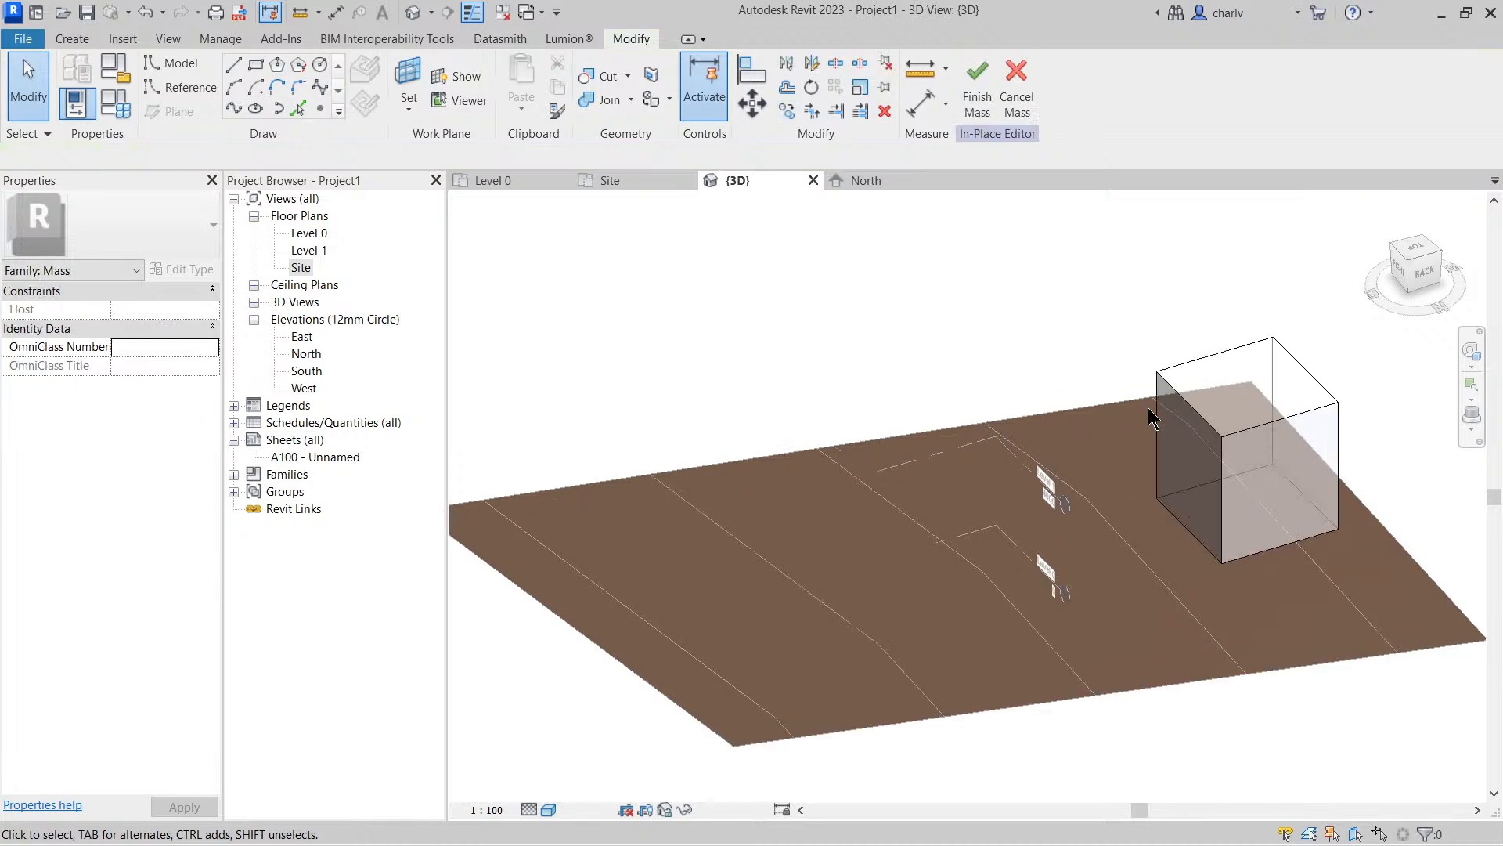
pyautogui.click(1191, 403)
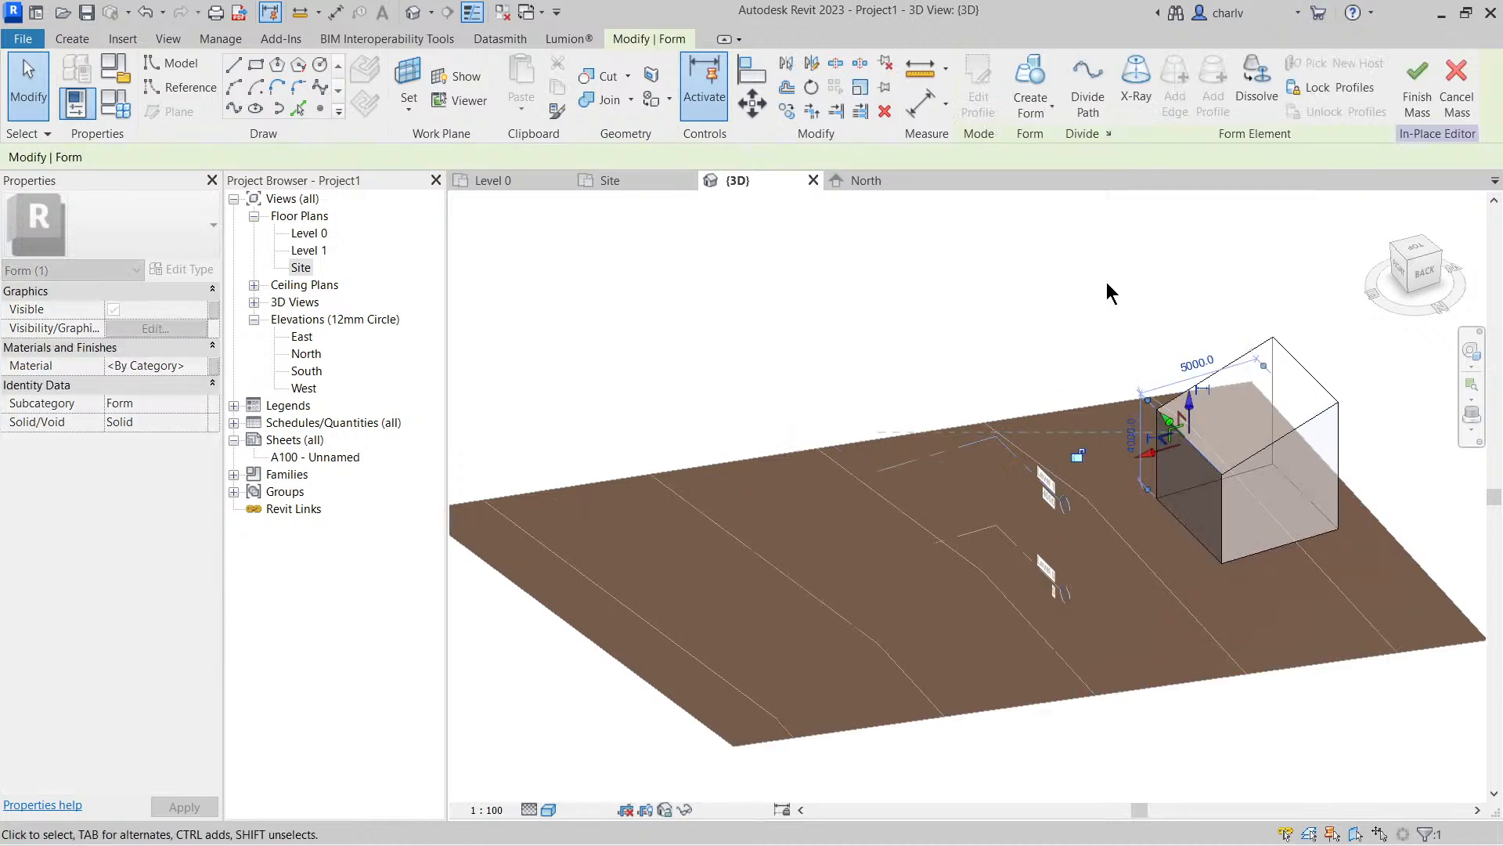
pyautogui.click(1107, 302)
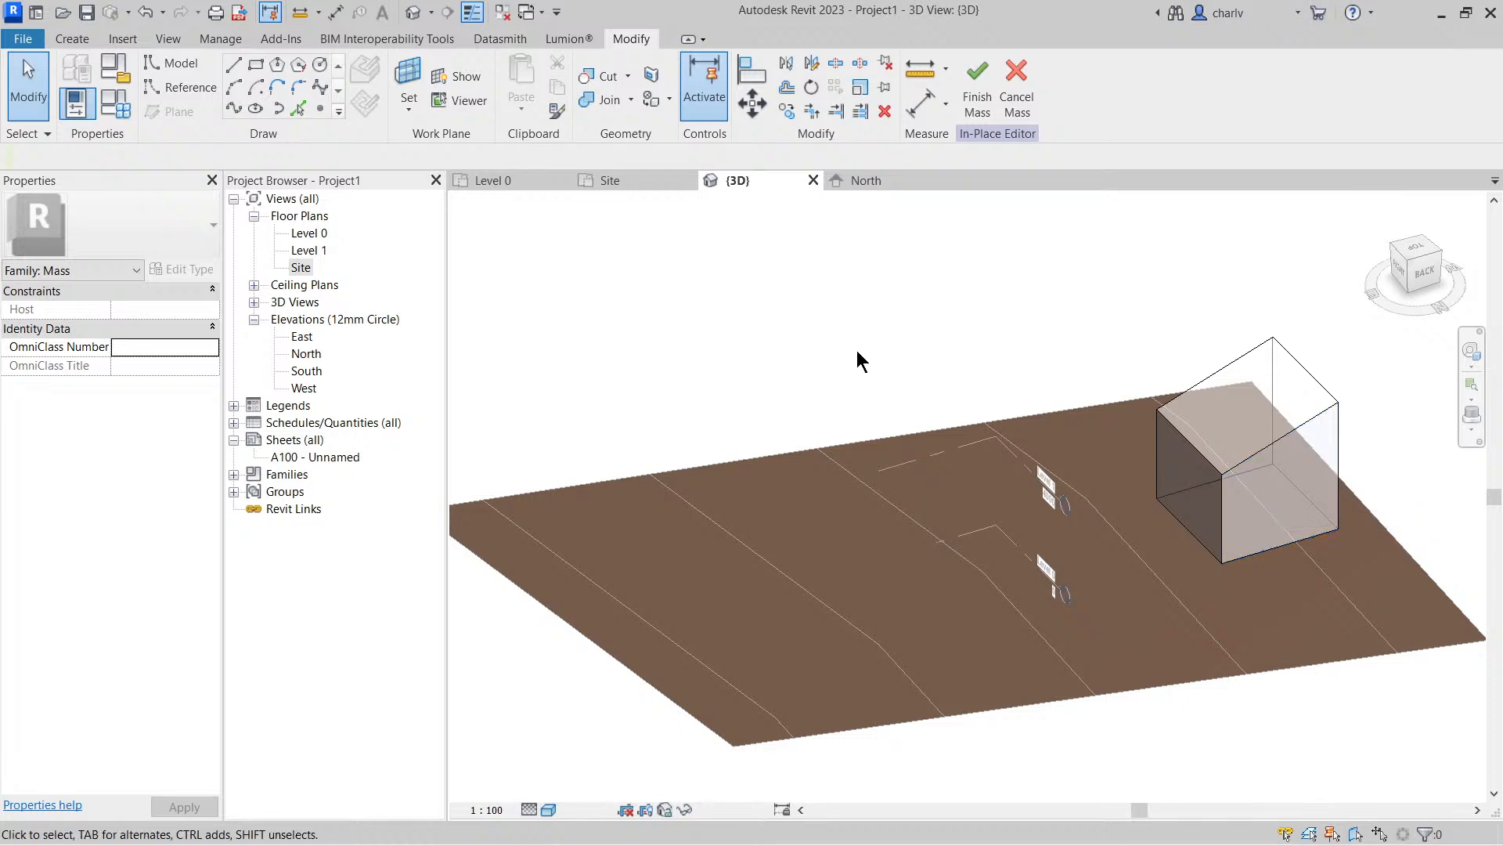
# Finish the in-place mass and load the Mass_Cylinder family from the UK library's Mass folder
pyautogui.click(977, 83)
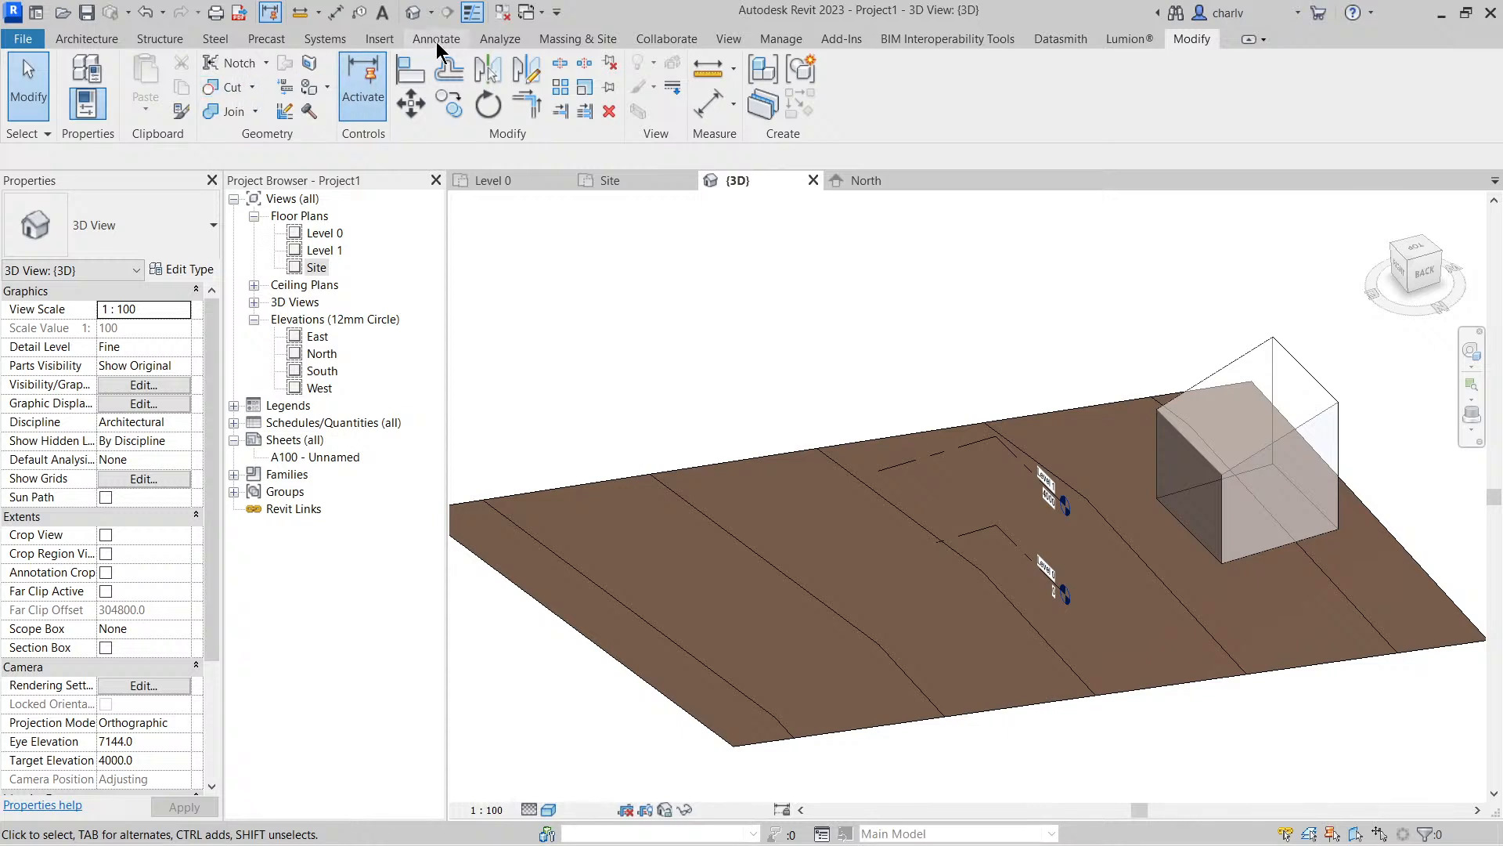
pyautogui.click(572, 39)
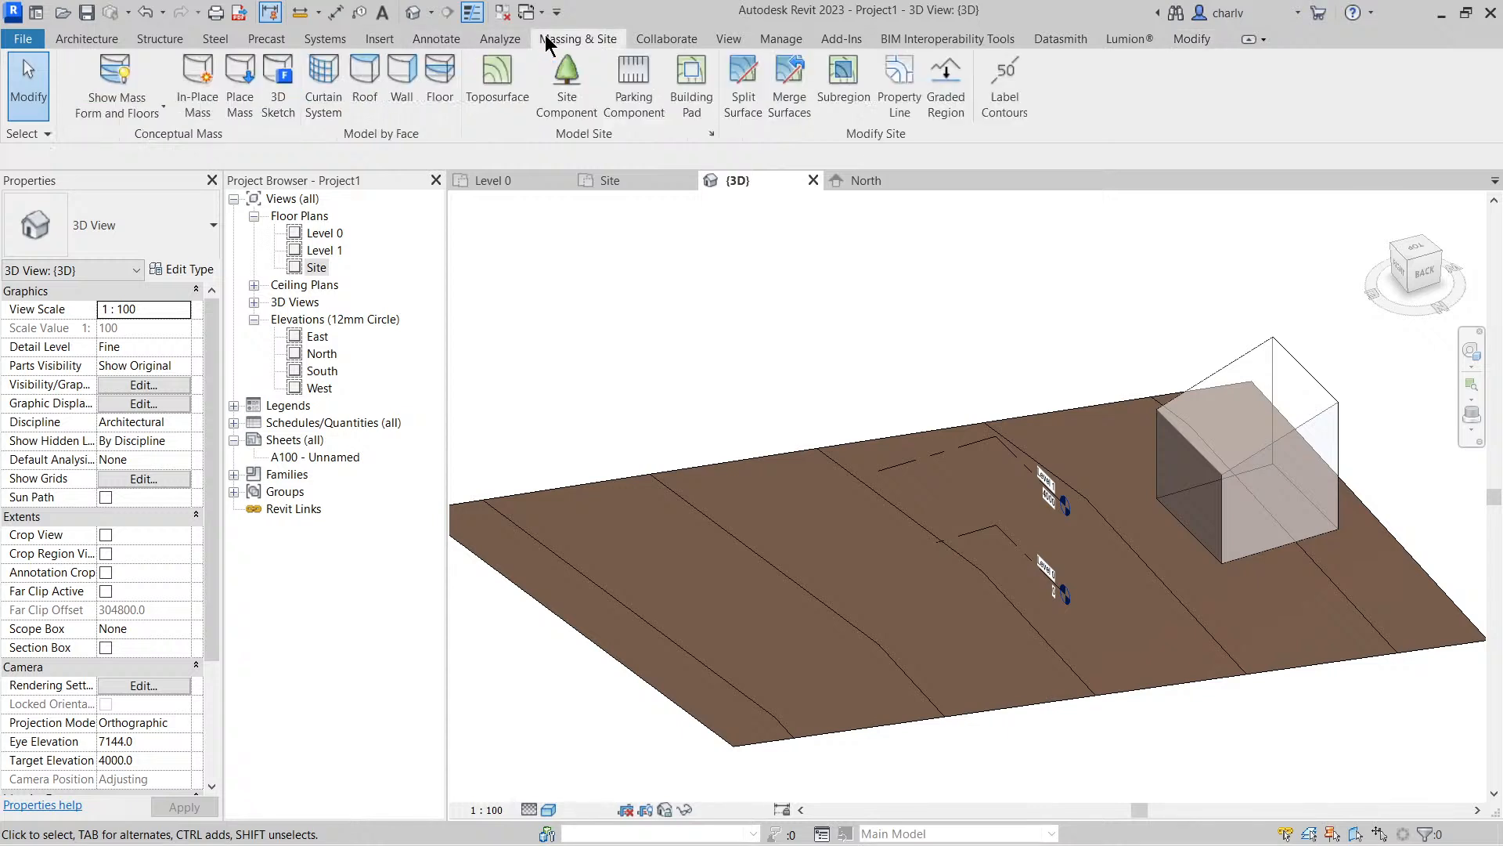
pyautogui.click(239, 110)
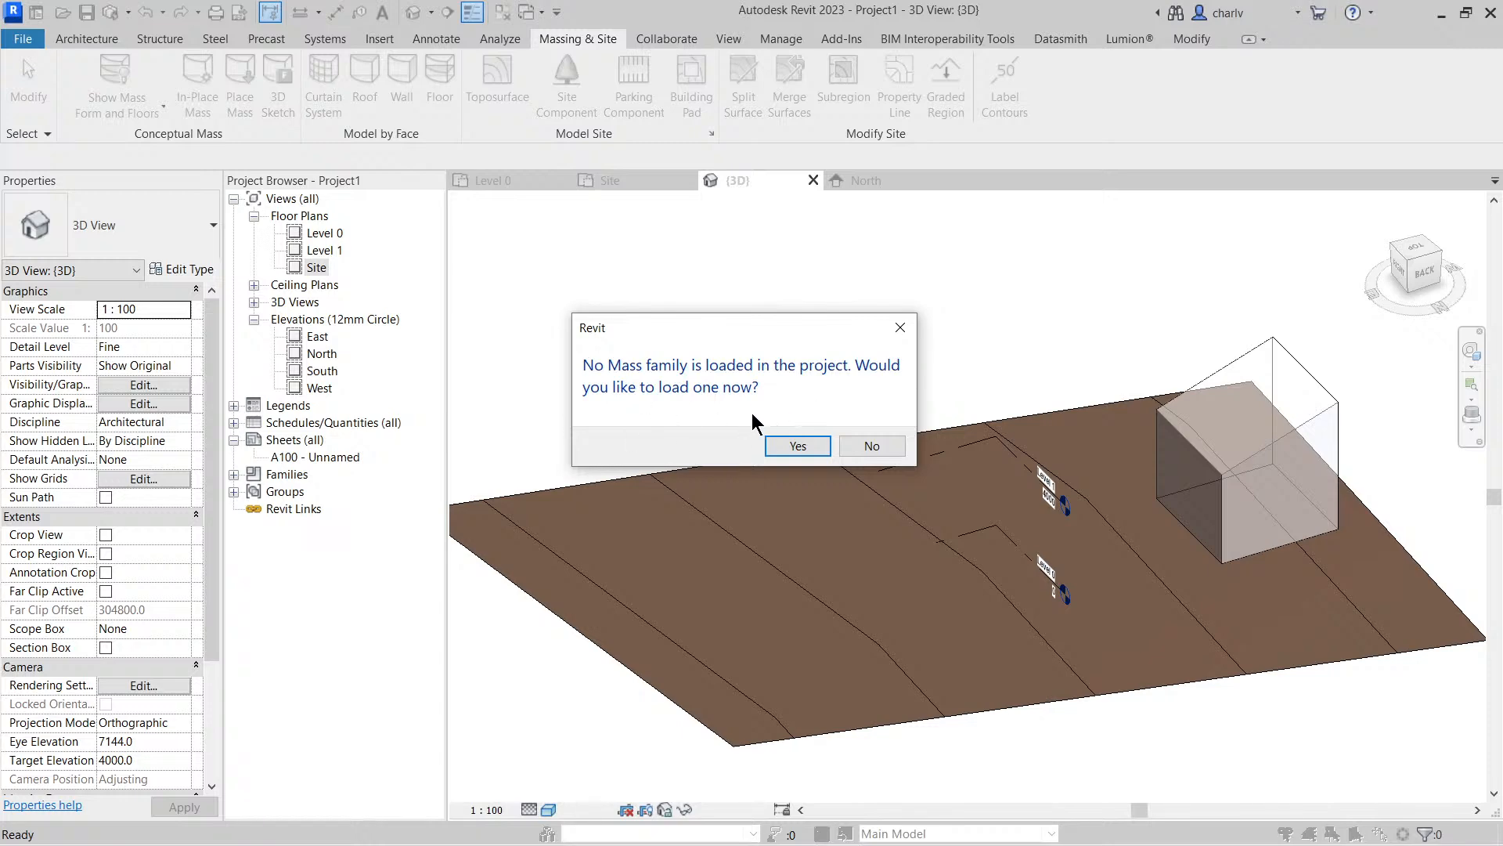
pyautogui.click(797, 446)
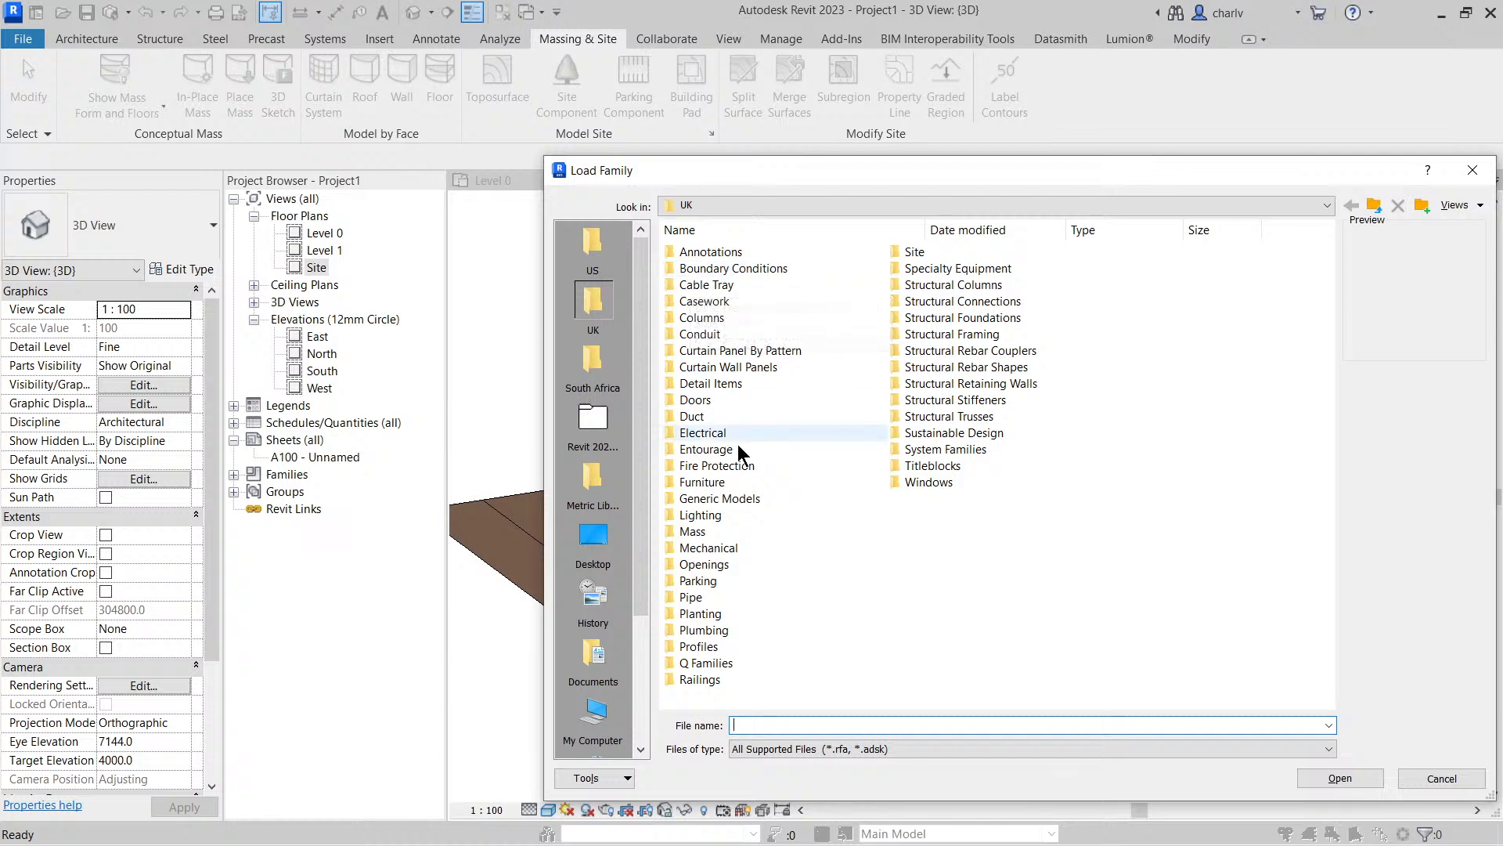
pyautogui.doubleClick(697, 532)
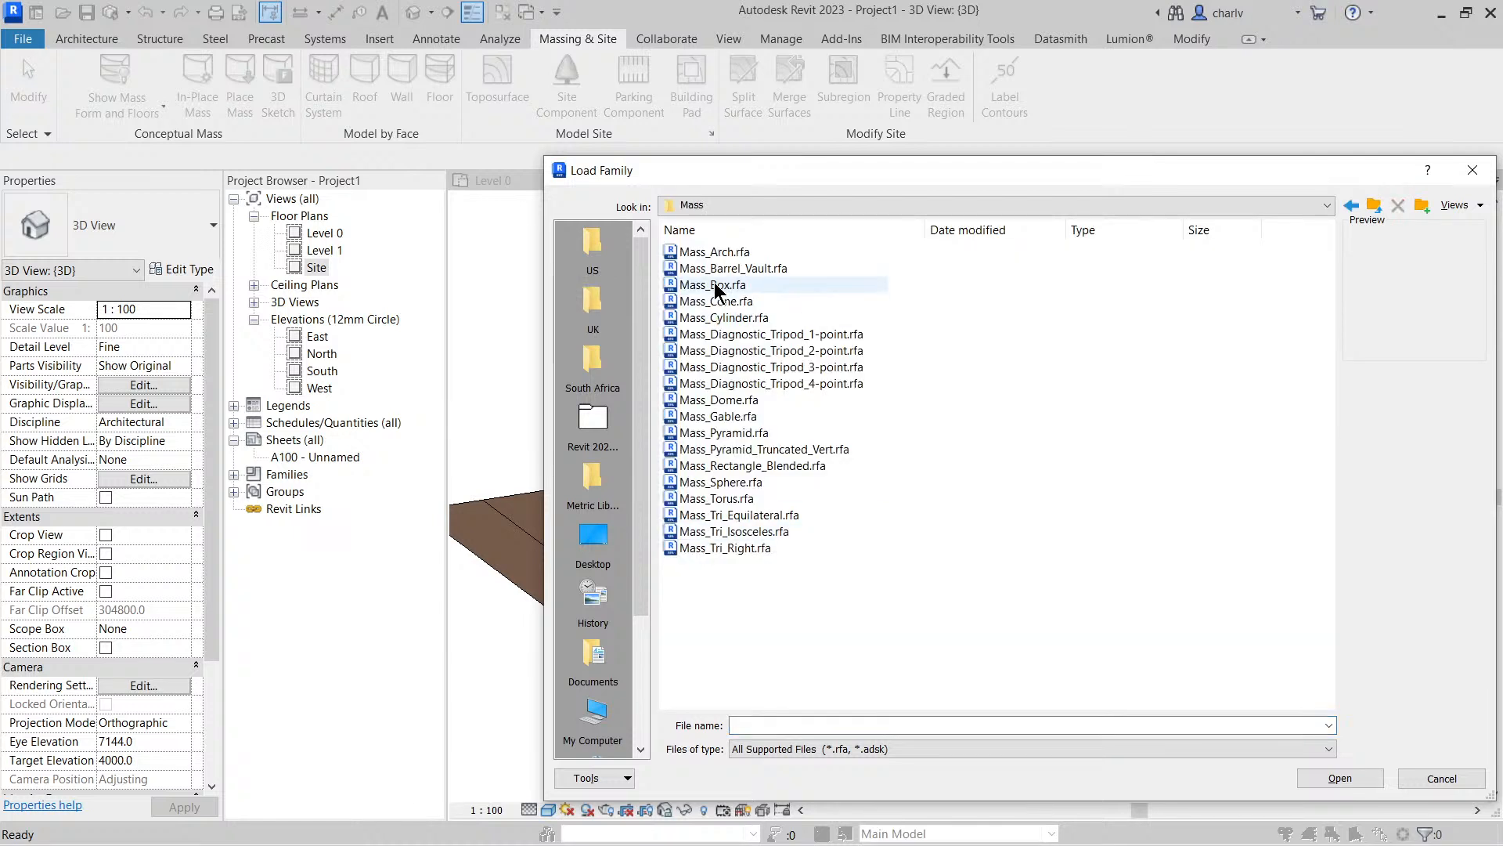
pyautogui.click(716, 257)
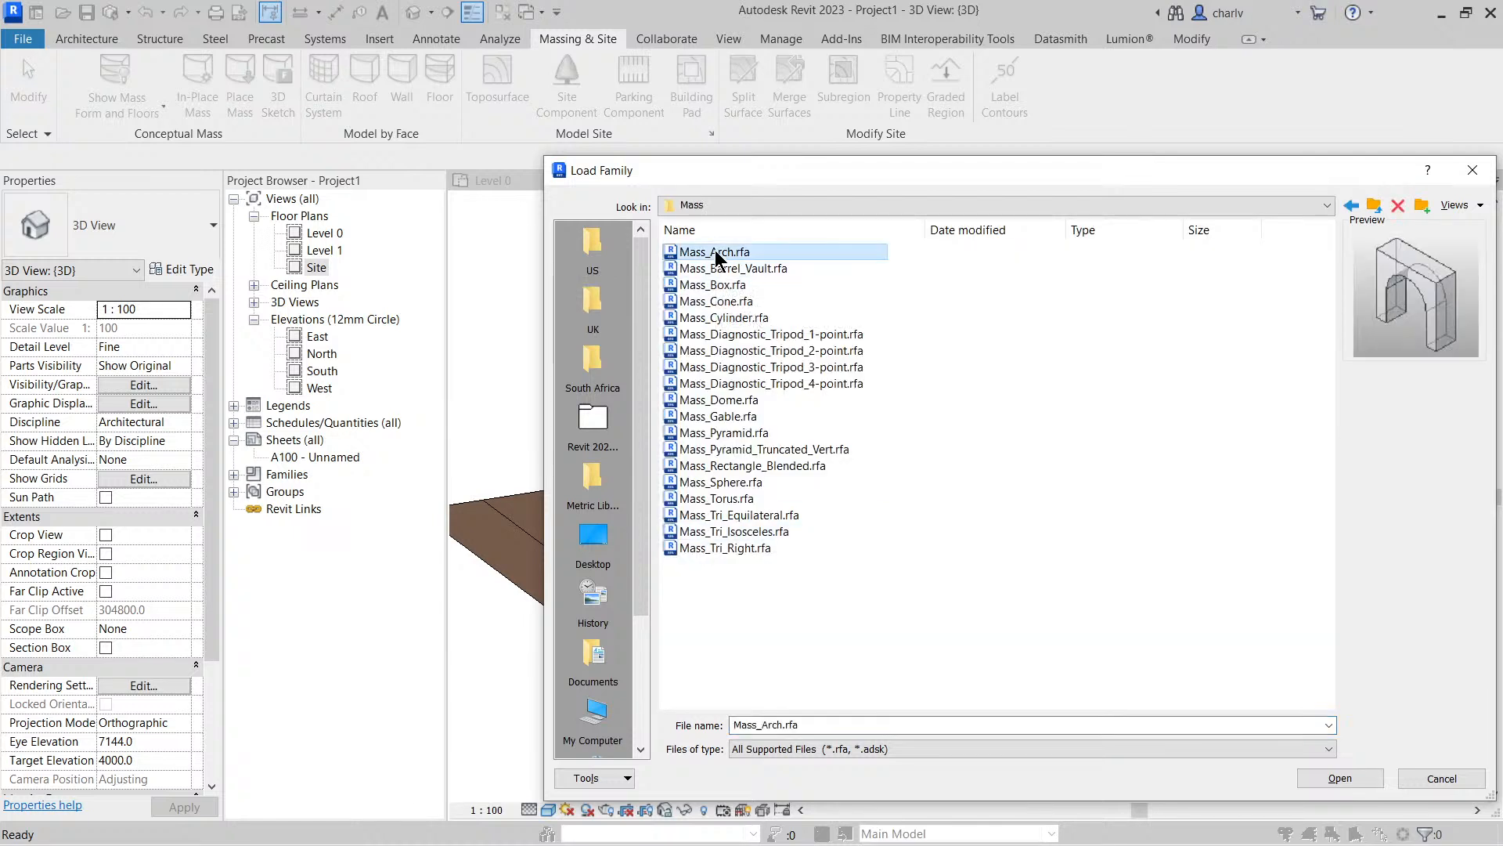
pyautogui.click(728, 317)
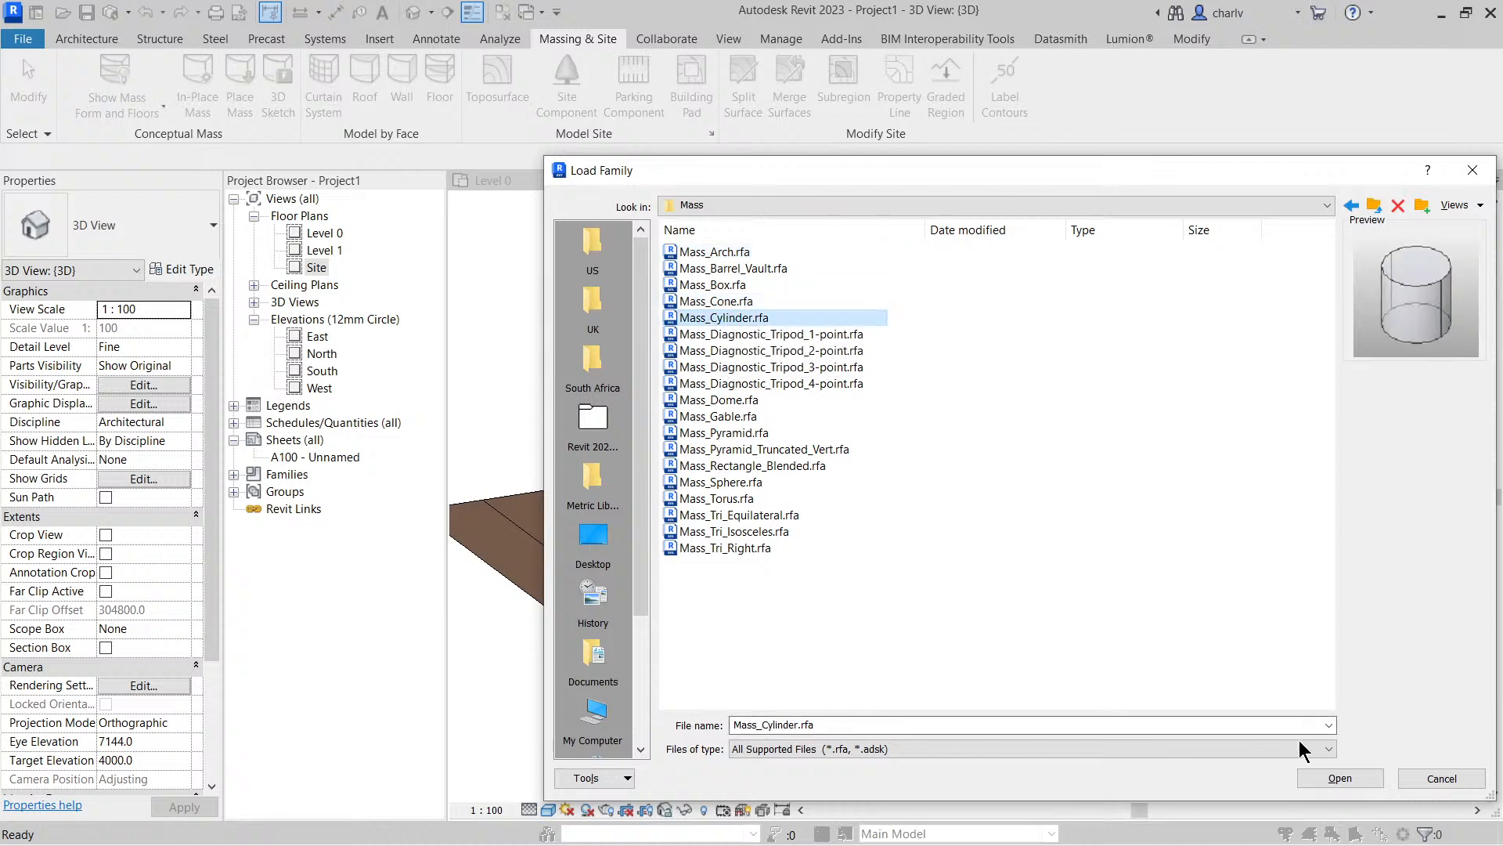
pyautogui.click(1339, 778)
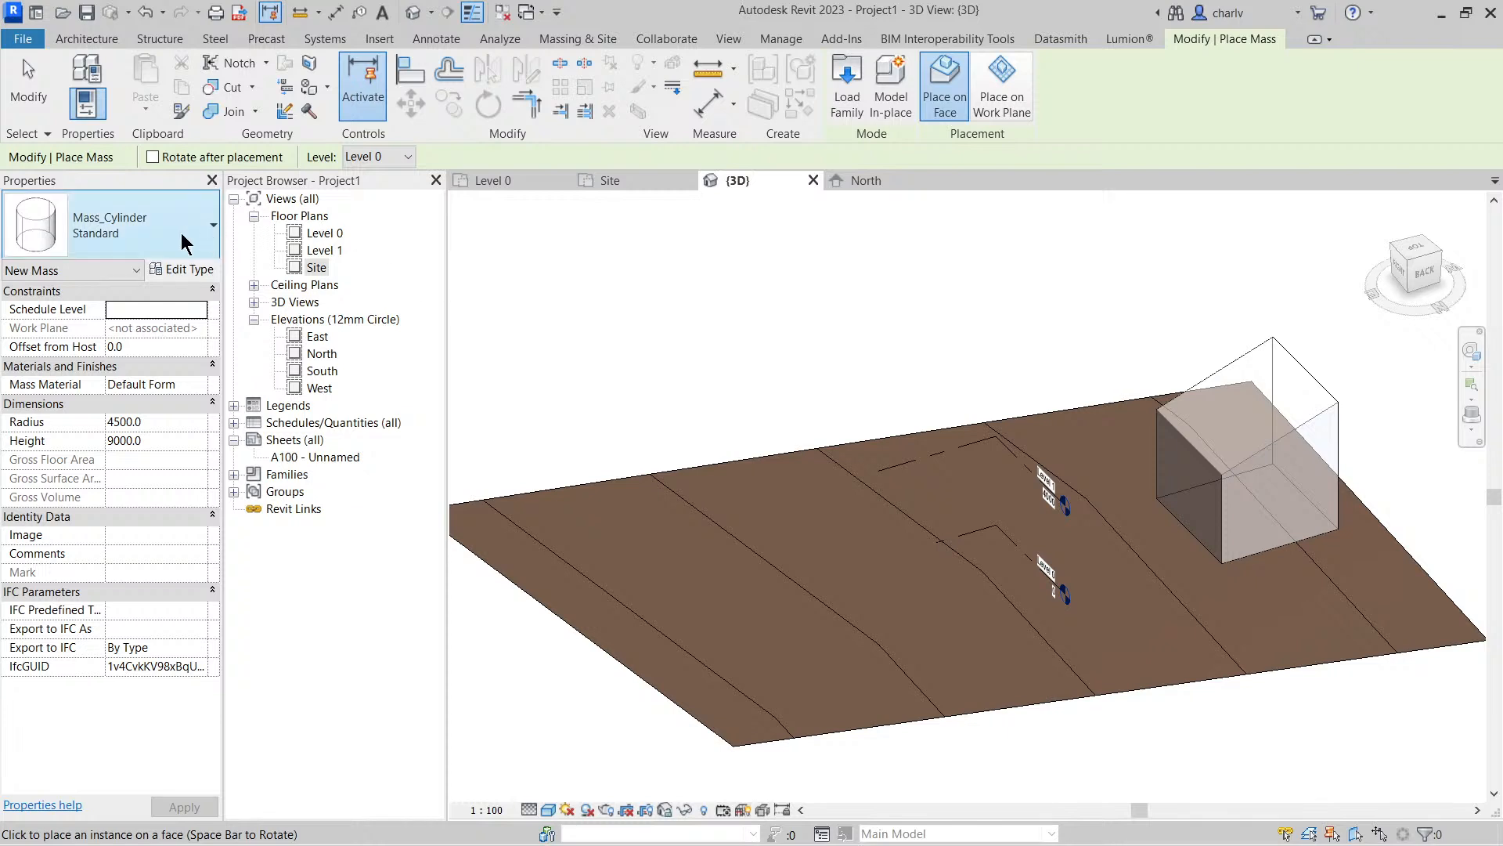
# In the Site plan, place the cylinder mass on the Level 0 work plane in the northeast part of the site and reduce its radius to about 3029 mm
pyautogui.doubleClick(317, 268)
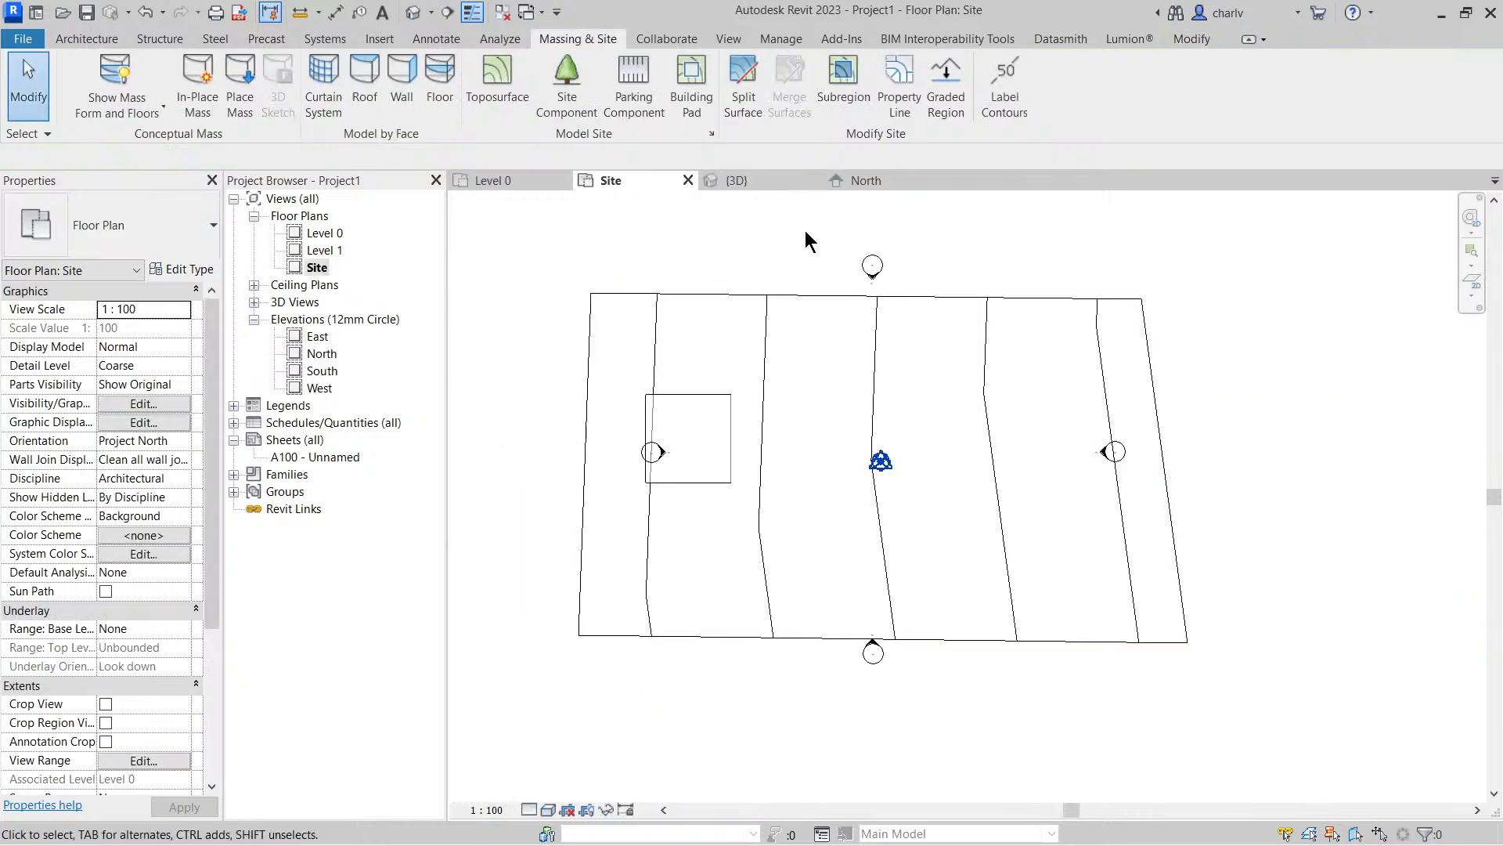
pyautogui.click(236, 101)
pyautogui.click(1002, 90)
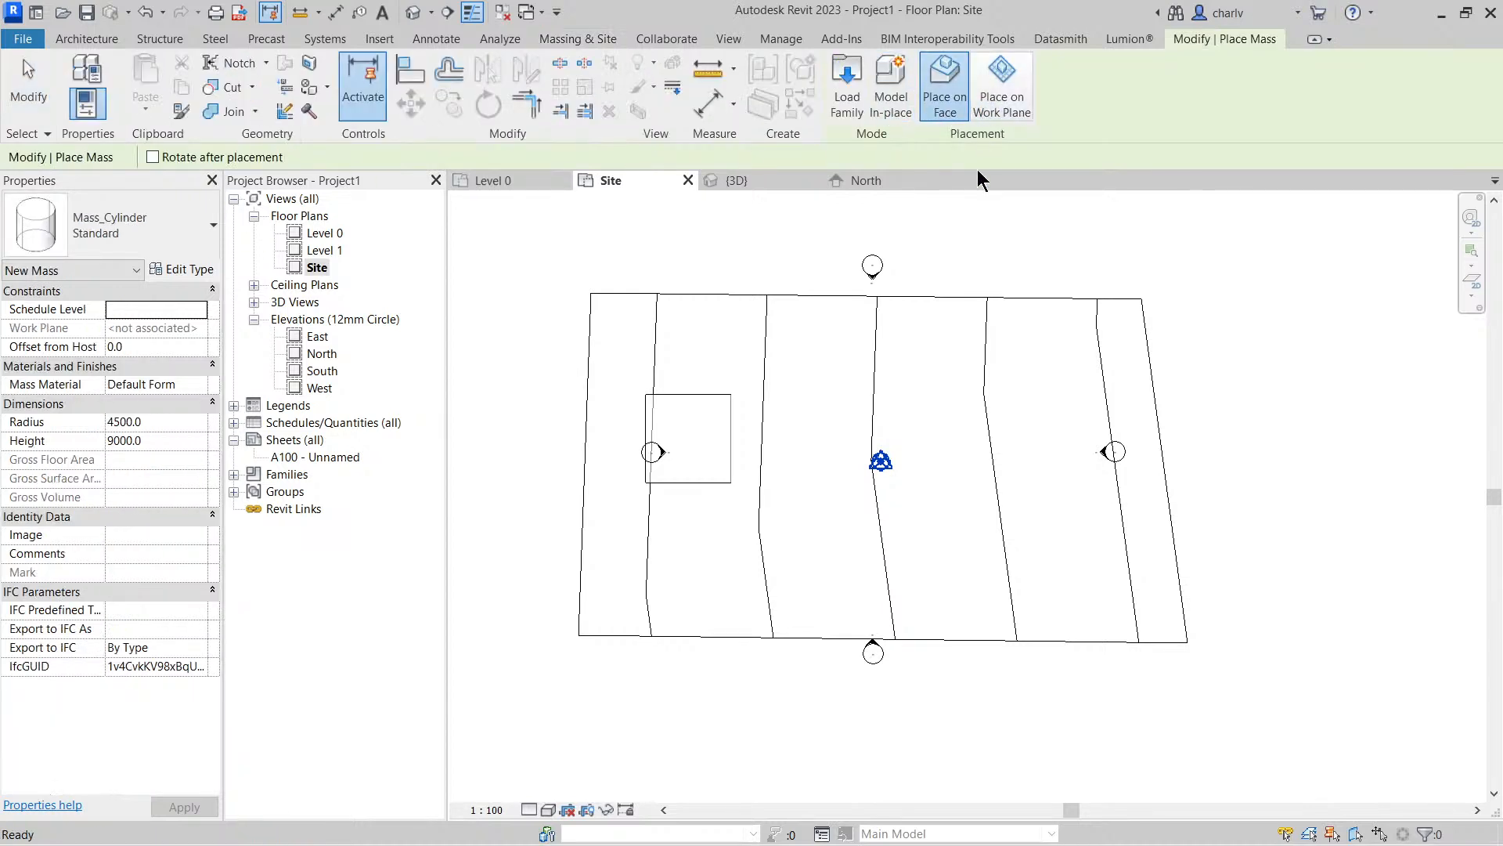
pyautogui.click(1013, 393)
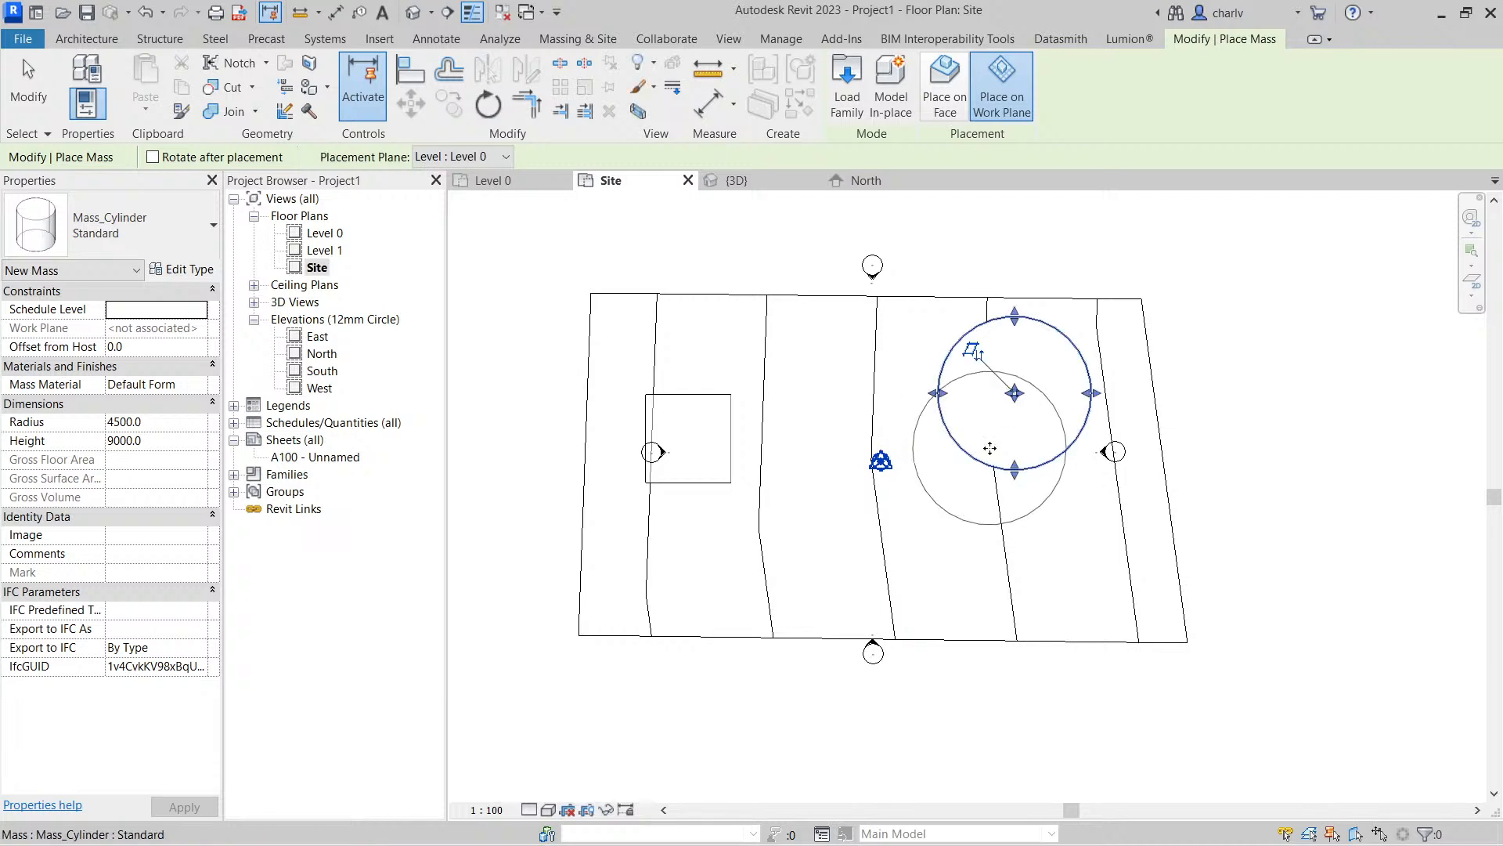
pyautogui.moveTo(1013, 393); pyautogui.dragTo(963, 401)
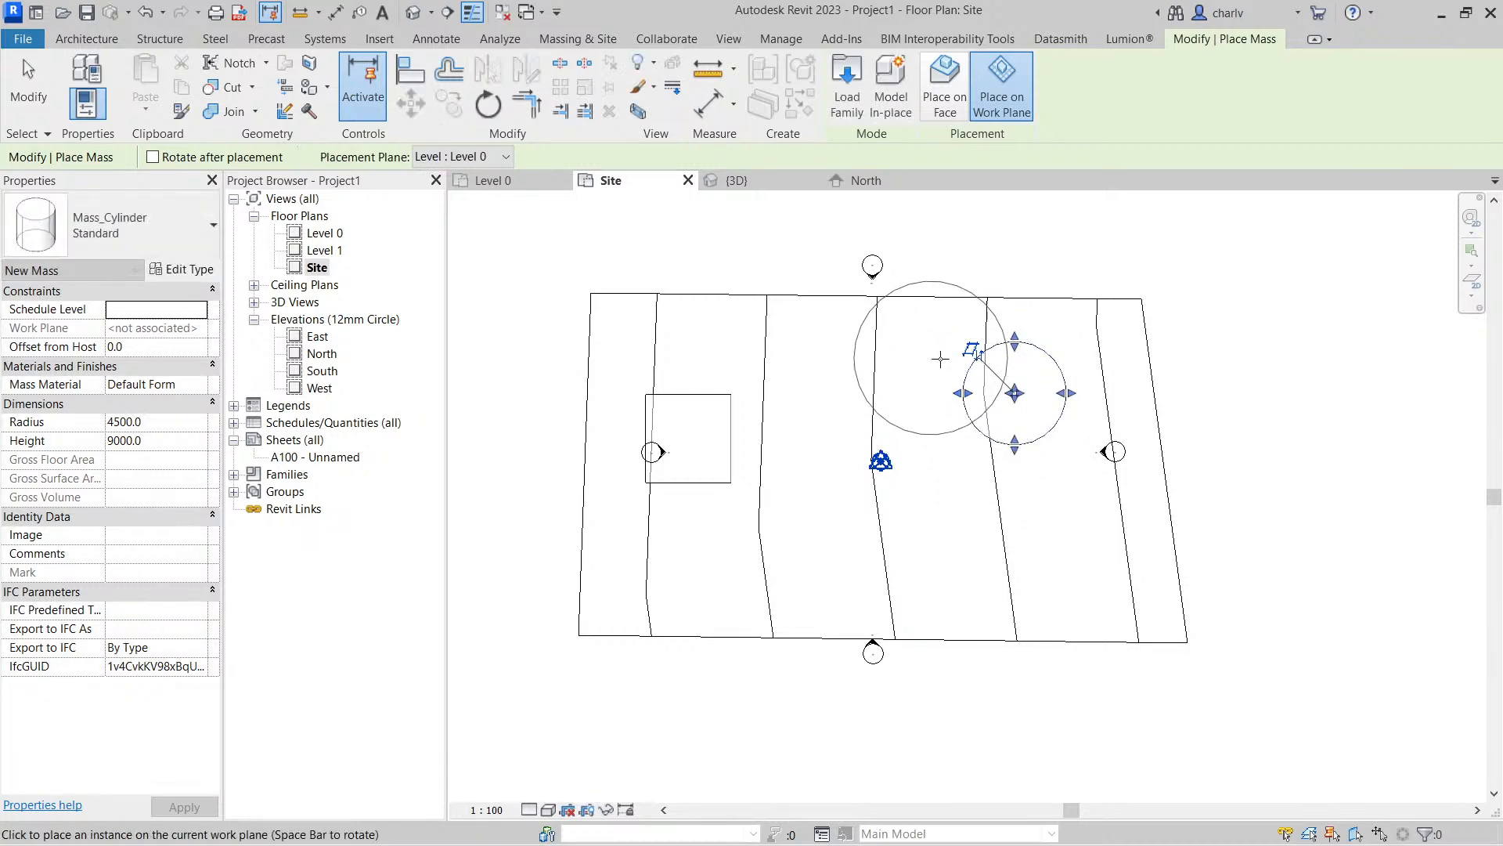
# End mass placement and examine the cylinder's offset from host in the 3D view
pyautogui.click(415, 13)
pyautogui.press('Escape')
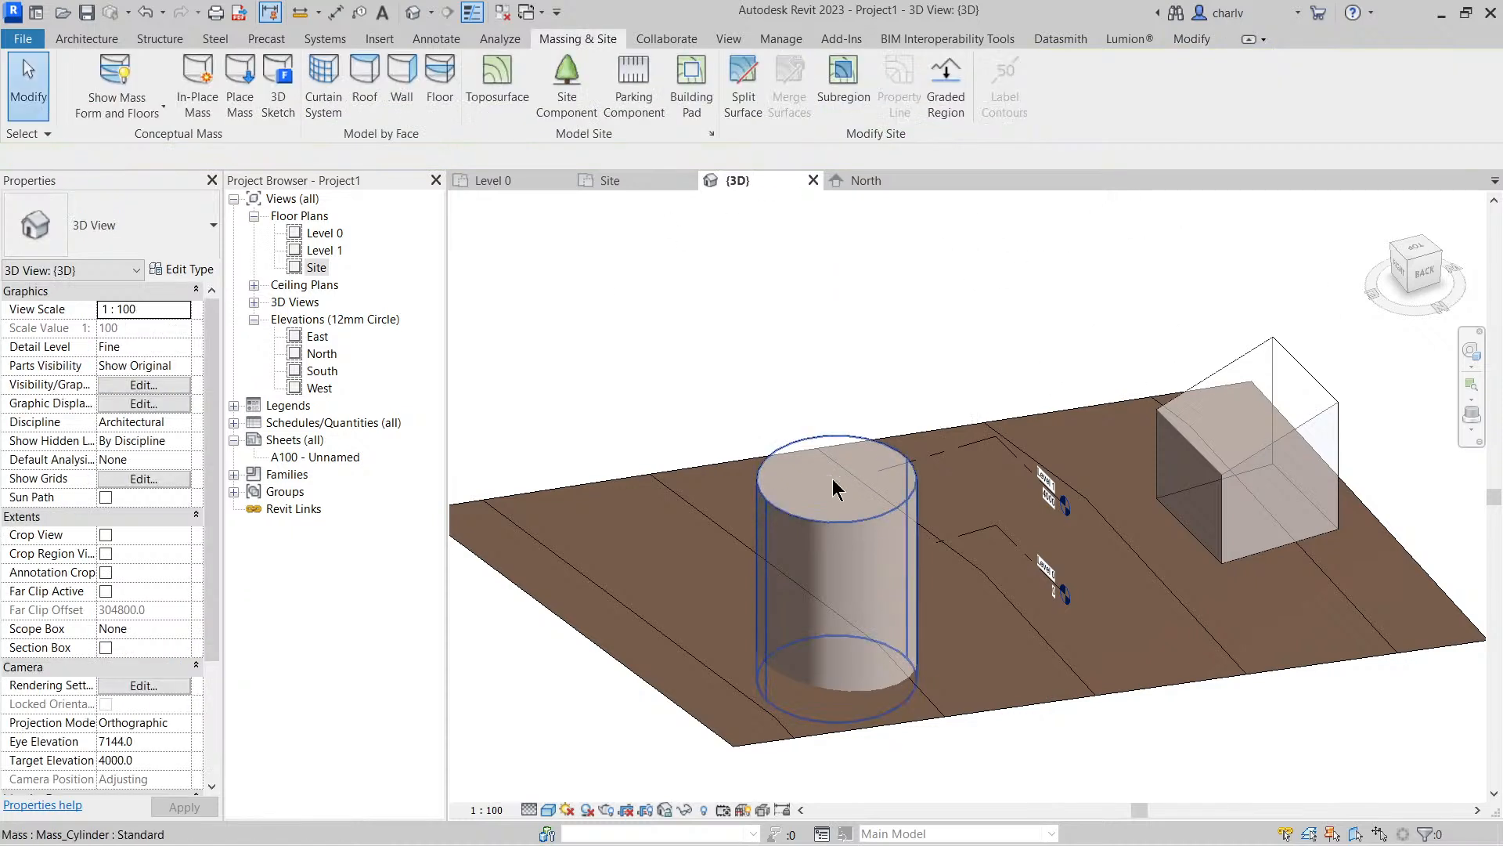
pyautogui.moveTo(829, 437); pyautogui.dragTo(754, 297, button='middle')
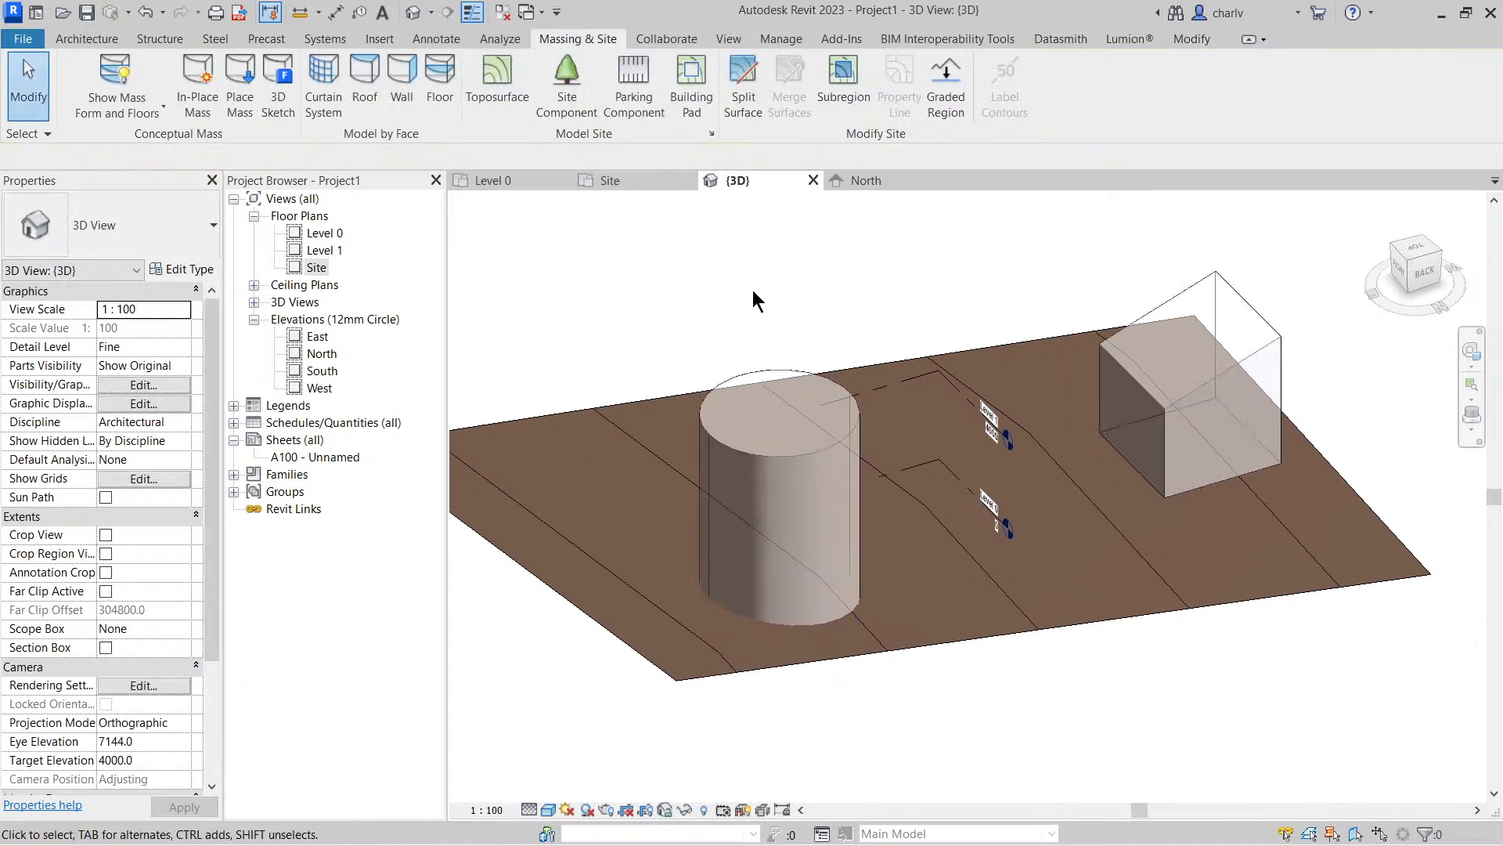
pyautogui.click(798, 423)
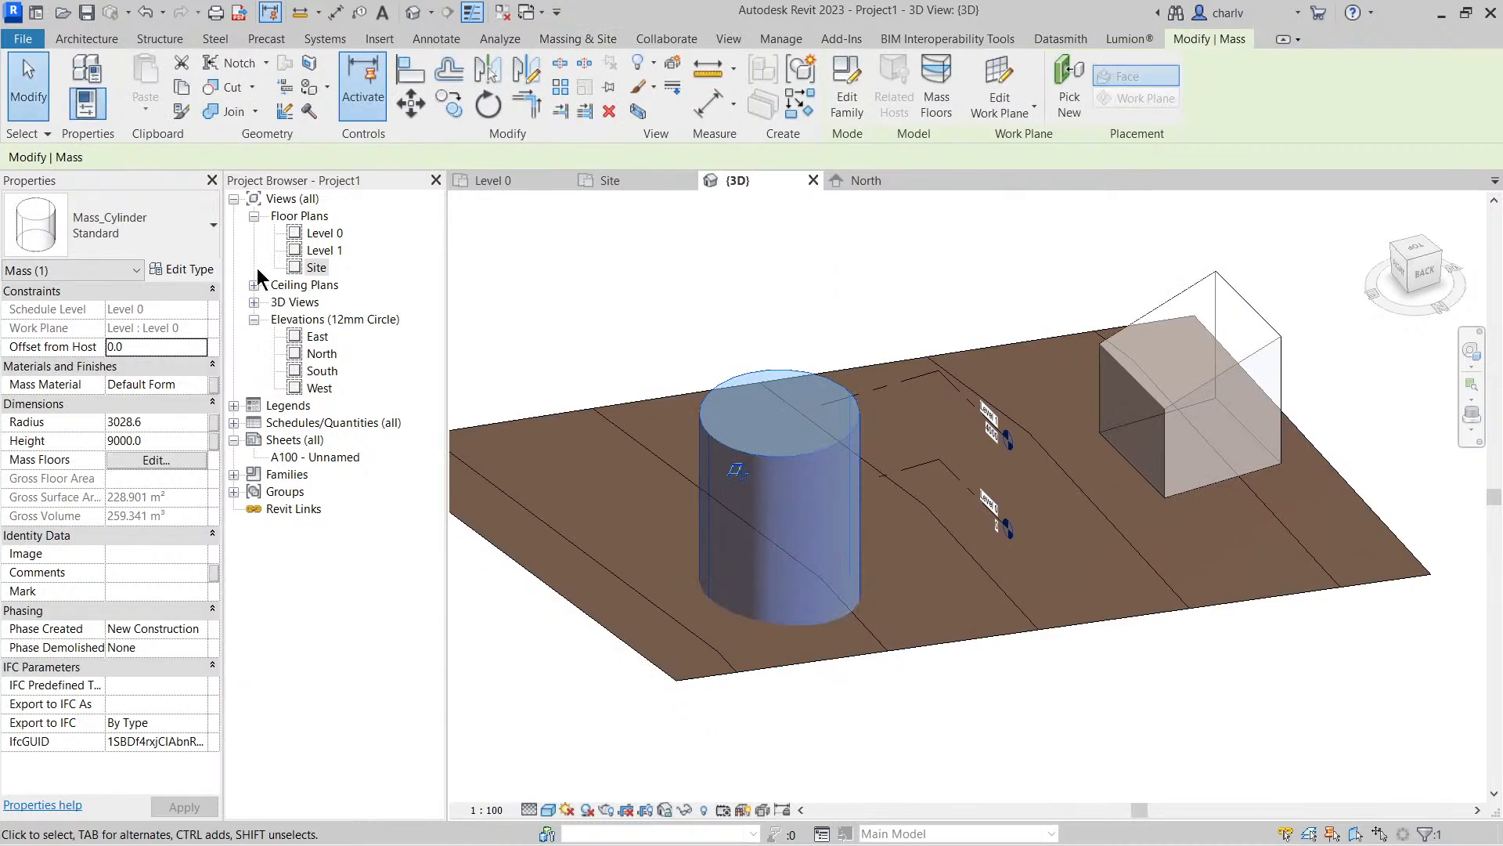
pyautogui.click(127, 345)
pyautogui.moveTo(140, 349); pyautogui.dragTo(110, 346)
pyautogui.click(539, 322)
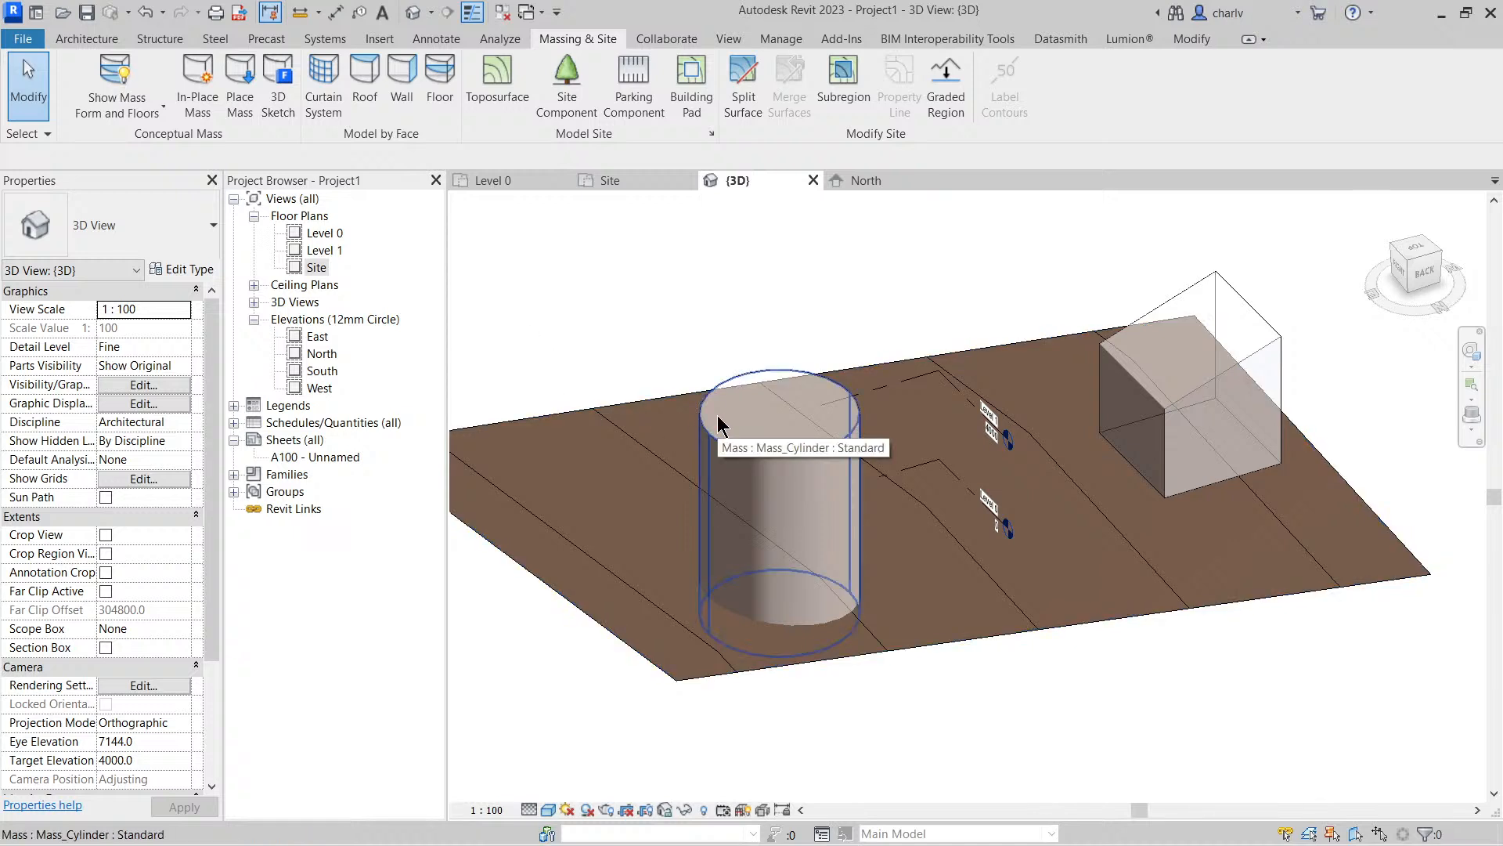
# In the North elevation, draw a new level above Level 1 at about 8100 mm
pyautogui.doubleClick(313, 354)
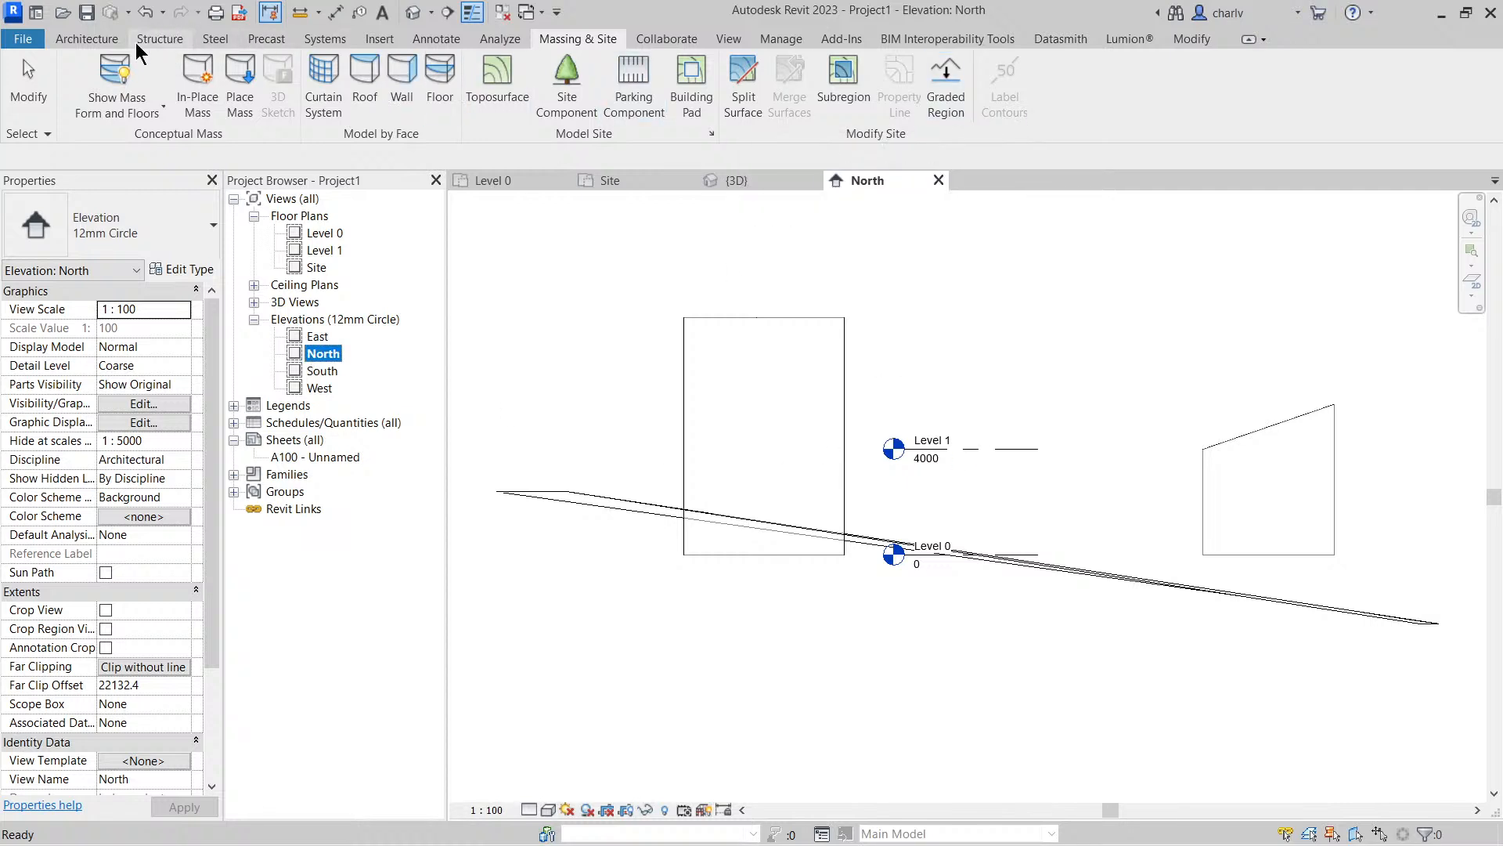
pyautogui.click(88, 39)
pyautogui.click(1333, 72)
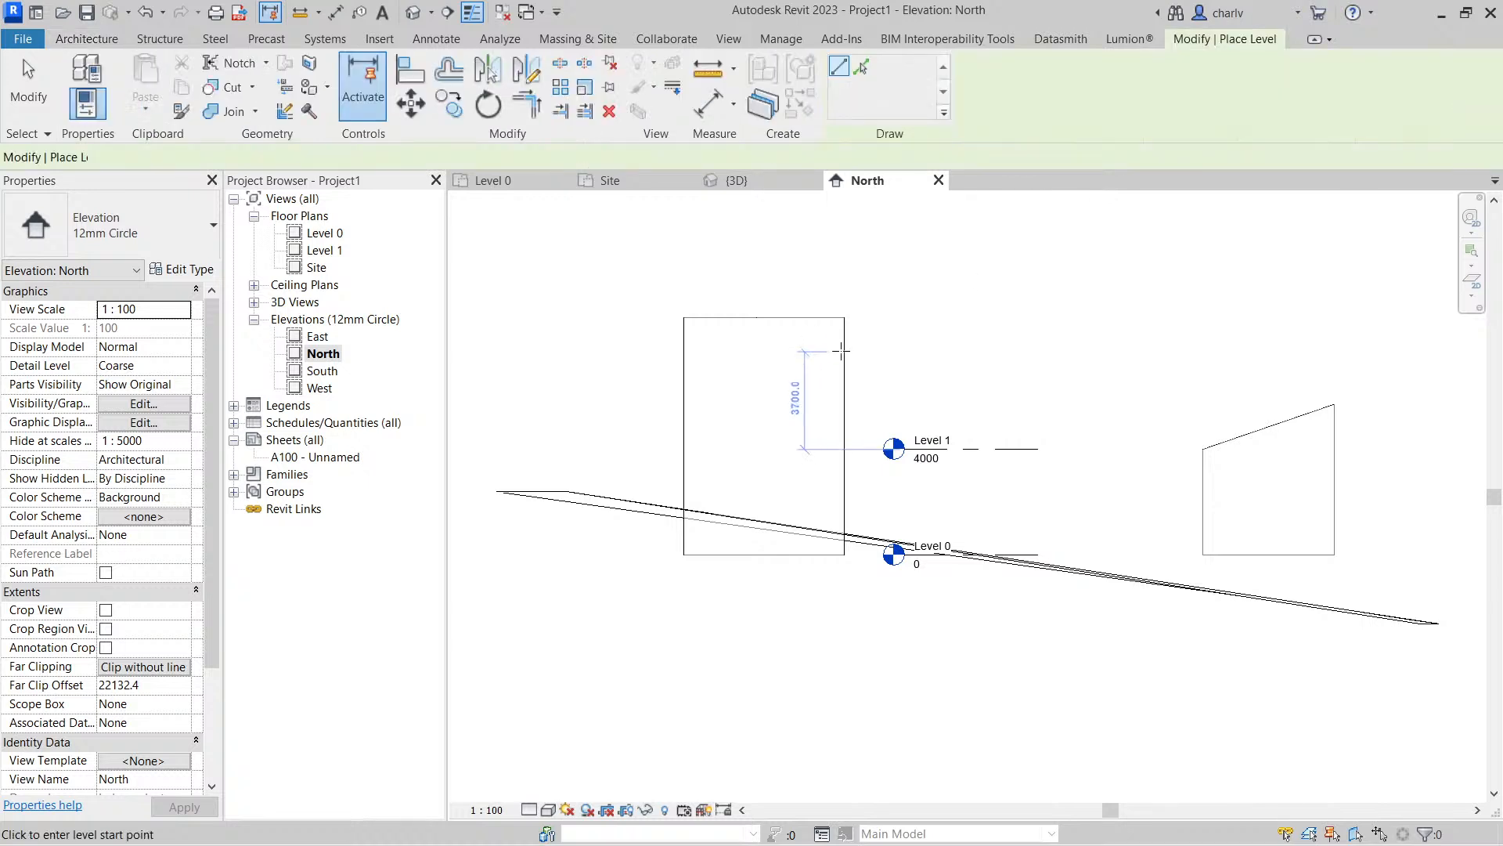
pyautogui.click(845, 340)
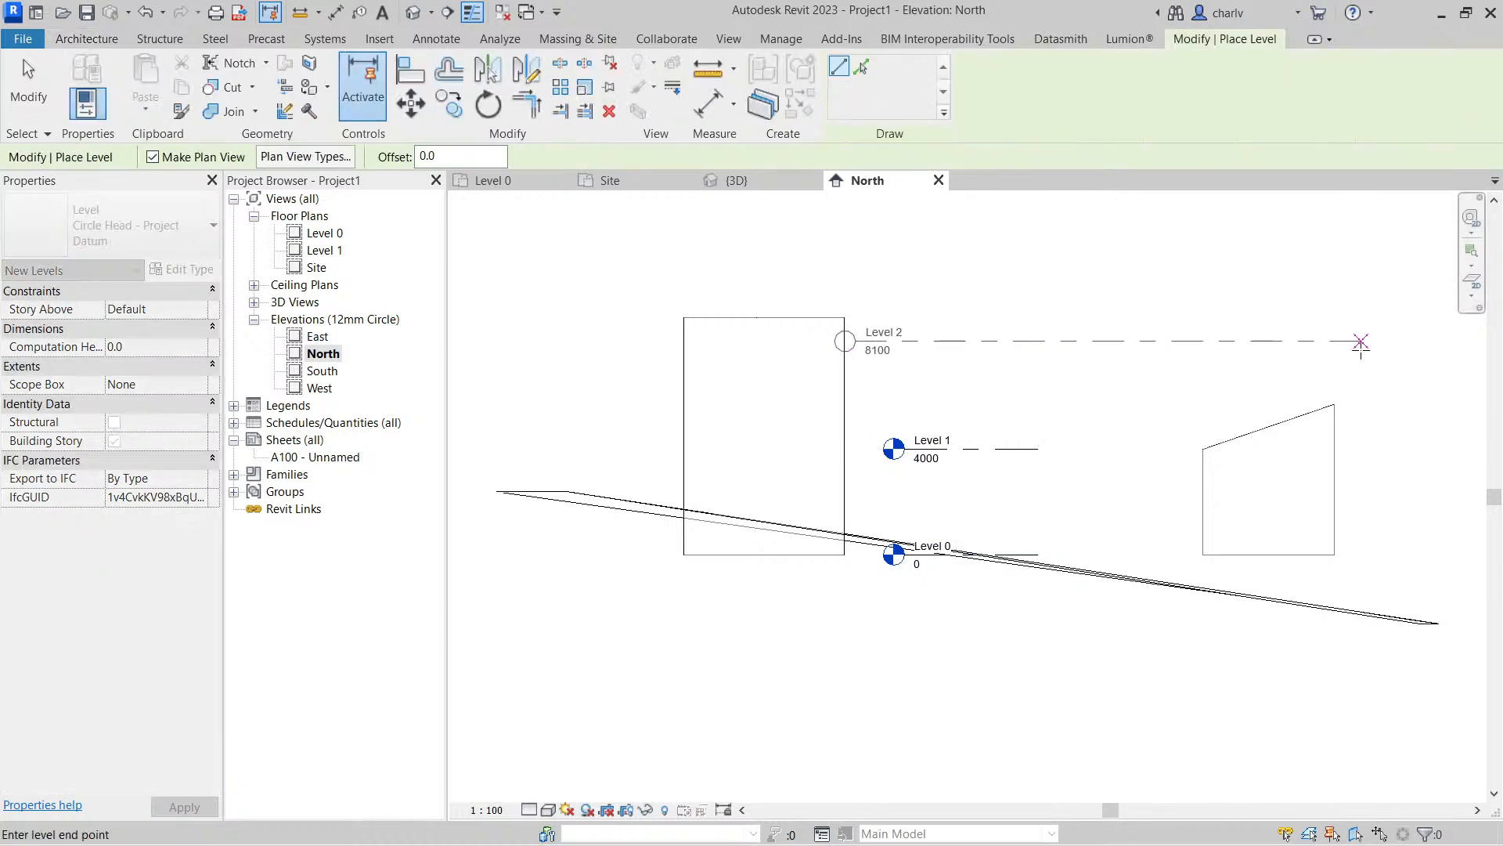
pyautogui.click(1060, 341)
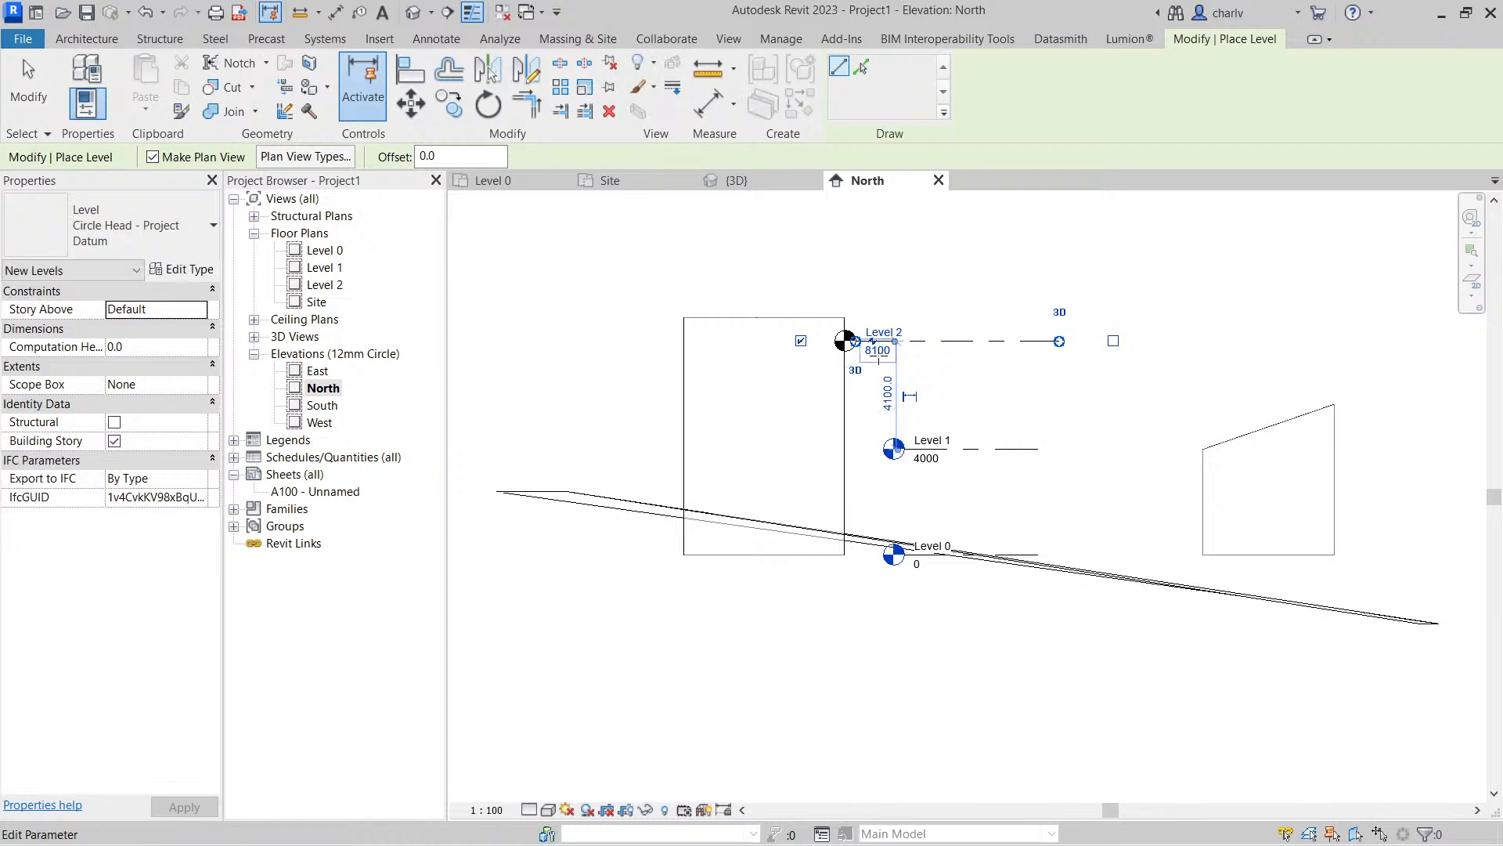
# Set the new level's elevation to 8000 and end level placement
pyautogui.click(877, 353)
pyautogui.write('7')
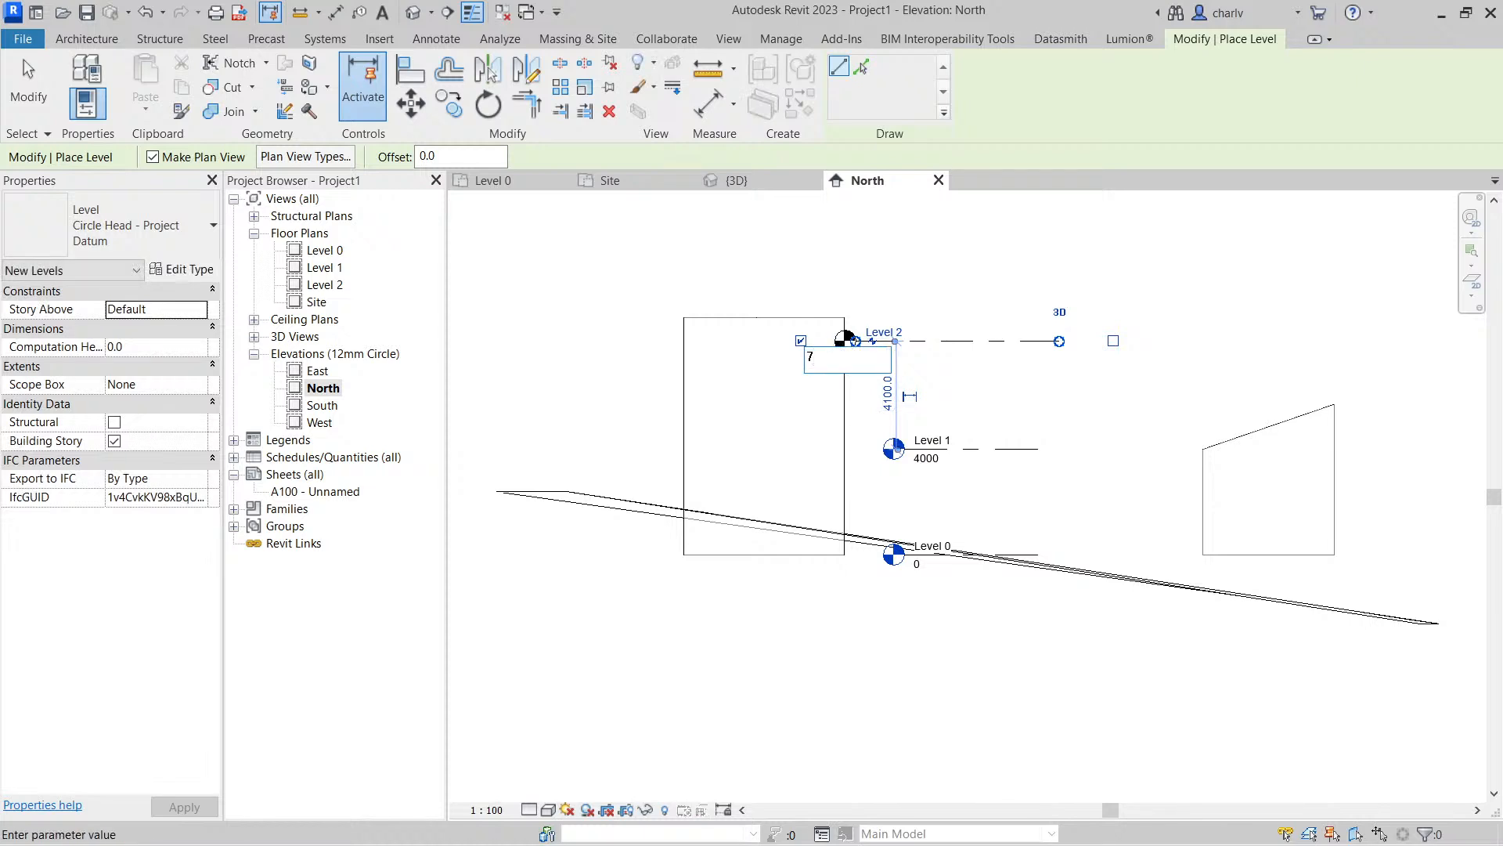
pyautogui.write('000')
pyautogui.press('Return')
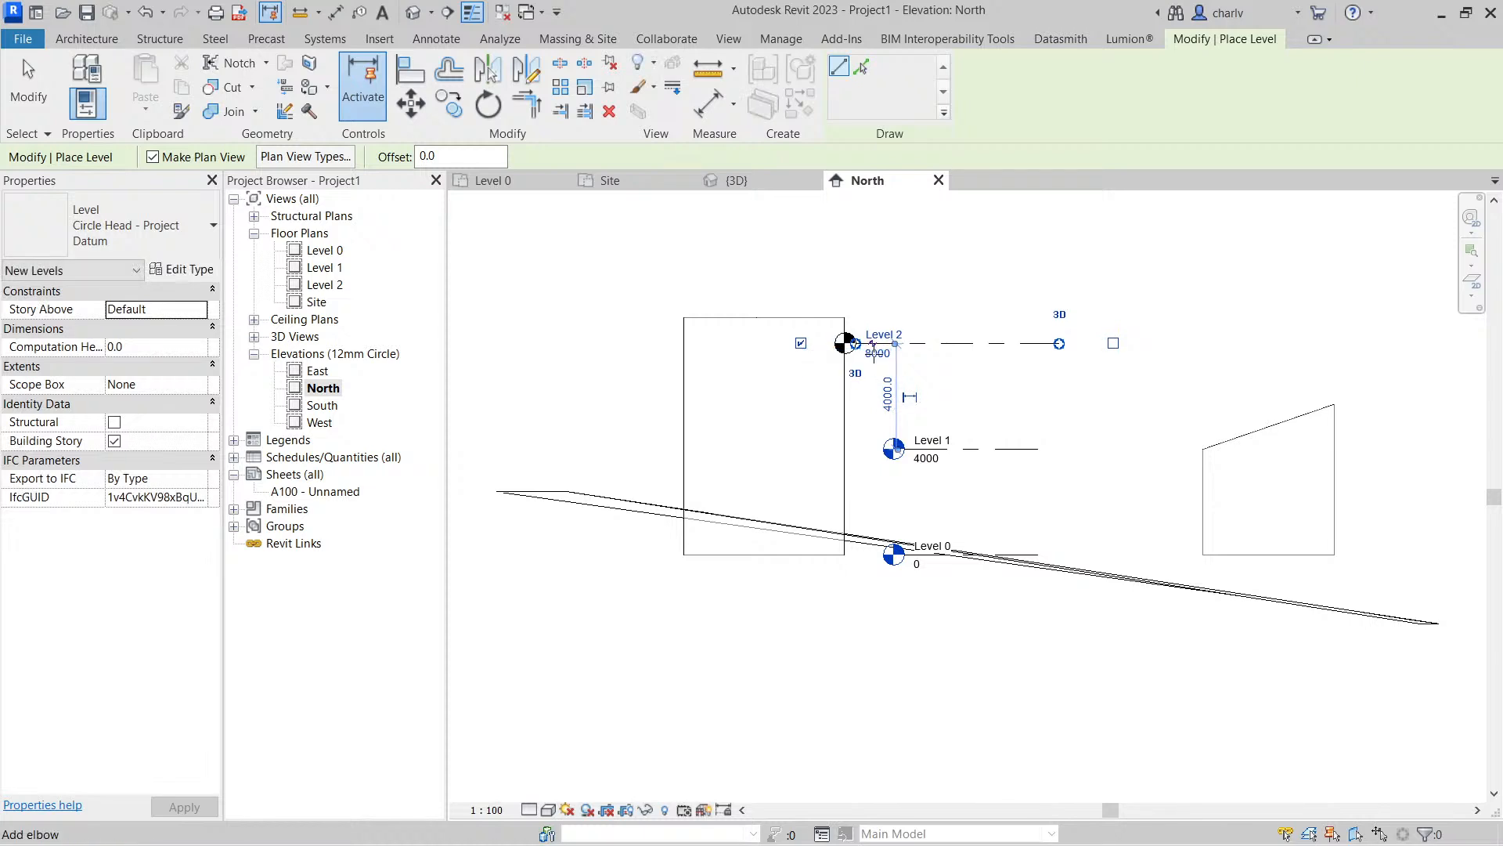
pyautogui.press('Escape')
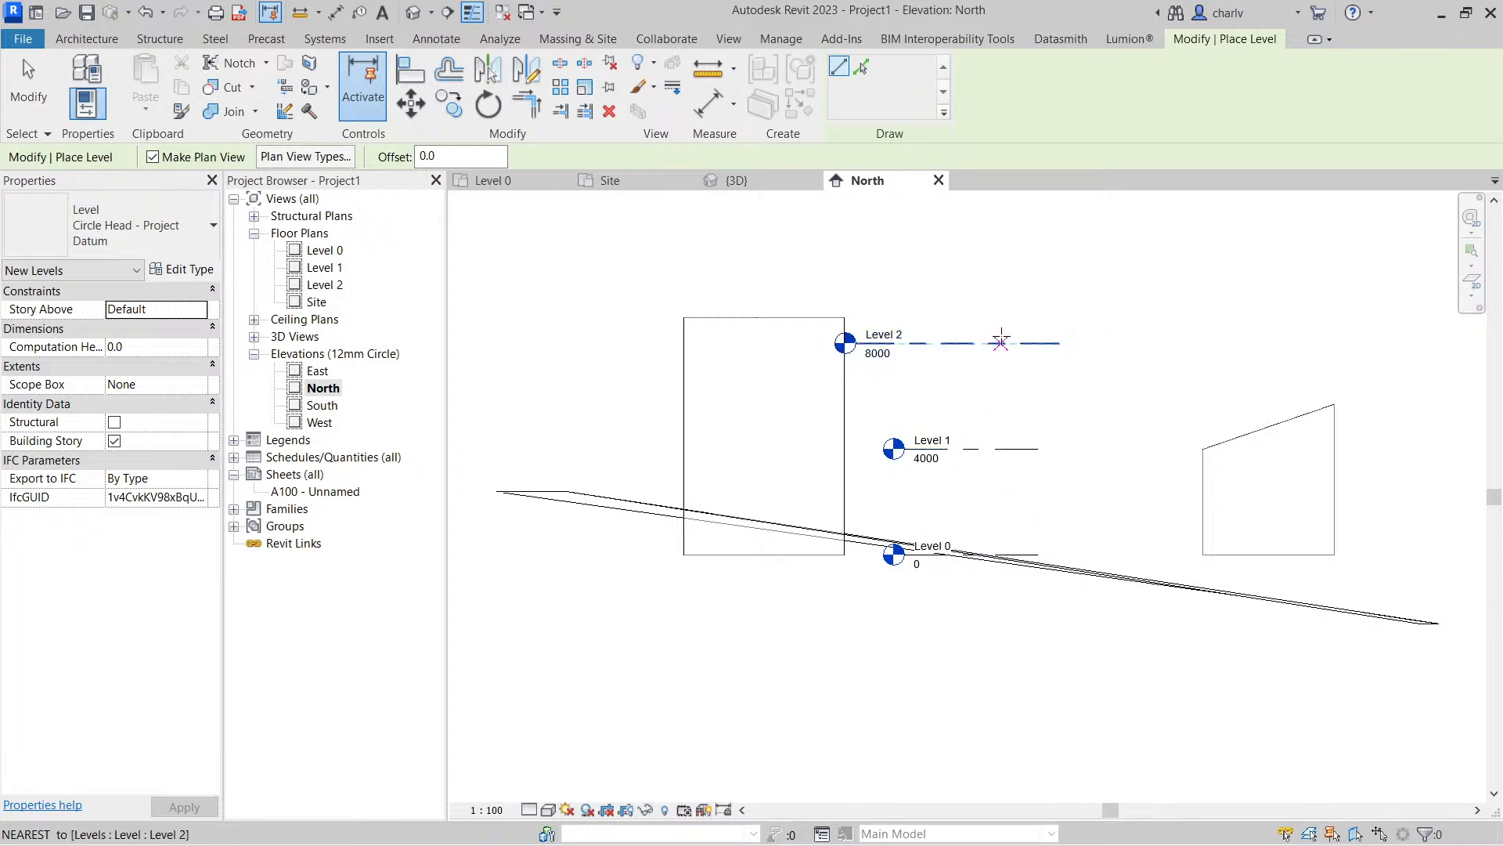
pyautogui.press('Escape')
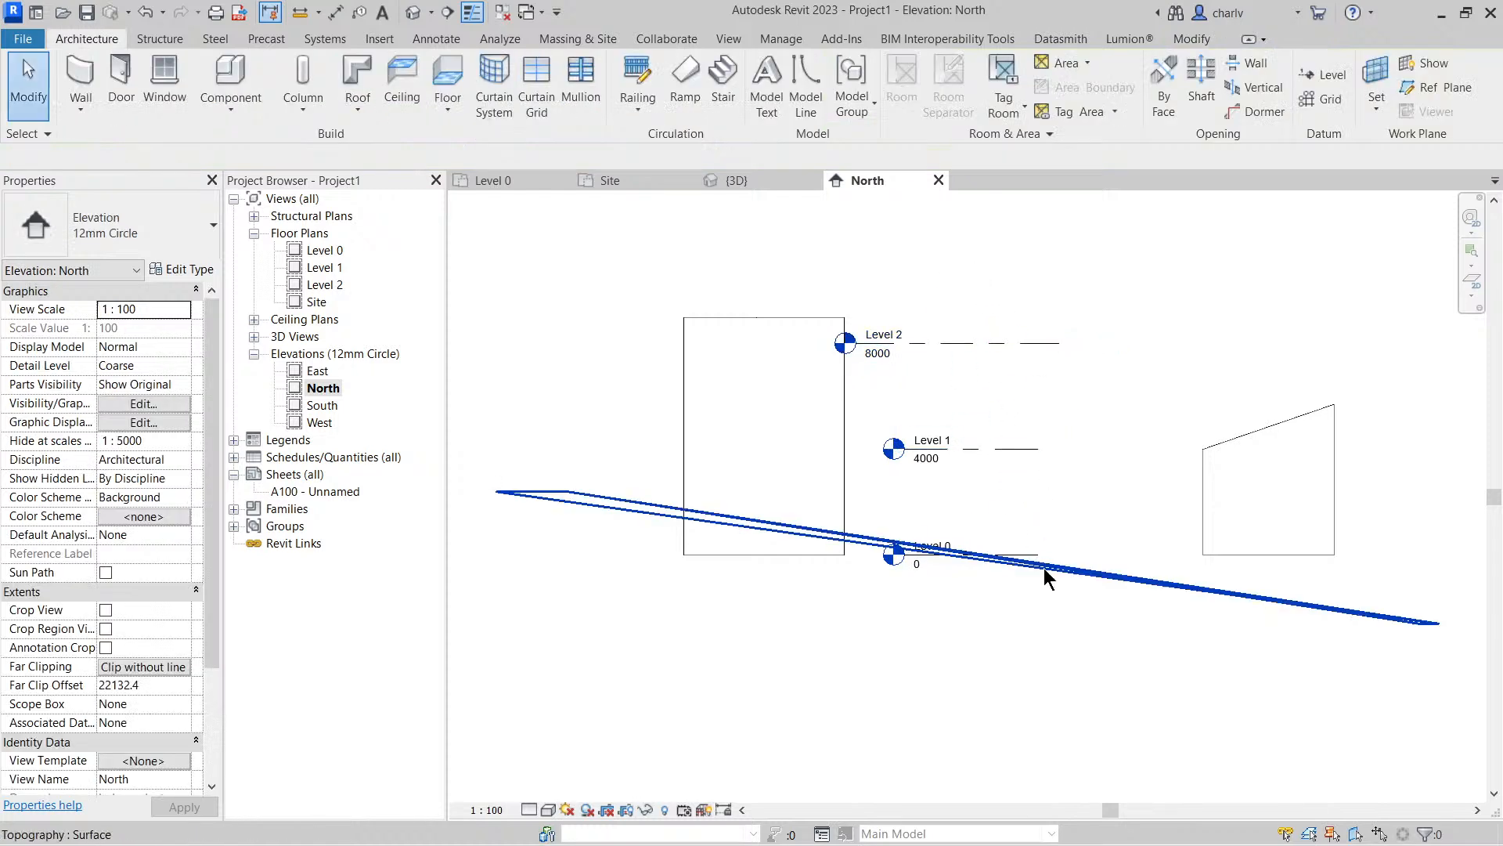
# Try nudging the cylinder mass up to an 800 mm offset and the sloped block down to -1200 mm
pyautogui.click(771, 327)
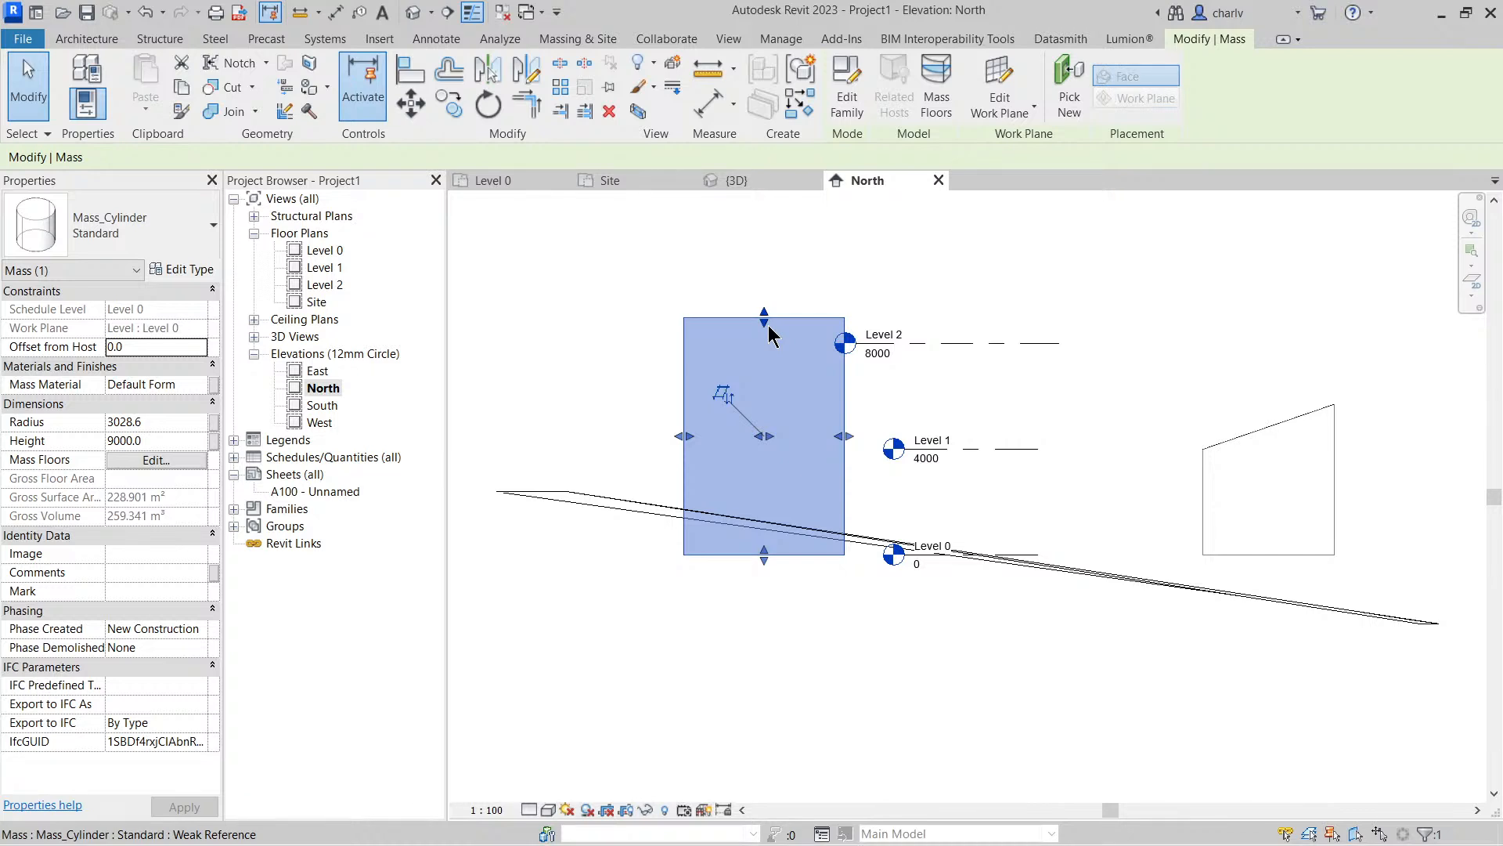
pyautogui.click(1264, 466)
pyautogui.press('Down')
pyautogui.press('Down')
pyautogui.press('Down')
pyautogui.press('Down')
pyautogui.press('Down')
pyautogui.press('Down')
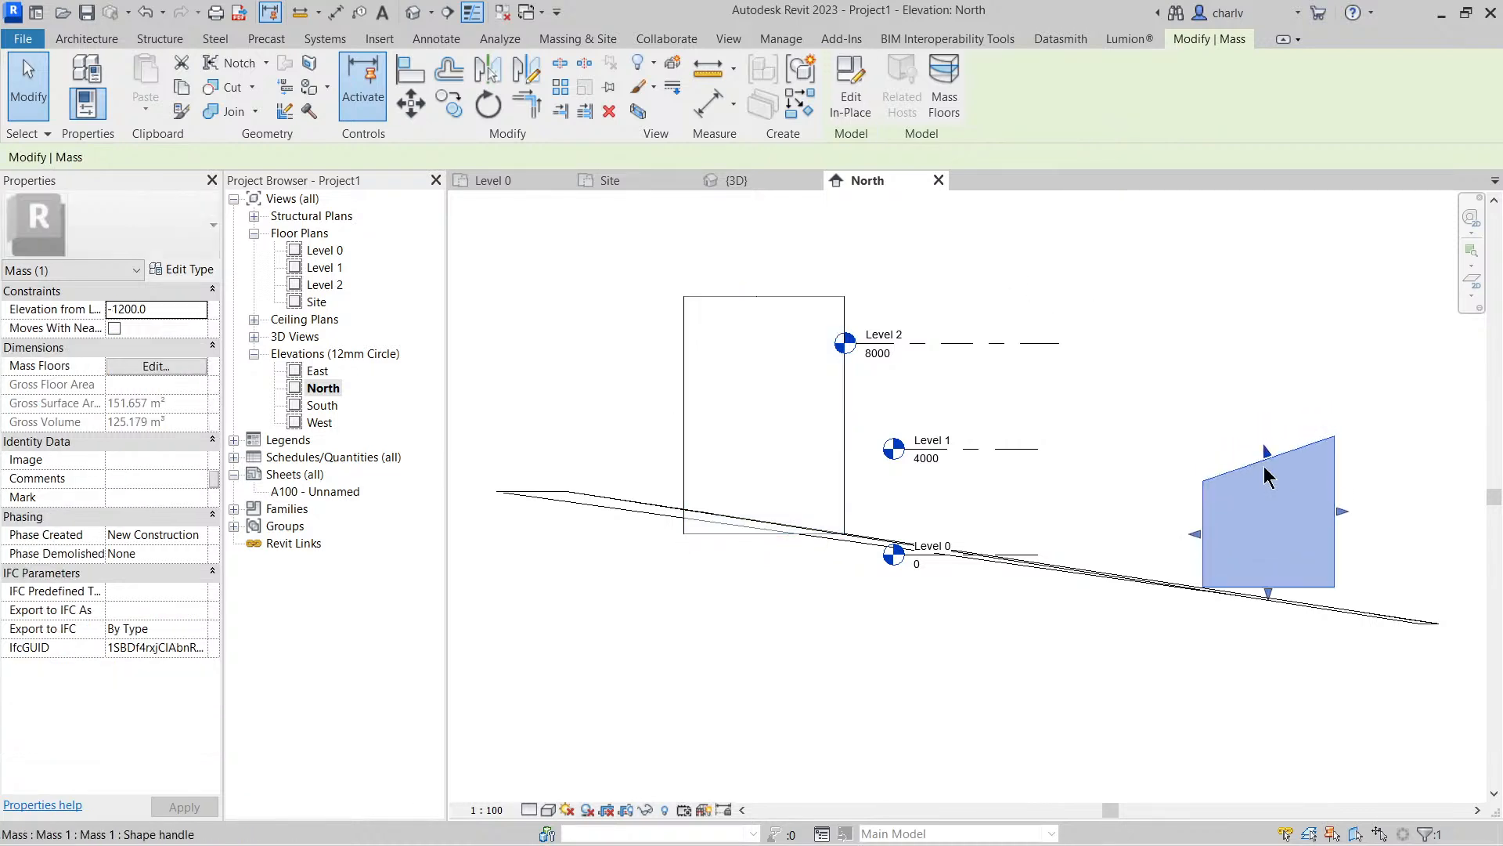
pyautogui.click(1218, 404)
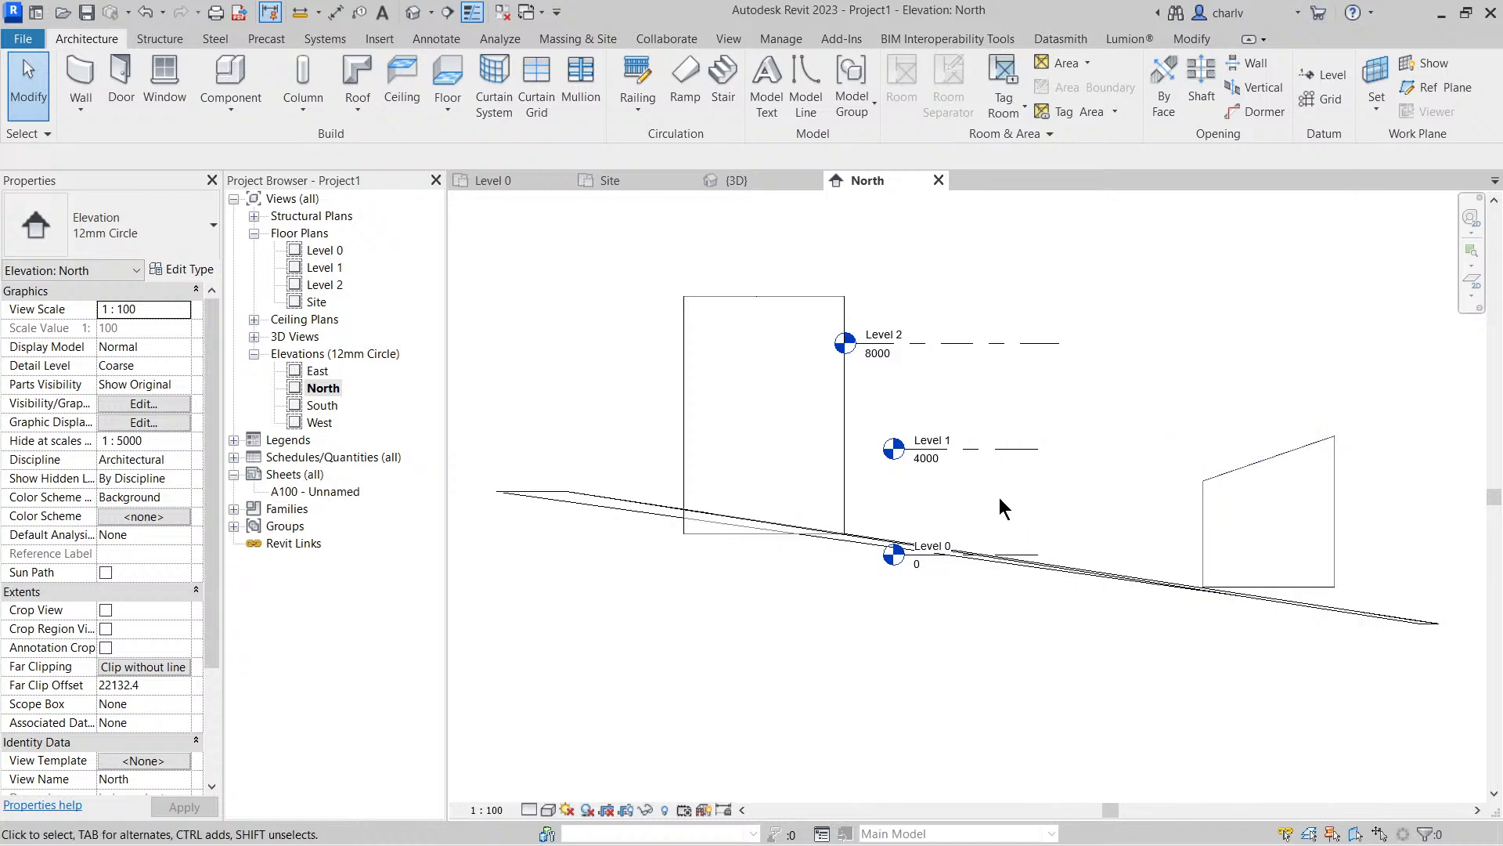
# Undo the vertical moves of the sloped block and the cylinder
pyautogui.hotkey('ctrl', 'z')
pyautogui.hotkey('ctrl', 'z')
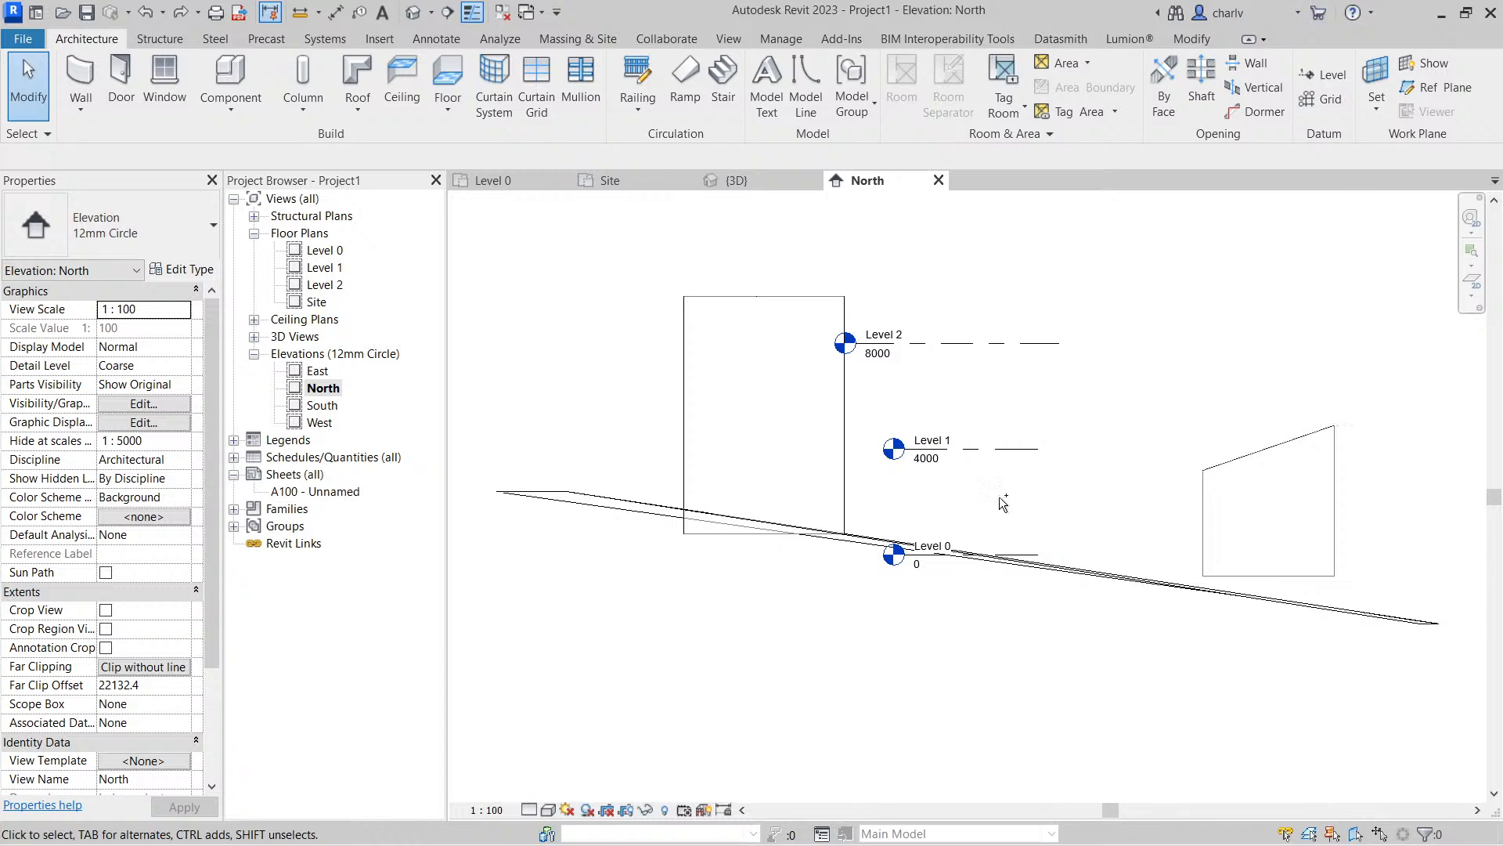
pyautogui.hotkey('ctrl', 'z')
pyautogui.hotkey('ctrl', 'z')
pyautogui.hotkey('ctrl', 'z')
pyautogui.hotkey('ctrl', 'z')
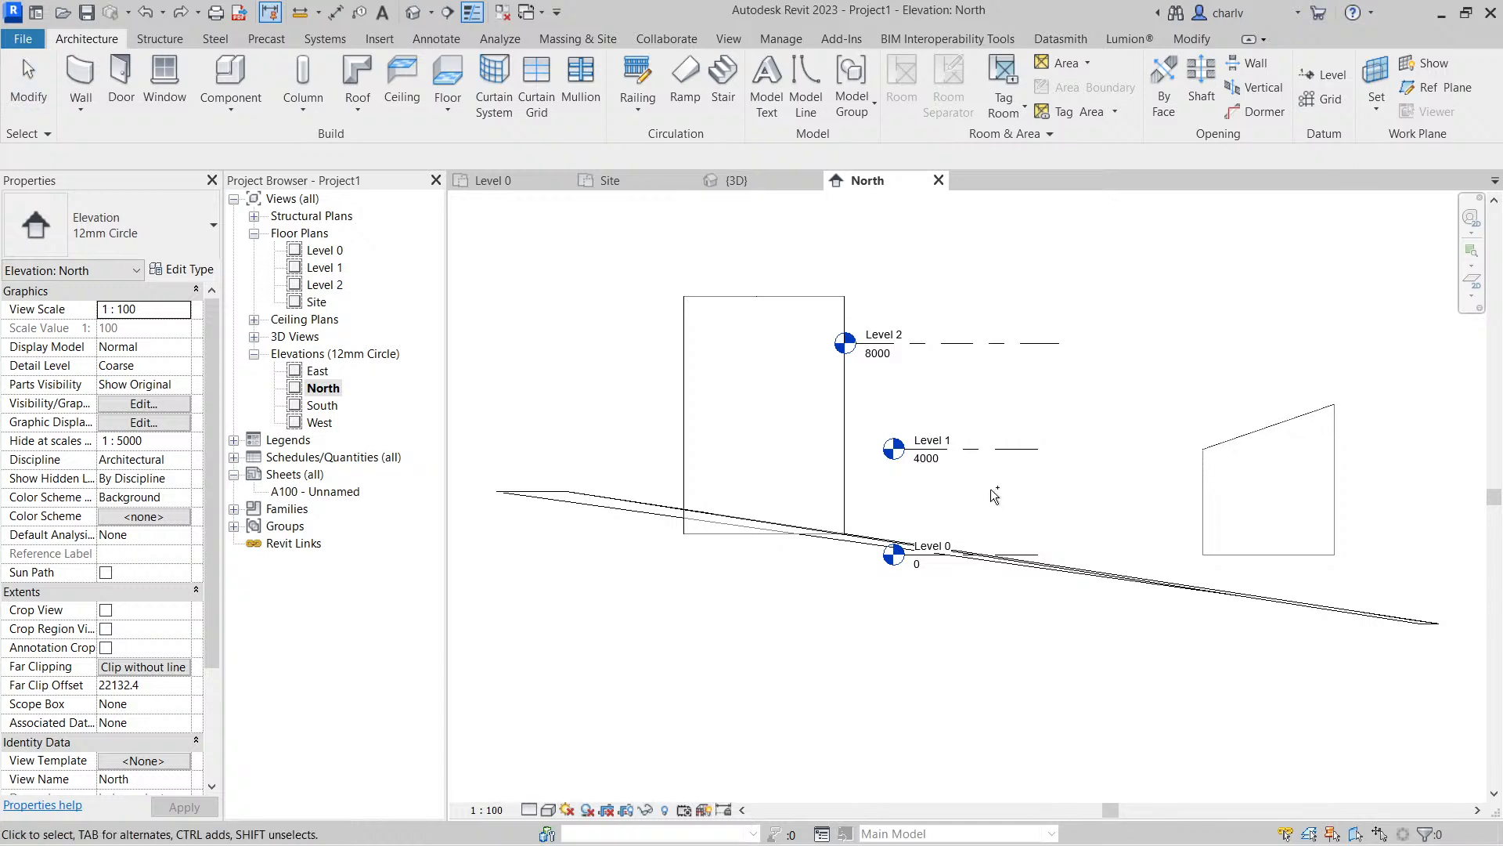
pyautogui.hotkey('ctrl', 'z')
pyautogui.hotkey('ctrl', 'z')
pyautogui.hotkey('ctrl', 'z')
pyautogui.hotkey('ctrl', 'z')
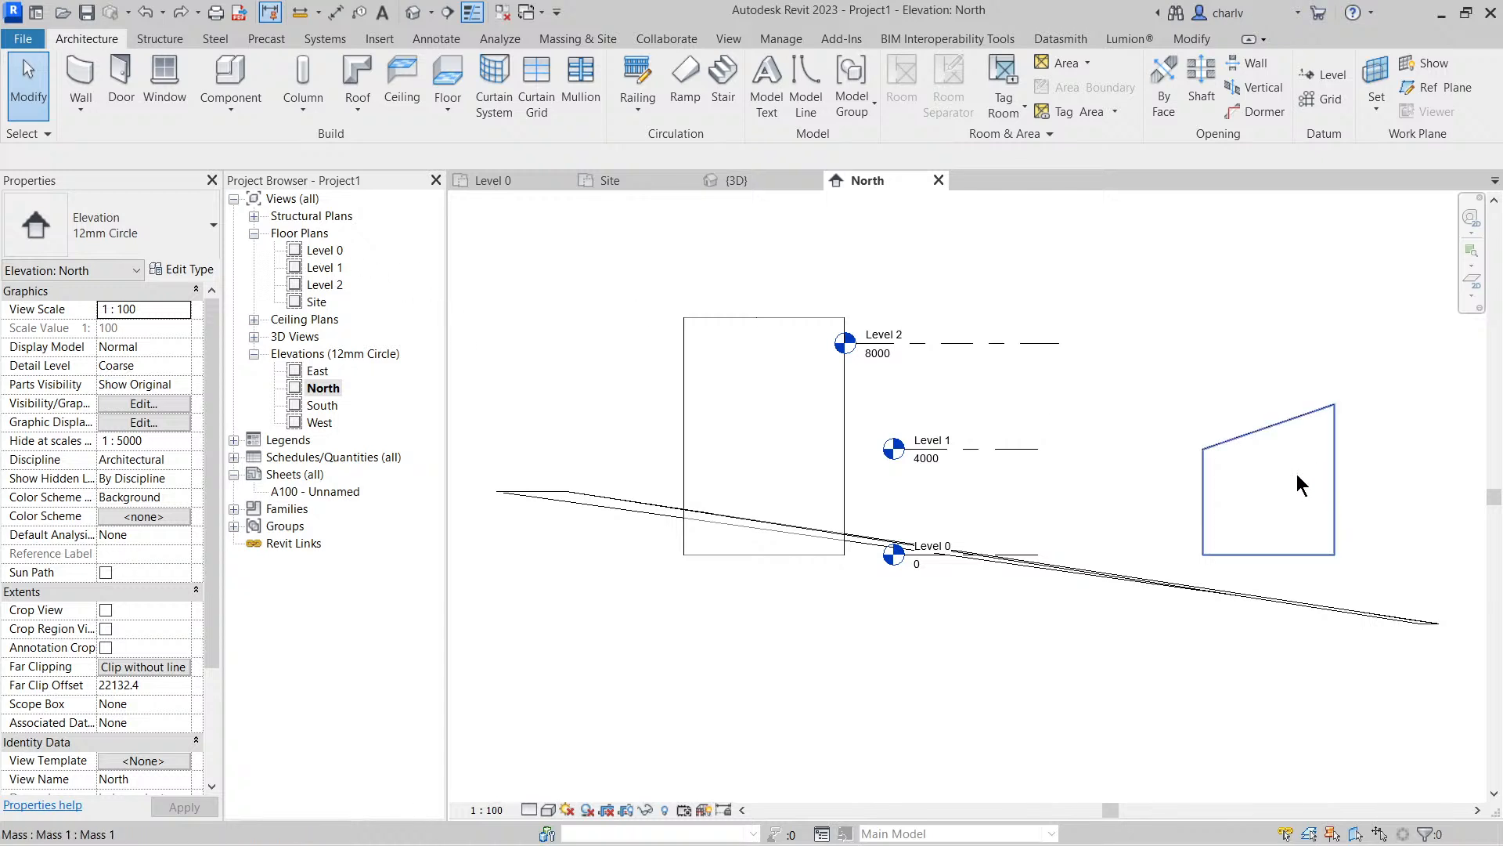
# Move the sloped block down into the terrain at about -1780 mm, slightly toward the cylinder, and return to the Site plan with nothing selected
pyautogui.moveTo(1302, 486); pyautogui.dragTo(1270, 533)
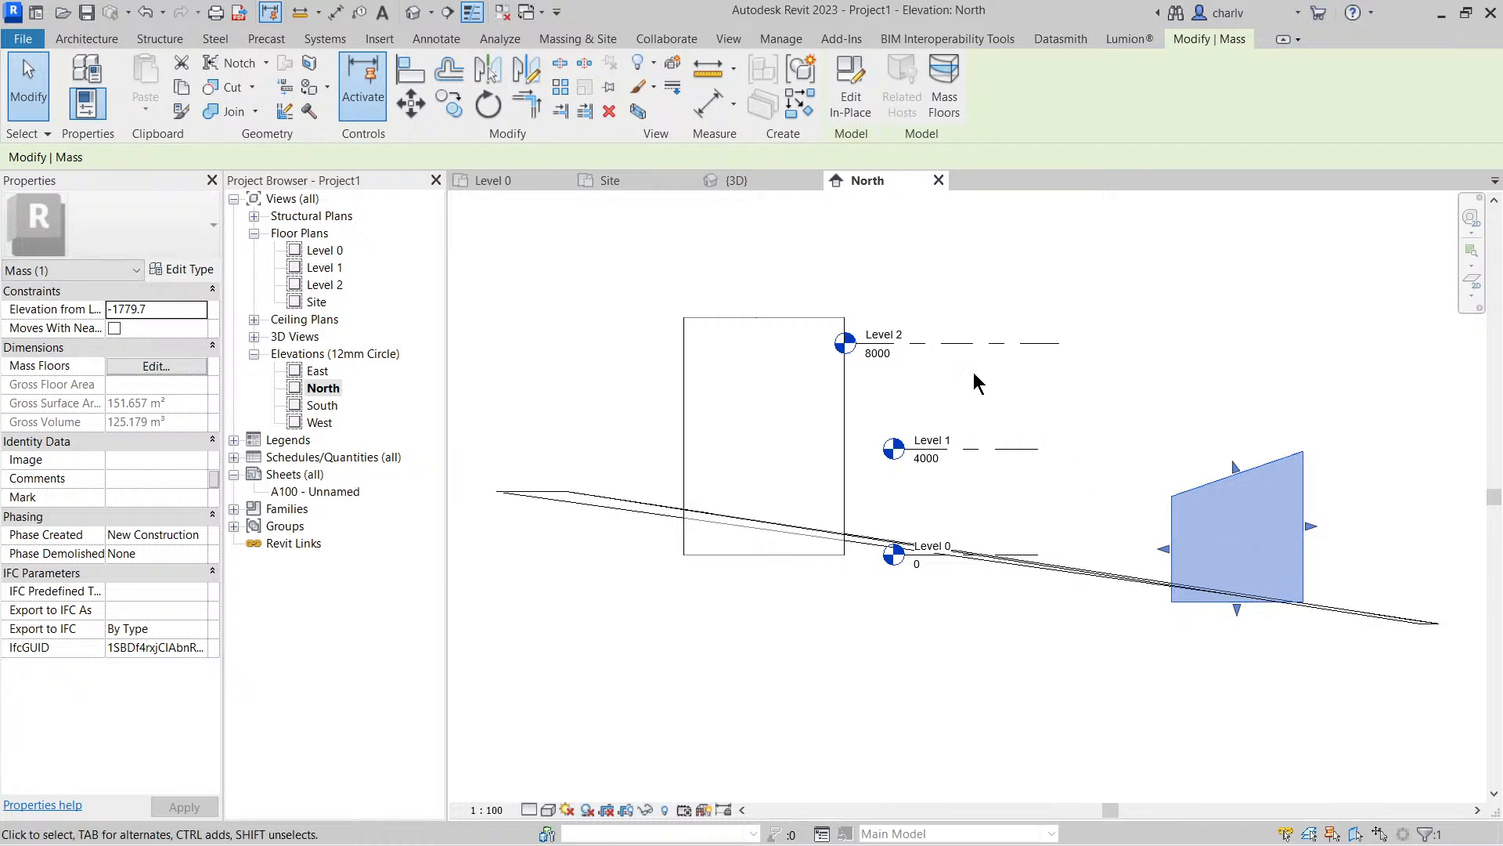
pyautogui.doubleClick(329, 252)
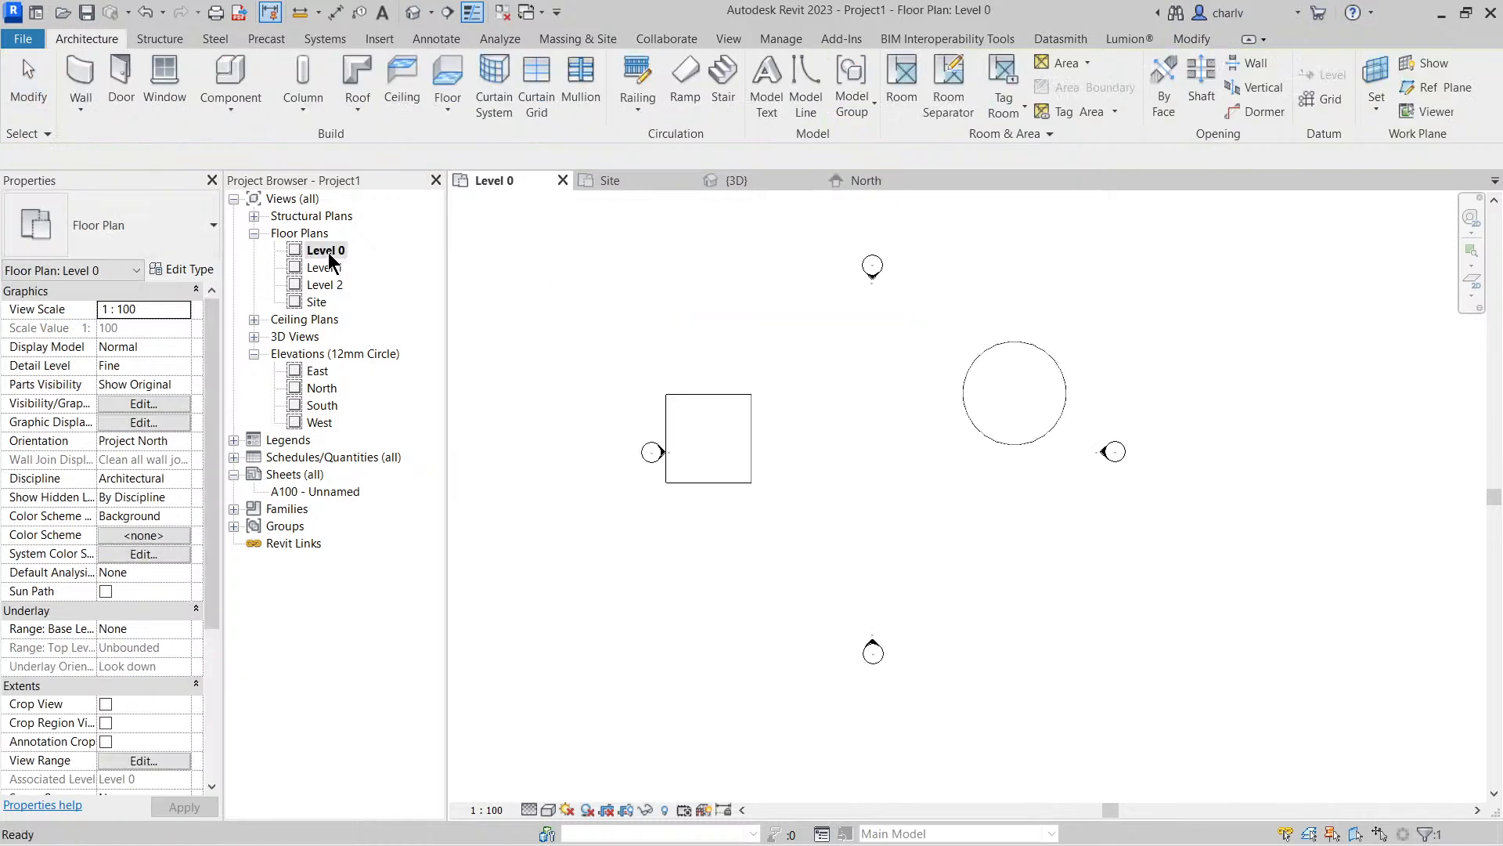
pyautogui.doubleClick(316, 302)
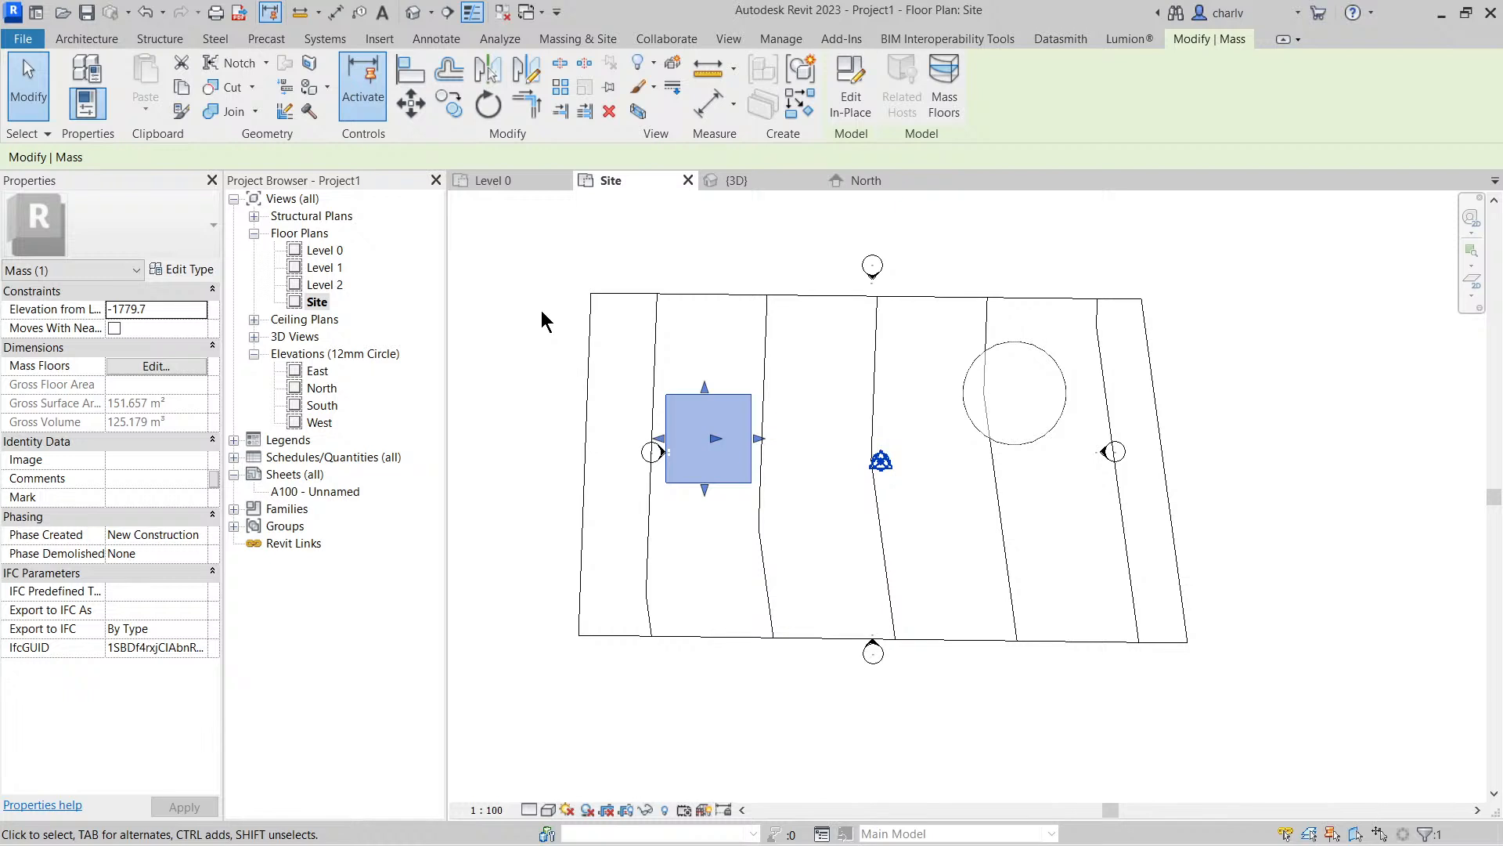
pyautogui.click(656, 254)
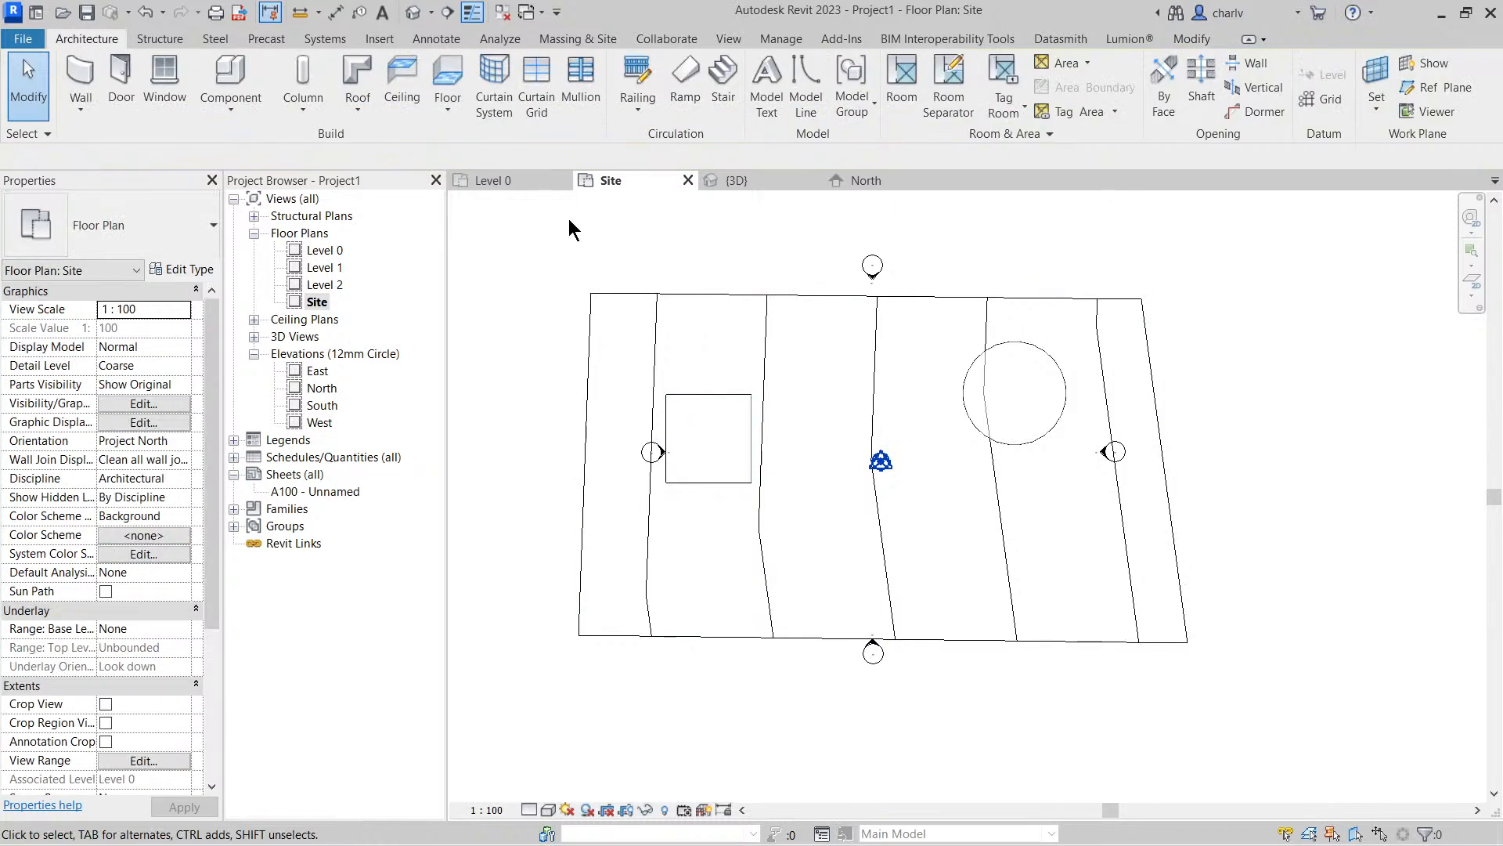
pyautogui.click(727, 39)
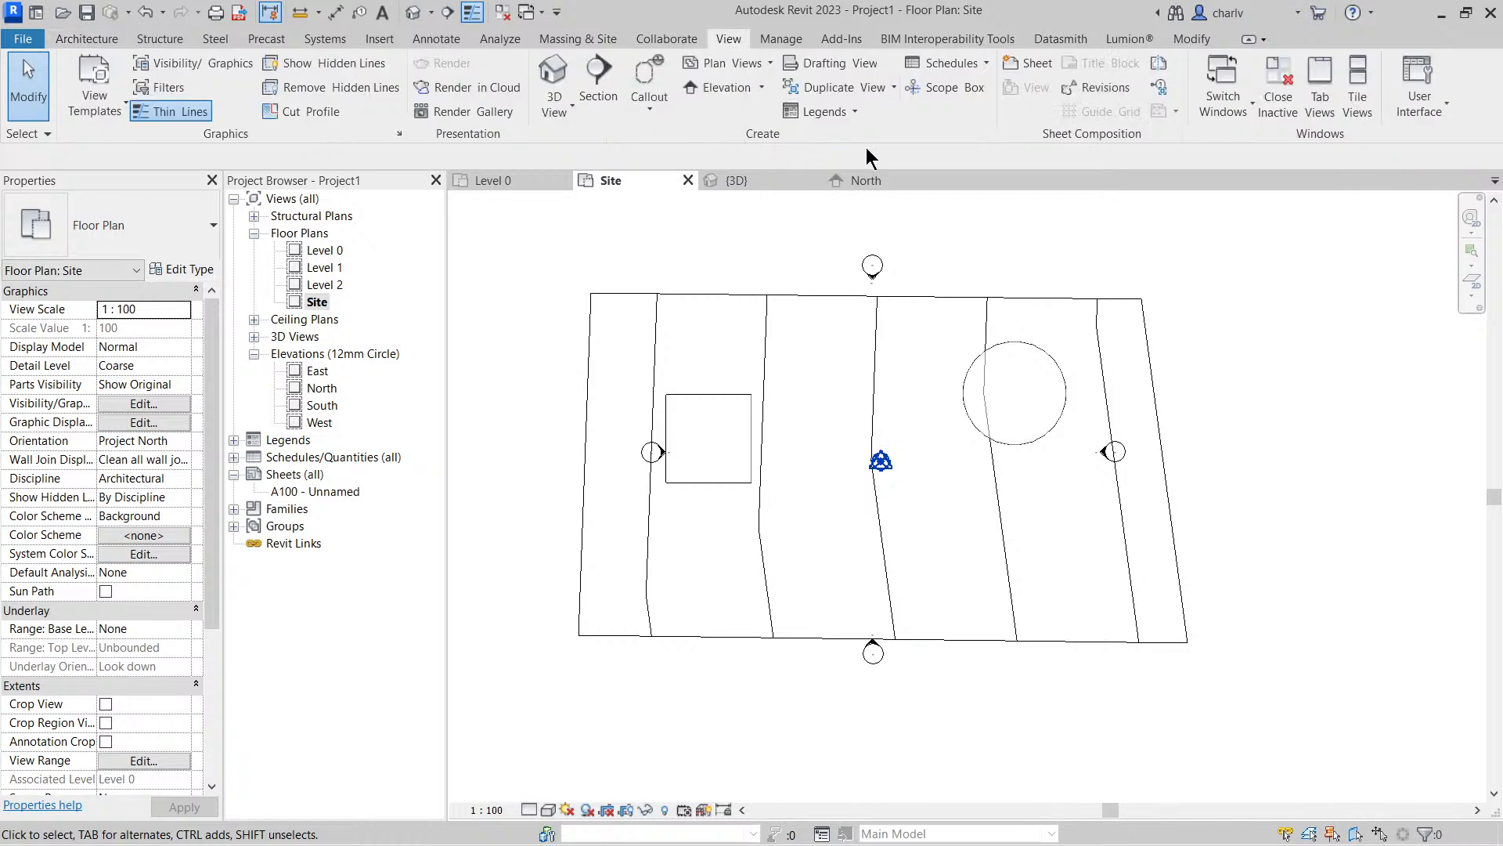
pyautogui.click(571, 41)
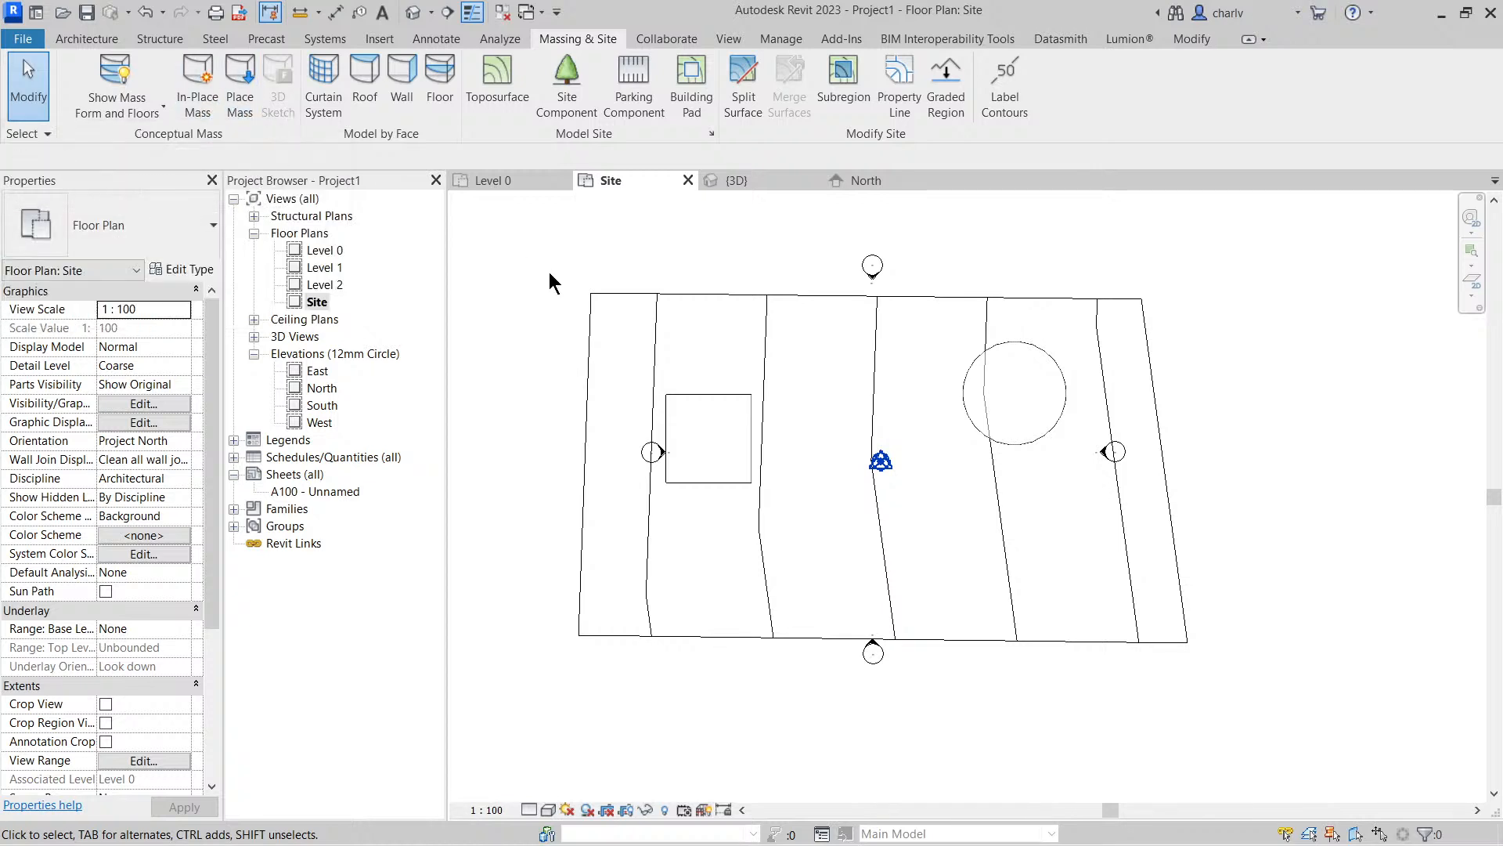
pyautogui.click(238, 103)
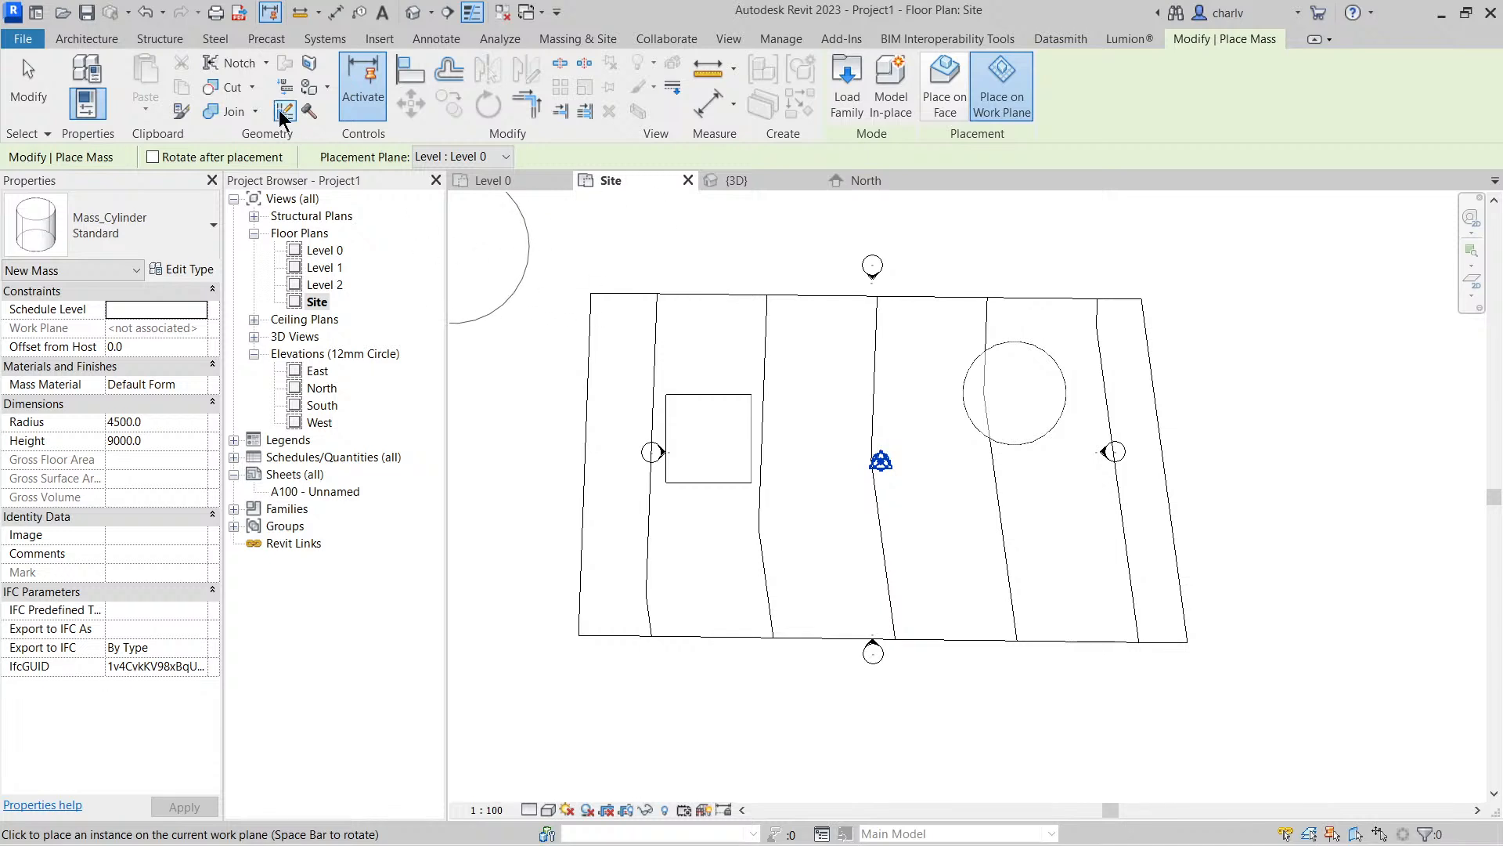
pyautogui.click(582, 41)
pyautogui.press('Escape')
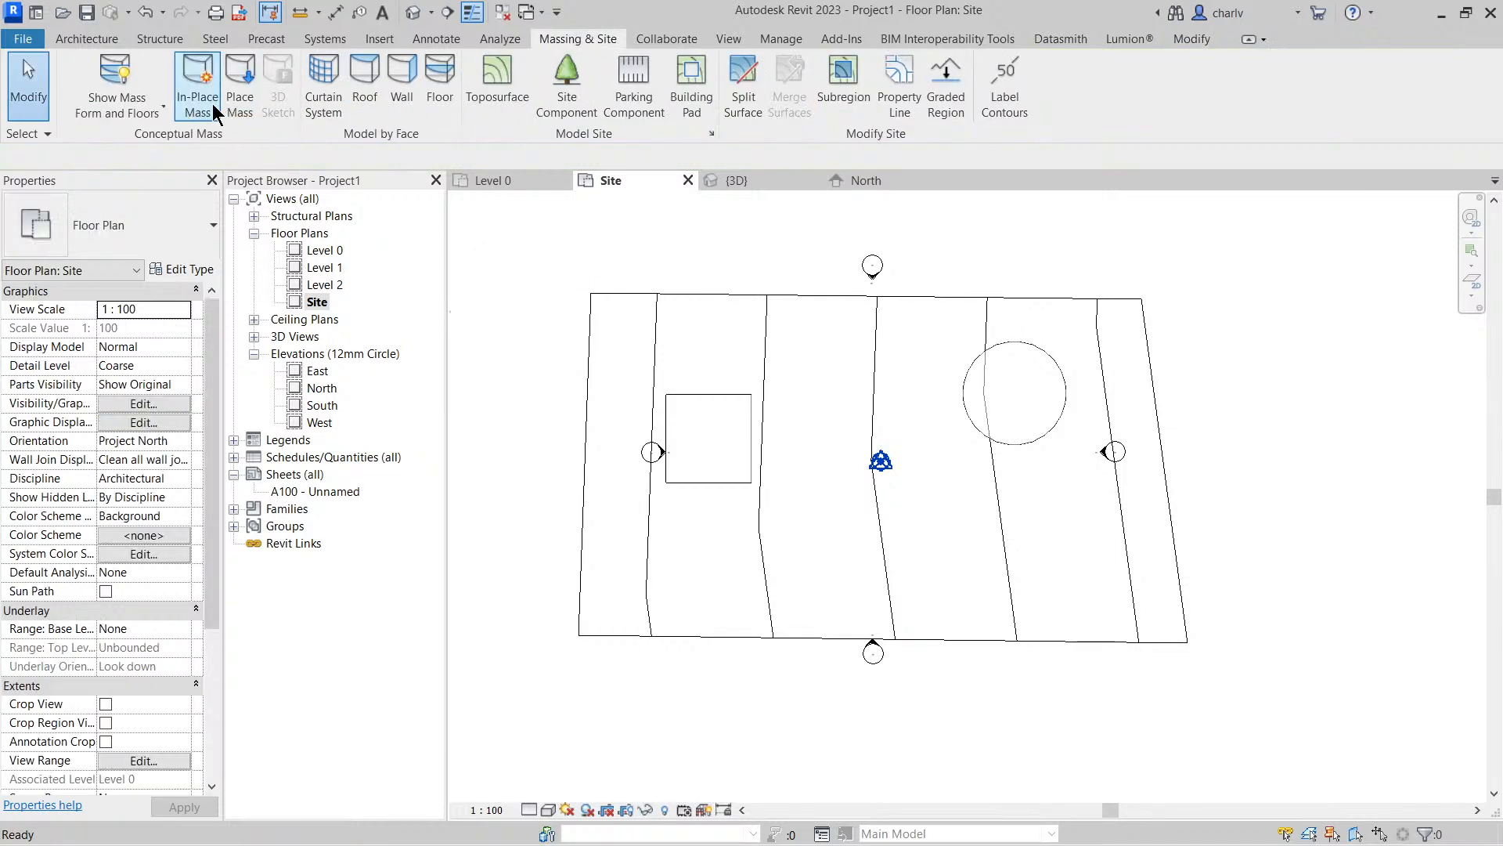
pyautogui.click(196, 101)
pyautogui.click(943, 355)
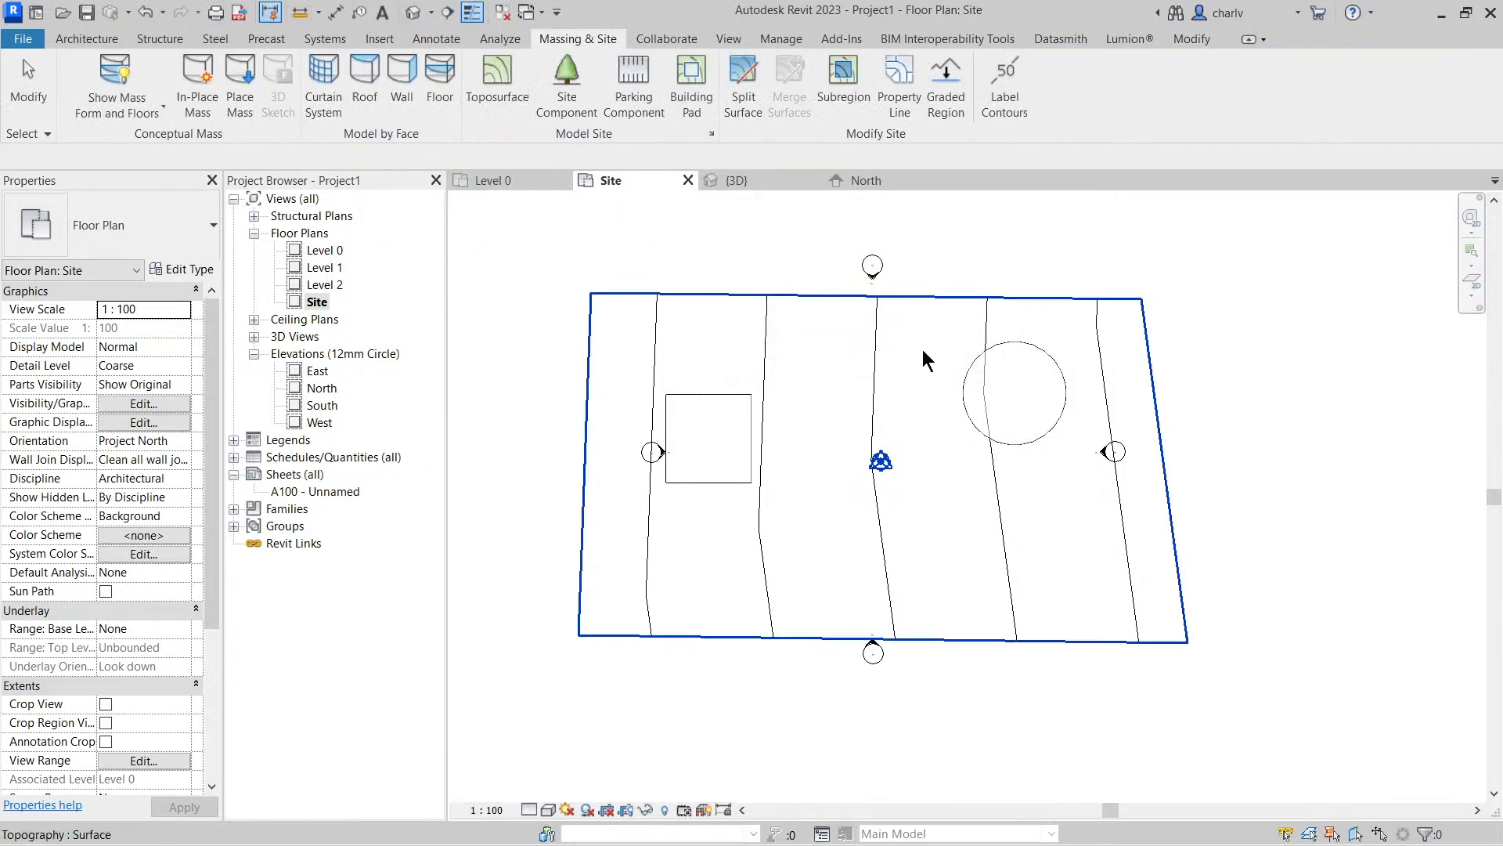
# Open the square block mass for in-place editing and cancel the edit without changes
pyautogui.click(710, 394)
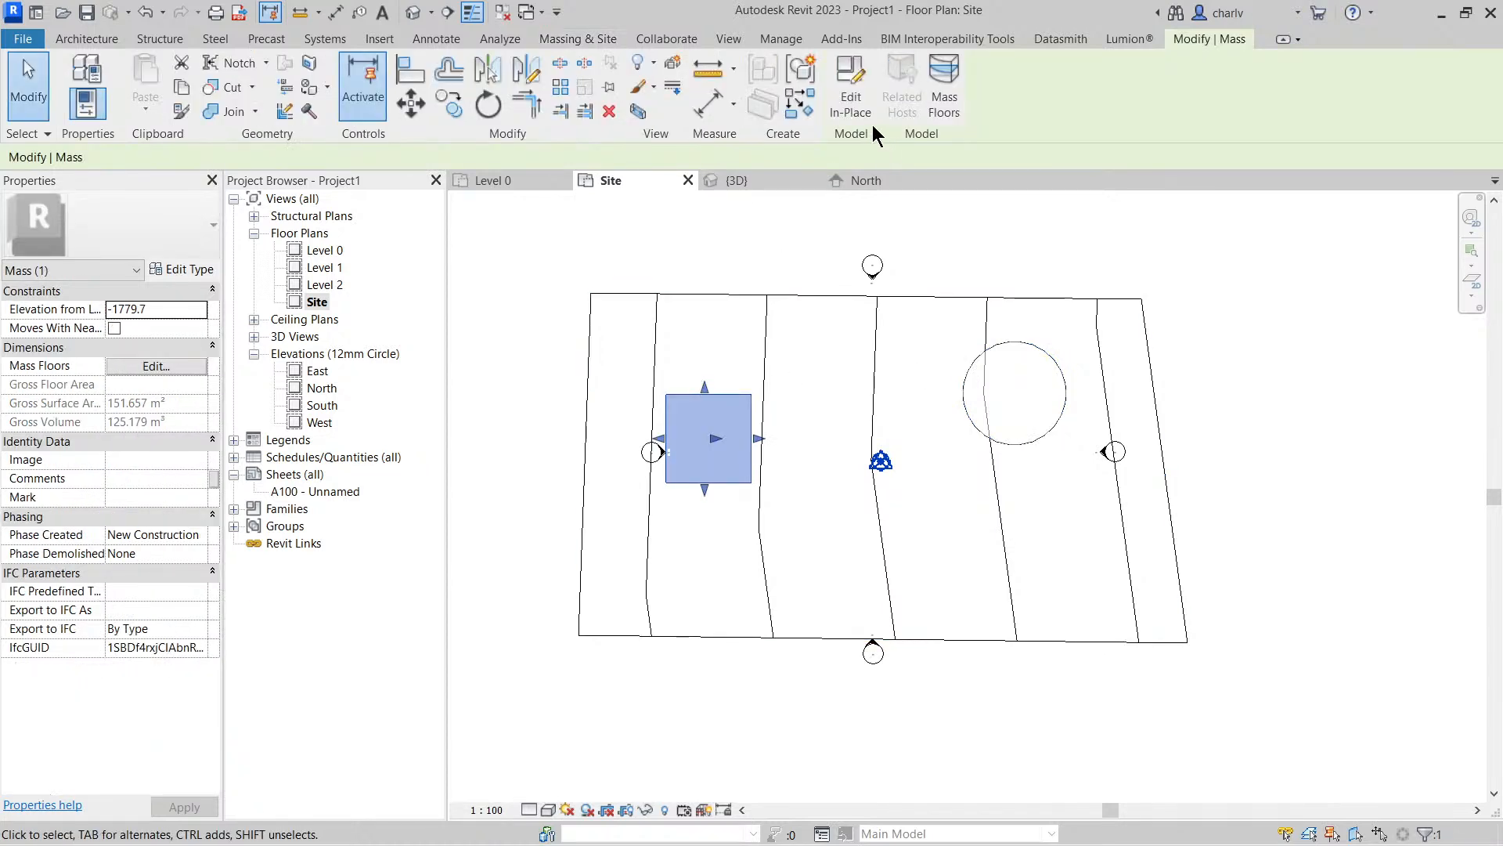
pyautogui.click(850, 90)
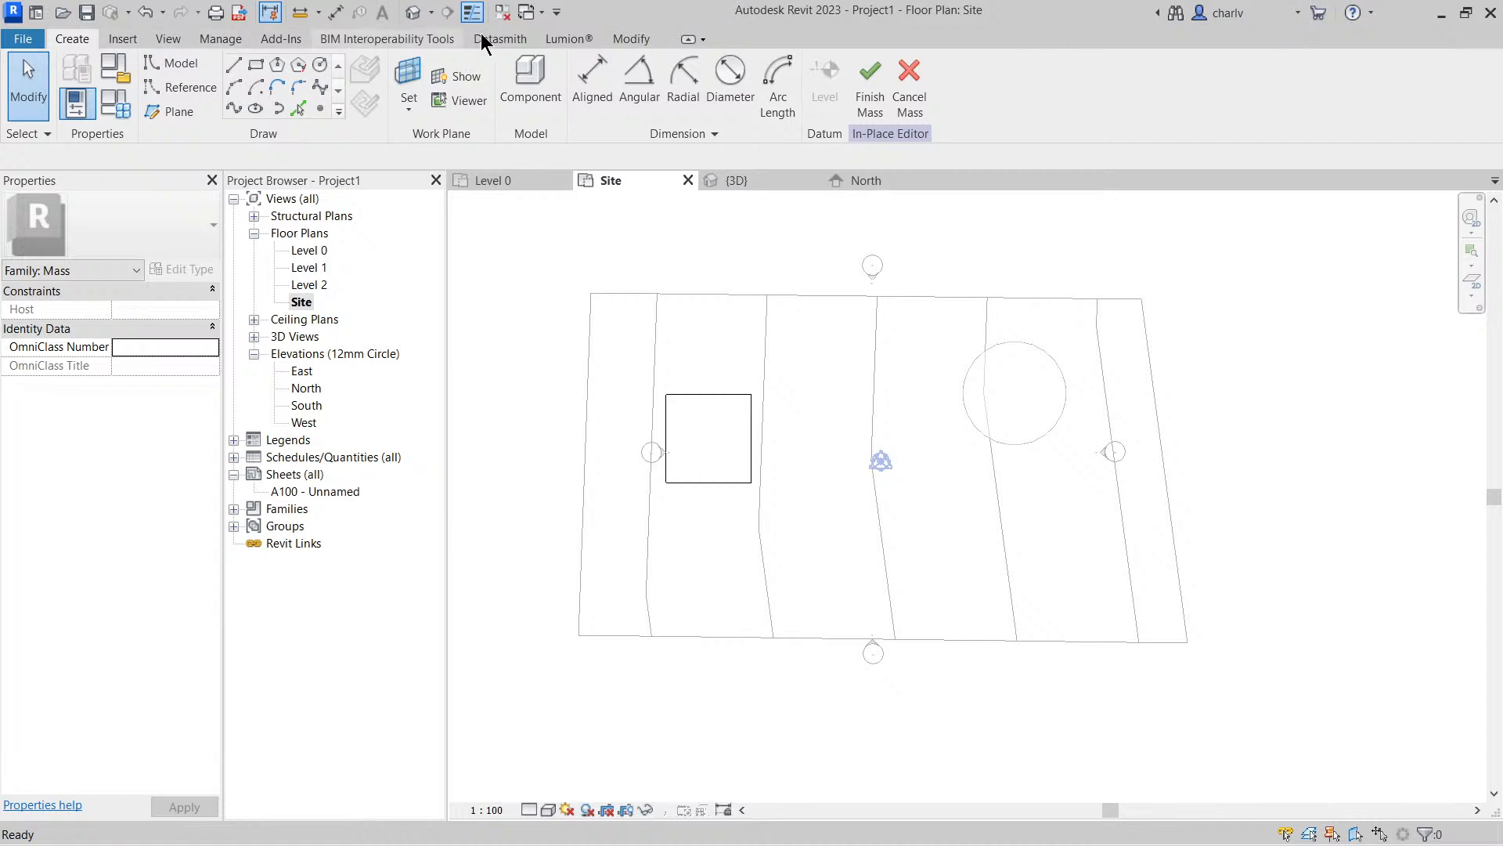
pyautogui.click(623, 40)
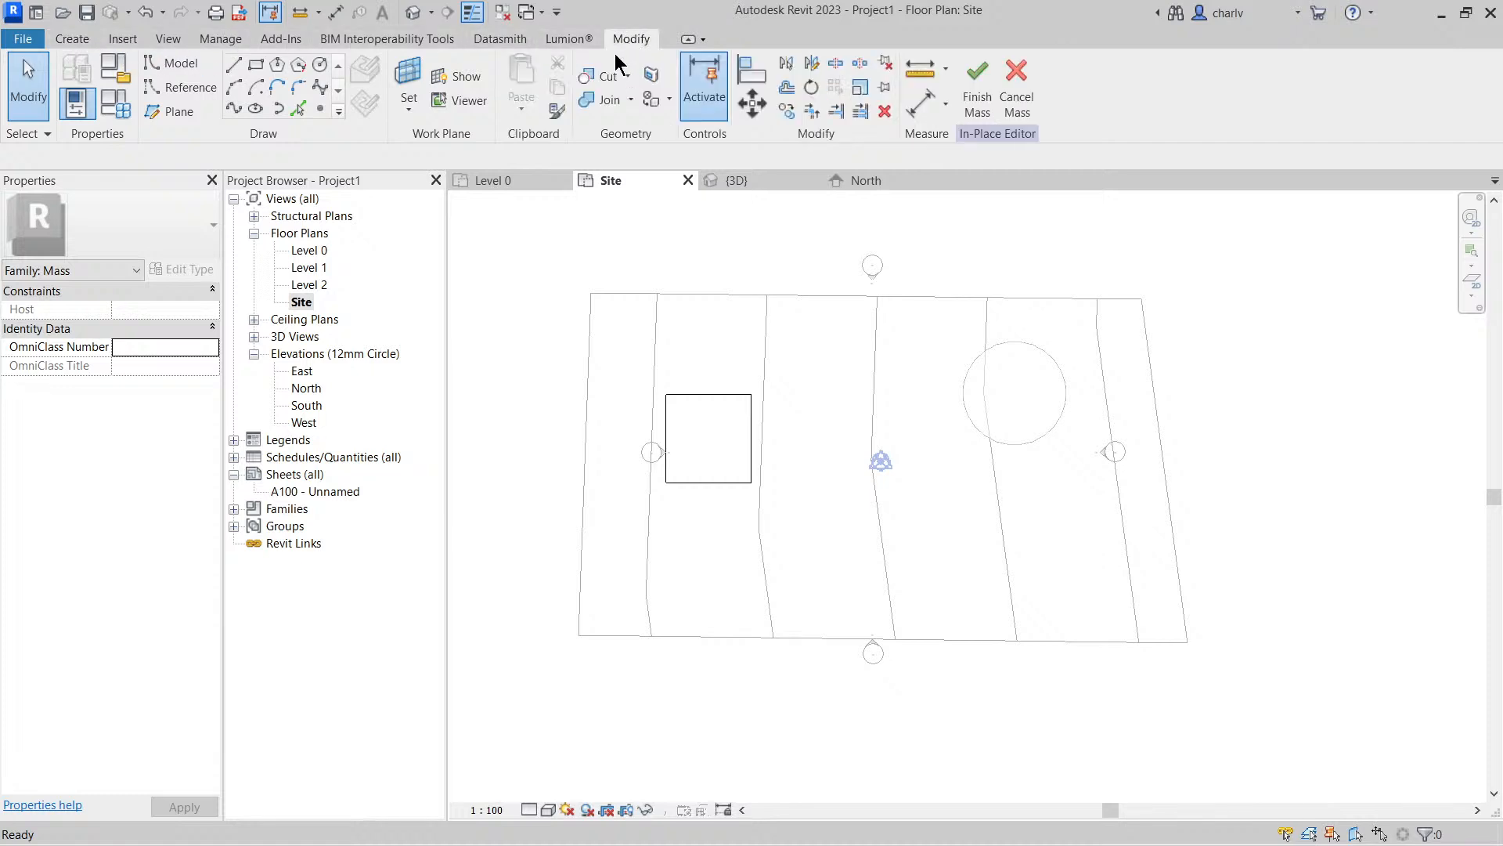
pyautogui.click(1019, 92)
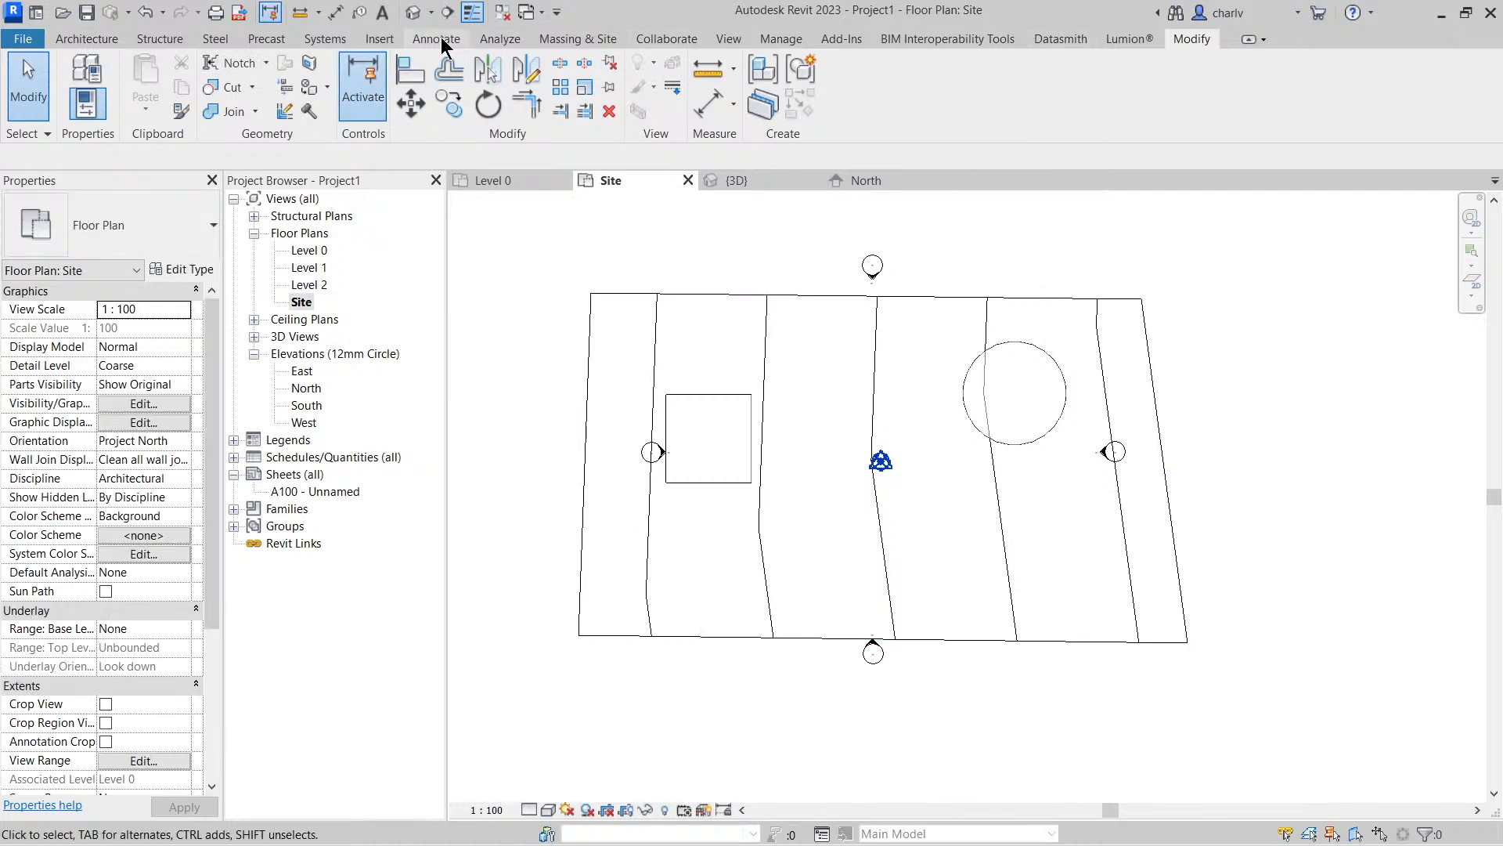
# Examine the cylinder mass's properties and editing options, and clear the selection
pyautogui.click(564, 41)
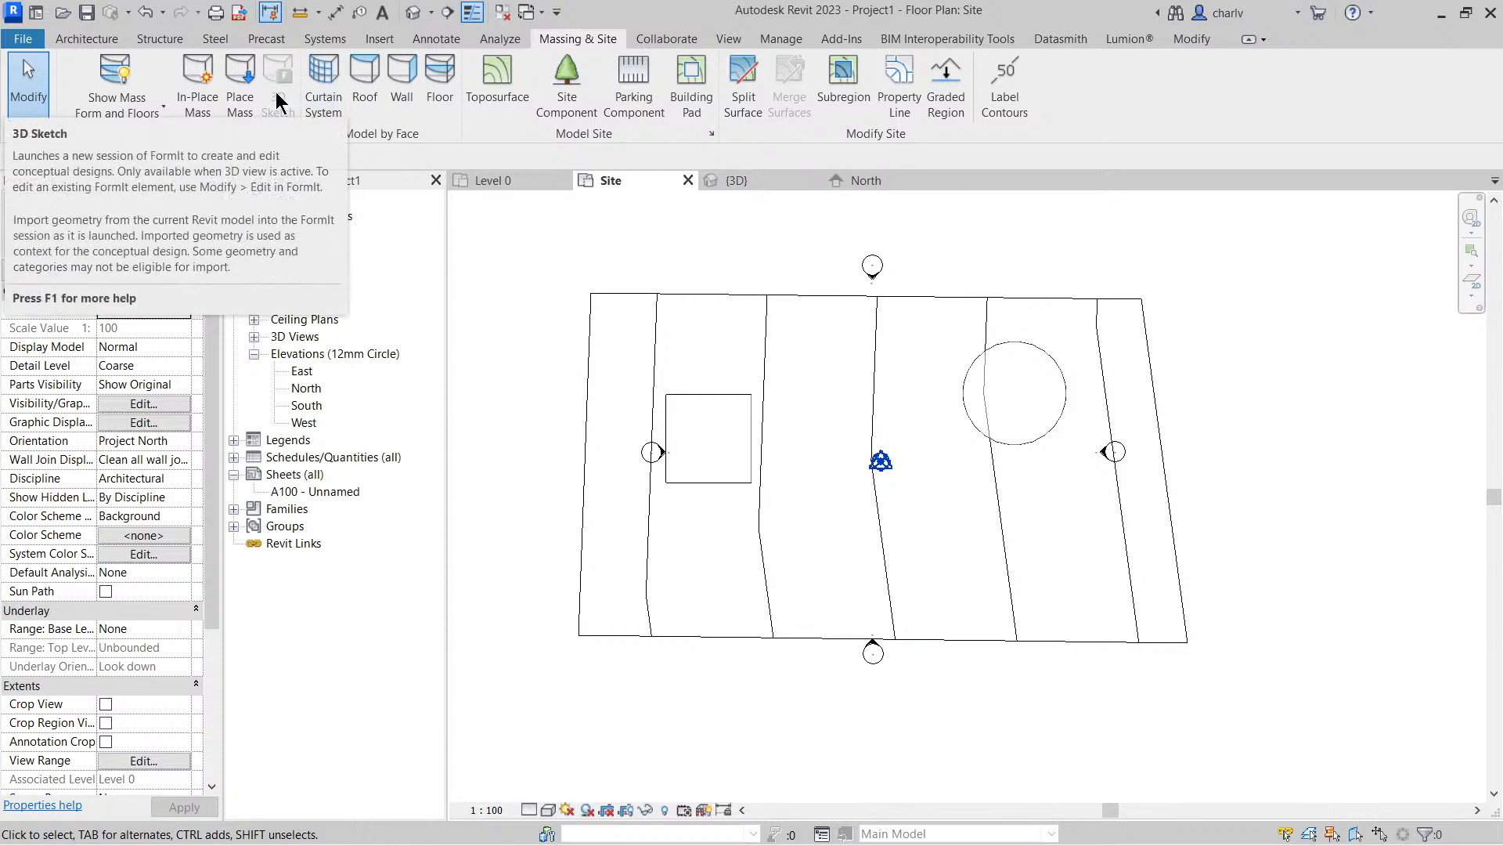
pyautogui.click(1003, 389)
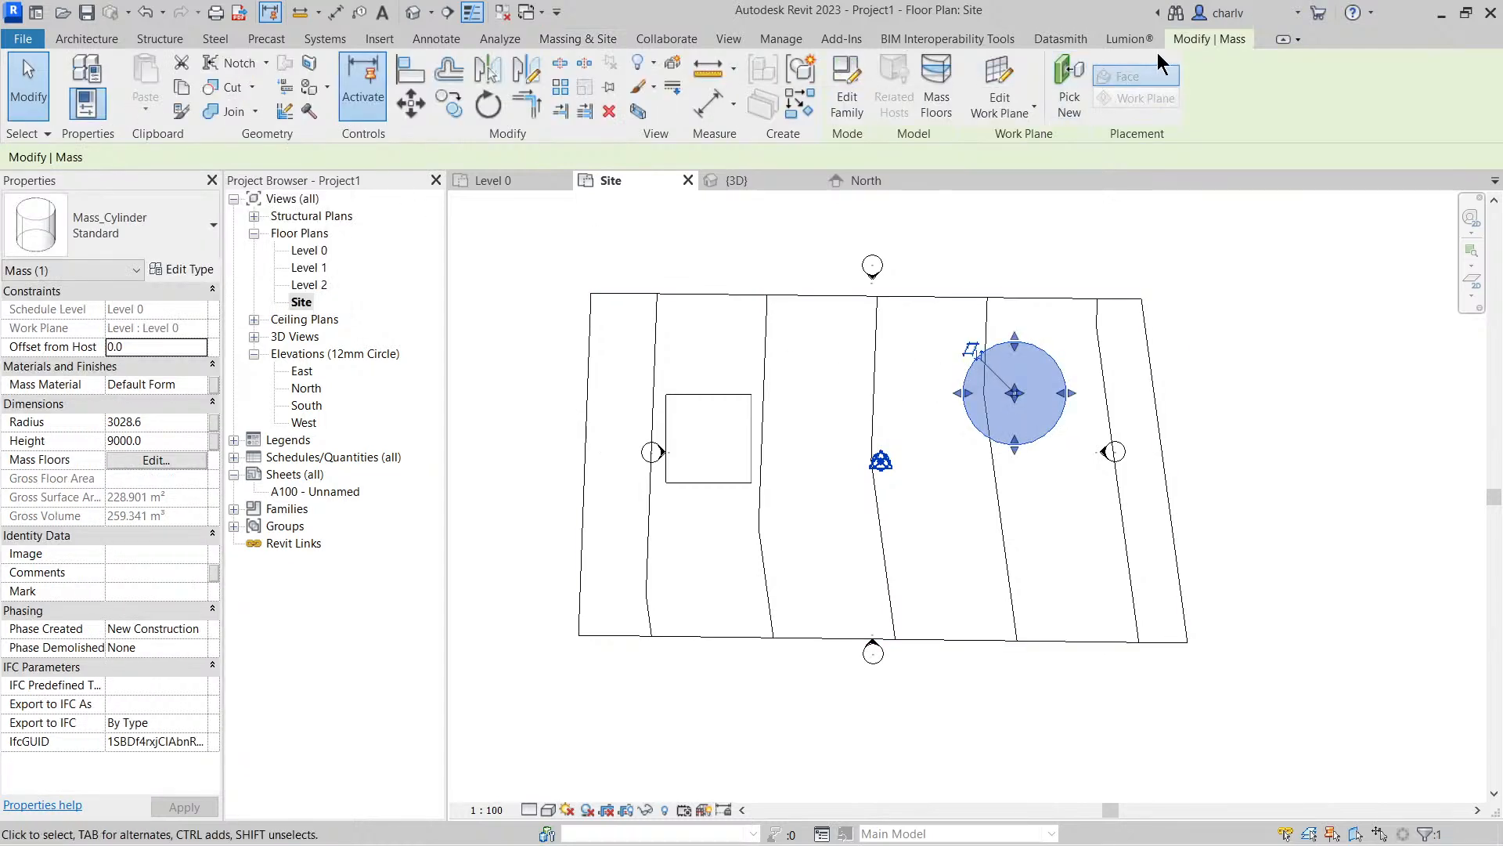
pyautogui.click(578, 38)
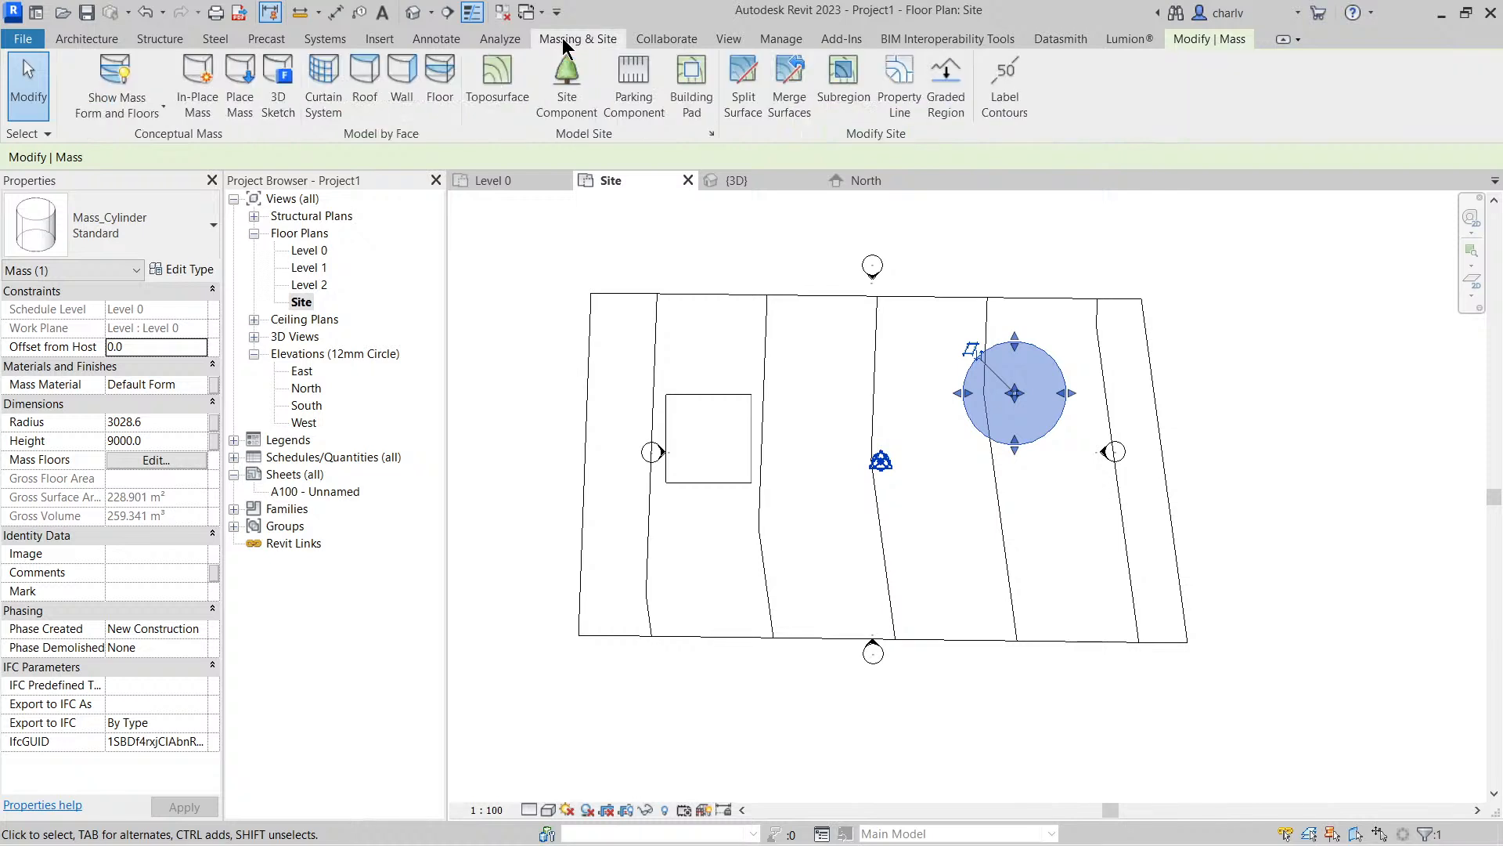
pyautogui.click(559, 308)
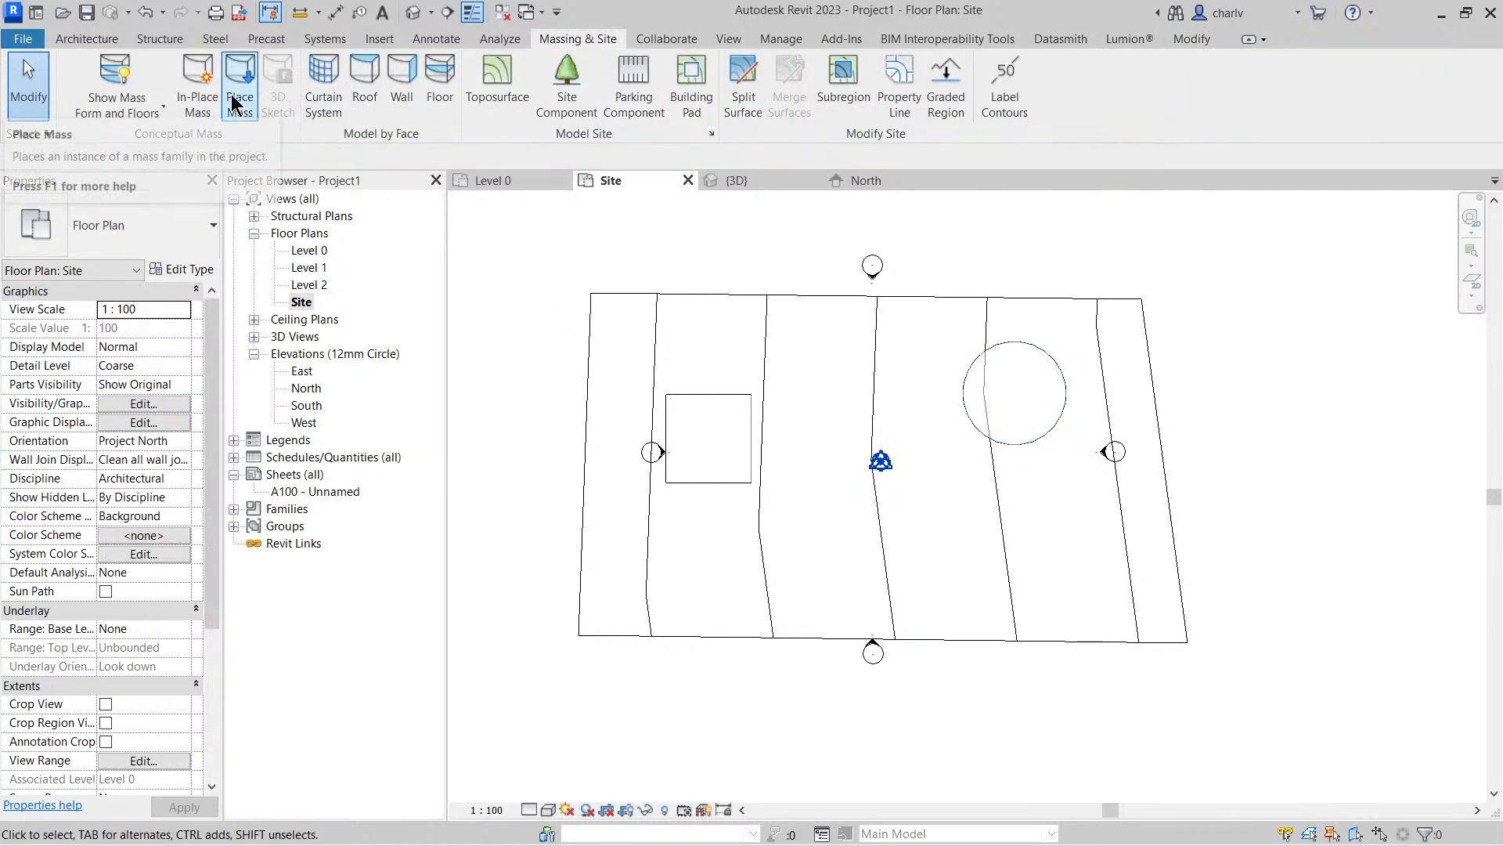
# Try creating an in-place mass named Mass 2 and finish it without drawing any geometry
pyautogui.click(206, 115)
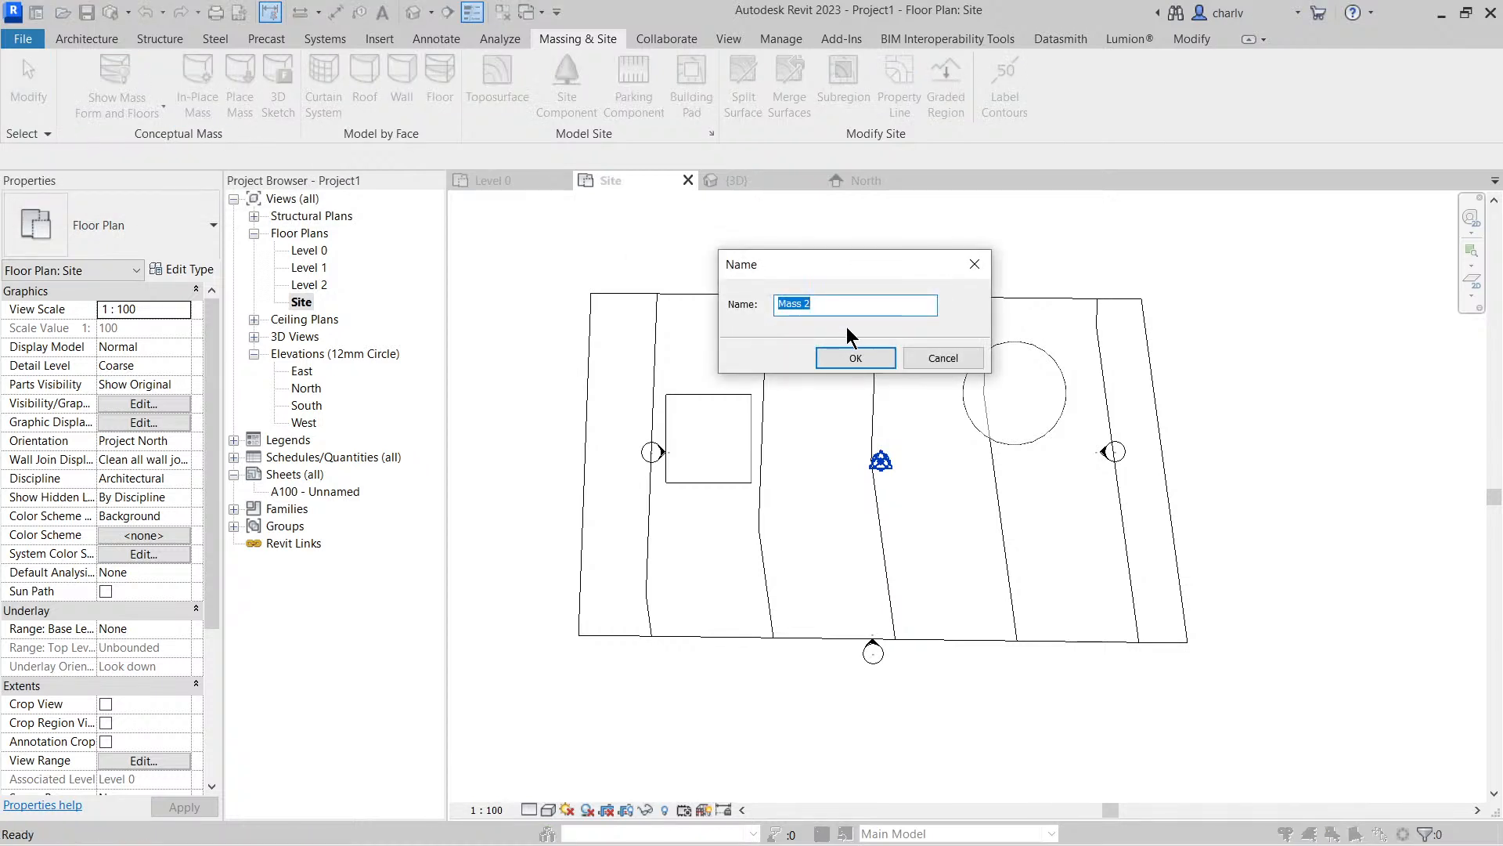
pyautogui.click(855, 357)
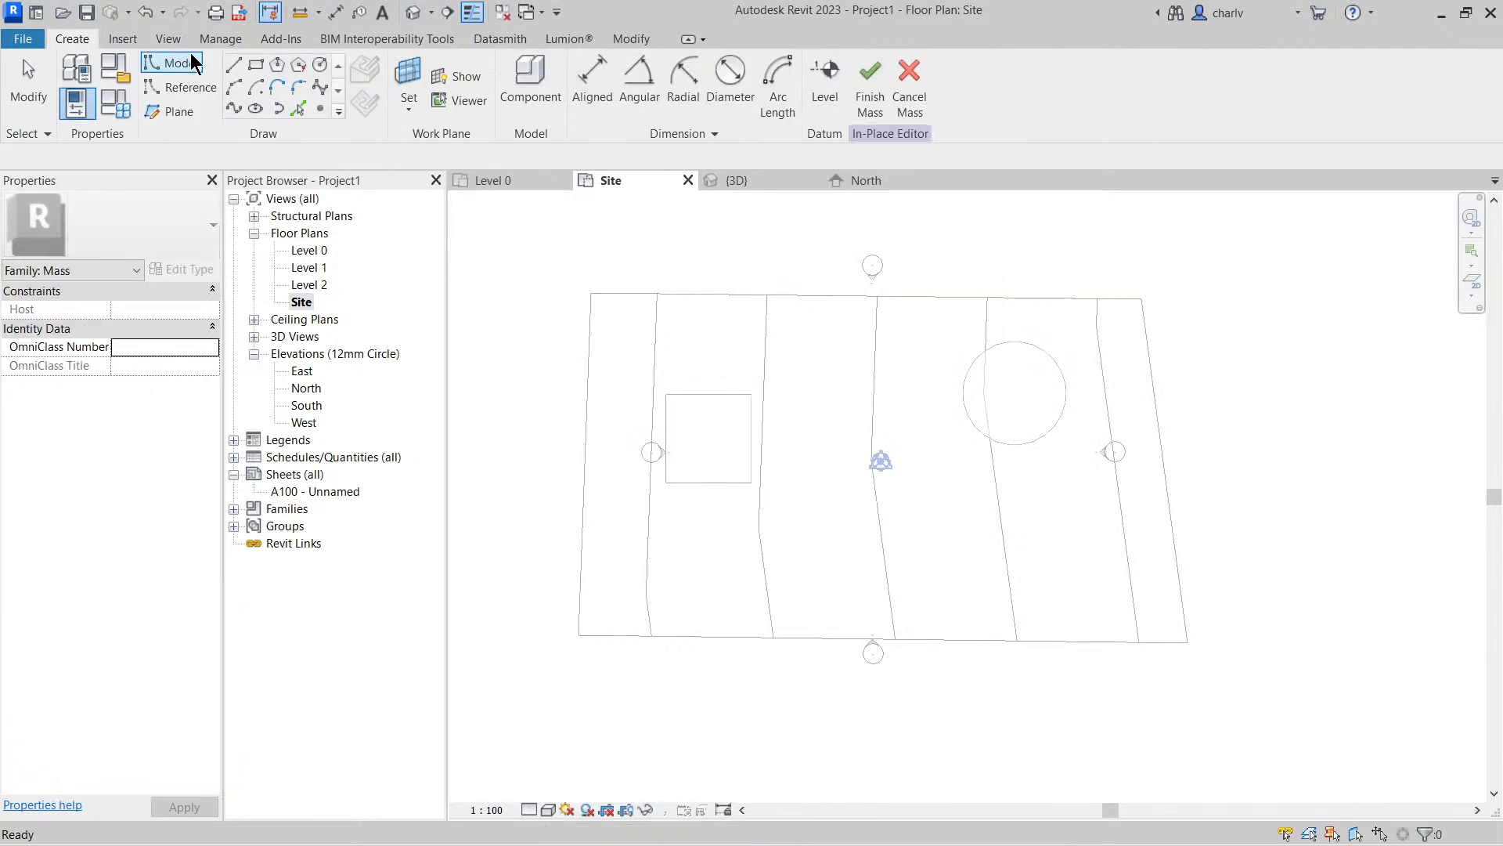
pyautogui.click(631, 39)
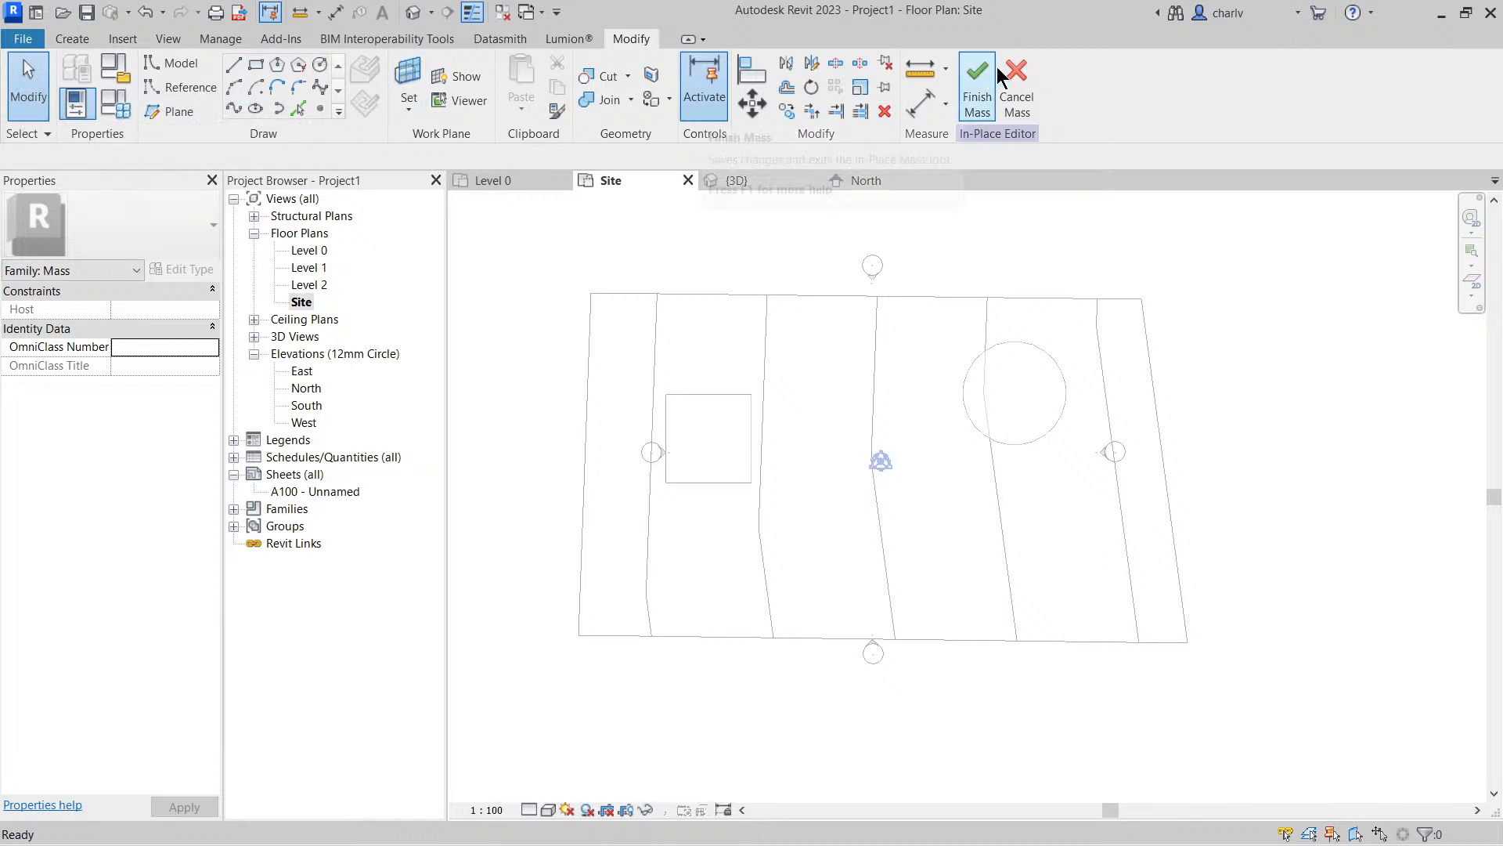
pyautogui.click(978, 89)
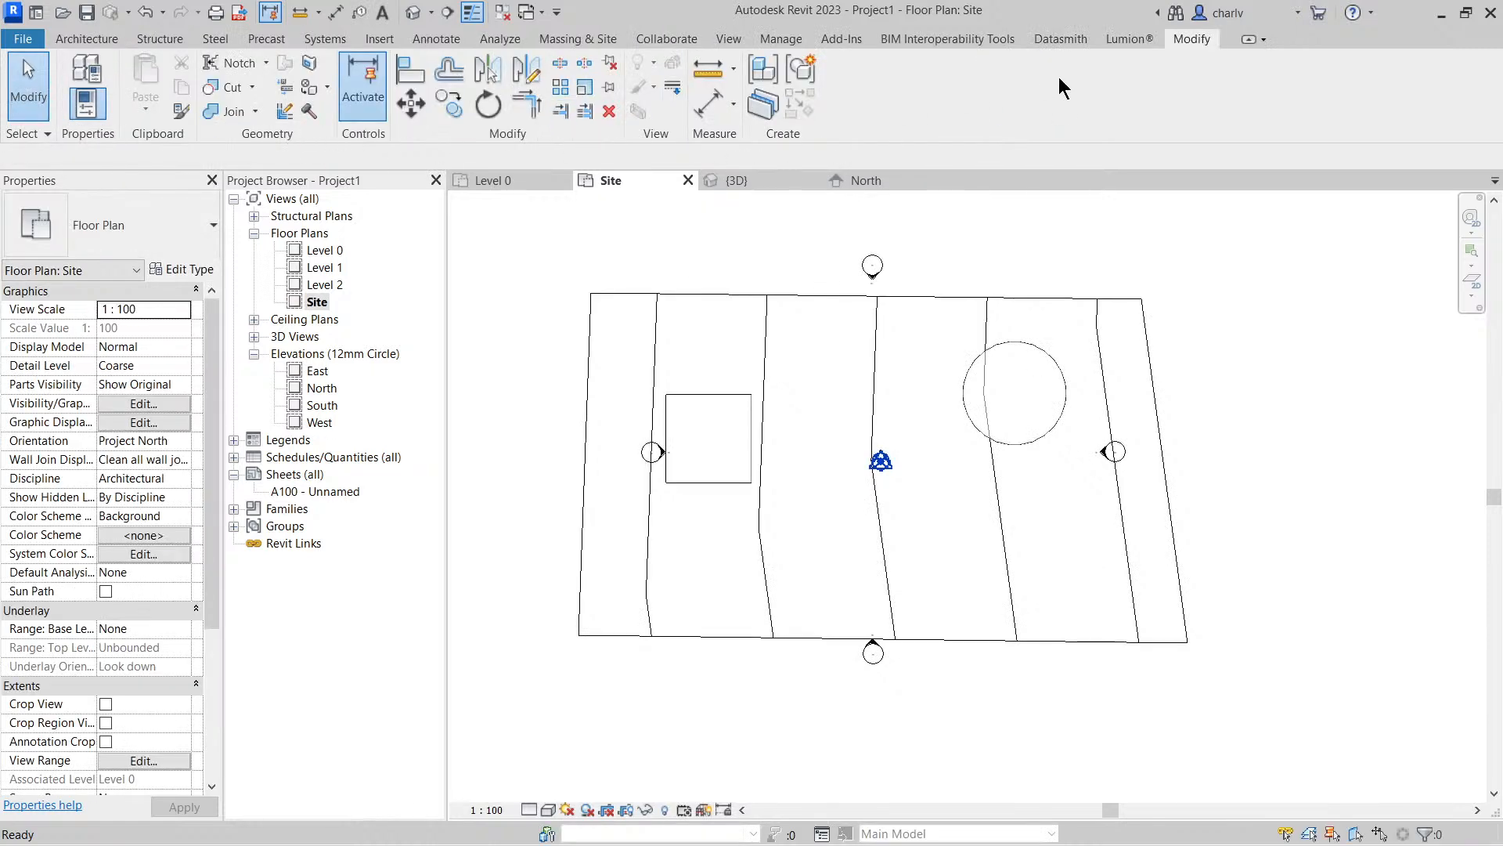
pyautogui.click(568, 41)
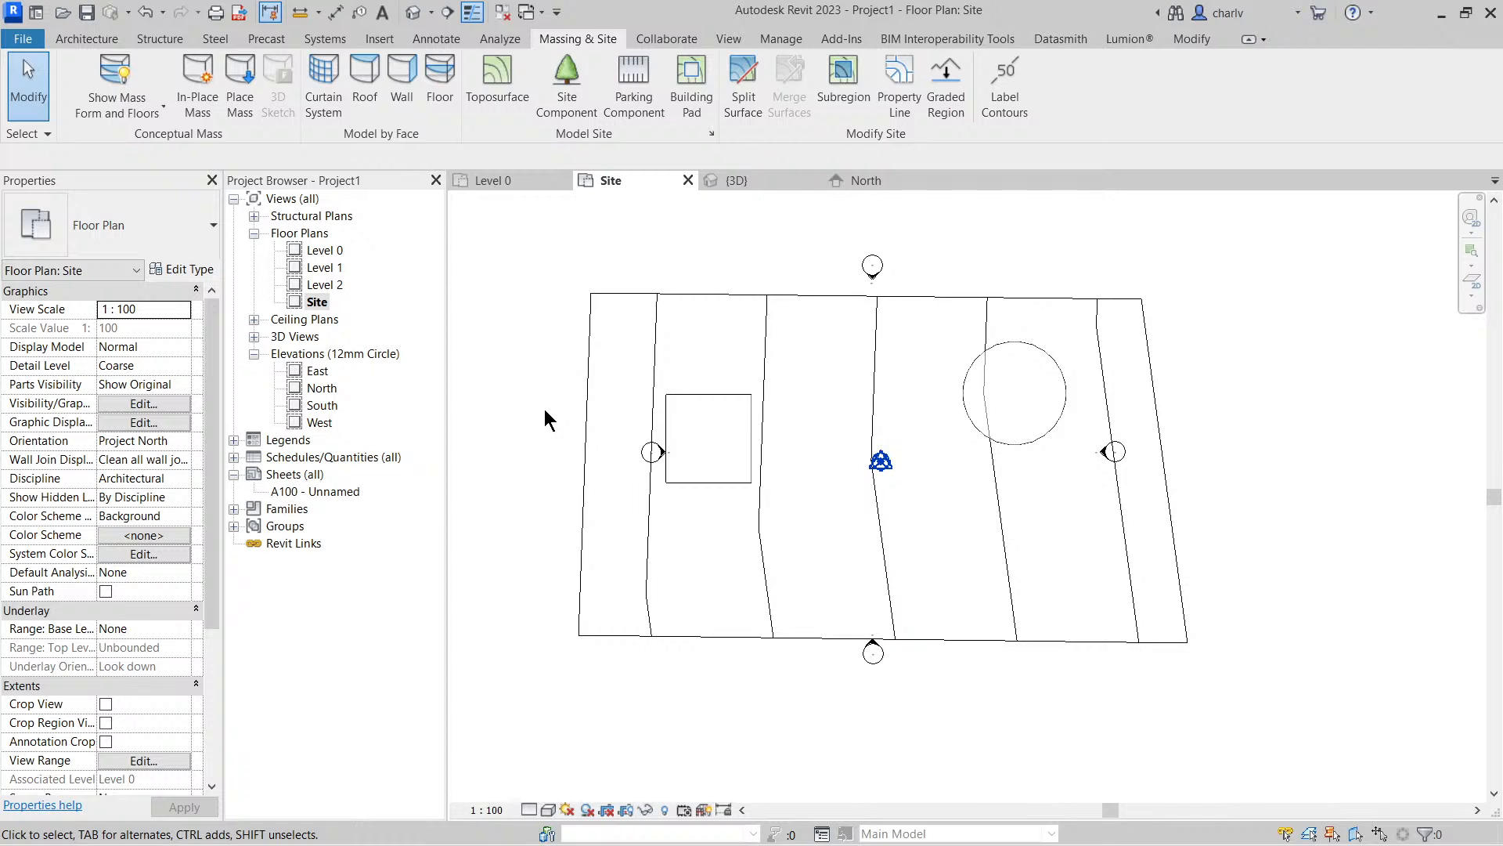
# Create a new building-components schedule for the Mass category in the New Construction phase
pyautogui.click(729, 39)
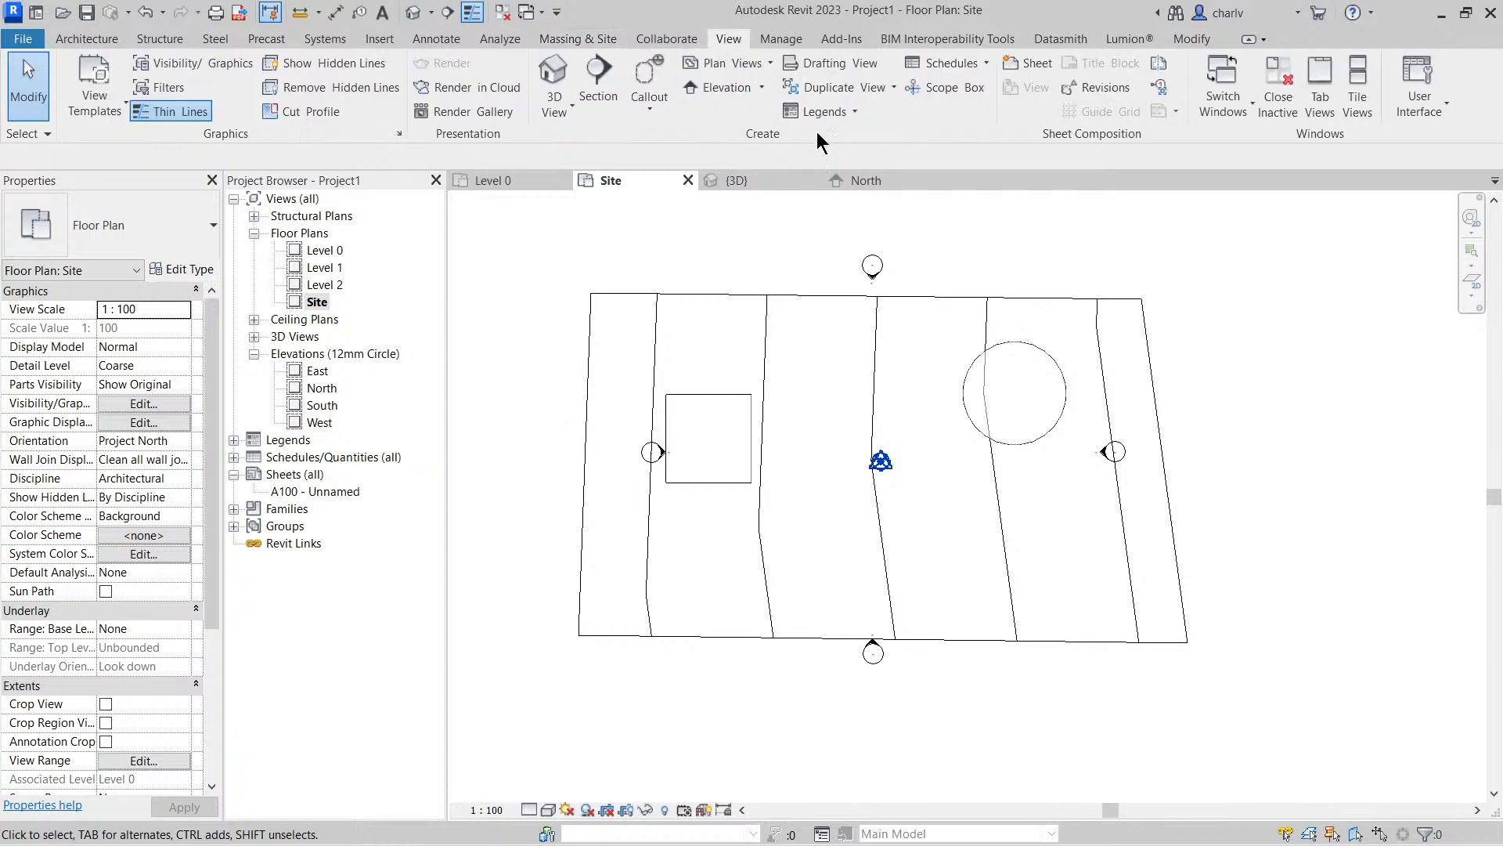
pyautogui.click(947, 62)
pyautogui.click(900, 95)
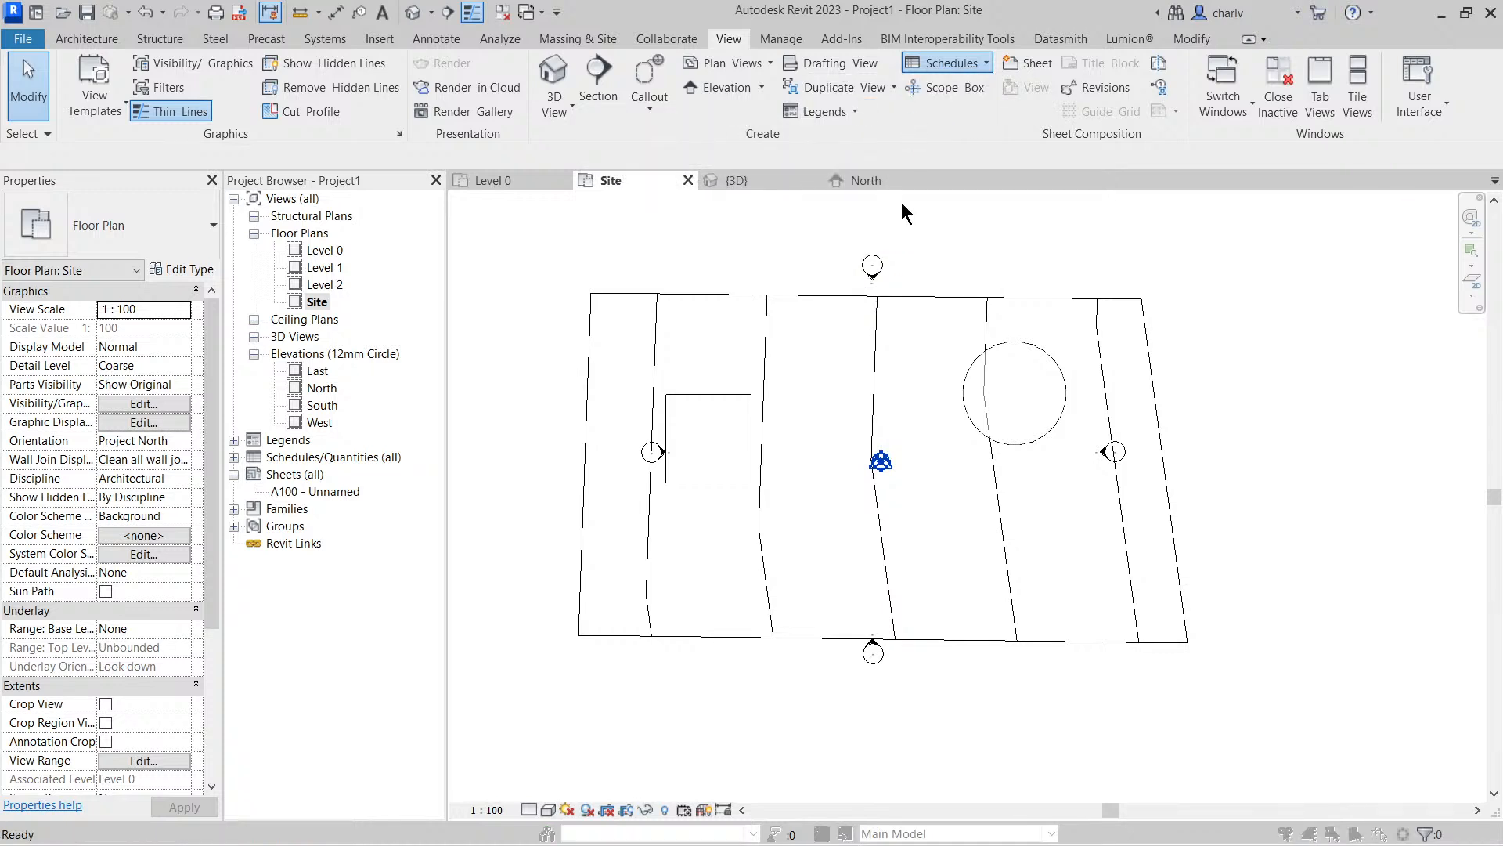
pyautogui.moveTo(412, 293); pyautogui.dragTo(410, 321)
pyautogui.press('m')
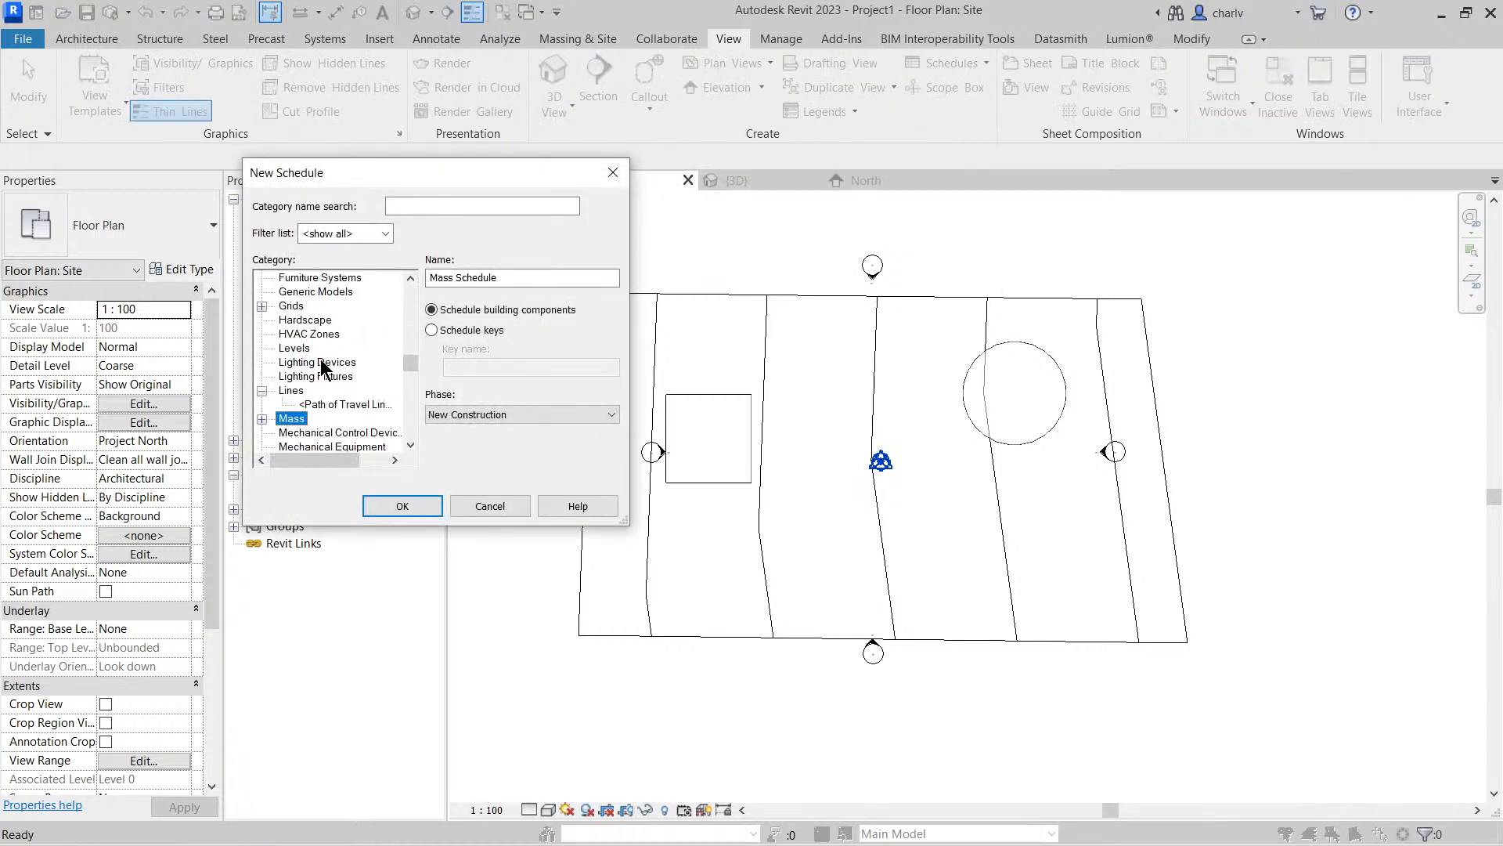
pyautogui.scroll(-1, 332, 416)
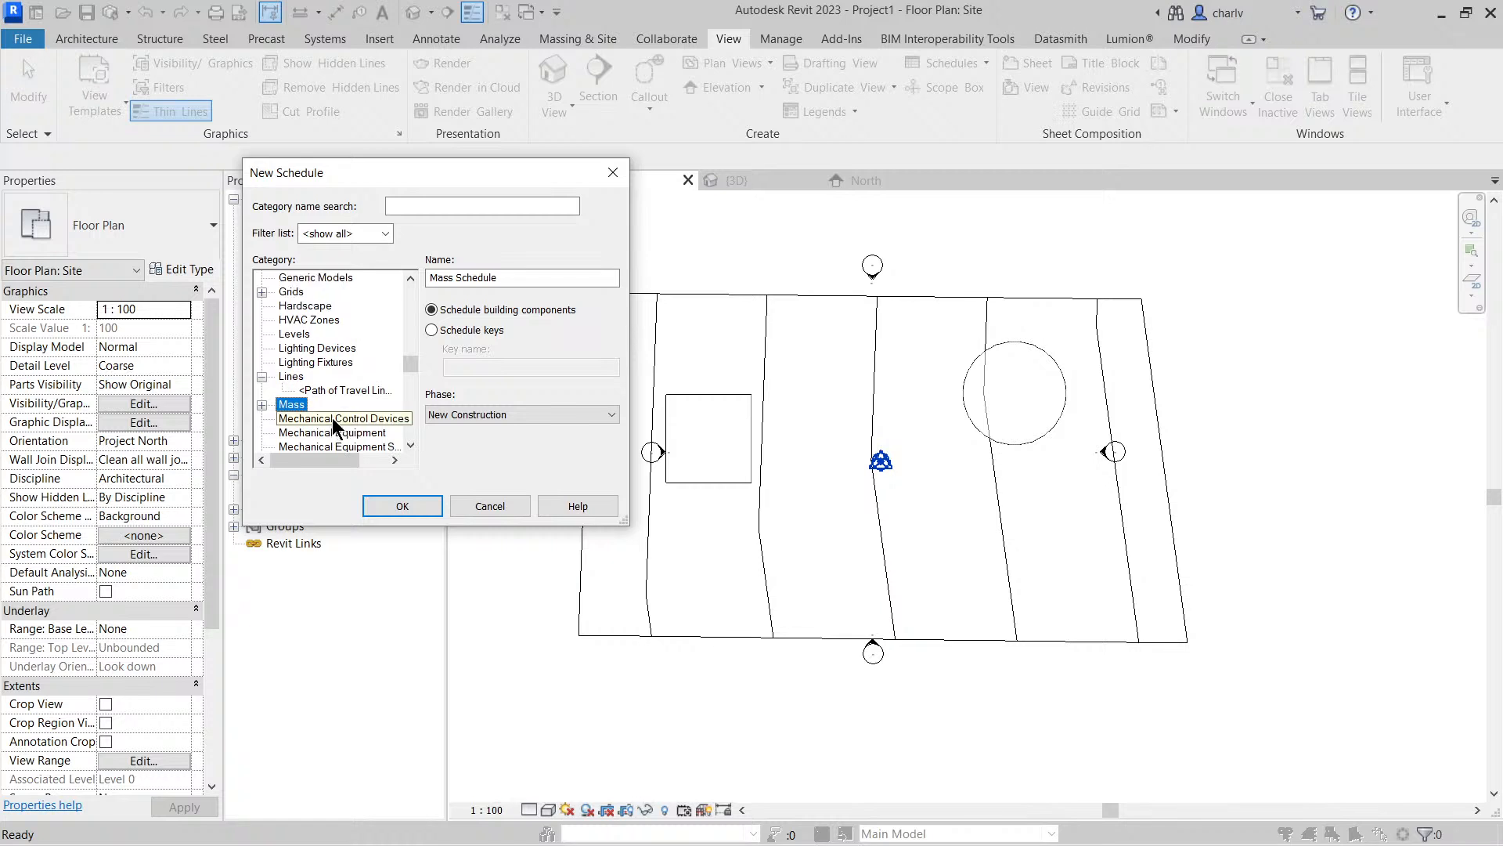
pyautogui.click(402, 506)
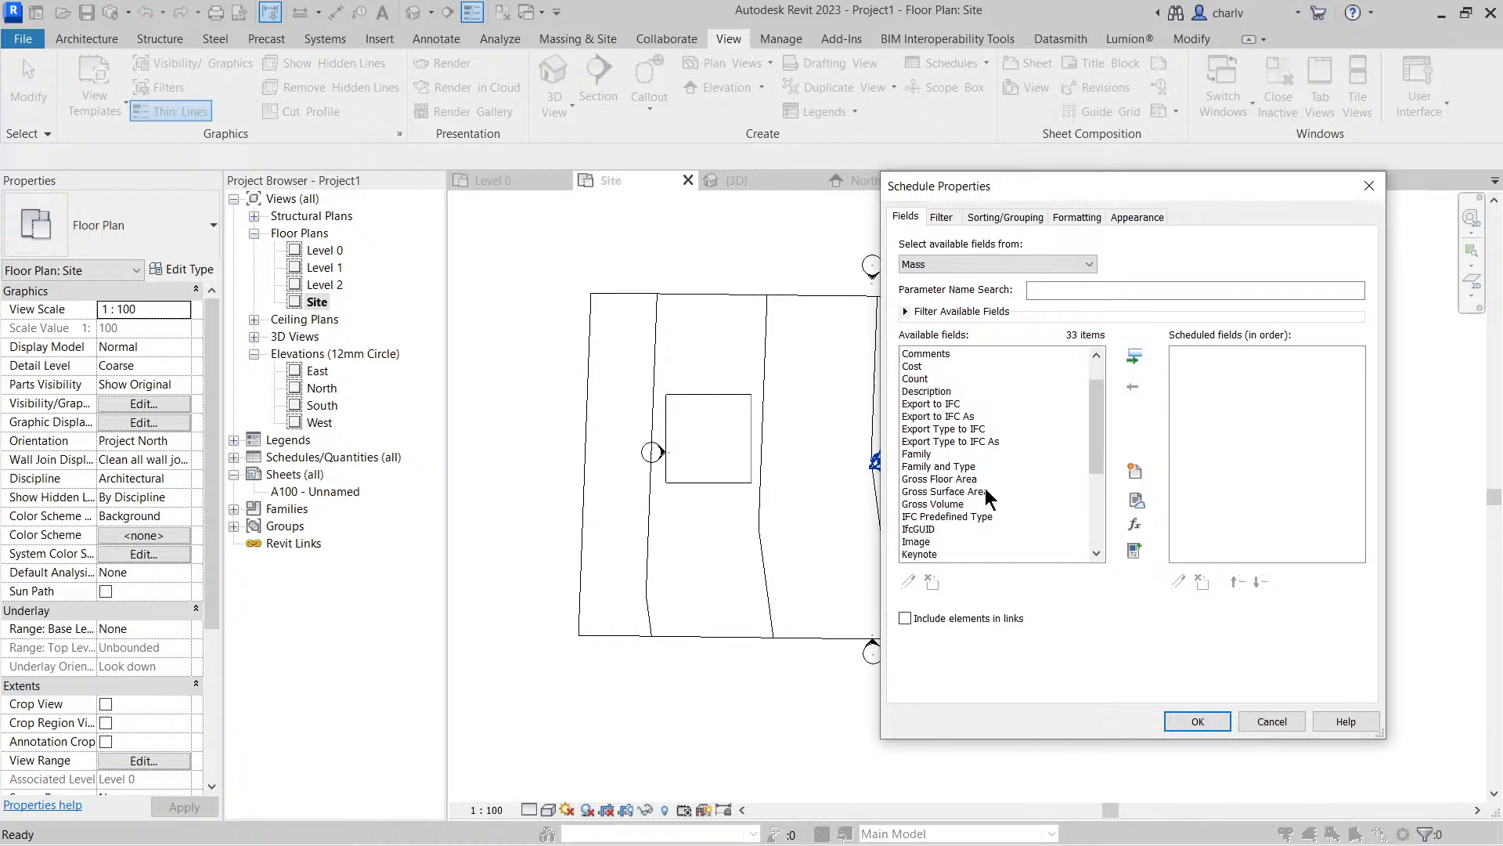
# Add the Family and Type, Gross Floor Area, Gross Surface Area and Count fields and generate the mass schedule
pyautogui.scroll(-2, 985, 494)
pyautogui.scroll(-2, 983, 490)
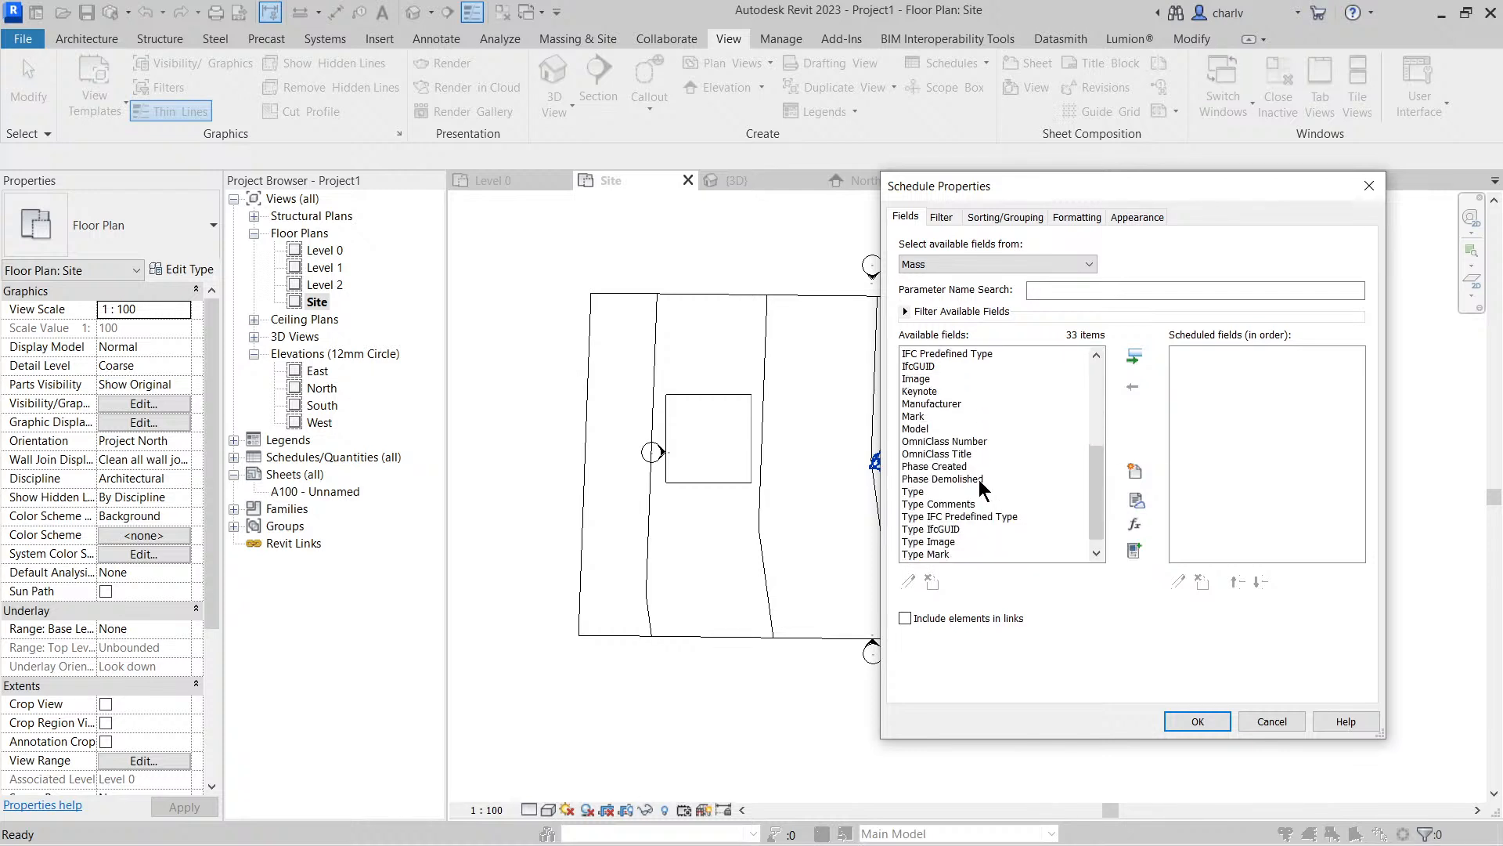
pyautogui.scroll(-1, 991, 492)
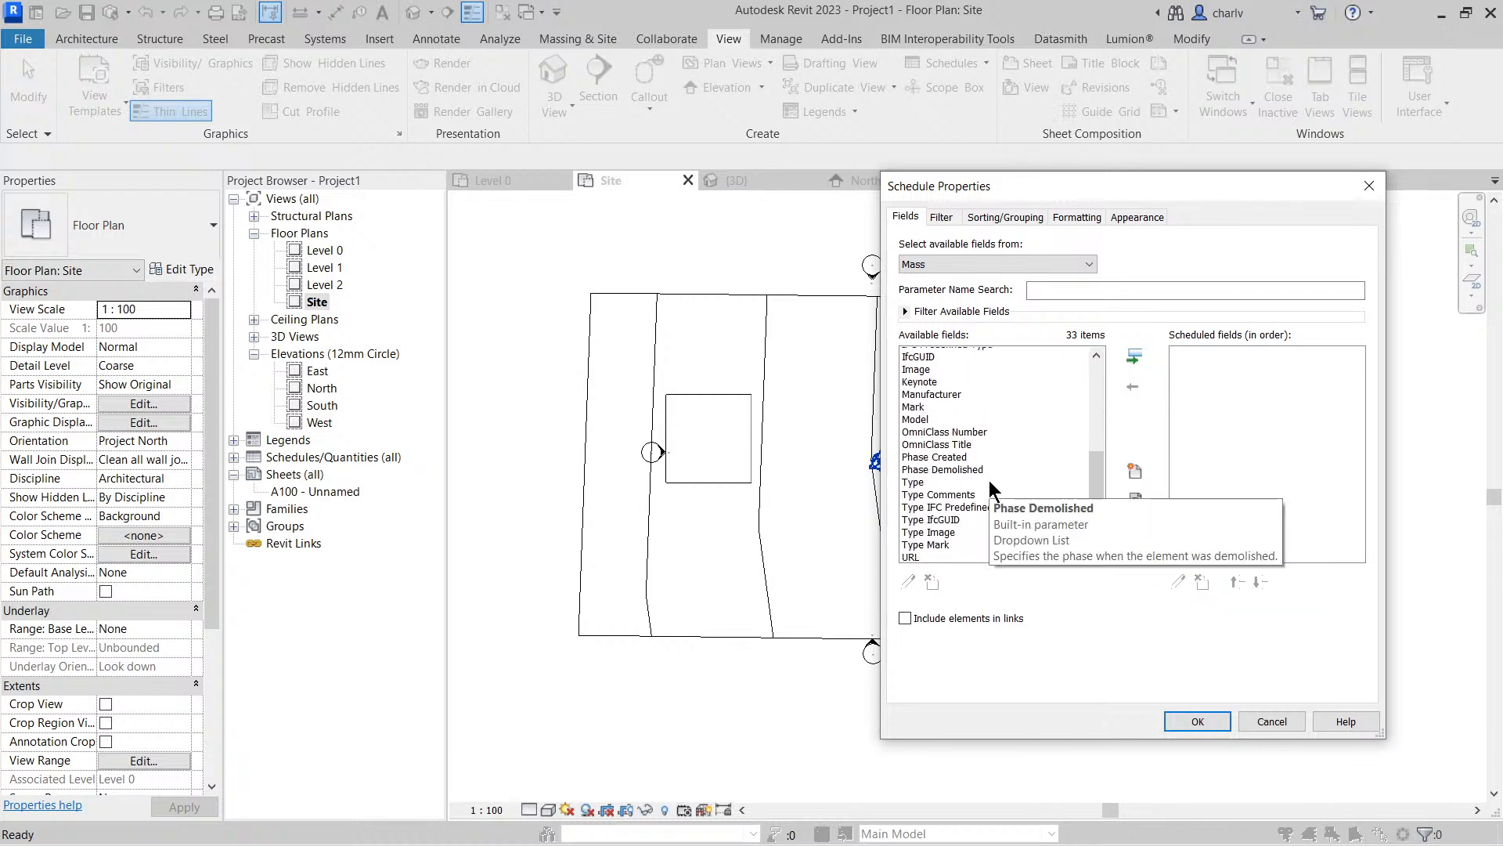
pyautogui.scroll(3, 988, 482)
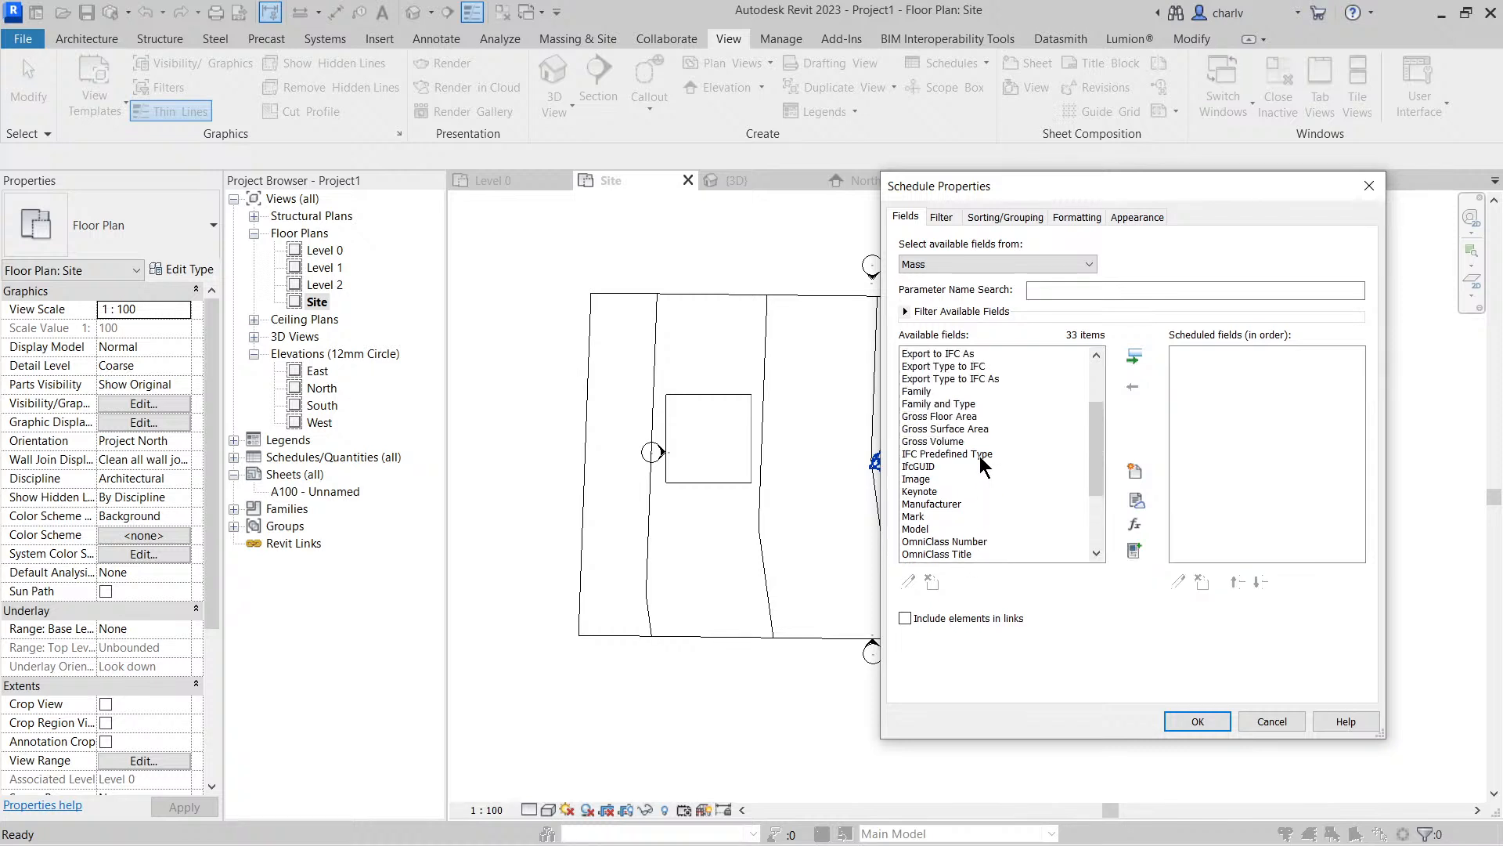
pyautogui.doubleClick(975, 404)
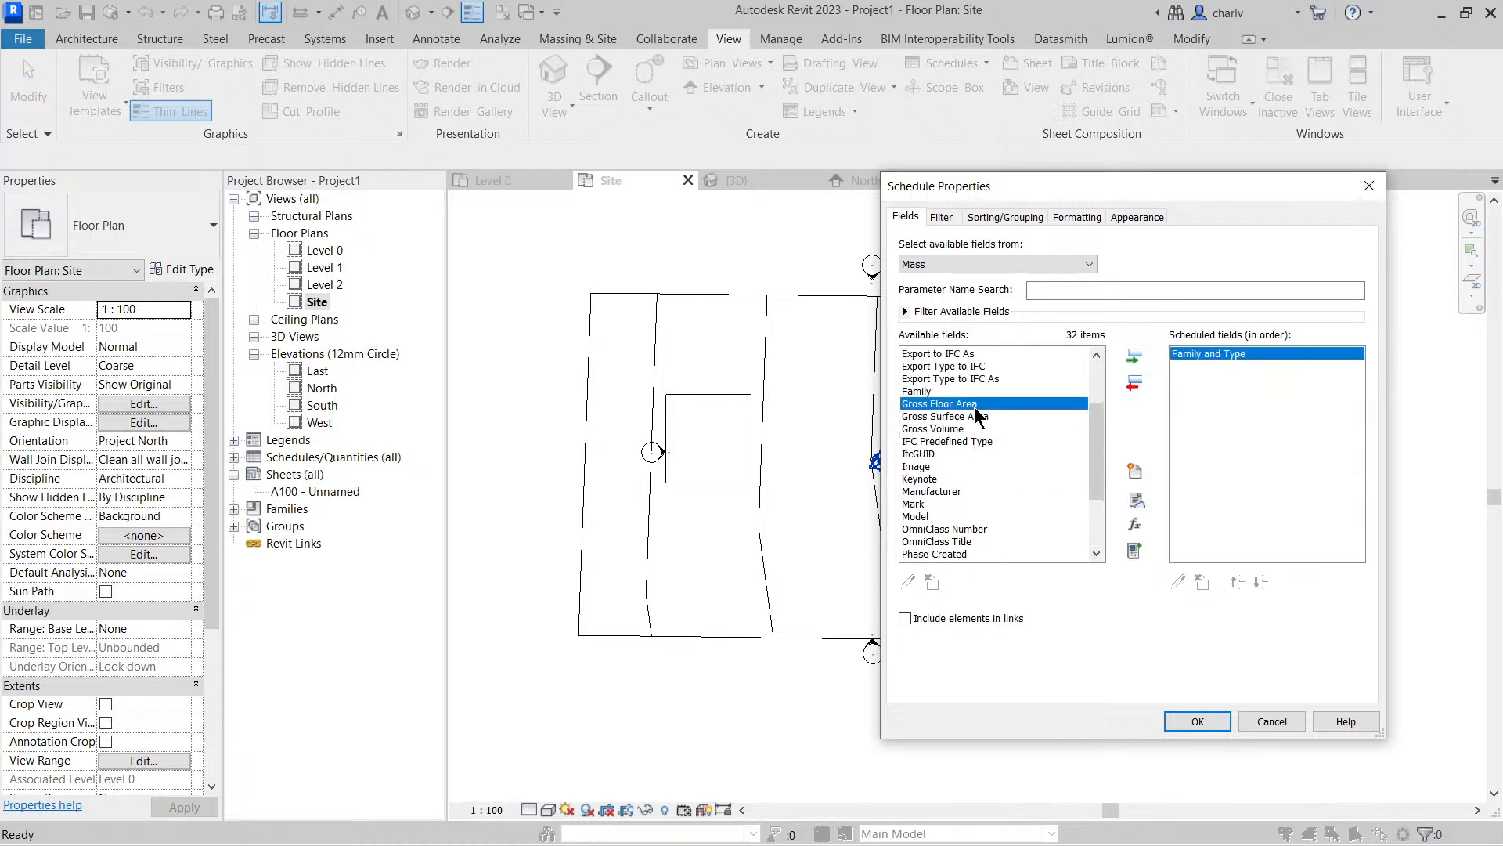
pyautogui.doubleClick(976, 404)
pyautogui.doubleClick(984, 404)
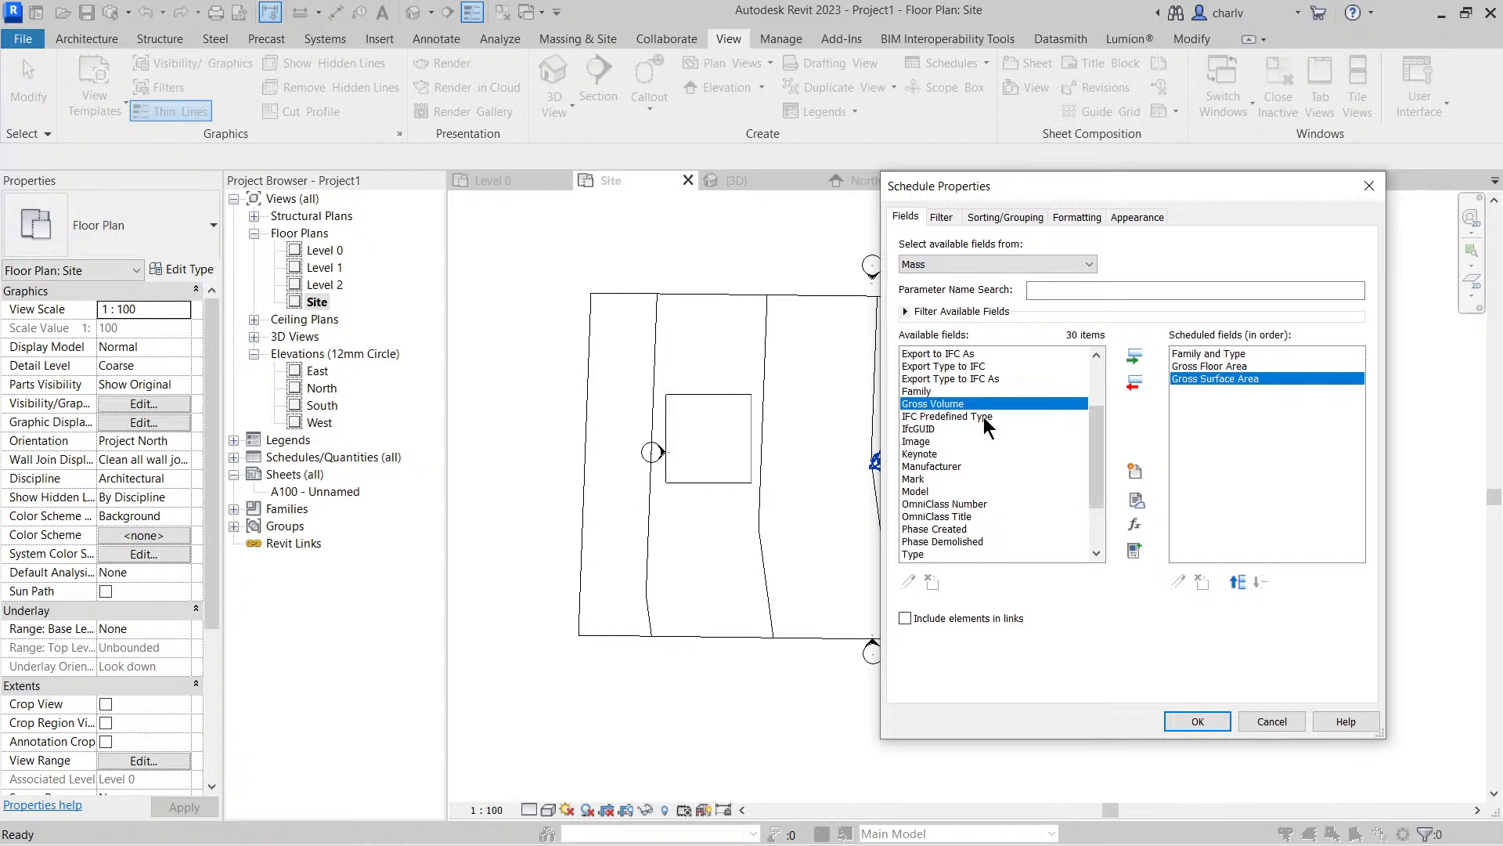
pyautogui.scroll(3, 986, 420)
pyautogui.doubleClick(971, 405)
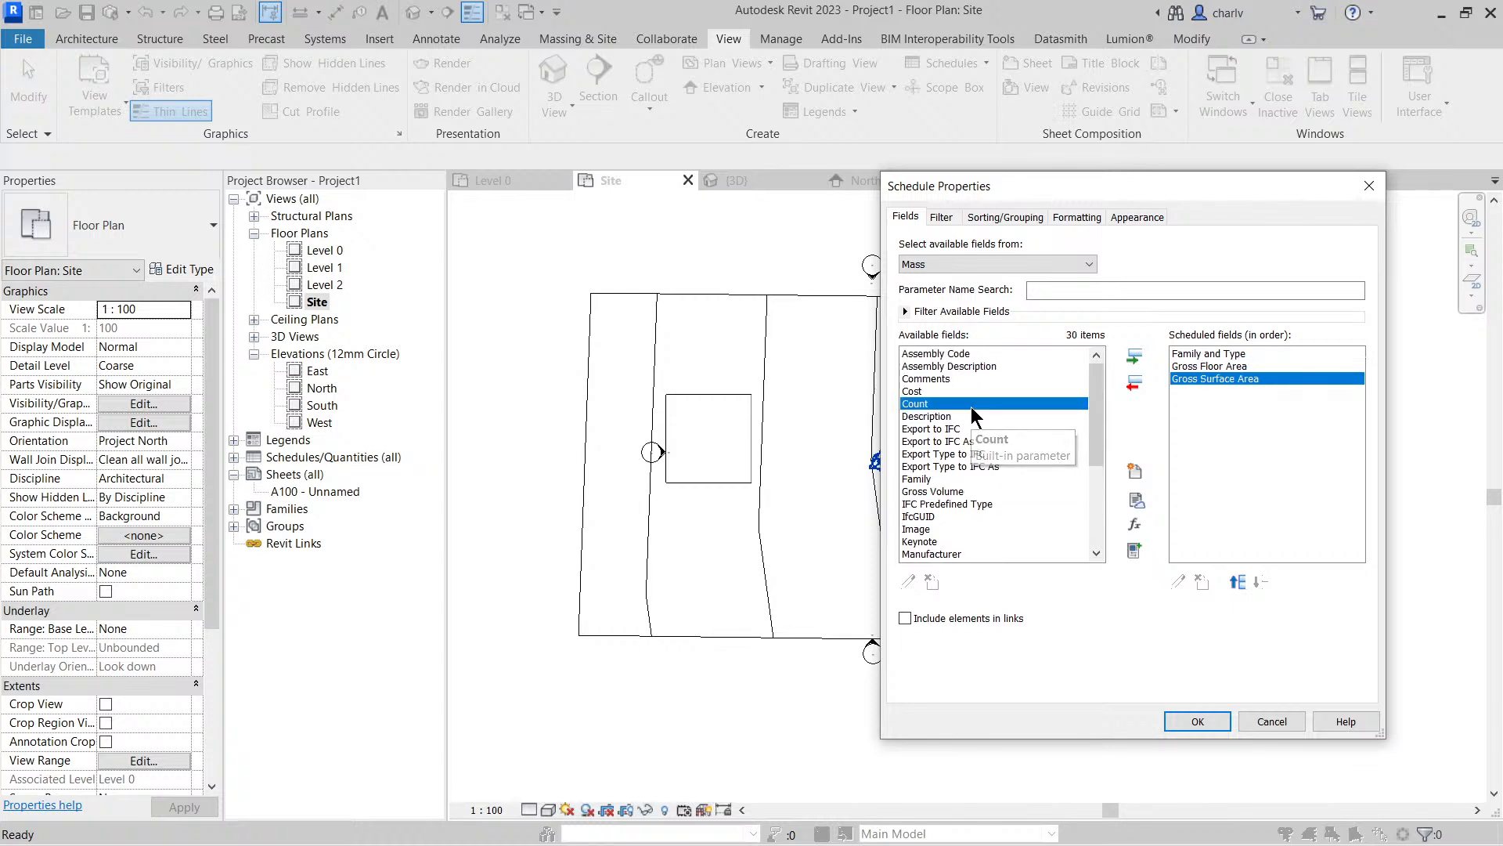
pyautogui.click(1198, 721)
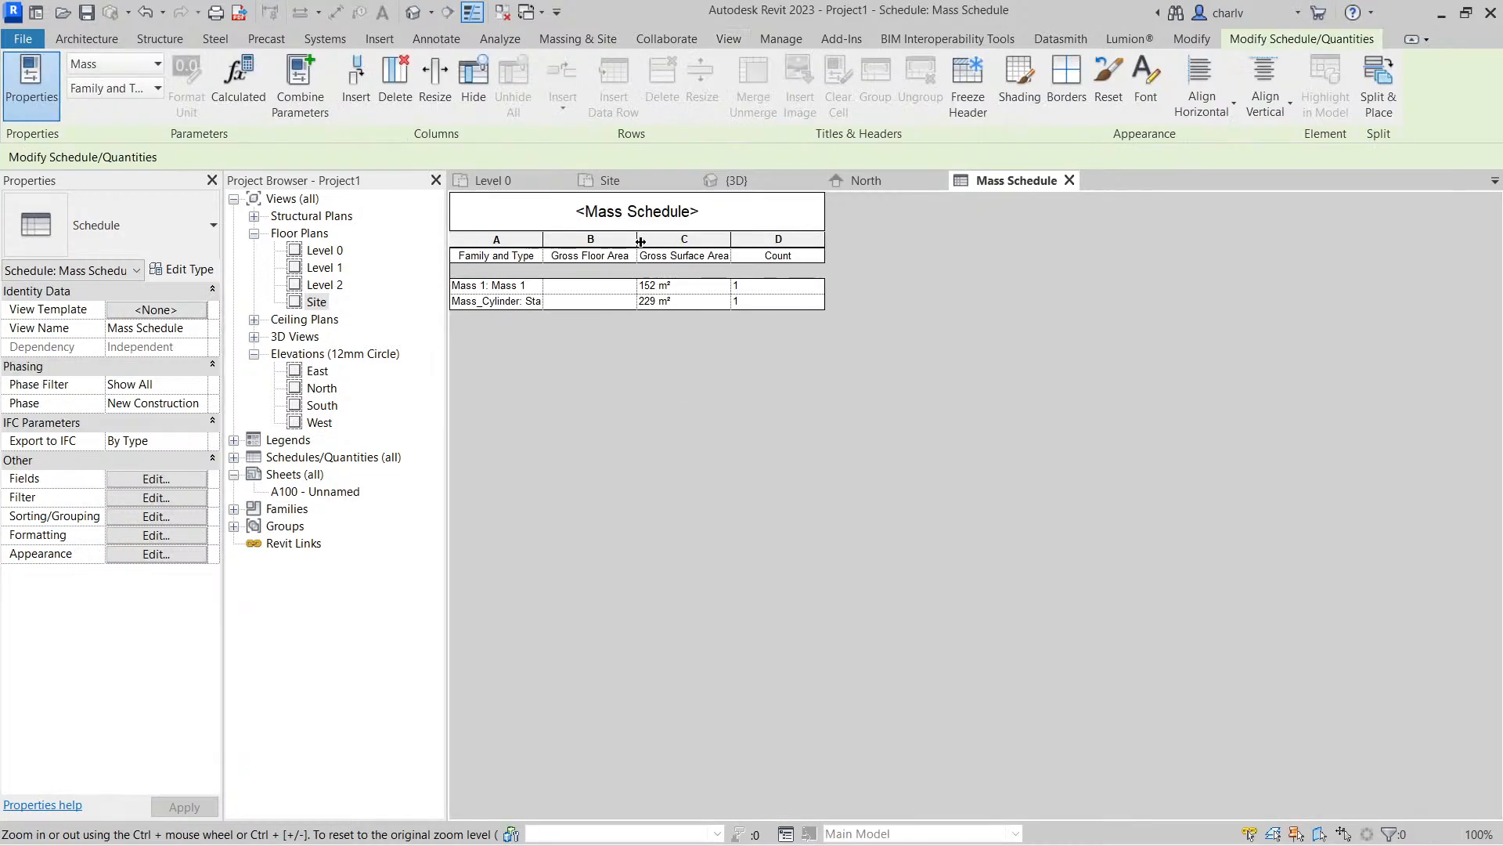
# Widen the Gross Floor Area and Count columns of the mass schedule
pyautogui.moveTo(640, 241); pyautogui.dragTo(751, 241)
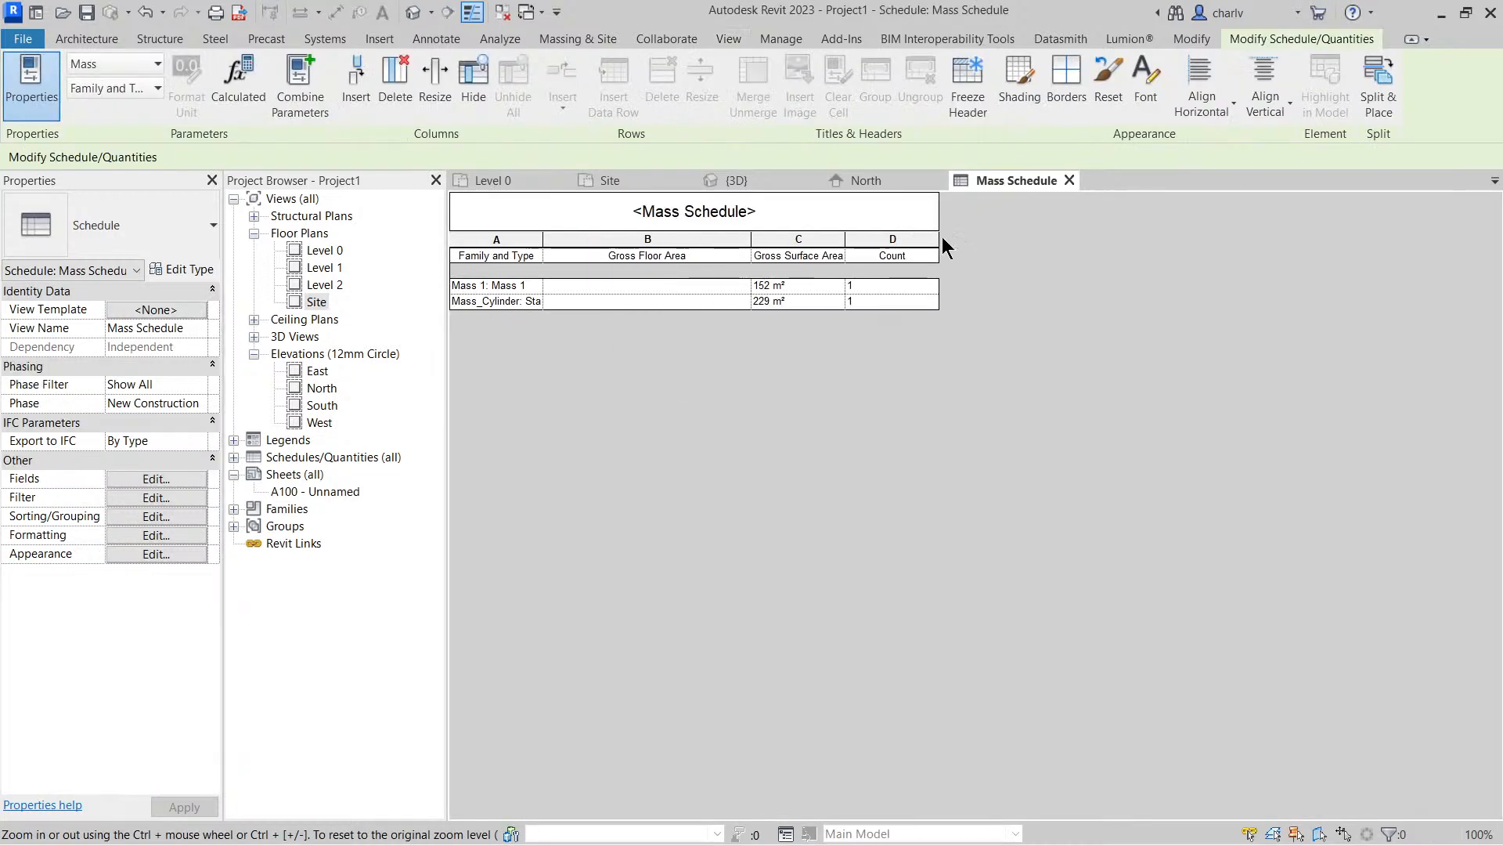
pyautogui.moveTo(942, 237); pyautogui.dragTo(1053, 236)
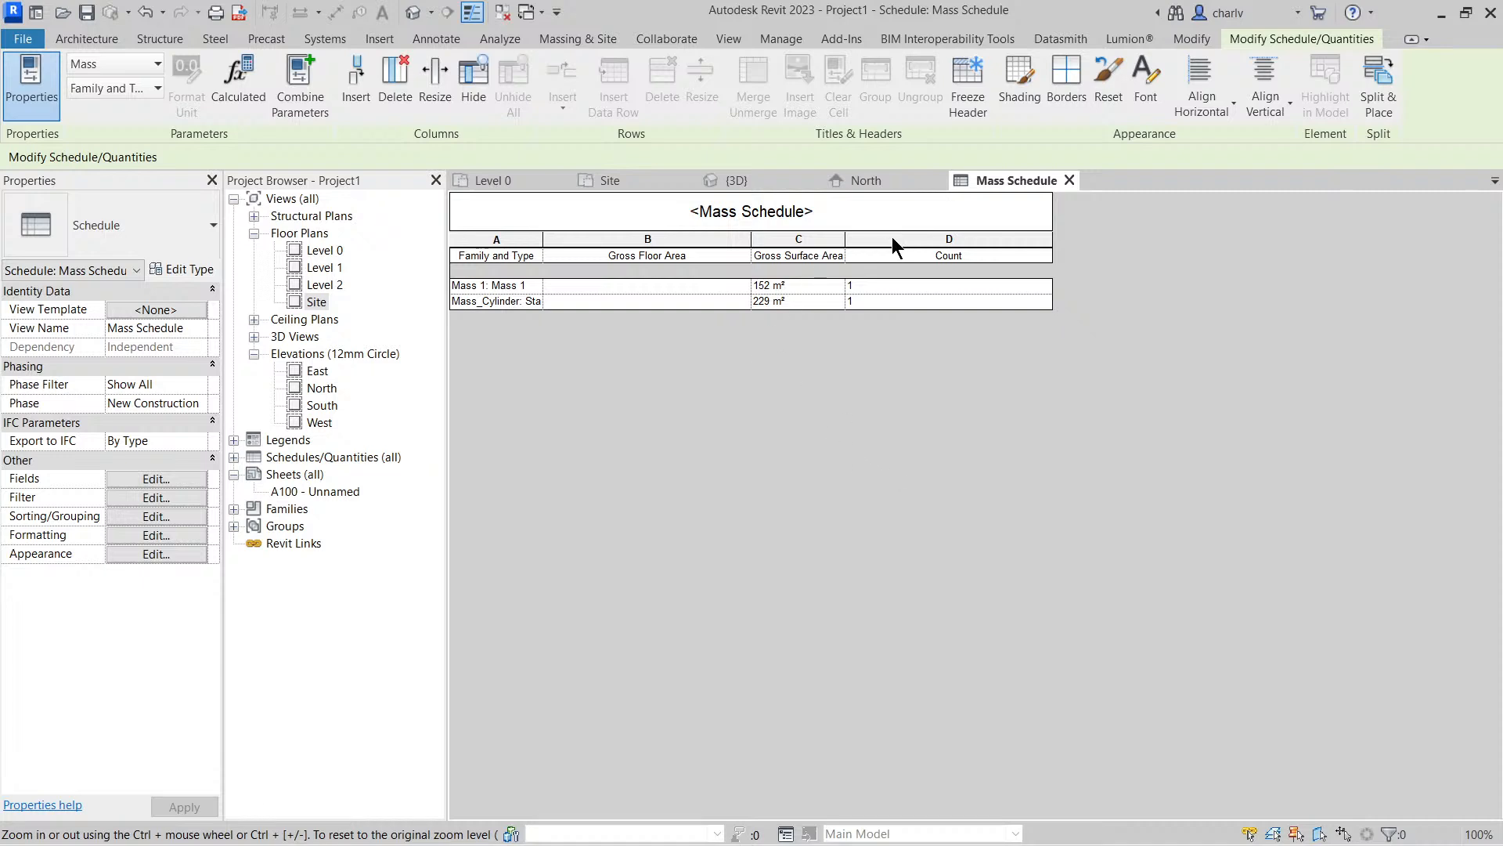
# Examine the full list of available fields for the mass schedule and keep the scheduled fields as they are
pyautogui.click(150, 480)
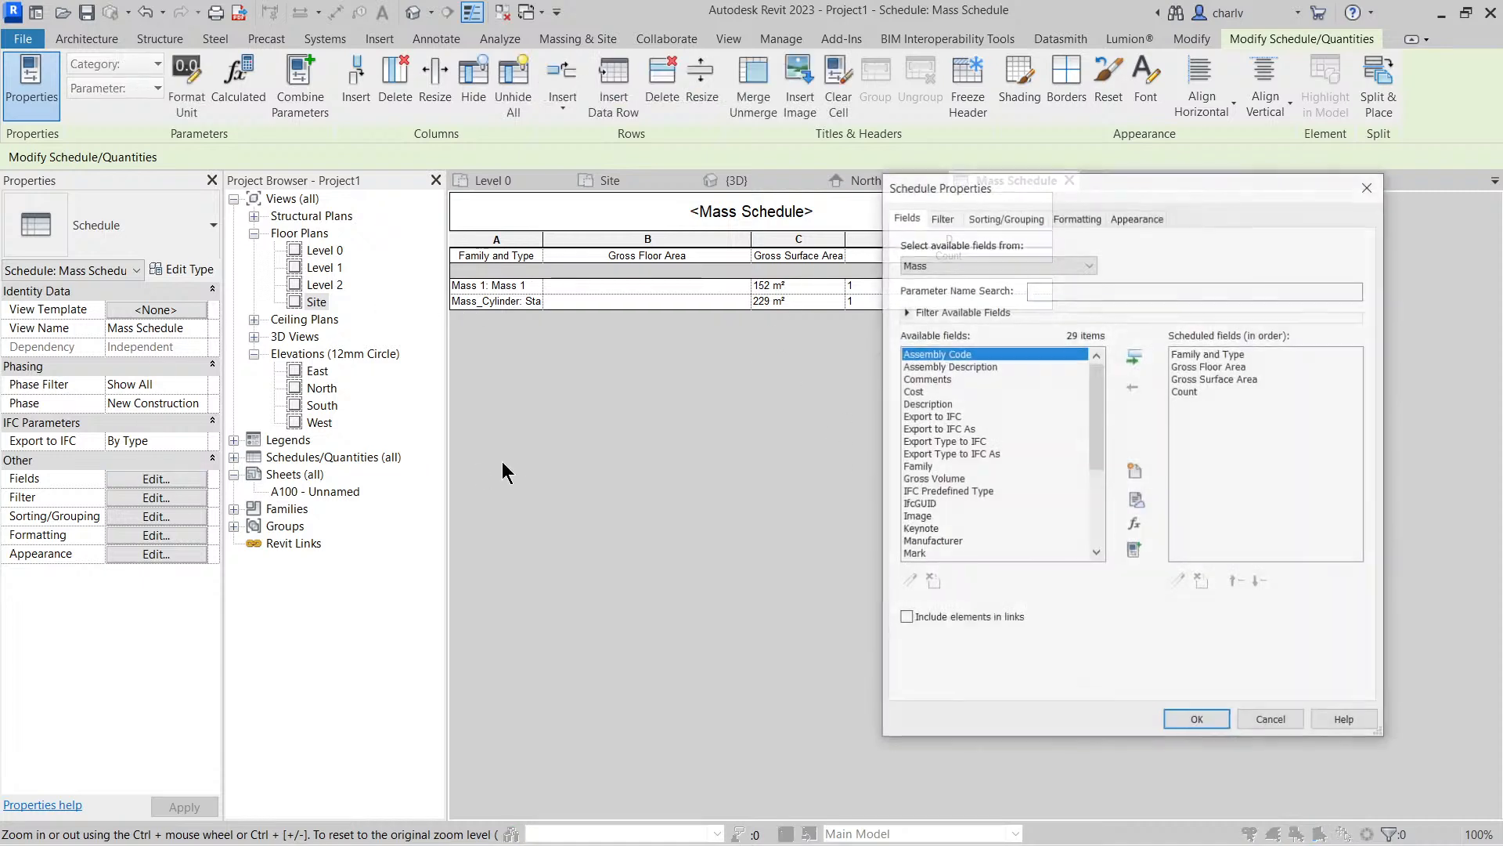
pyautogui.click(921, 505)
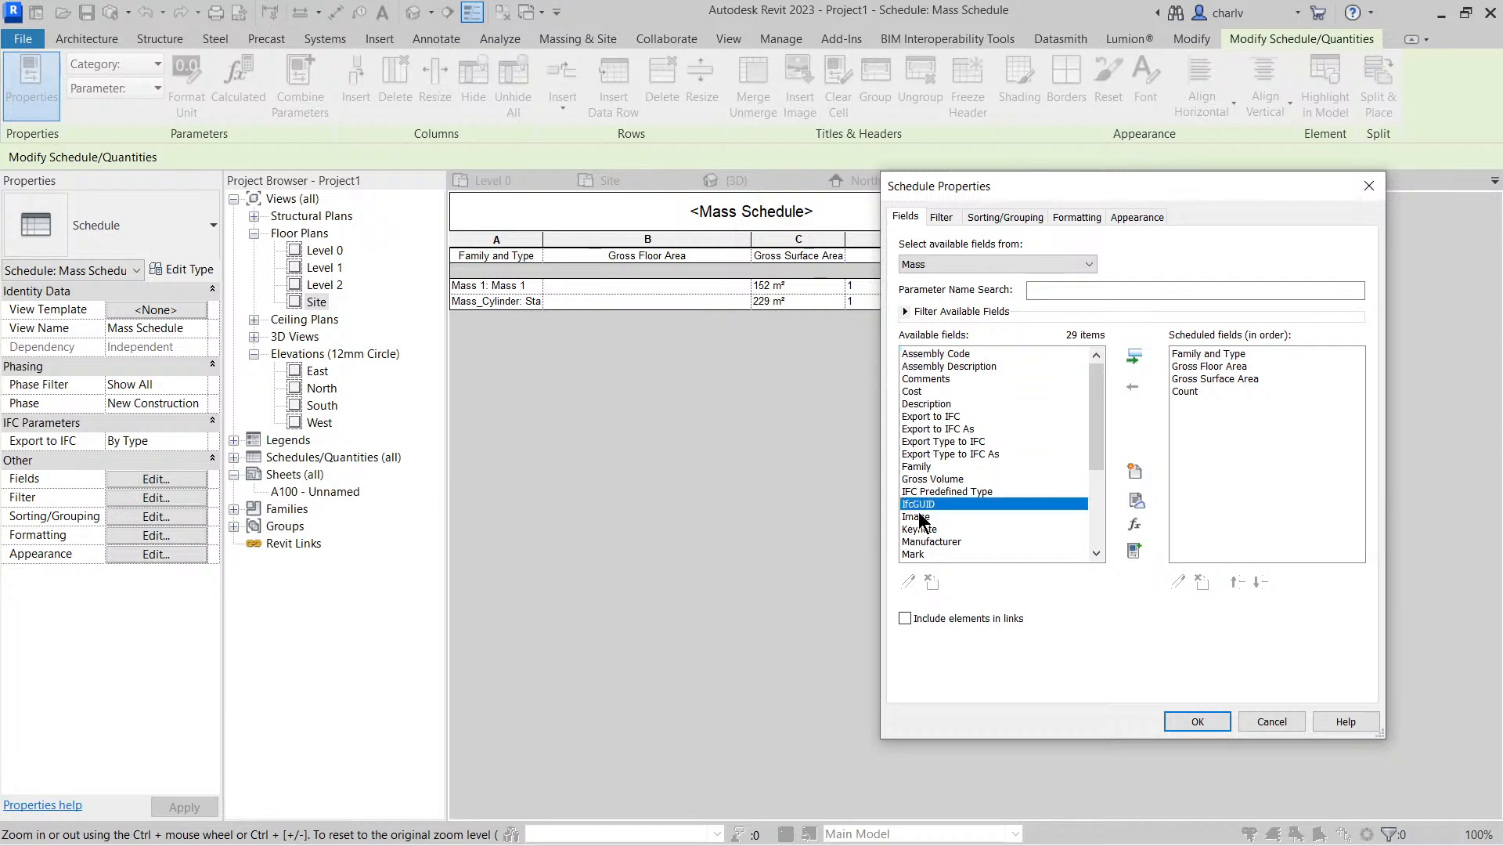
pyautogui.scroll(-4, 924, 516)
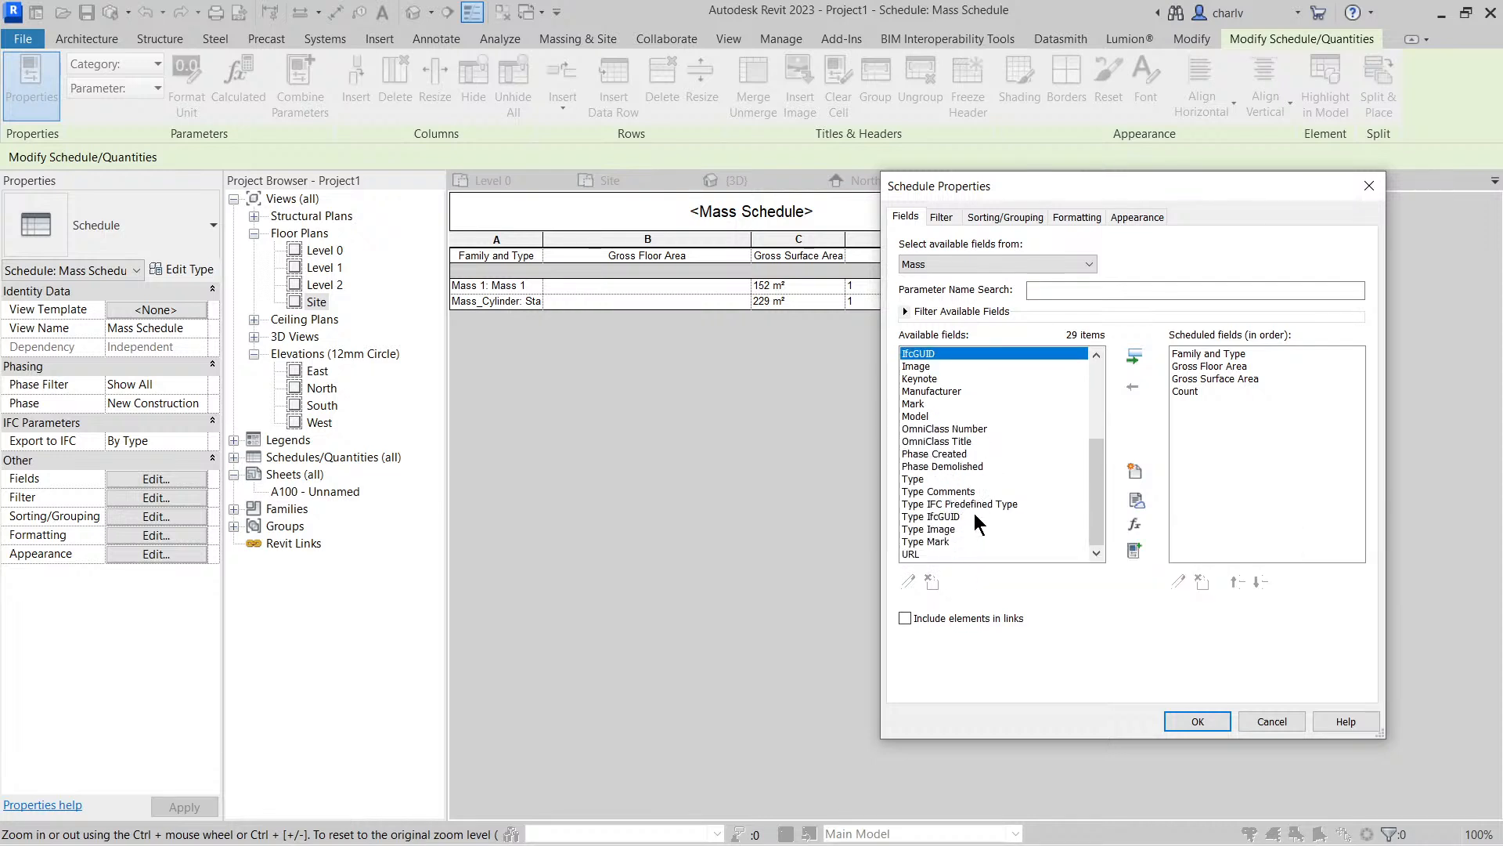
pyautogui.scroll(3, 977, 525)
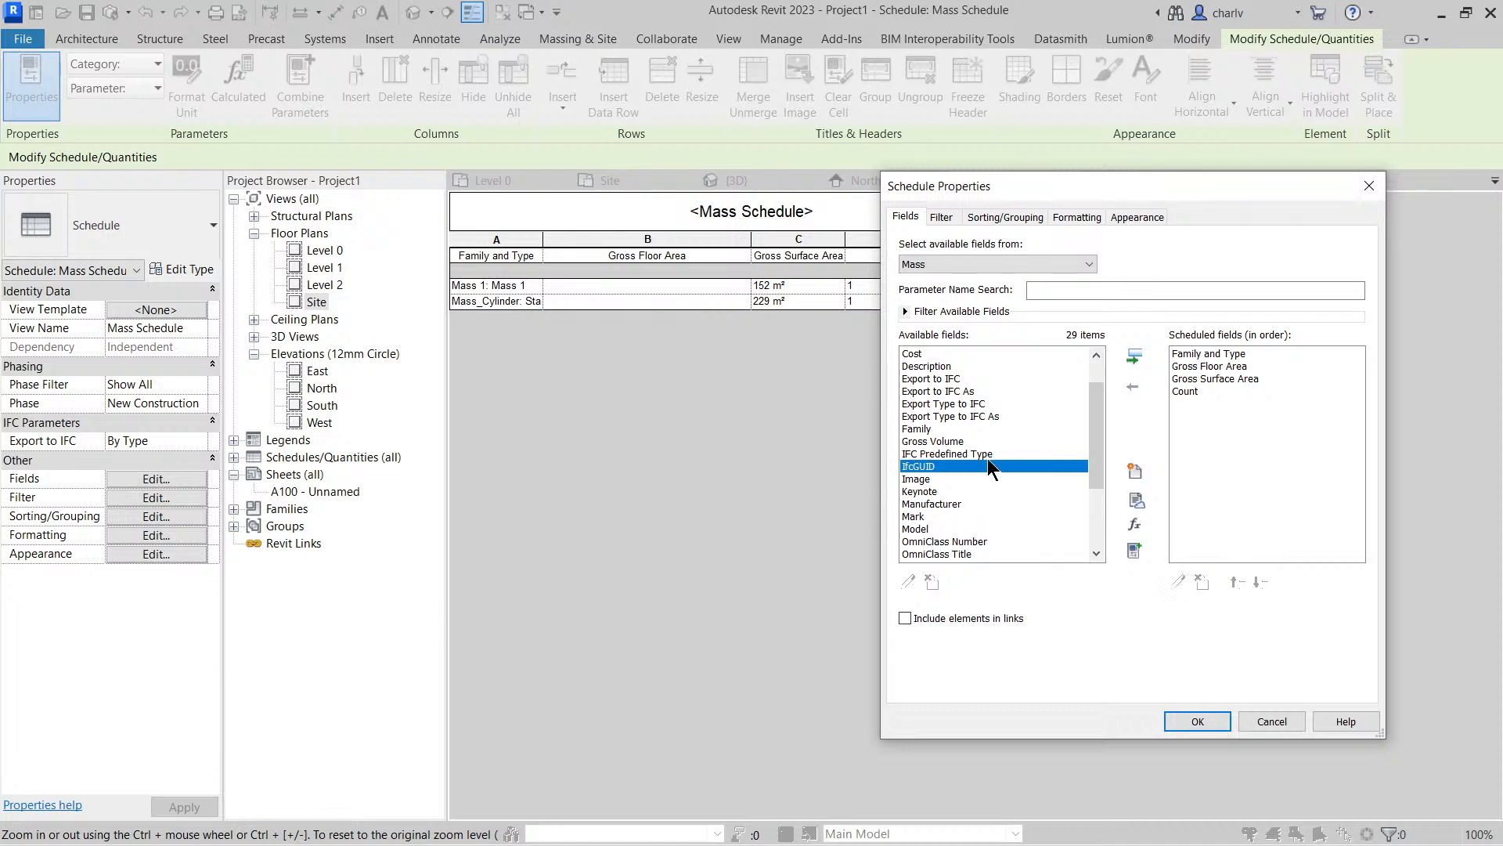
pyautogui.scroll(-1, 981, 492)
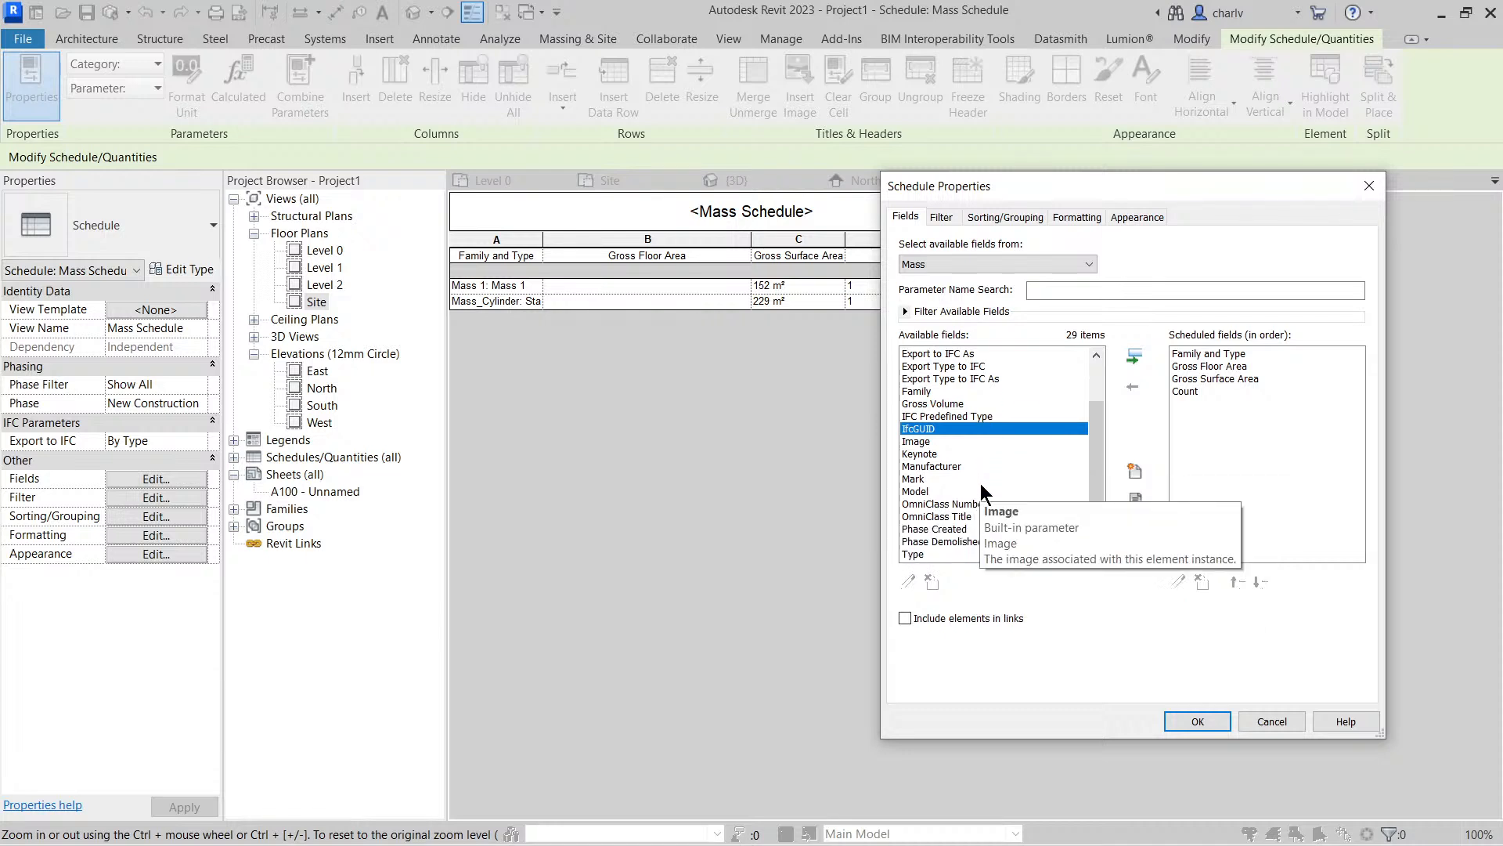
pyautogui.scroll(2, 980, 482)
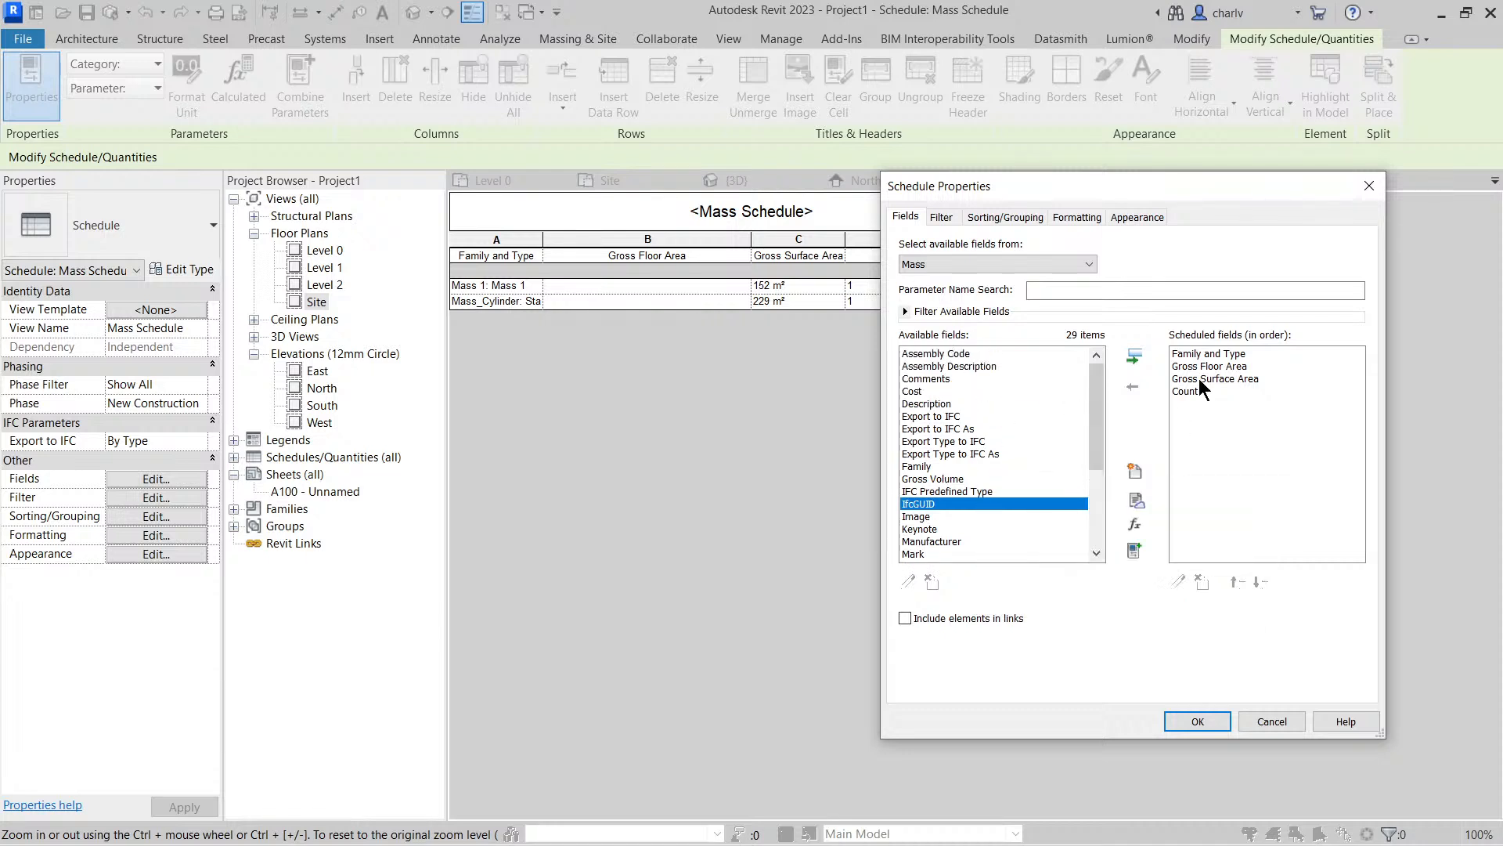
pyautogui.click(1198, 721)
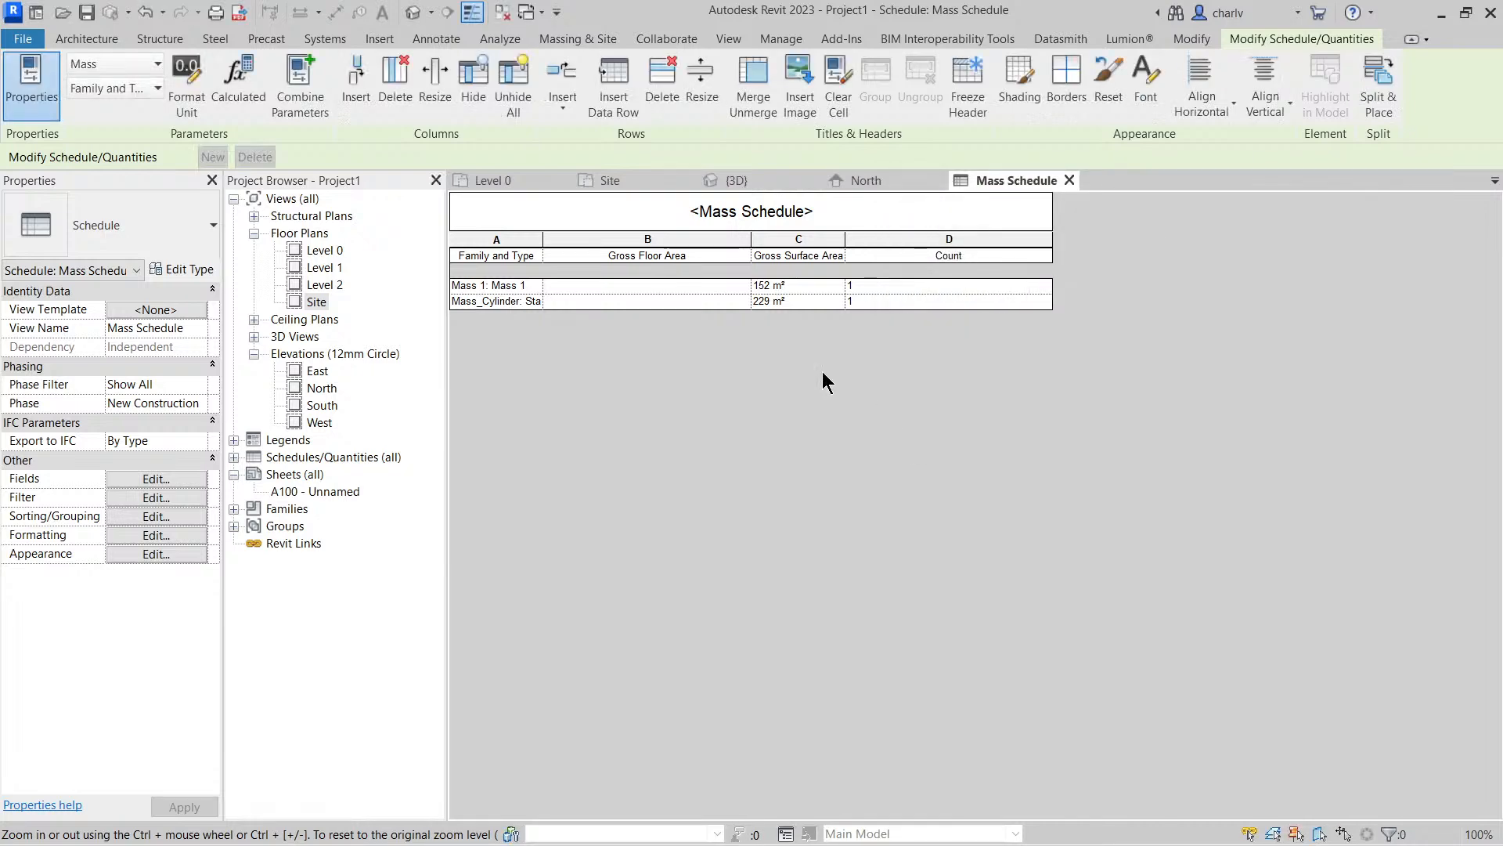
# In the default 3D view, create mass floors for the cylinder mass at Level 0, Level 1 and Level 2
pyautogui.click(314, 303)
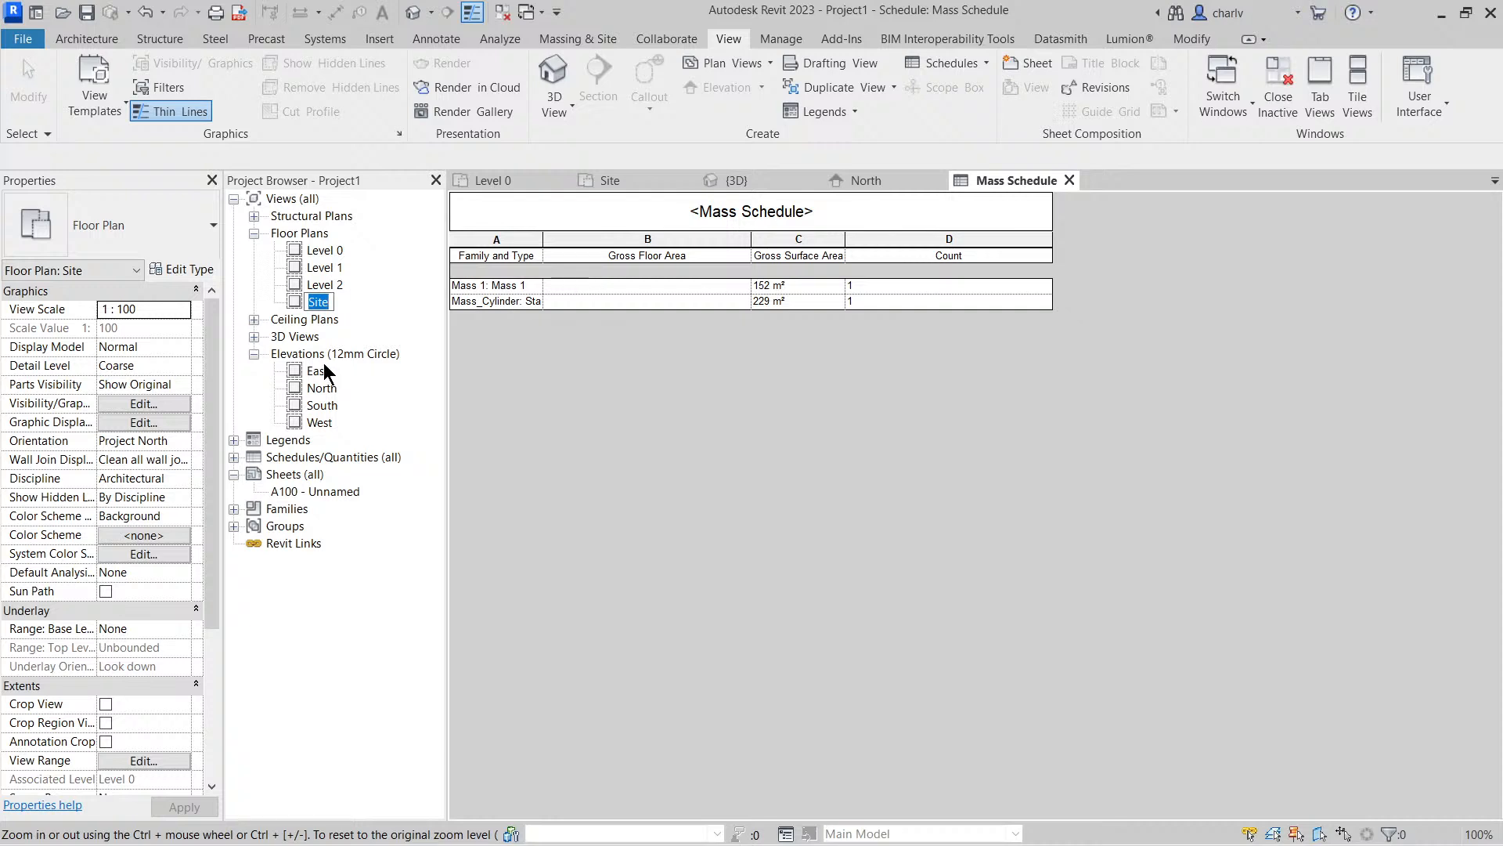
pyautogui.click(416, 16)
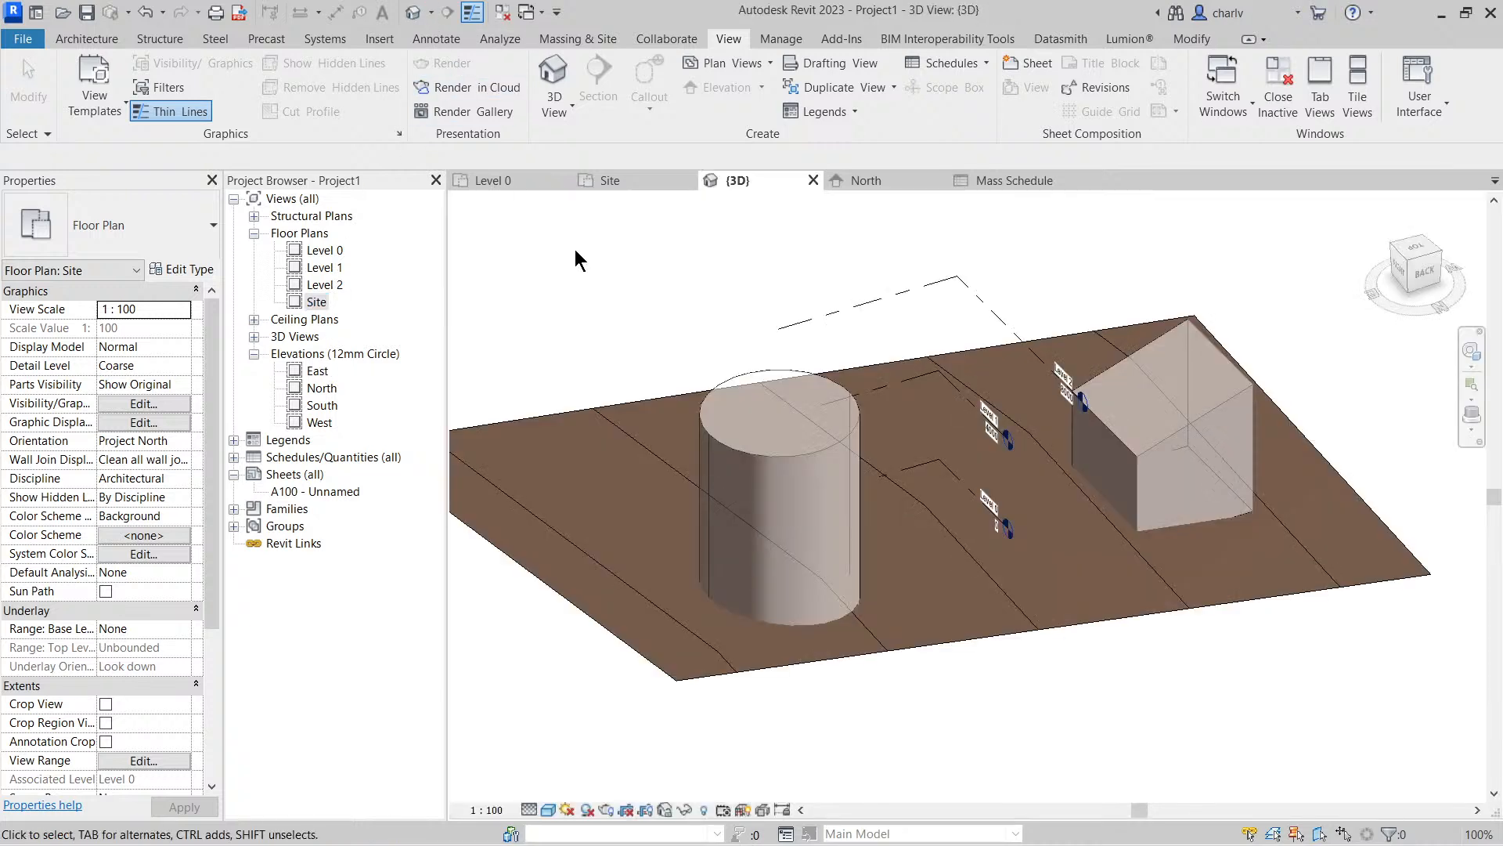
pyautogui.click(742, 421)
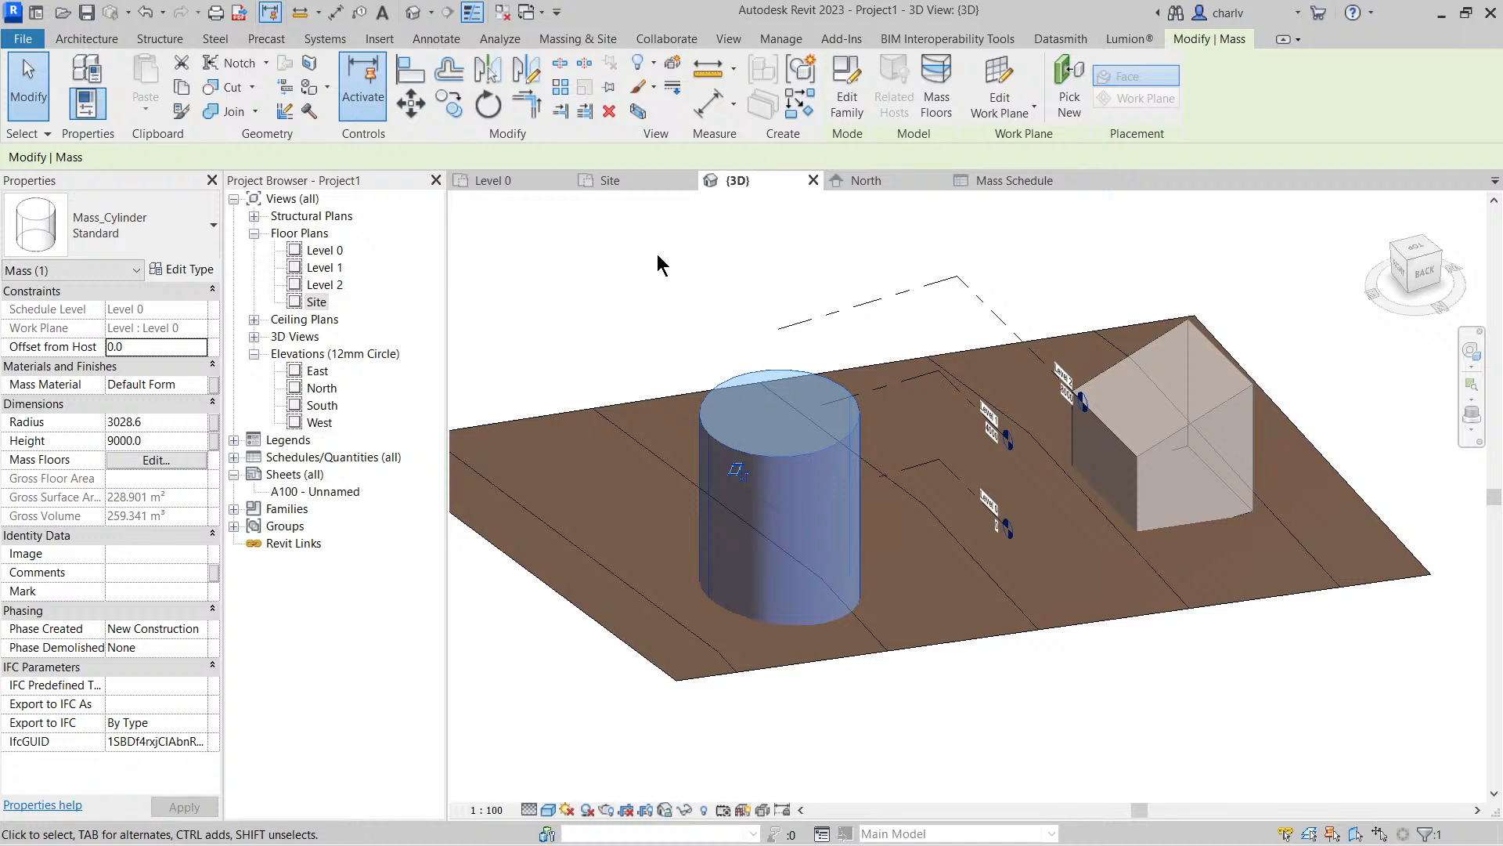
pyautogui.click(946, 105)
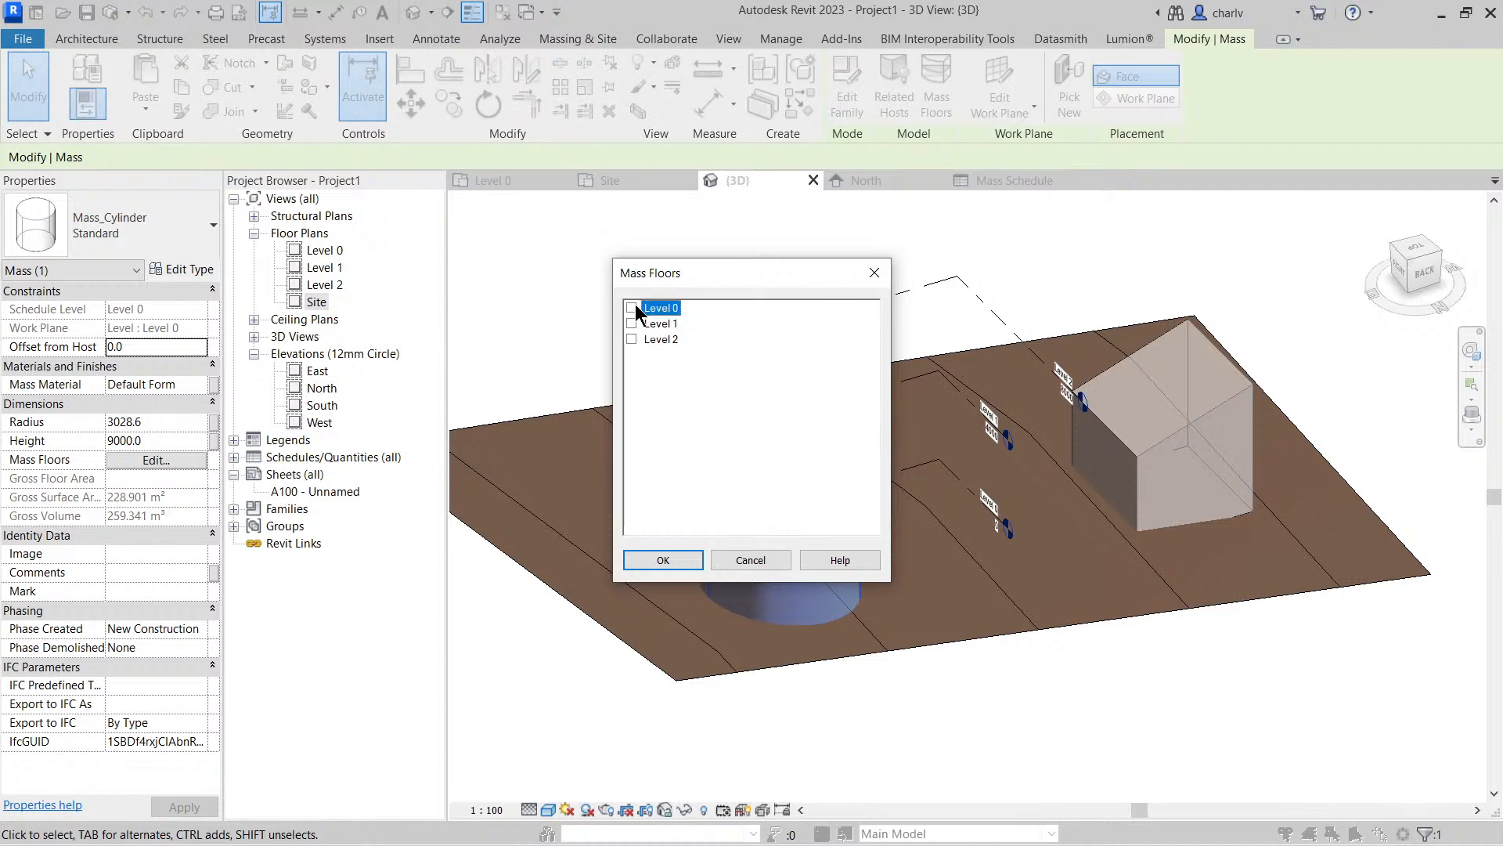
pyautogui.click(632, 308)
pyautogui.click(632, 324)
pyautogui.click(666, 558)
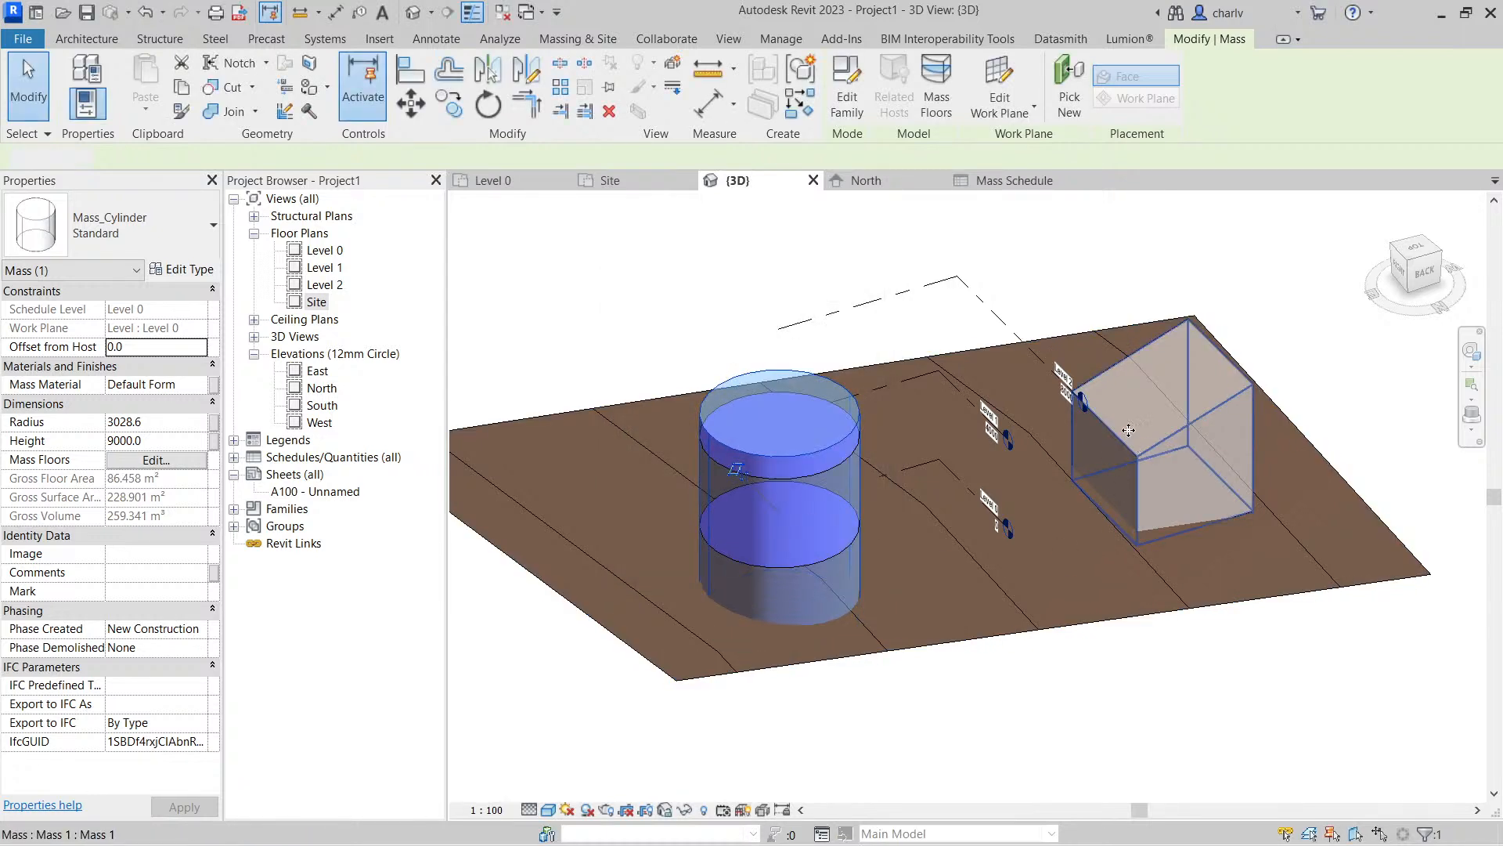
# Create mass floors for the in-place house-shaped mass at Level 0, Level 1 and Level 2, and deselect it
pyautogui.click(1120, 494)
pyautogui.click(955, 90)
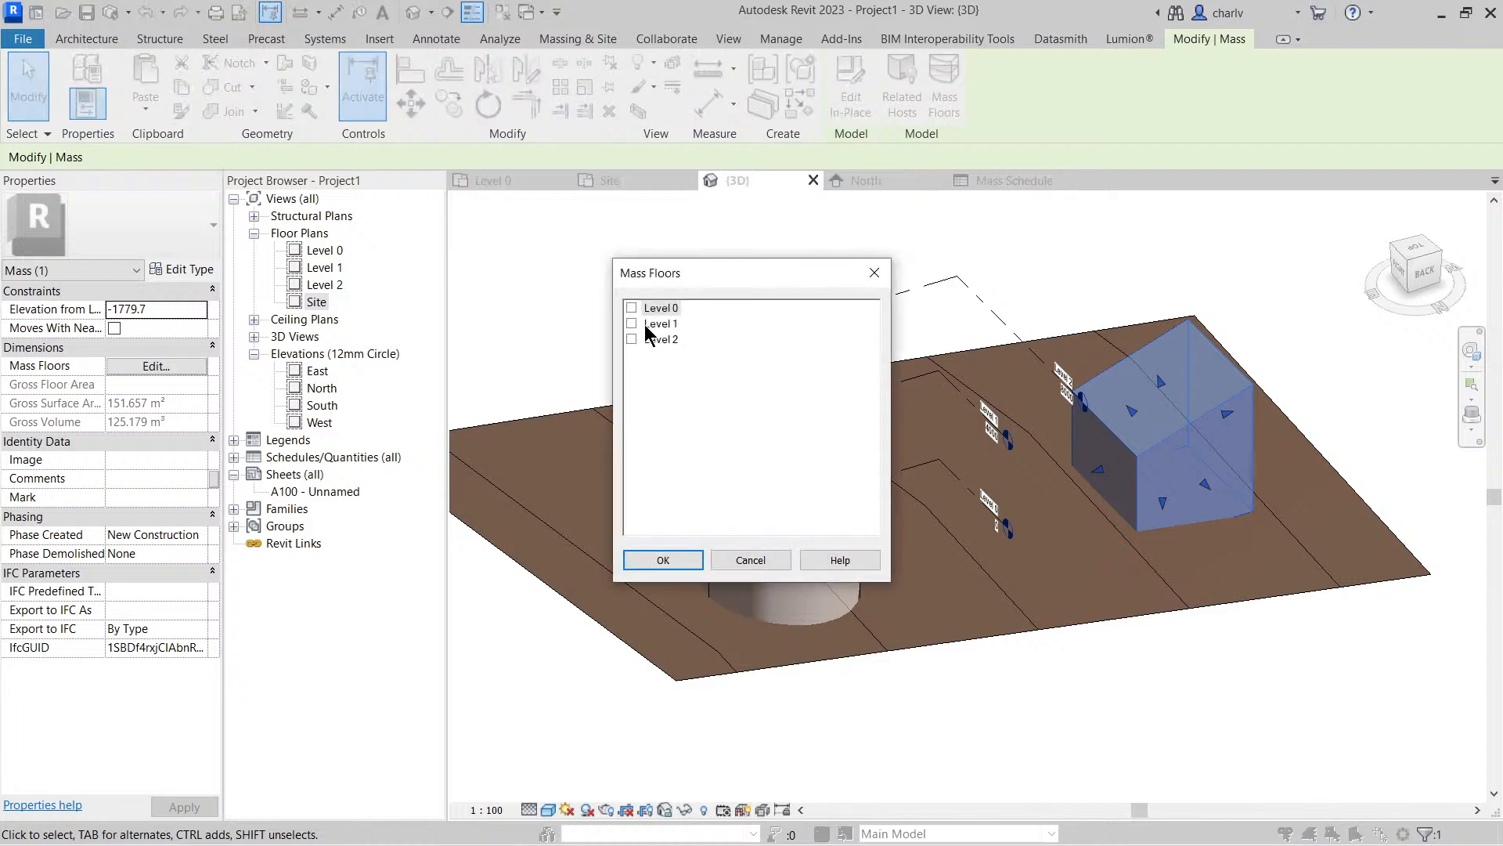
pyautogui.click(663, 559)
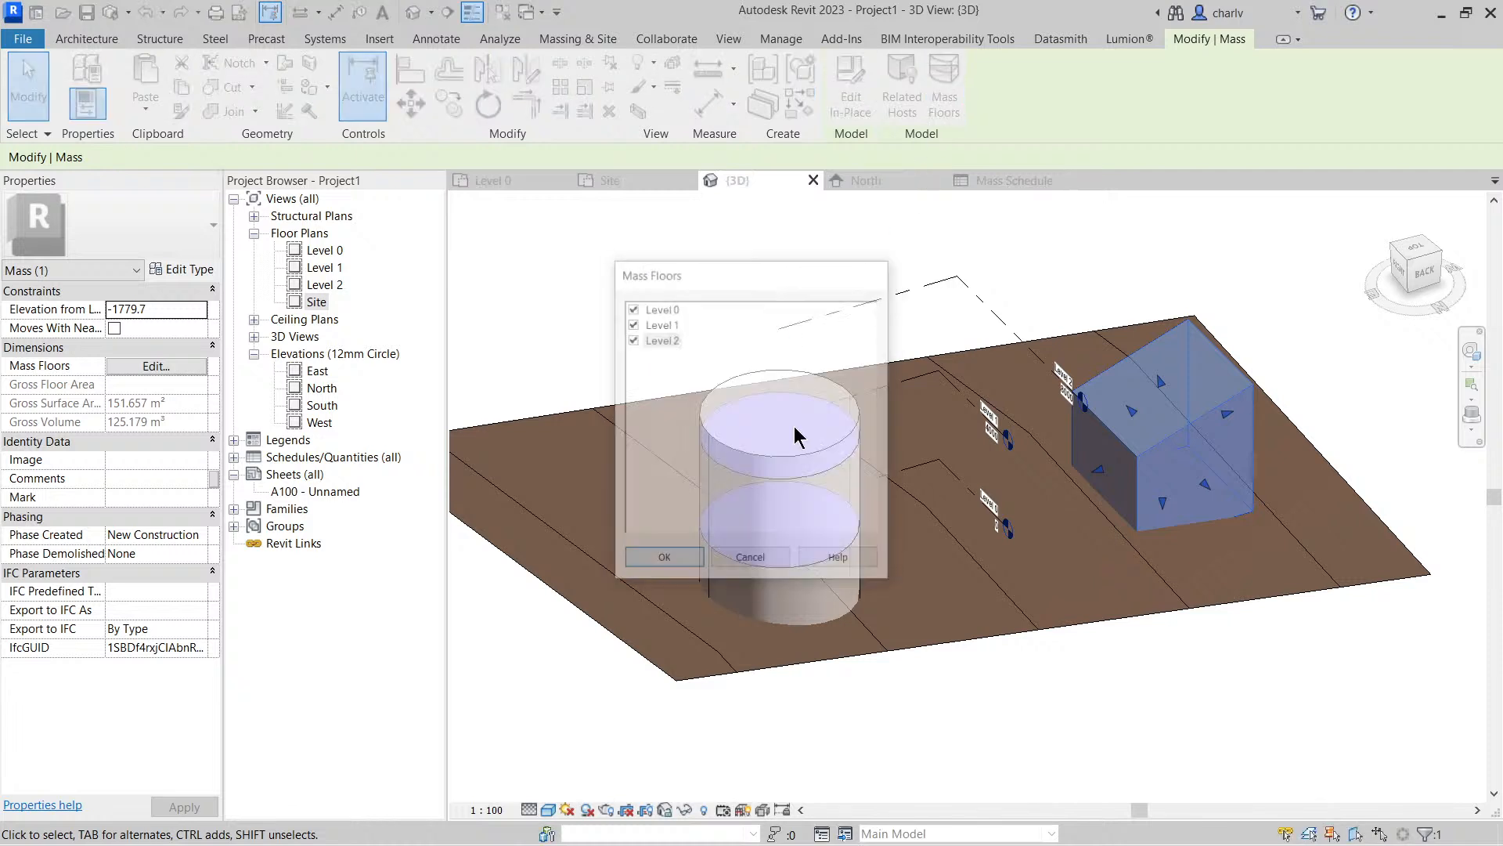
pyautogui.click(698, 214)
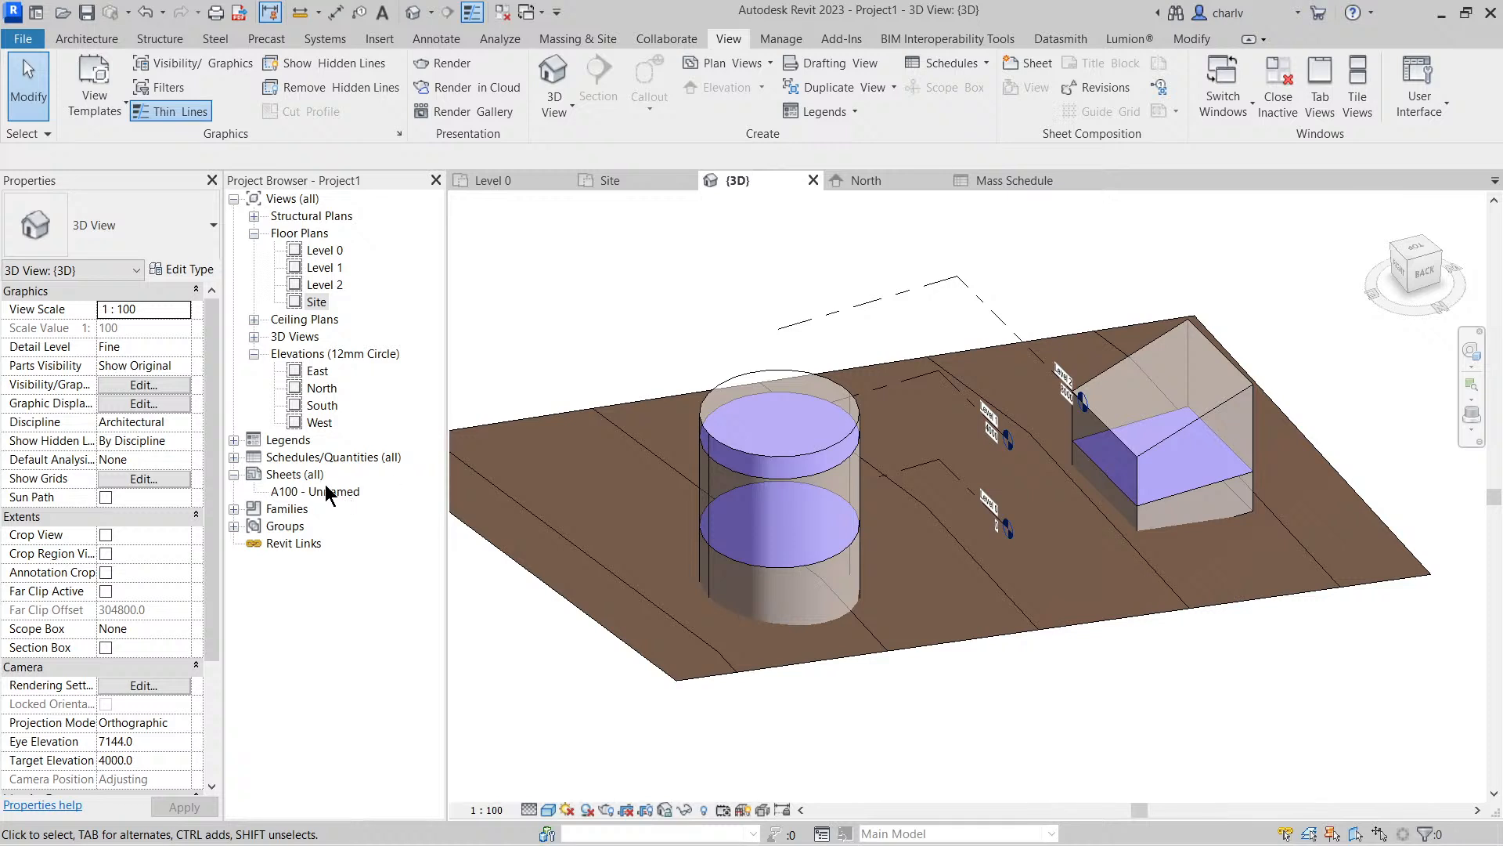
# Reopen the Mass Schedule and widen its Family and Type column to fit the full mass names
pyautogui.doubleClick(319, 458)
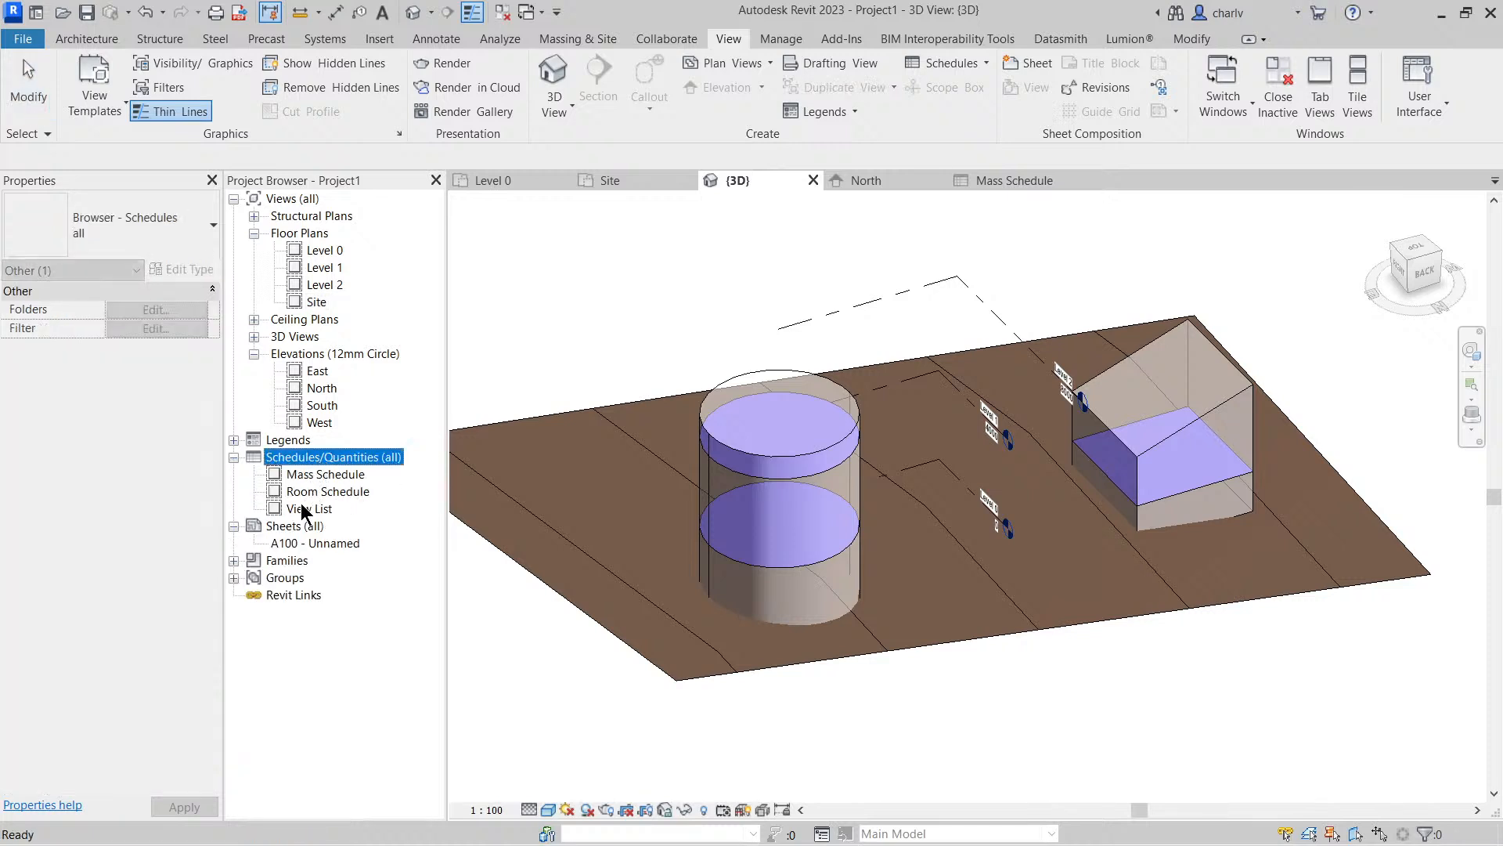
pyautogui.doubleClick(332, 474)
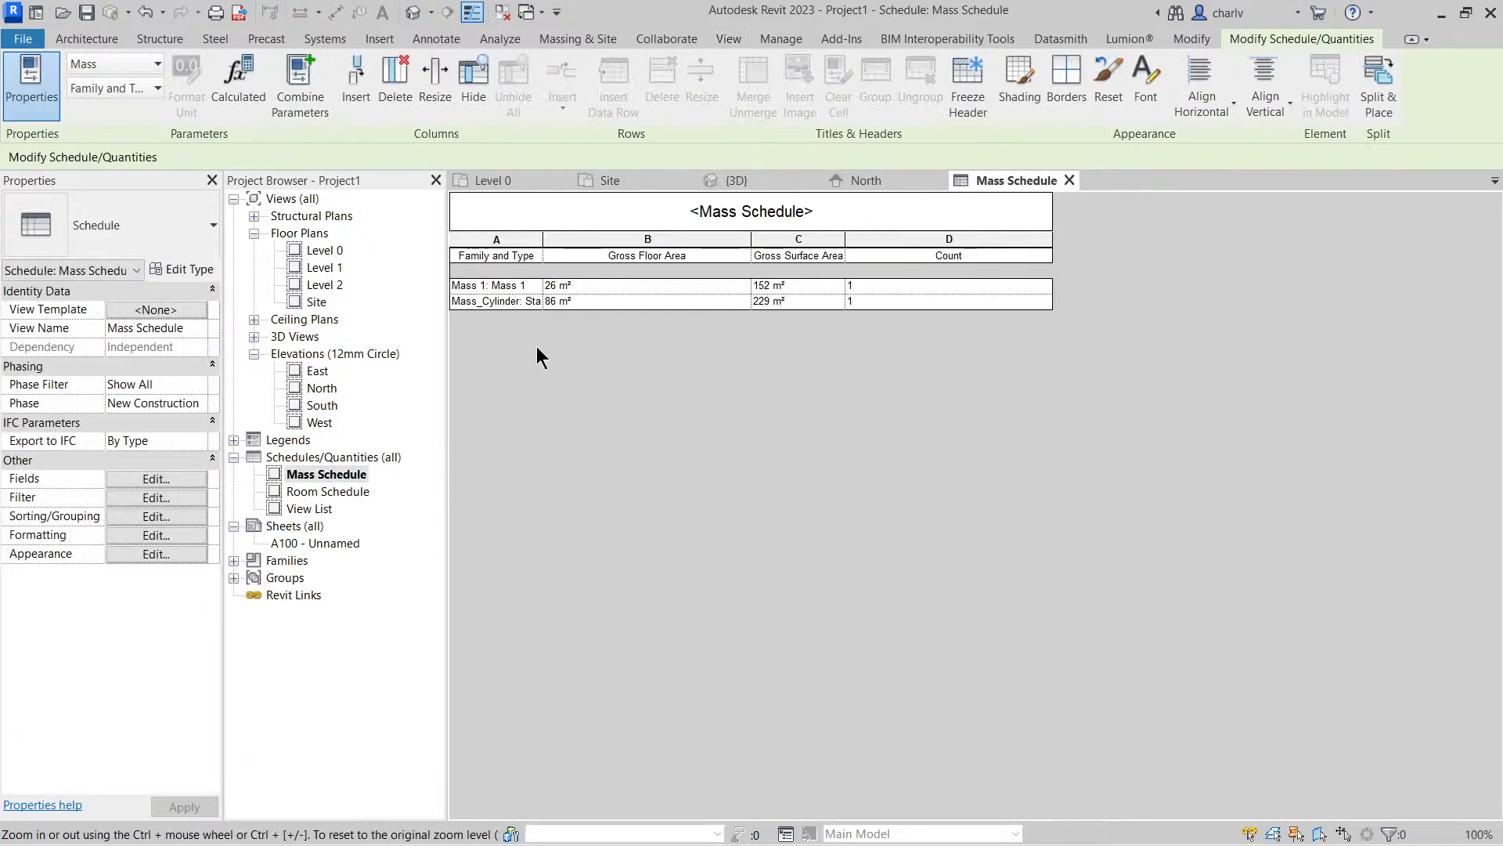
pyautogui.click(767, 249)
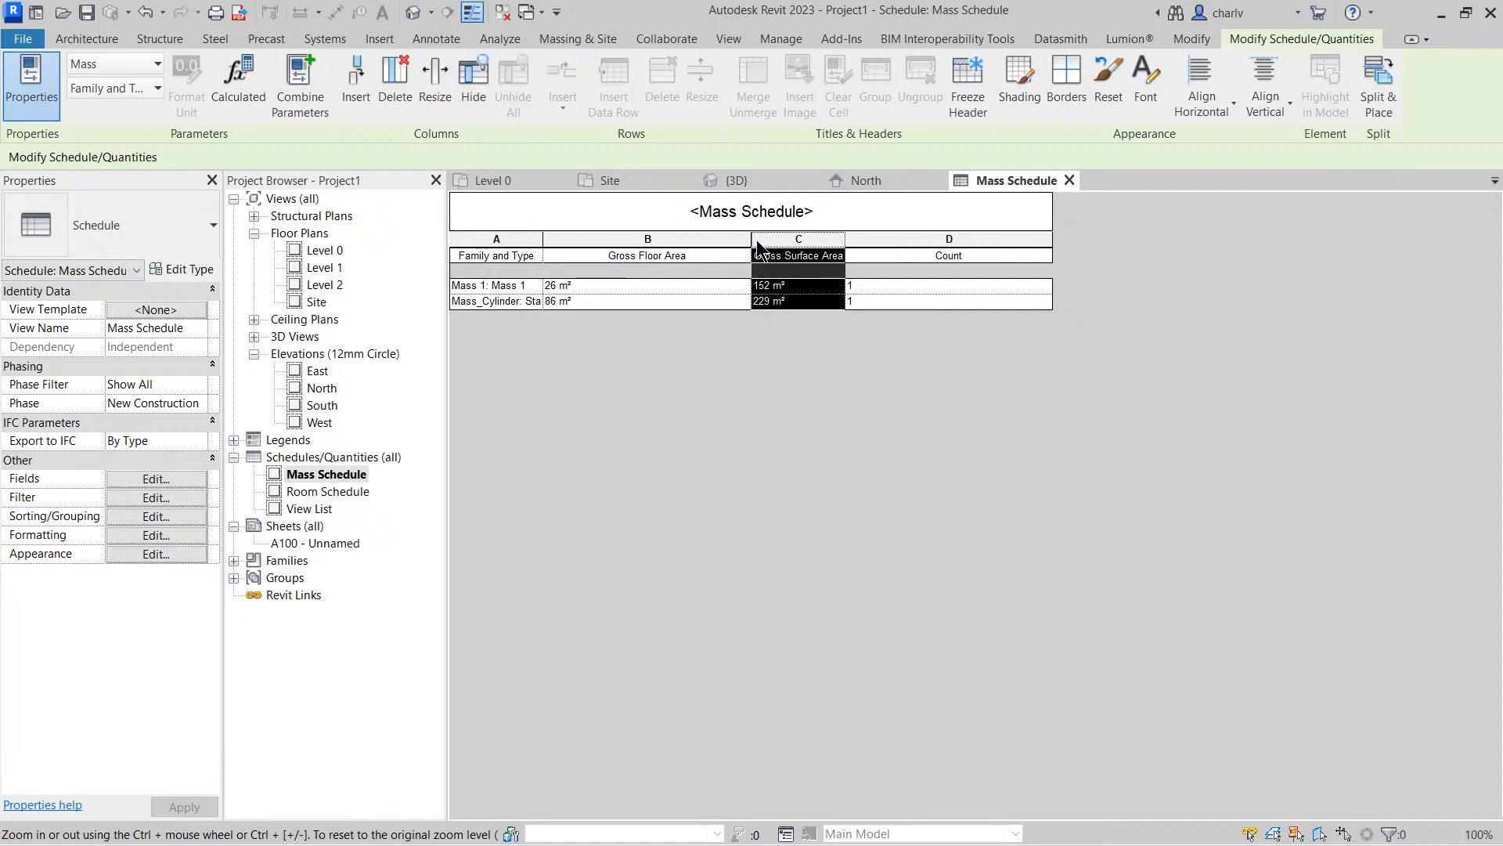
pyautogui.click(633, 288)
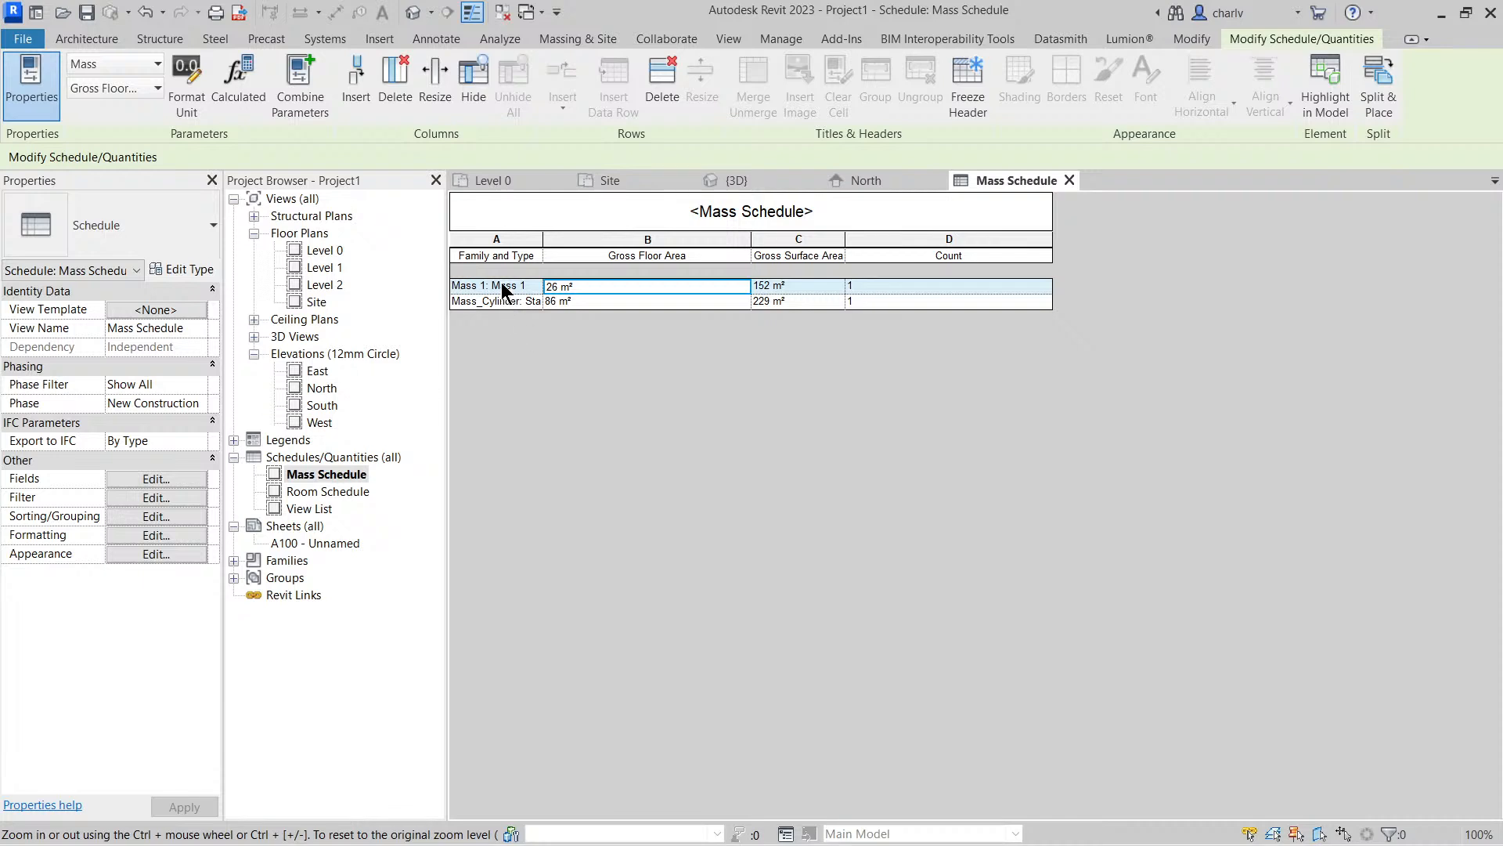
pyautogui.moveTo(543, 242); pyautogui.dragTo(619, 243)
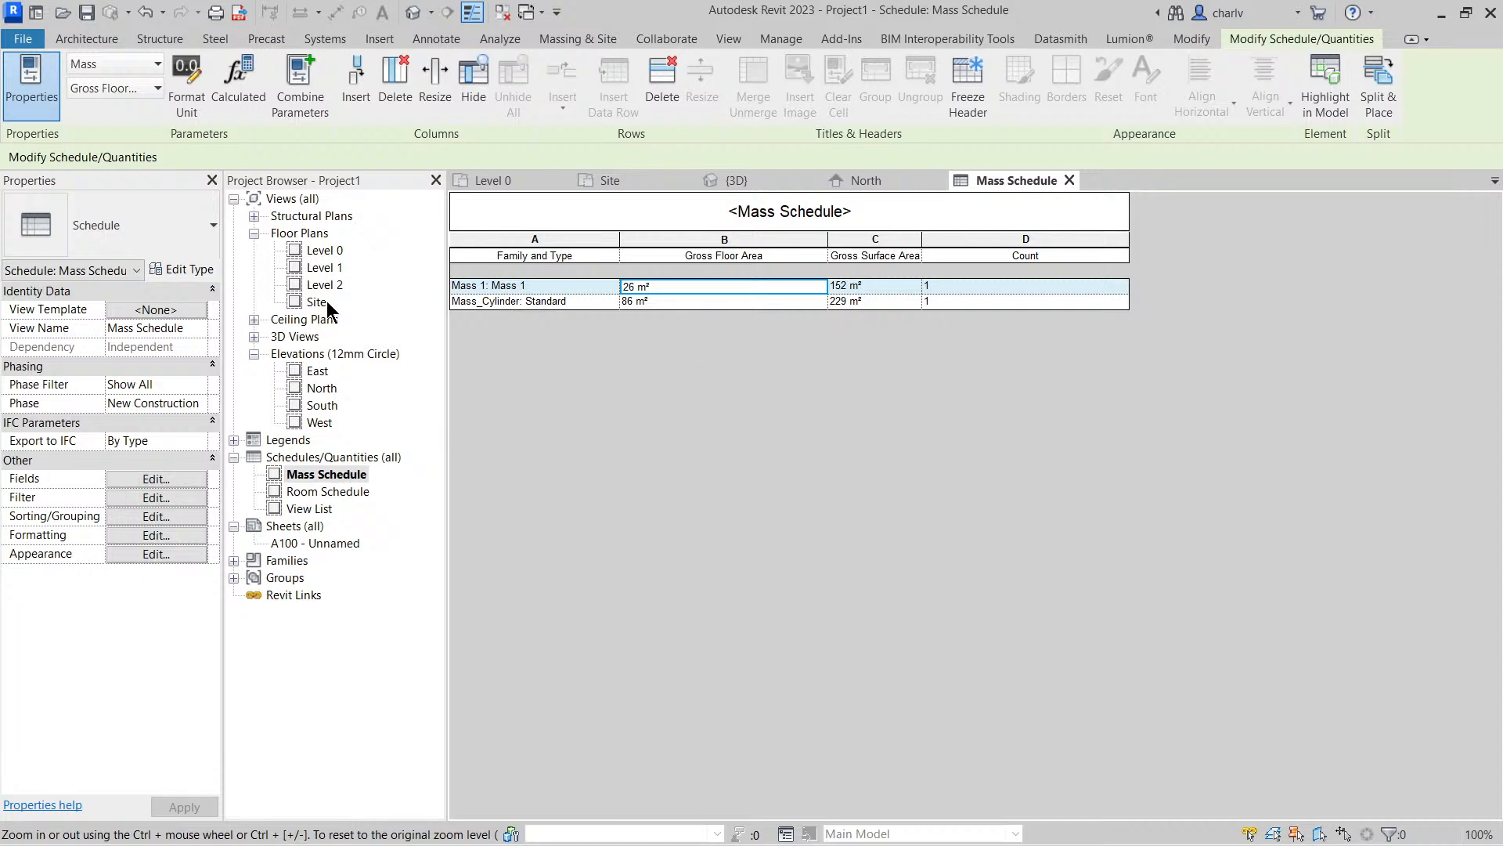
# Look through the mass schedule's available fields for further mass parameters
pyautogui.click(167, 480)
pyautogui.scroll(-3, 950, 487)
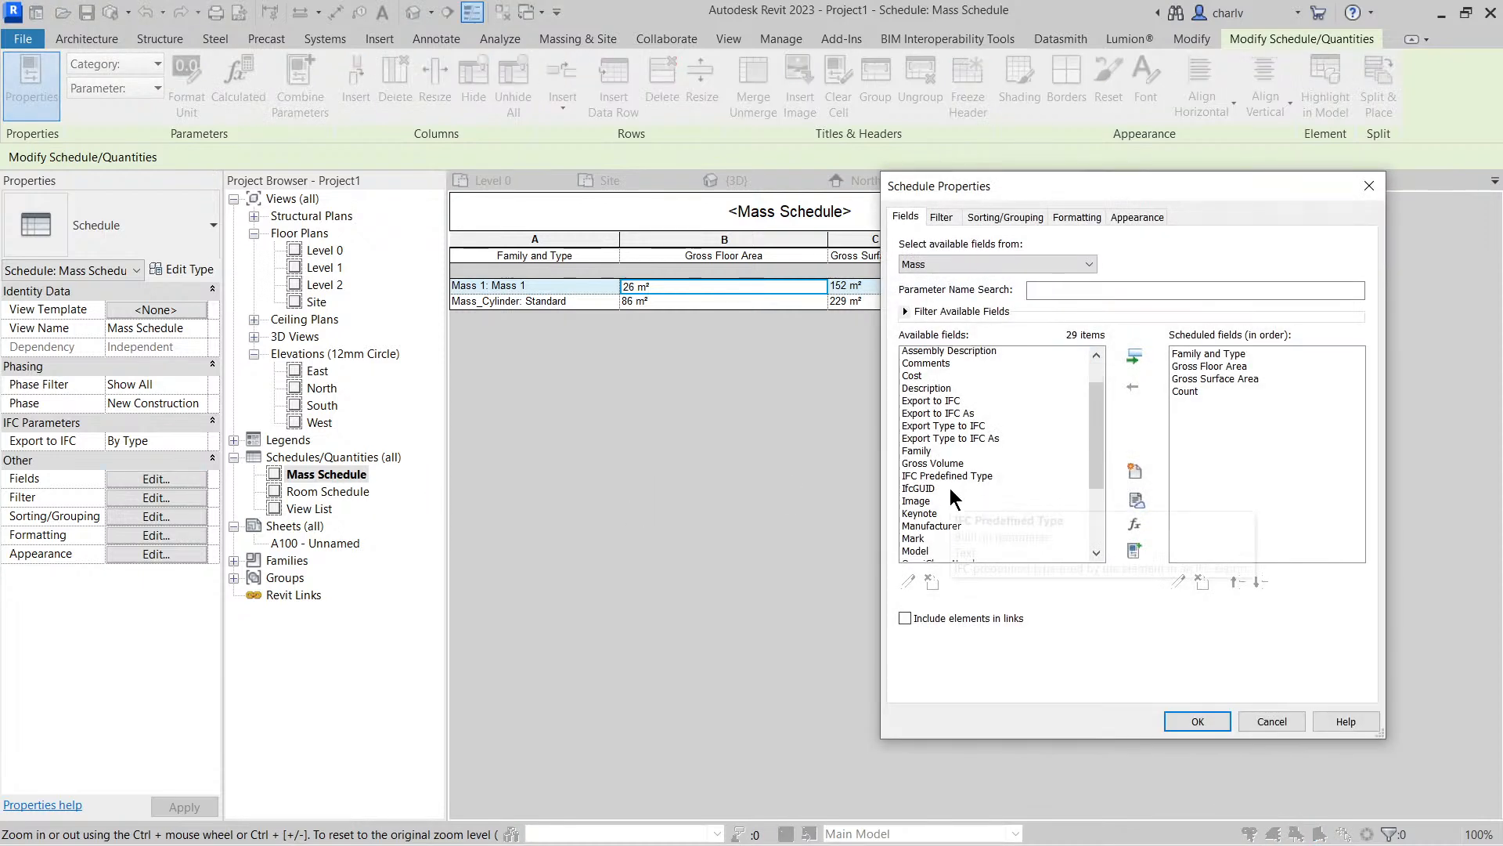
pyautogui.scroll(-2, 952, 489)
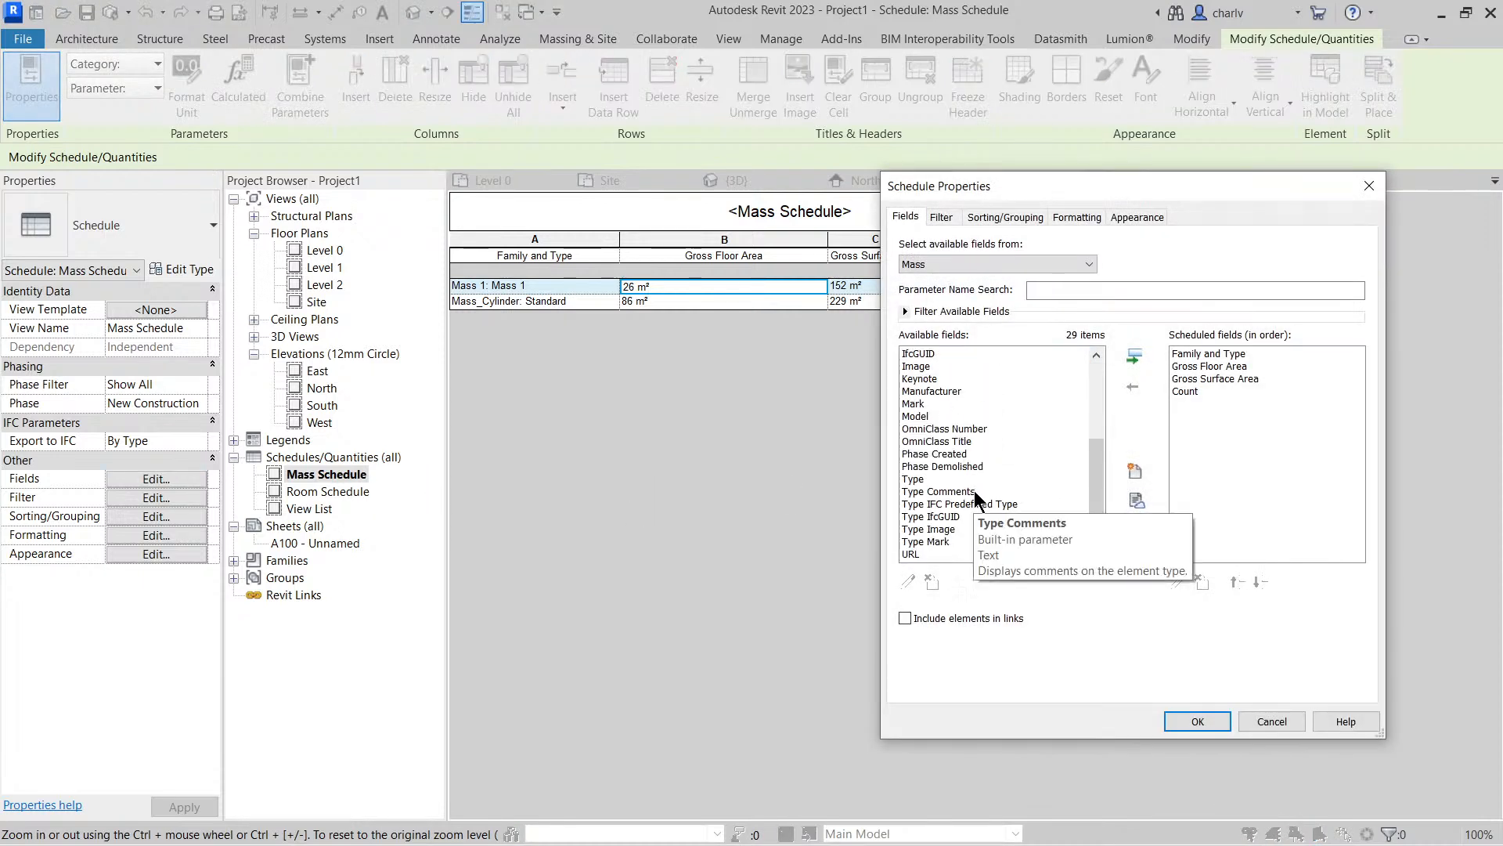
pyautogui.scroll(4, 979, 501)
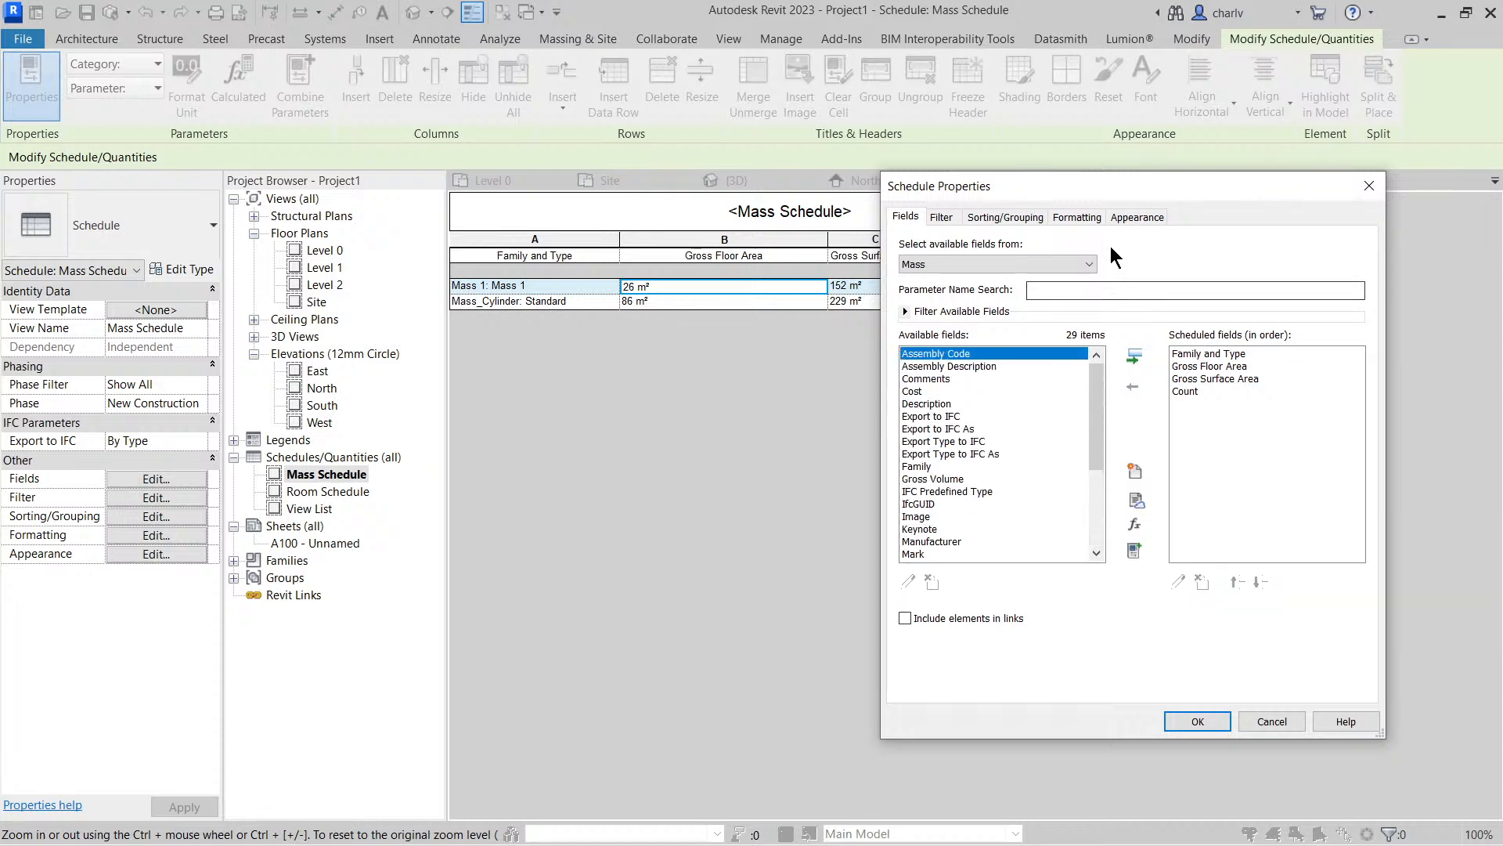
pyautogui.click(1195, 721)
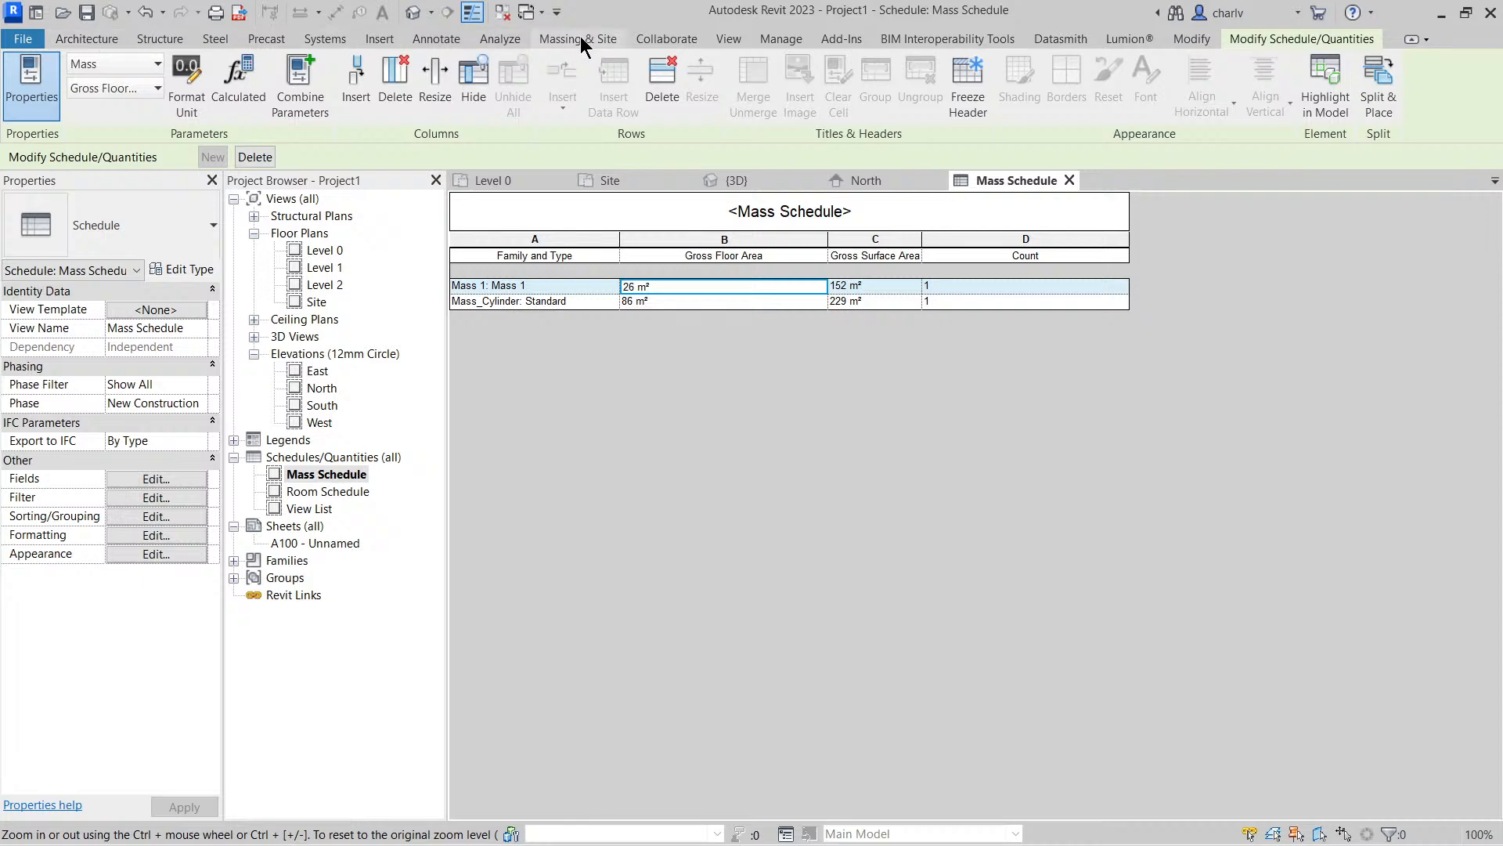
# Browse the categories for a new schedule around the Mass category and cancel without creating one
pyautogui.click(733, 39)
pyautogui.click(970, 69)
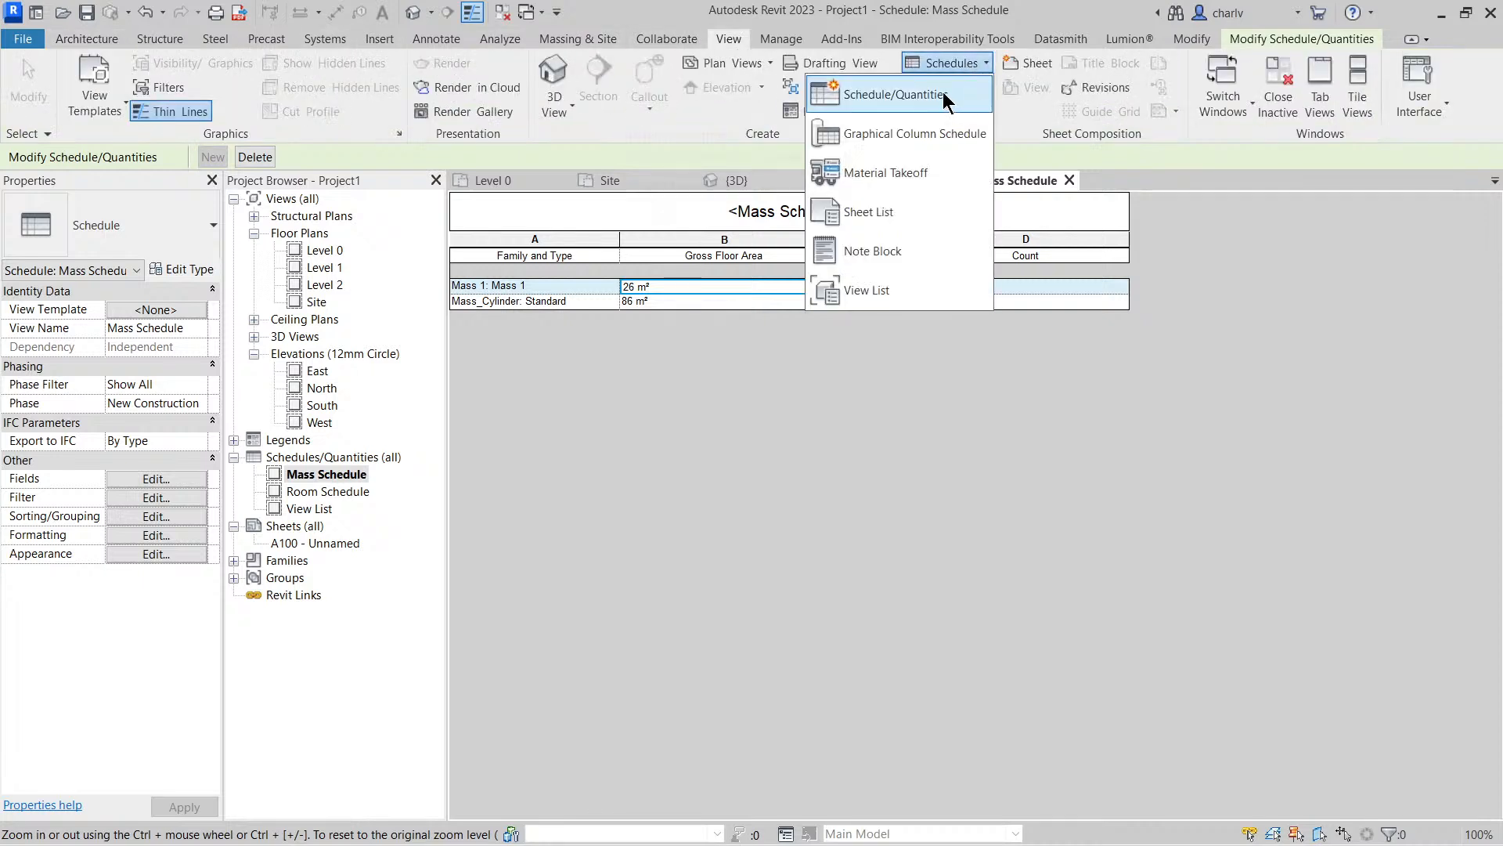
pyautogui.click(950, 97)
pyautogui.moveTo(411, 296); pyautogui.dragTo(409, 341)
pyautogui.click(368, 376)
pyautogui.press('m')
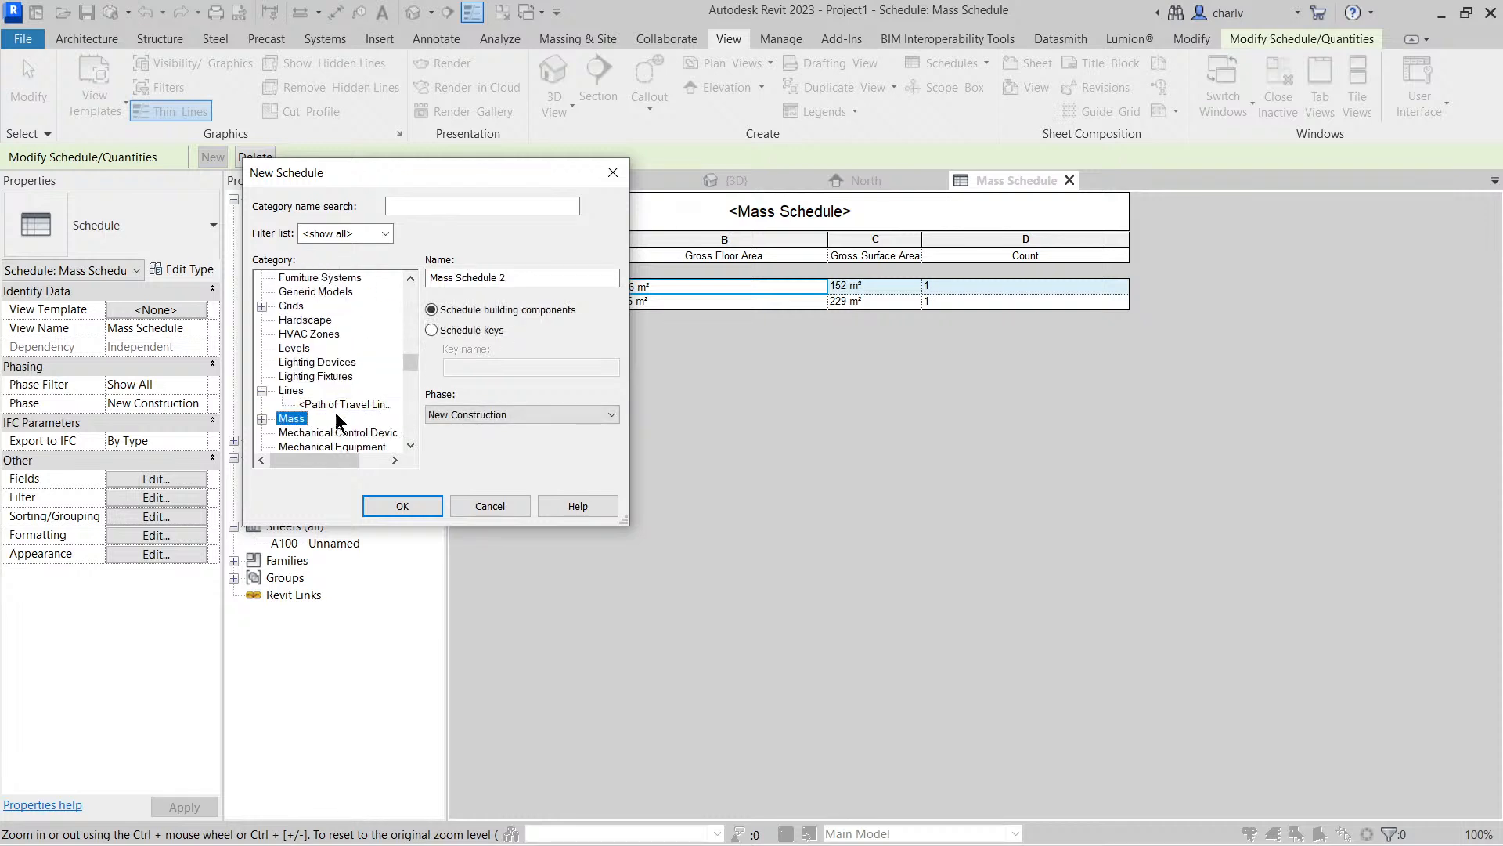
pyautogui.scroll(-2, 336, 420)
pyautogui.scroll(-3, 362, 435)
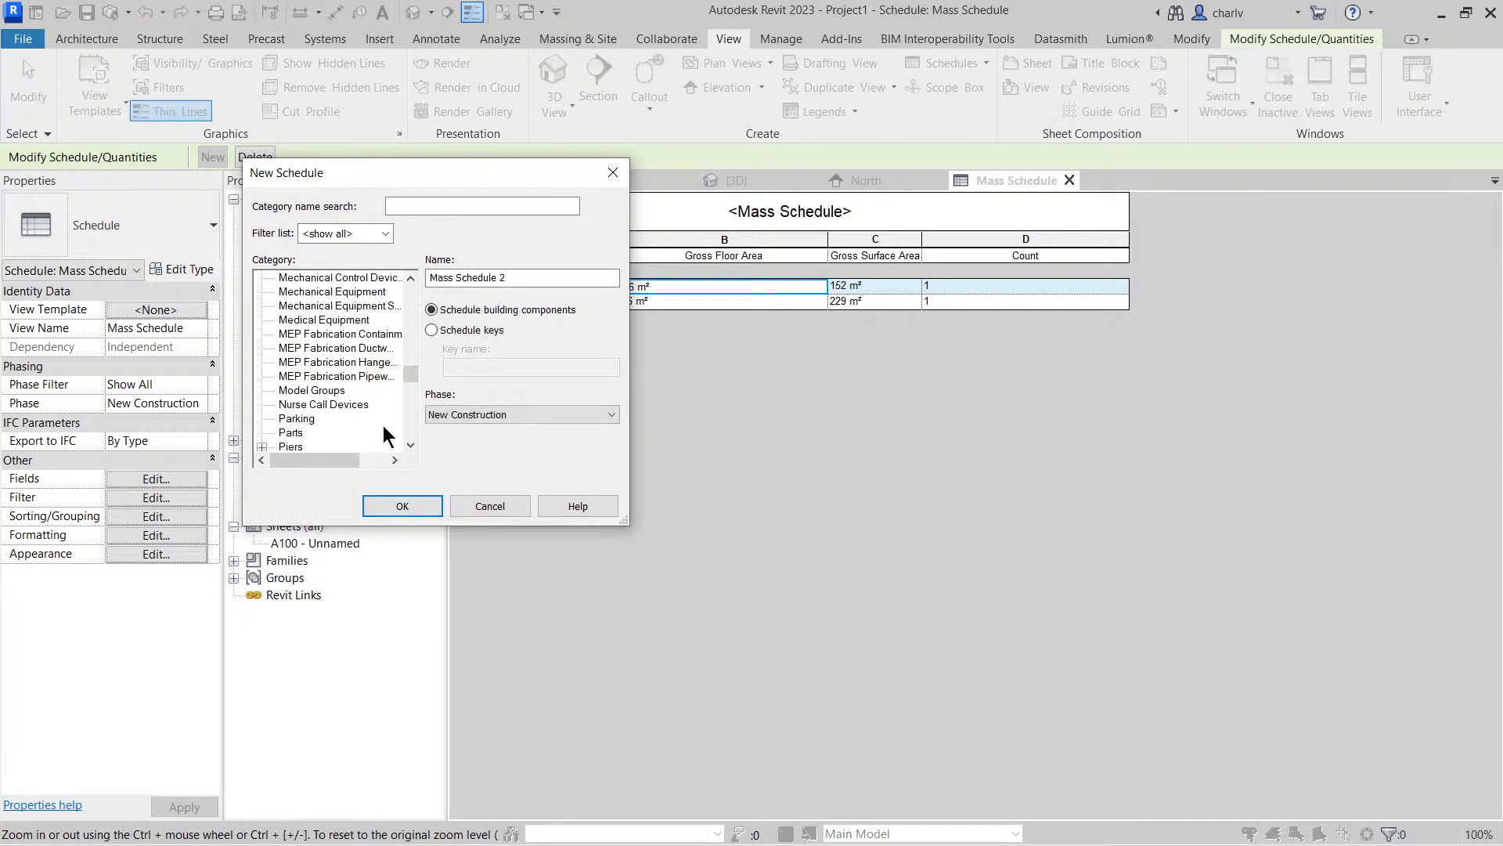
pyautogui.scroll(3, 384, 427)
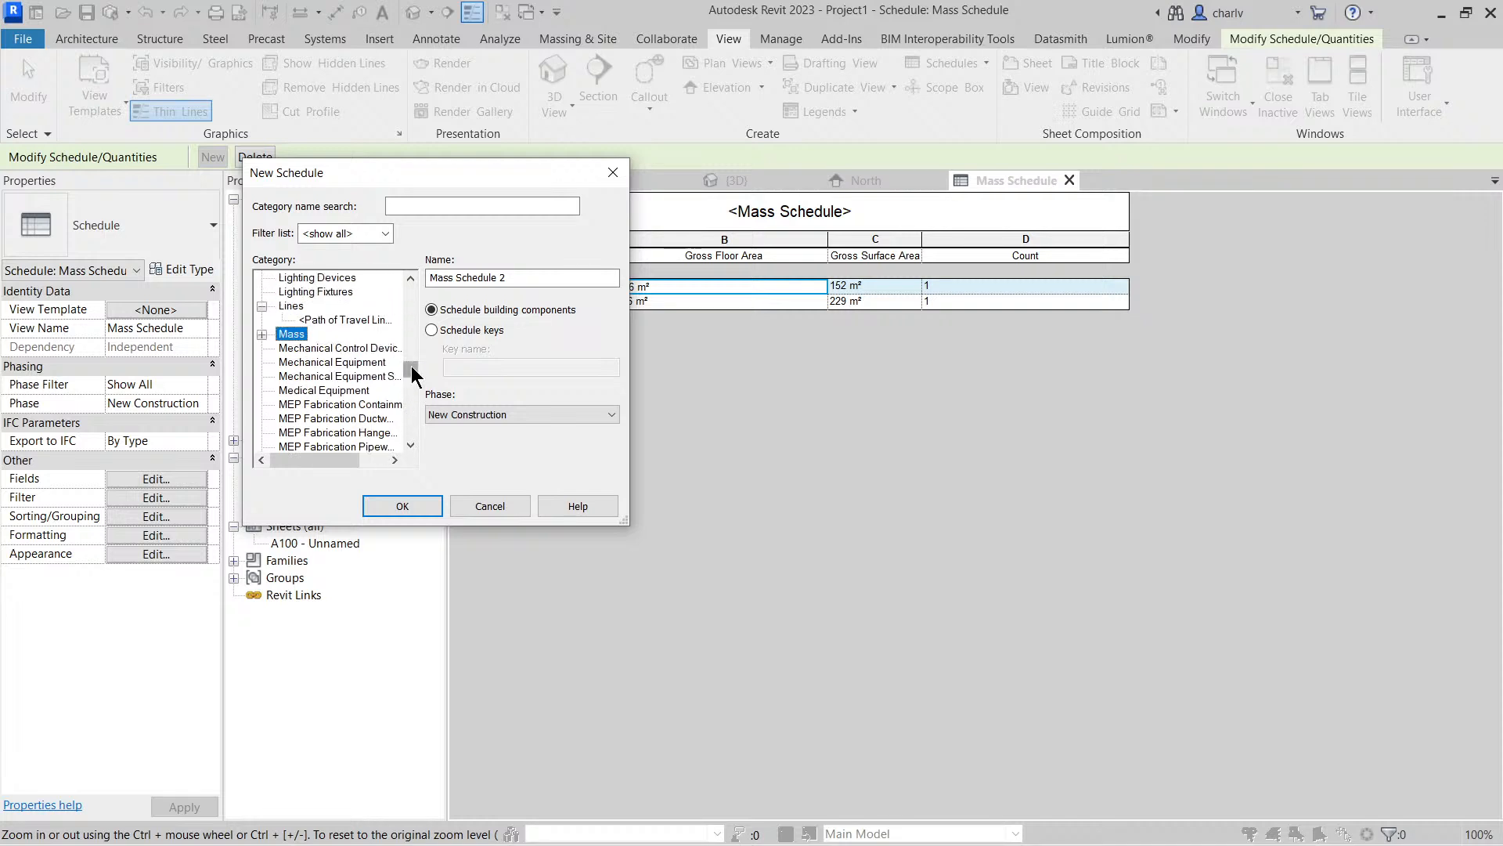
pyautogui.scroll(1, 408, 362)
pyautogui.moveTo(407, 362)
pyautogui.mouseDown()
pyautogui.moveTo(405, 427)
pyautogui.moveTo(407, 372)
pyautogui.mouseUp()
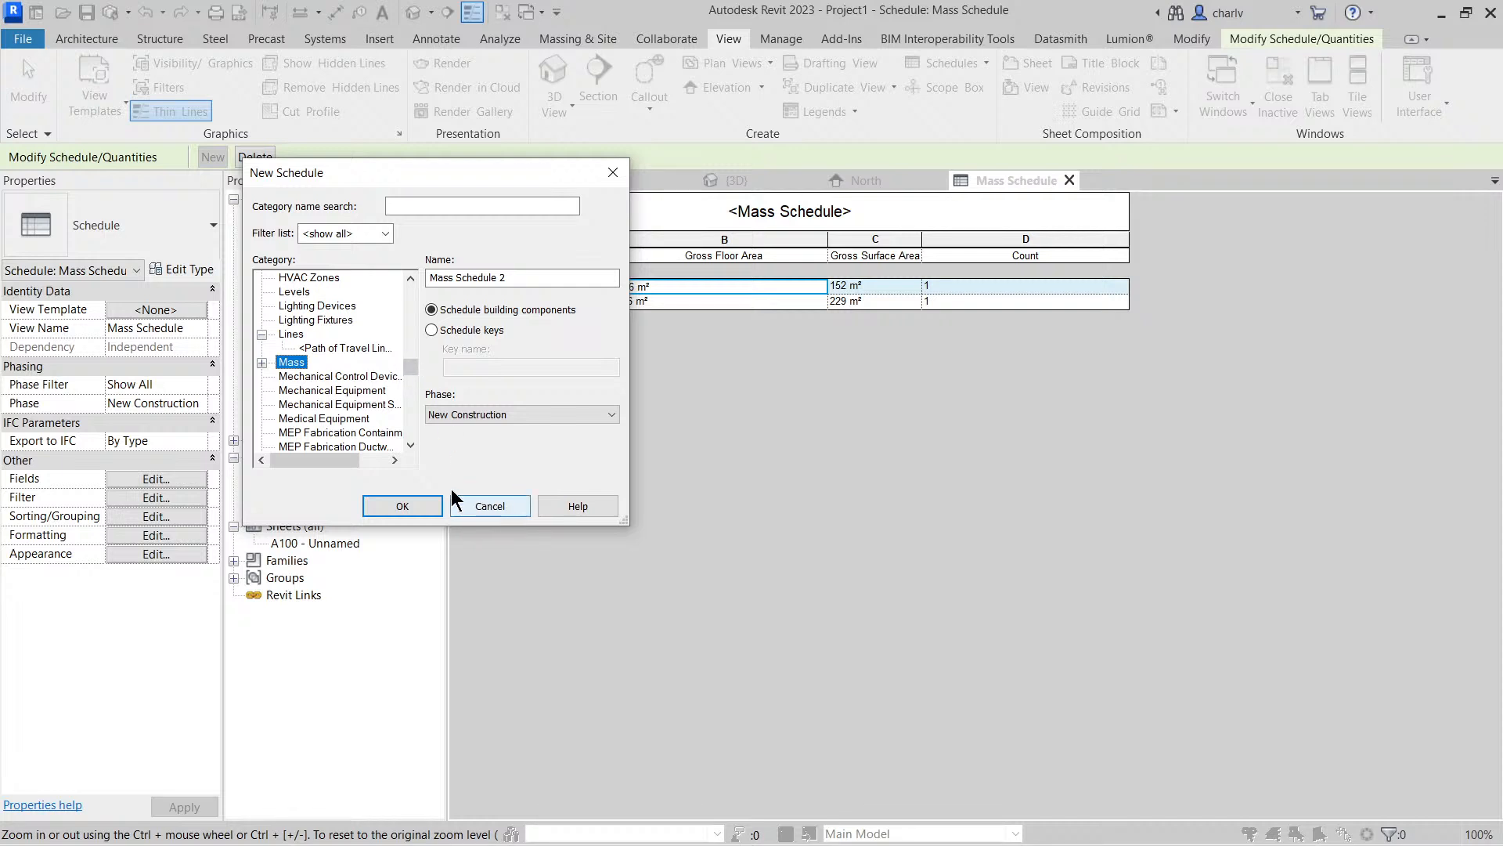
pyautogui.scroll(-2, 325, 440)
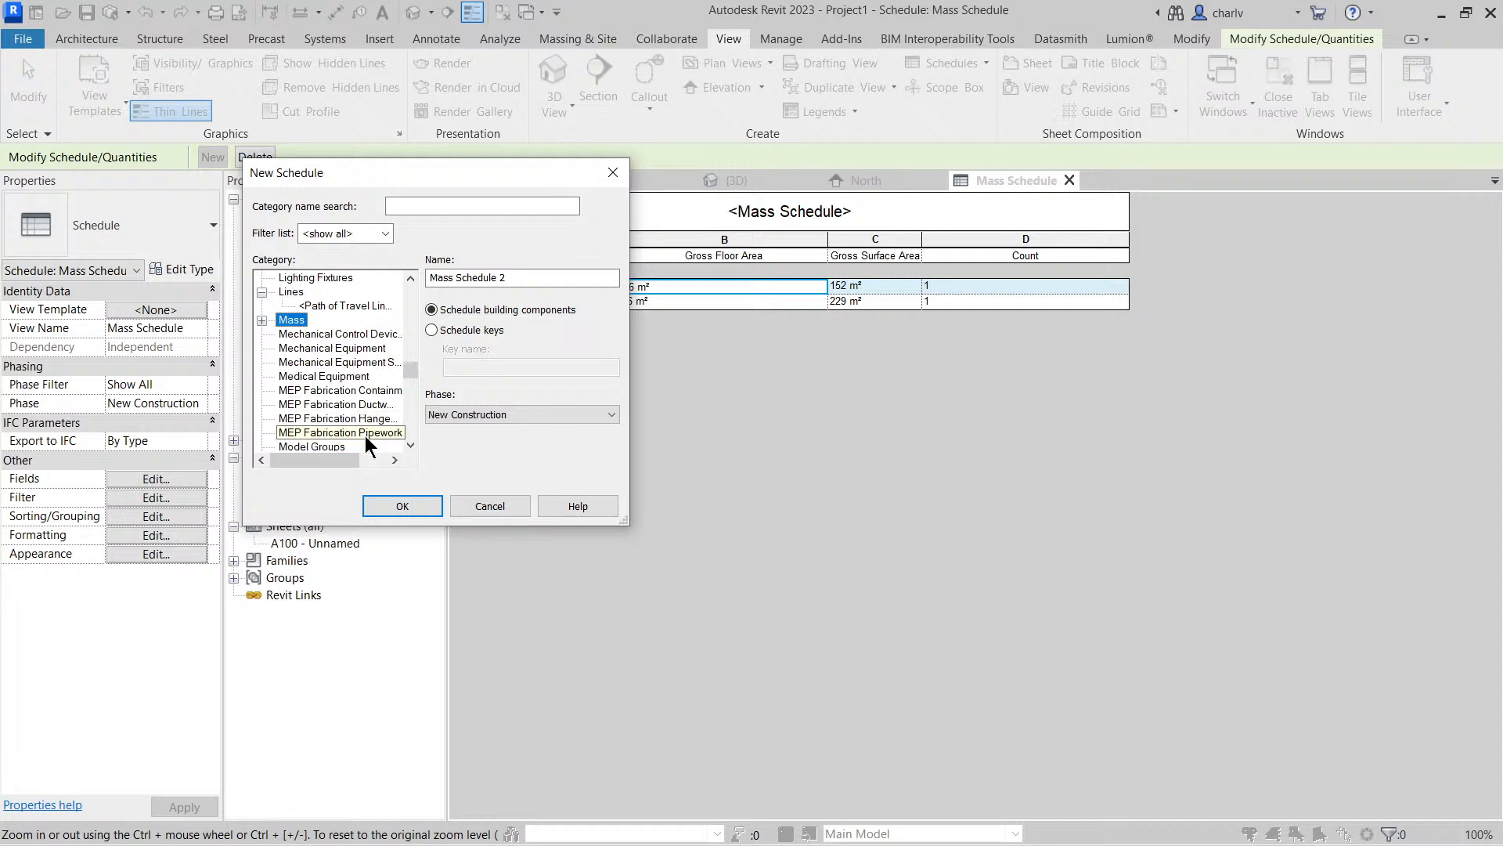
pyautogui.click(495, 507)
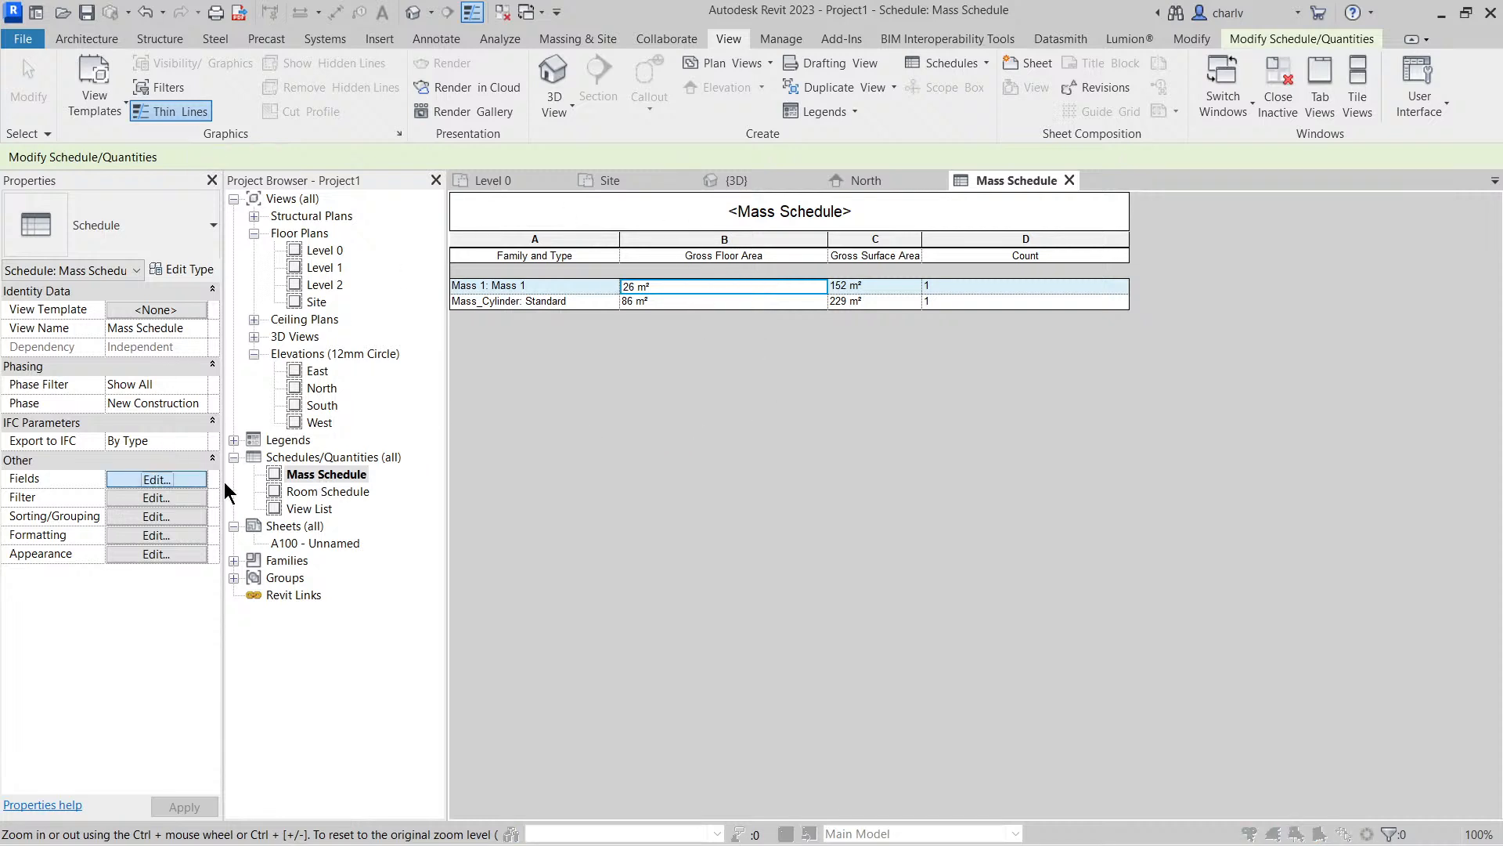
# Check the Mass Schedule's field list again, including Gross Volume and the phase and type fields, and close it without changes
pyautogui.click(157, 479)
pyautogui.scroll(-2, 955, 439)
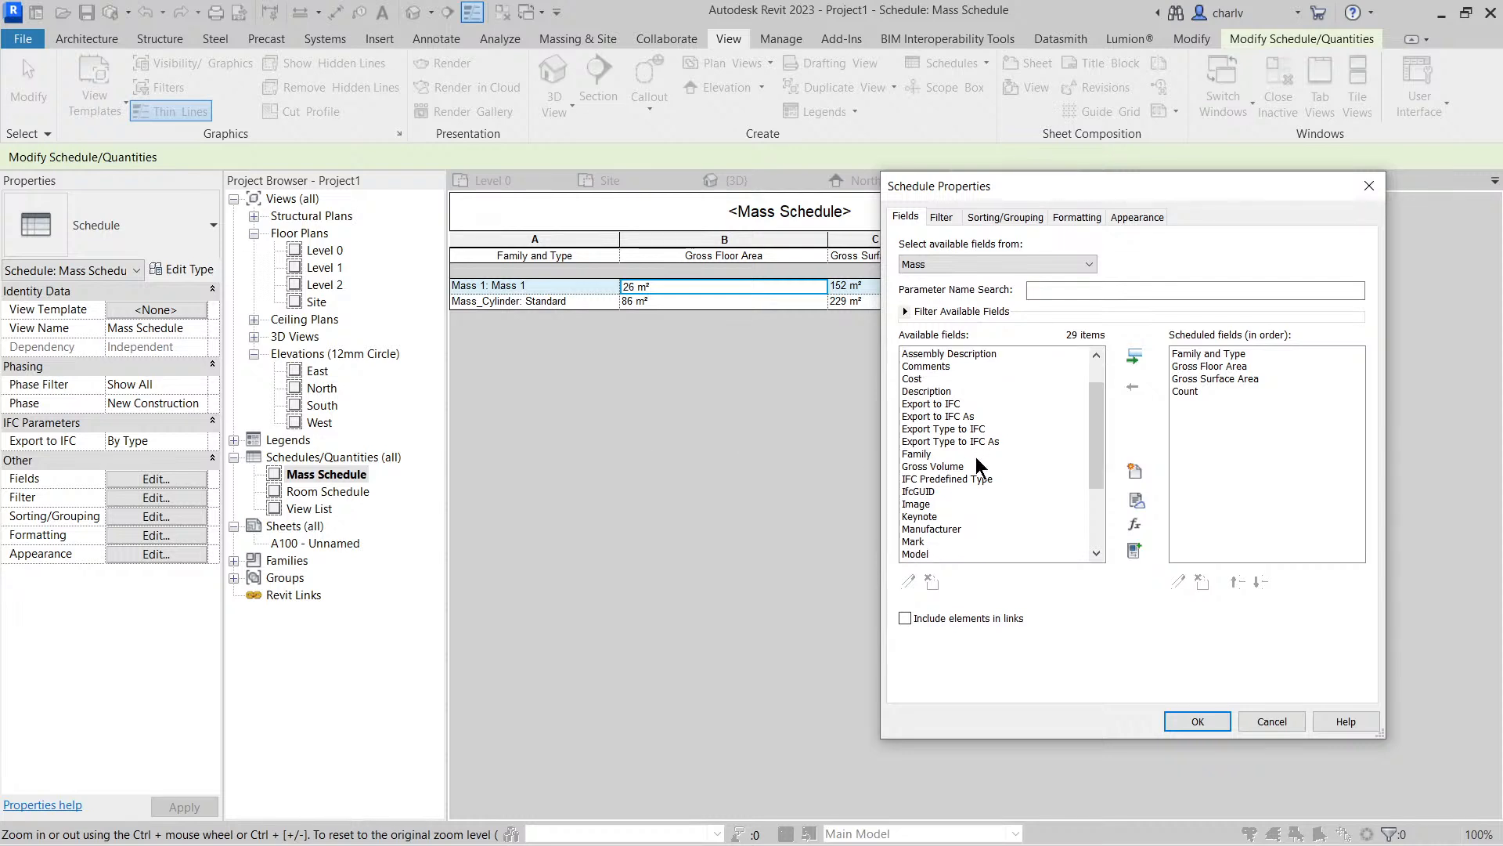
pyautogui.click(949, 405)
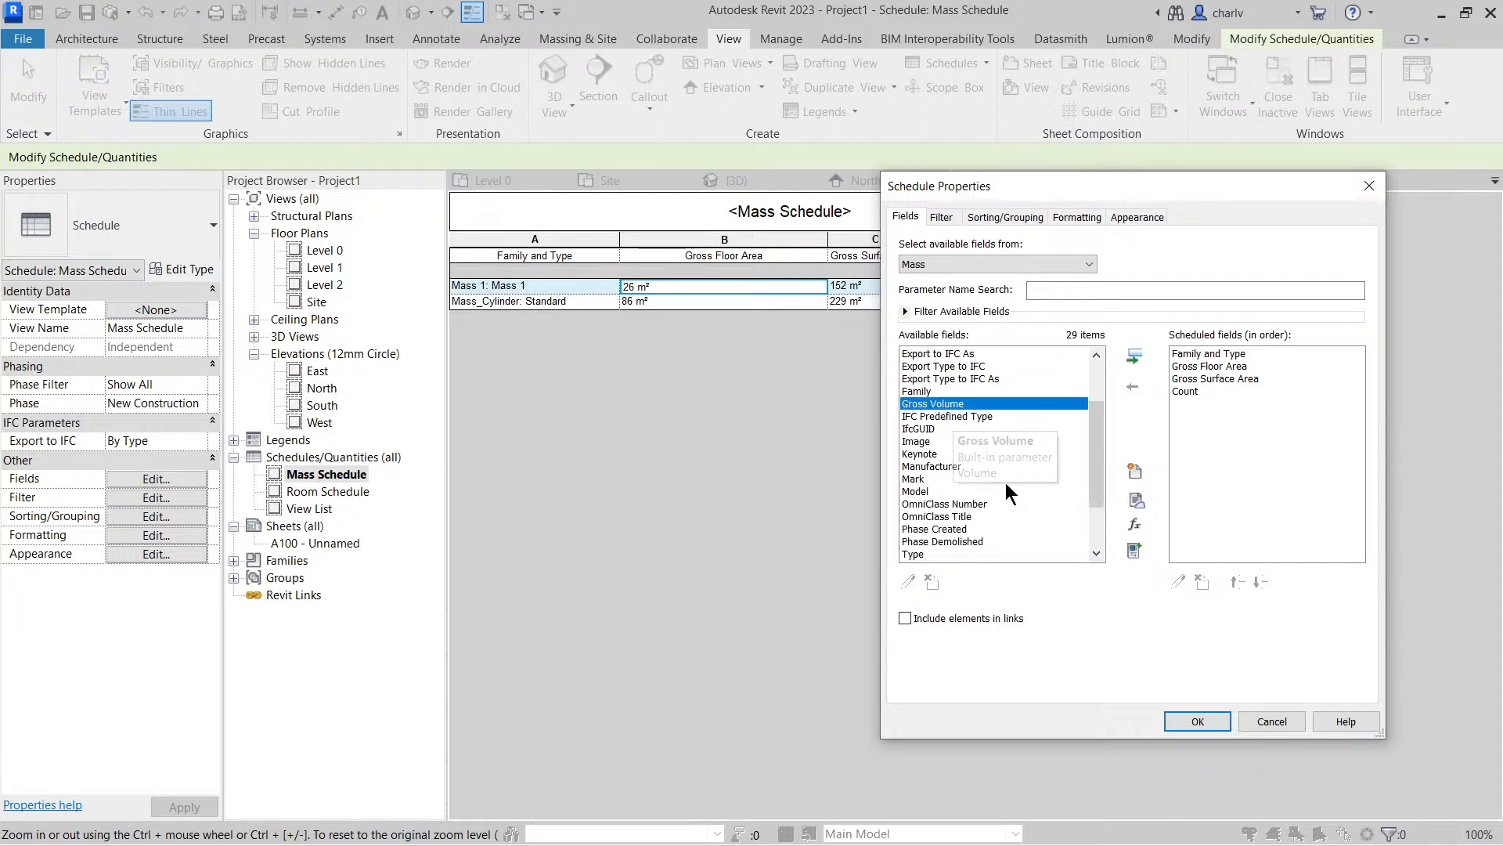
pyautogui.scroll(-2, 987, 465)
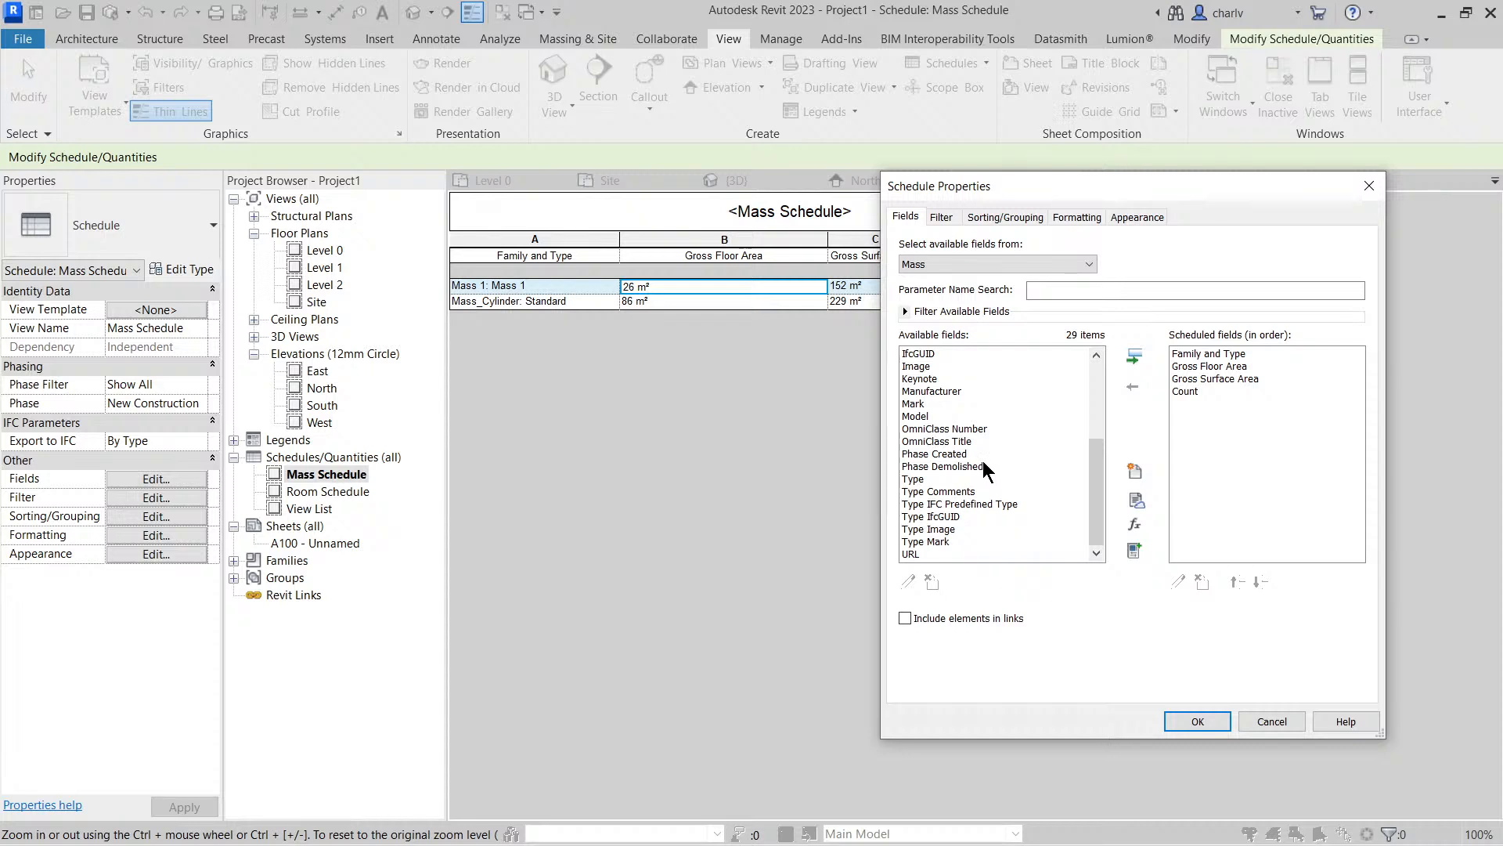
pyautogui.click(1368, 188)
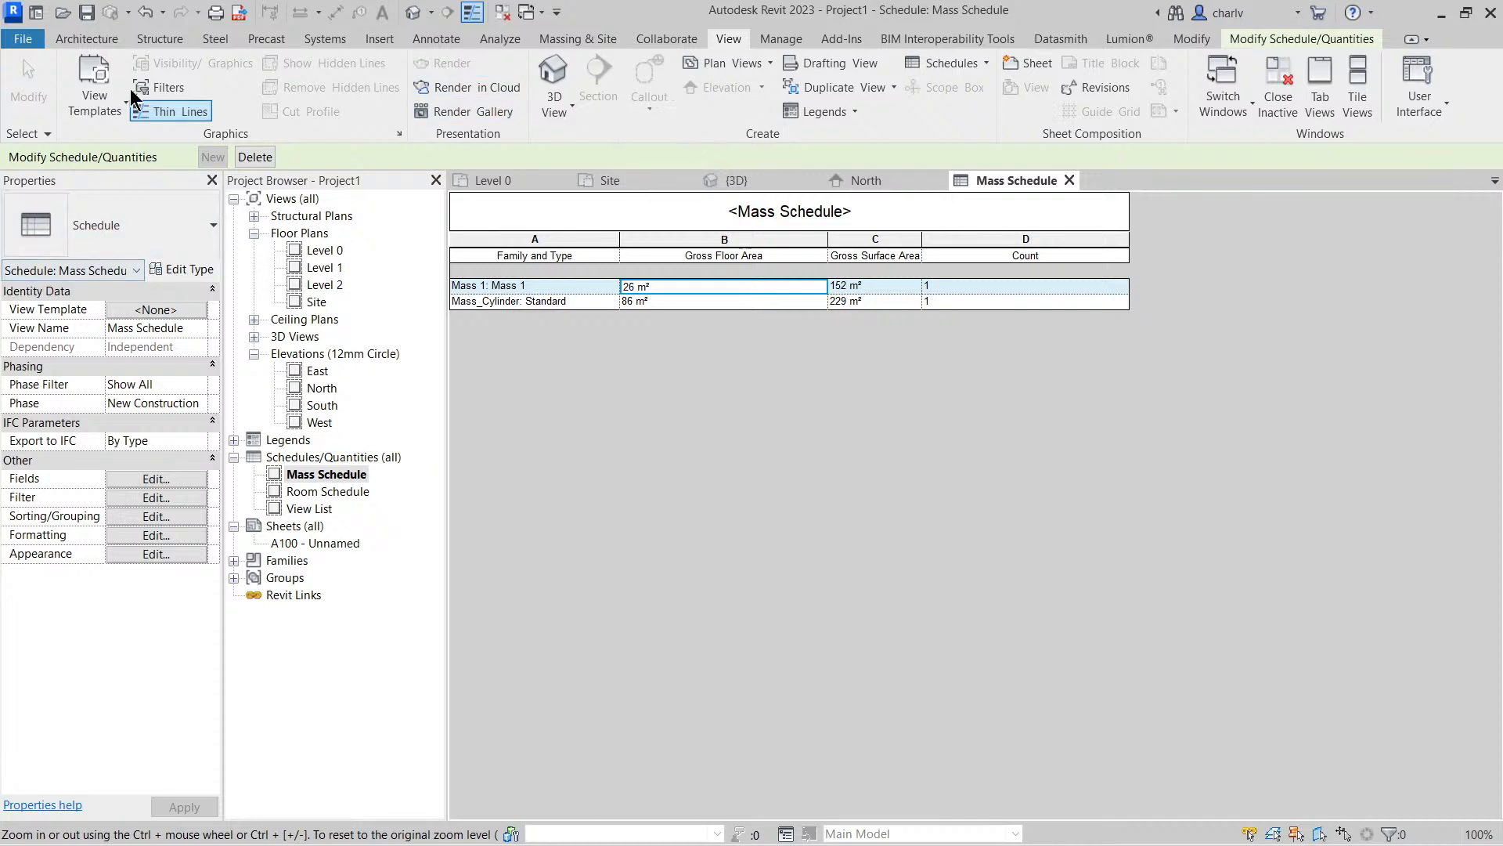
# Create a new schedule for the Floors category with the New Construction phase
pyautogui.click(954, 62)
pyautogui.click(957, 91)
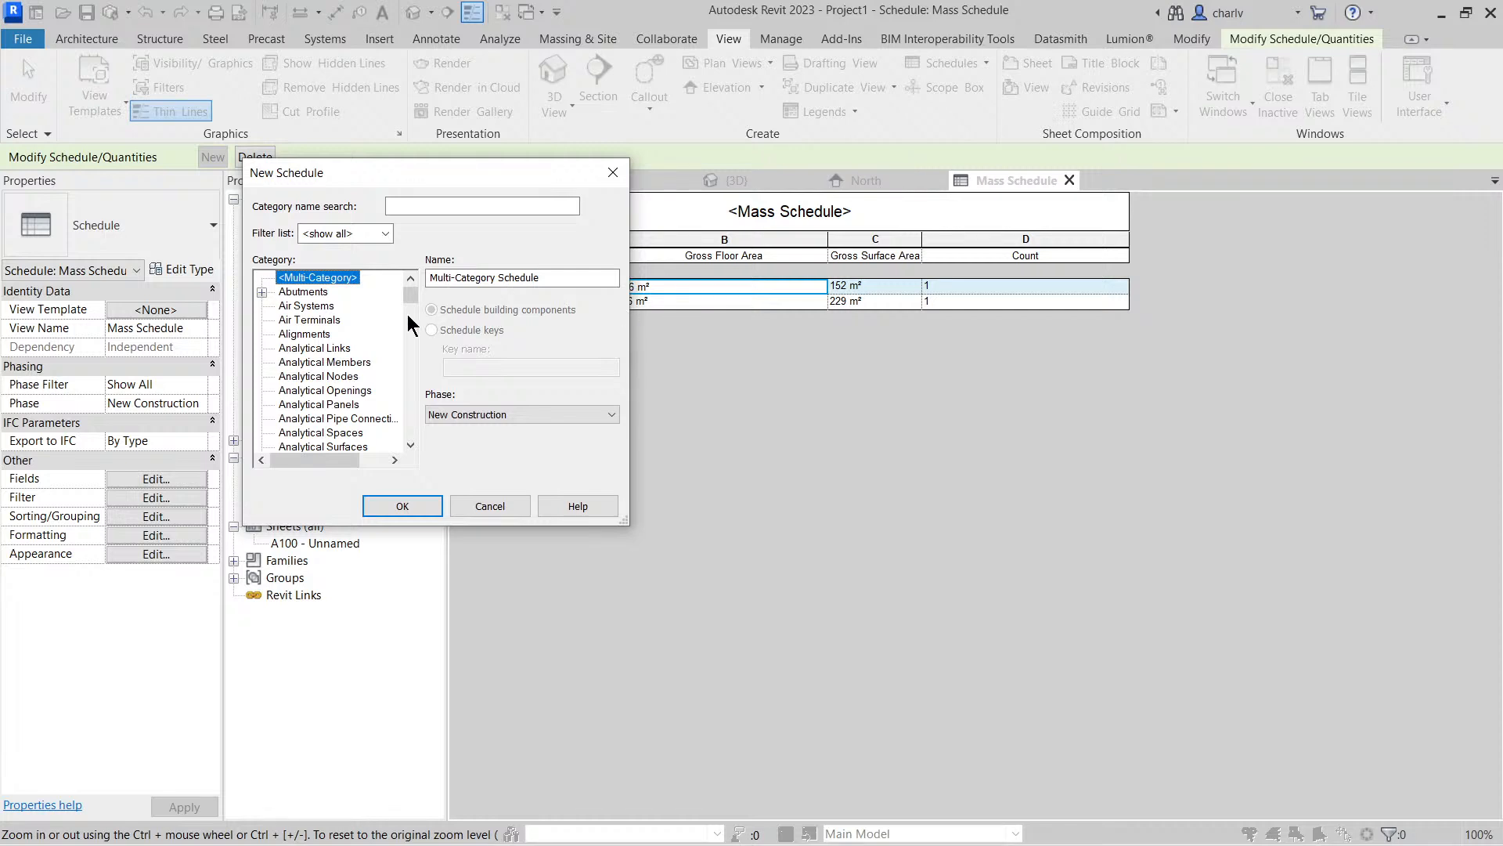
pyautogui.click(323, 345)
pyautogui.press('f')
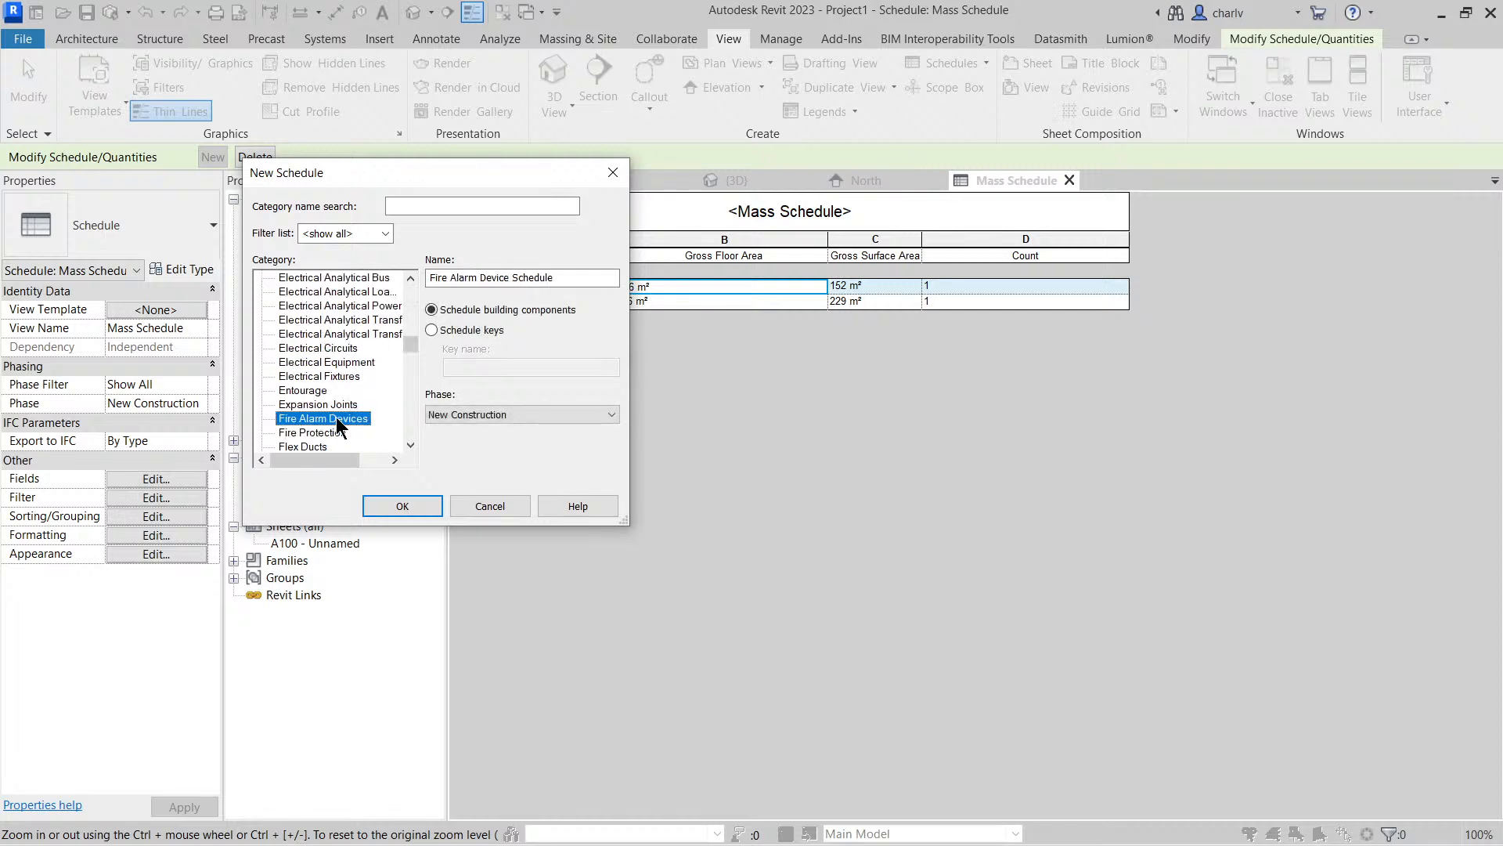
pyautogui.scroll(-2, 329, 427)
pyautogui.click(263, 418)
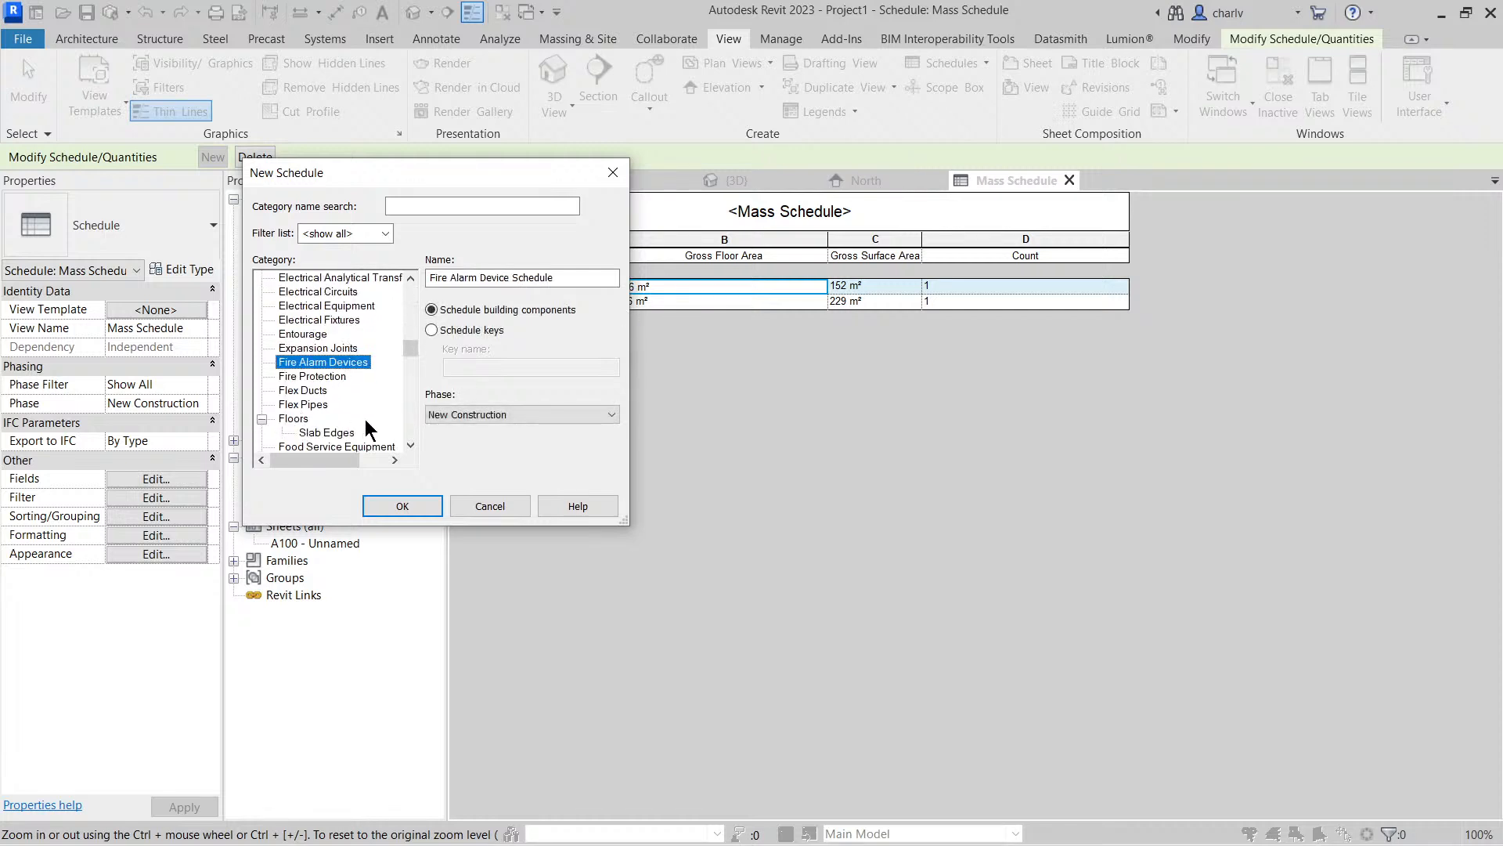
pyautogui.scroll(-1, 329, 392)
pyautogui.click(296, 390)
pyautogui.click(418, 502)
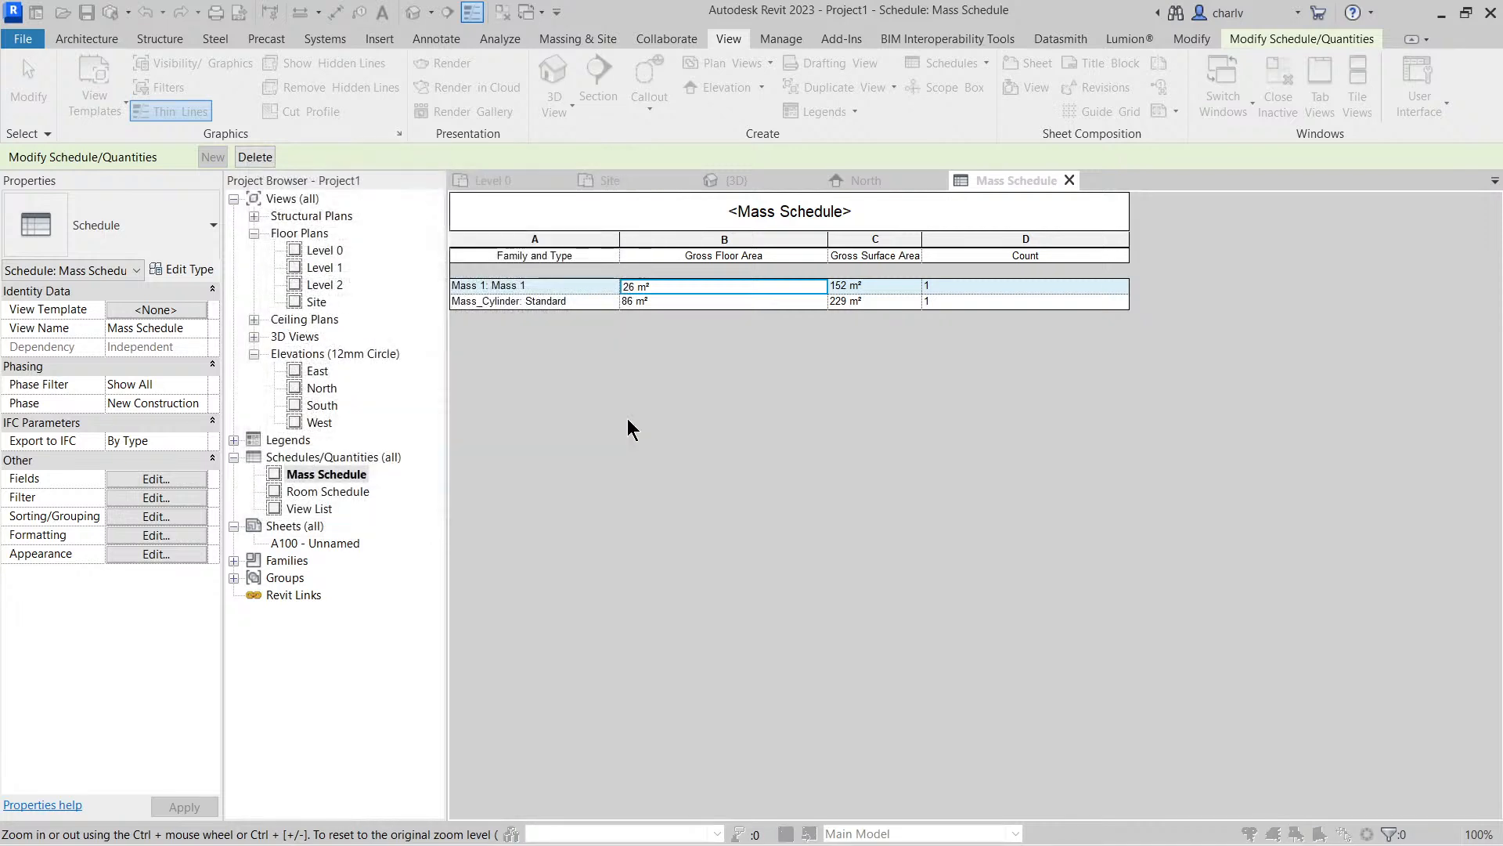
# Add the Family and Type, Level and Area fields to the floor schedule and generate it
pyautogui.scroll(-4, 990, 484)
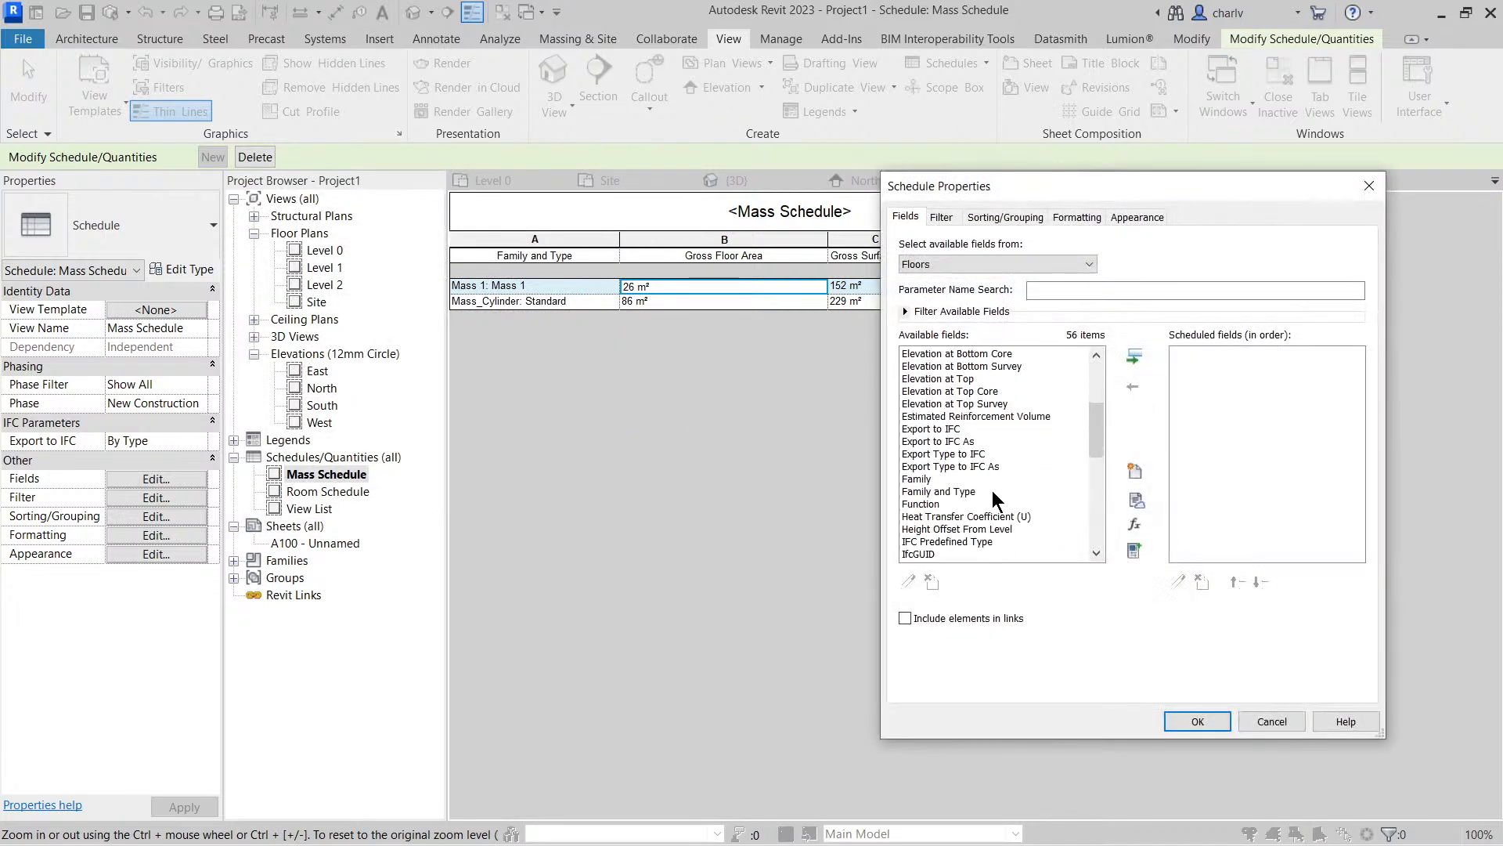
pyautogui.doubleClick(979, 493)
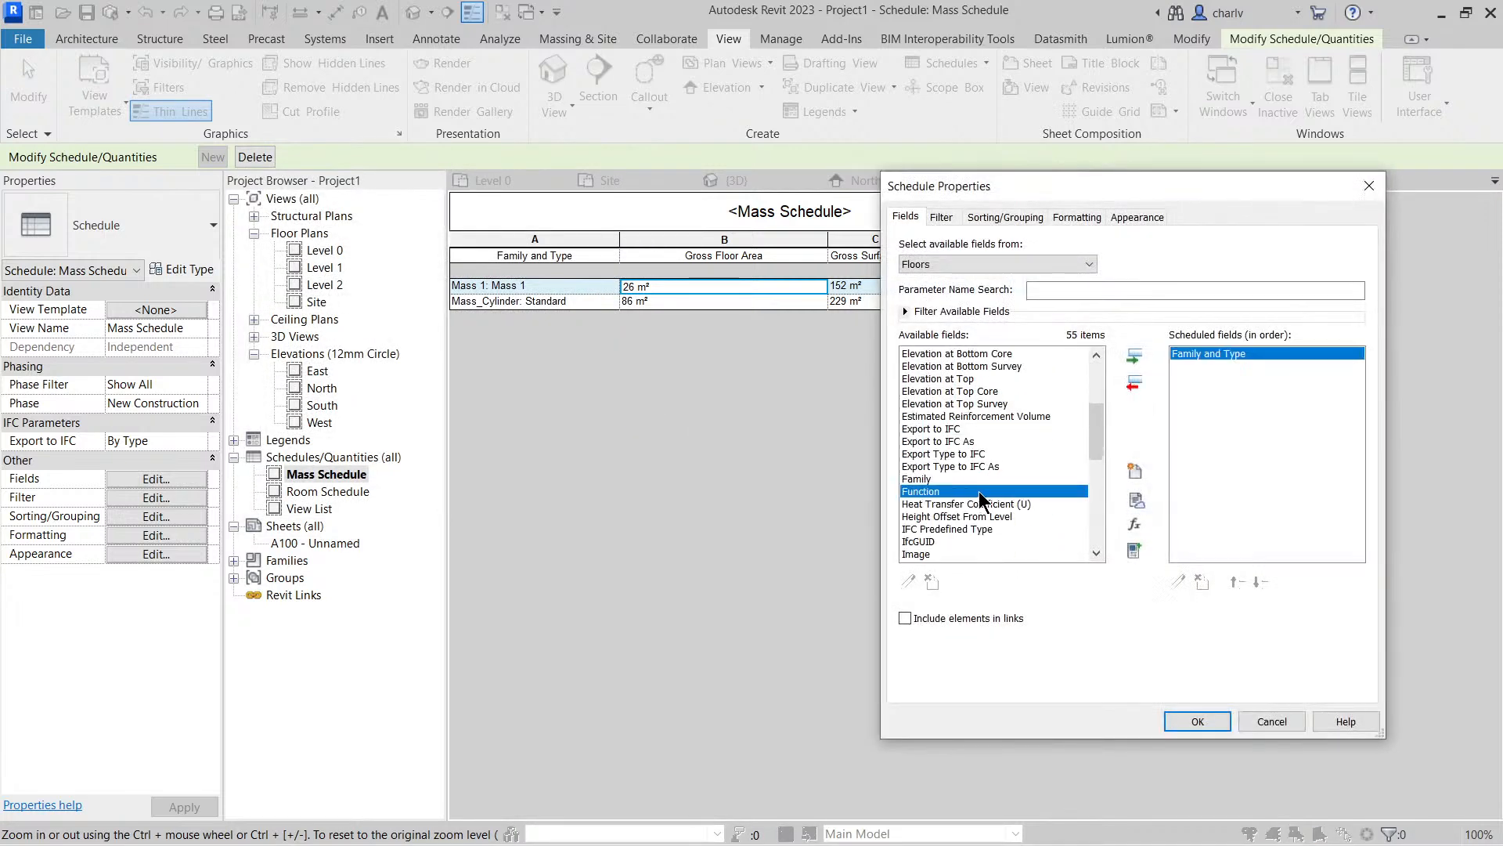
pyautogui.click(971, 454)
pyautogui.doubleClick(943, 552)
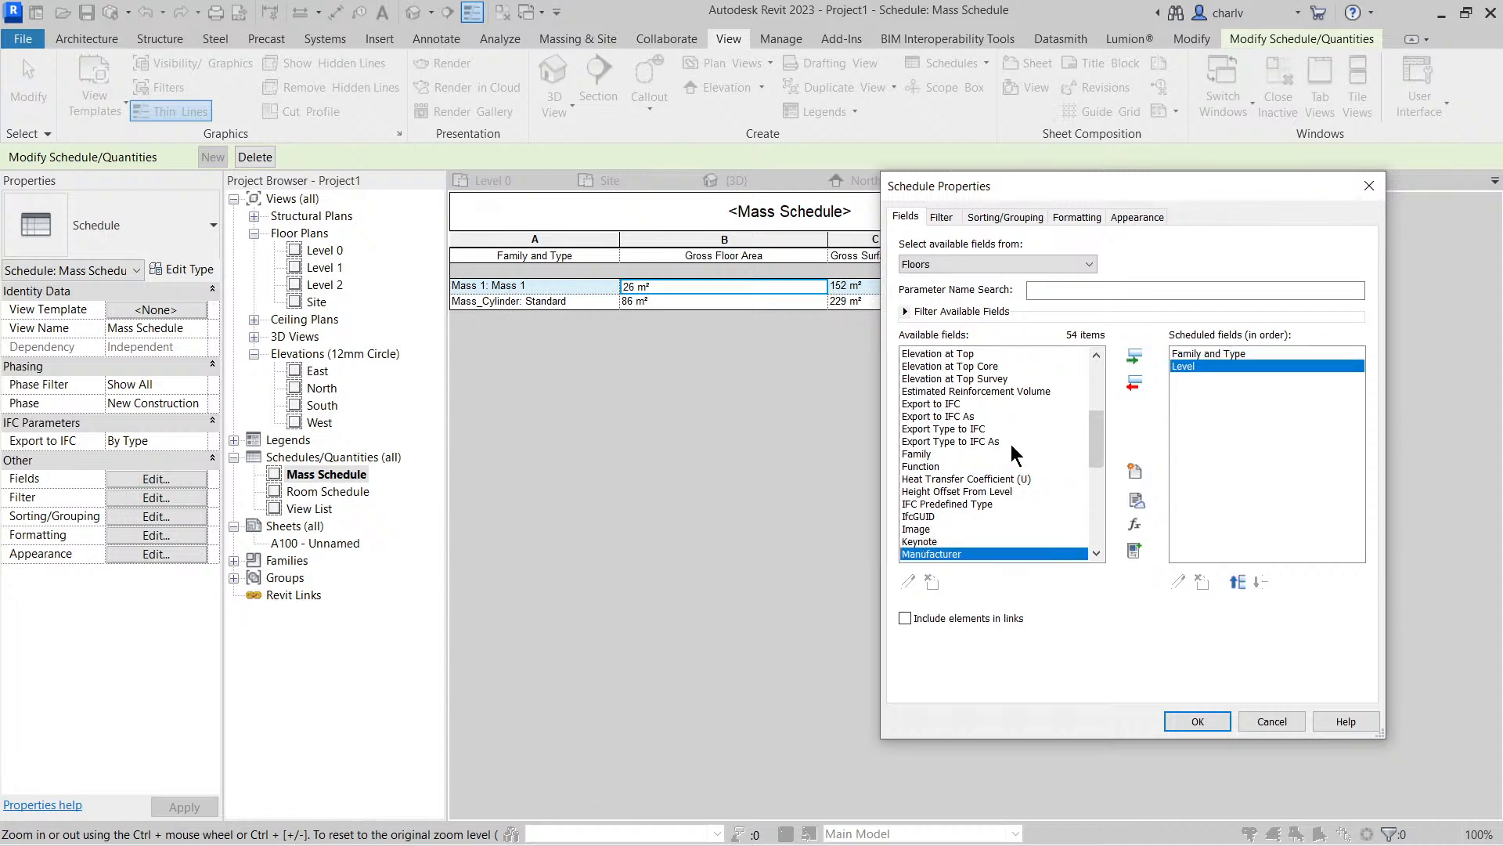
pyautogui.scroll(1, 1007, 437)
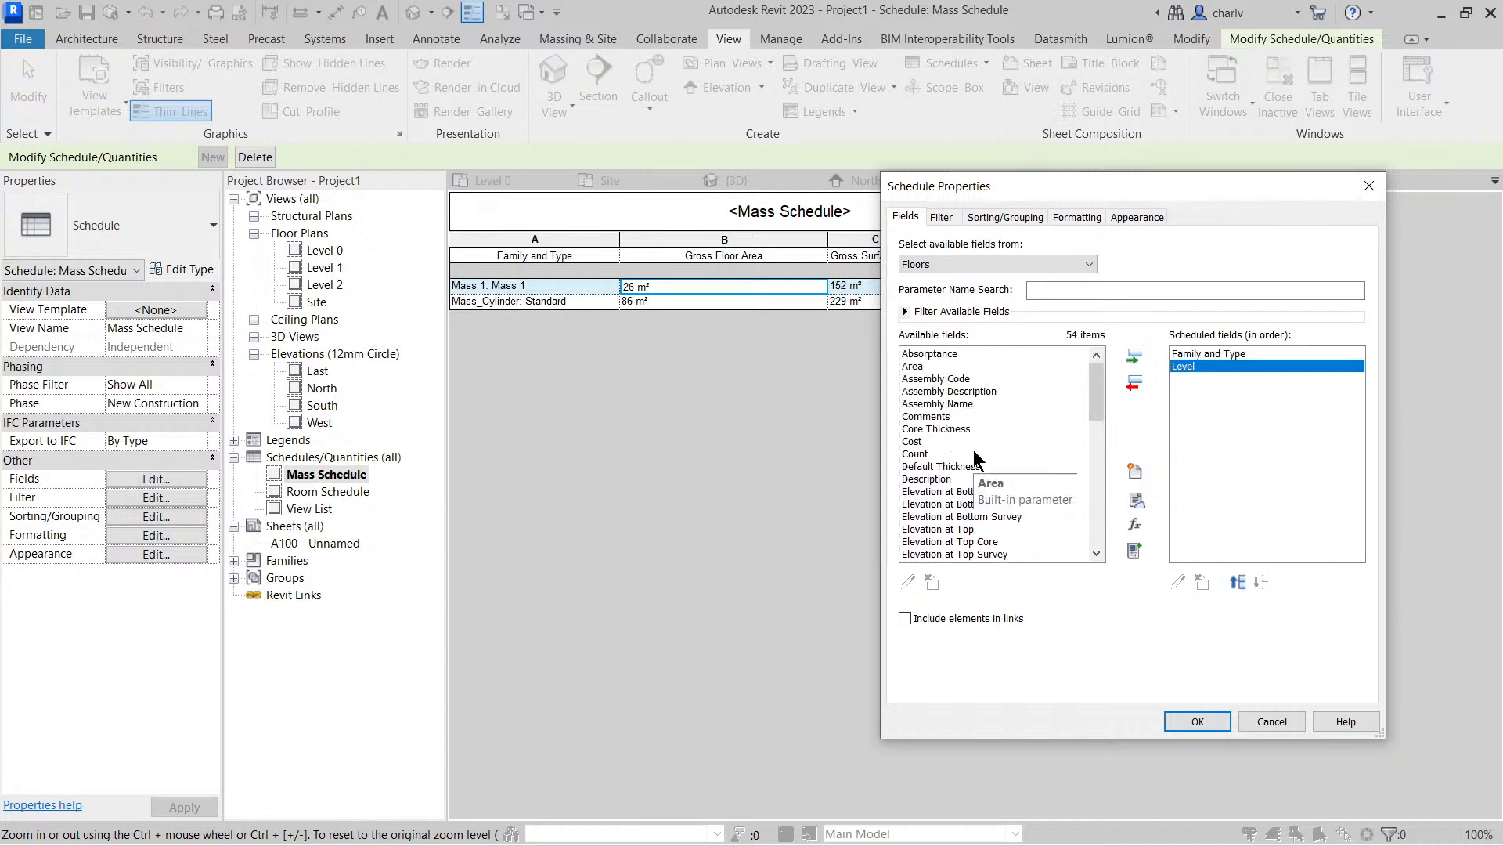
pyautogui.doubleClick(950, 368)
pyautogui.click(1201, 724)
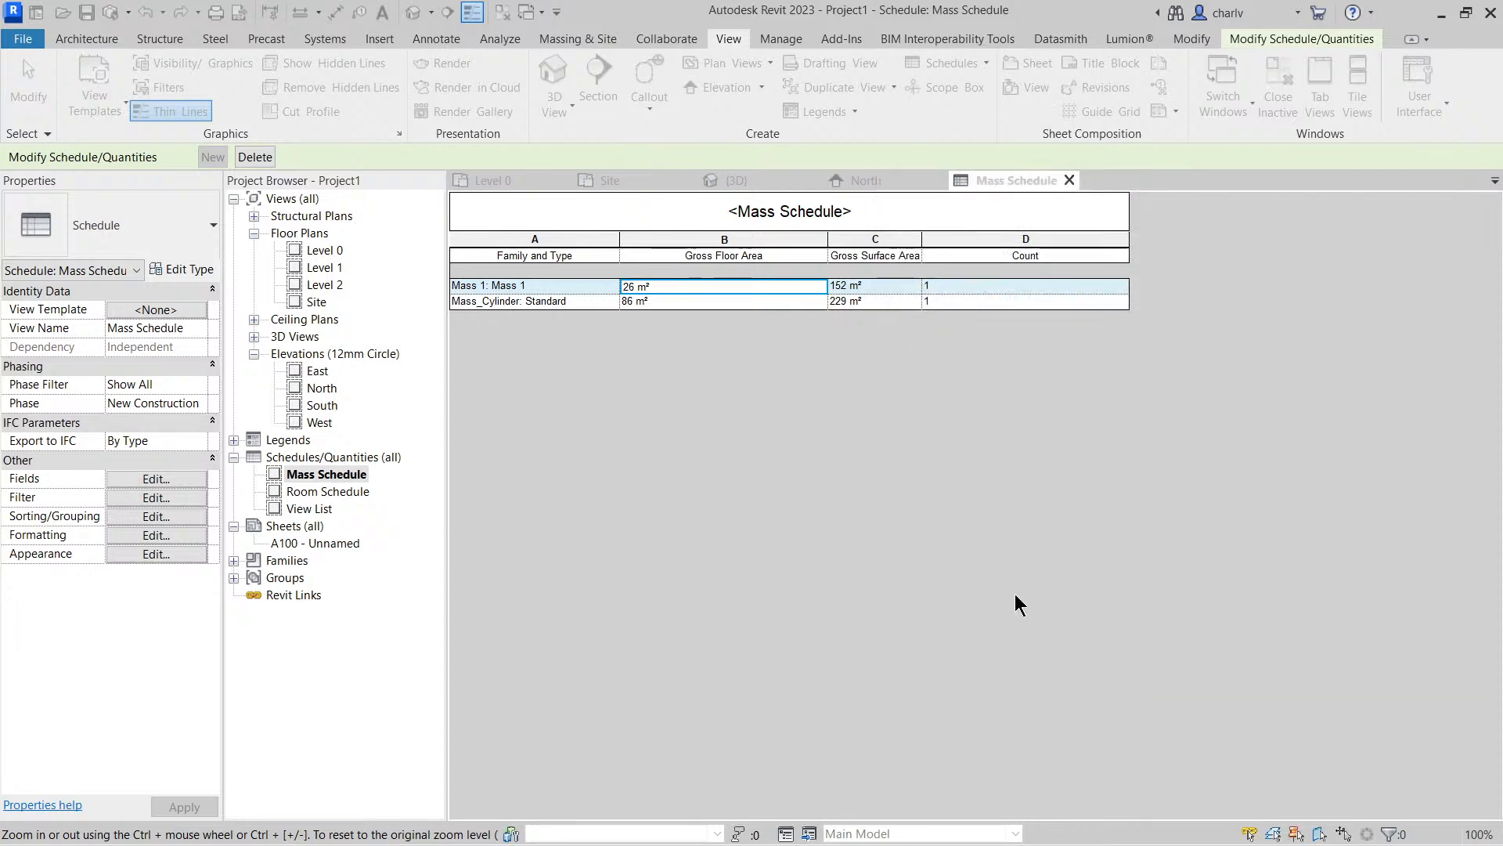
# In the 3D view, create Floor-Grnd-Susp_65Scr-80Ins-100Blk-75PC floors by face on all mass floors of the cylinder and the sloped mass
pyautogui.doubleClick(330, 251)
pyautogui.click(709, 438)
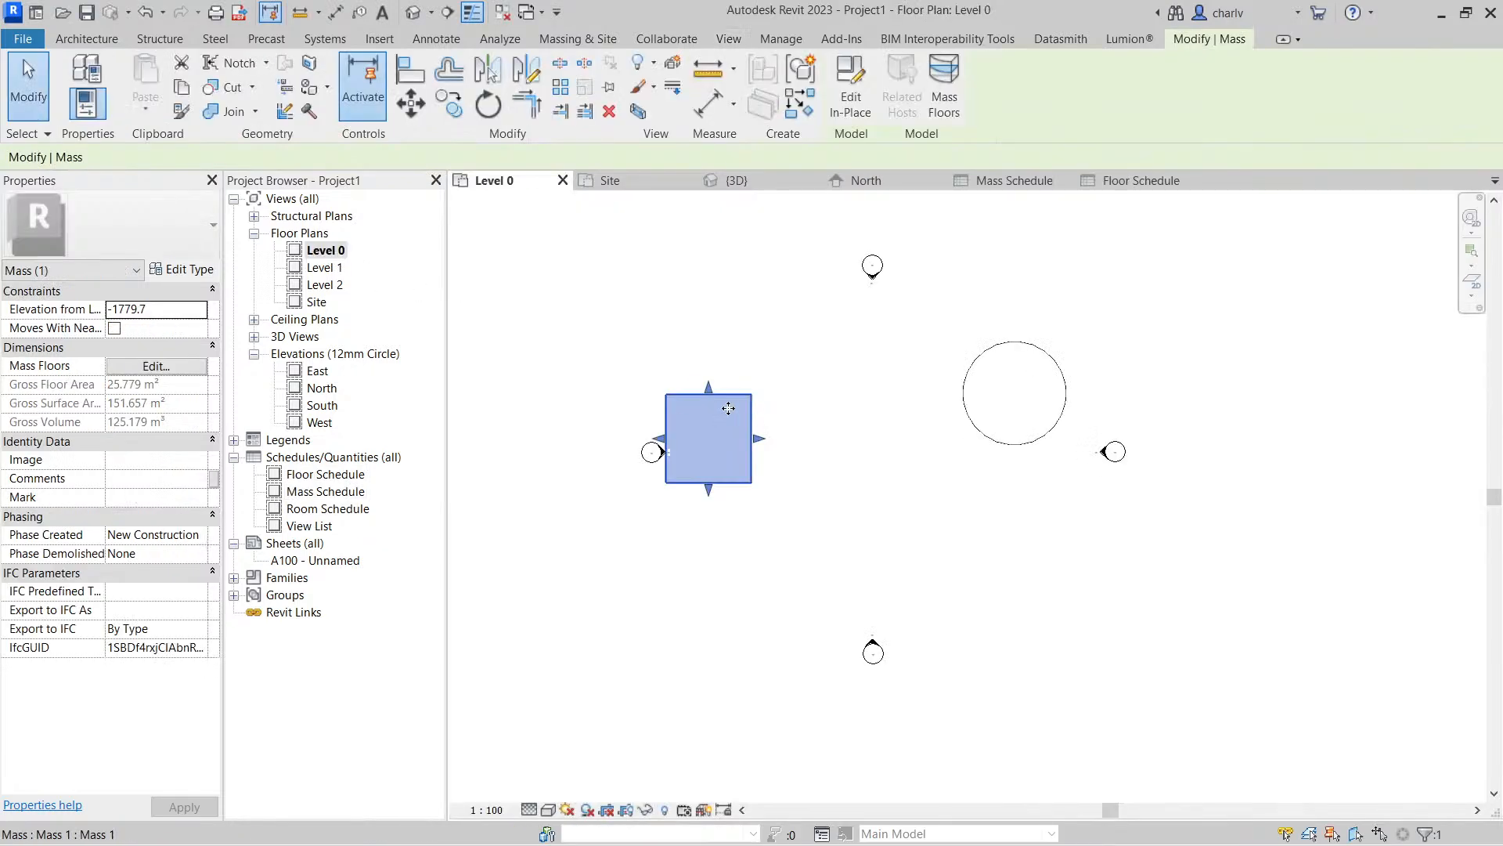
pyautogui.click(413, 13)
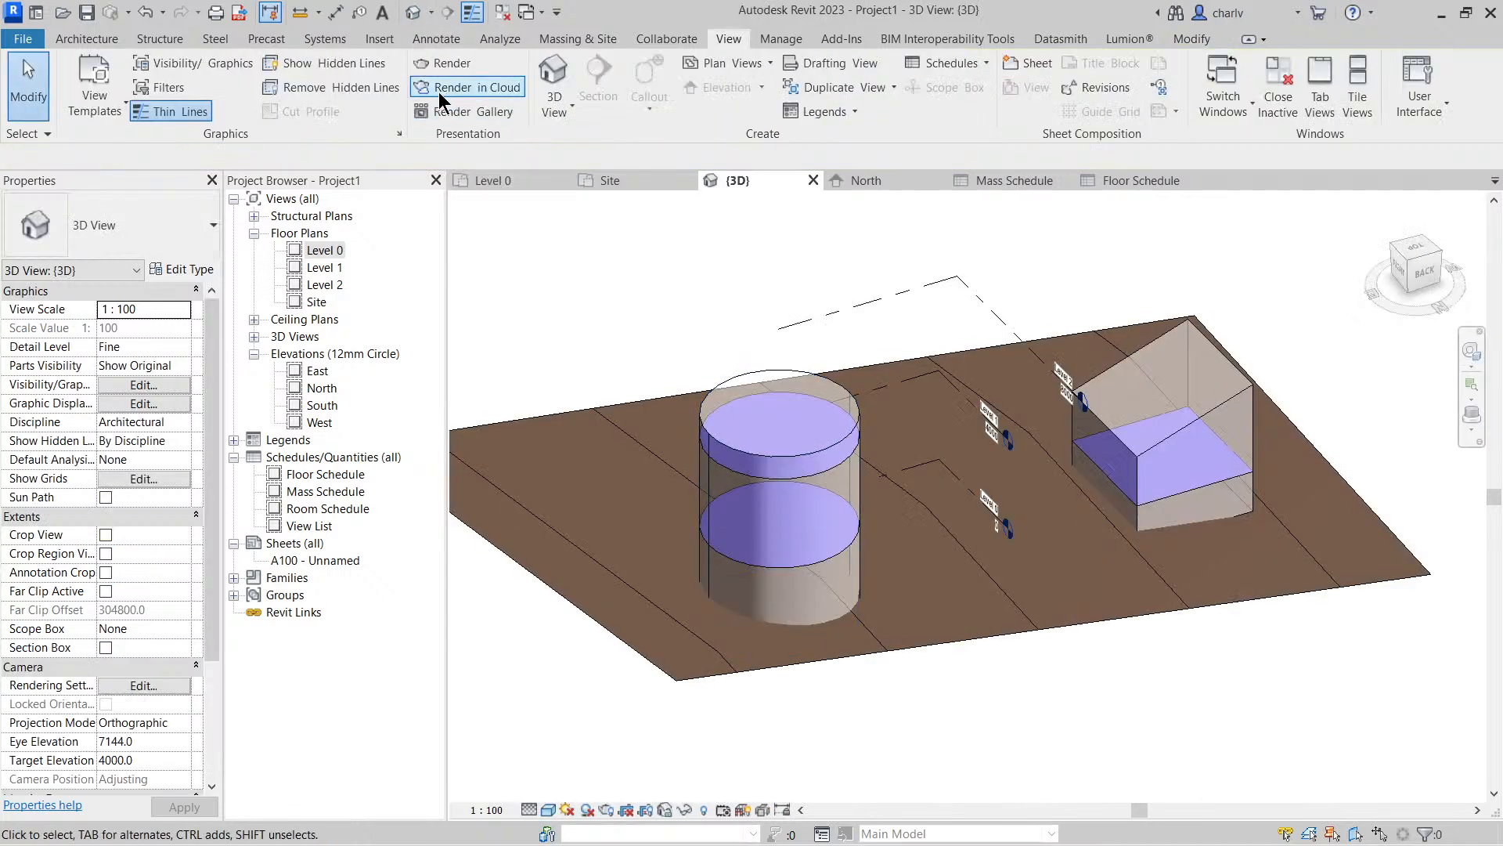
pyautogui.click(86, 40)
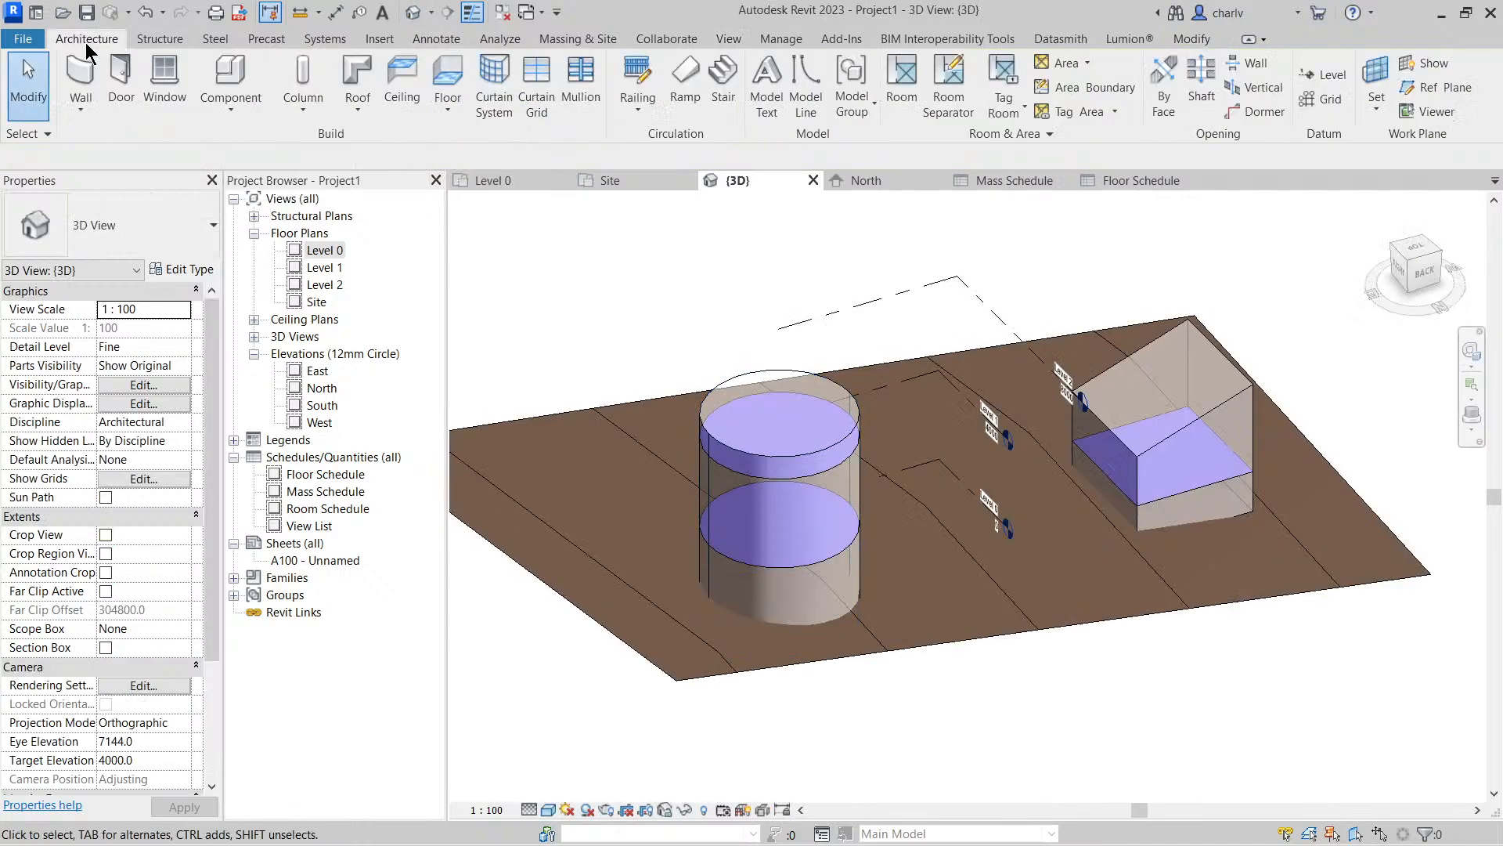
pyautogui.click(447, 109)
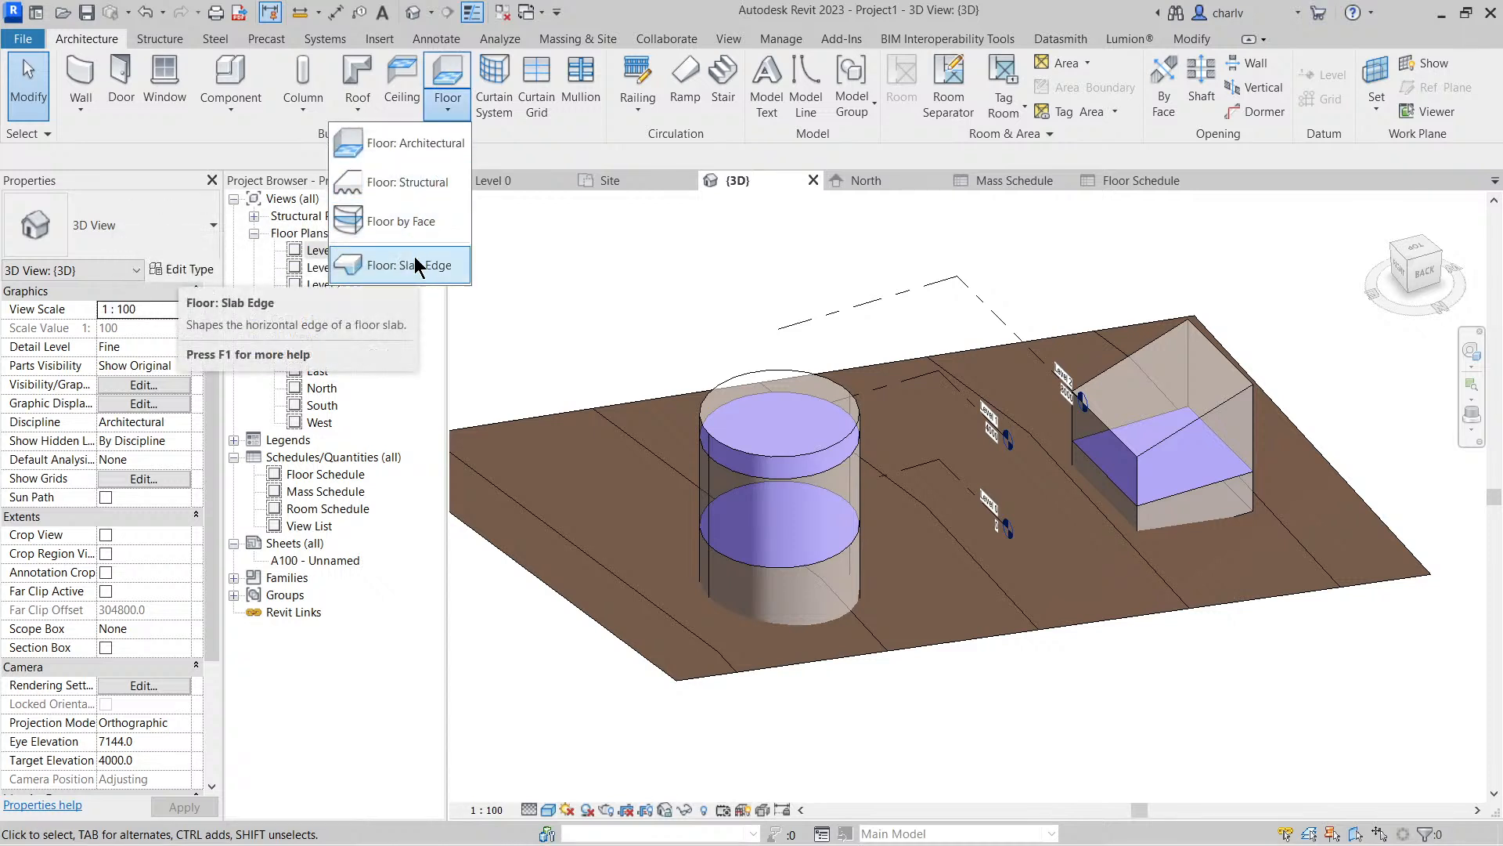
pyautogui.click(400, 221)
pyautogui.click(753, 474)
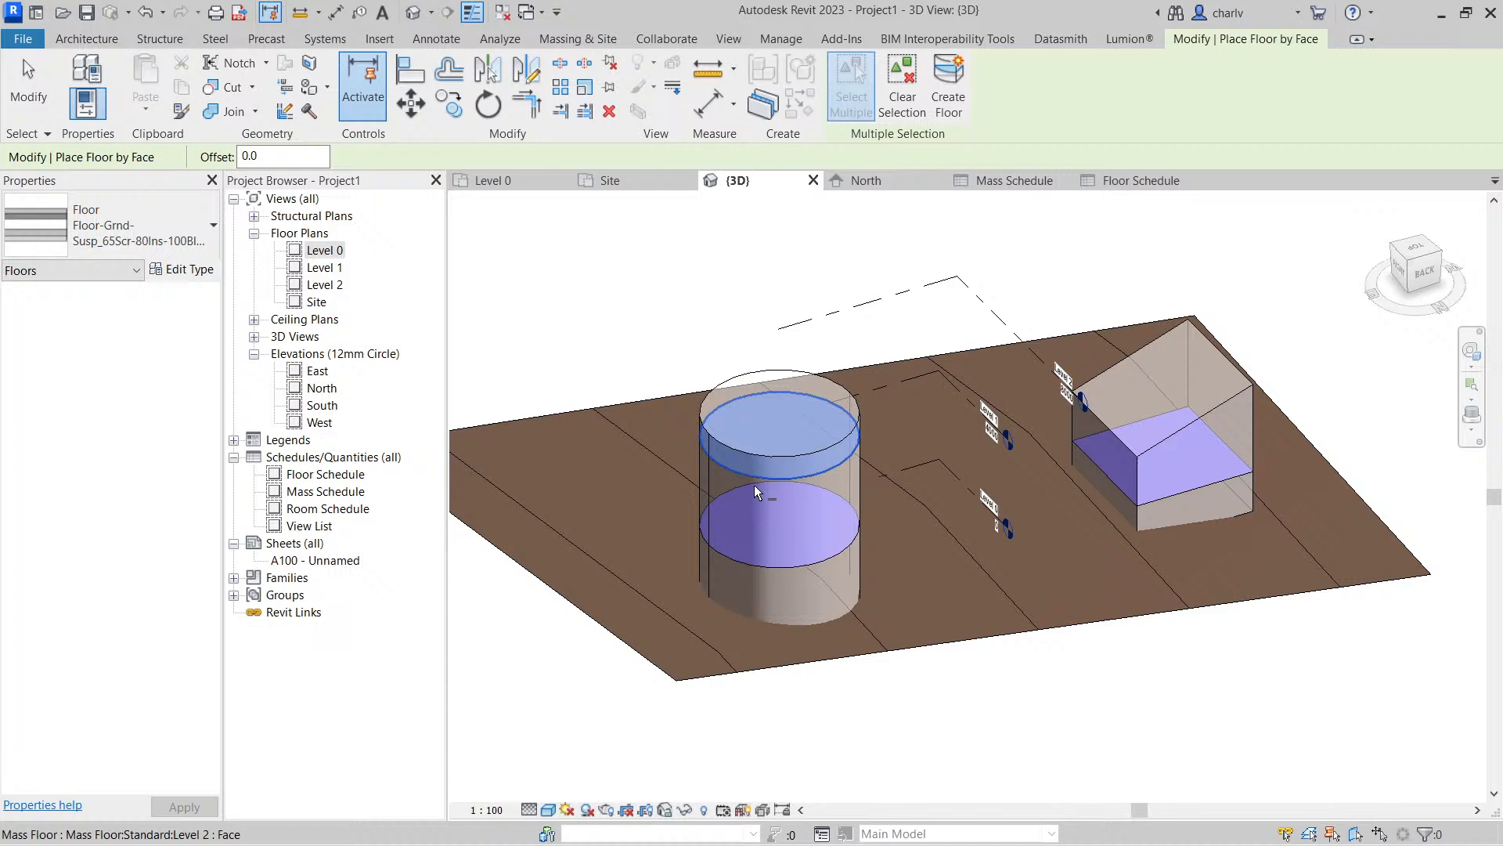
pyautogui.click(770, 547)
pyautogui.click(1167, 474)
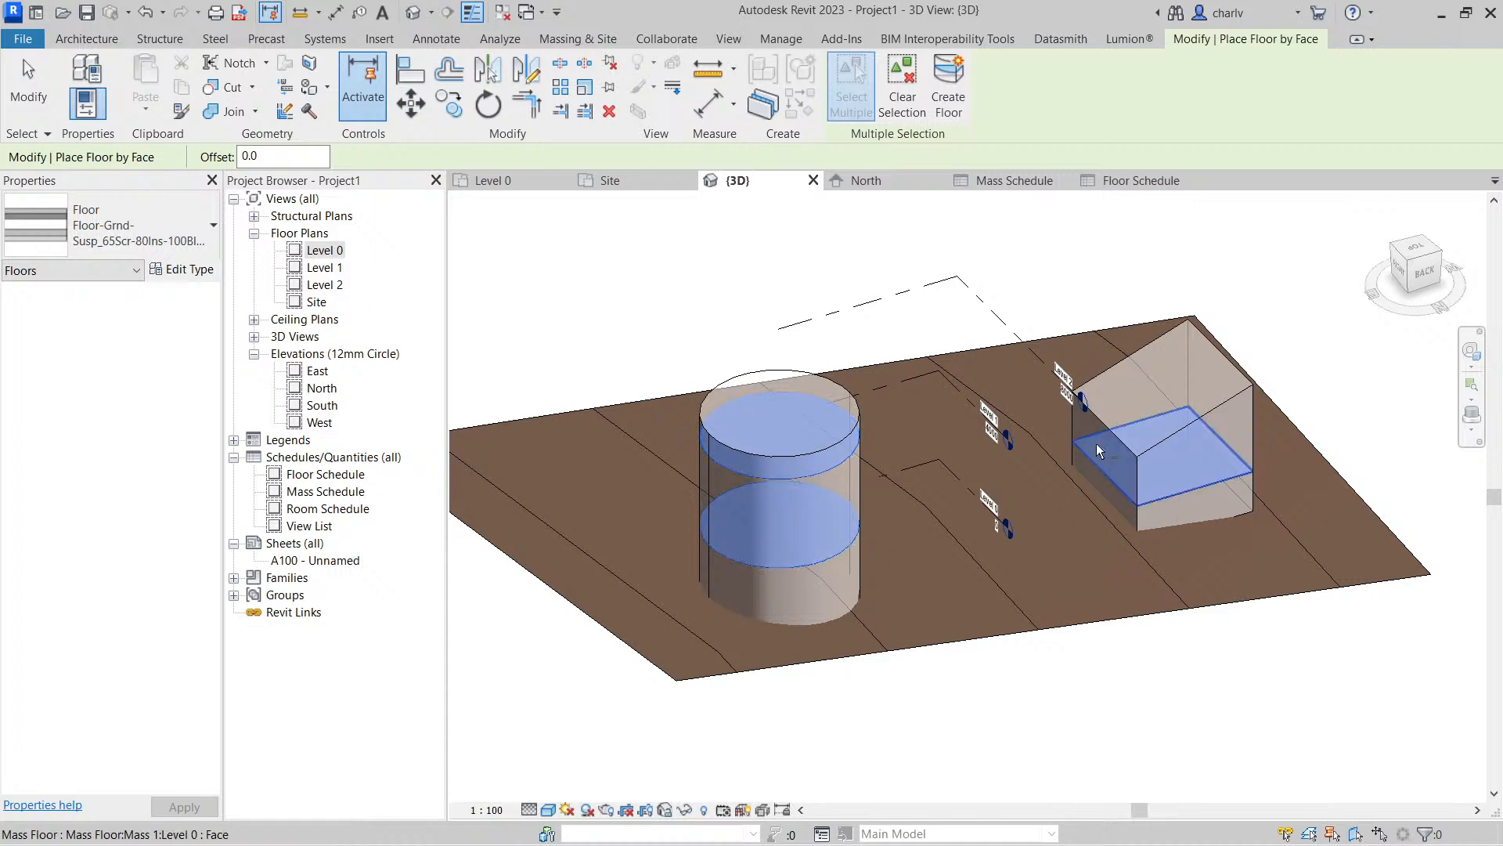
pyautogui.click(947, 98)
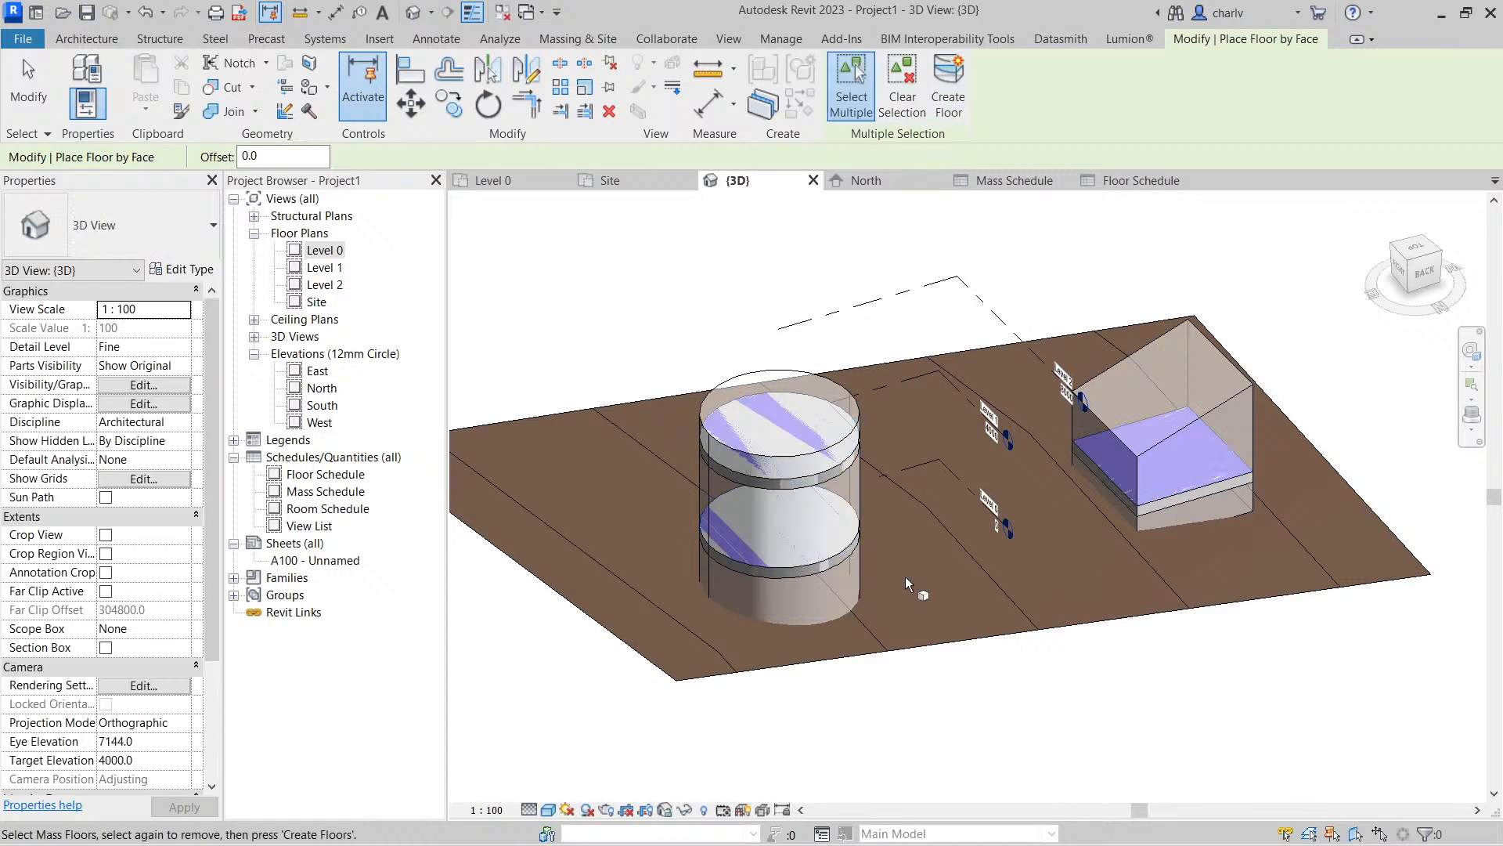
# Open the Floor Schedule and widen its Family and Type and Level columns
pyautogui.doubleClick(319, 478)
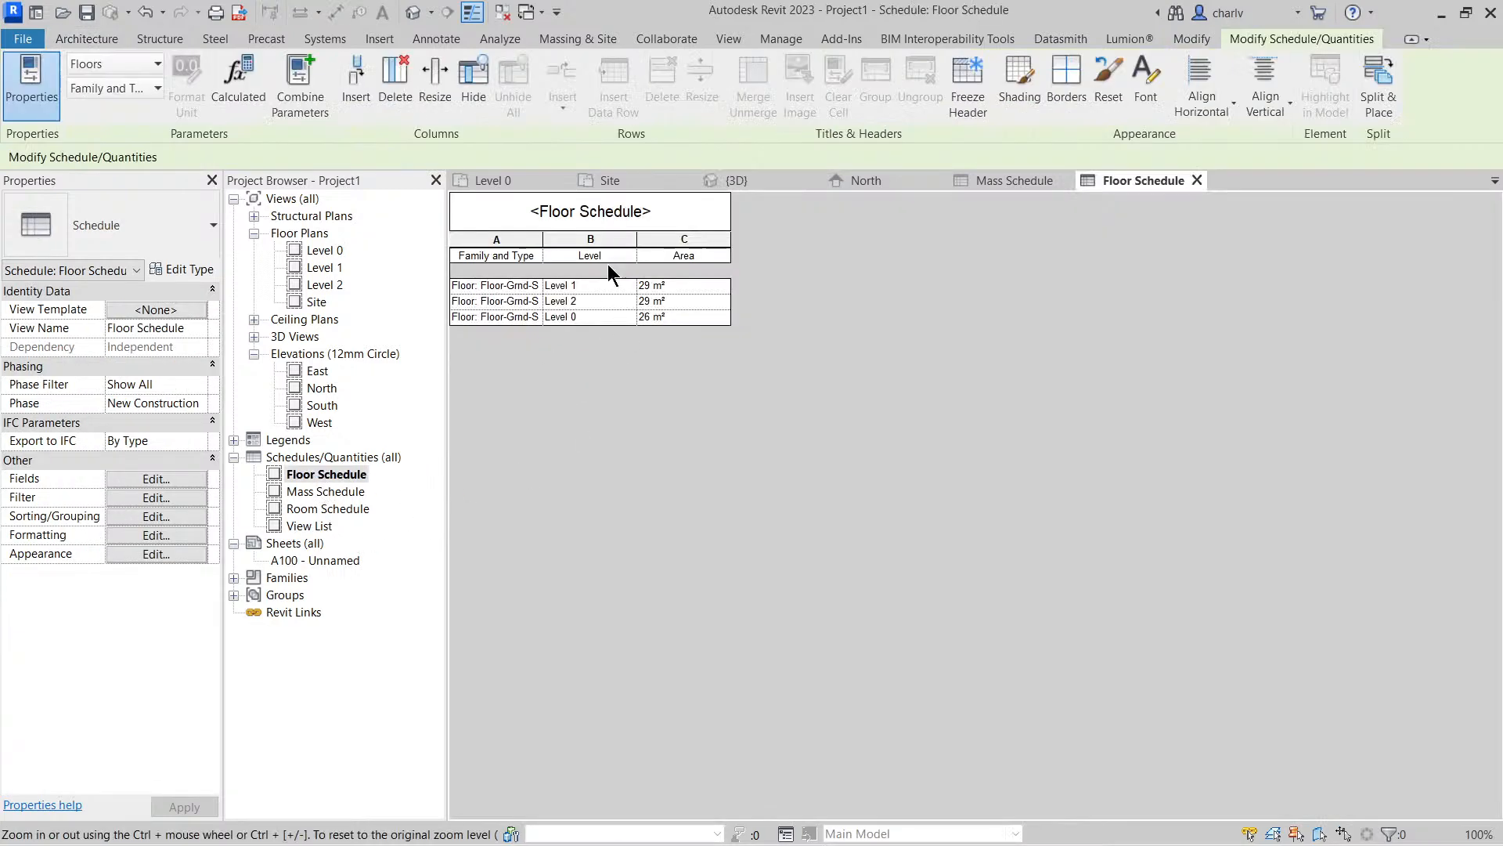
pyautogui.moveTo(547, 240); pyautogui.dragTo(607, 240)
pyautogui.moveTo(700, 239); pyautogui.dragTo(758, 239)
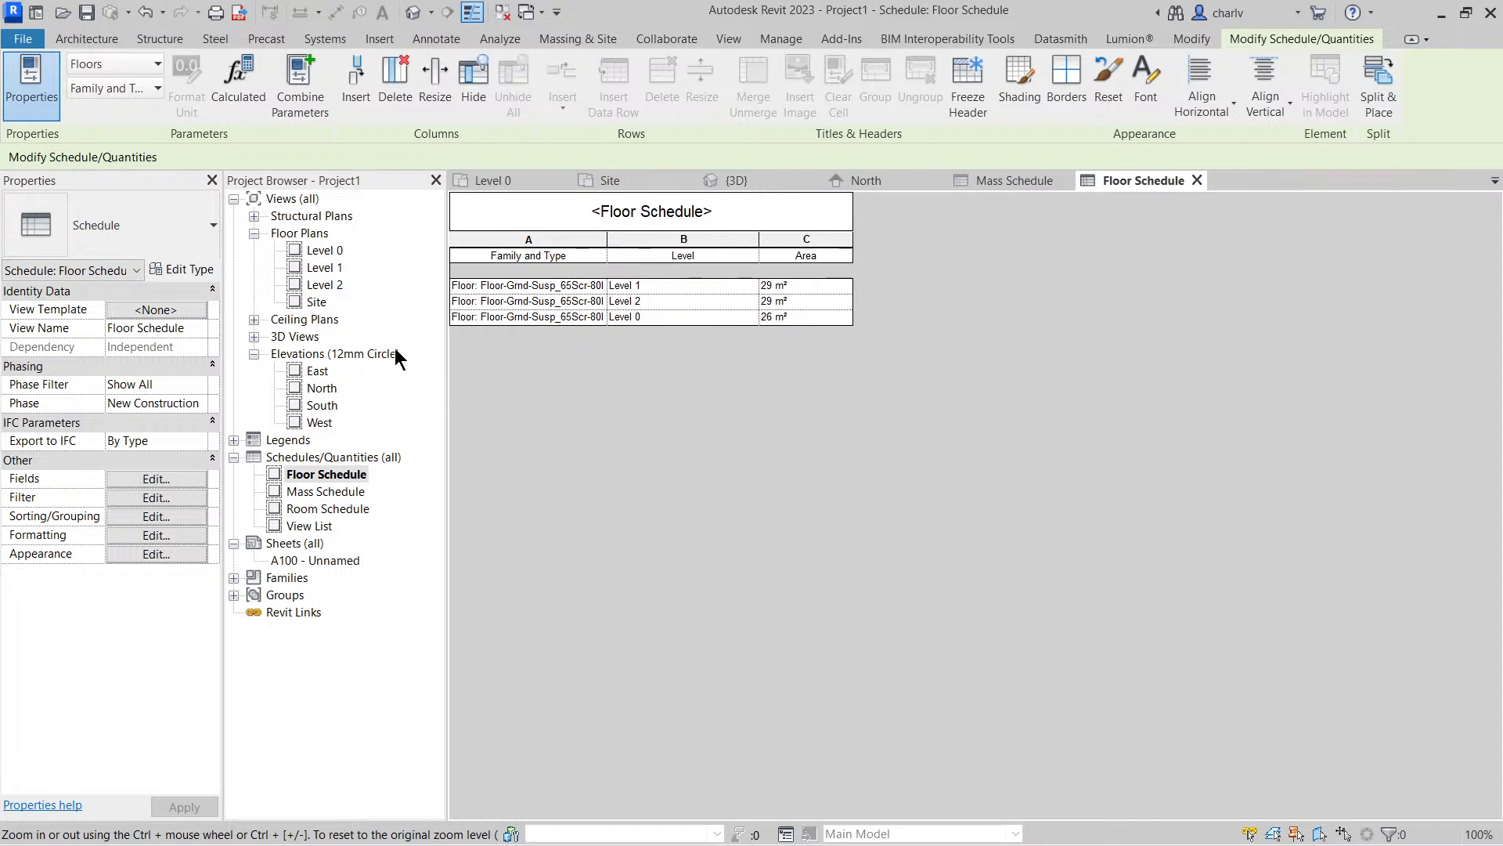
# Stretch the sloped-top mass outward in the 3D view and update its floor to the new mass face
pyautogui.click(415, 20)
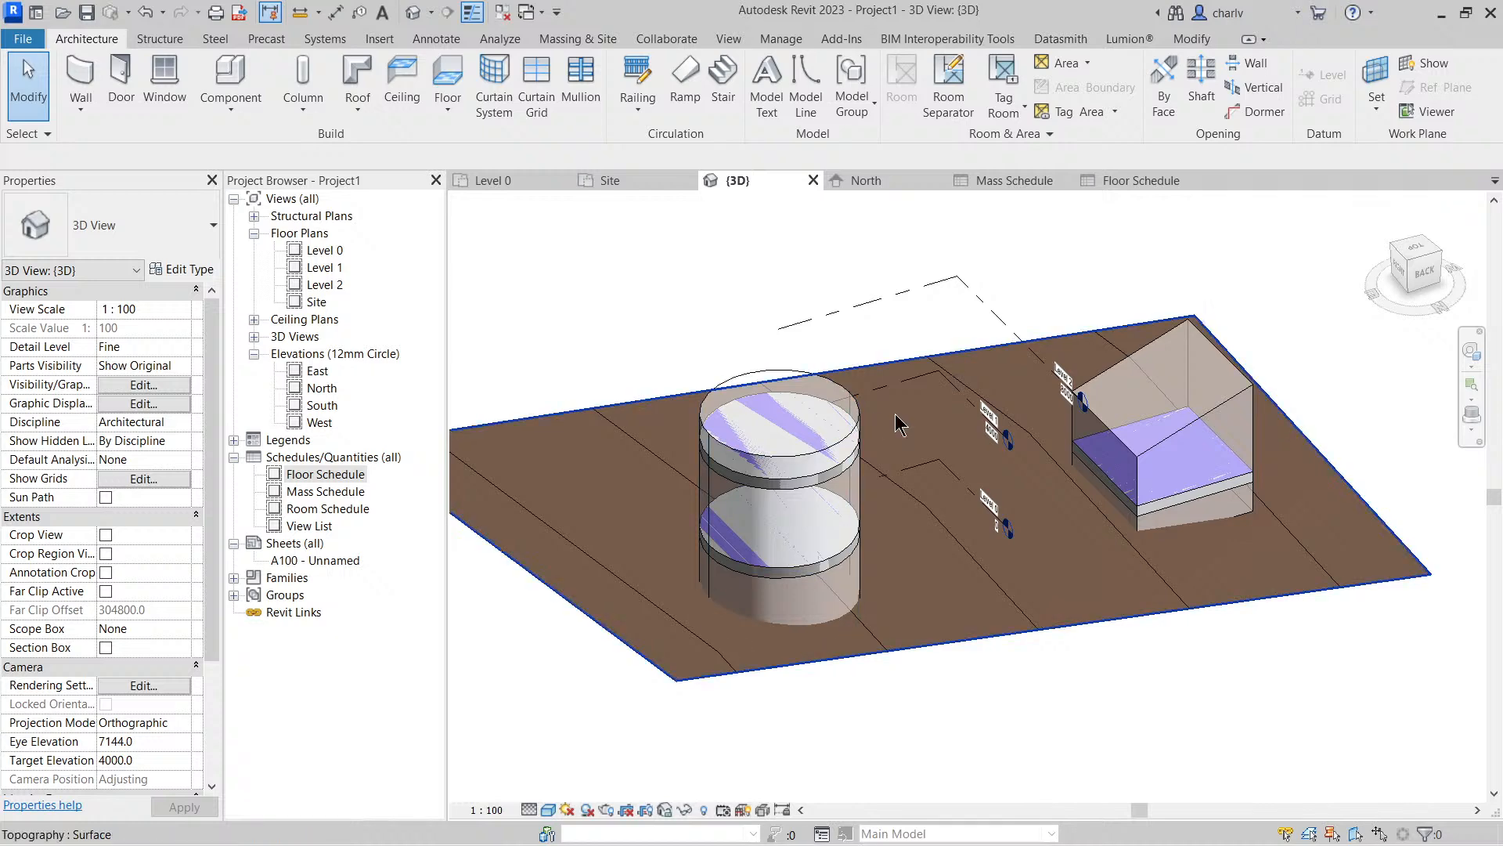
pyautogui.click(1143, 413)
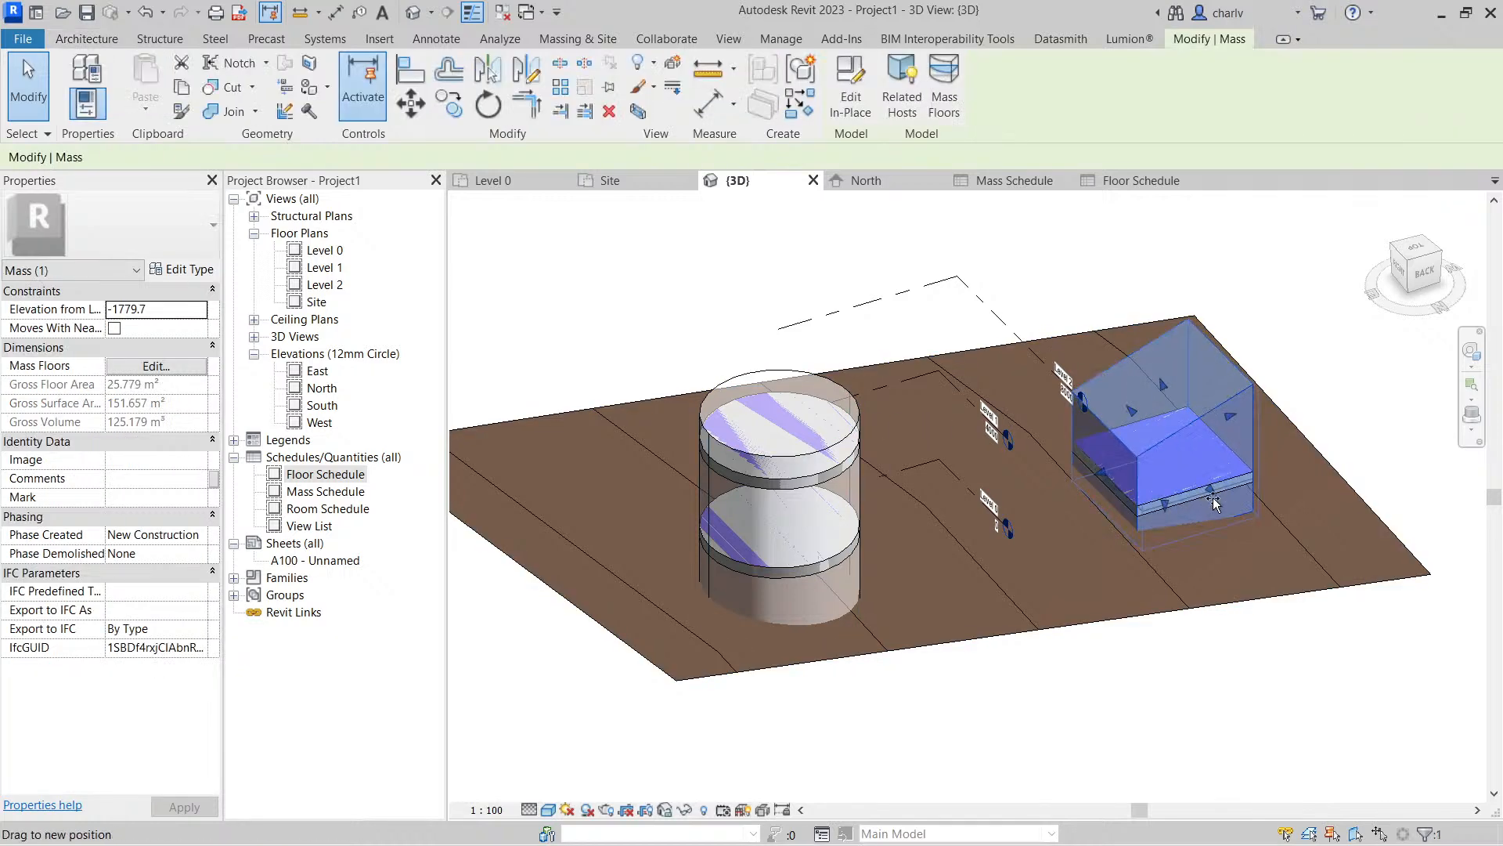
pyautogui.click(1121, 706)
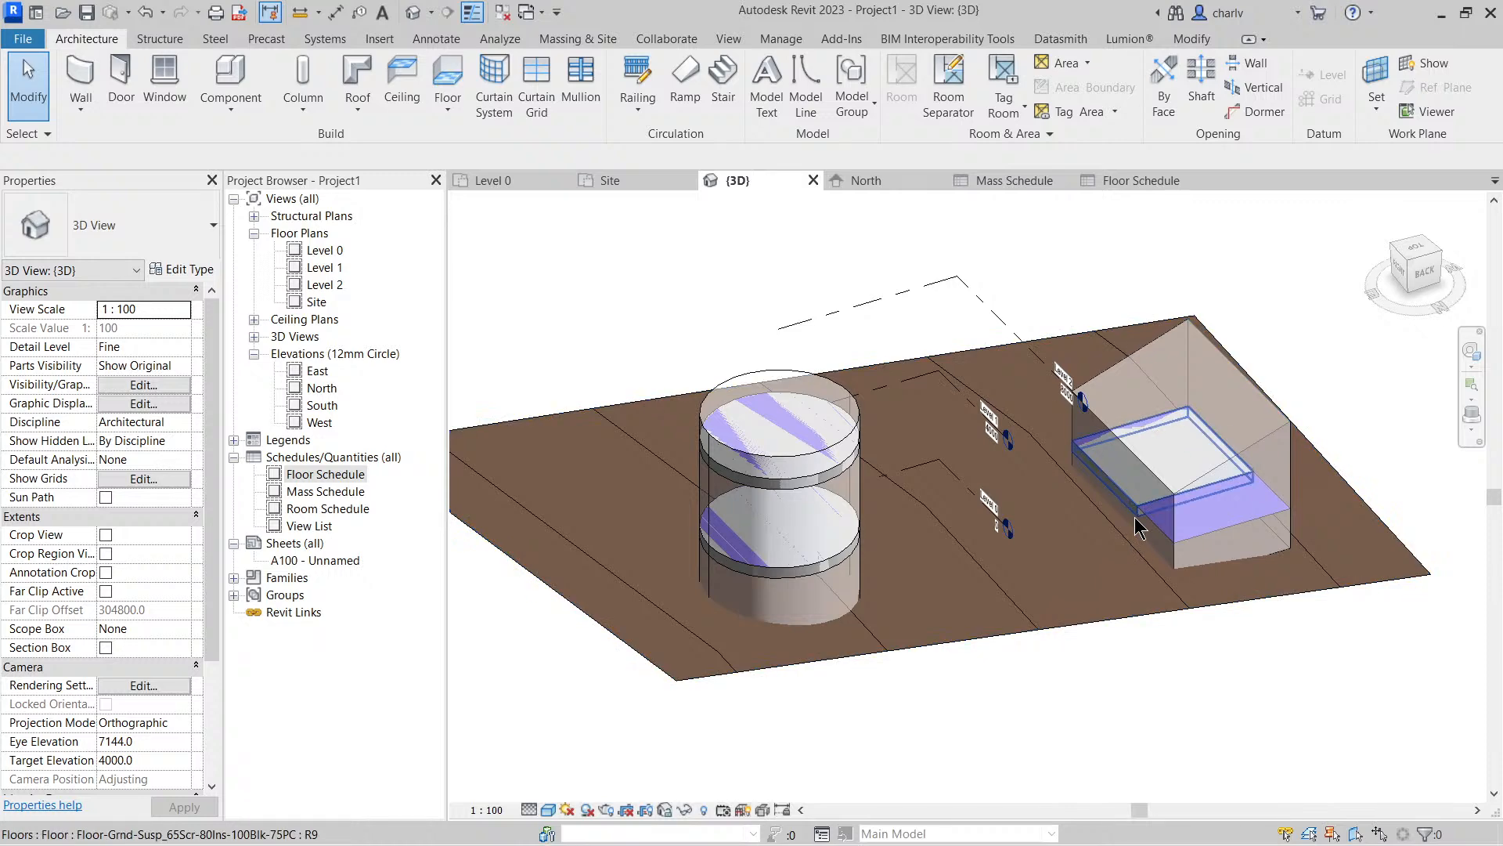
pyautogui.click(1136, 538)
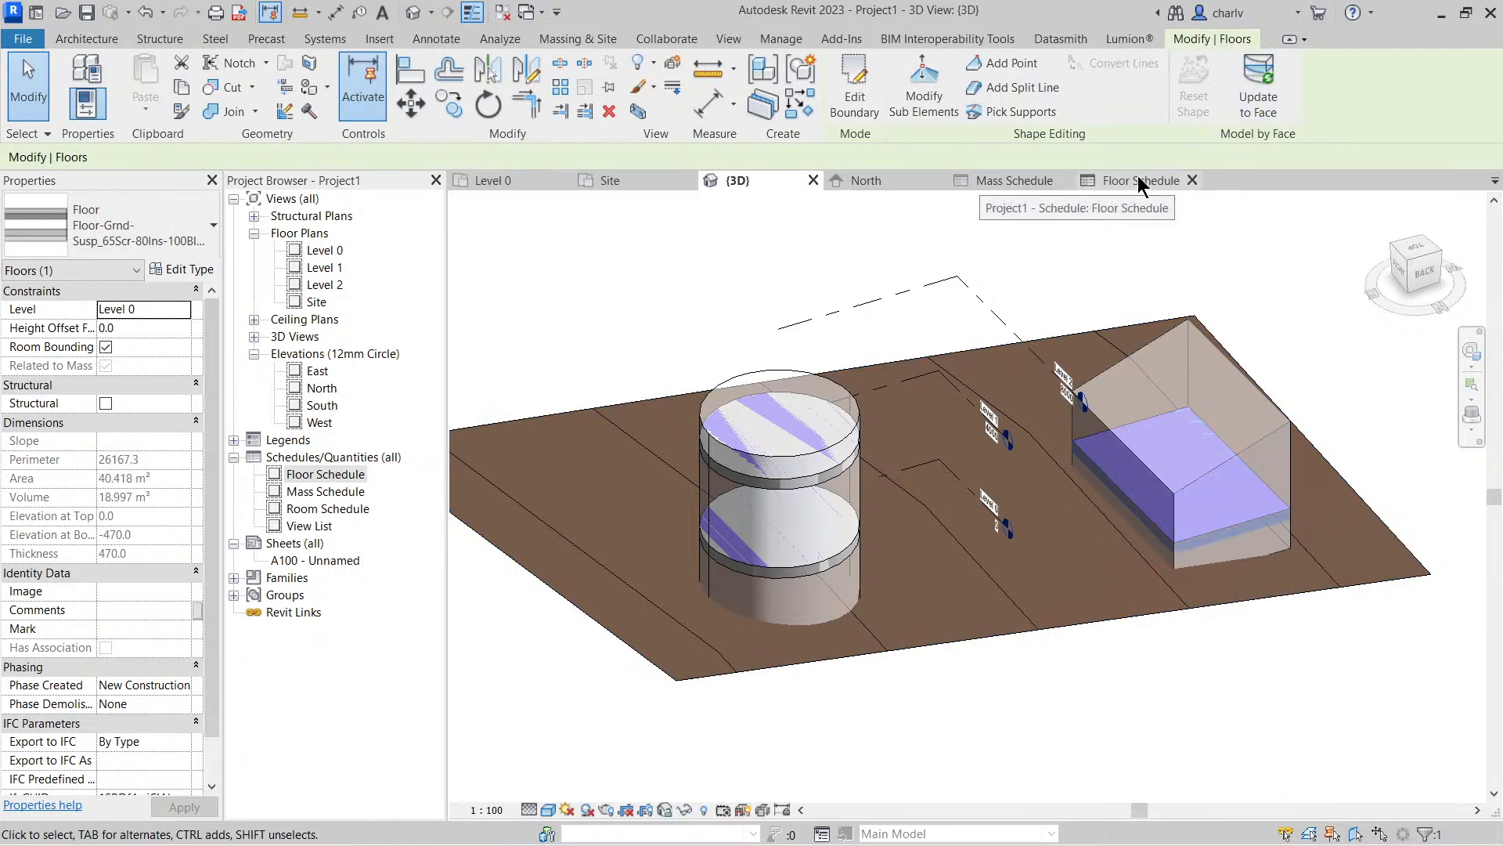
# Check the floor areas in the Floor Schedule, then return to the 3D view and clear the selection
pyautogui.doubleClick(332, 476)
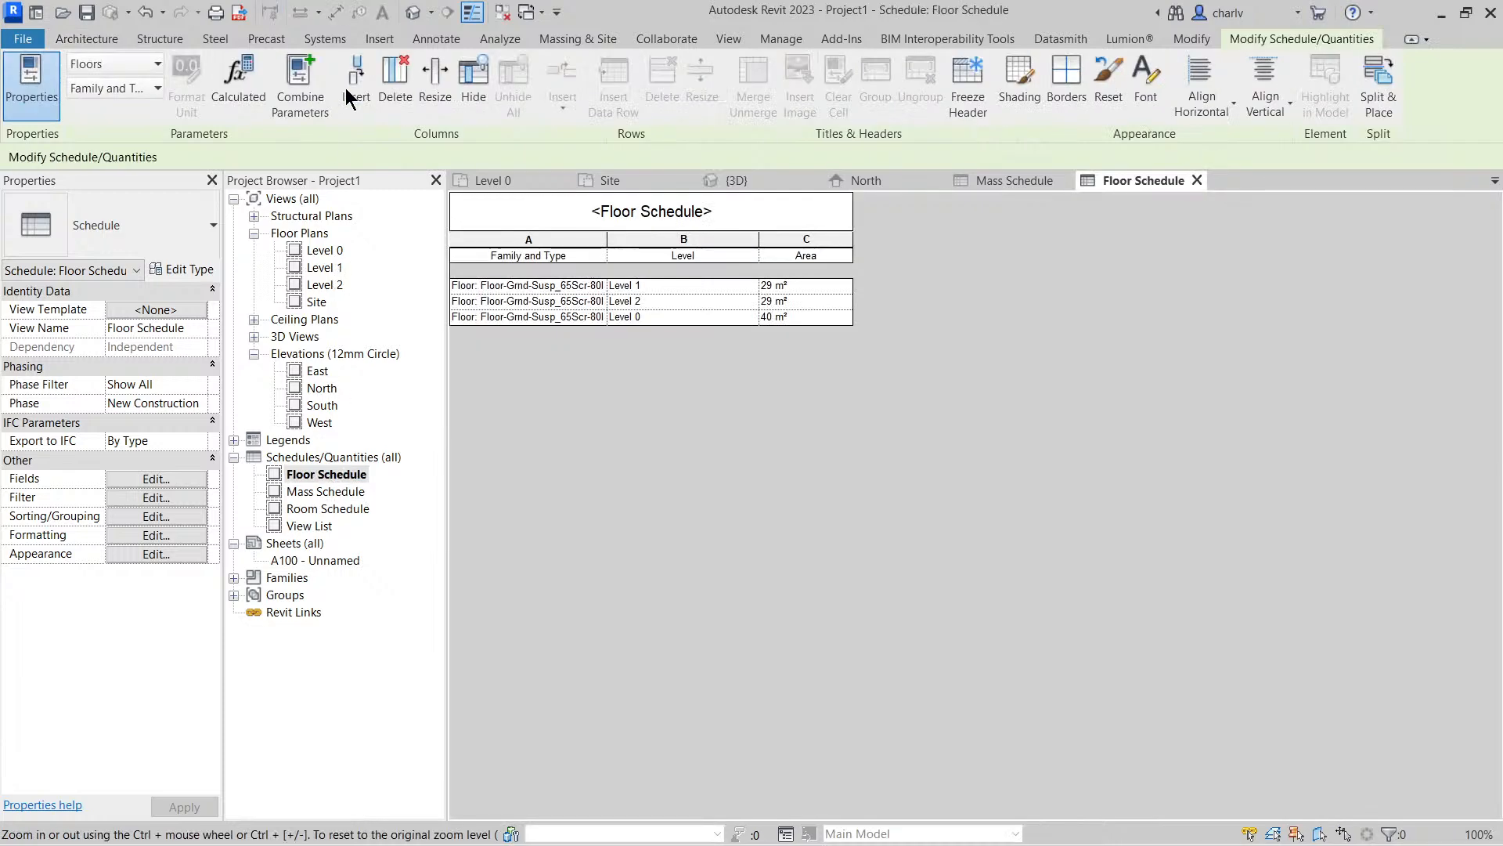
pyautogui.click(413, 13)
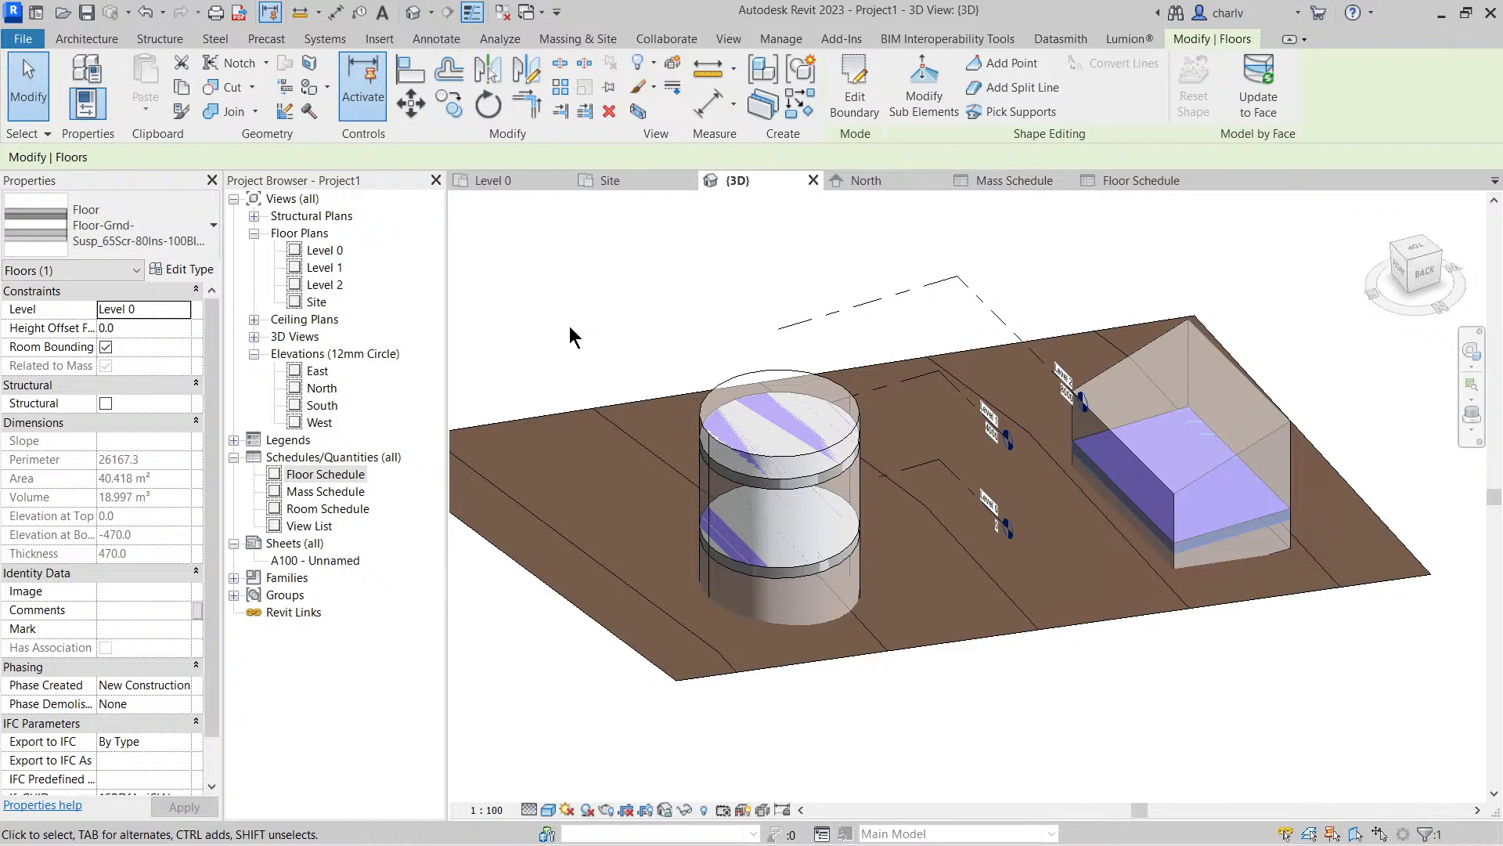
pyautogui.click(662, 300)
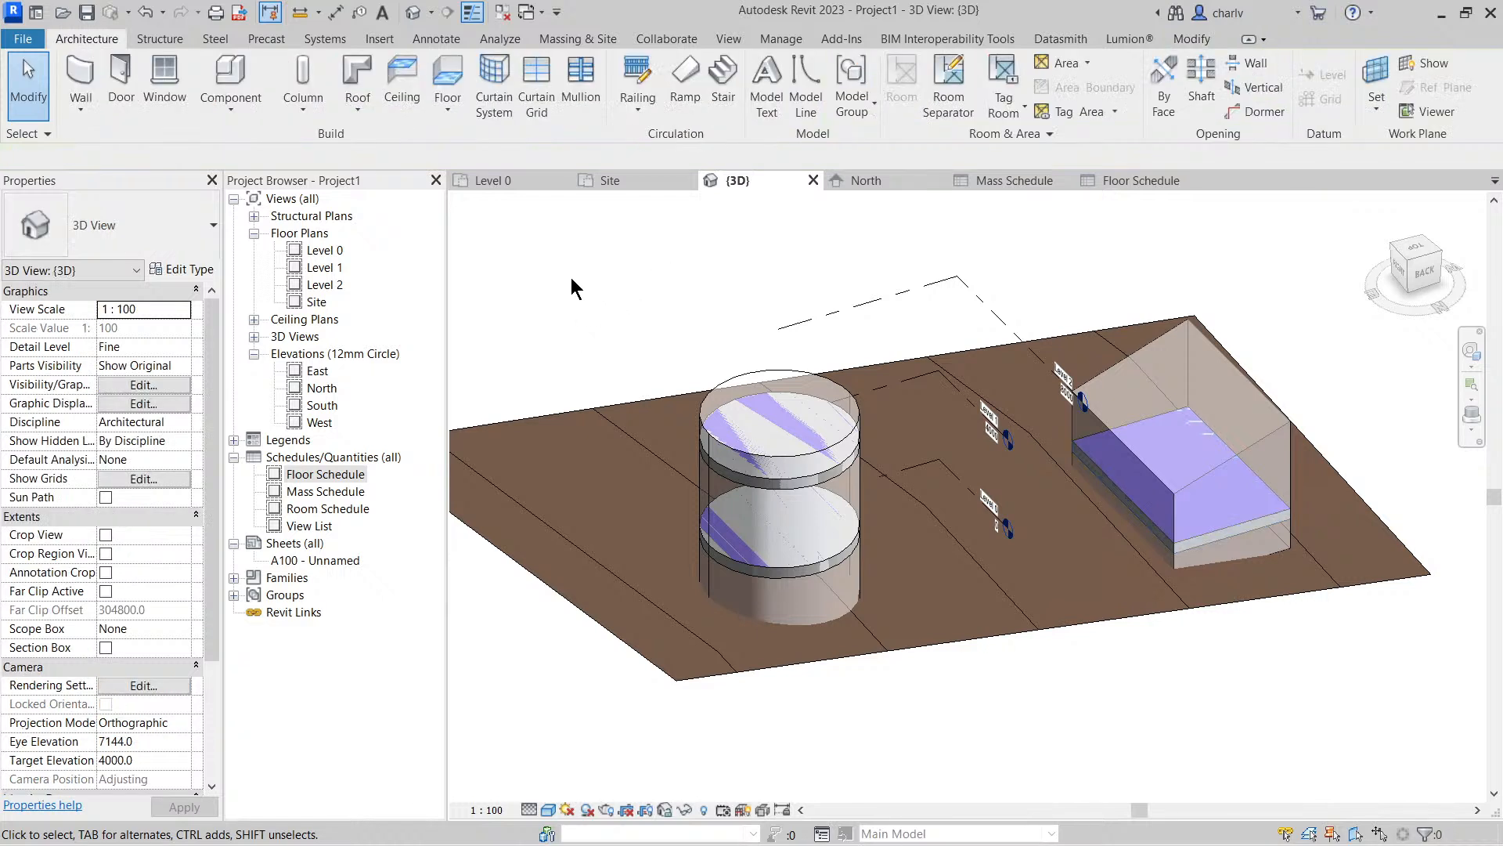
# Place exterior basic walls by face around the cylinder and on all sides of the sloped-top mass, located on Finish Face: Exterior
pyautogui.click(86, 112)
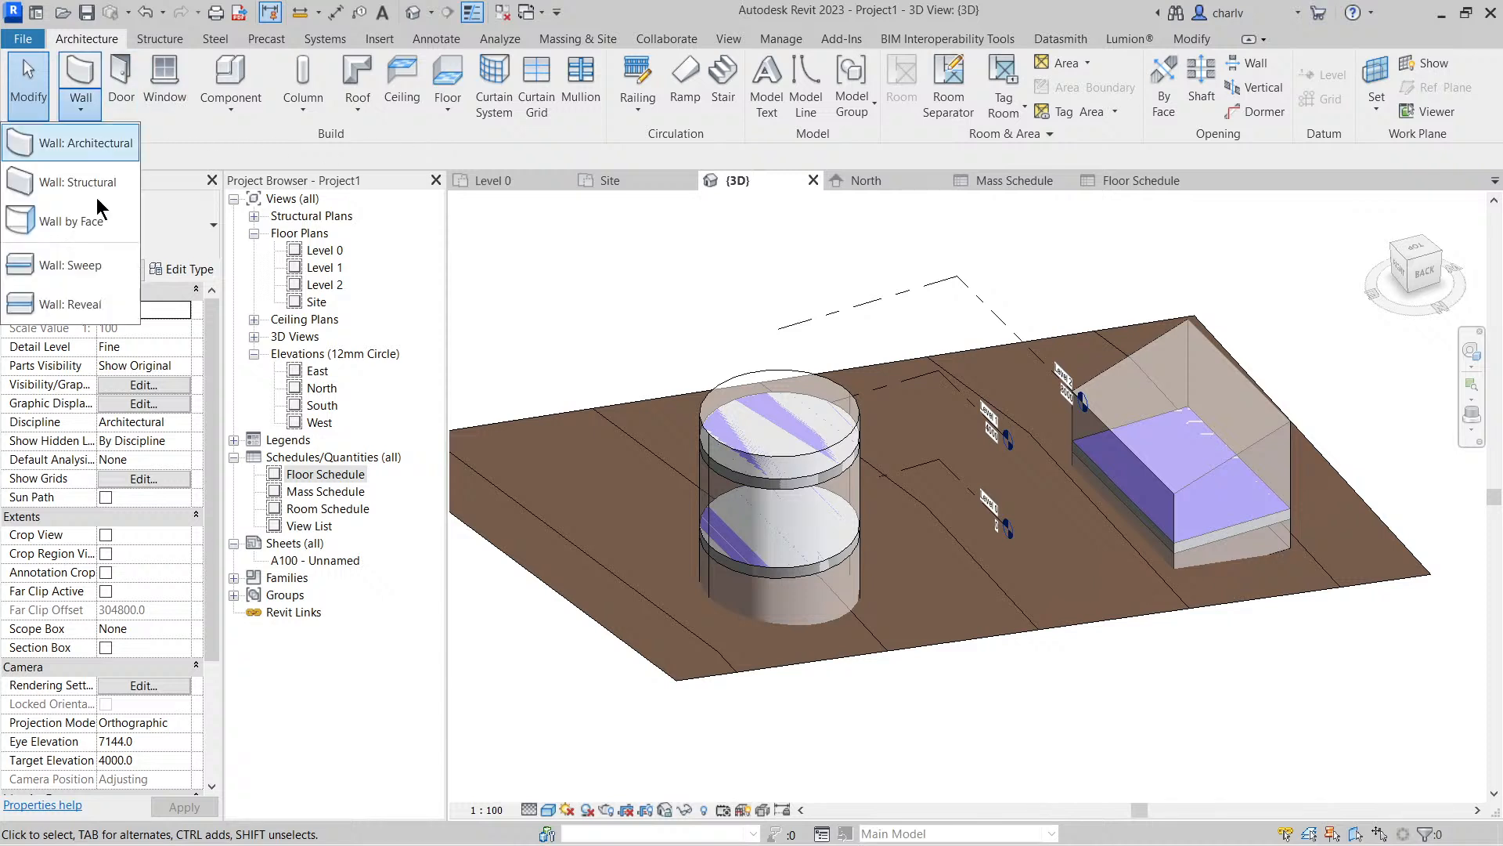
pyautogui.click(78, 143)
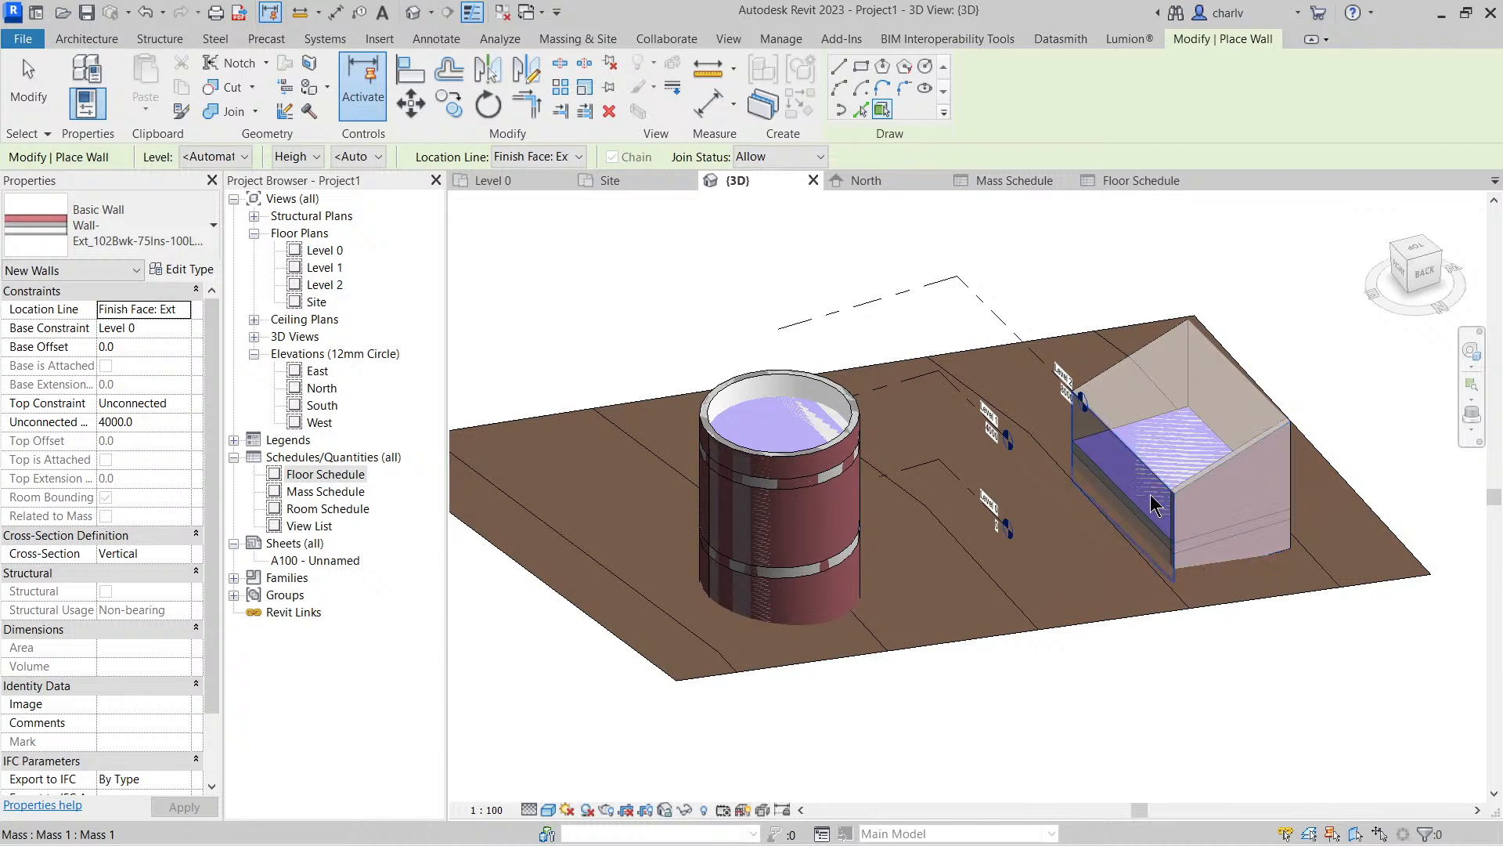
pyautogui.click(1119, 388)
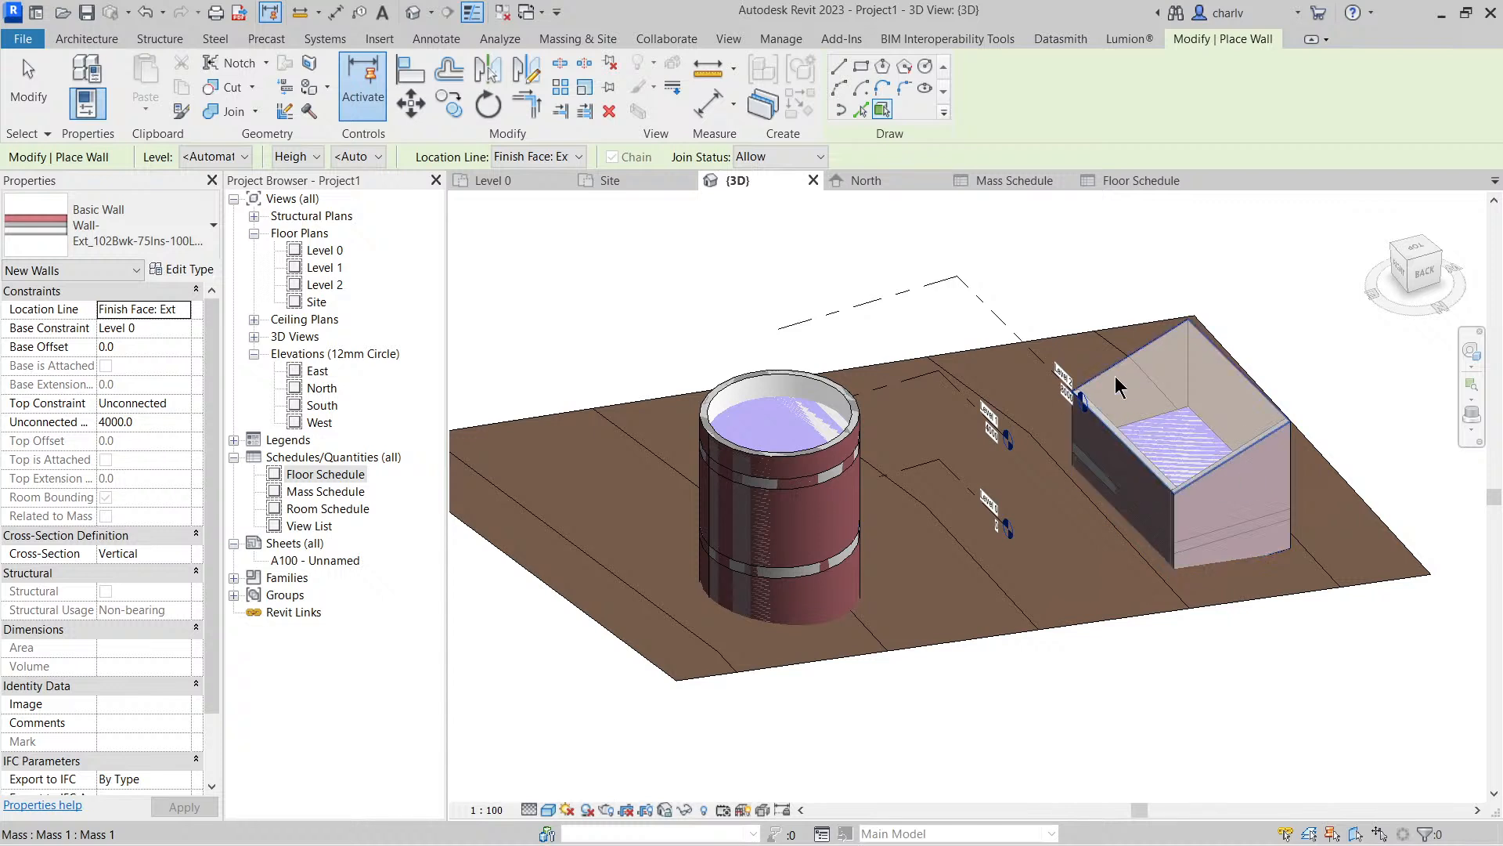
pyautogui.click(1239, 389)
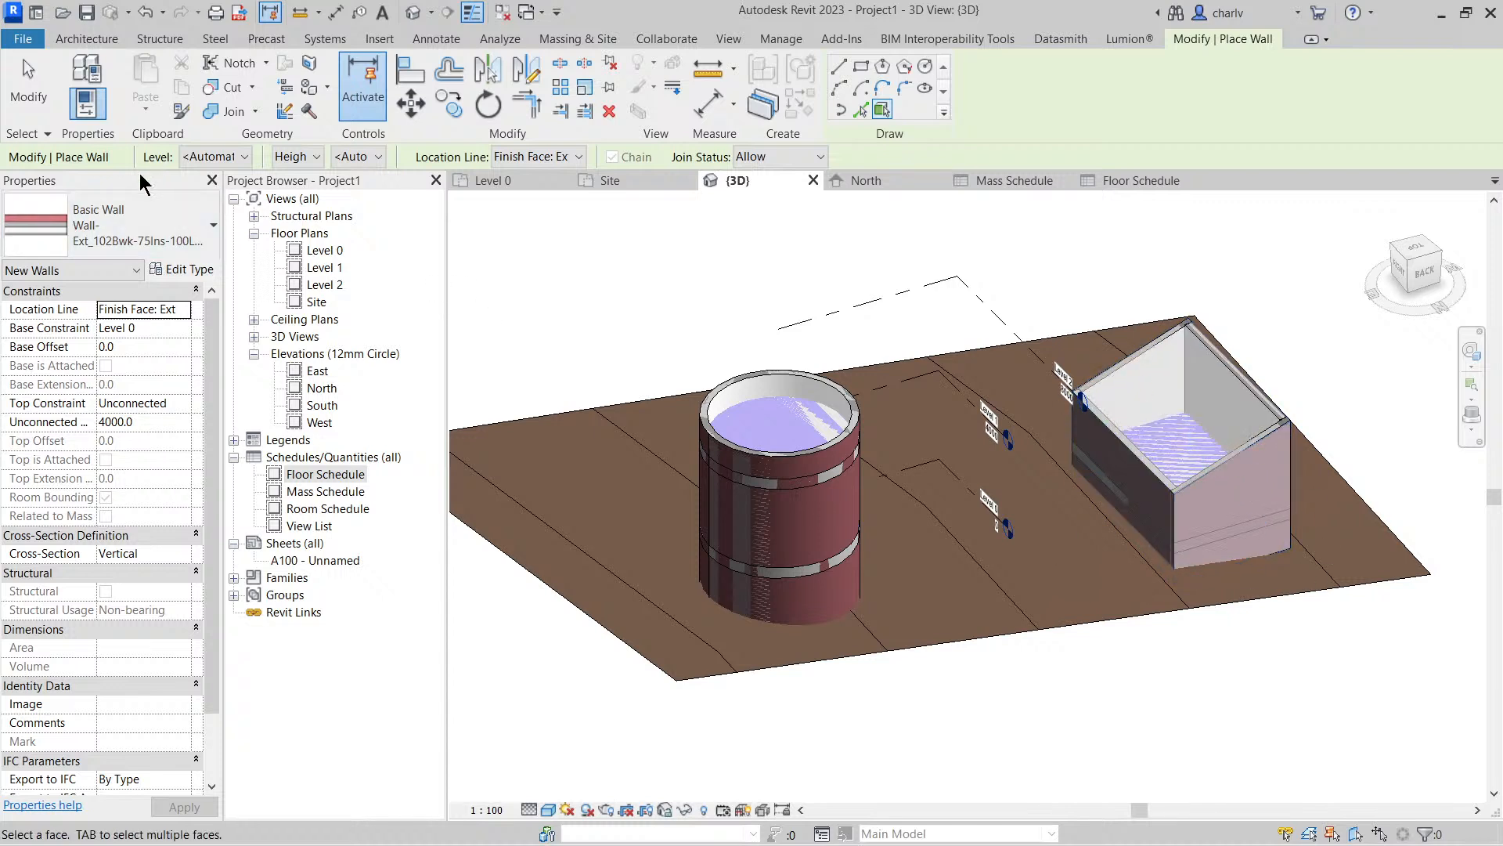
# Create Roof_Pitched-50SS-220Ins-20MPan-225Purl roofs by face on the tops of both masses, with Level 2 as the reference level
pyautogui.click(84, 38)
pyautogui.click(375, 119)
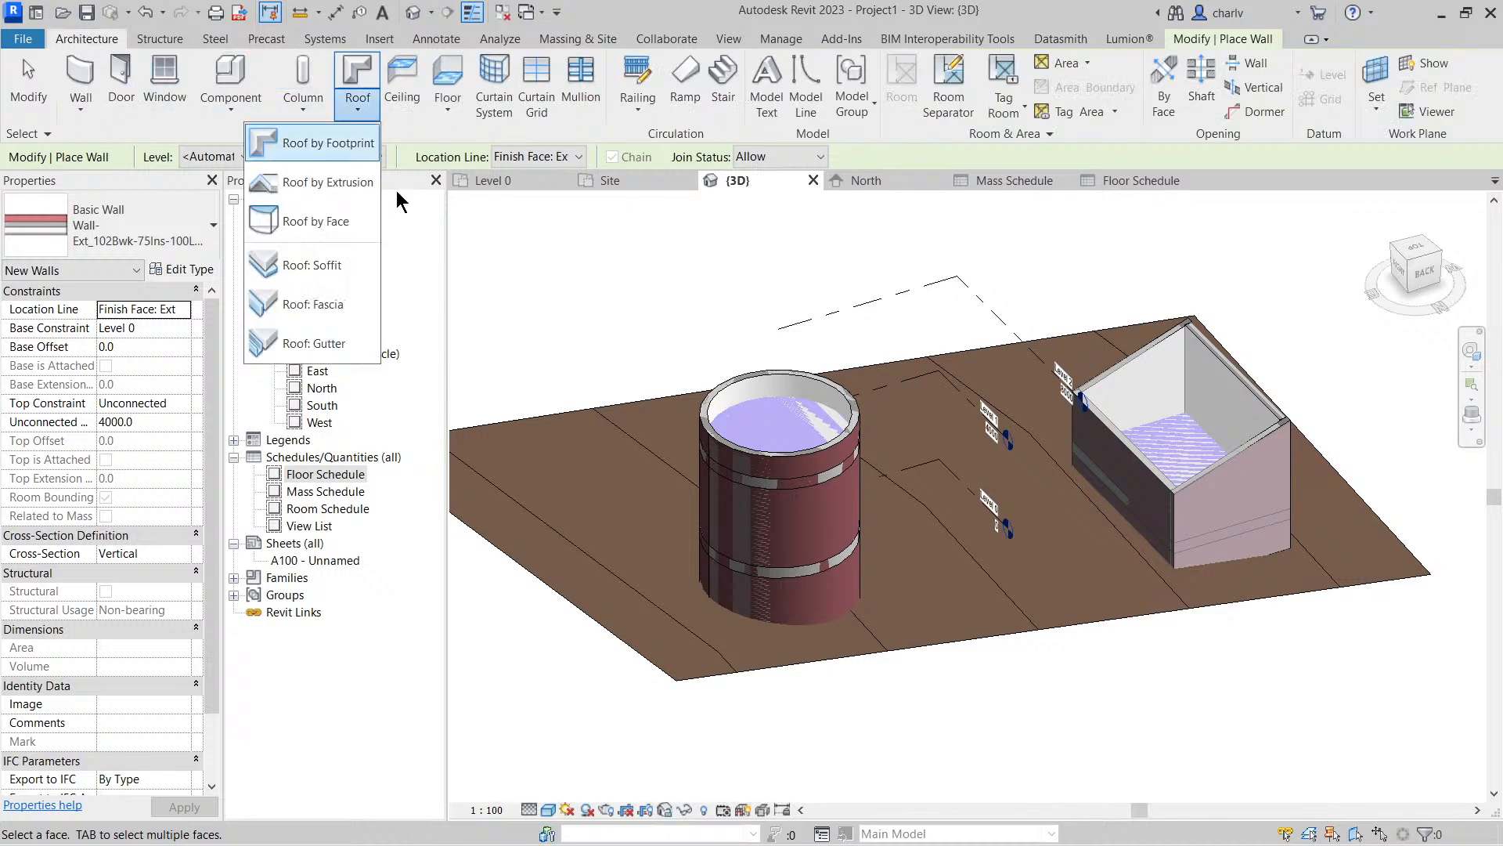
pyautogui.click(398, 221)
pyautogui.click(1204, 424)
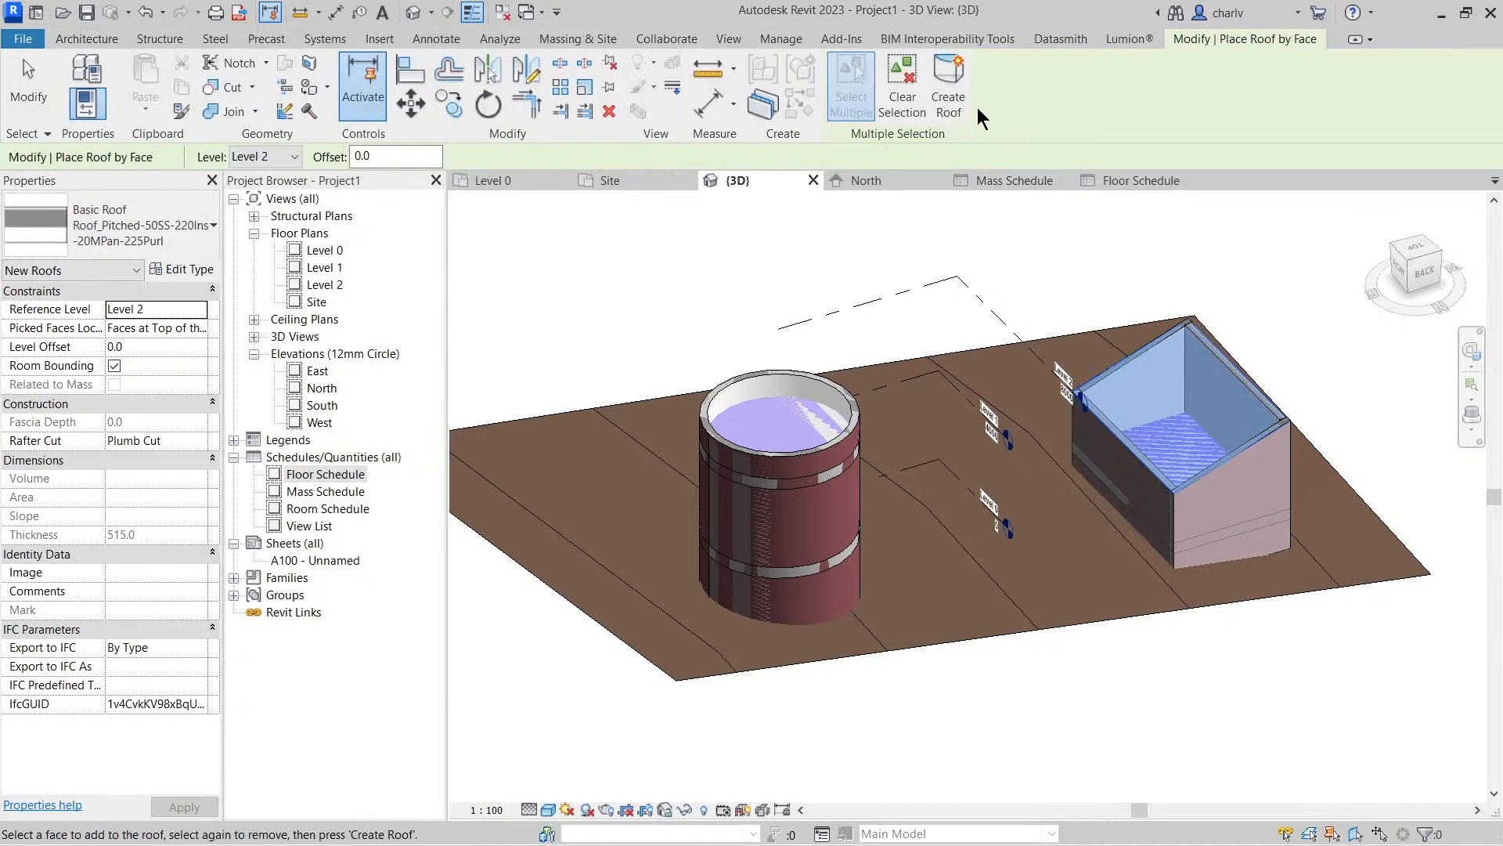
pyautogui.click(948, 90)
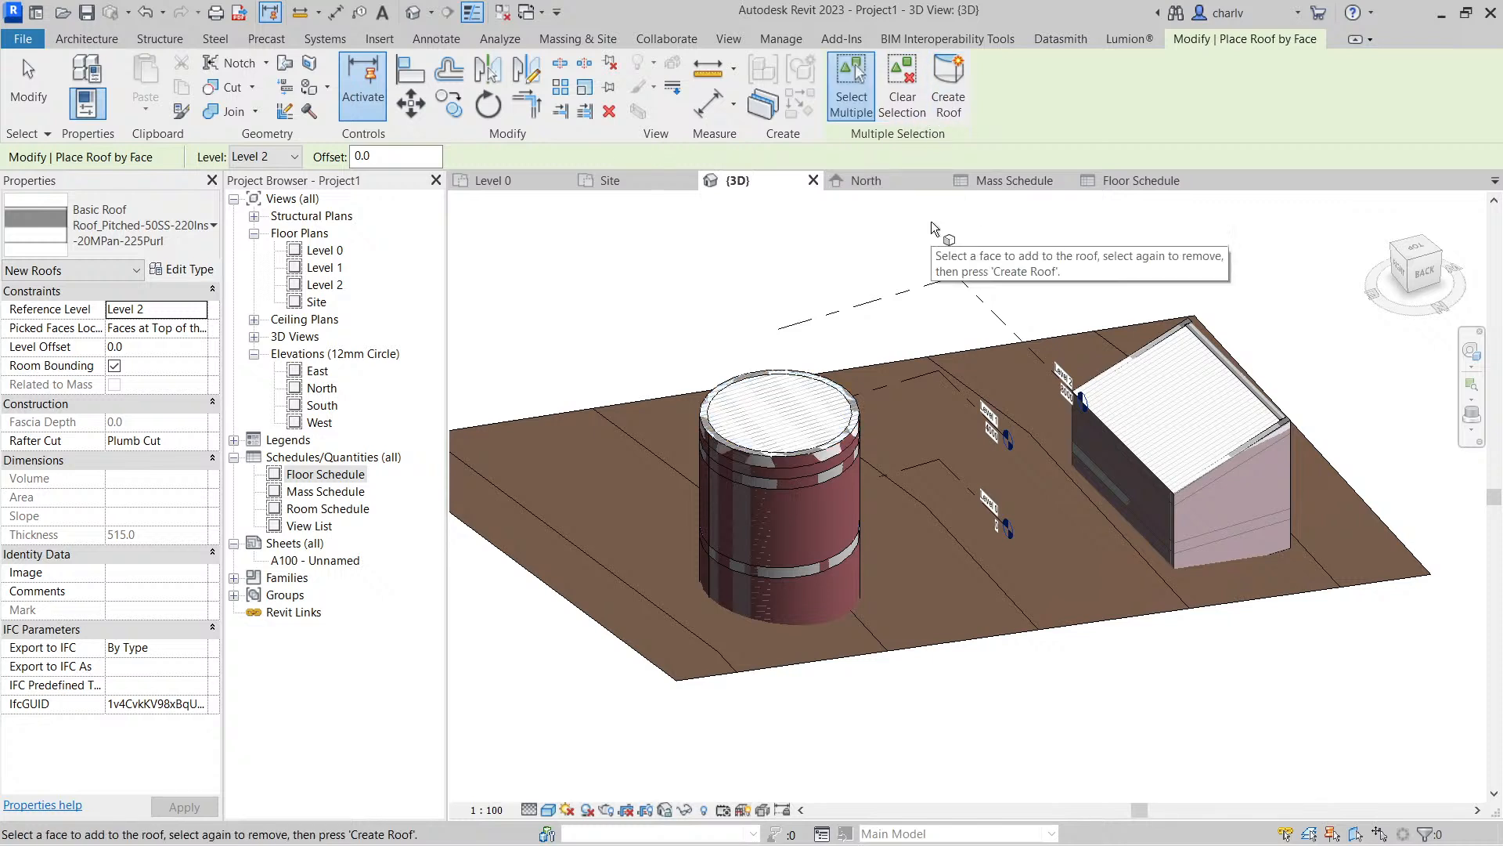
pyautogui.press('Escape')
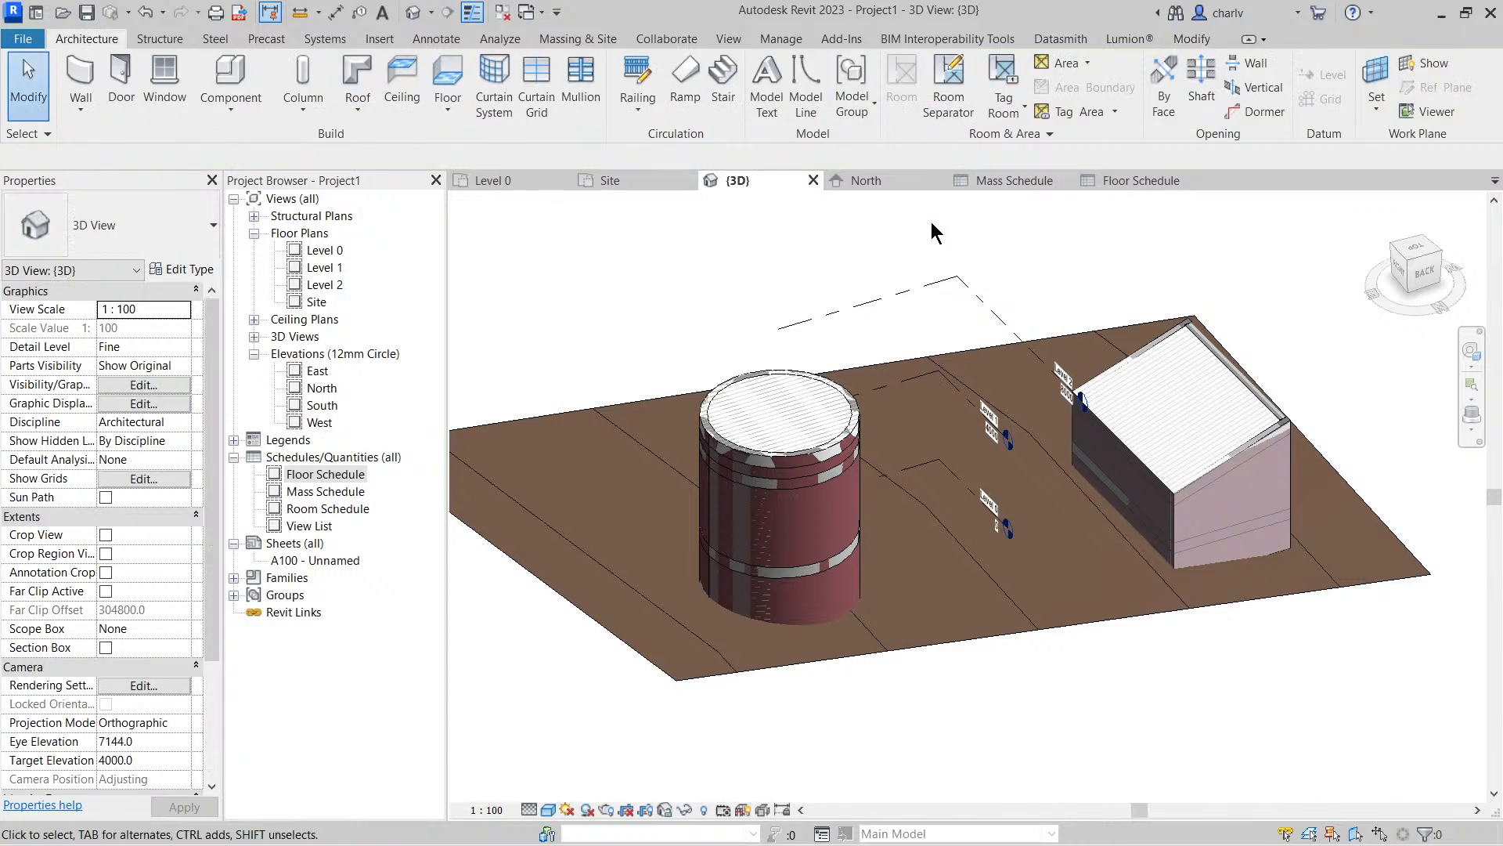
# Switch the mass display to Show Mass by View Settings to hide the mass forms and floors
pyautogui.click(578, 39)
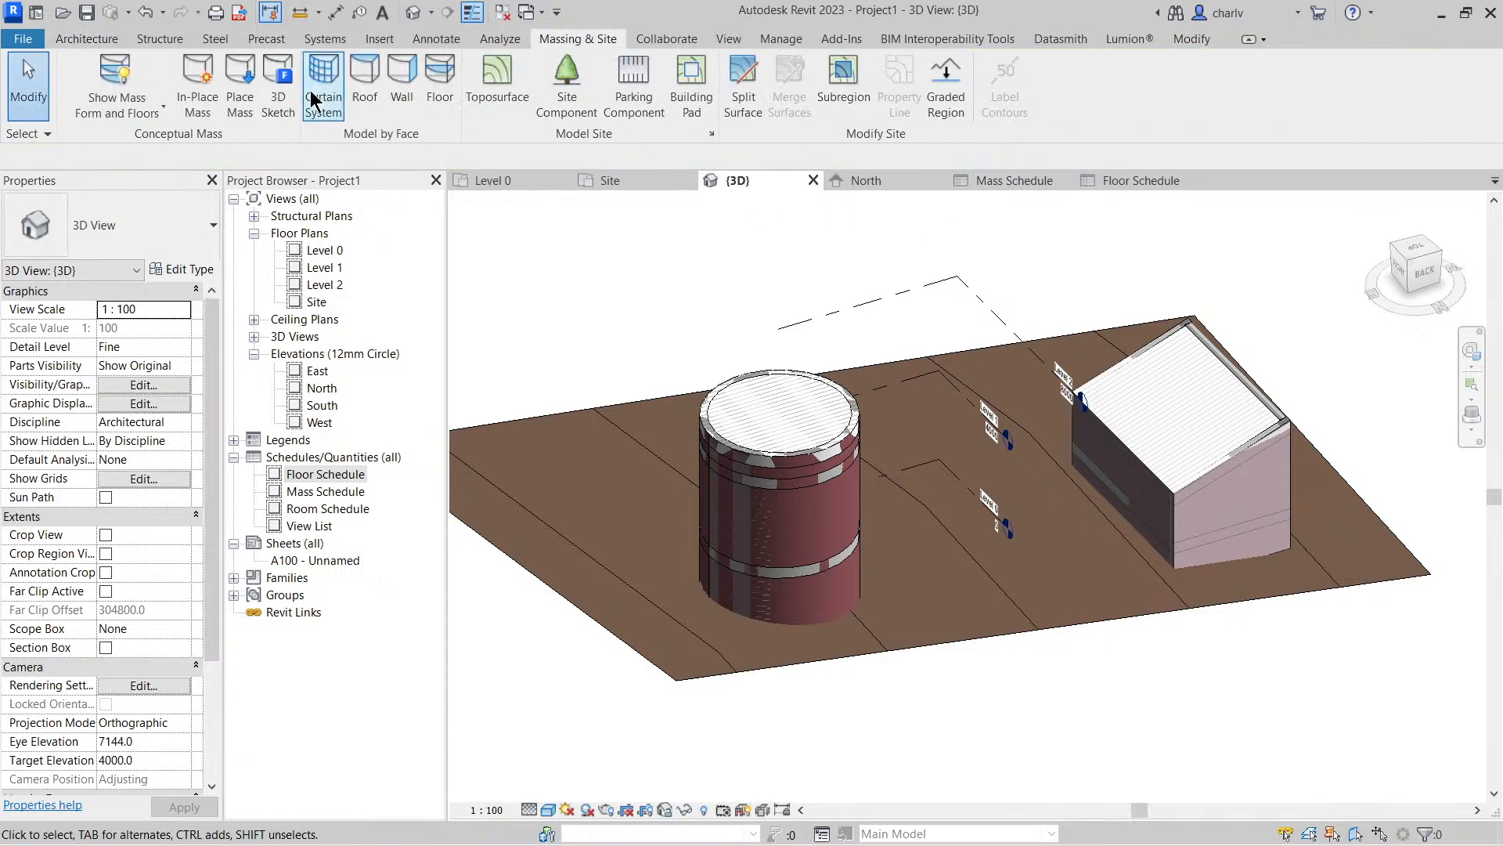
pyautogui.click(159, 100)
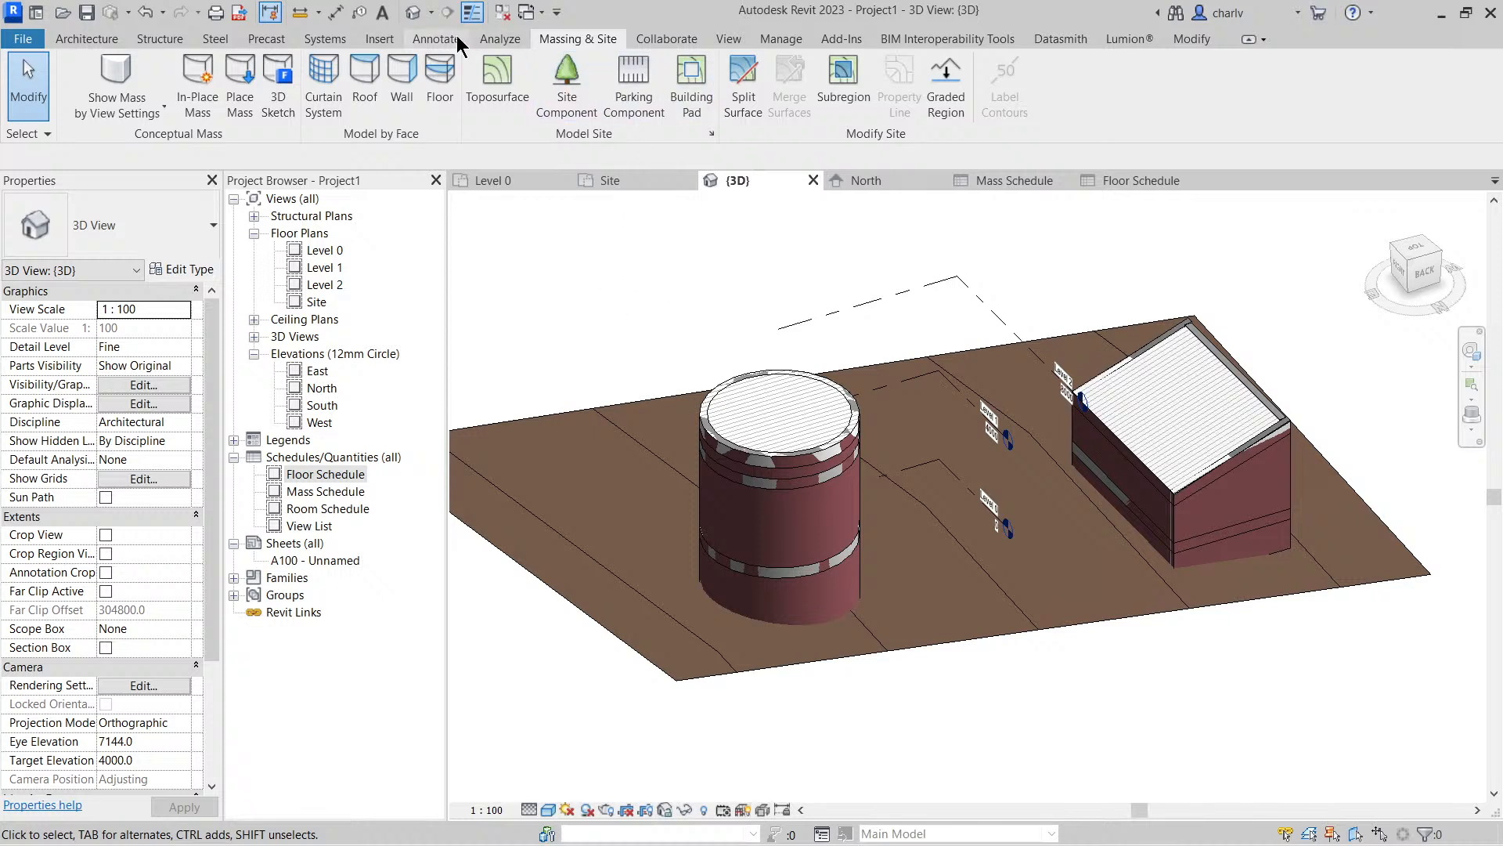
# Set the project location to Port Elizabeth, South Africa using the Internet Mapping Service
pyautogui.click(568, 809)
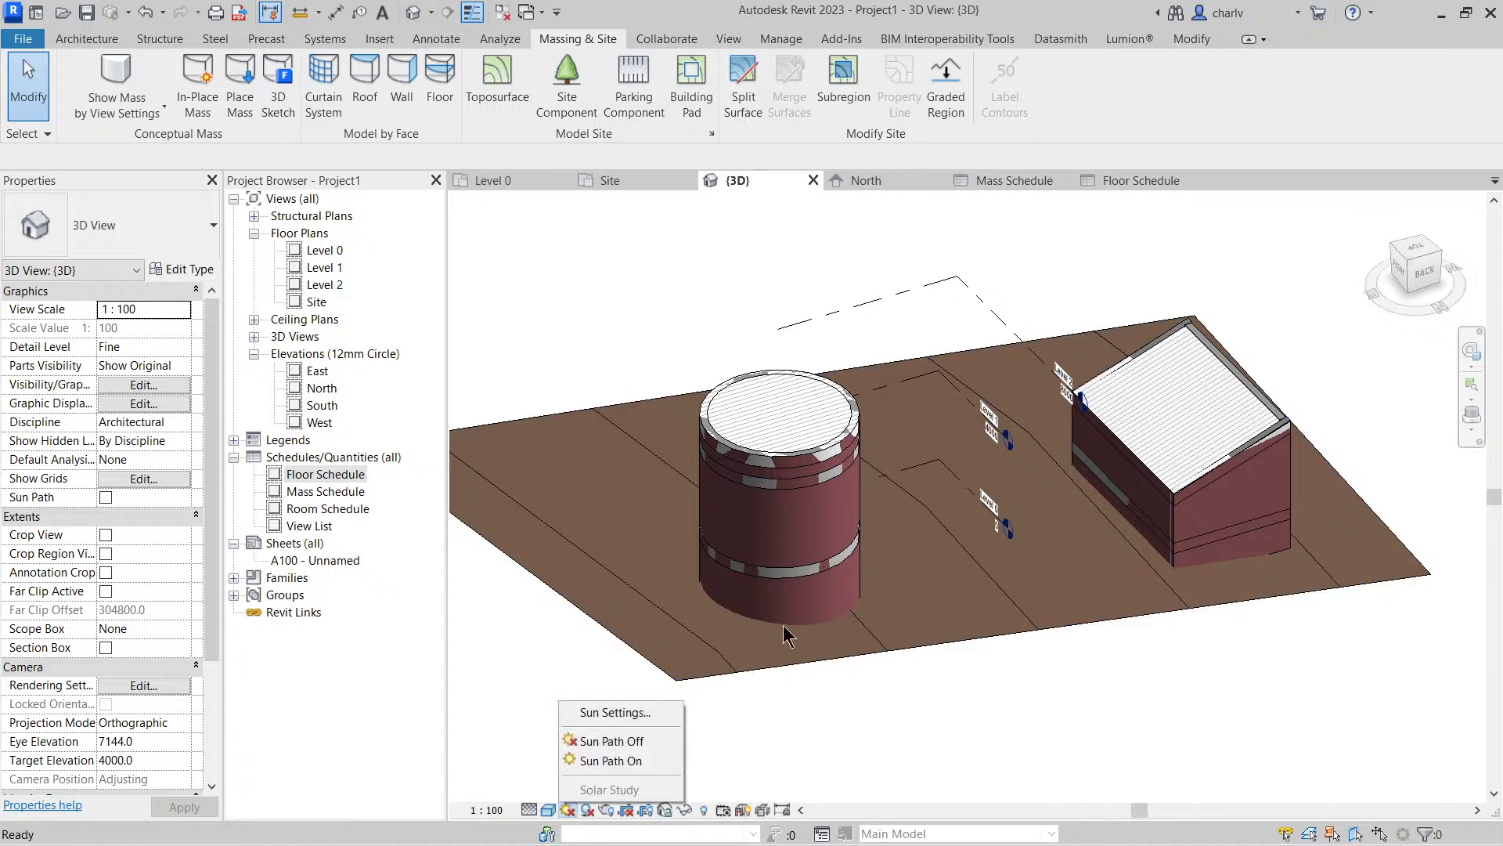
pyautogui.click(771, 39)
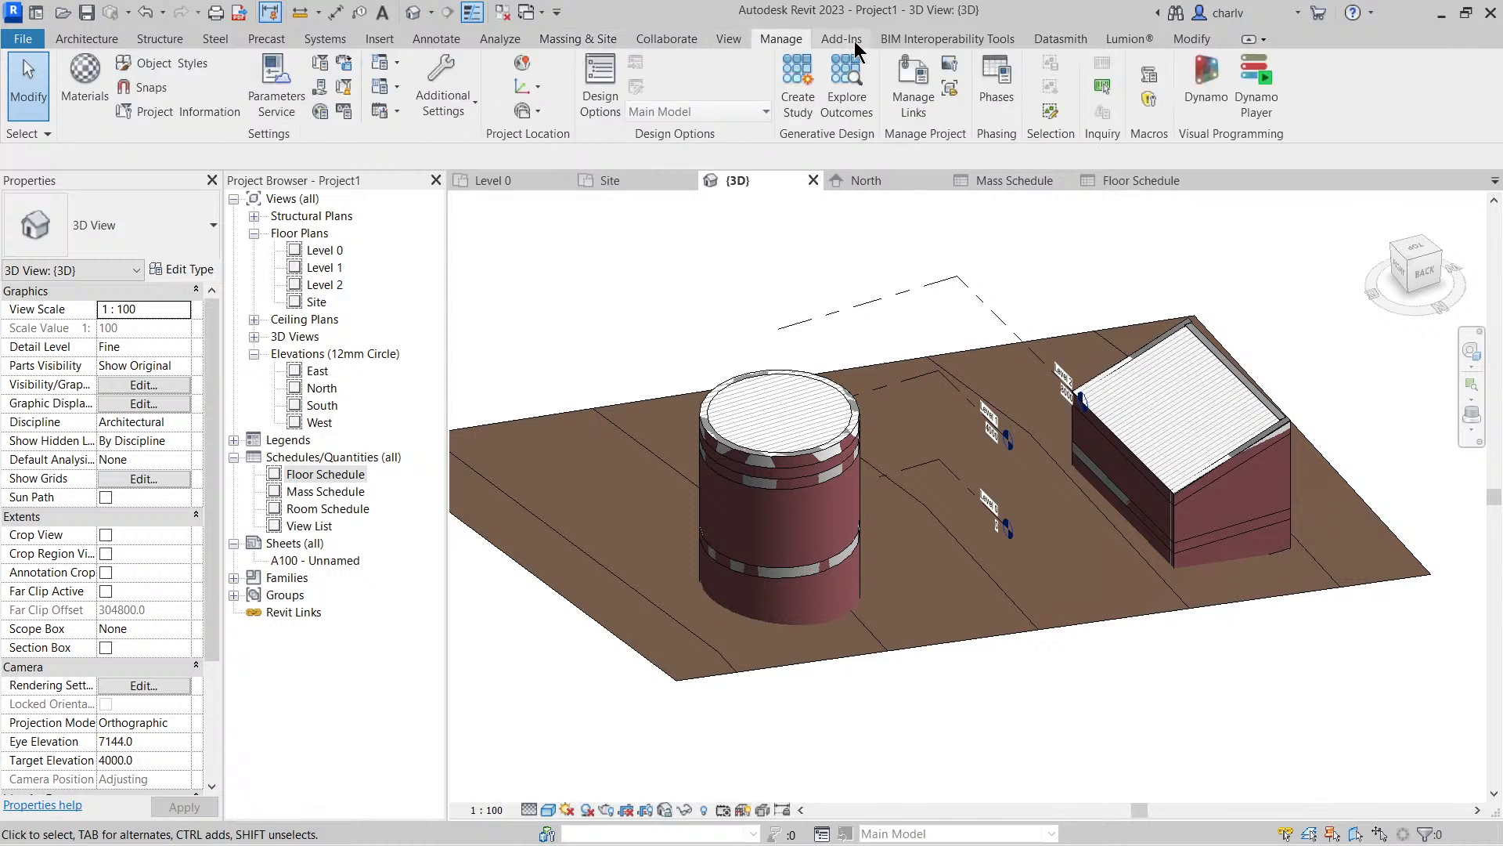
pyautogui.click(525, 68)
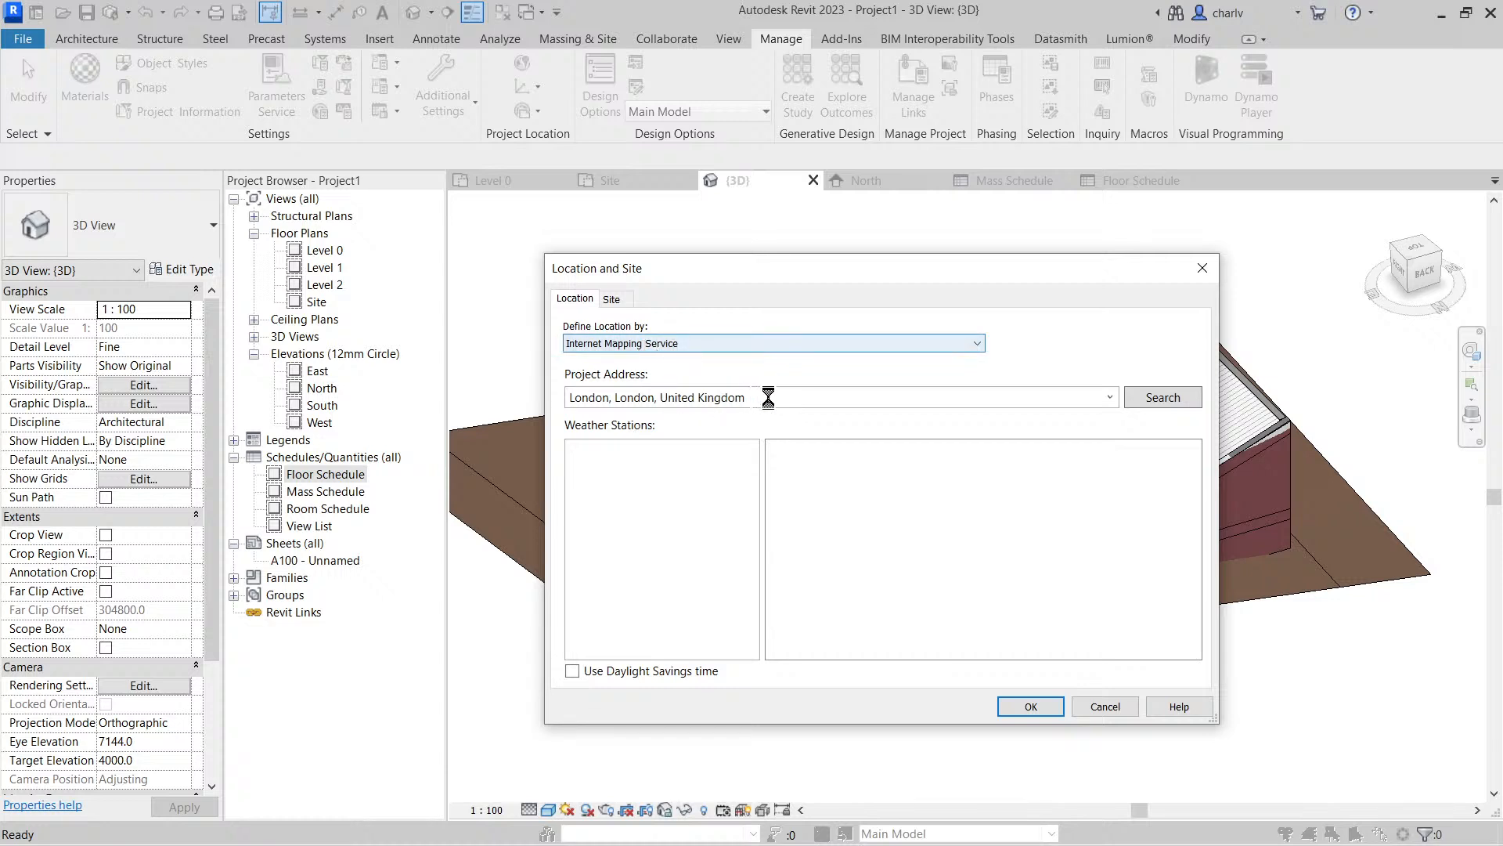
pyautogui.click(1108, 397)
pyautogui.click(674, 433)
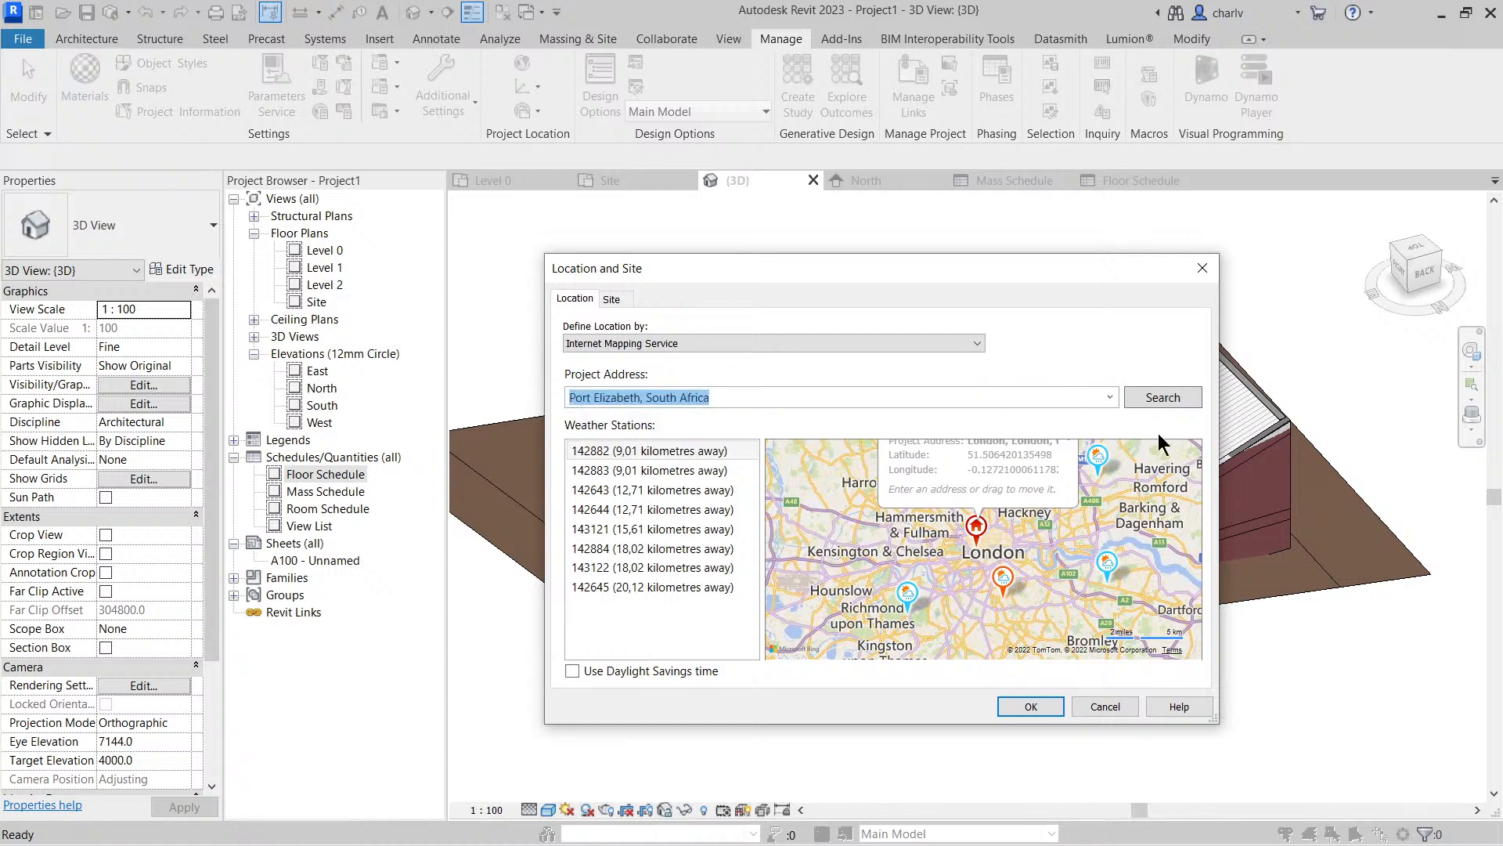
pyautogui.click(1147, 398)
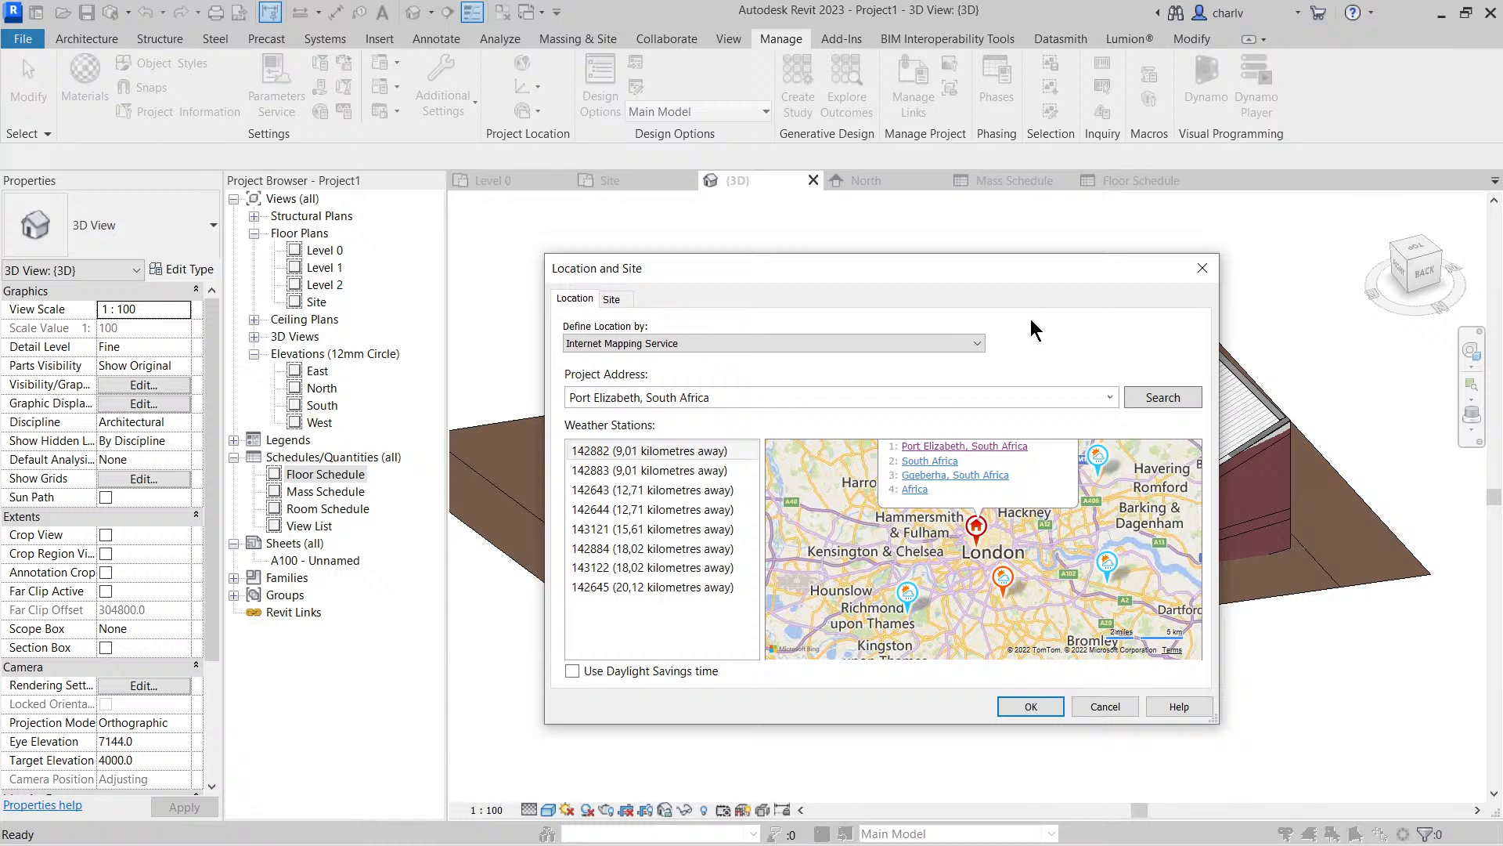
pyautogui.click(936, 448)
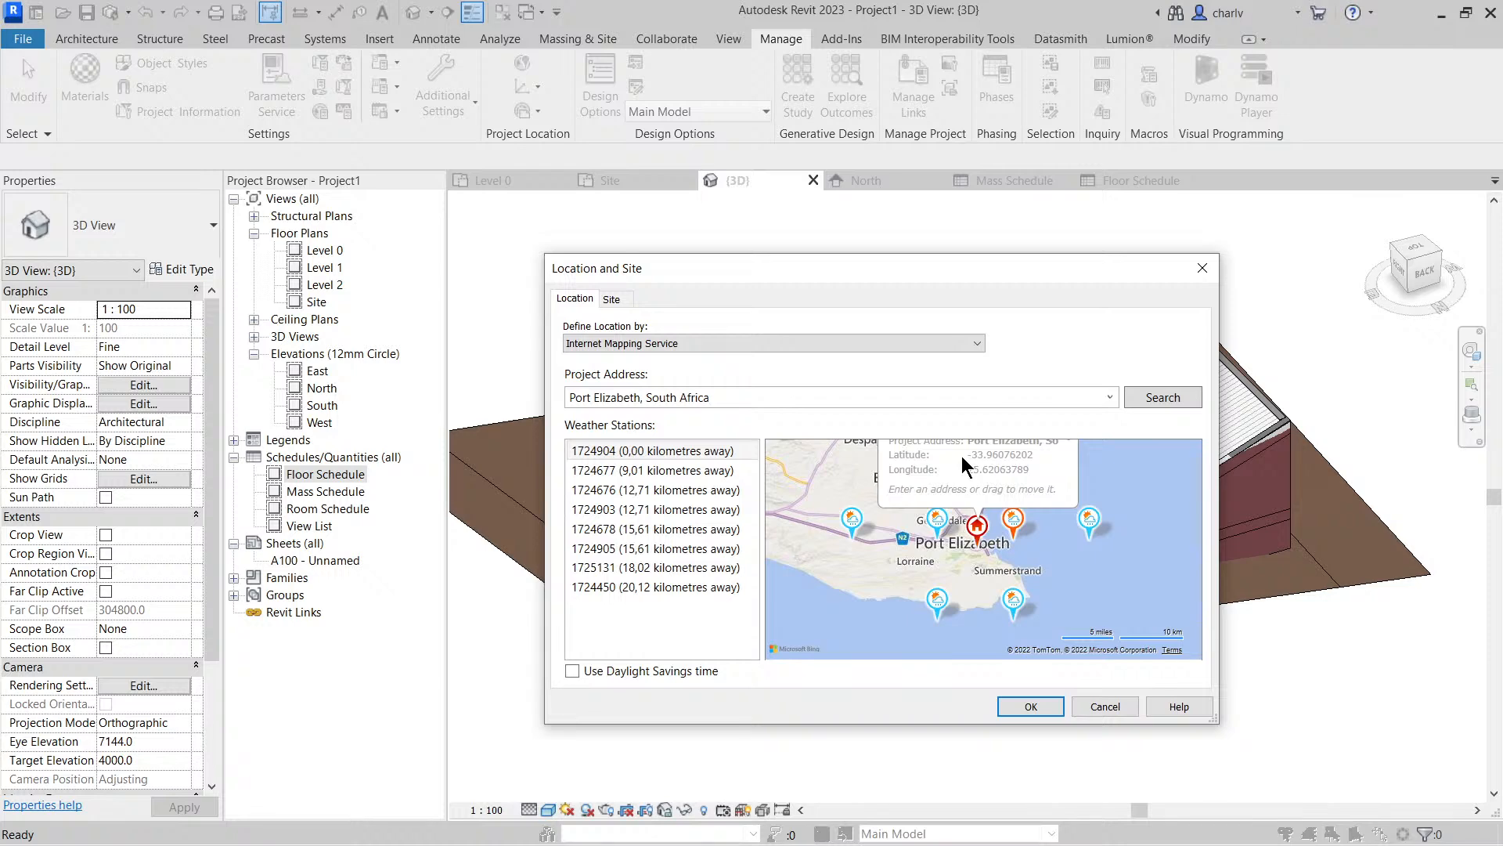
pyautogui.click(1018, 703)
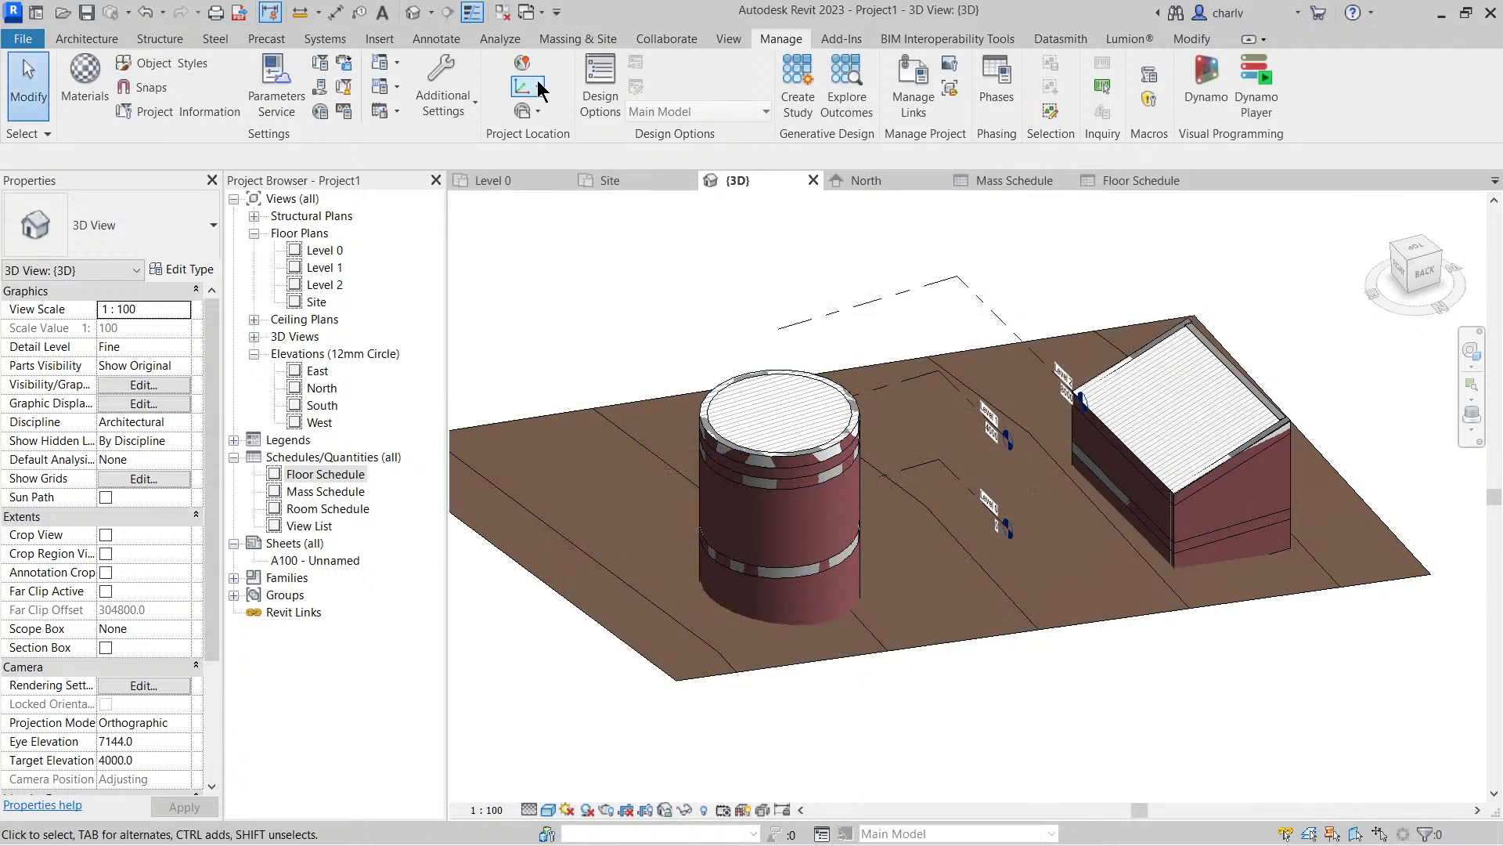
# Turn on the sun path in the Site floor plan, using the specified project location, date and time
pyautogui.doubleClick(323, 303)
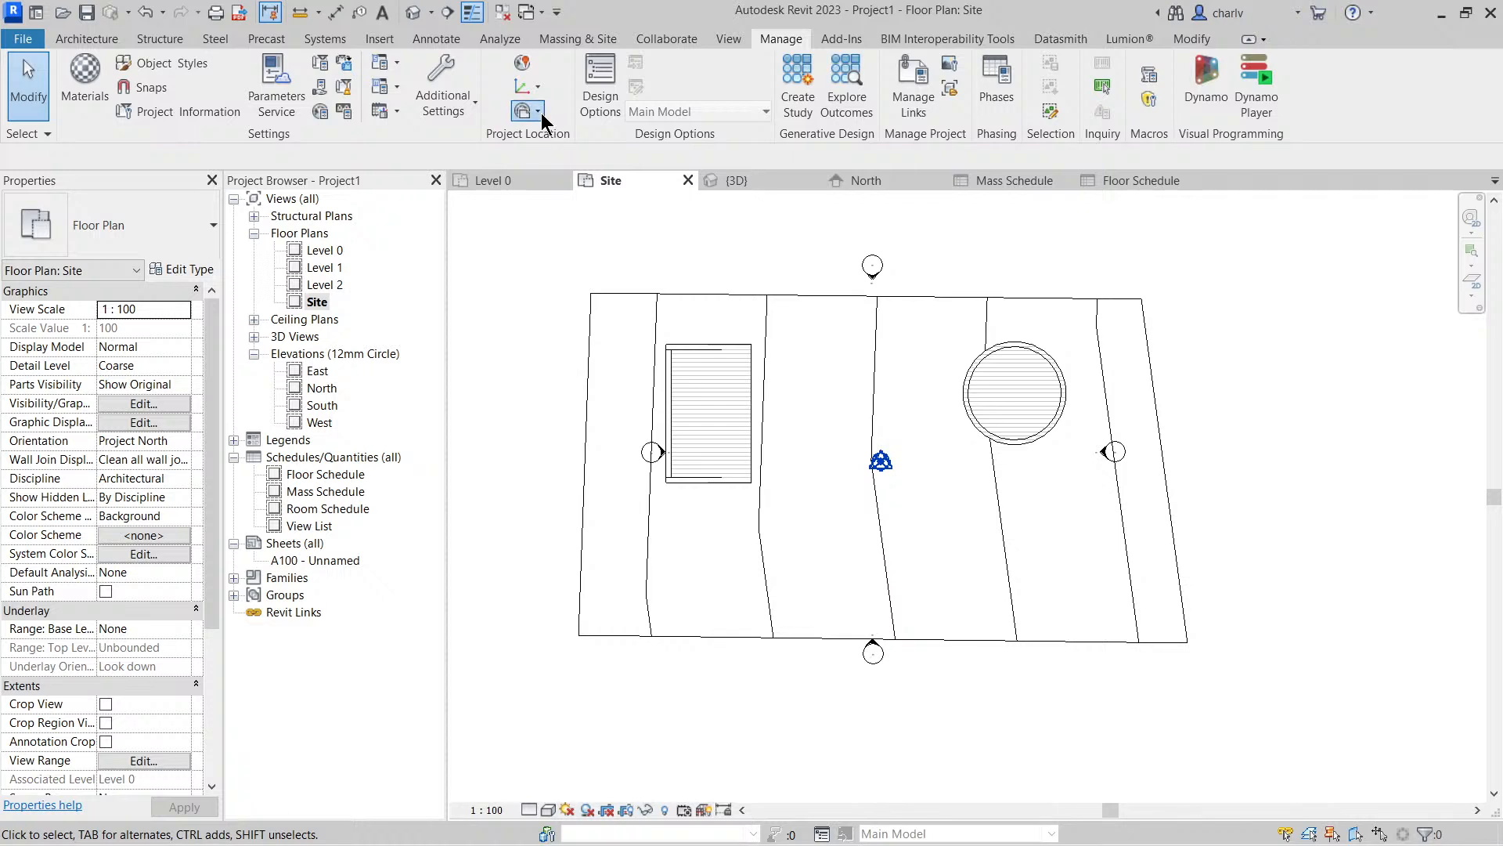
pyautogui.click(540, 112)
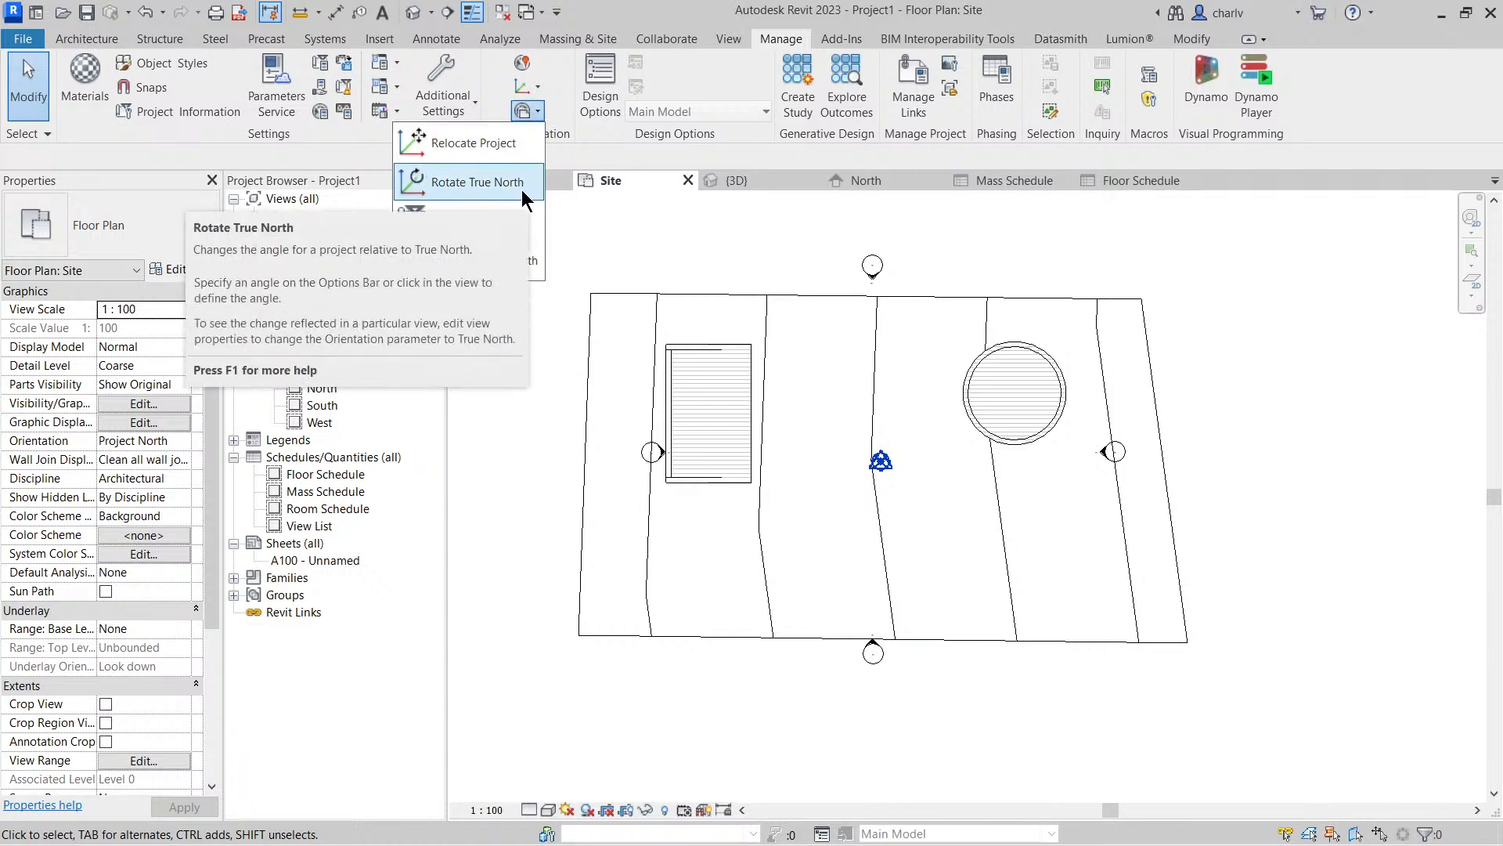
pyautogui.click(567, 810)
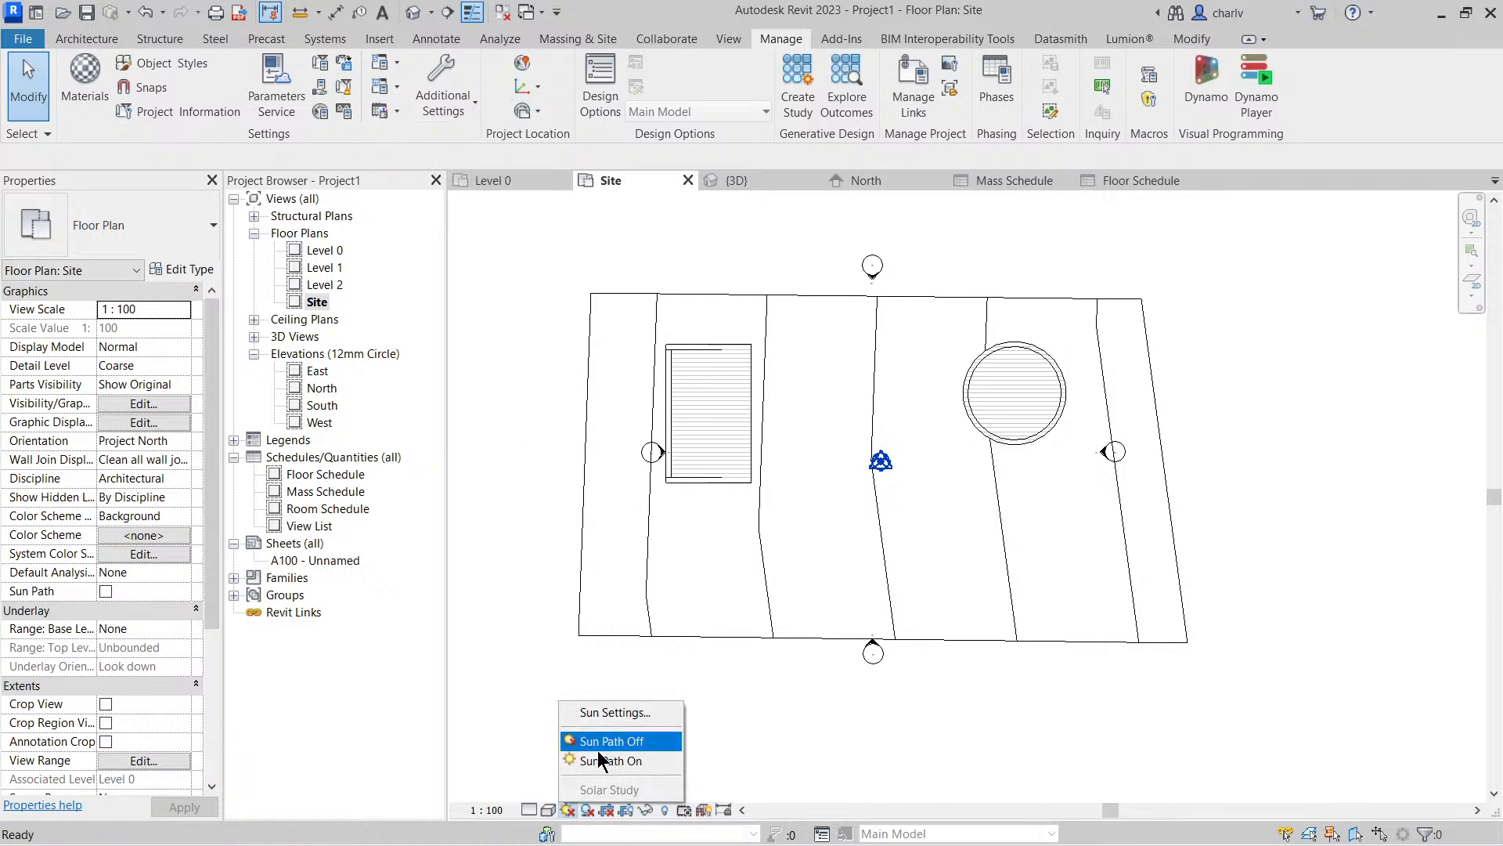
pyautogui.click(656, 759)
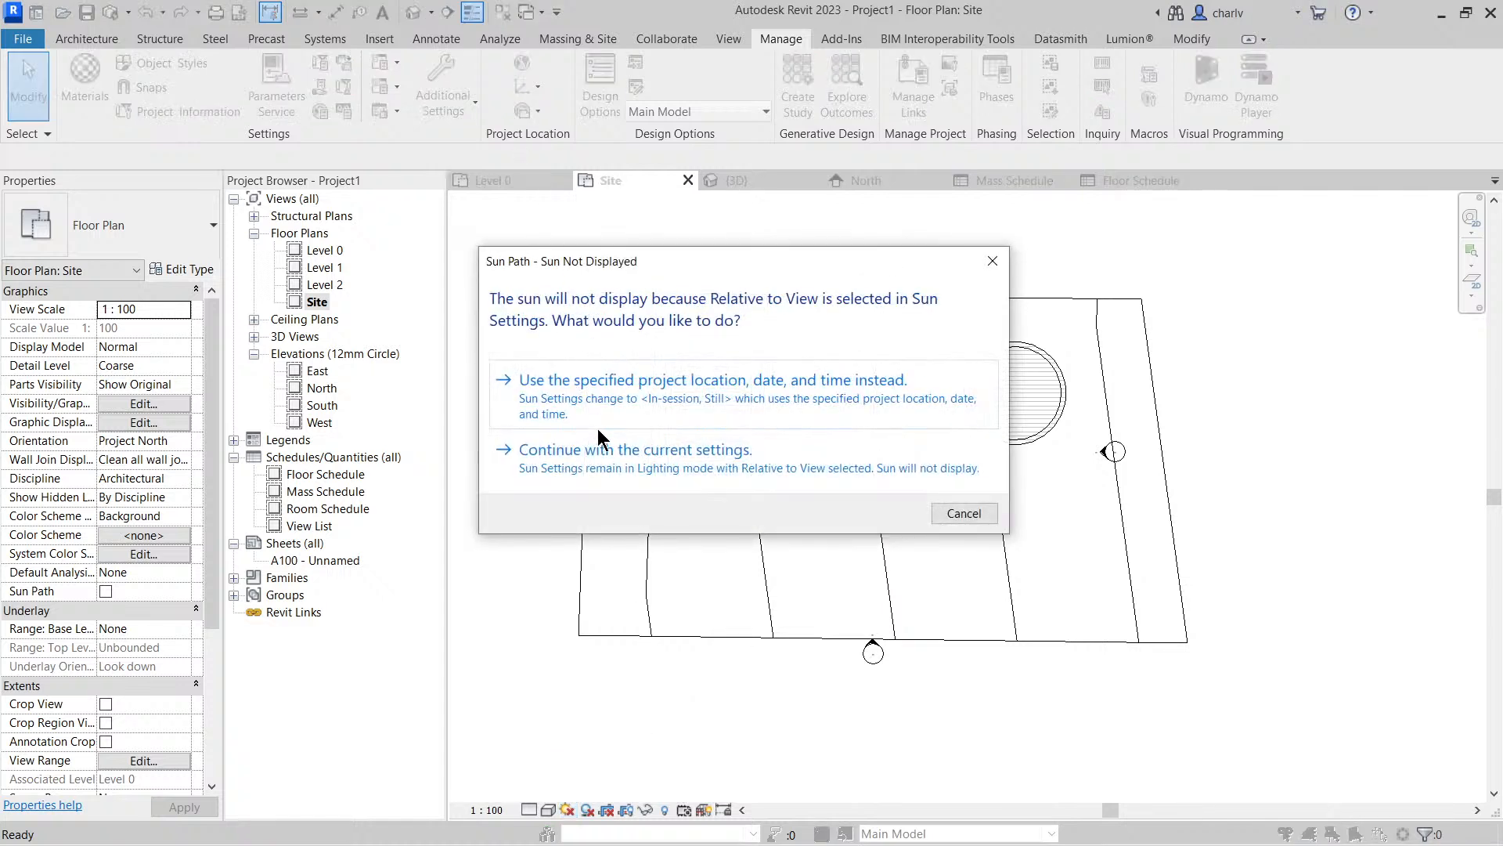
pyautogui.click(603, 401)
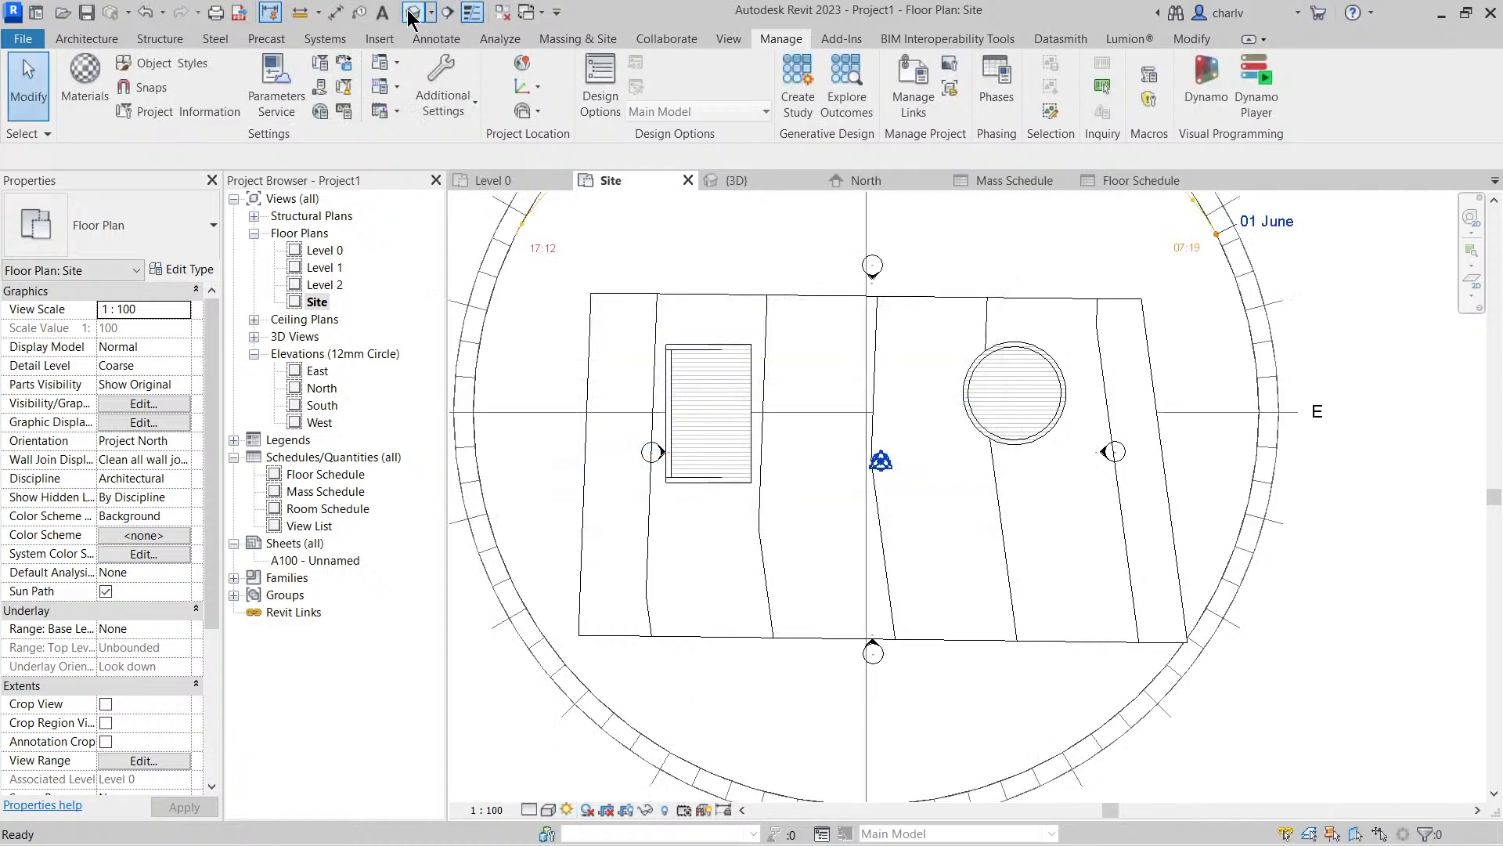
# Turn on the sun path in the 3D view, using the specified project location, date and time
pyautogui.hotkey('ctrl', 'Tab')
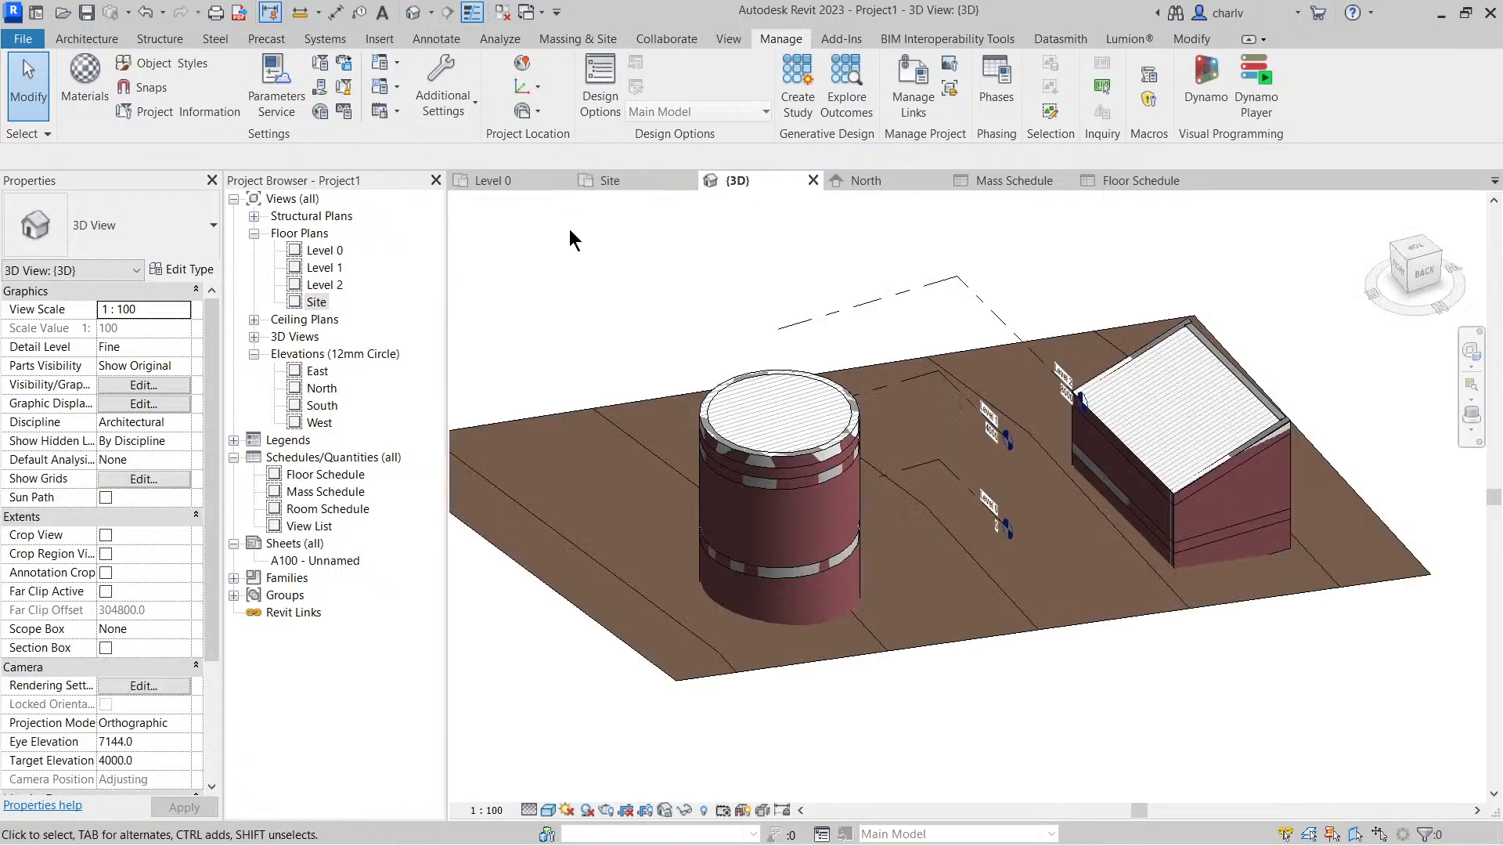
pyautogui.click(567, 811)
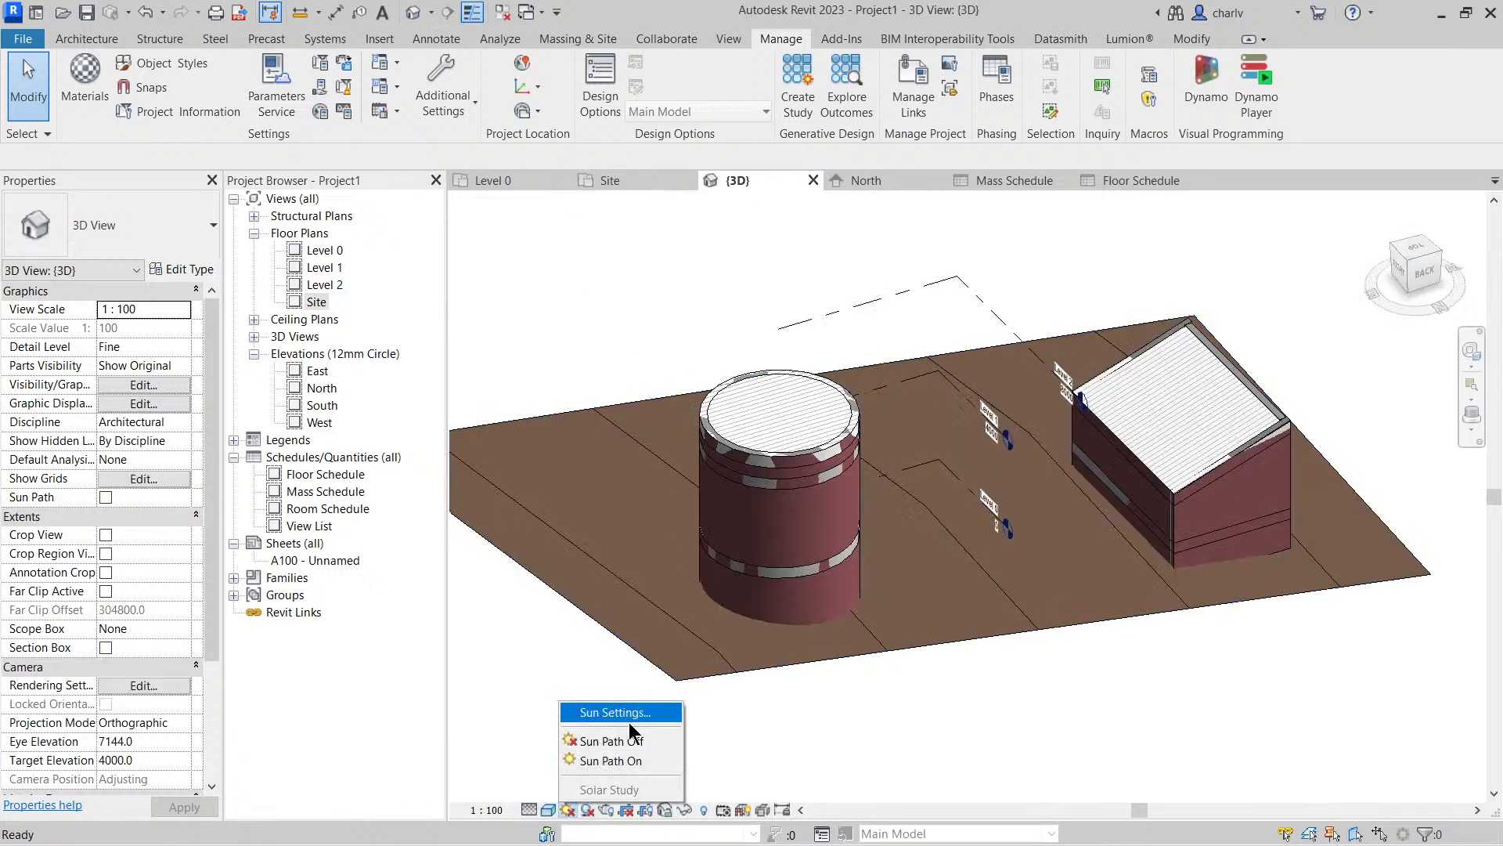
pyautogui.click(618, 760)
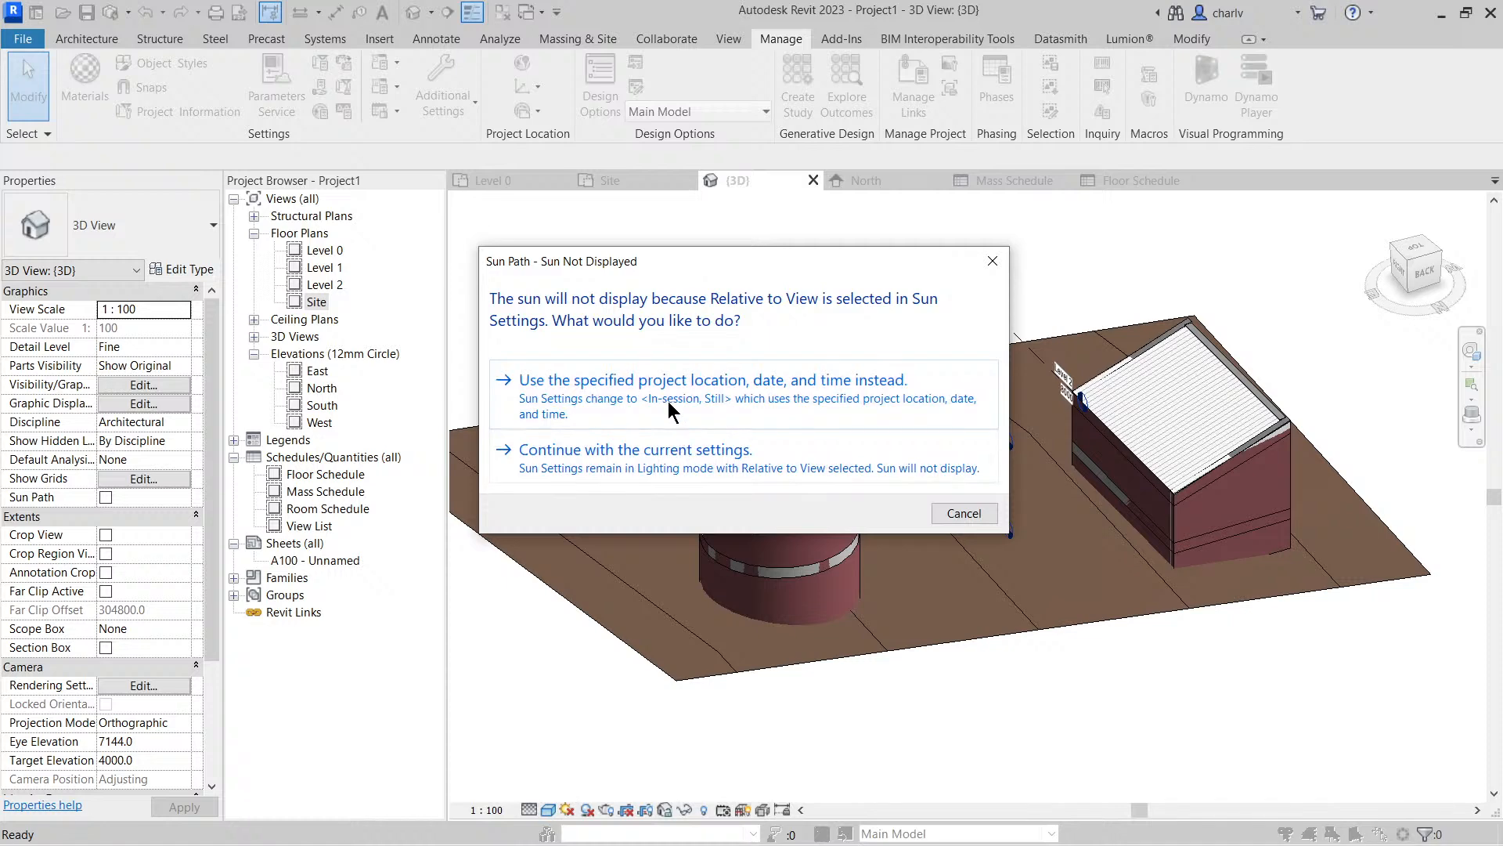
pyautogui.click(669, 409)
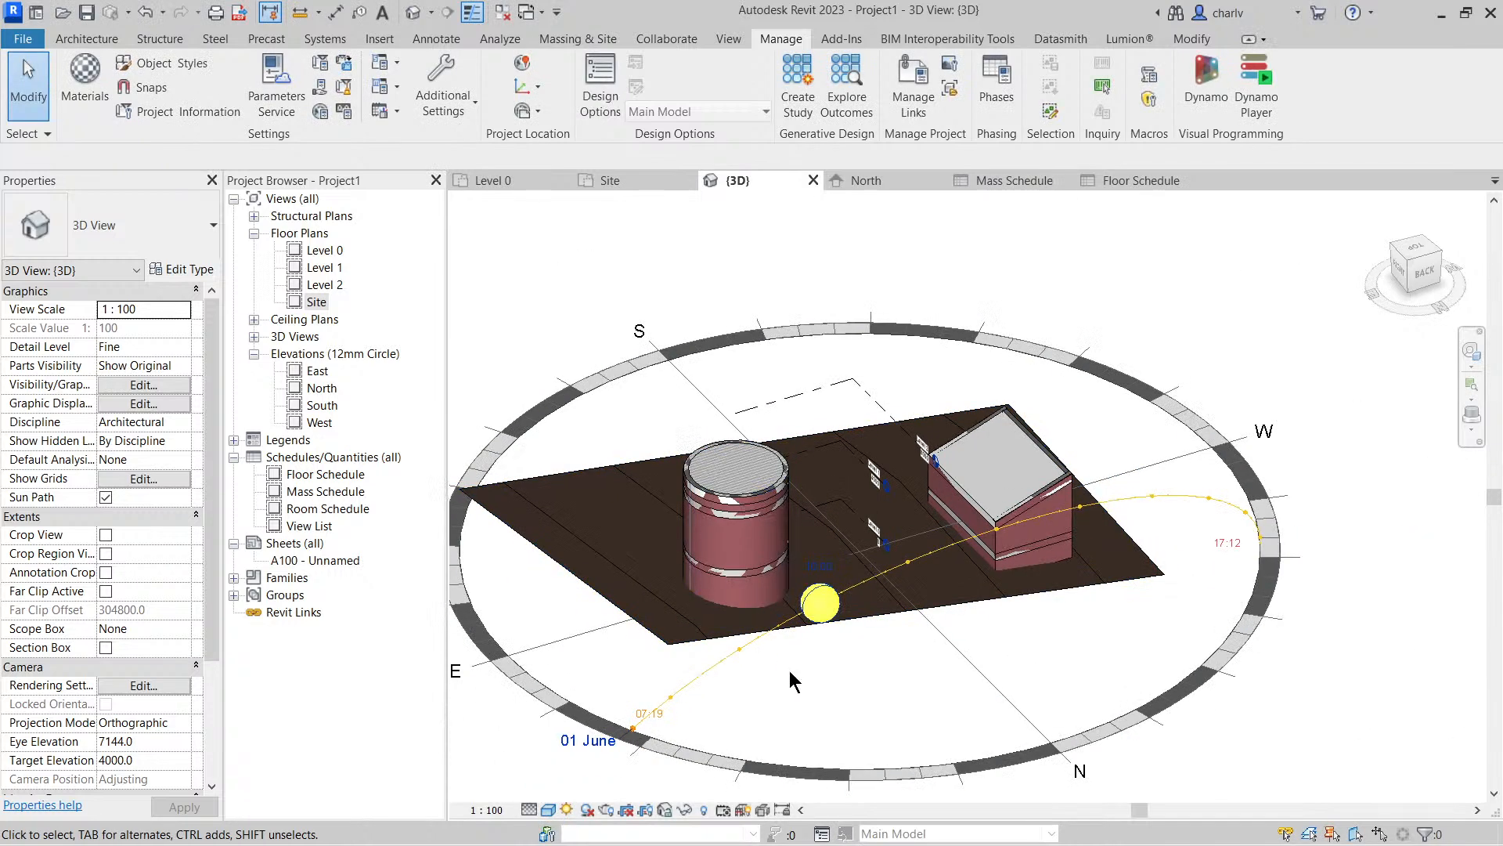
# Turn on shadows in the 3D view and move the sun along its path to 09:45
pyautogui.keyDown('shift'); pyautogui.moveTo(786, 679); pyautogui.dragTo(1224, 405, button='middle'); pyautogui.keyUp('shift')
pyautogui.moveTo(1233, 384); pyautogui.dragTo(998, 325)
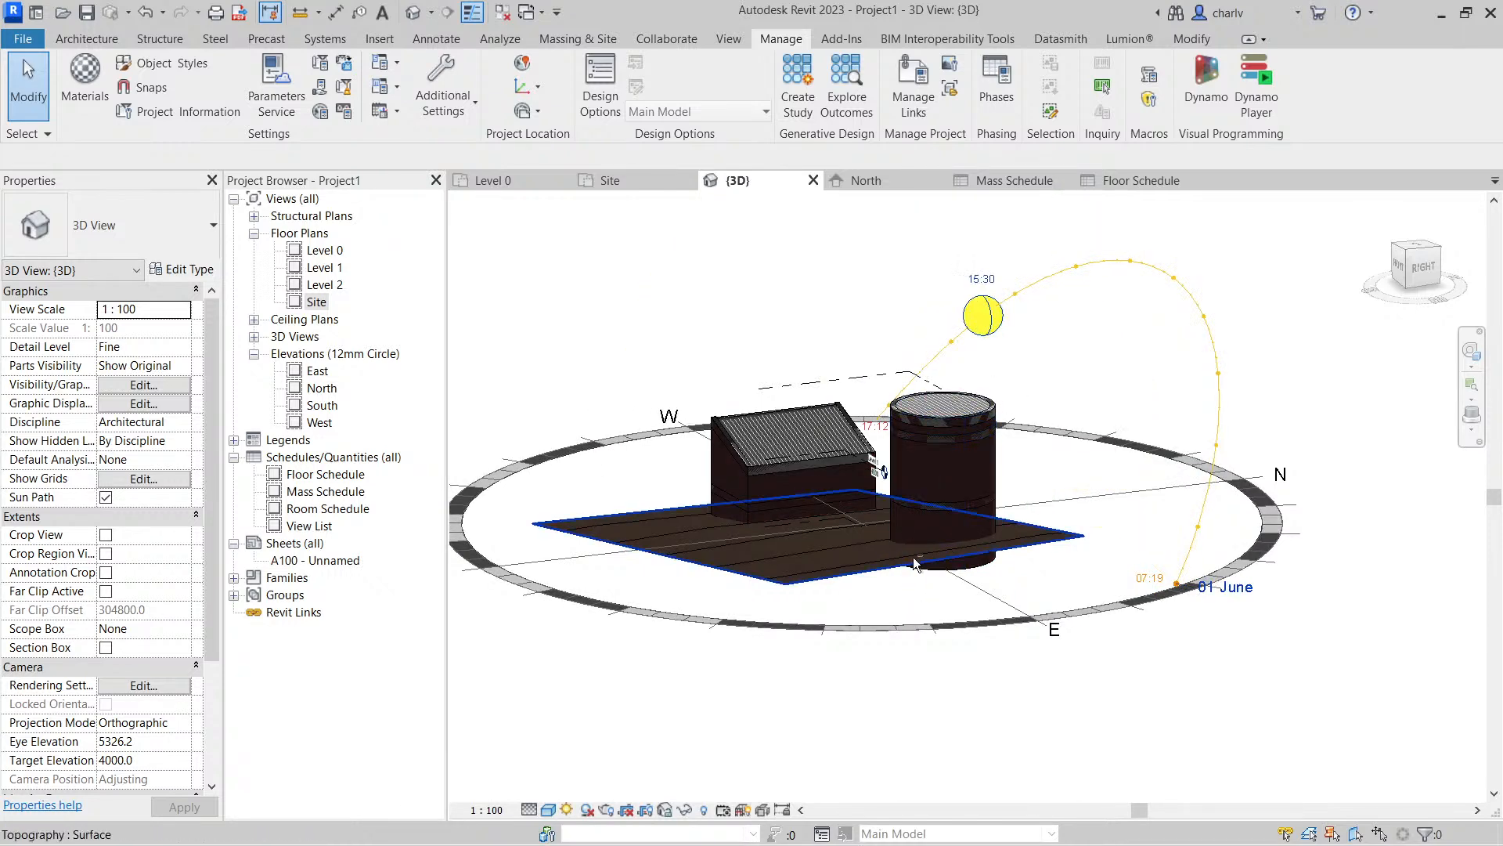
pyautogui.keyDown('shift'); pyautogui.moveTo(1018, 541); pyautogui.dragTo(1073, 646, button='middle'); pyautogui.keyUp('shift')
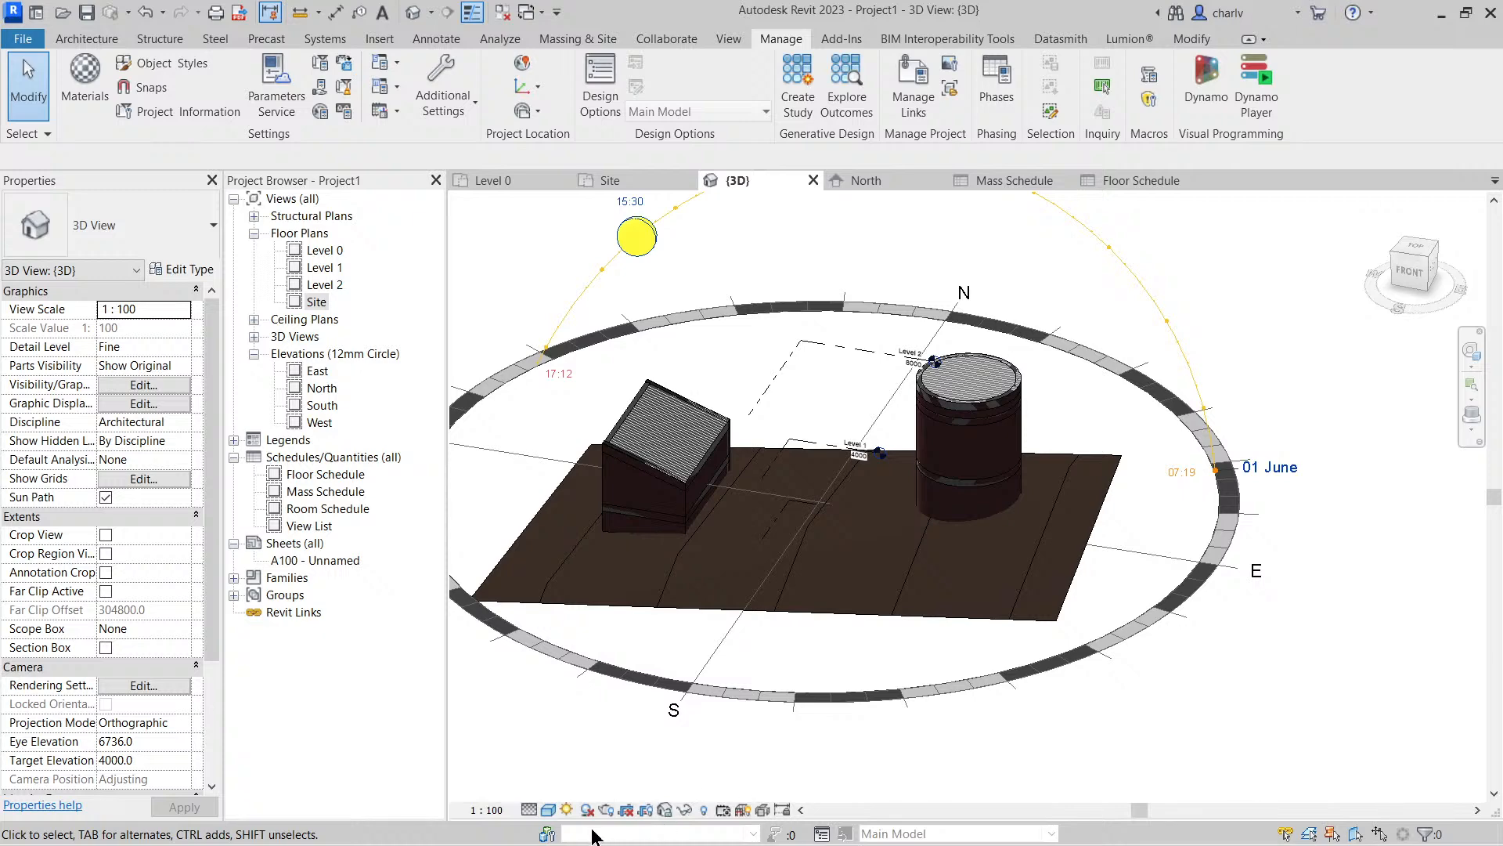
pyautogui.click(586, 810)
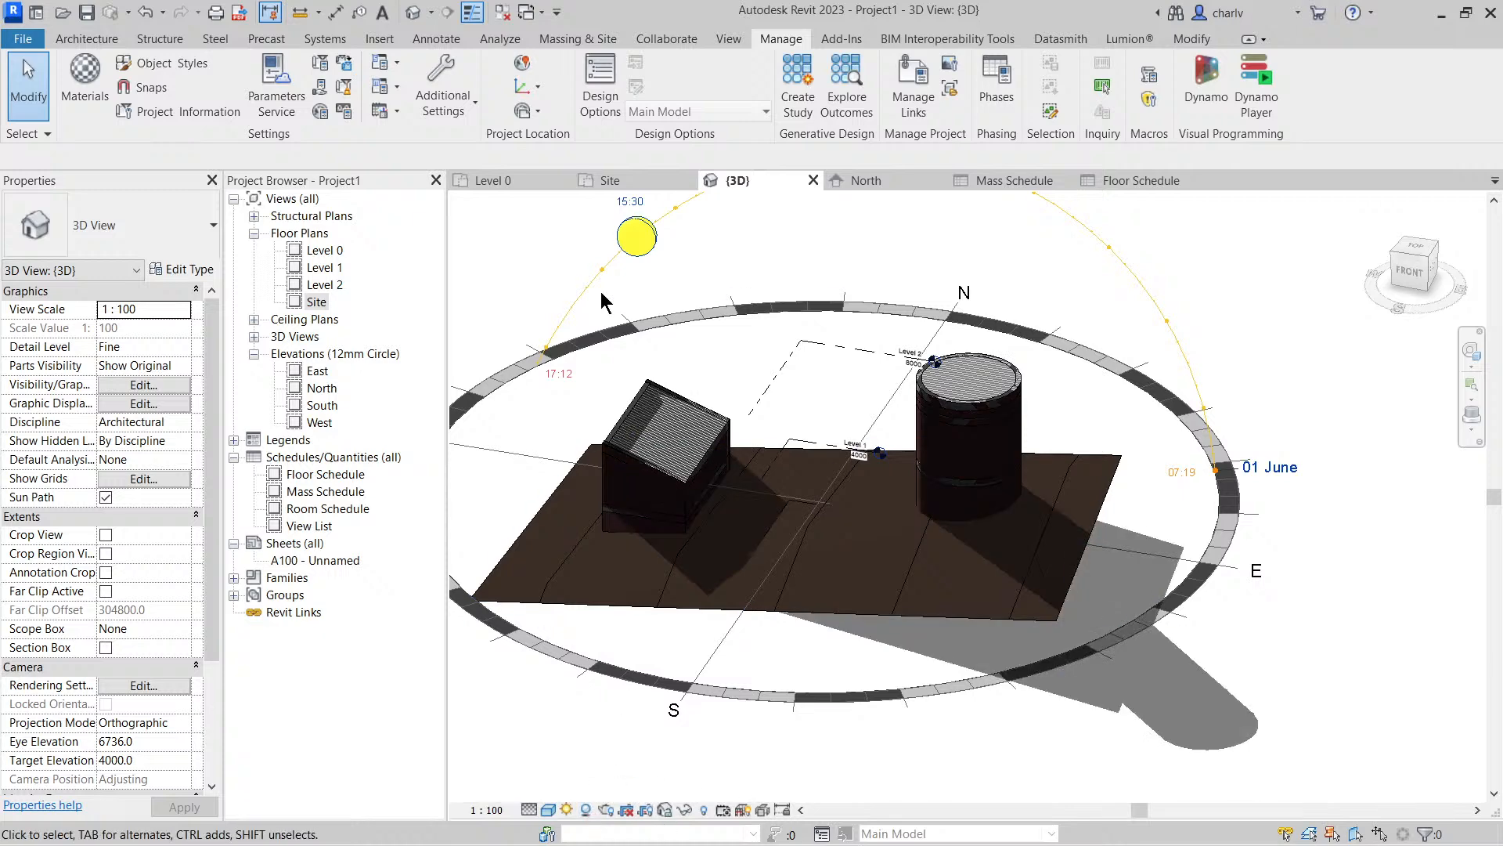
pyautogui.moveTo(637, 236); pyautogui.dragTo(1120, 268)
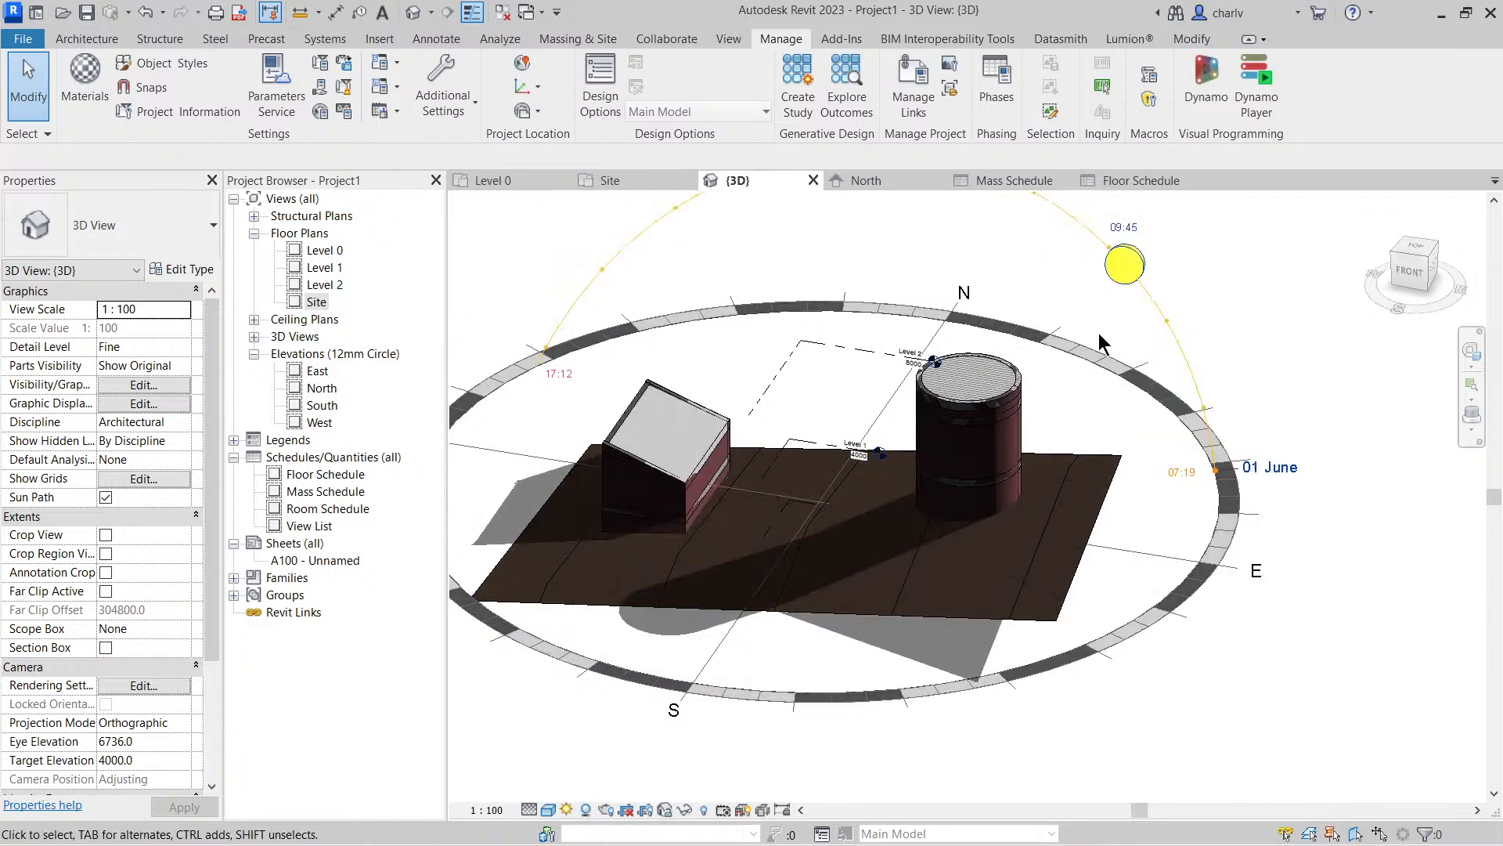
# Set the 3D view's sun settings to a Single Day solar study with the One Day Solar Study preset
pyautogui.keyDown('shift'); pyautogui.moveTo(901, 751); pyautogui.dragTo(1030, 772, button='middle'); pyautogui.keyUp('shift')
pyautogui.keyDown('shift'); pyautogui.moveTo(913, 708); pyautogui.dragTo(1054, 711, button='middle'); pyautogui.keyUp('shift')
pyautogui.moveTo(1005, 312); pyautogui.dragTo(1147, 411, button='middle')
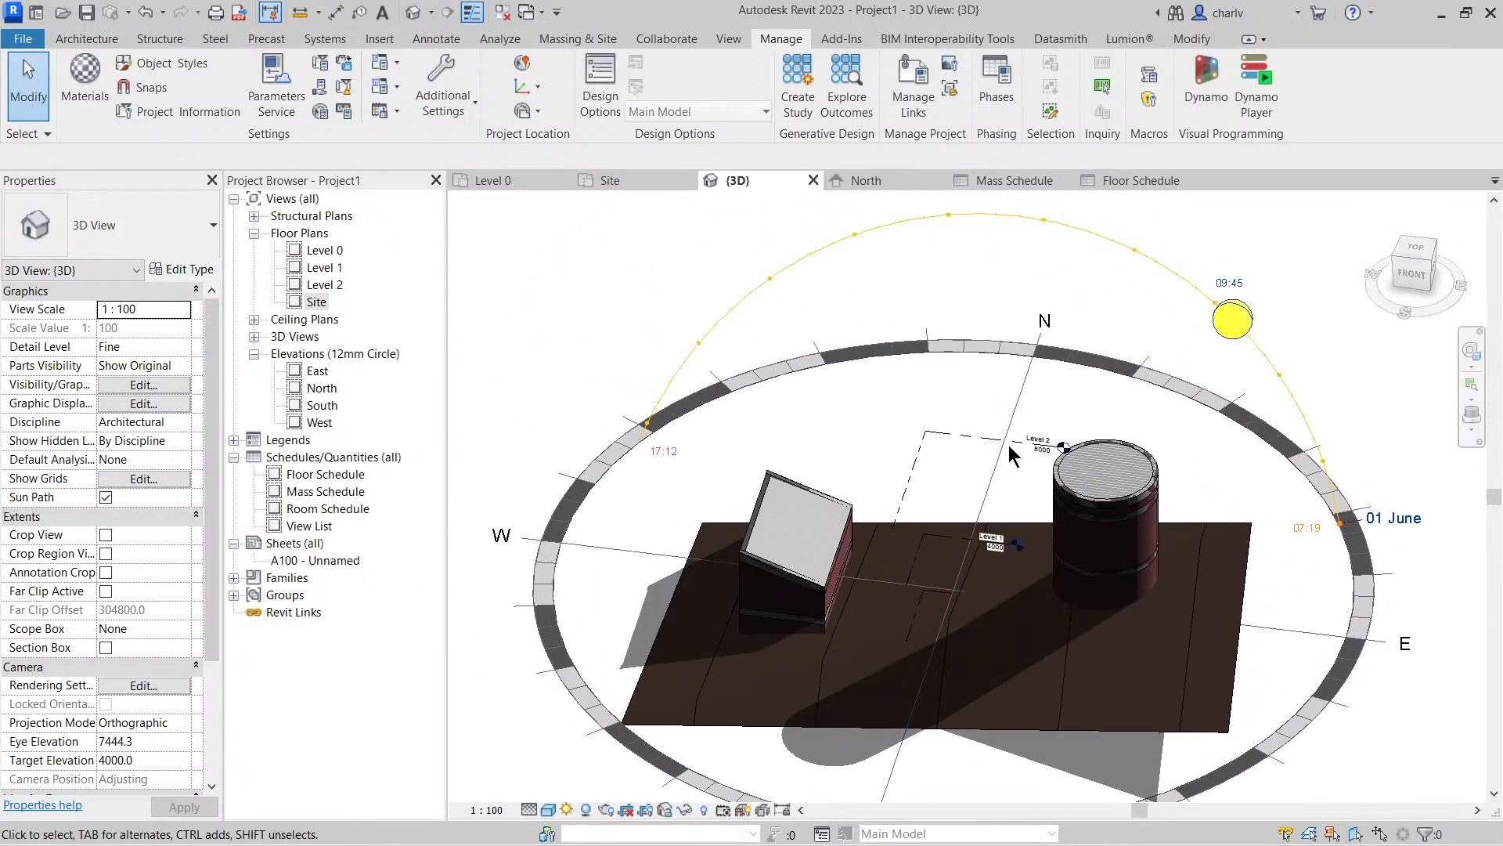
pyautogui.click(567, 809)
pyautogui.click(603, 713)
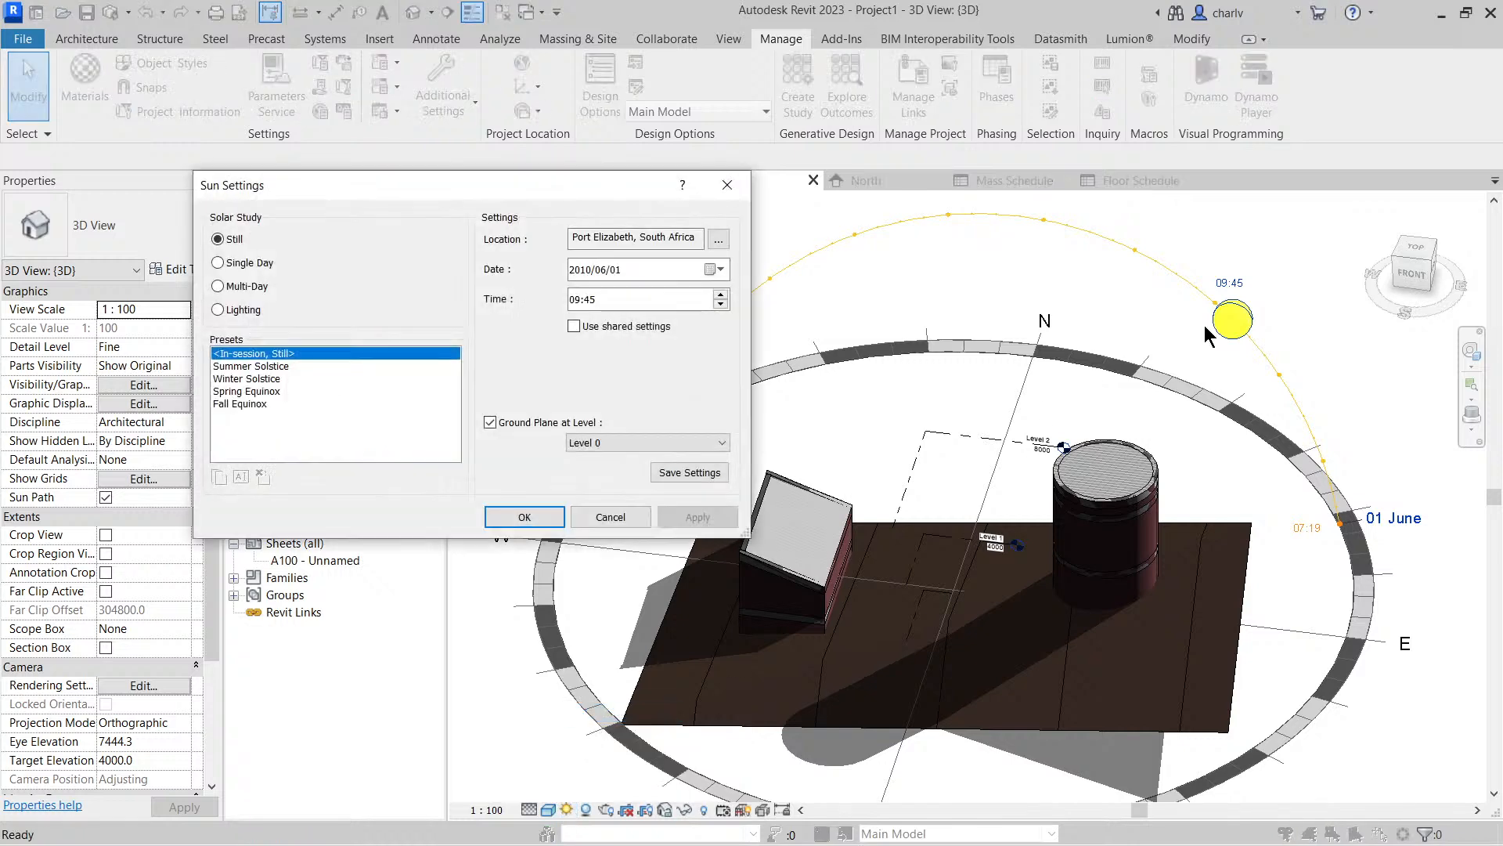
pyautogui.click(241, 263)
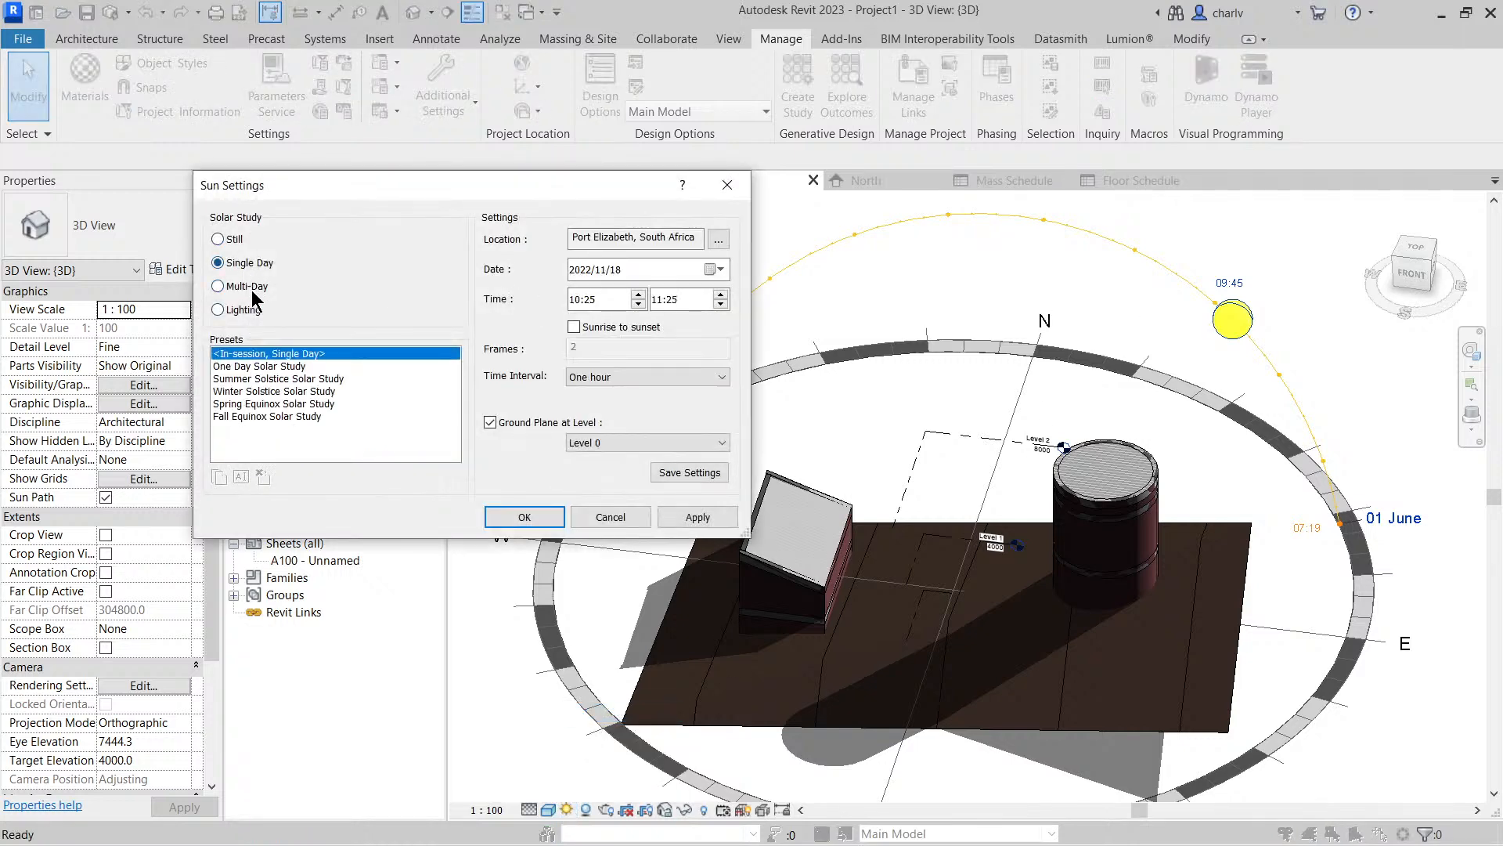
pyautogui.click(249, 286)
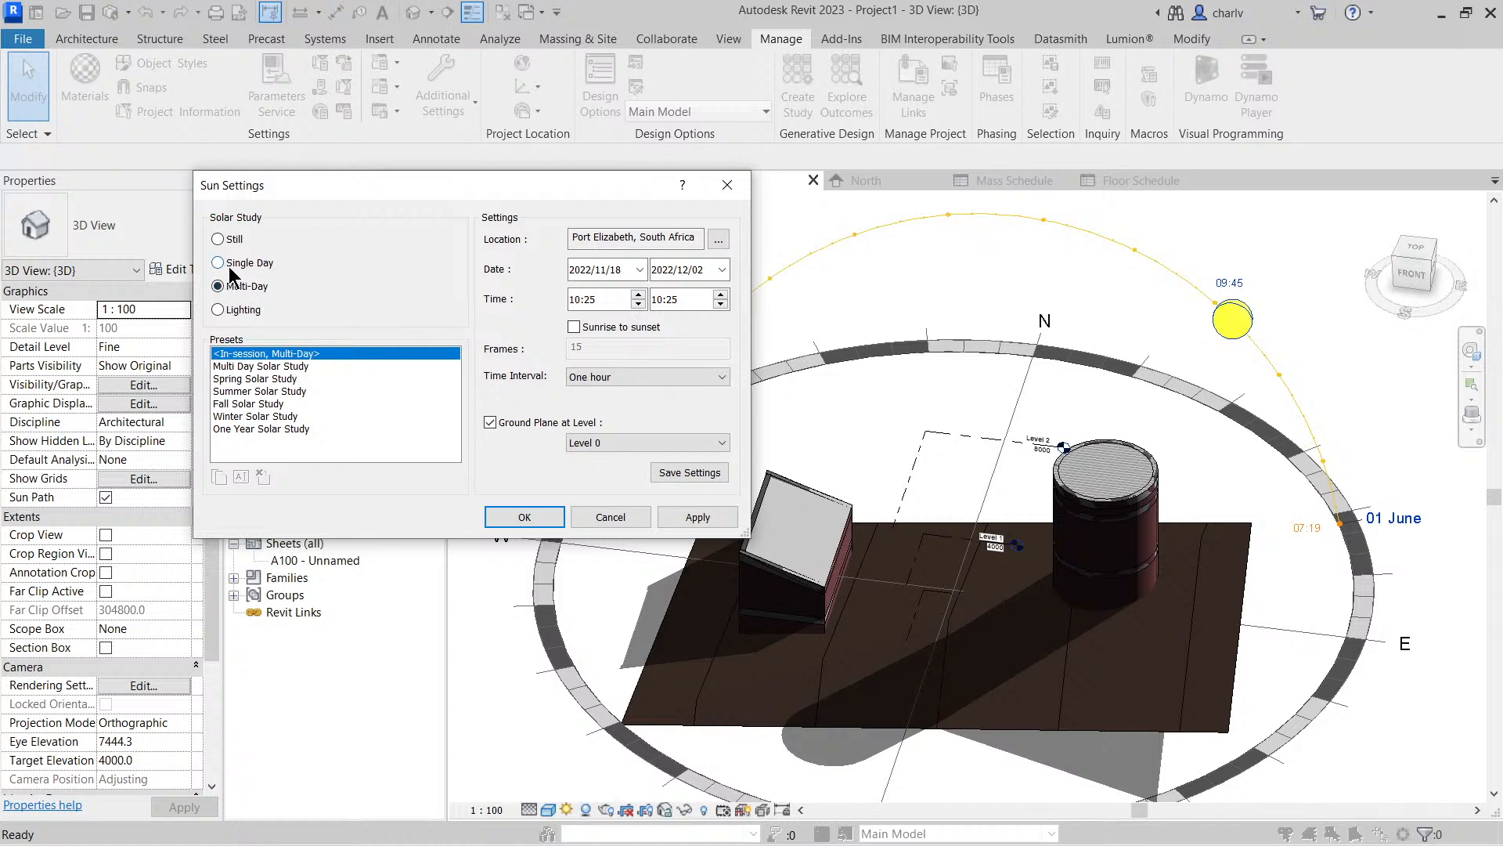
pyautogui.click(227, 264)
pyautogui.click(258, 366)
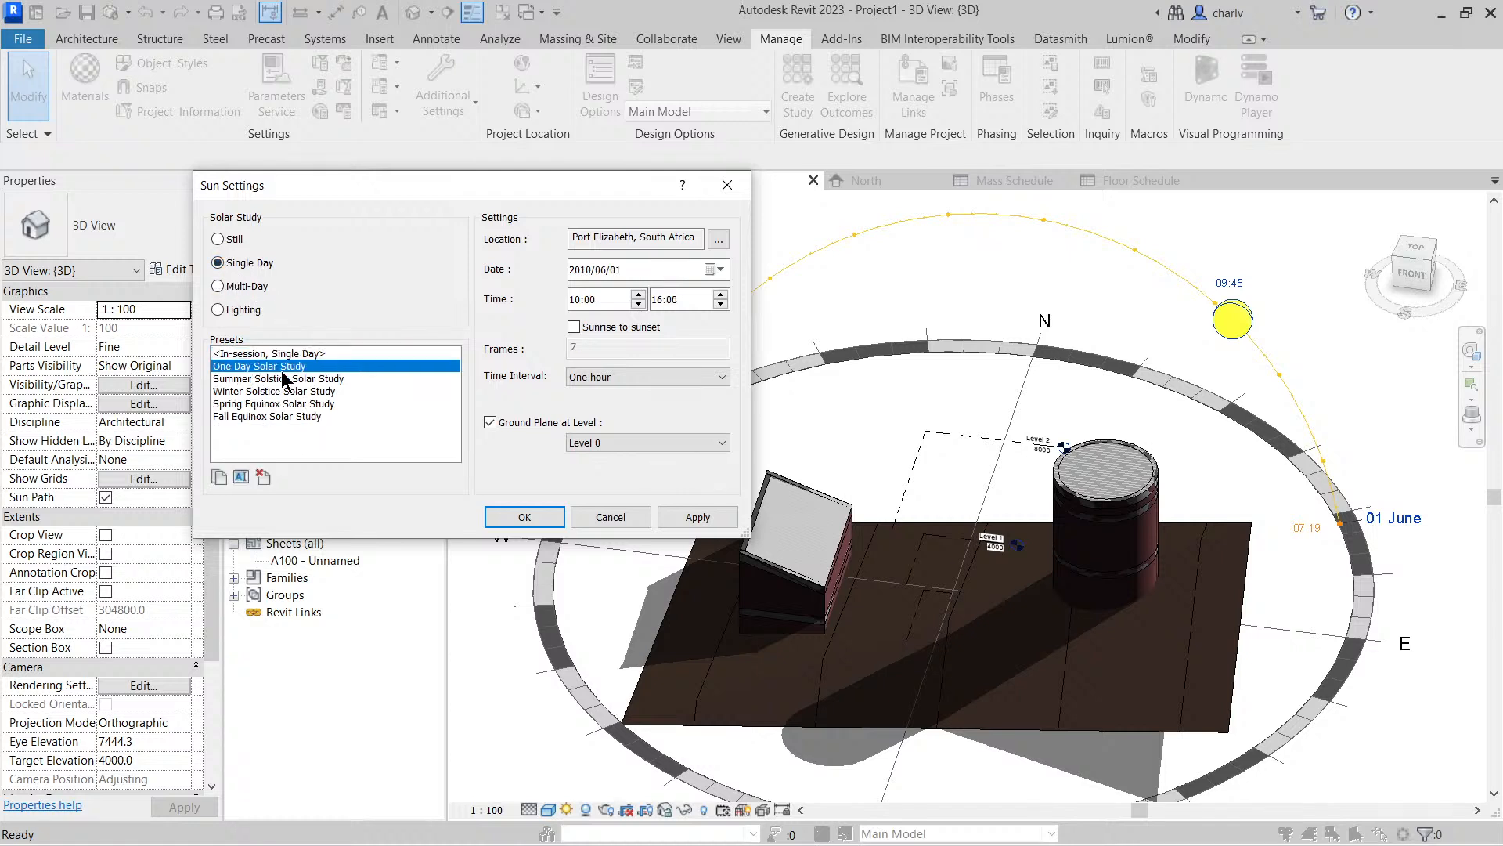
# Run the one-day solar study from sunrise to sunset at 15-minute intervals and apply the sun settings
pyautogui.click(598, 327)
pyautogui.click(605, 378)
pyautogui.click(608, 397)
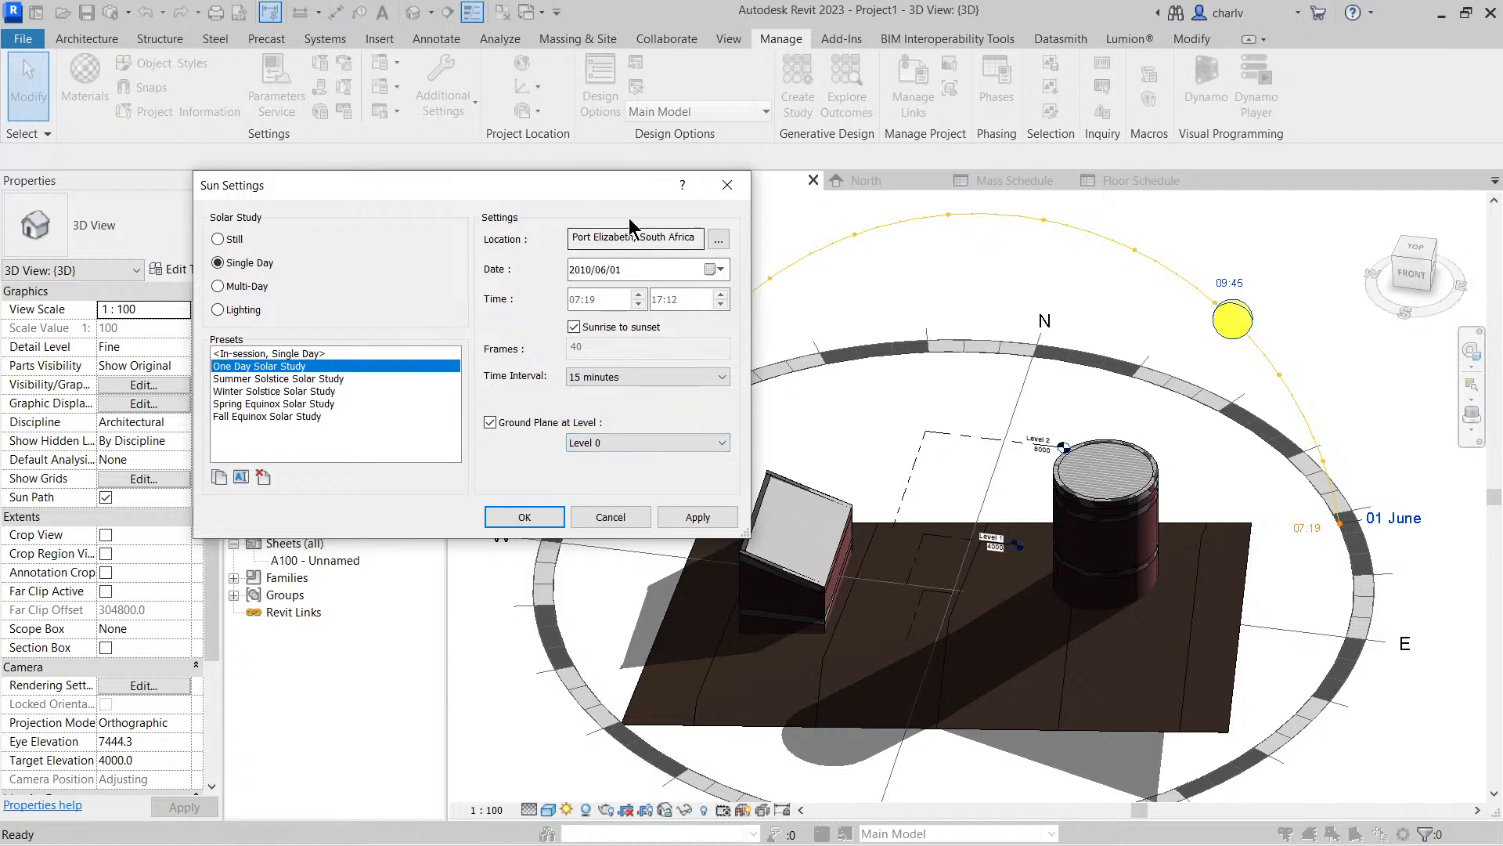
pyautogui.click(683, 517)
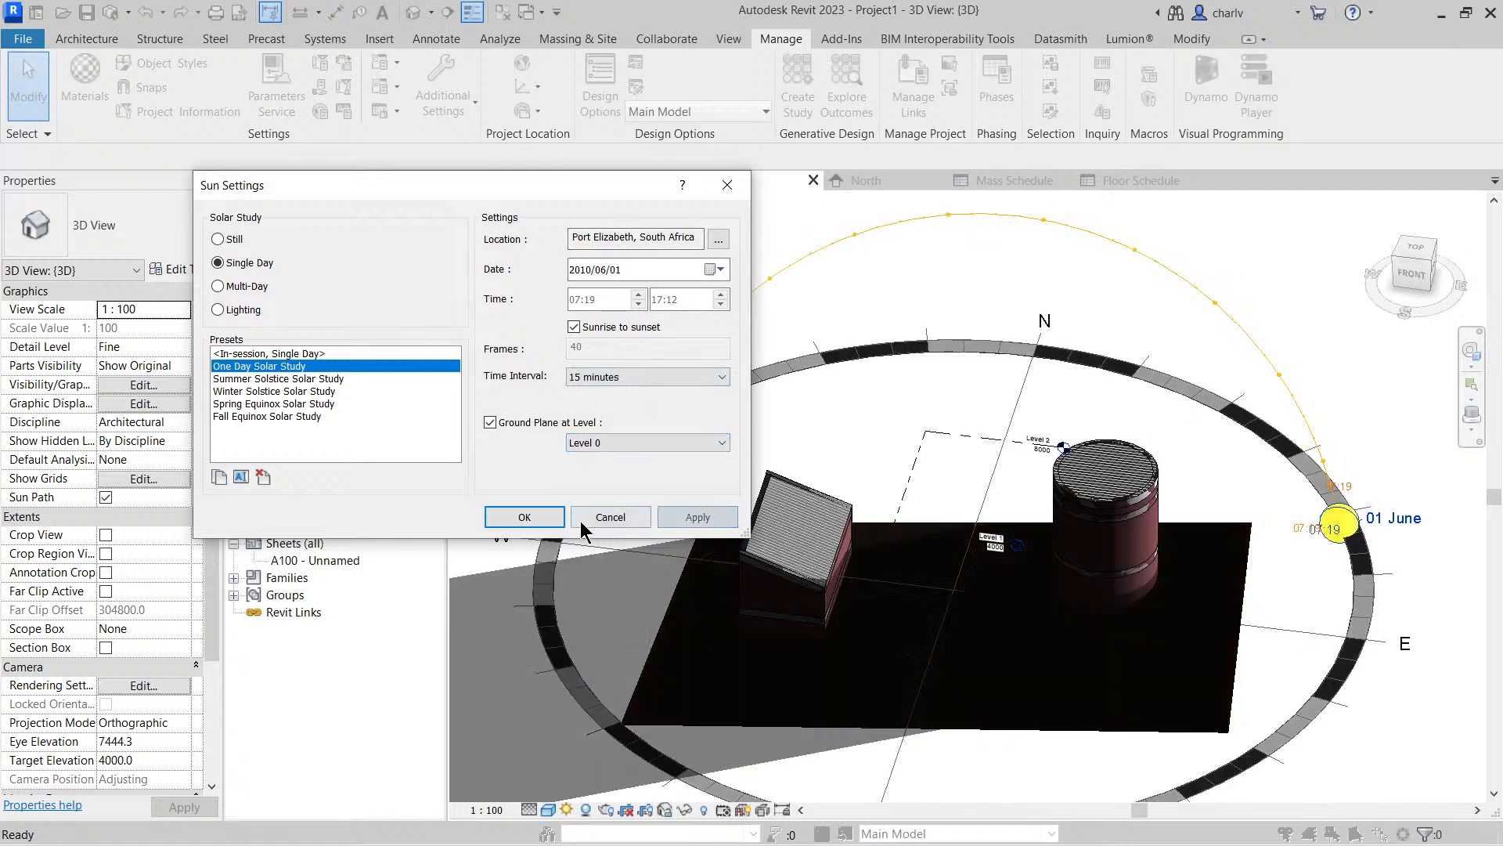
pyautogui.click(533, 517)
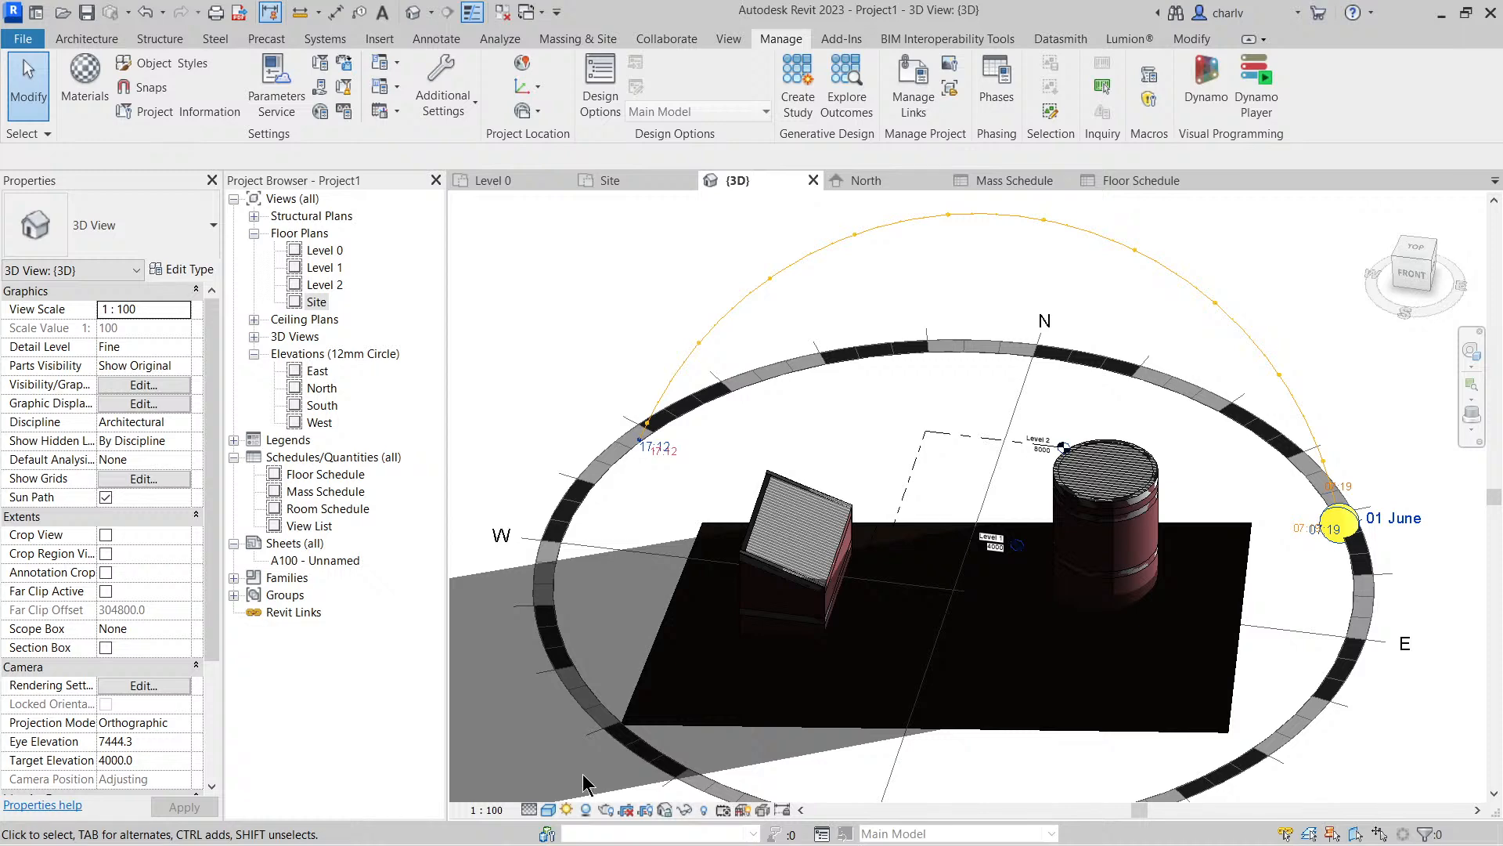
# Open the solar study and play its preview to examine how the shadows move through the day
pyautogui.click(567, 810)
pyautogui.click(609, 789)
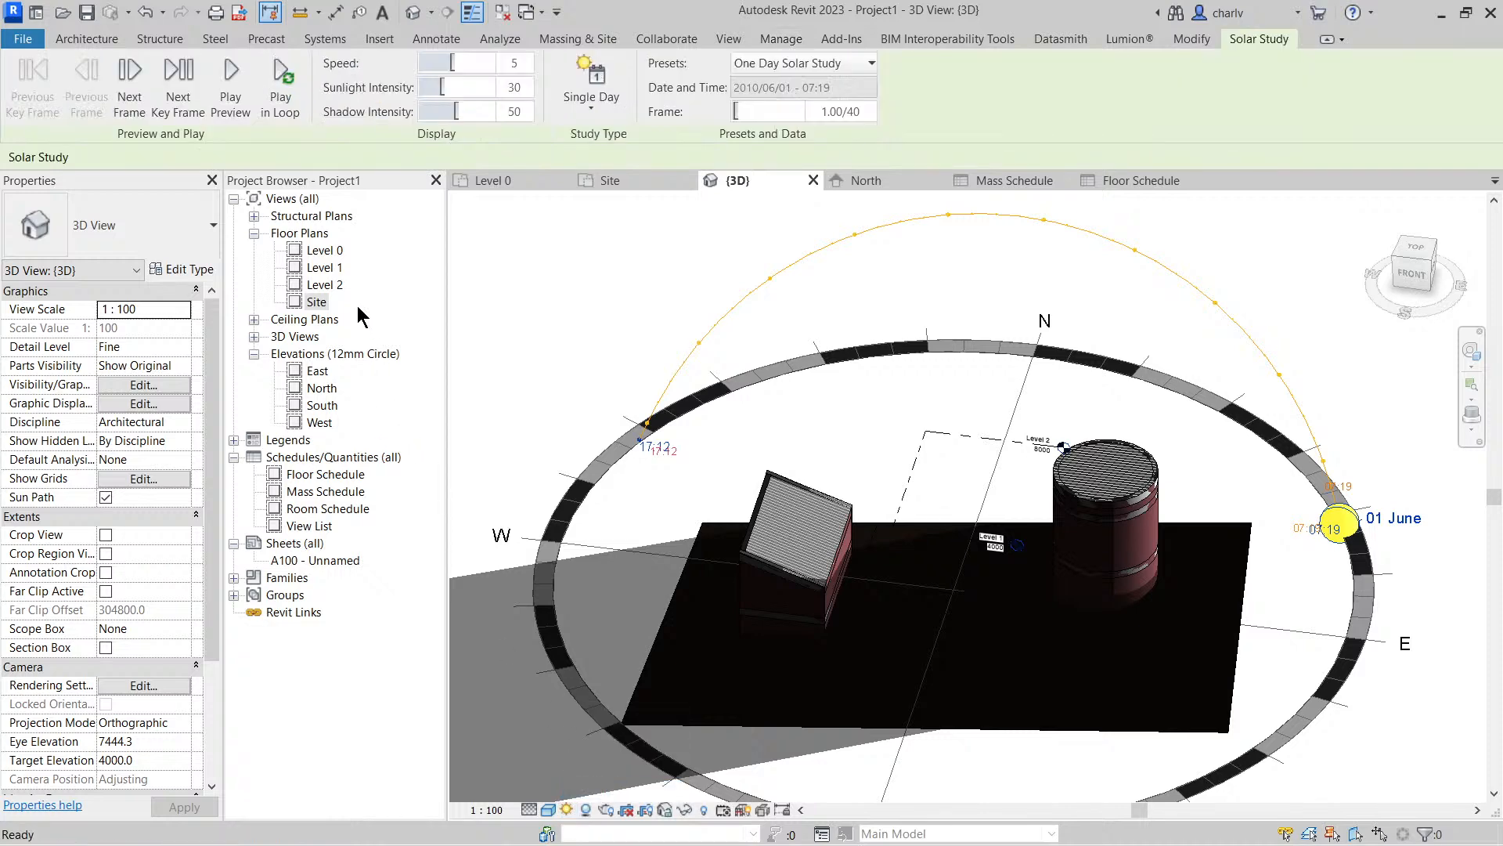
pyautogui.click(242, 117)
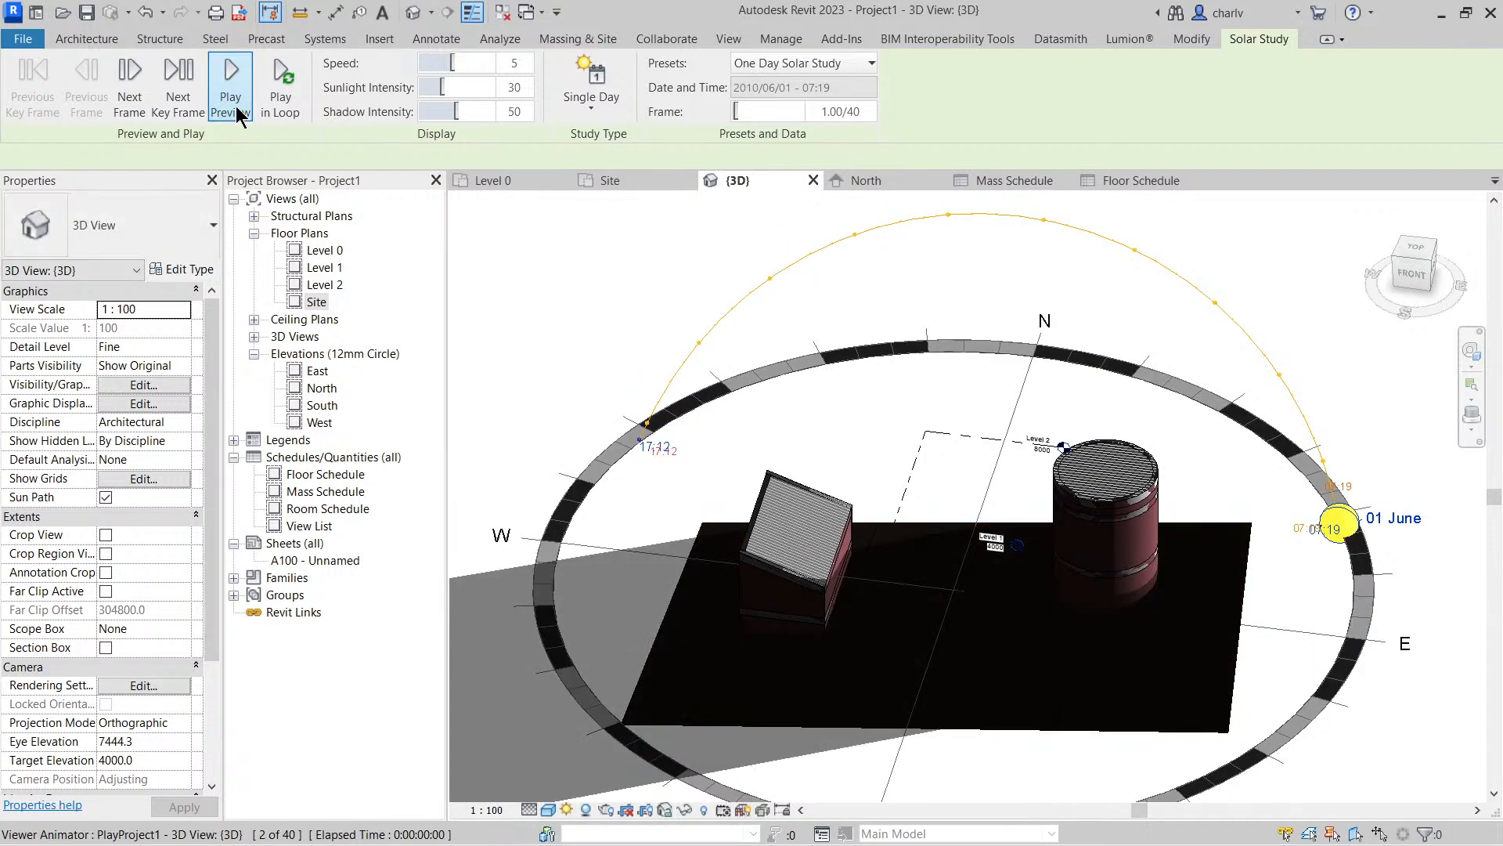
pyautogui.click(232, 110)
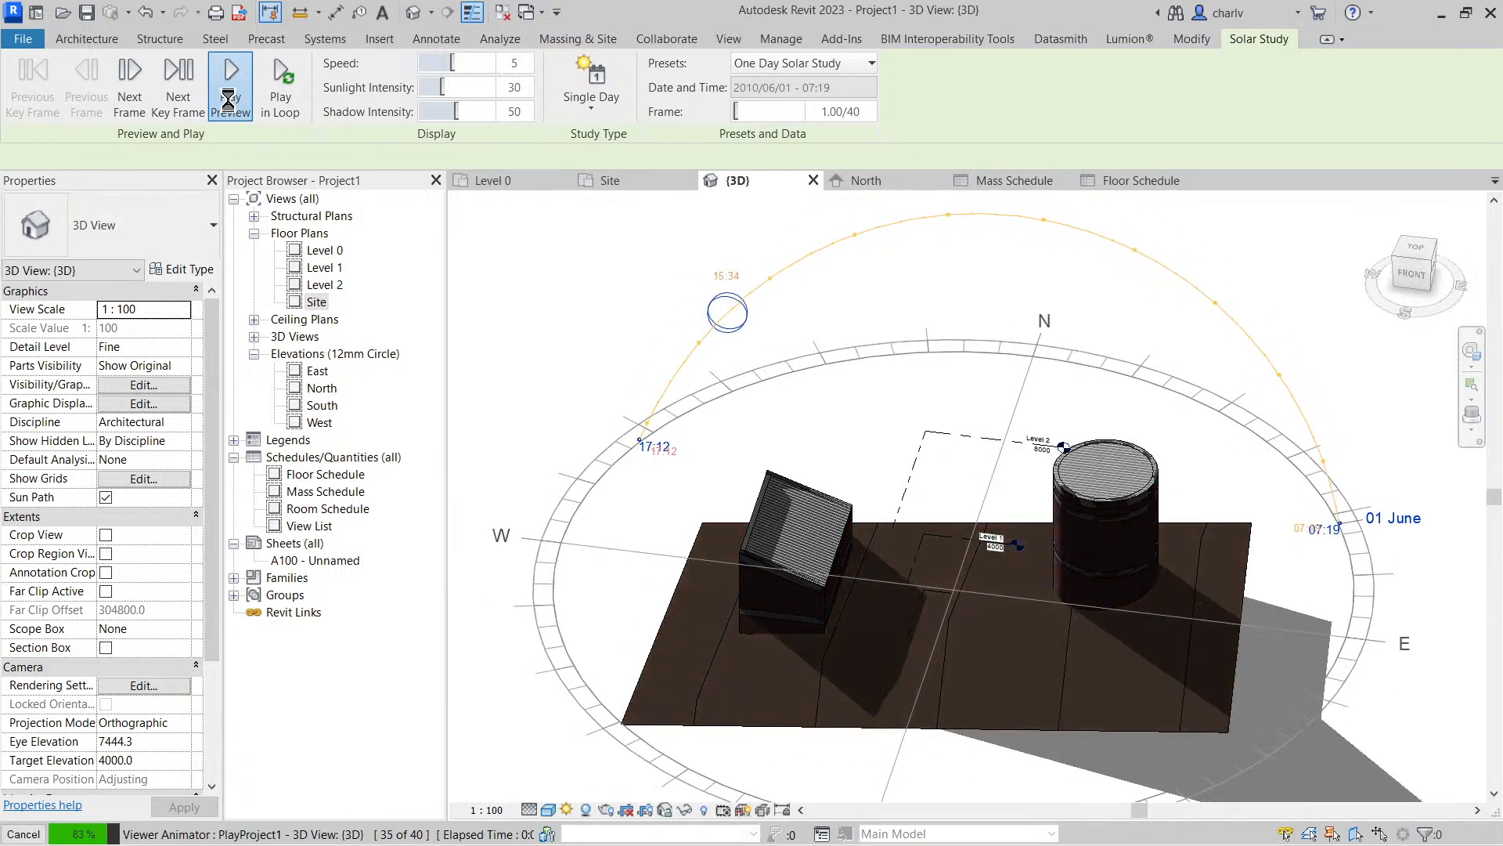
pyautogui.click(231, 110)
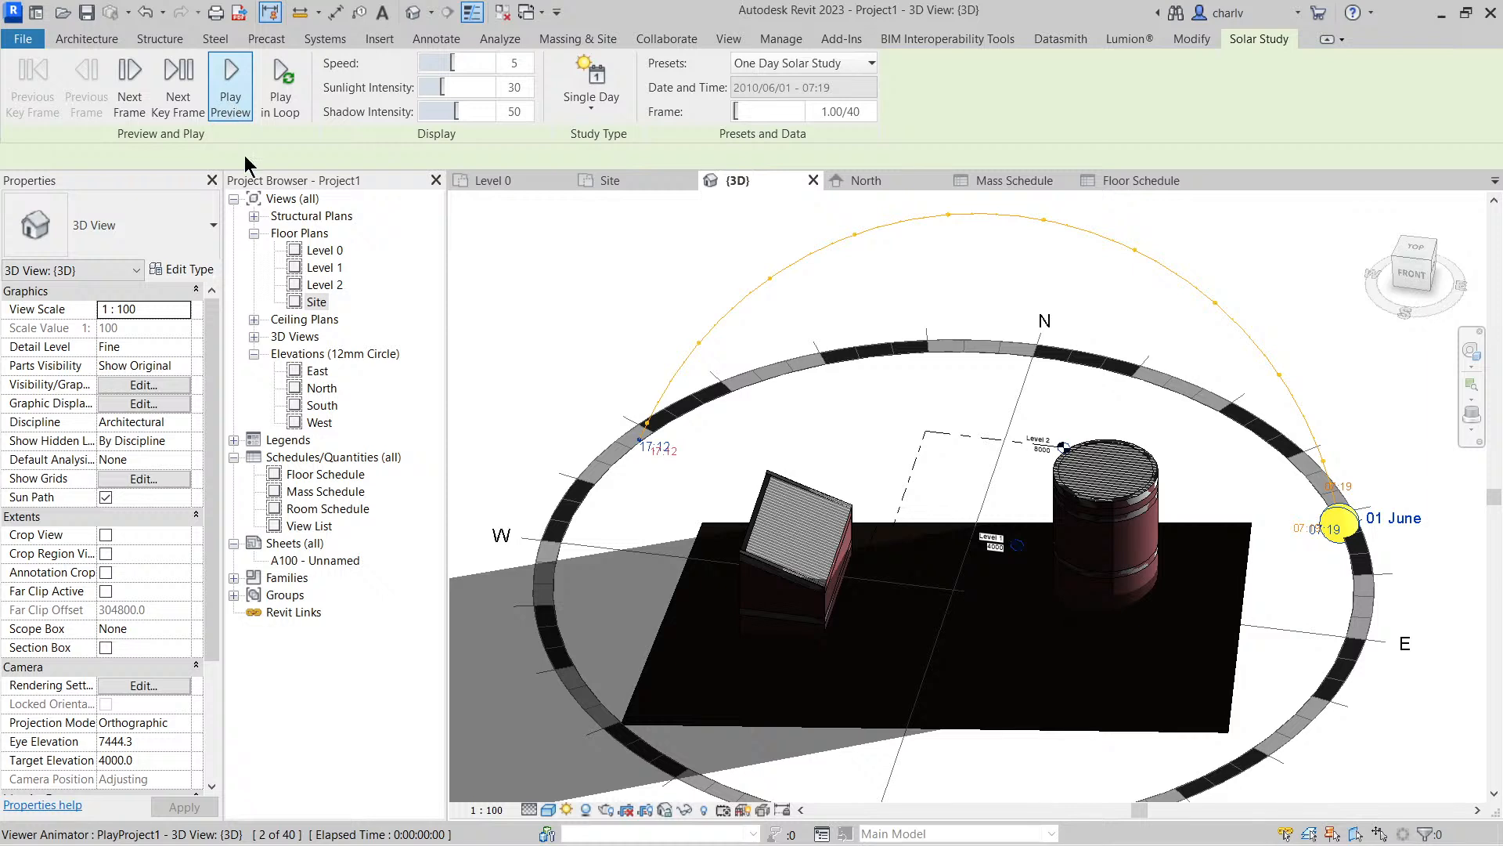
# Change the 3D view's visual style to Hidden Line and replay the solar study preview
pyautogui.click(548, 809)
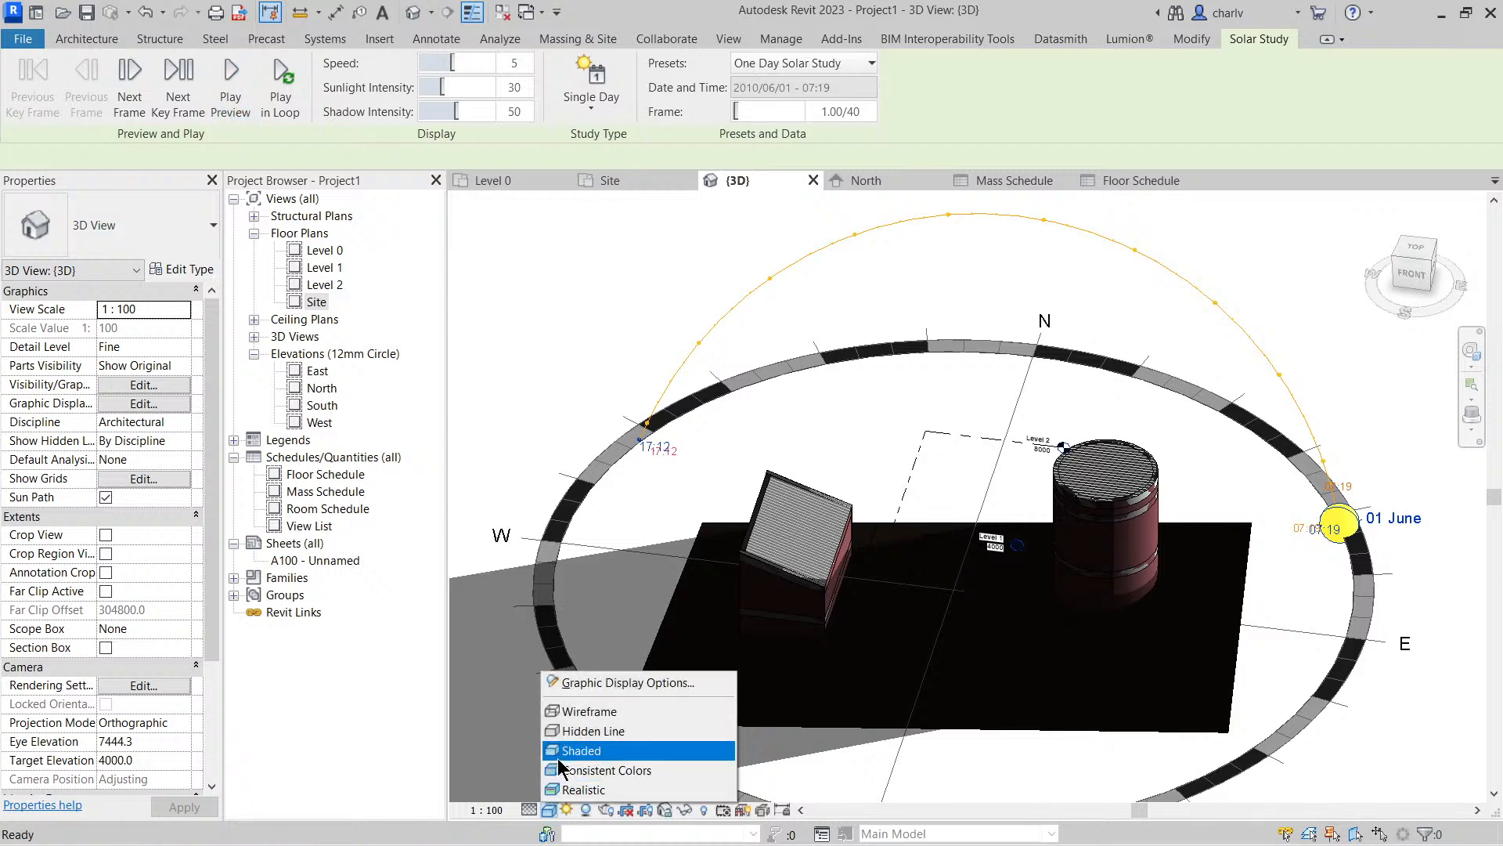
pyautogui.click(559, 753)
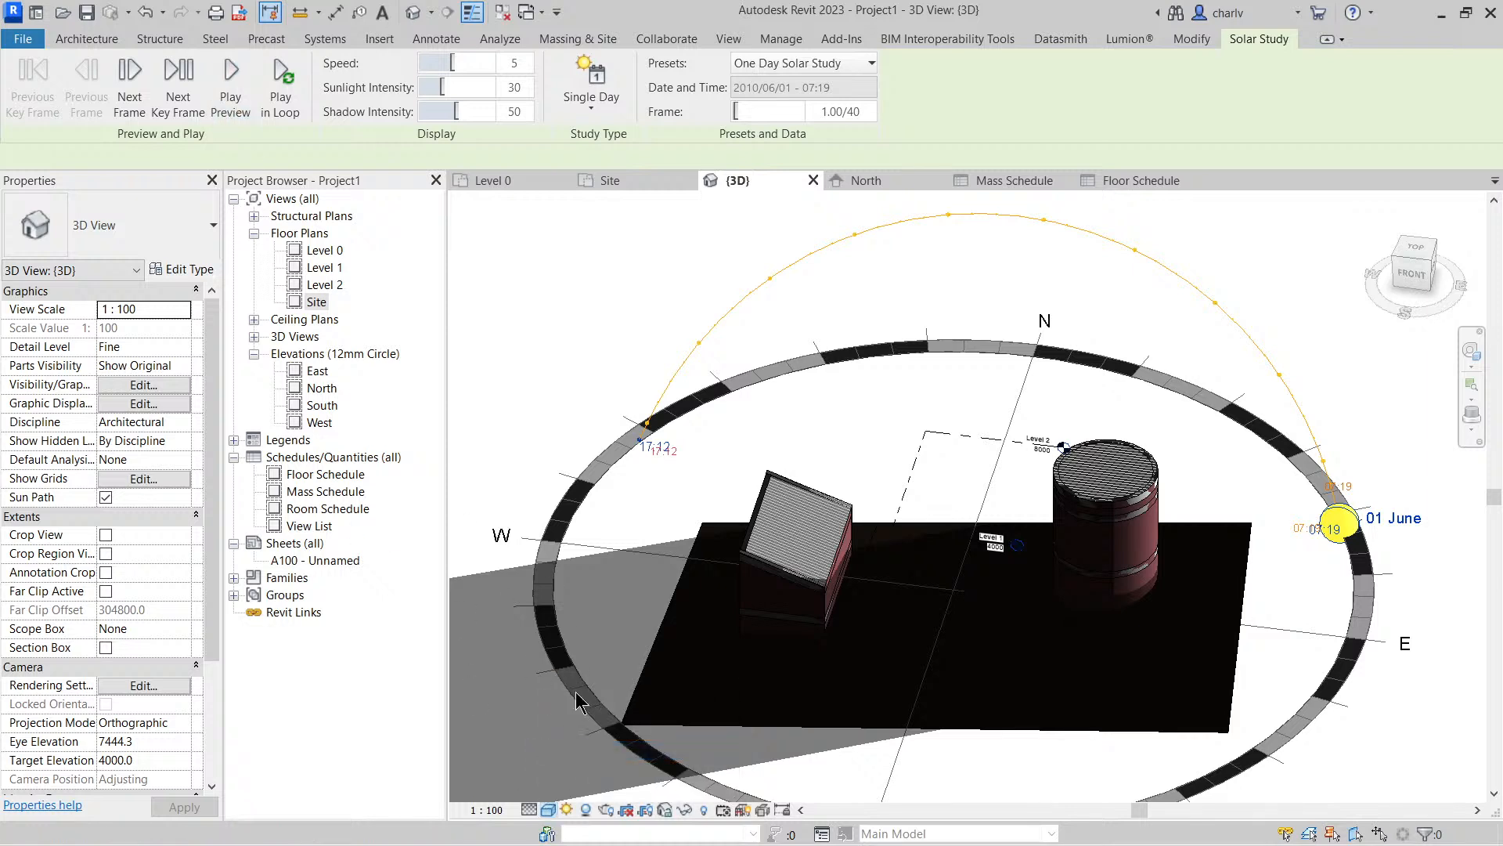
pyautogui.click(548, 810)
pyautogui.click(570, 744)
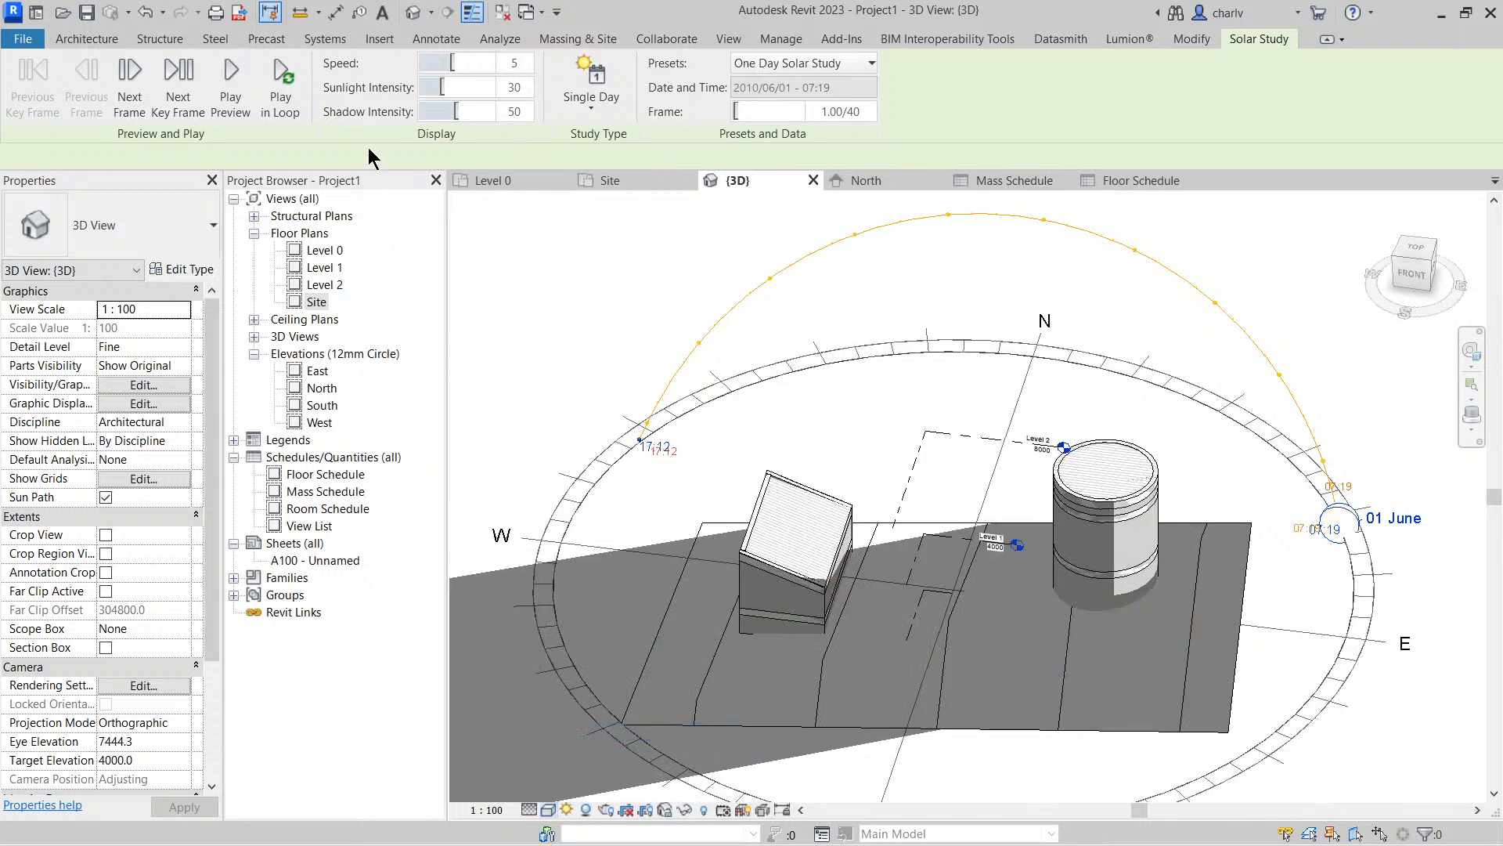
pyautogui.click(230, 86)
# Open the Site floor plan
pyautogui.click(307, 304)
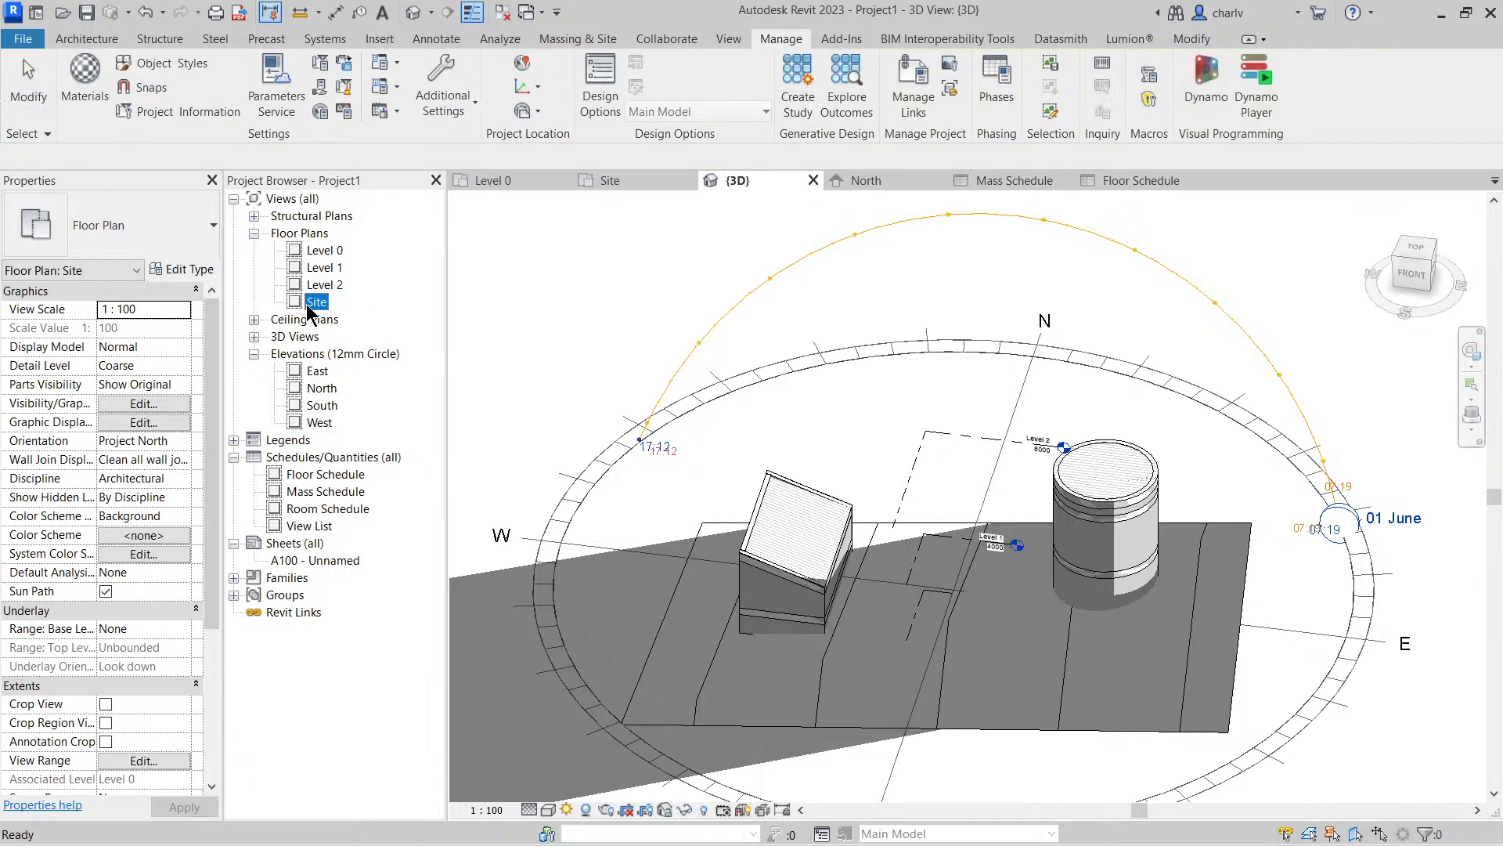
pyautogui.doubleClick(313, 304)
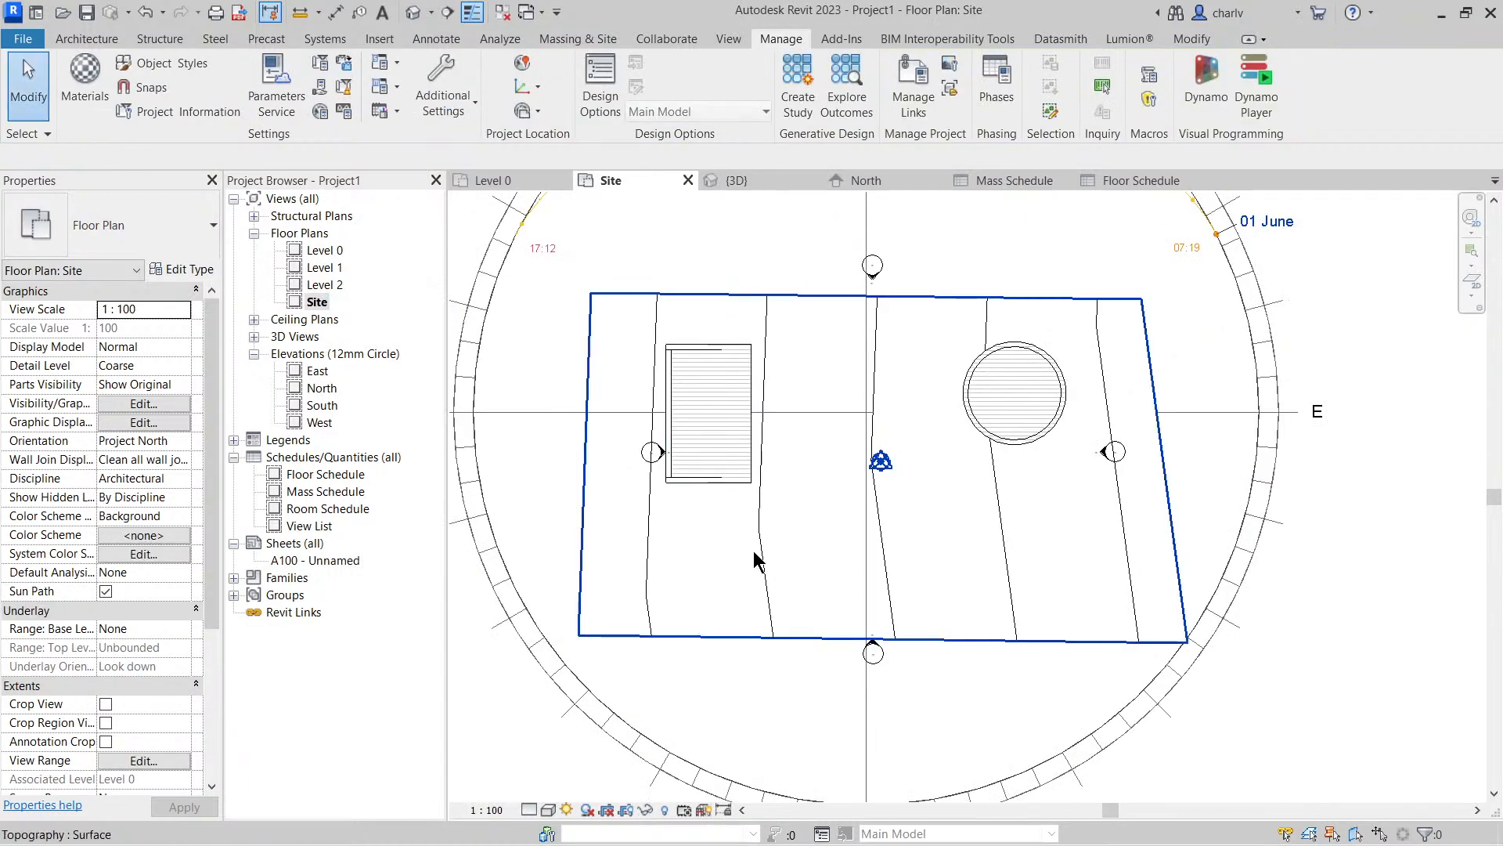
# Return to the default 3D view and turn off its sun path
pyautogui.moveTo(762, 564); pyautogui.dragTo(814, 602, button='middle')
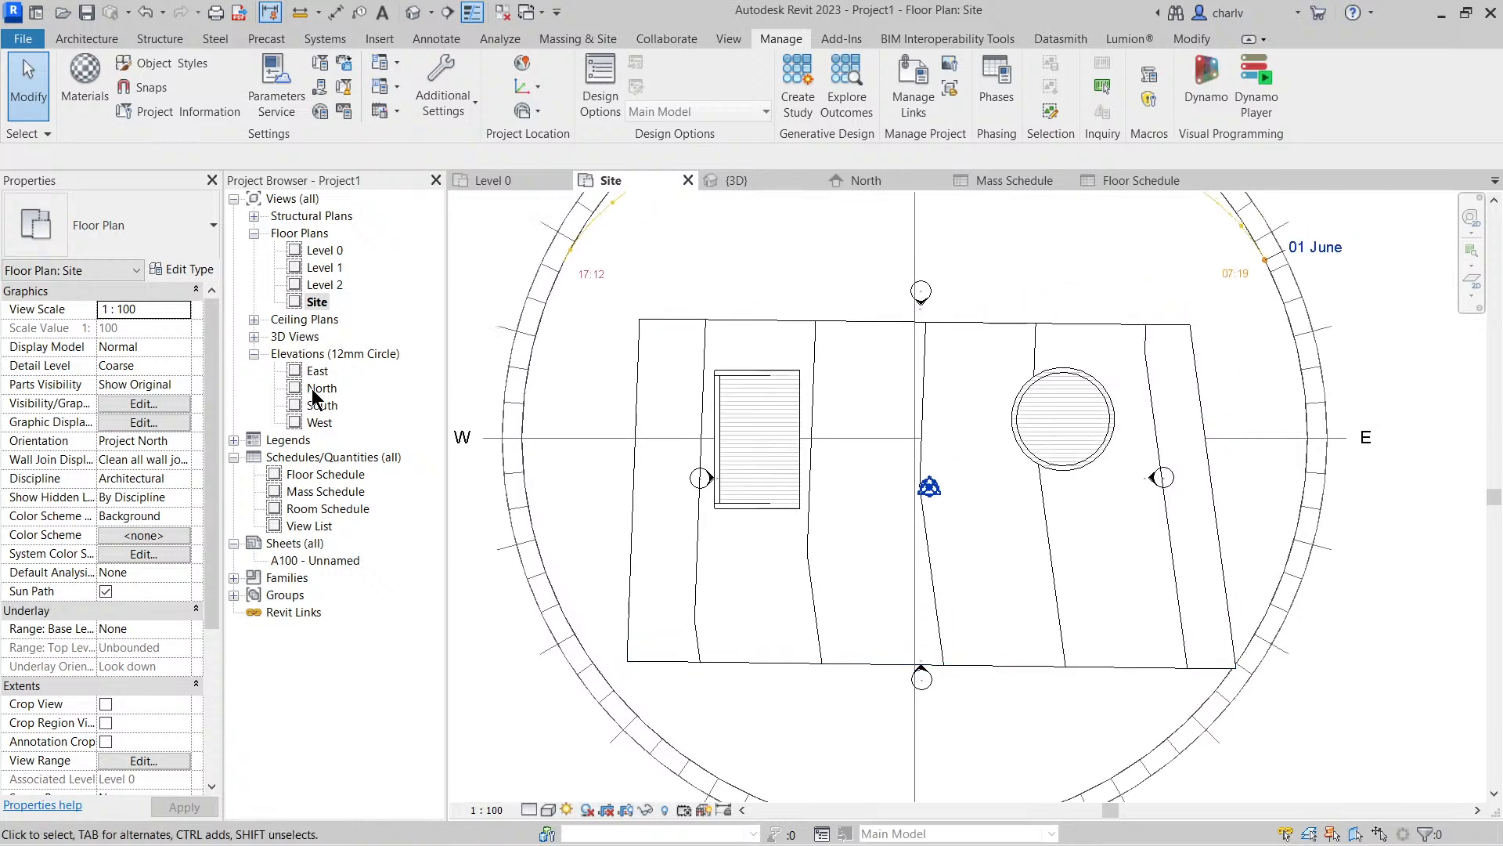
pyautogui.click(413, 12)
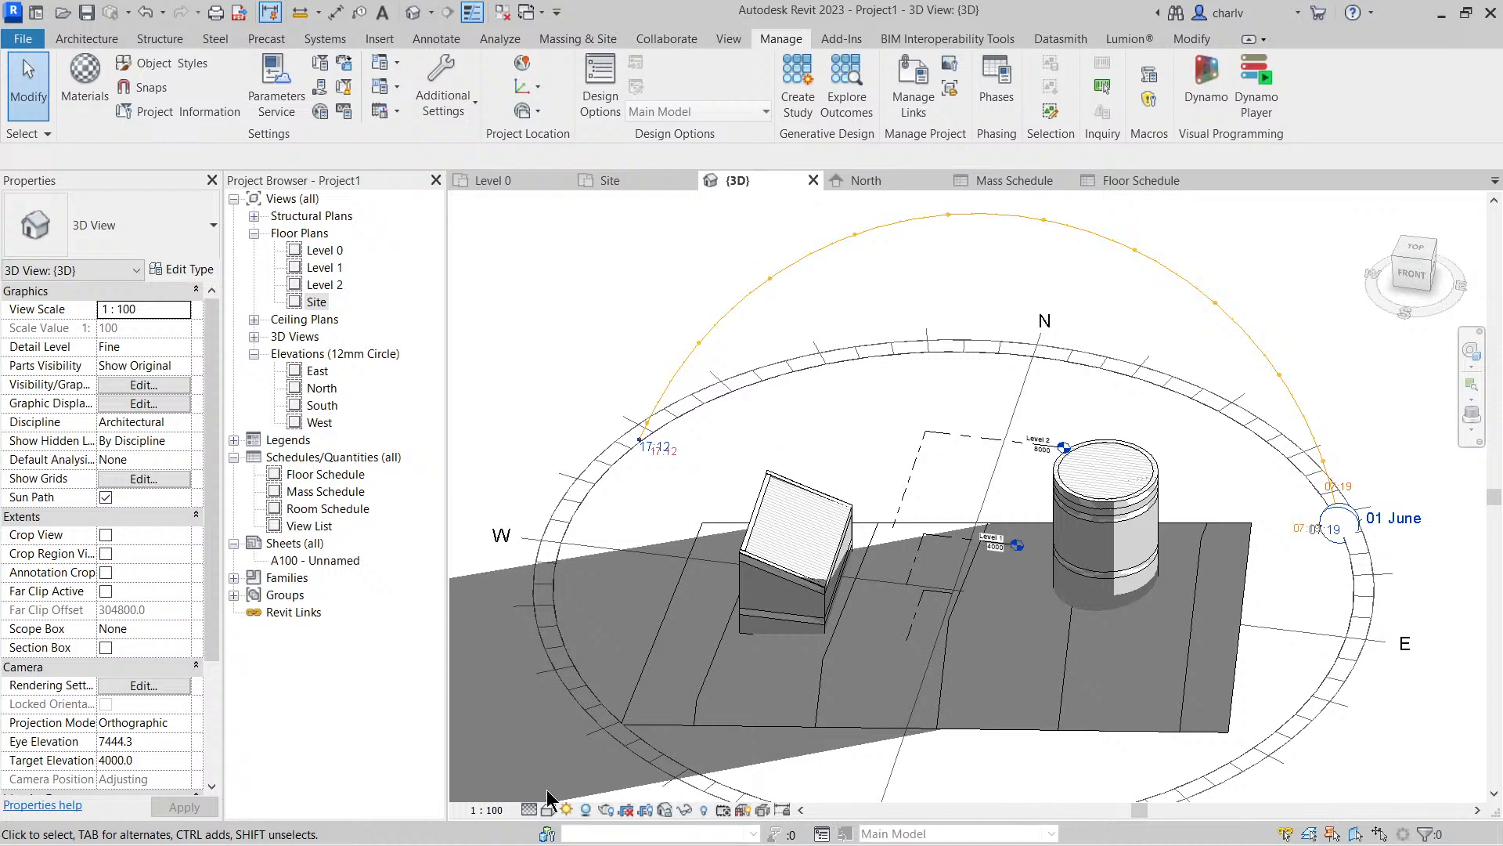
pyautogui.click(567, 809)
pyautogui.click(610, 758)
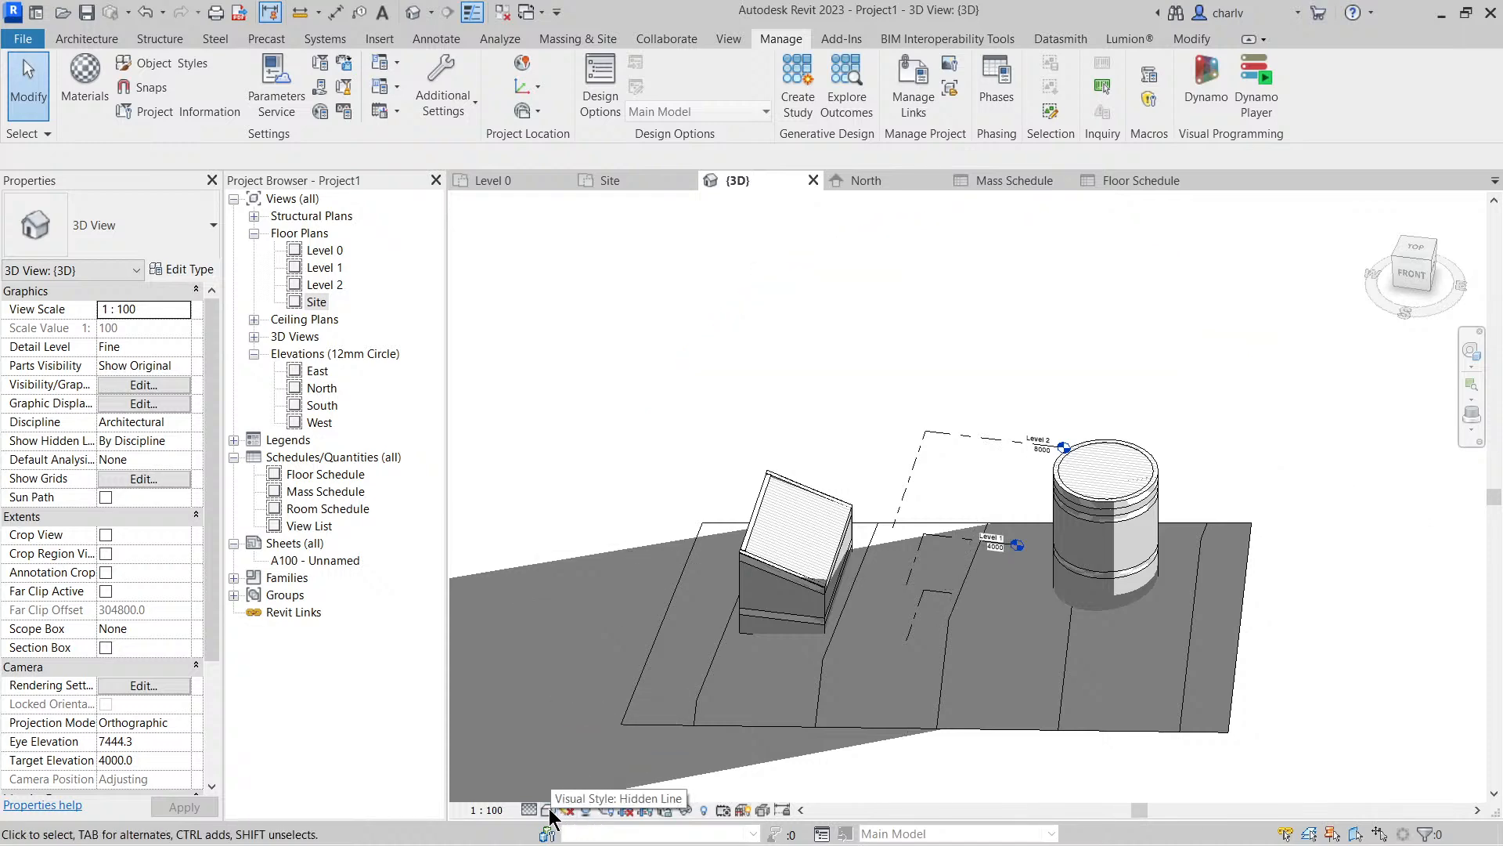
# Set the 3D view's visual style to Shaded and turn off its shadows
pyautogui.click(550, 817)
pyautogui.click(603, 745)
pyautogui.moveTo(774, 471)
pyautogui.mouseDown(button='middle')
pyautogui.moveTo(768, 330)
pyautogui.moveTo(970, 577)
pyautogui.moveTo(973, 503)
pyautogui.moveTo(924, 423)
pyautogui.moveTo(1040, 471)
pyautogui.mouseUp(button='middle')
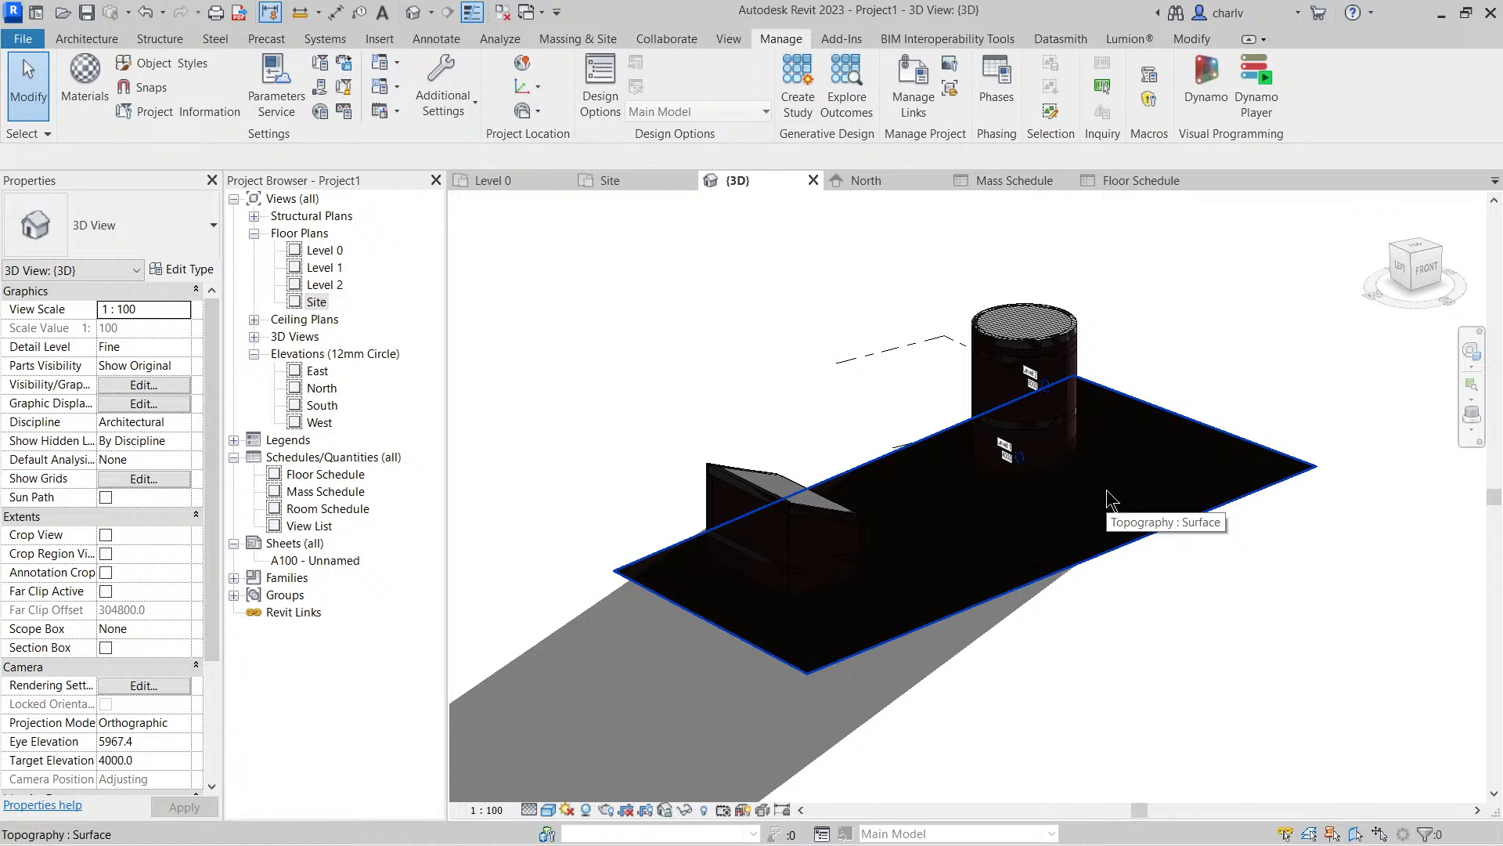
pyautogui.click(586, 809)
# Compare the Shaded display of the masses, return the 3D view to Hidden Line, and view the site from above
pyautogui.click(548, 810)
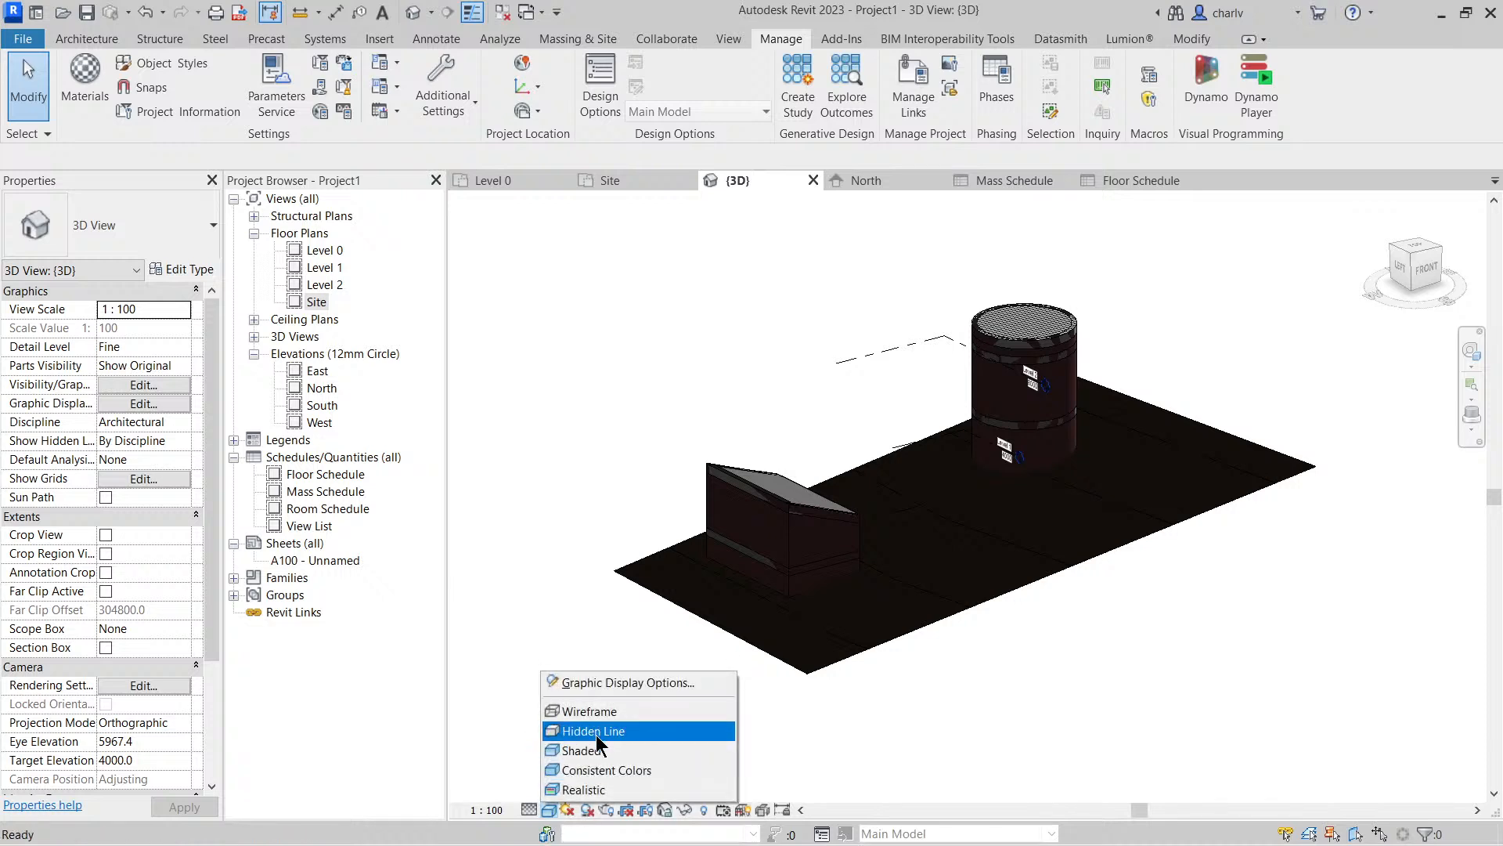
pyautogui.click(615, 751)
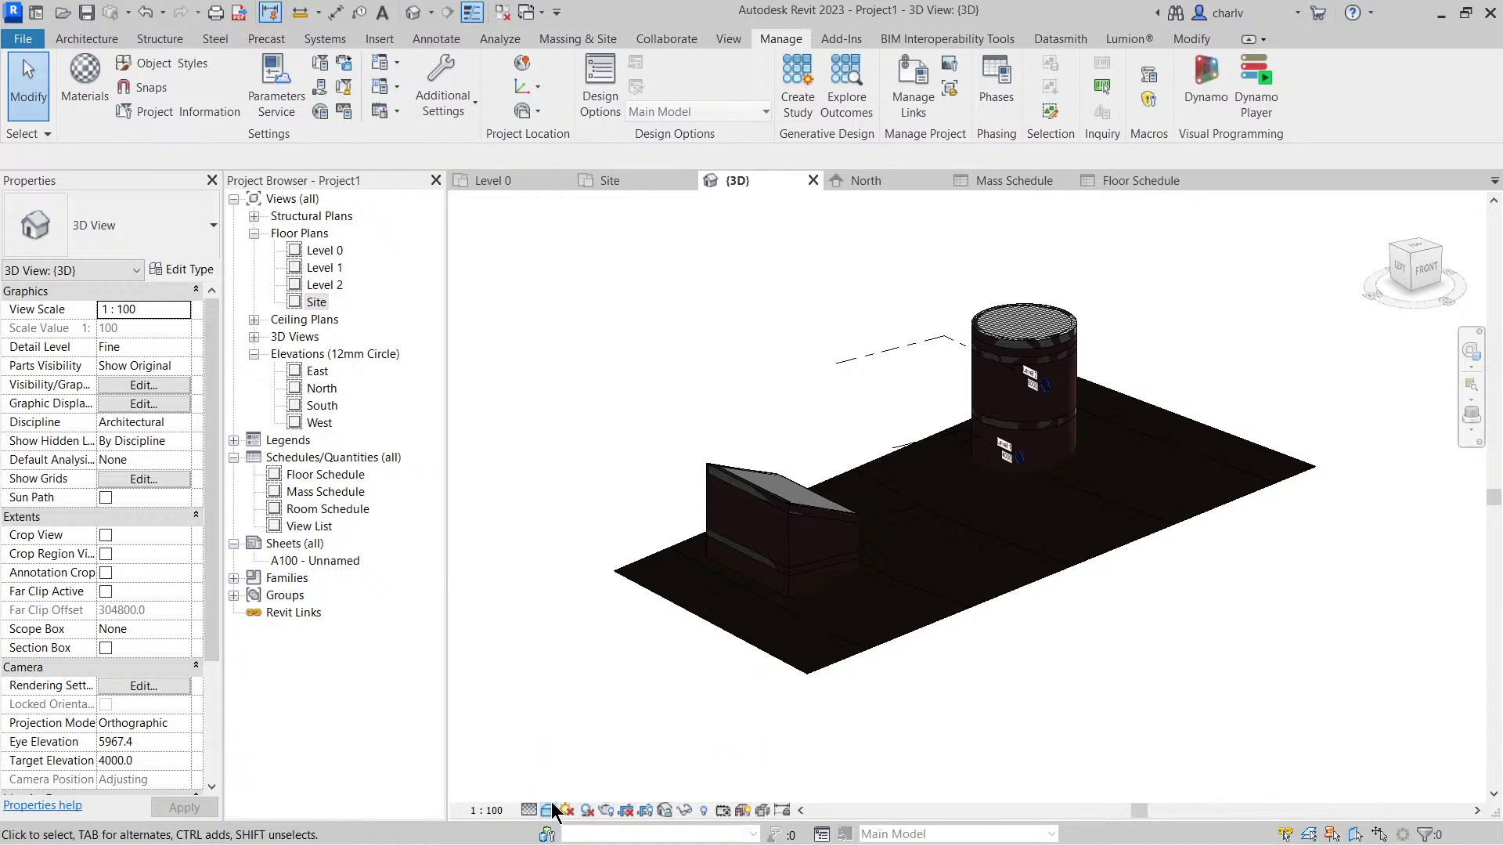
pyautogui.click(548, 810)
pyautogui.click(566, 752)
pyautogui.click(548, 810)
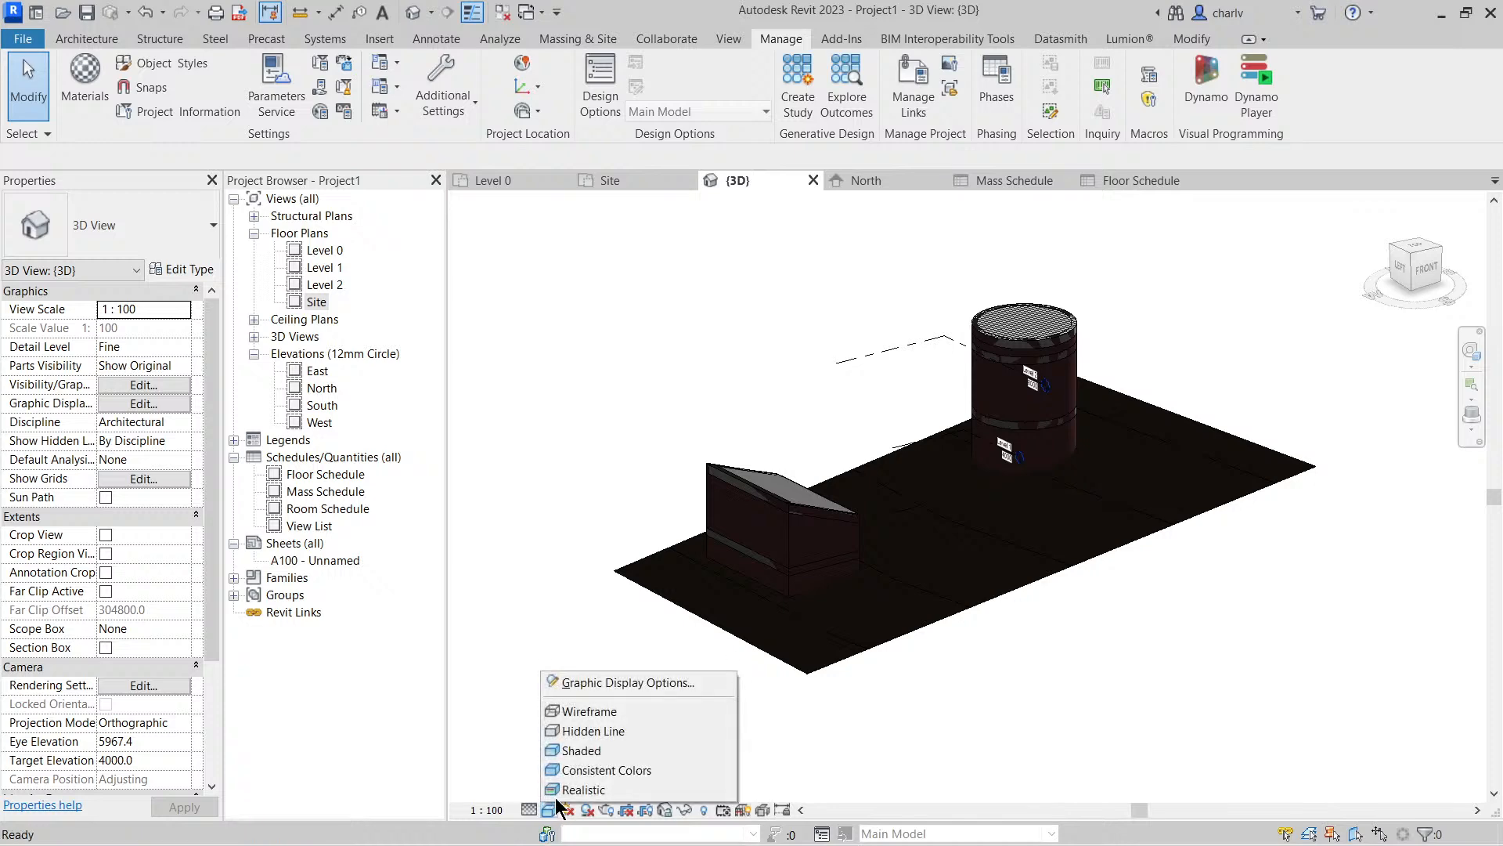
pyautogui.click(579, 736)
pyautogui.keyDown('shift'); pyautogui.moveTo(963, 721); pyautogui.dragTo(1008, 782, button='middle'); pyautogui.keyUp('shift')
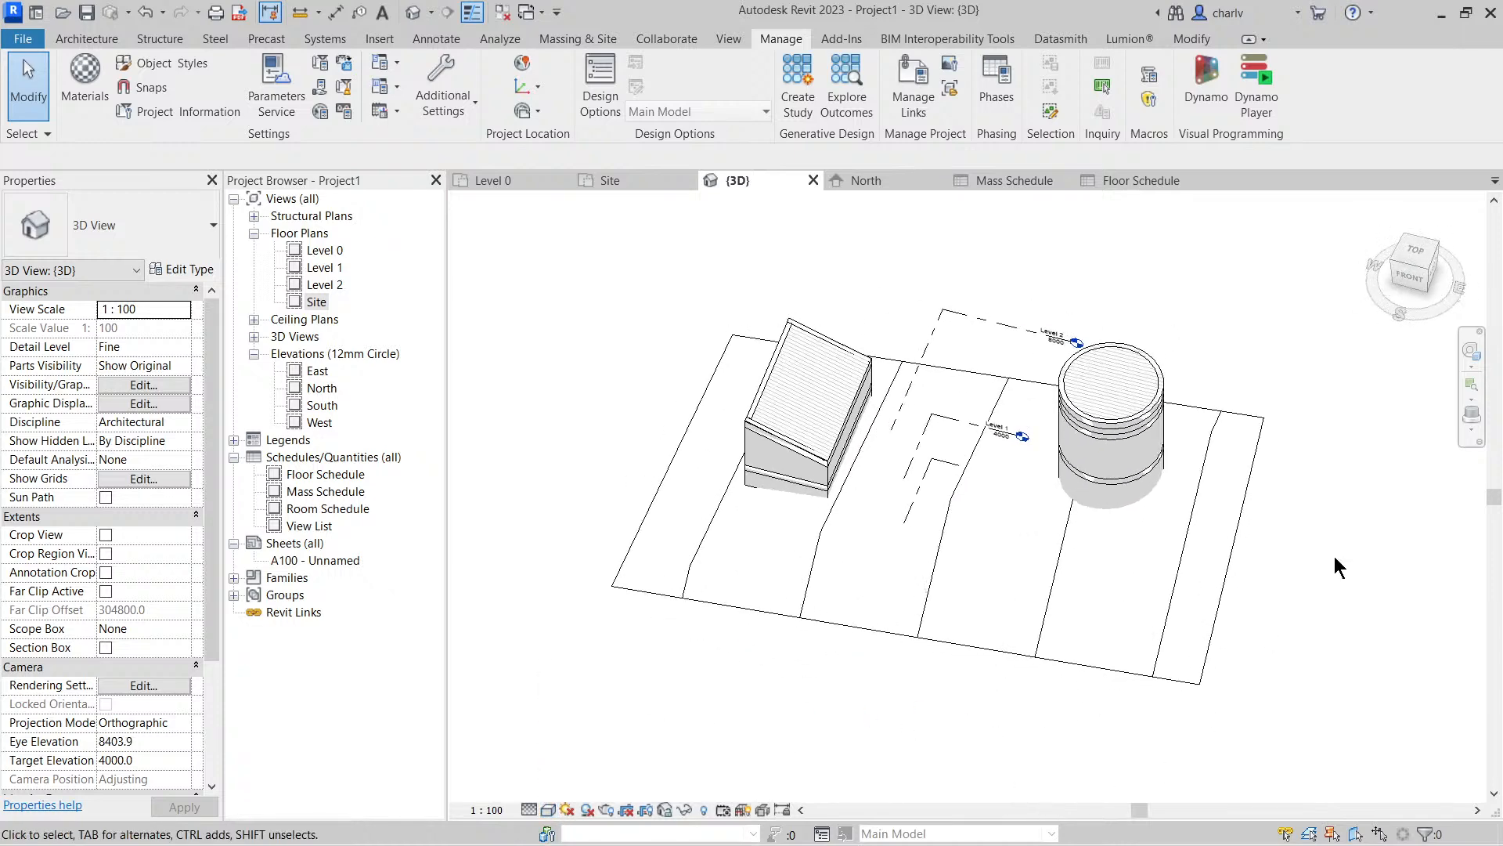
# Switch to the PowerPoint slide show on urban design workflows
pyautogui.hotkey('alt', 'Tab')
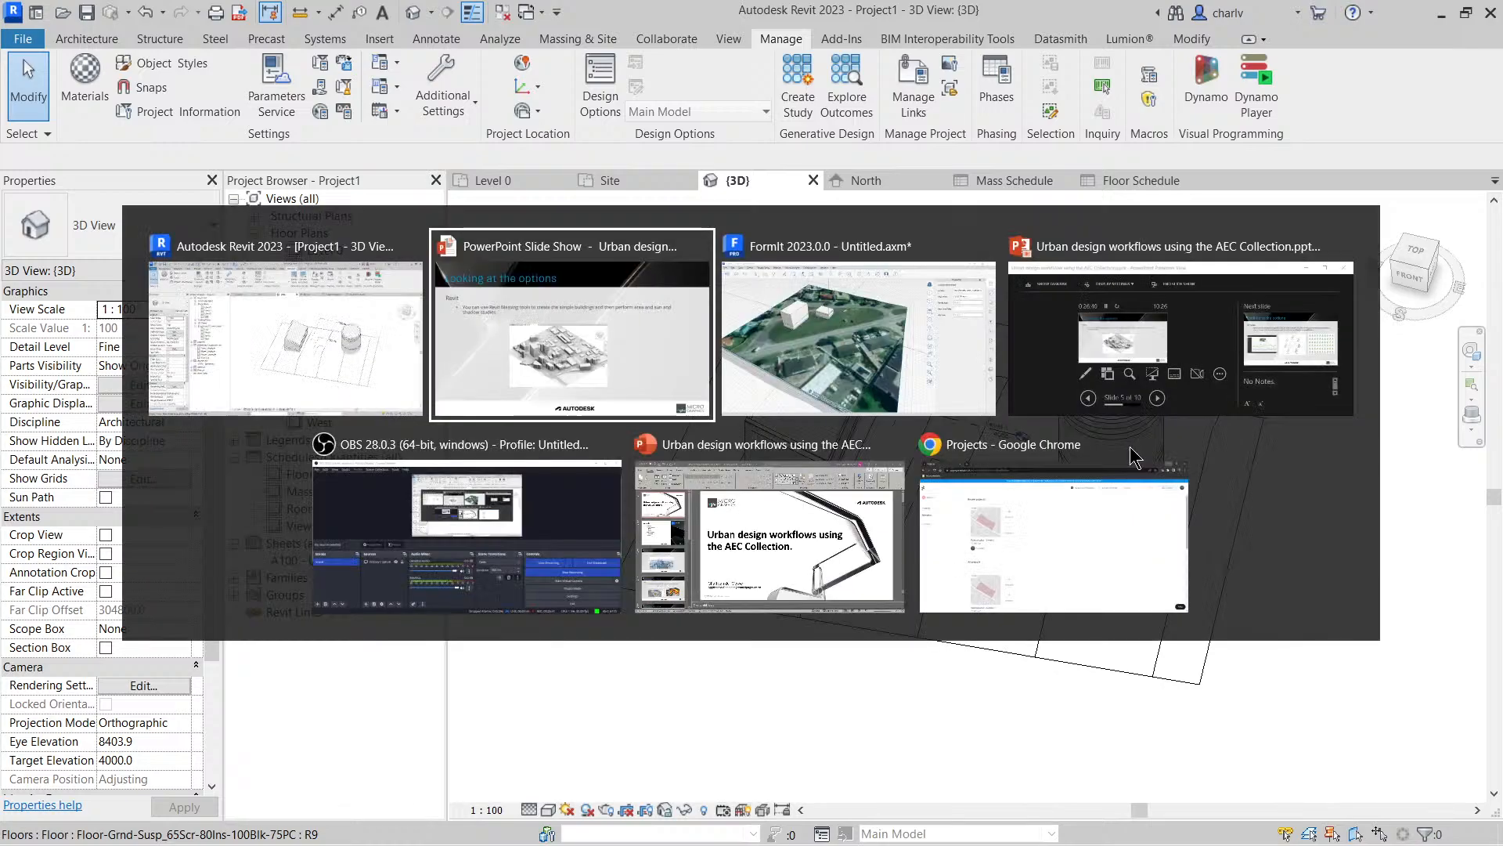
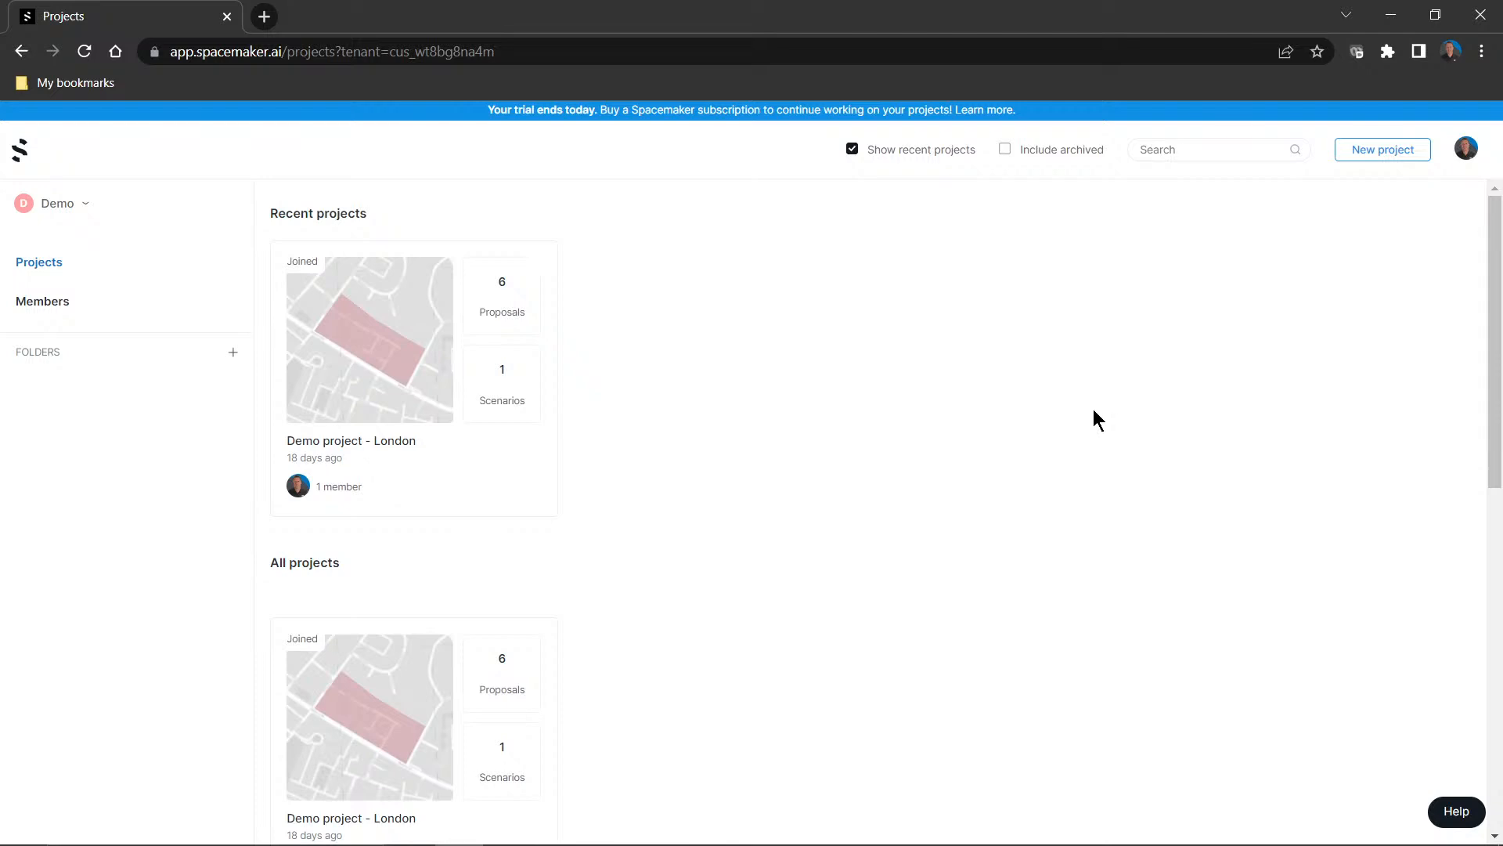
# Open Demo project - London from the Demo workspace, look over its proposals, and dismiss the feedback survey
pyautogui.click(82, 205)
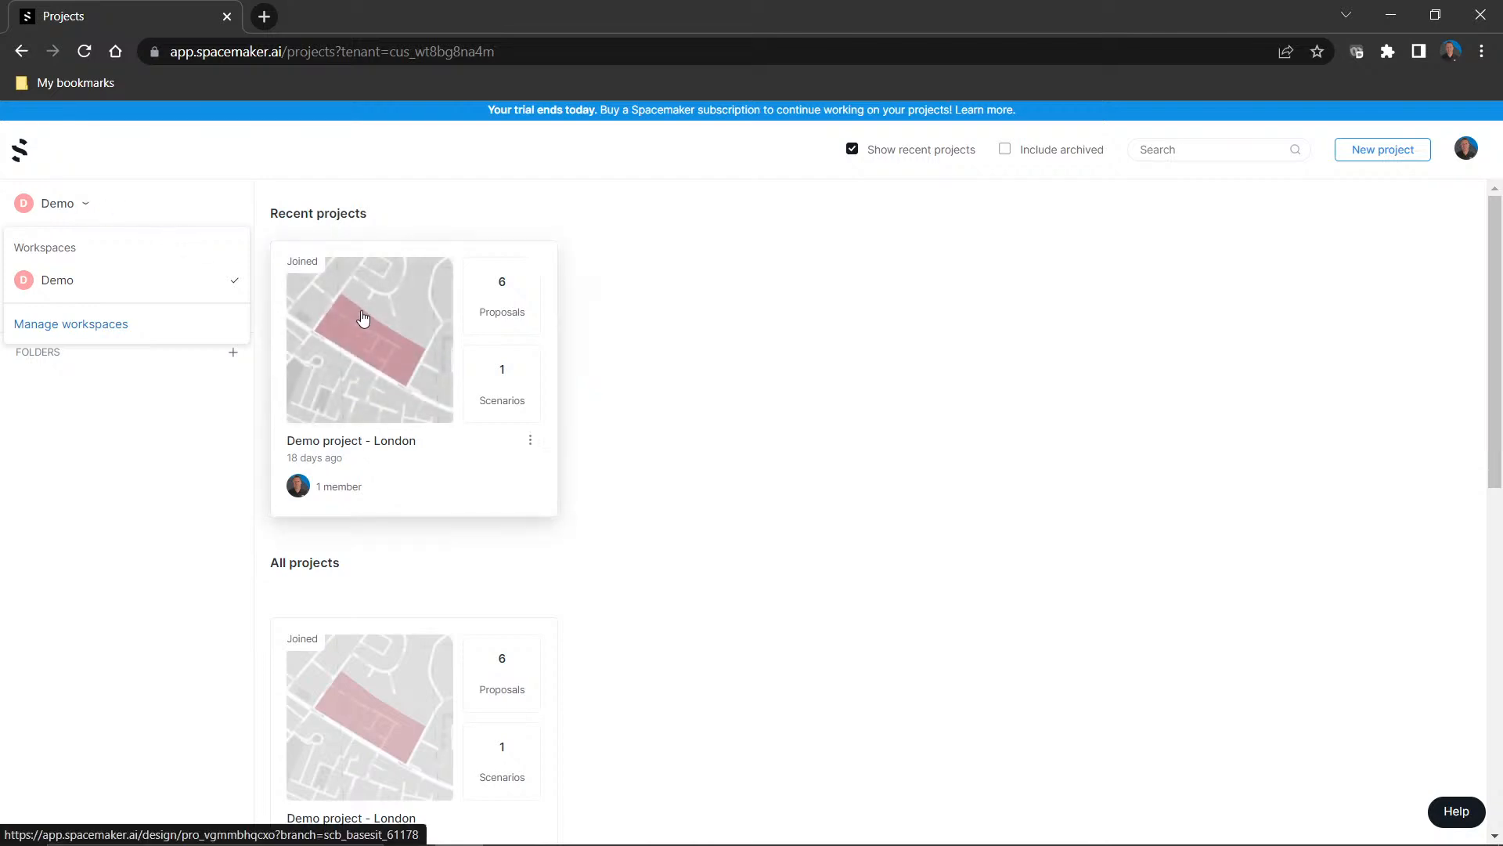
pyautogui.click(375, 350)
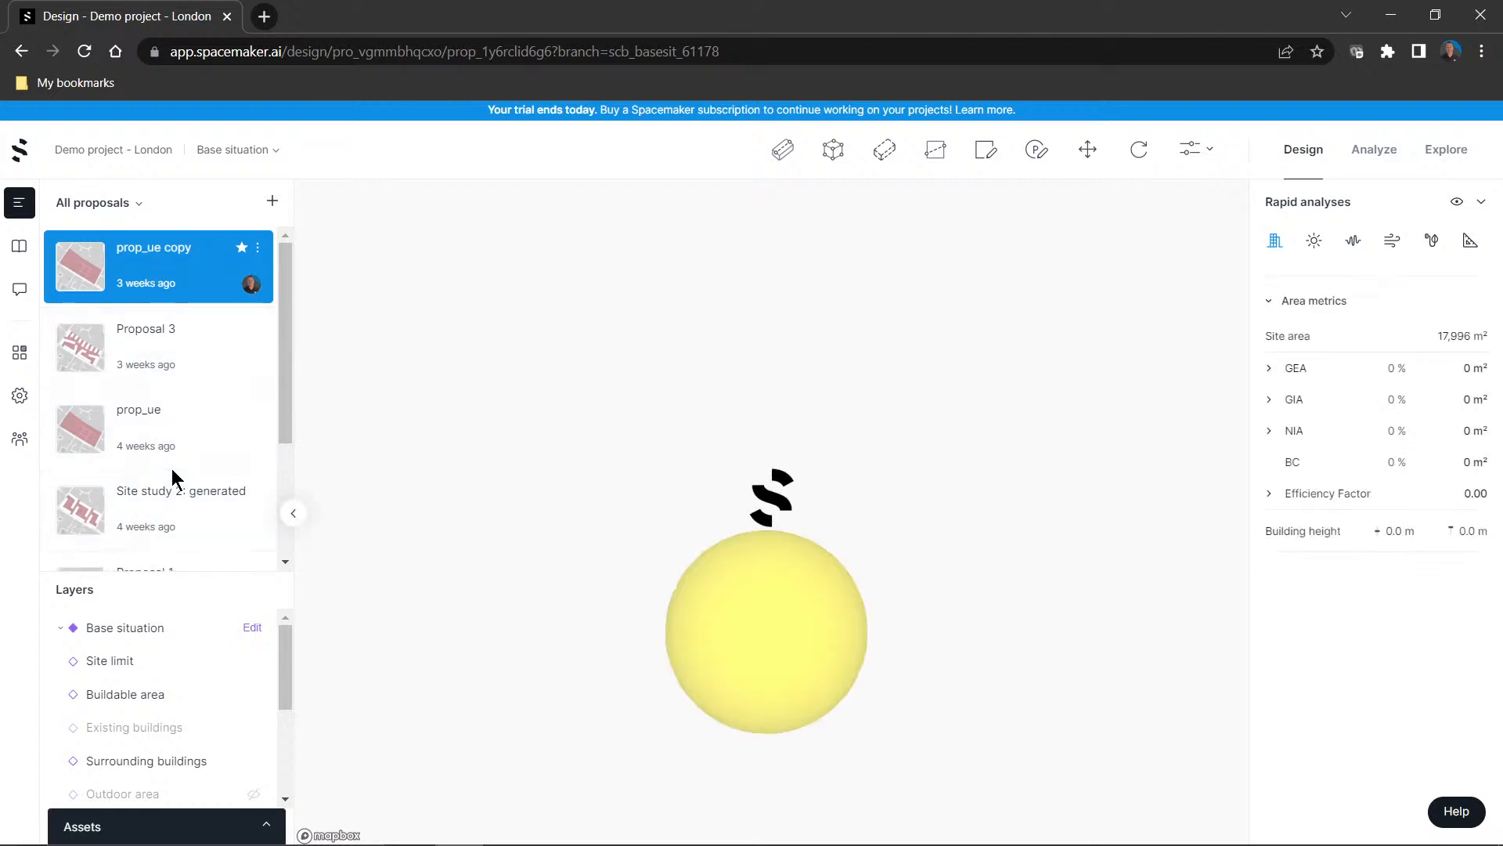
pyautogui.scroll(-3, 172, 468)
pyautogui.scroll(3, 171, 468)
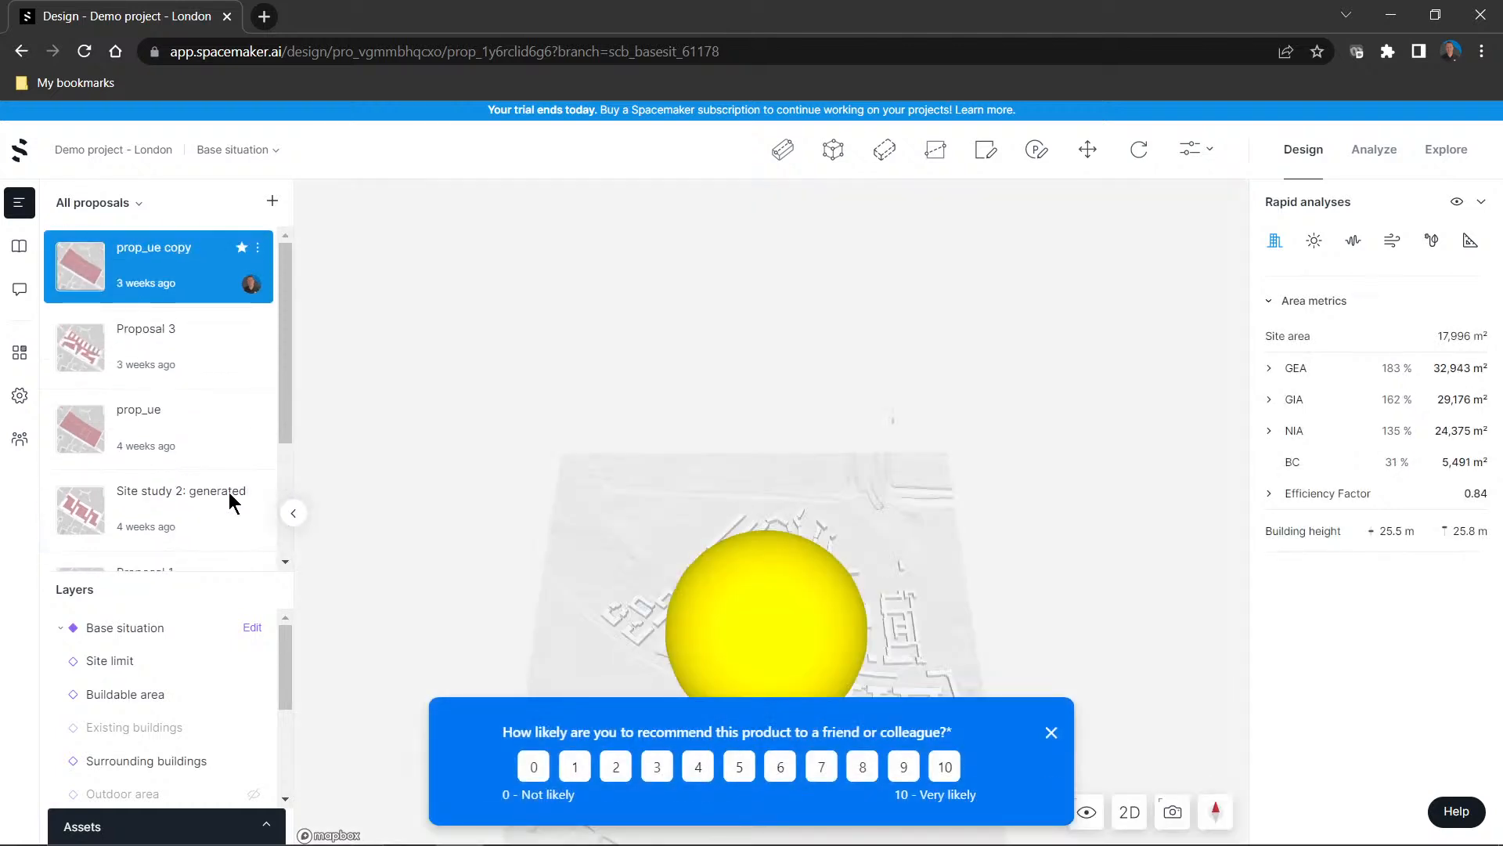
pyautogui.click(1051, 732)
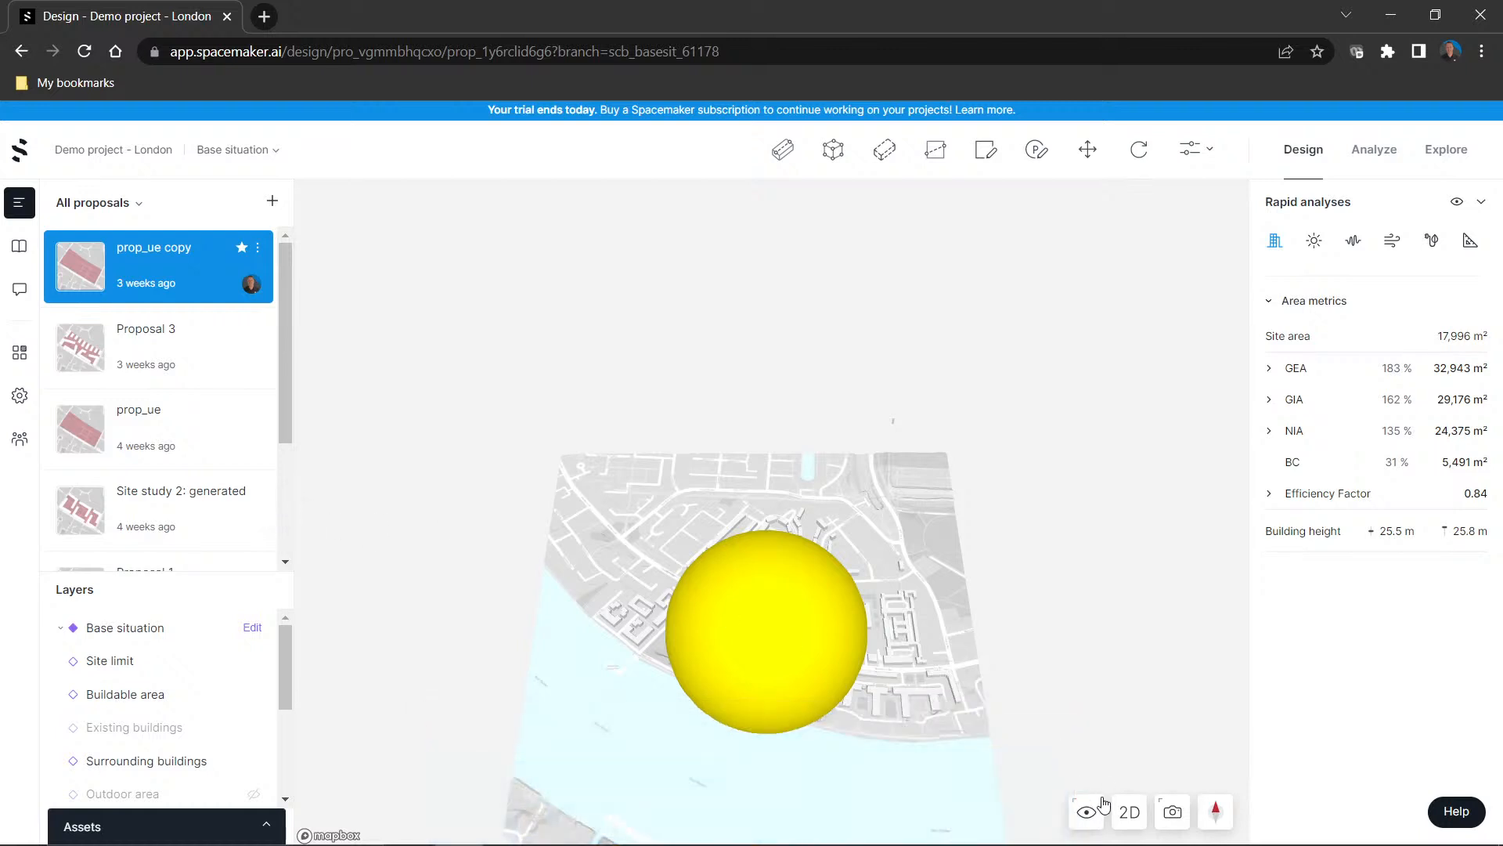
# View Proposal 3 on the site, browse the other proposals, and return to the prop_ue copy proposal
pyautogui.click(185, 359)
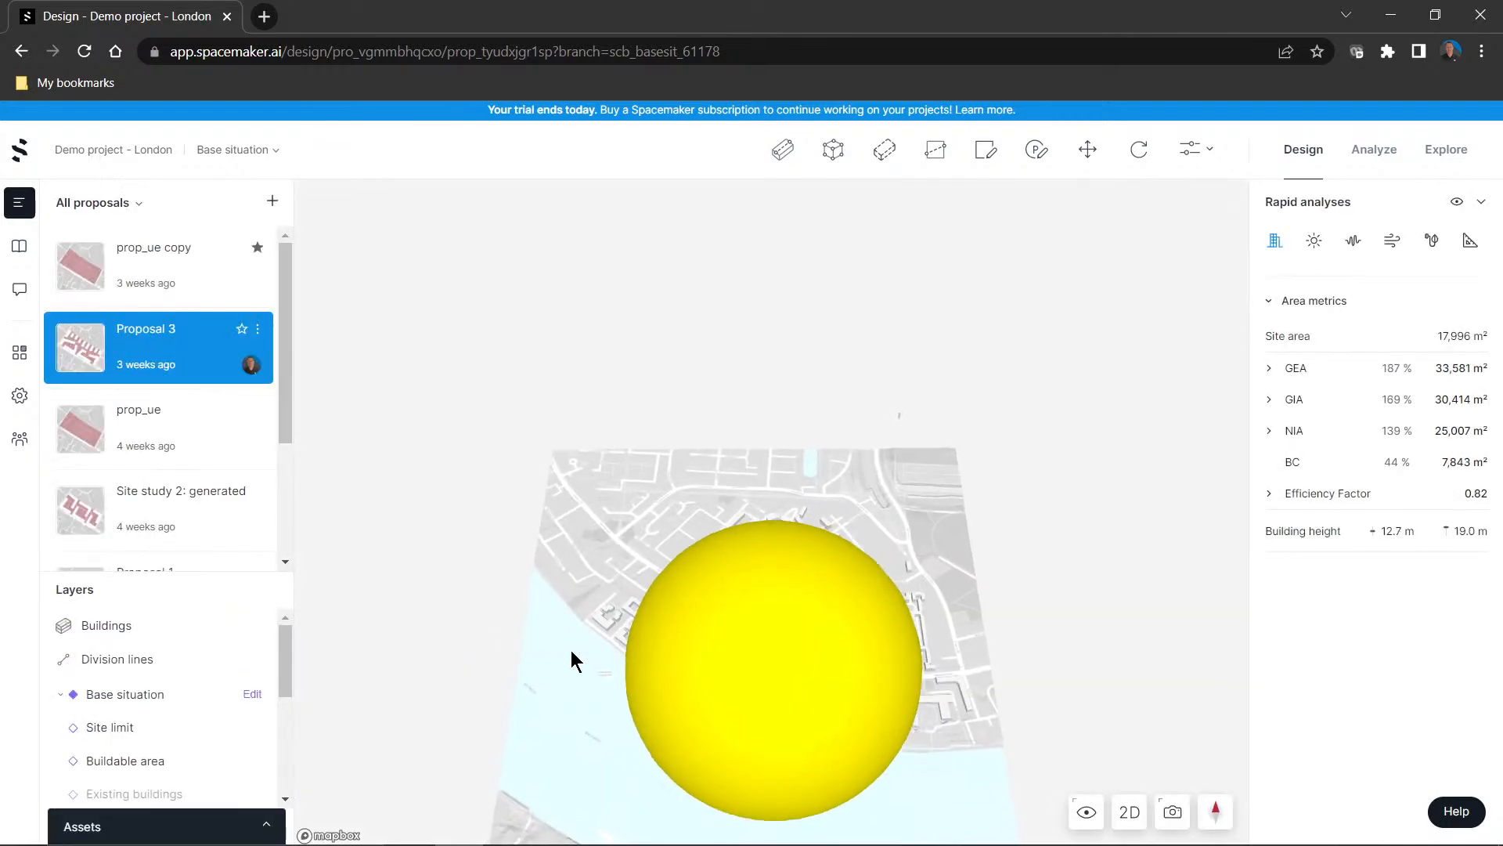
pyautogui.scroll(6, 571, 650)
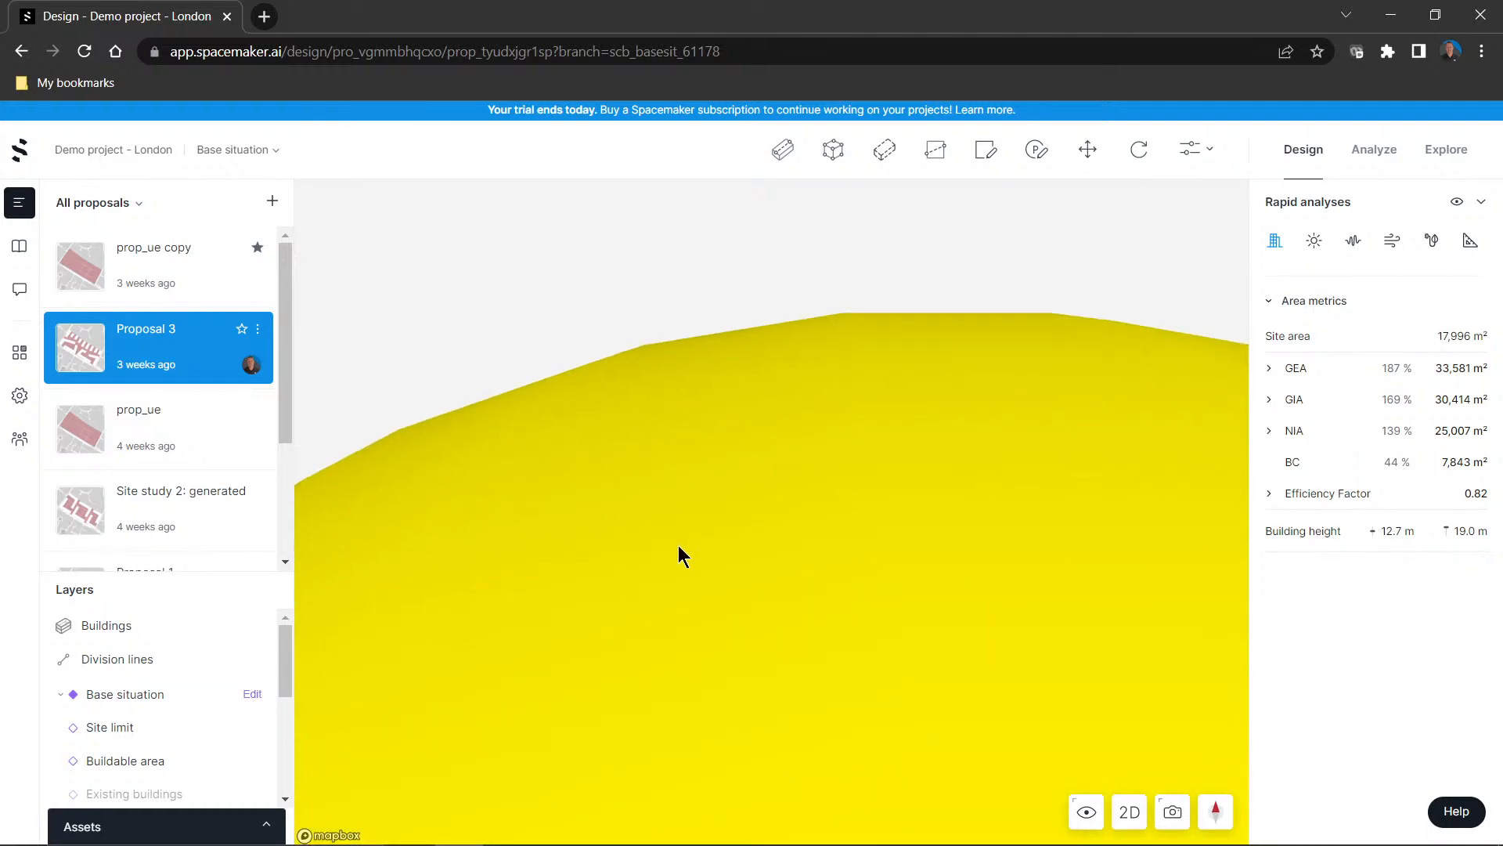
pyautogui.scroll(-5, 678, 556)
pyautogui.scroll(-3, 181, 302)
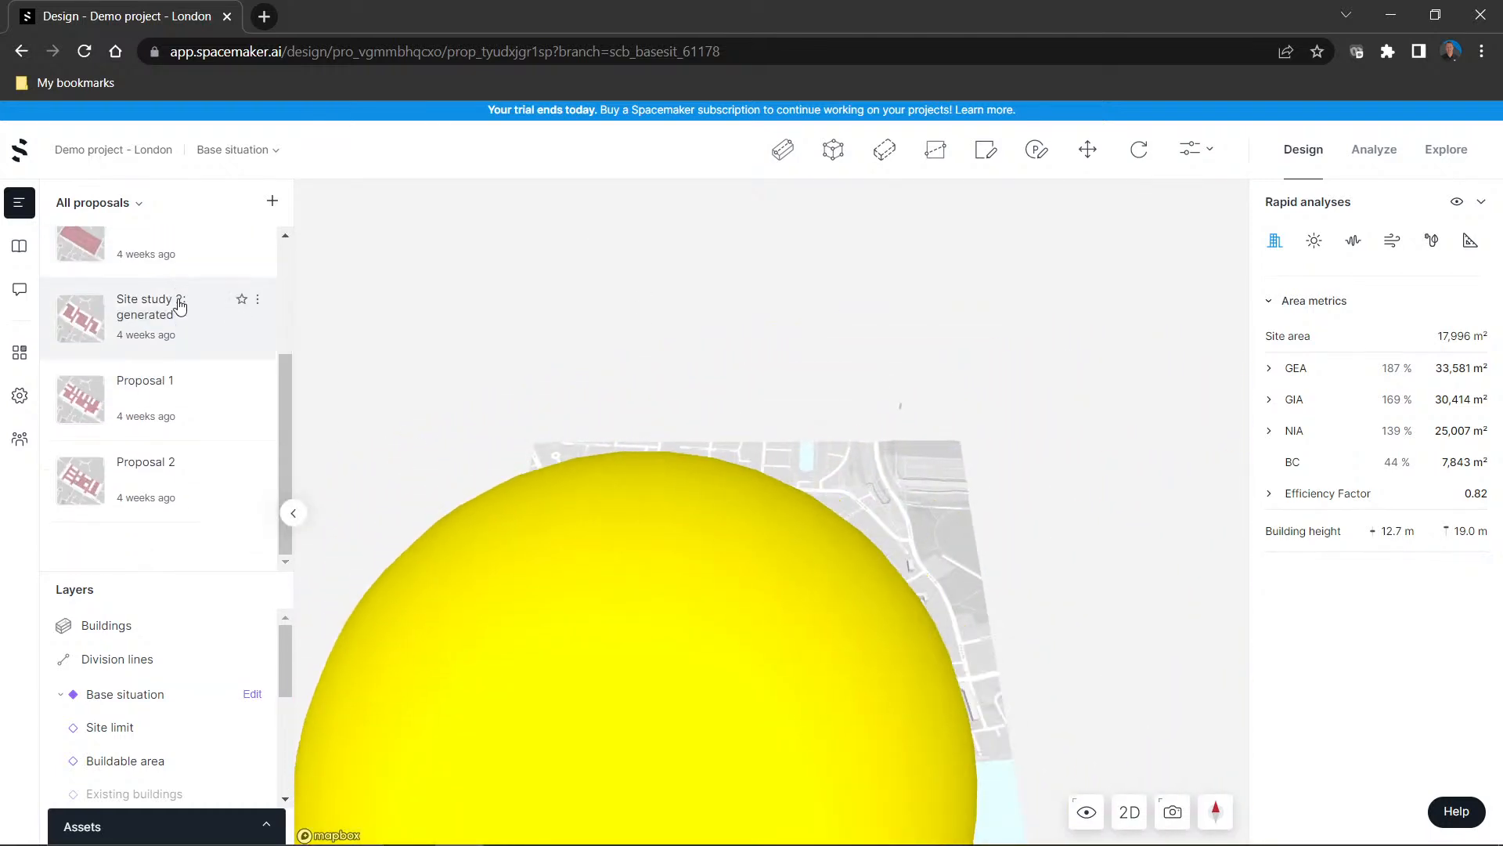
pyautogui.scroll(3, 180, 306)
pyautogui.click(175, 283)
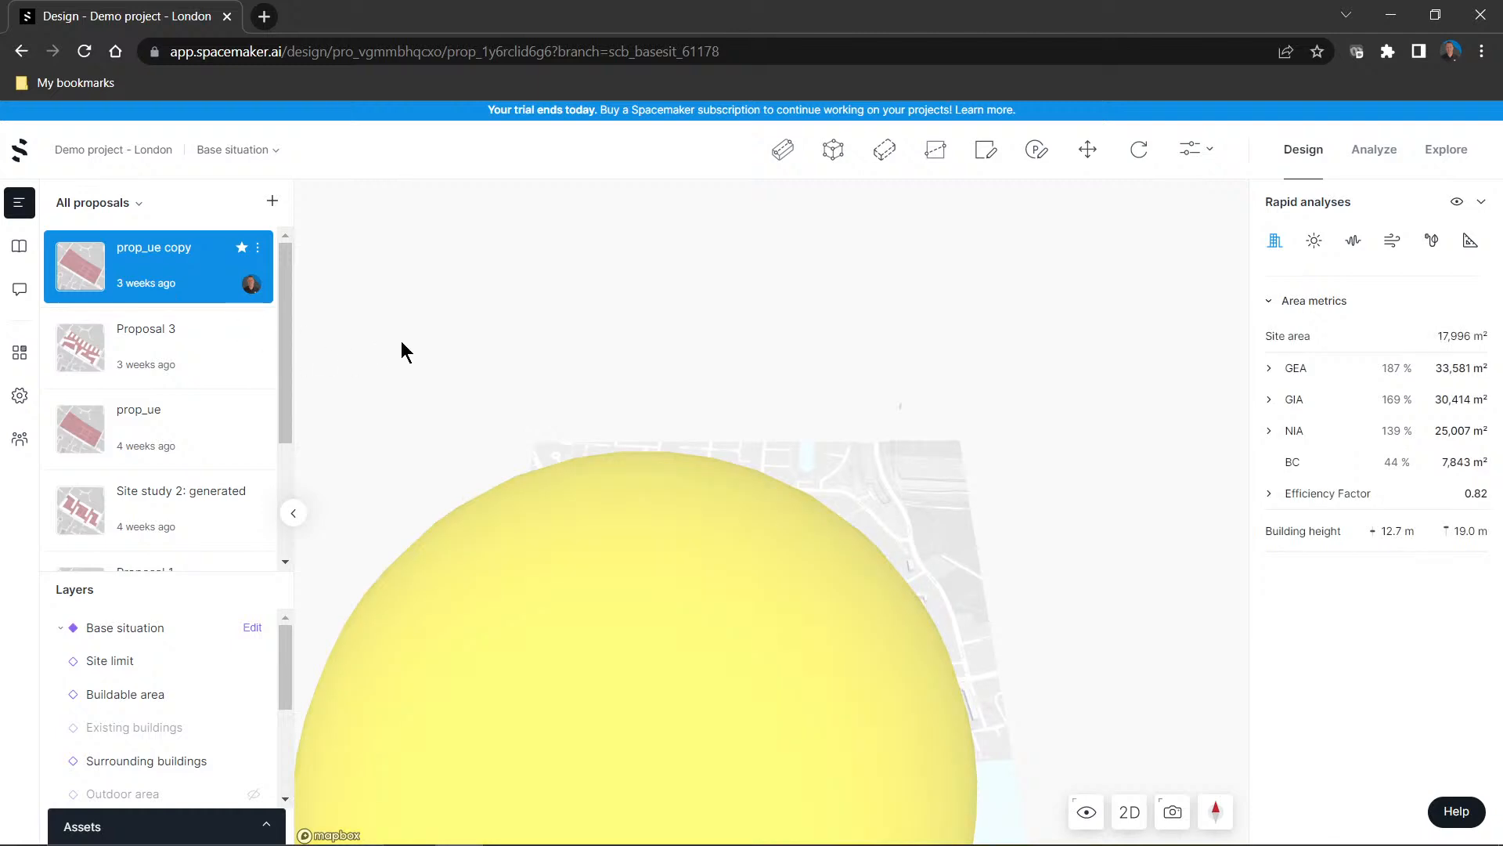
# Examine the prop_ue copy site in 2D, check the shadow display options, and return to a 3D view of the buildings
pyautogui.moveTo(870, 476)
pyautogui.mouseDown()
pyautogui.moveTo(796, 481)
pyautogui.moveTo(735, 440)
pyautogui.moveTo(854, 481)
pyautogui.mouseUp()
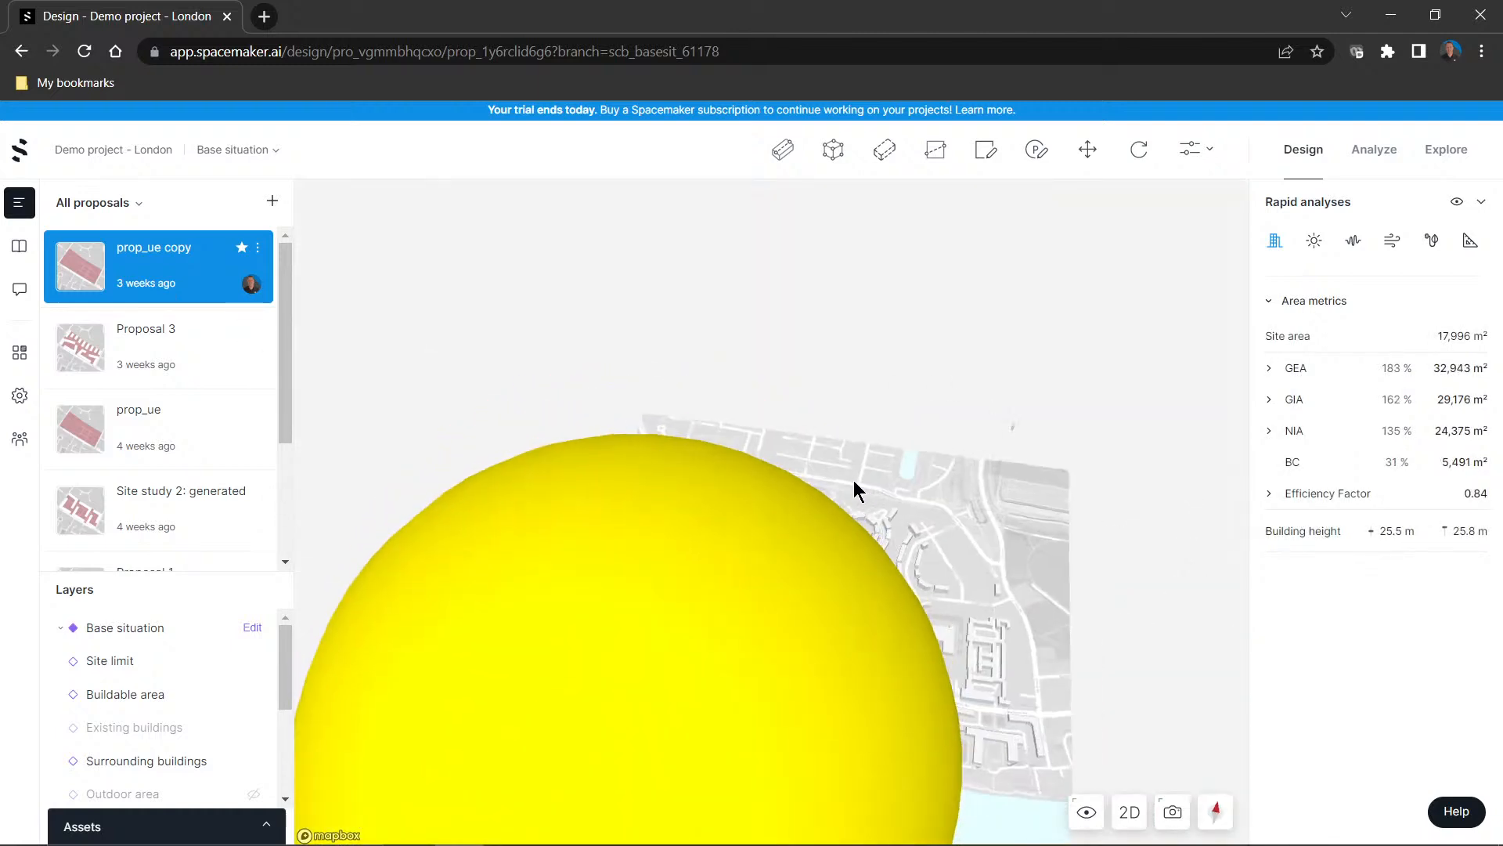
pyautogui.click(1130, 813)
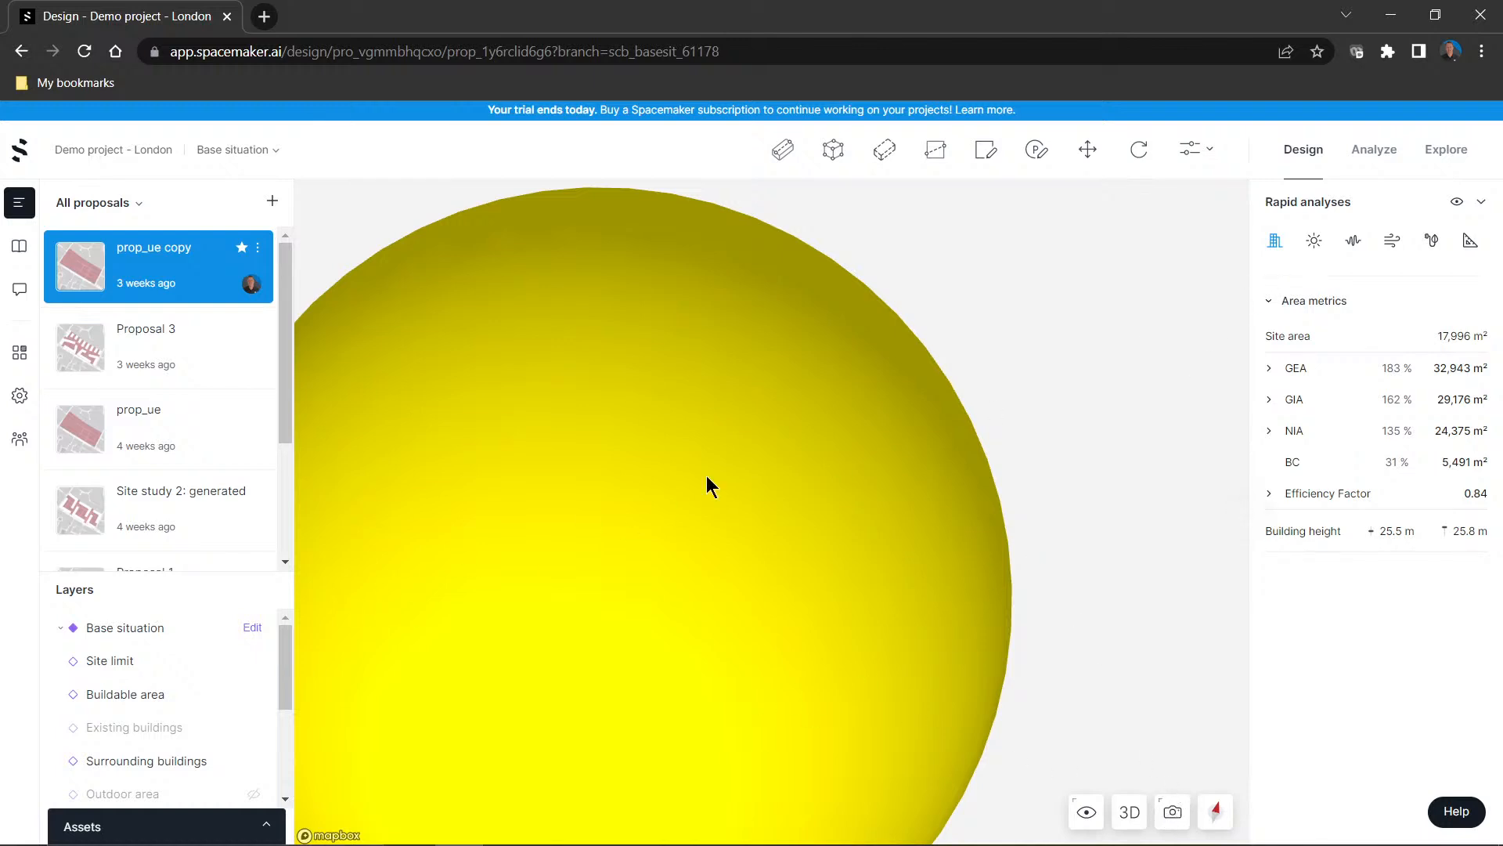
pyautogui.scroll(2, 1041, 344)
pyautogui.scroll(3, 1002, 408)
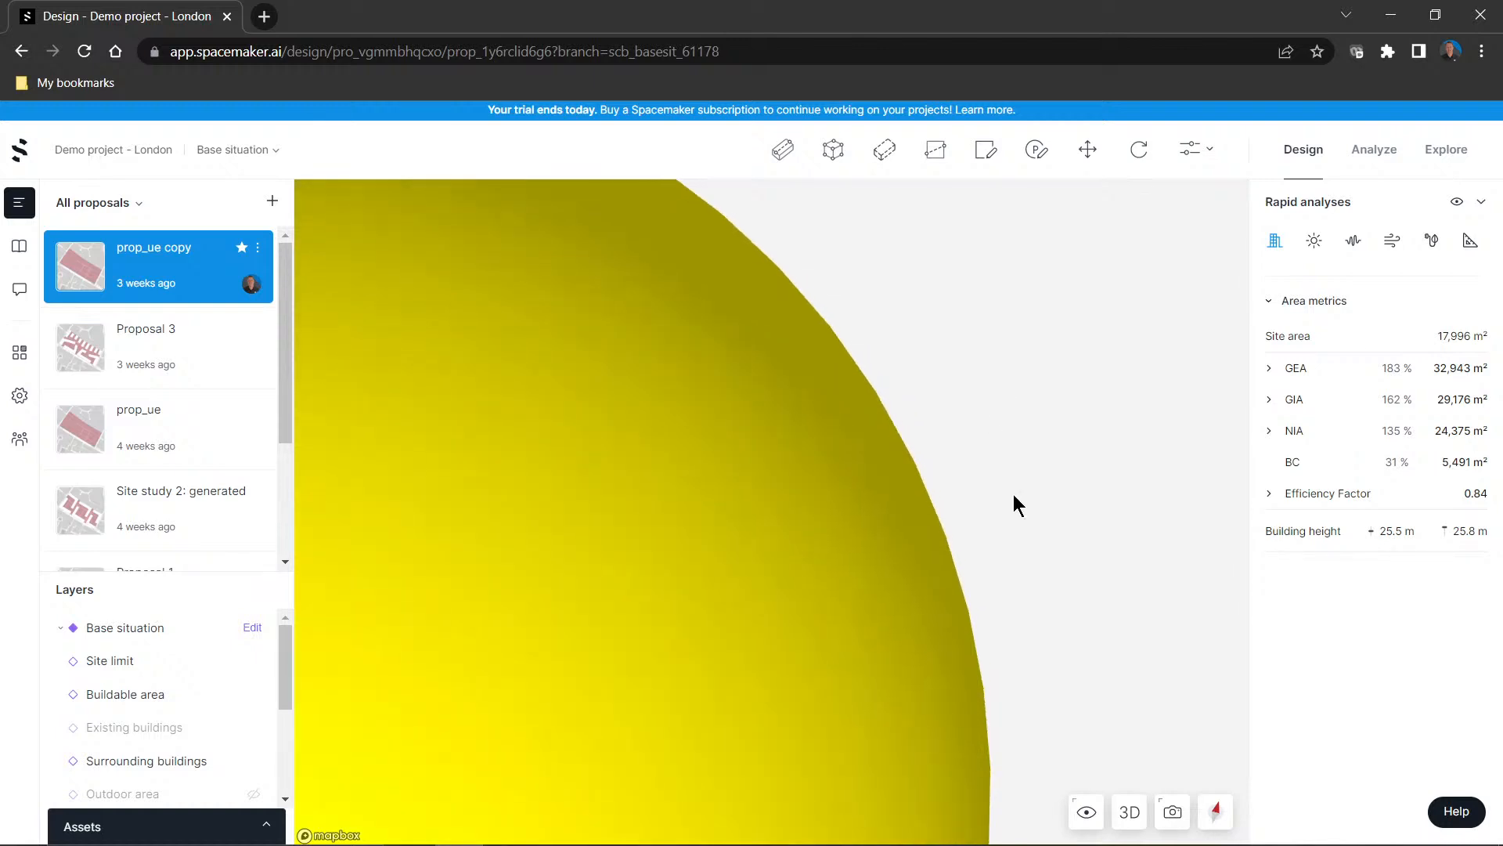
pyautogui.click(1086, 812)
pyautogui.click(950, 765)
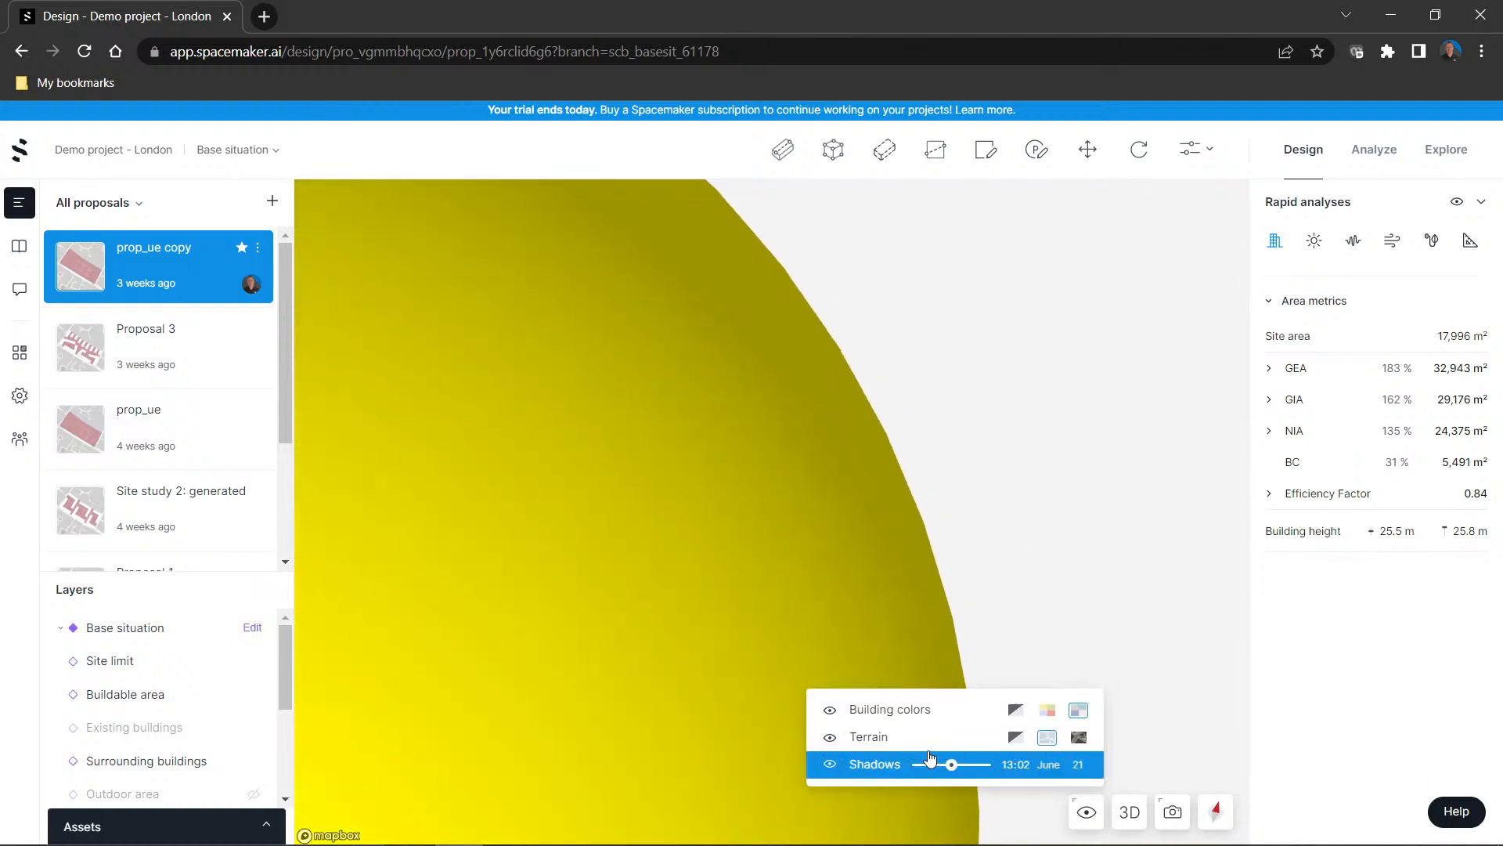
pyautogui.click(1123, 810)
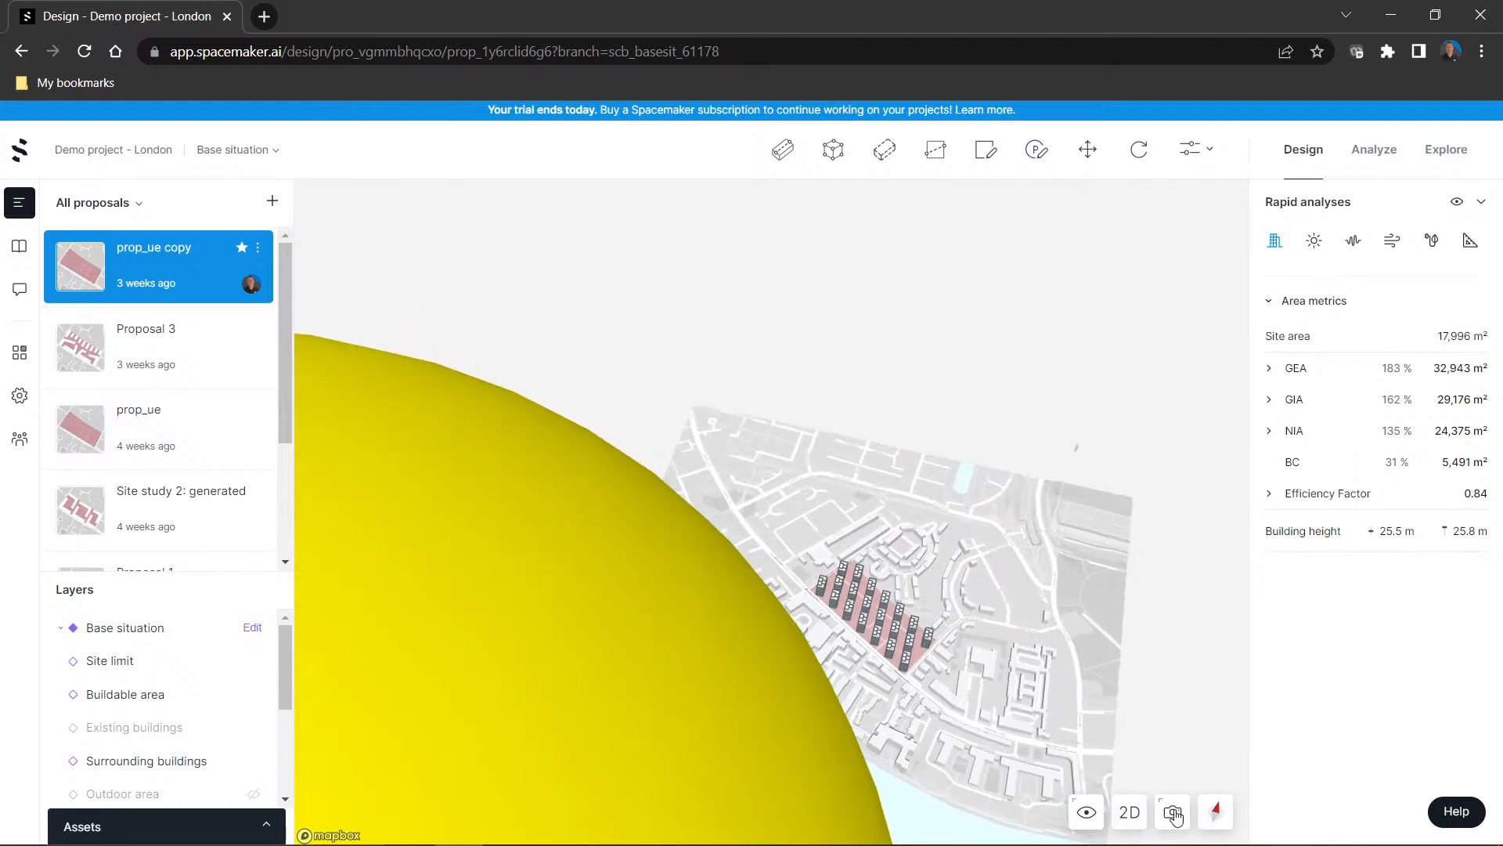
pyautogui.click(1172, 813)
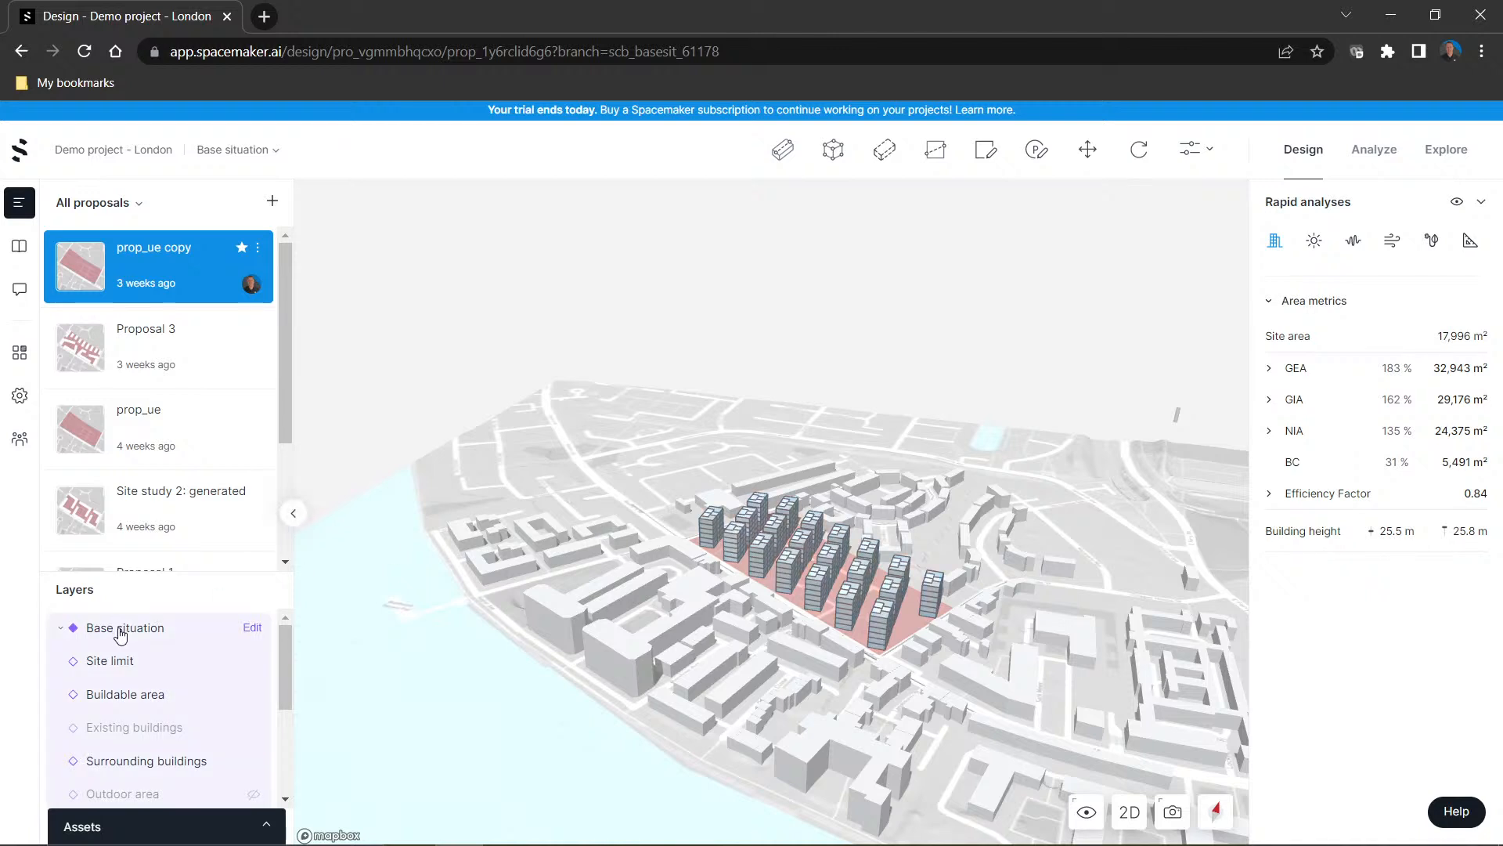
# Look at the base situation's edit mode, return to the proposal, and view the site's buildings up close
pyautogui.click(252, 629)
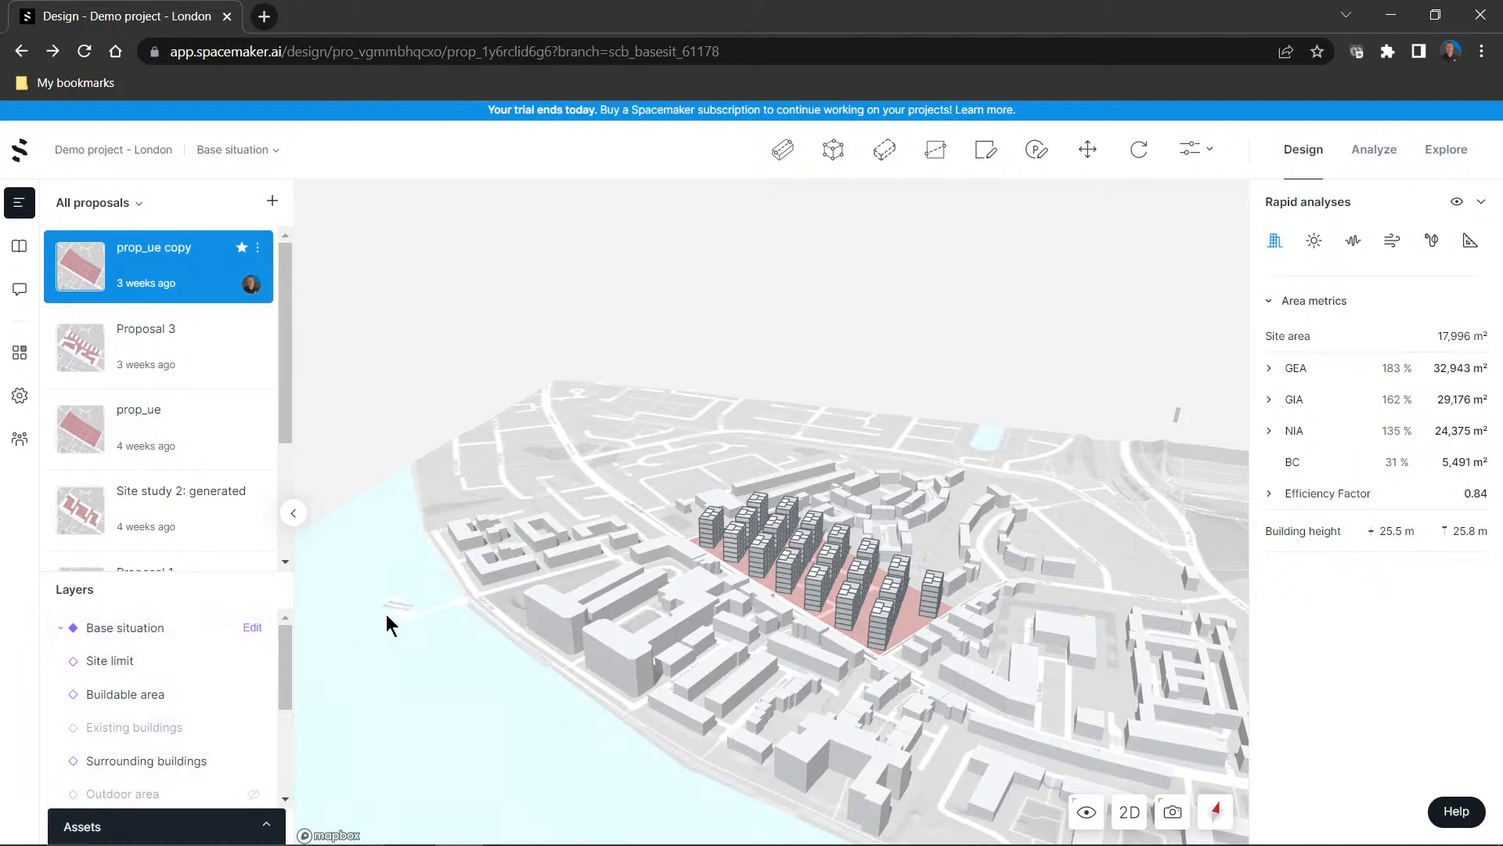
pyautogui.moveTo(657, 619)
pyautogui.mouseDown(button='right')
pyautogui.moveTo(599, 655)
pyautogui.moveTo(566, 616)
pyautogui.moveTo(659, 655)
pyautogui.moveTo(671, 642)
pyautogui.mouseUp(button='right')
pyautogui.scroll(3, 801, 644)
pyautogui.scroll(3, 814, 652)
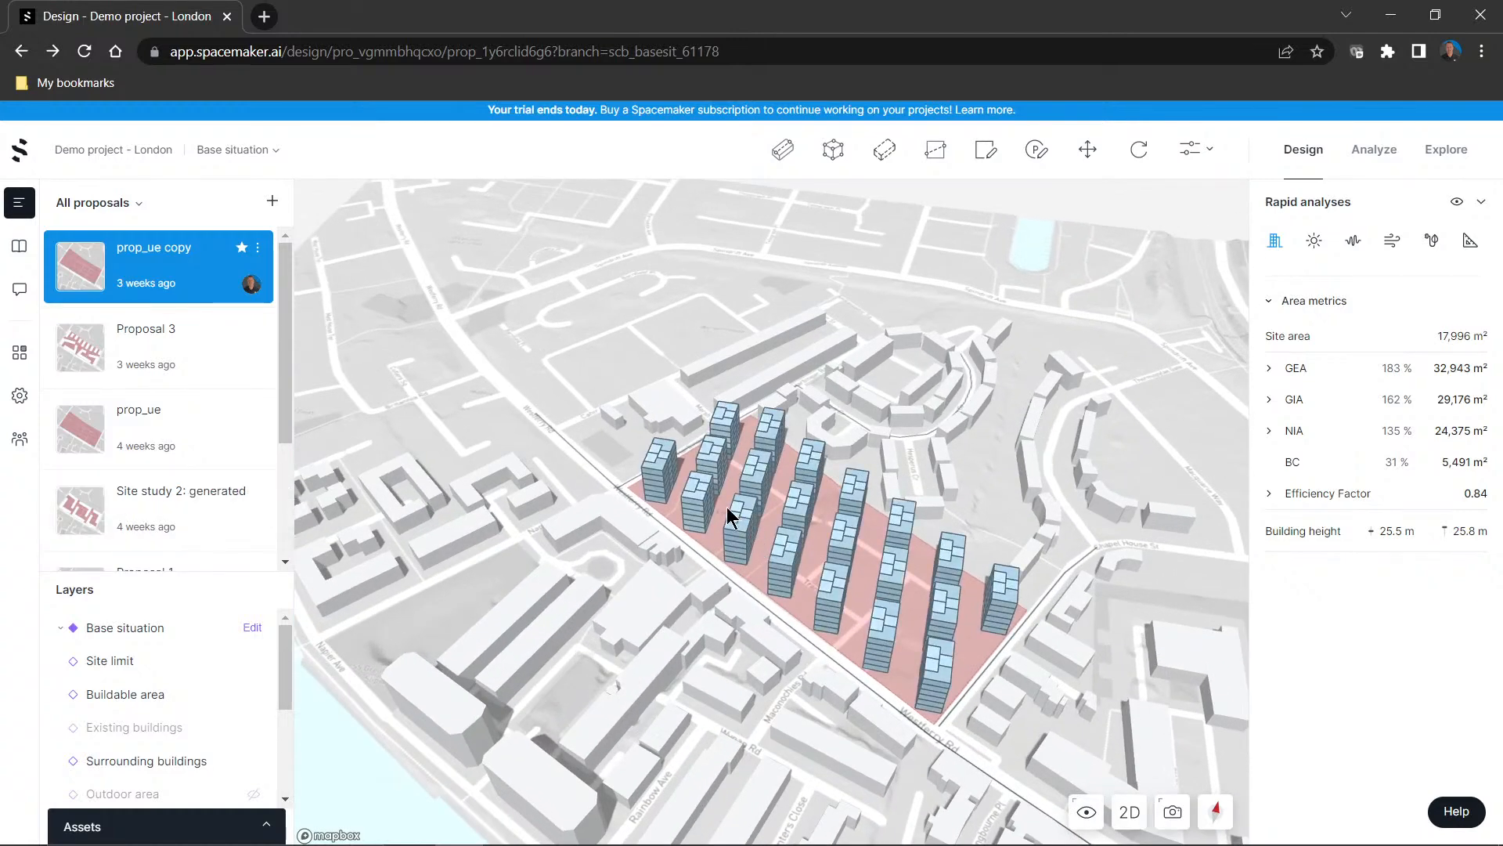
# Select the auto buildings on the site, preview a perimeter block, and switch to parallel rows with 13 floors at 2.8 m floor height
pyautogui.click(750, 584)
pyautogui.moveTo(750, 576); pyautogui.dragTo(788, 585, button='right')
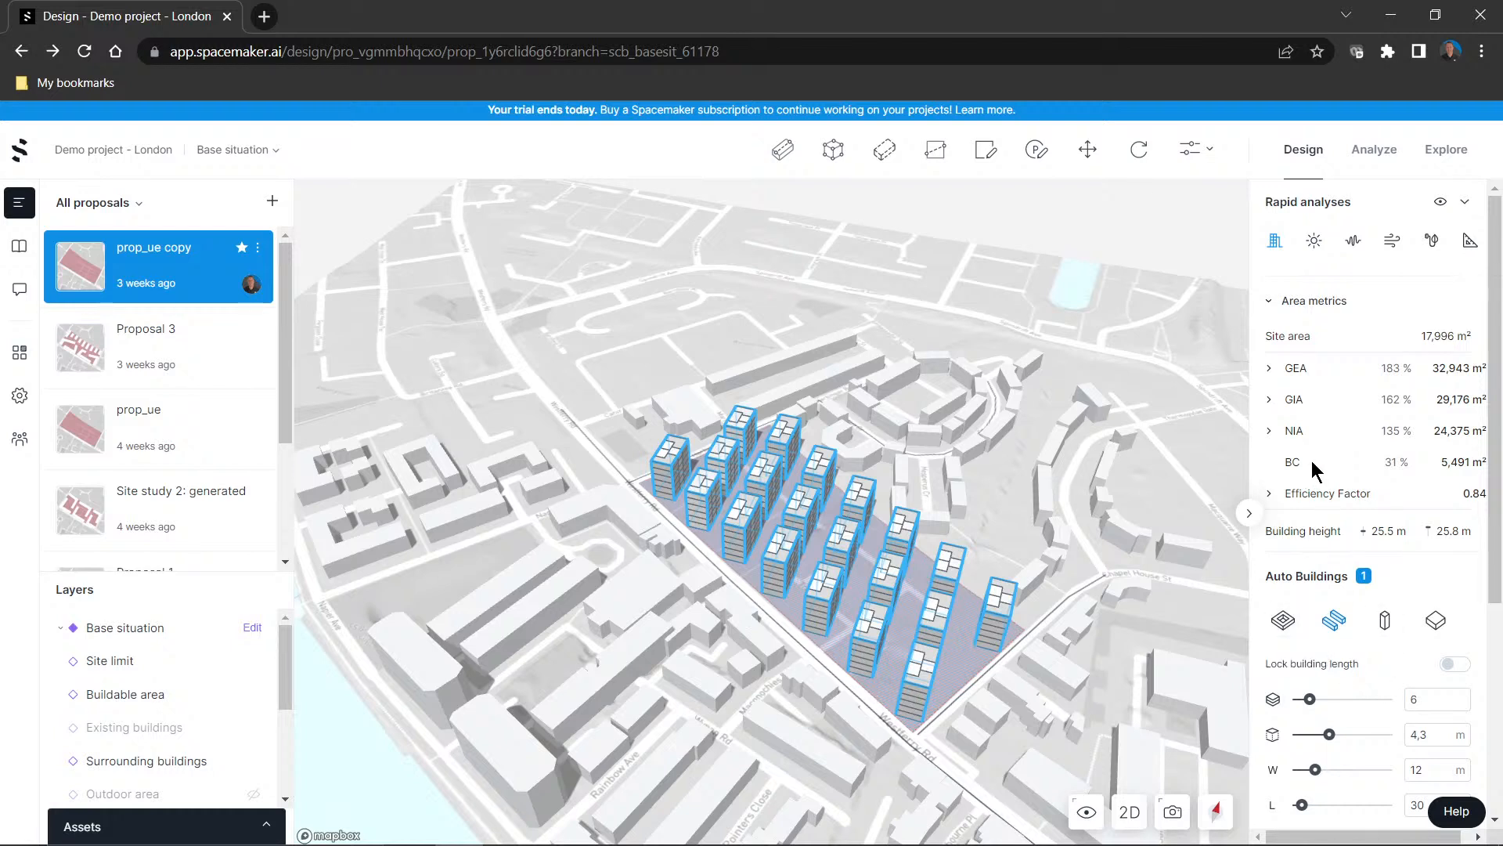
pyautogui.click(1289, 628)
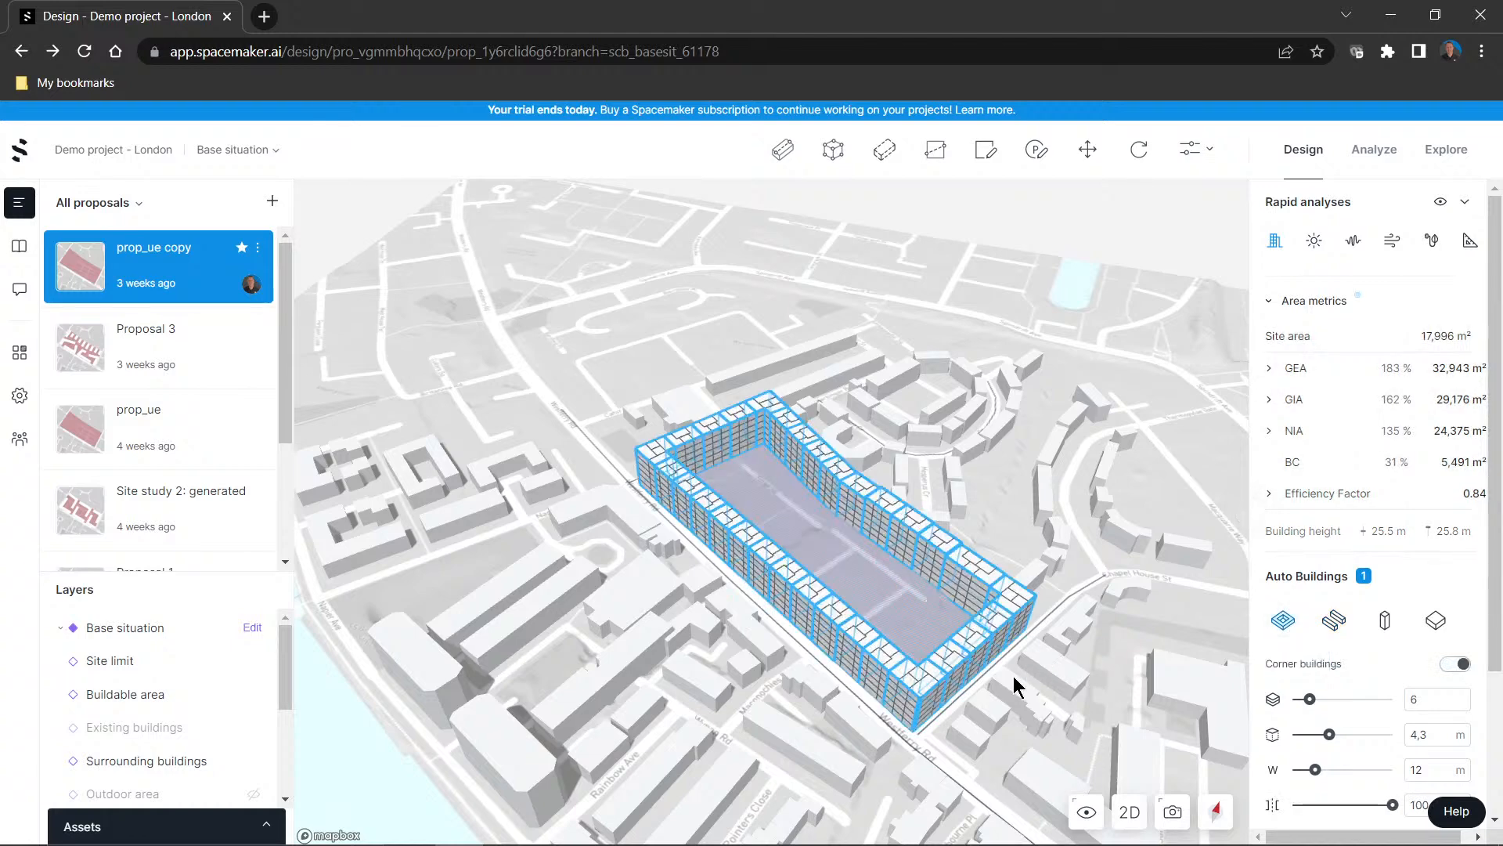
pyautogui.moveTo(1011, 701); pyautogui.dragTo(1040, 668, button='right')
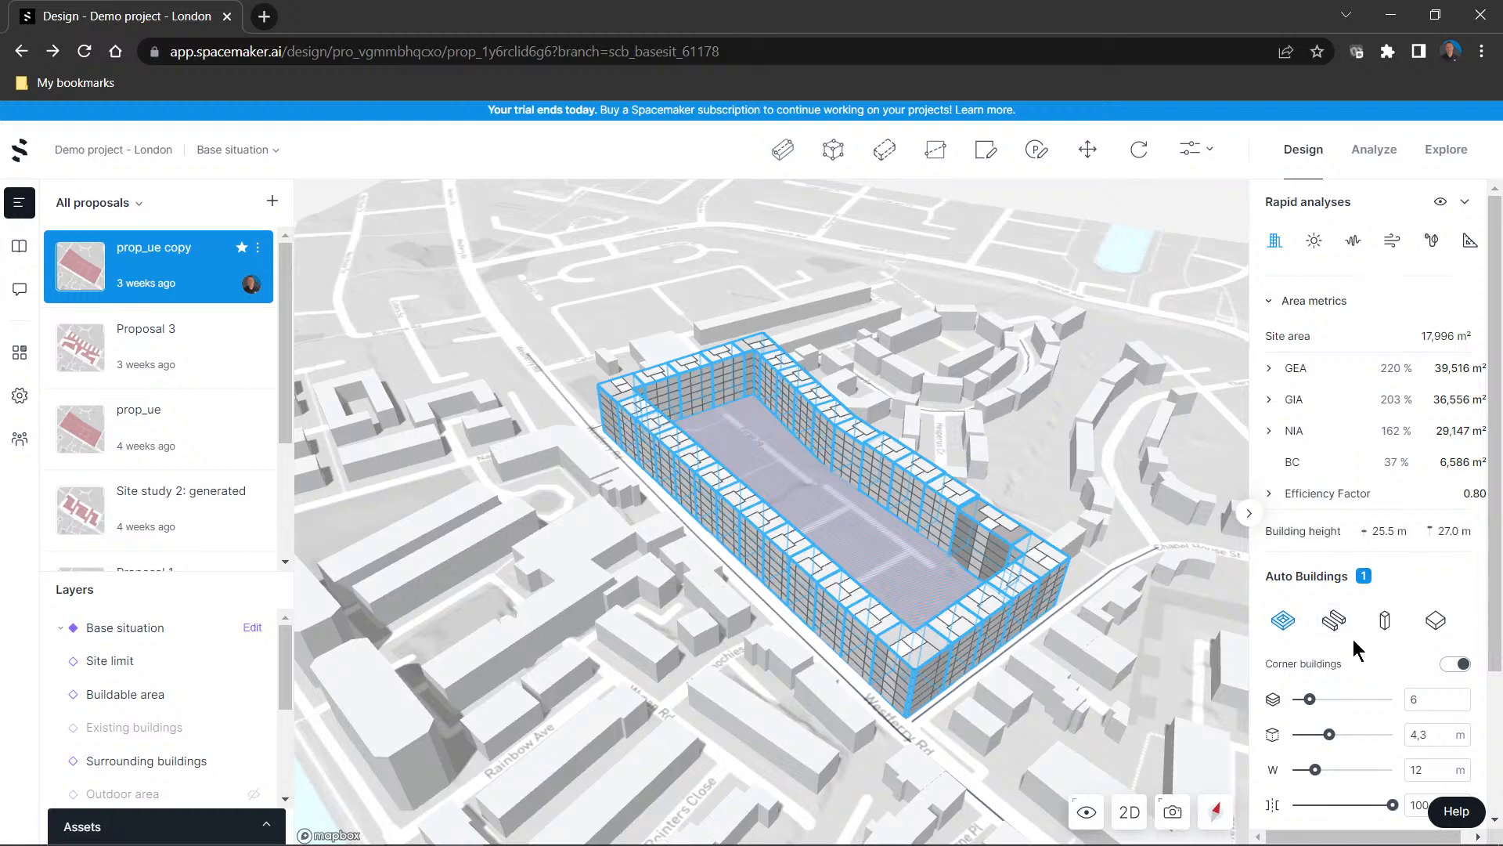
pyautogui.moveTo(1303, 698); pyautogui.dragTo(1313, 734)
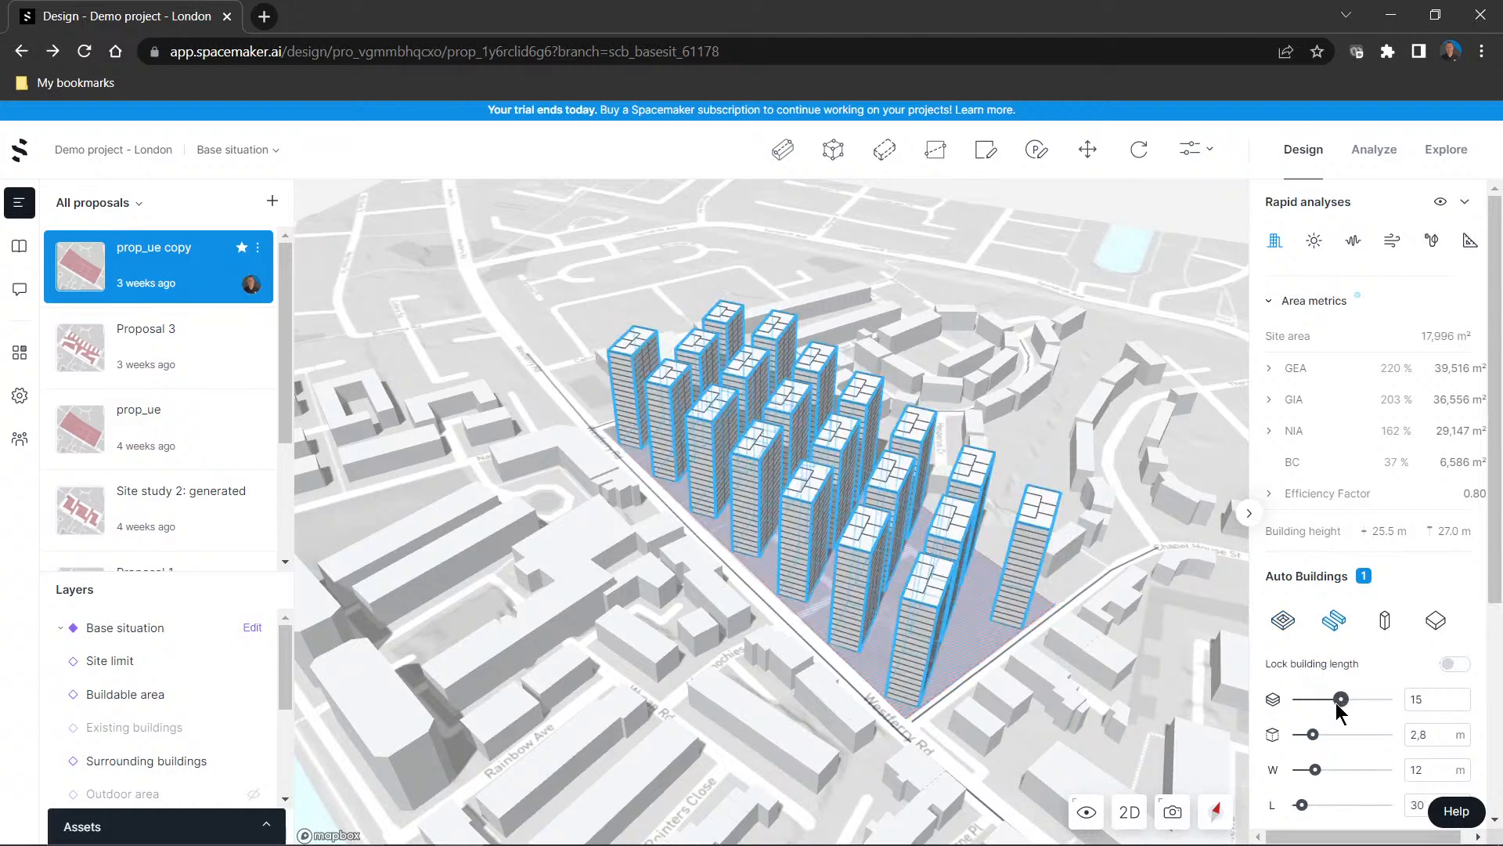
pyautogui.moveTo(1336, 703); pyautogui.dragTo(1330, 703)
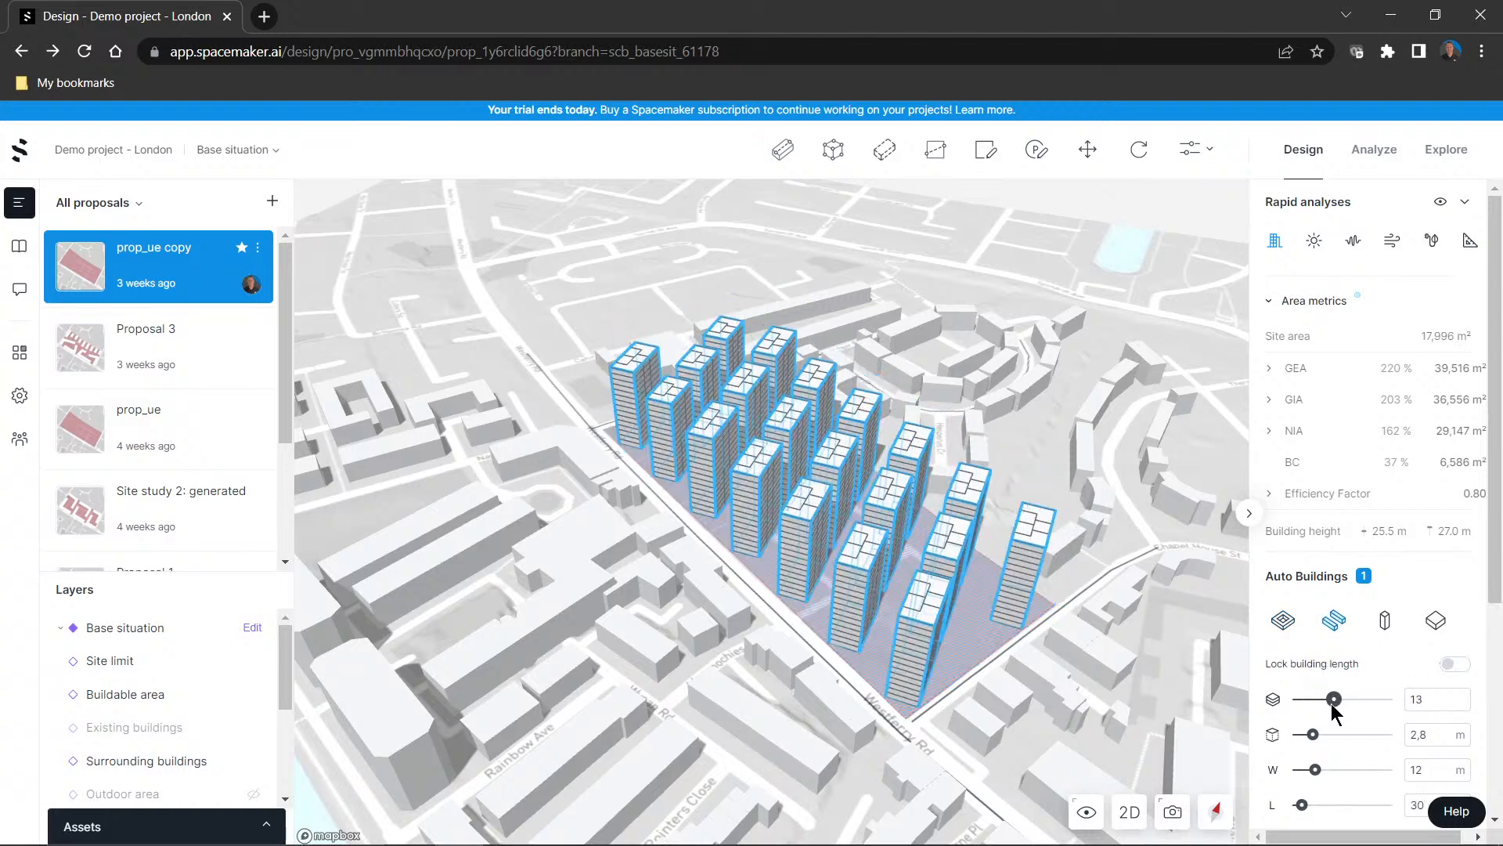
# Preview the Tower buildings and Volumes types, raising the floor height to 5.5 m
pyautogui.click(1385, 622)
pyautogui.click(1433, 624)
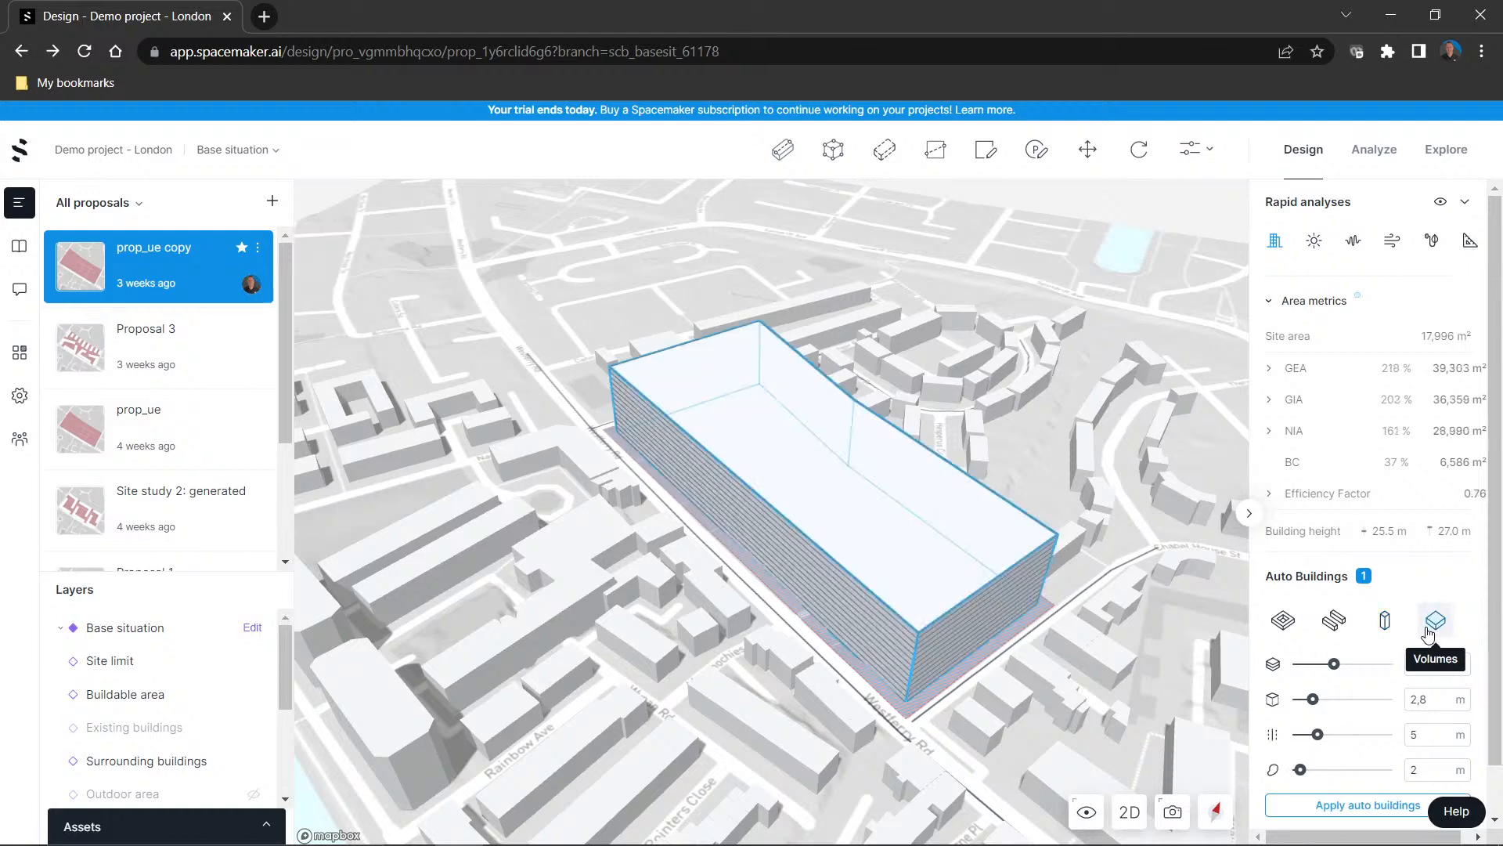
pyautogui.moveTo(1313, 698); pyautogui.dragTo(1345, 699)
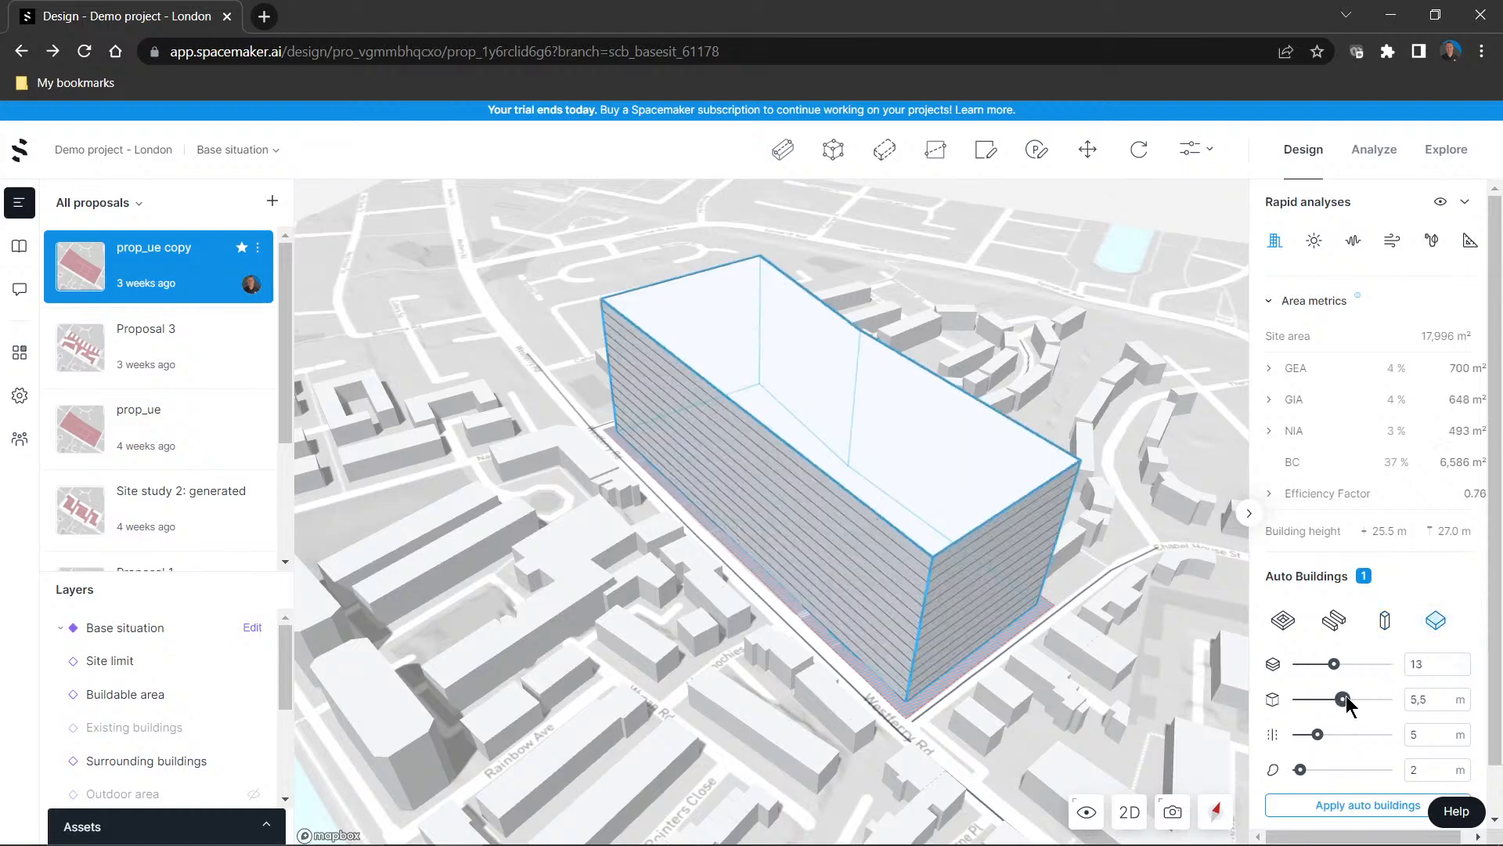
# Switch the auto buildings back to parallel rows and set their floor height to 3.5 m
pyautogui.click(1334, 620)
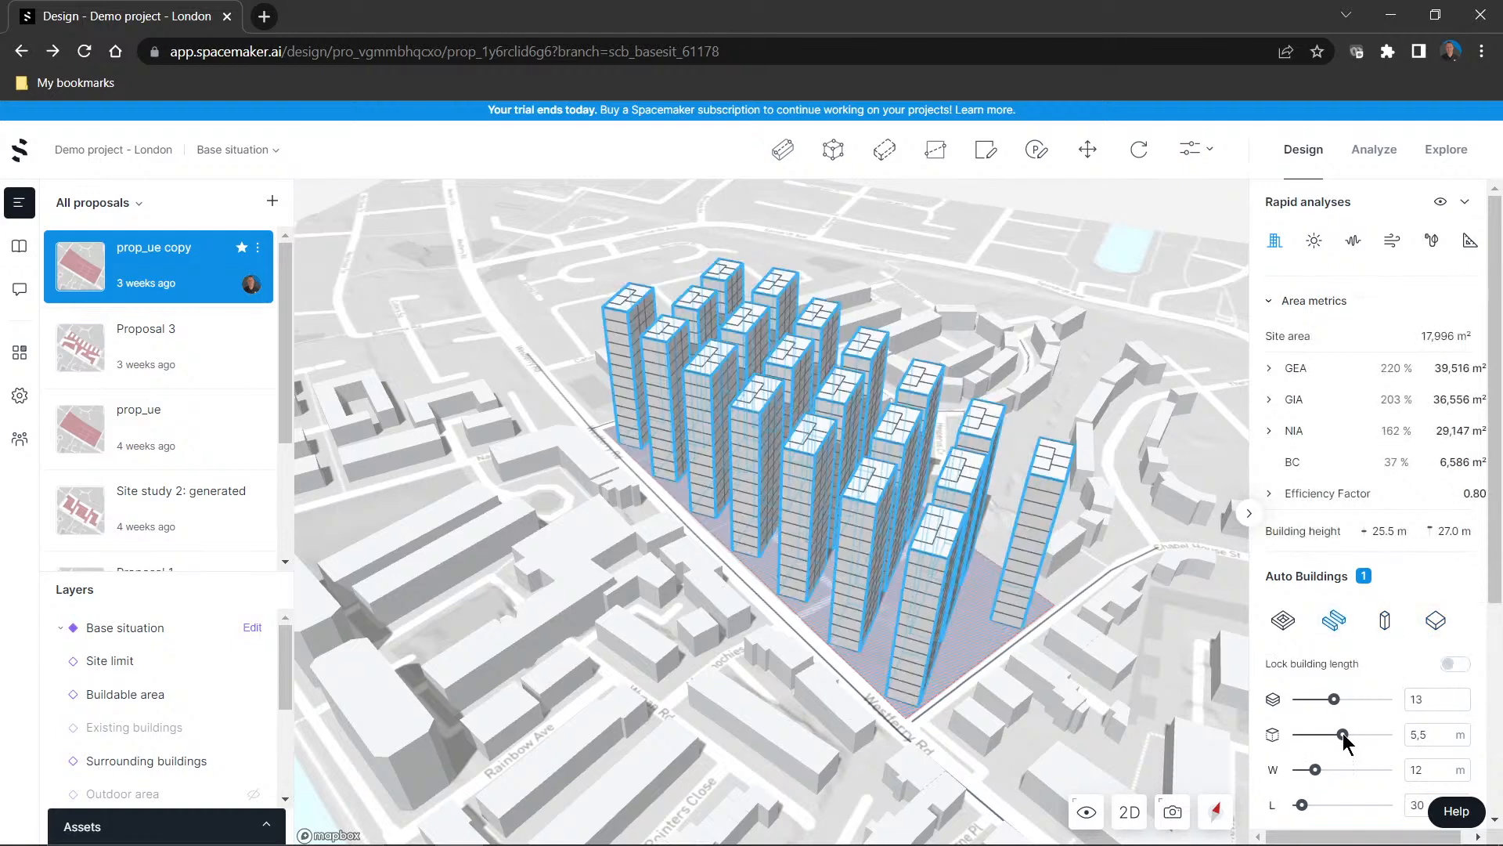
pyautogui.doubleClick(1418, 735)
pyautogui.write('3,5')
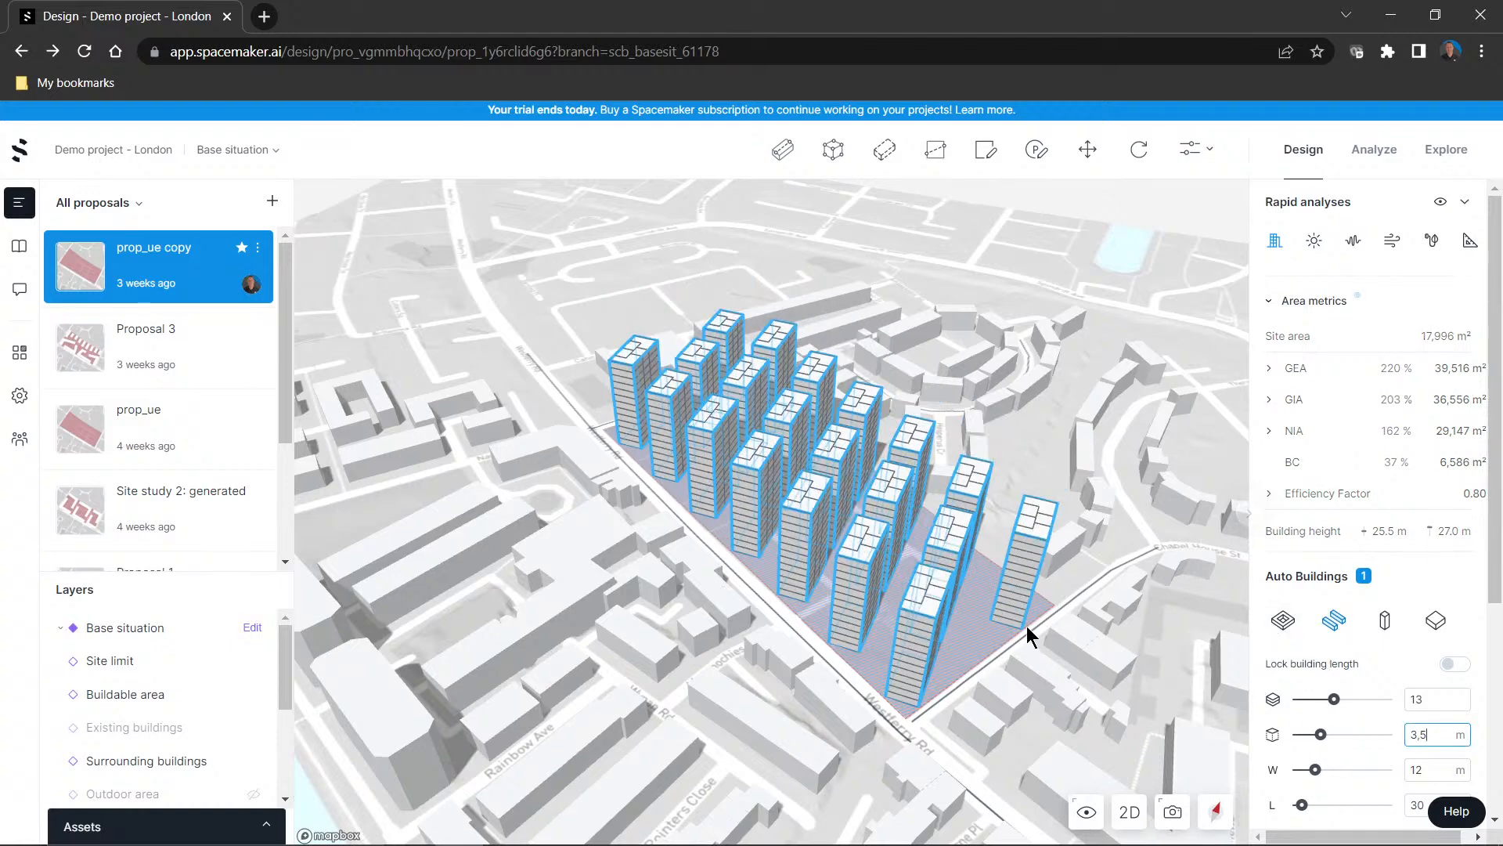
pyautogui.moveTo(1026, 626)
pyautogui.mouseDown(button='right')
pyautogui.moveTo(956, 634)
pyautogui.moveTo(1001, 620)
pyautogui.mouseUp(button='right')
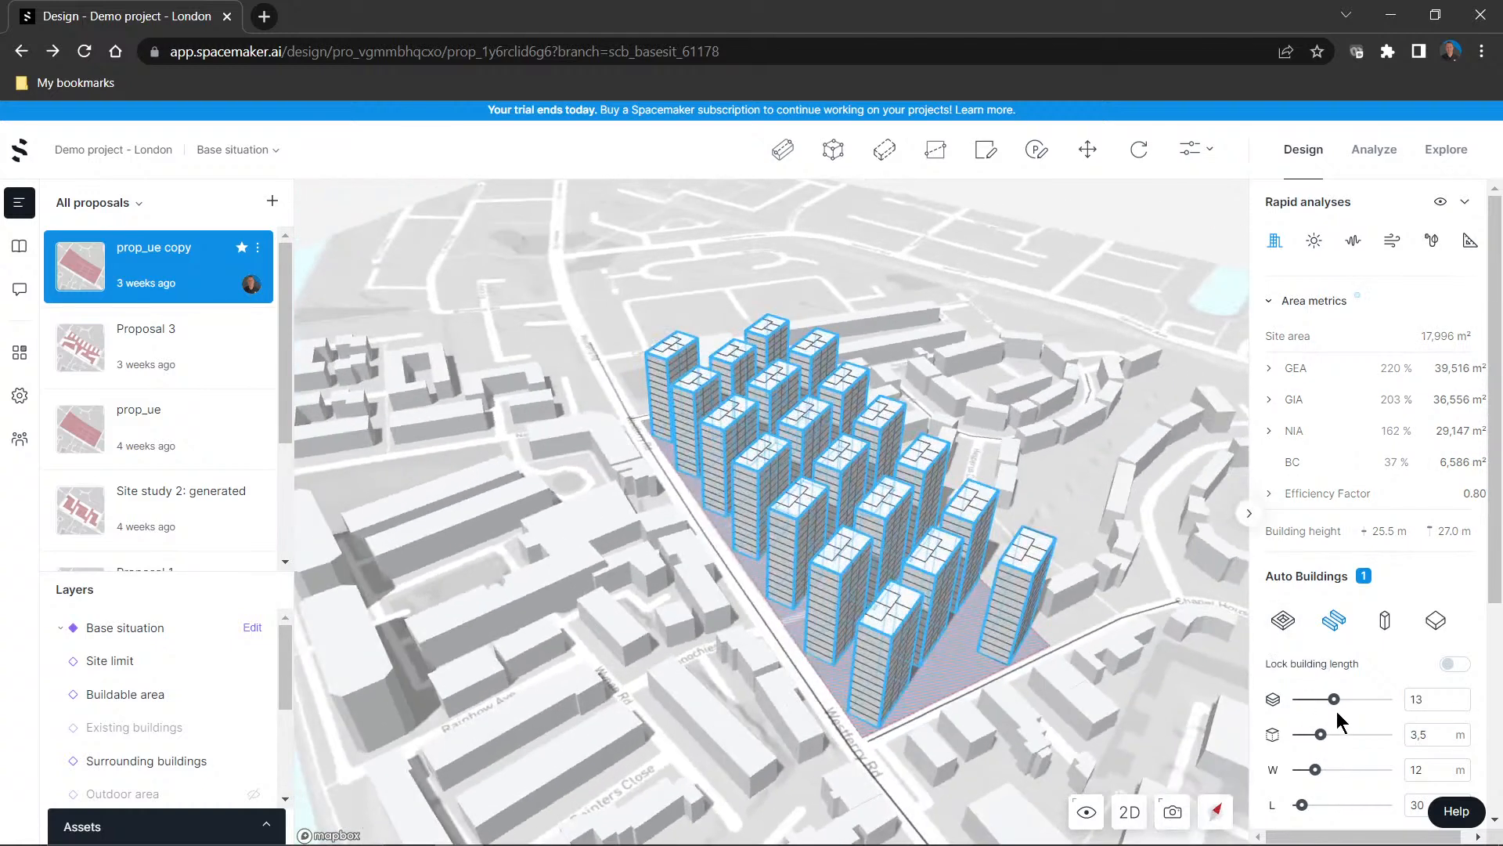
# Set the row buildings to 7 floors, a 2.2 m floor height and a length of 78 m
pyautogui.moveTo(1334, 700); pyautogui.dragTo(1316, 700)
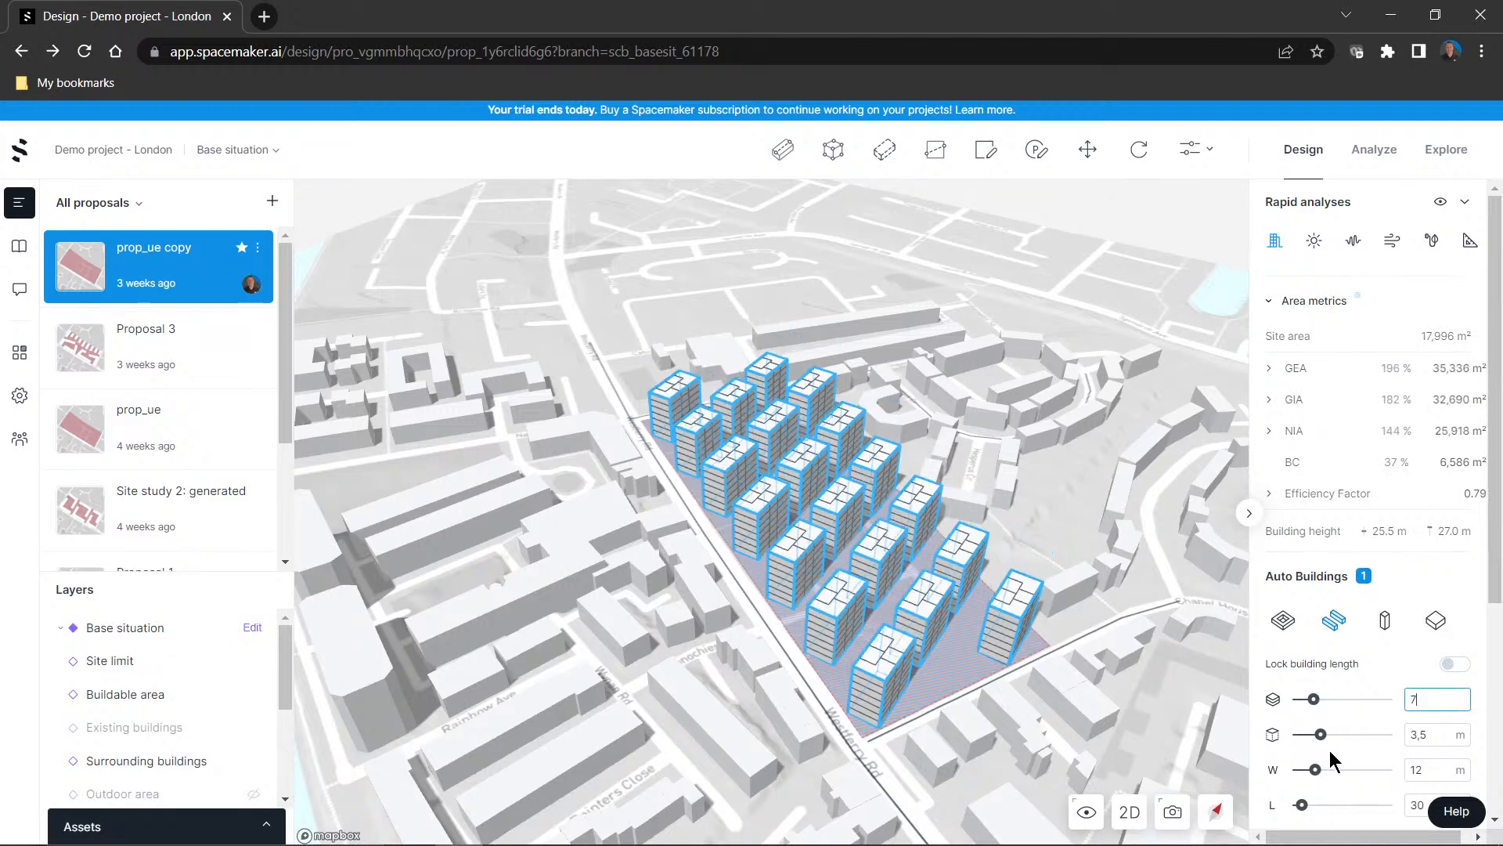
pyautogui.moveTo(1320, 734); pyautogui.dragTo(1305, 736)
pyautogui.moveTo(1313, 805); pyautogui.dragTo(1327, 803)
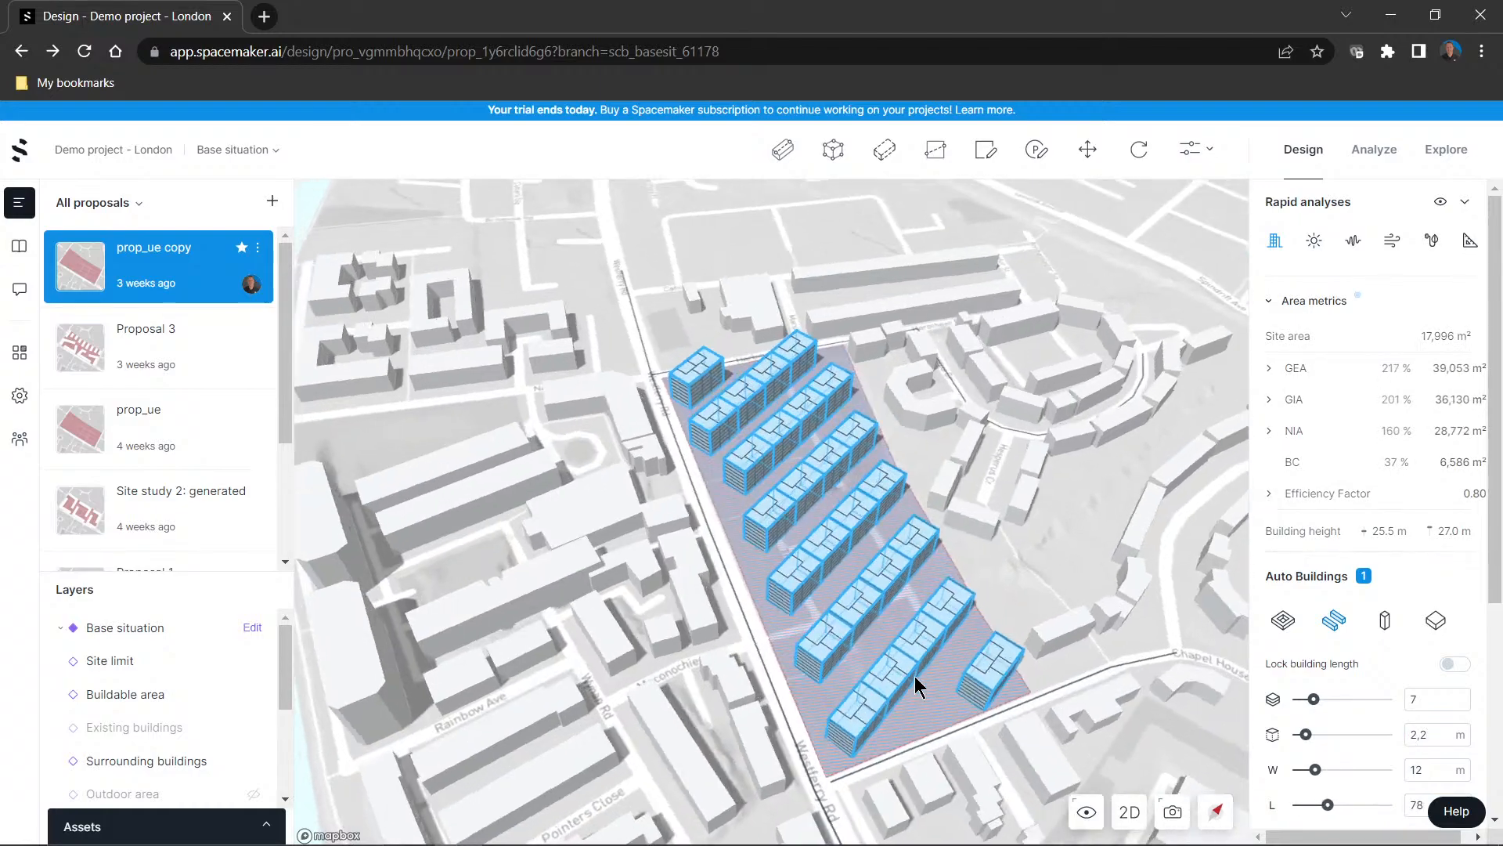
pyautogui.moveTo(915, 676); pyautogui.dragTo(886, 648, button='right')
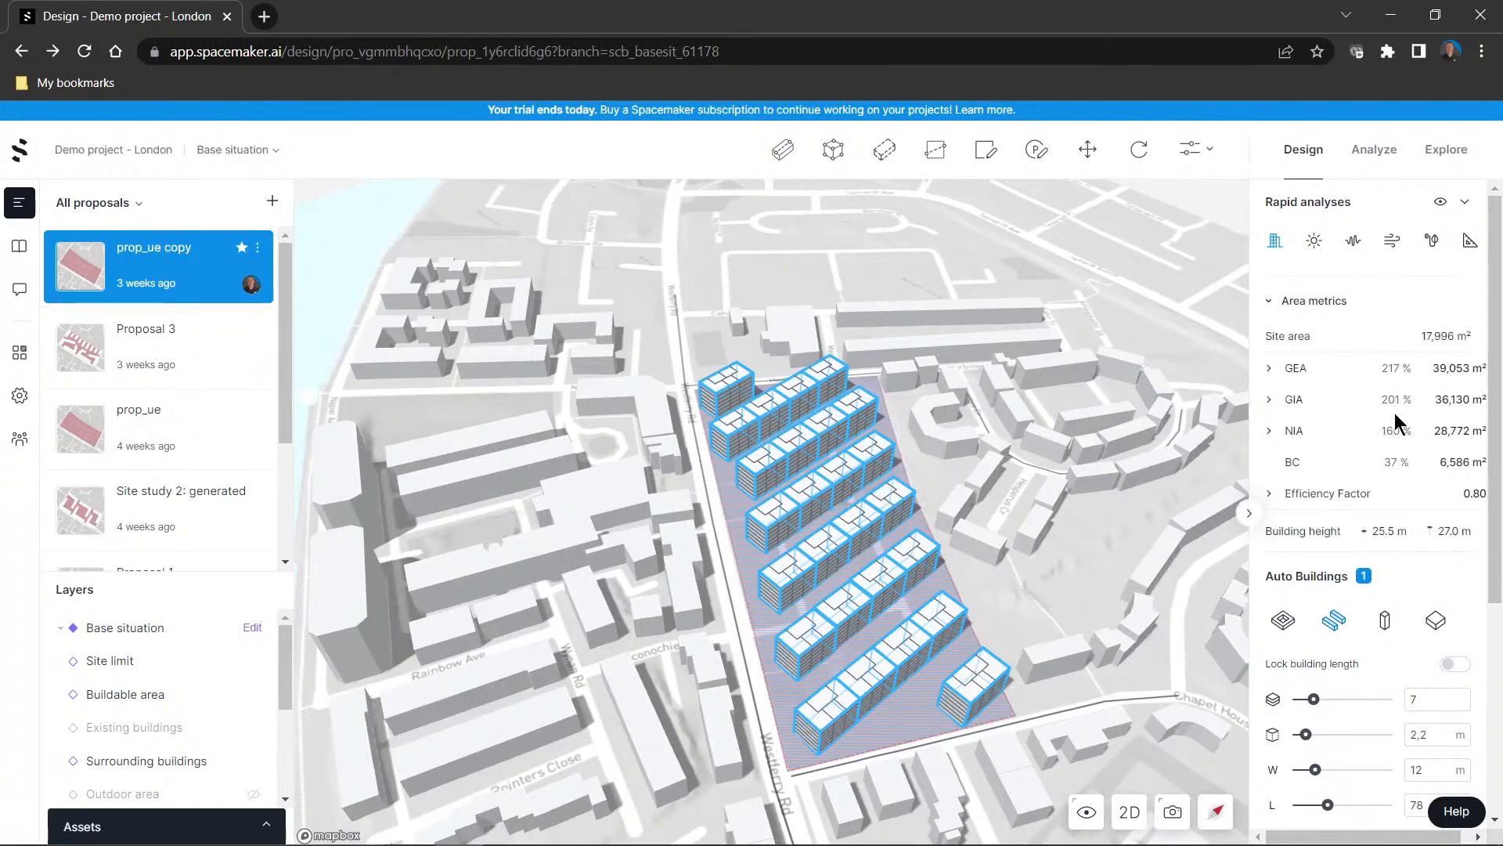
# Reduce the row buildings to 6 floors and check the massing against the surrounding site
pyautogui.moveTo(1315, 698); pyautogui.dragTo(1311, 699)
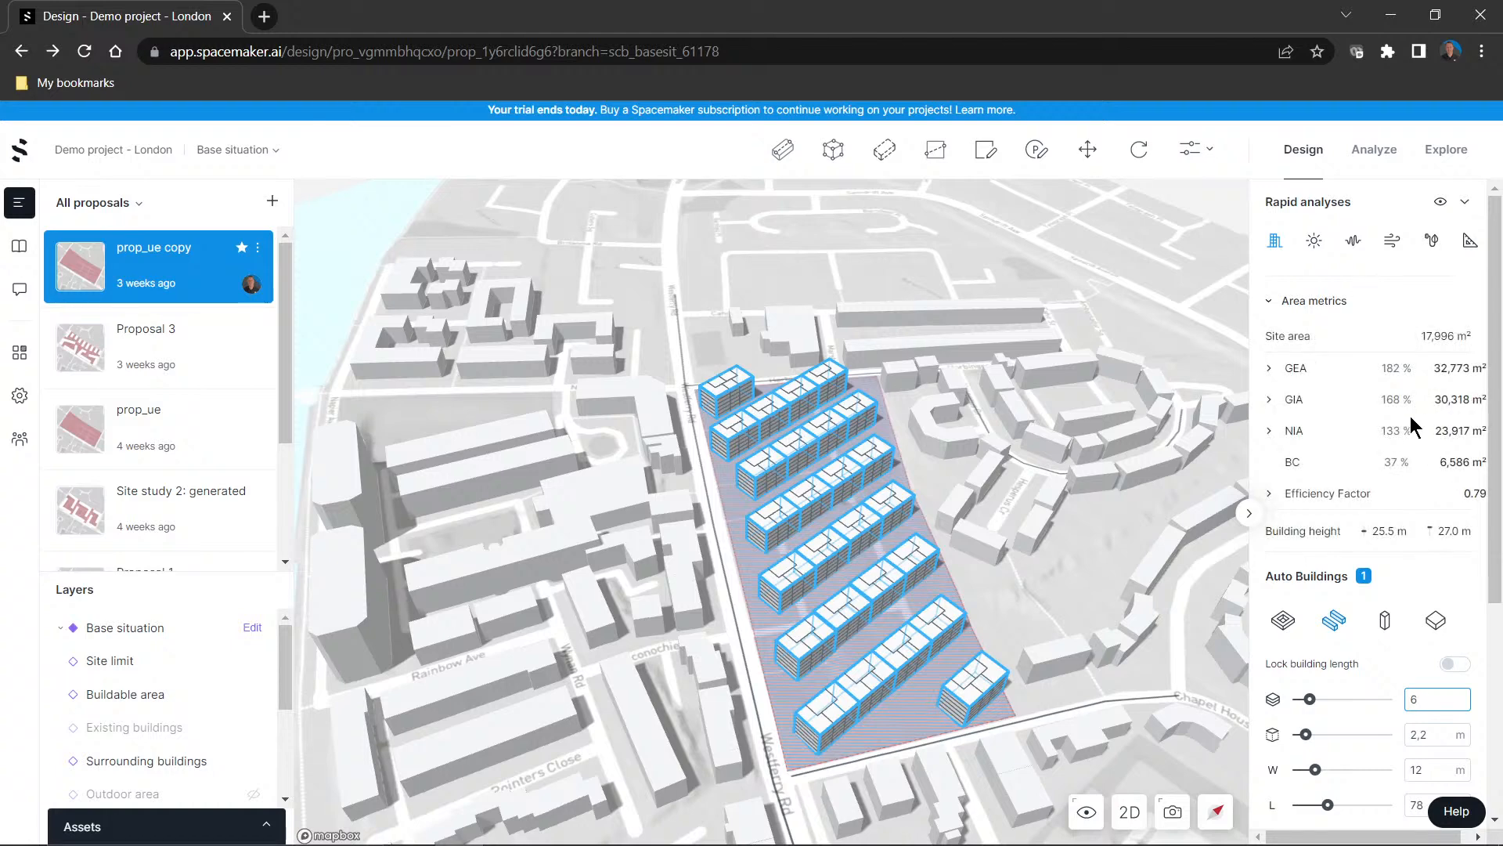
pyautogui.moveTo(1054, 480)
pyautogui.mouseDown()
pyautogui.moveTo(1094, 454)
pyautogui.moveTo(1051, 464)
pyautogui.mouseUp()
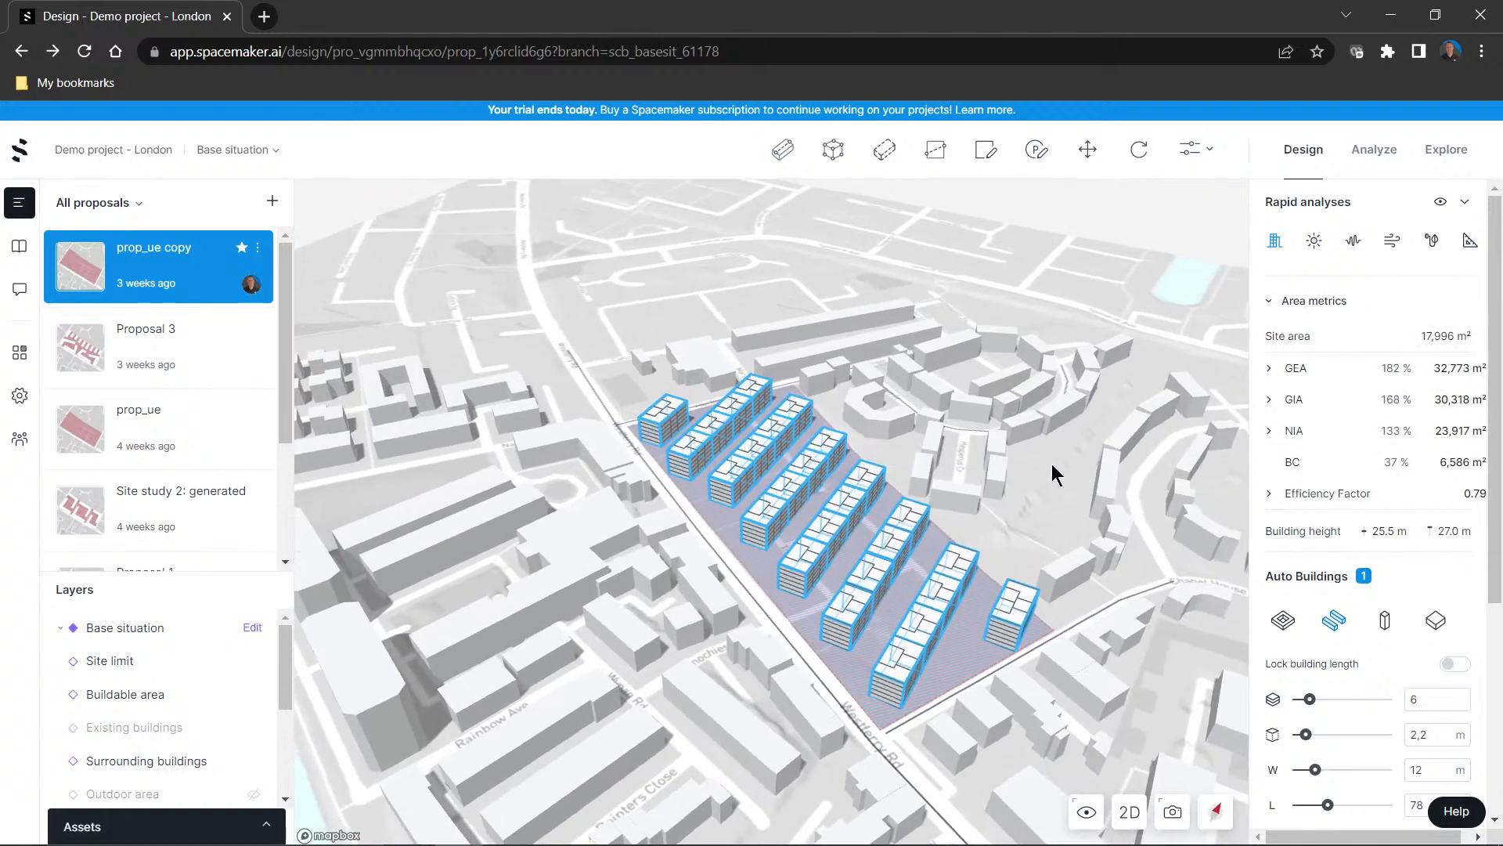
pyautogui.scroll(5, 830, 548)
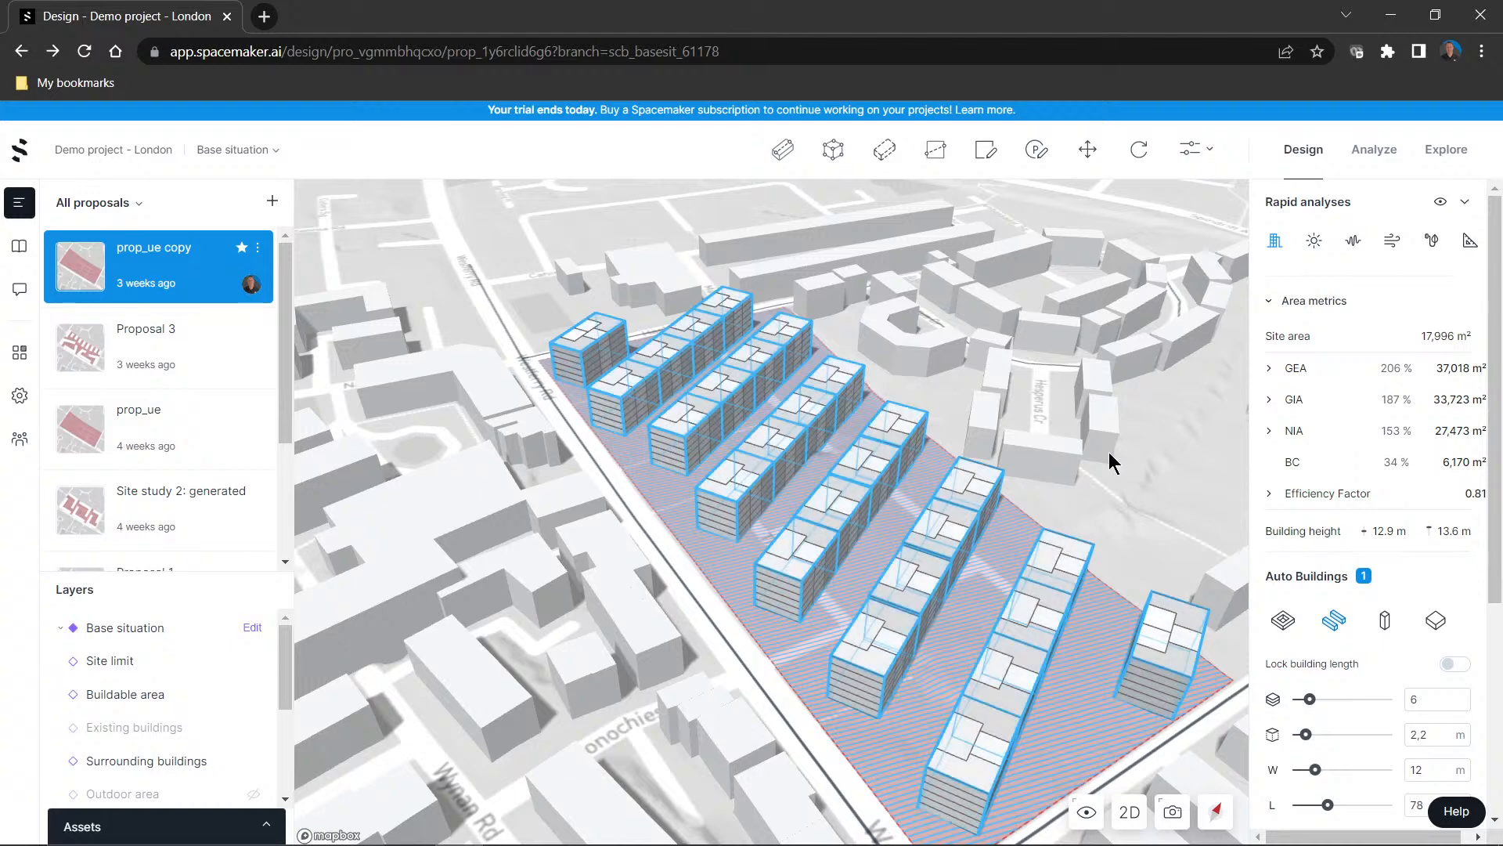
# Run the Sun rapid analysis and examine the sunlight hours between the building rows from different angles
pyautogui.click(1313, 249)
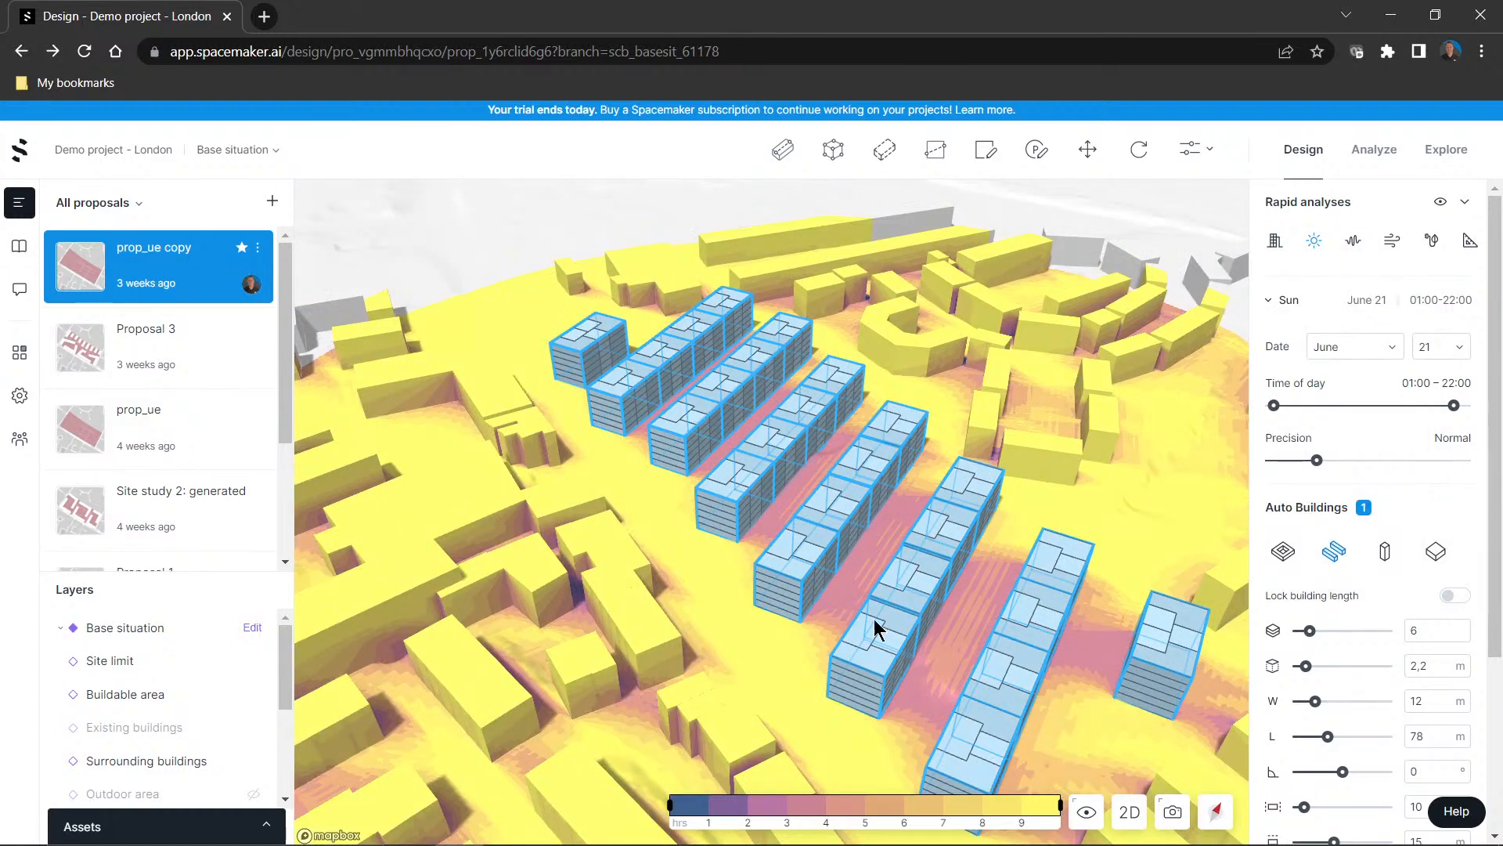
pyautogui.moveTo(814, 669); pyautogui.dragTo(874, 662, button='right')
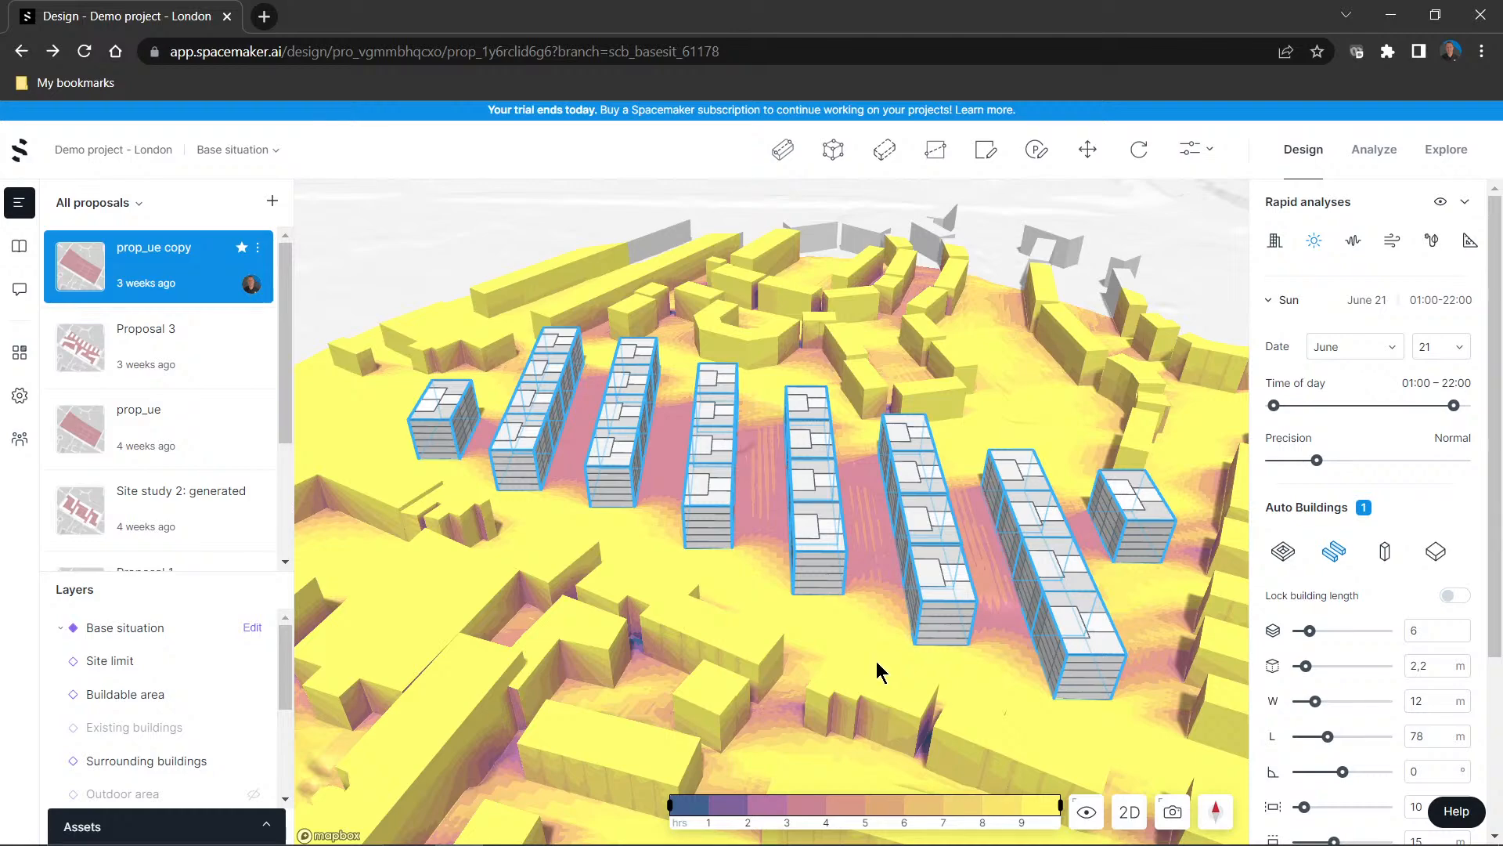
pyautogui.moveTo(875, 663)
pyautogui.mouseDown(button='right')
pyautogui.moveTo(858, 631)
pyautogui.moveTo(792, 644)
pyautogui.moveTo(738, 597)
pyautogui.moveTo(875, 634)
pyautogui.mouseUp(button='right')
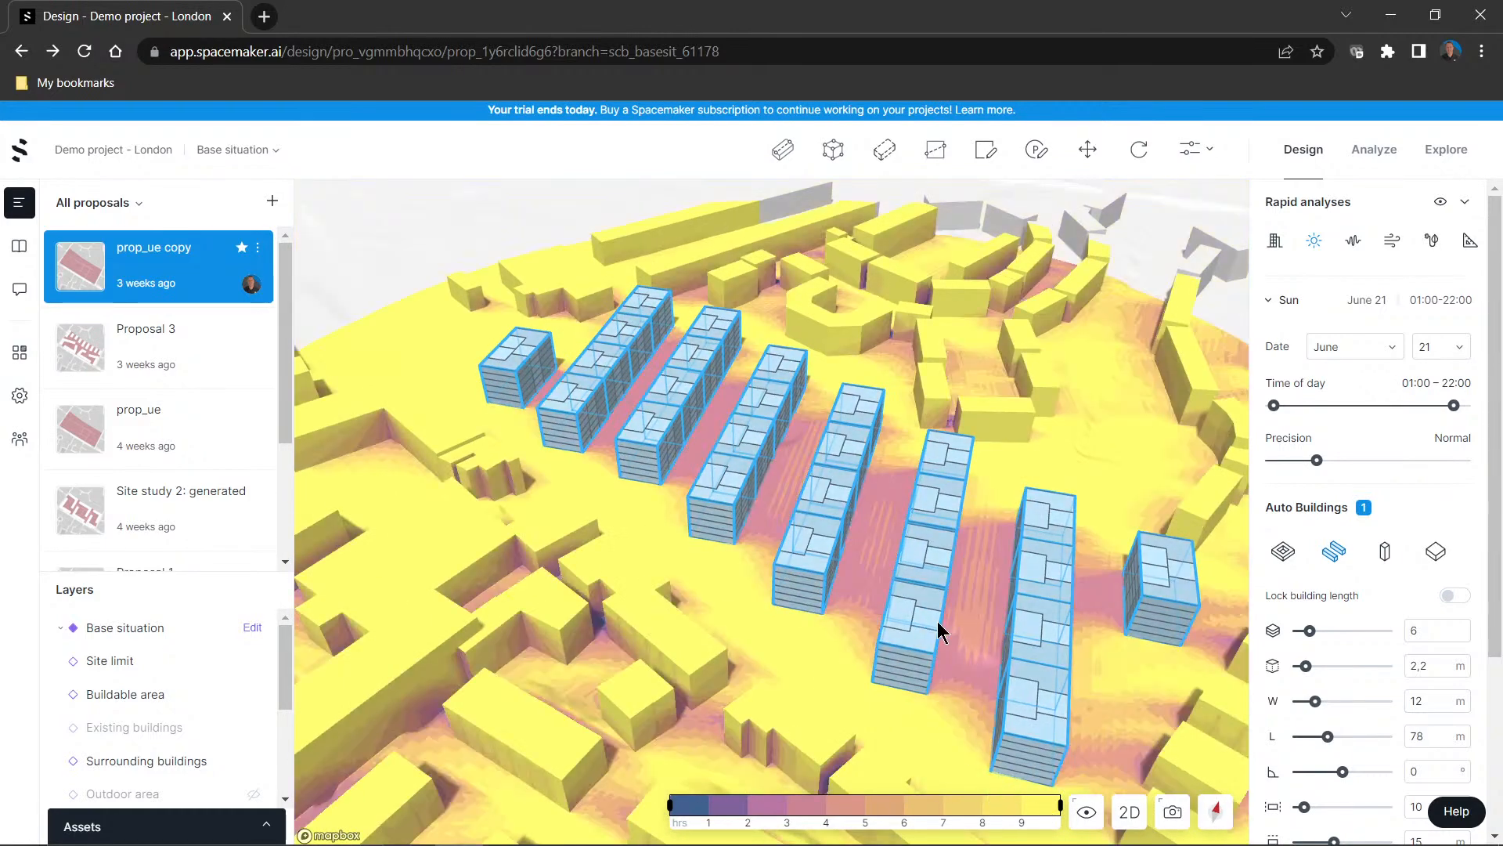
# Compare the Sun analysis for December 21 and June 21, and limit the June time of day to 01:00–14:00
pyautogui.click(1356, 346)
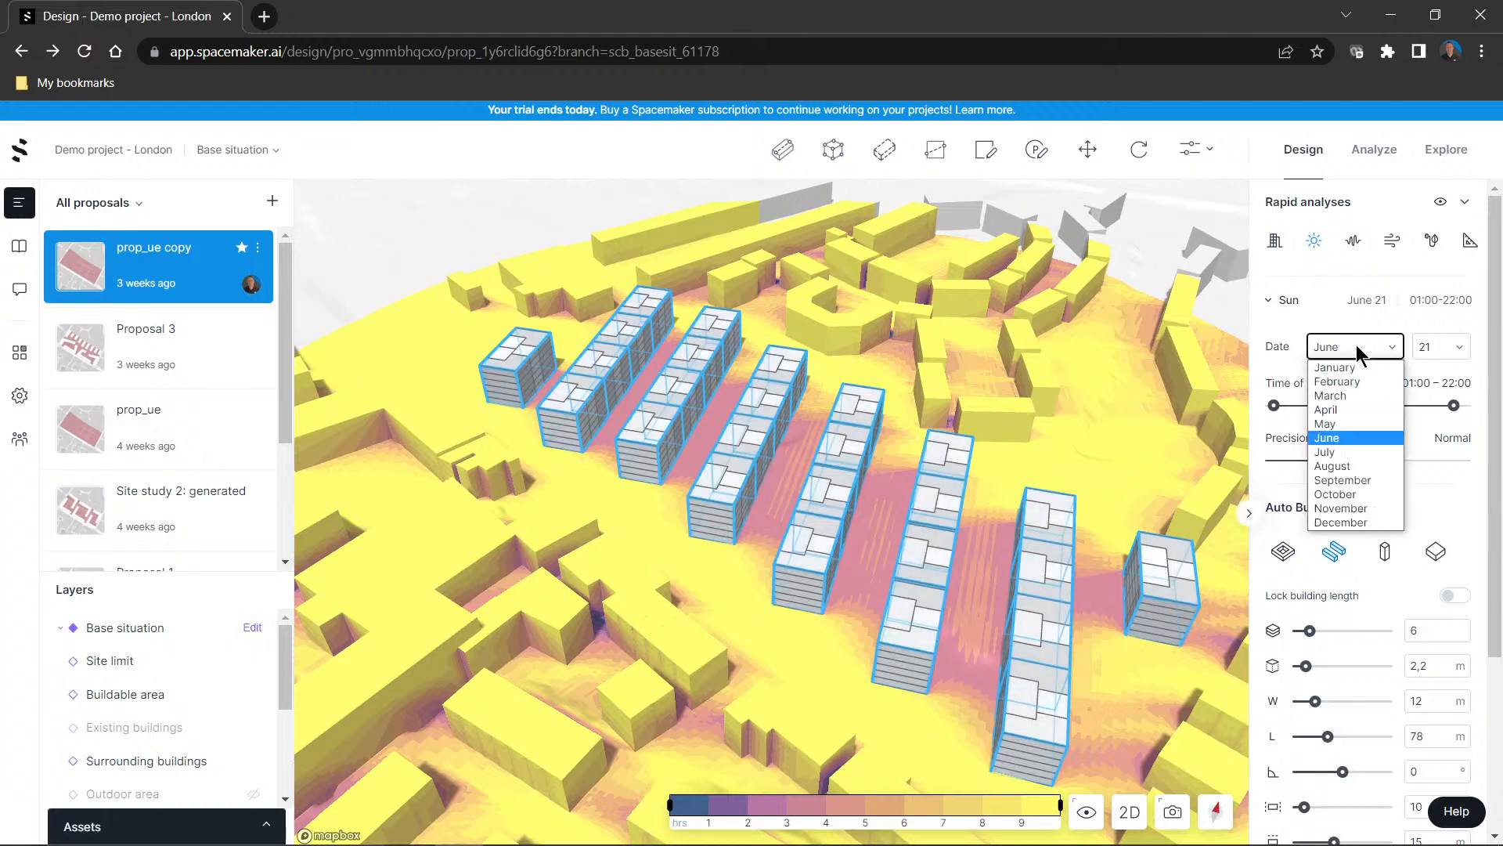
pyautogui.click(1342, 522)
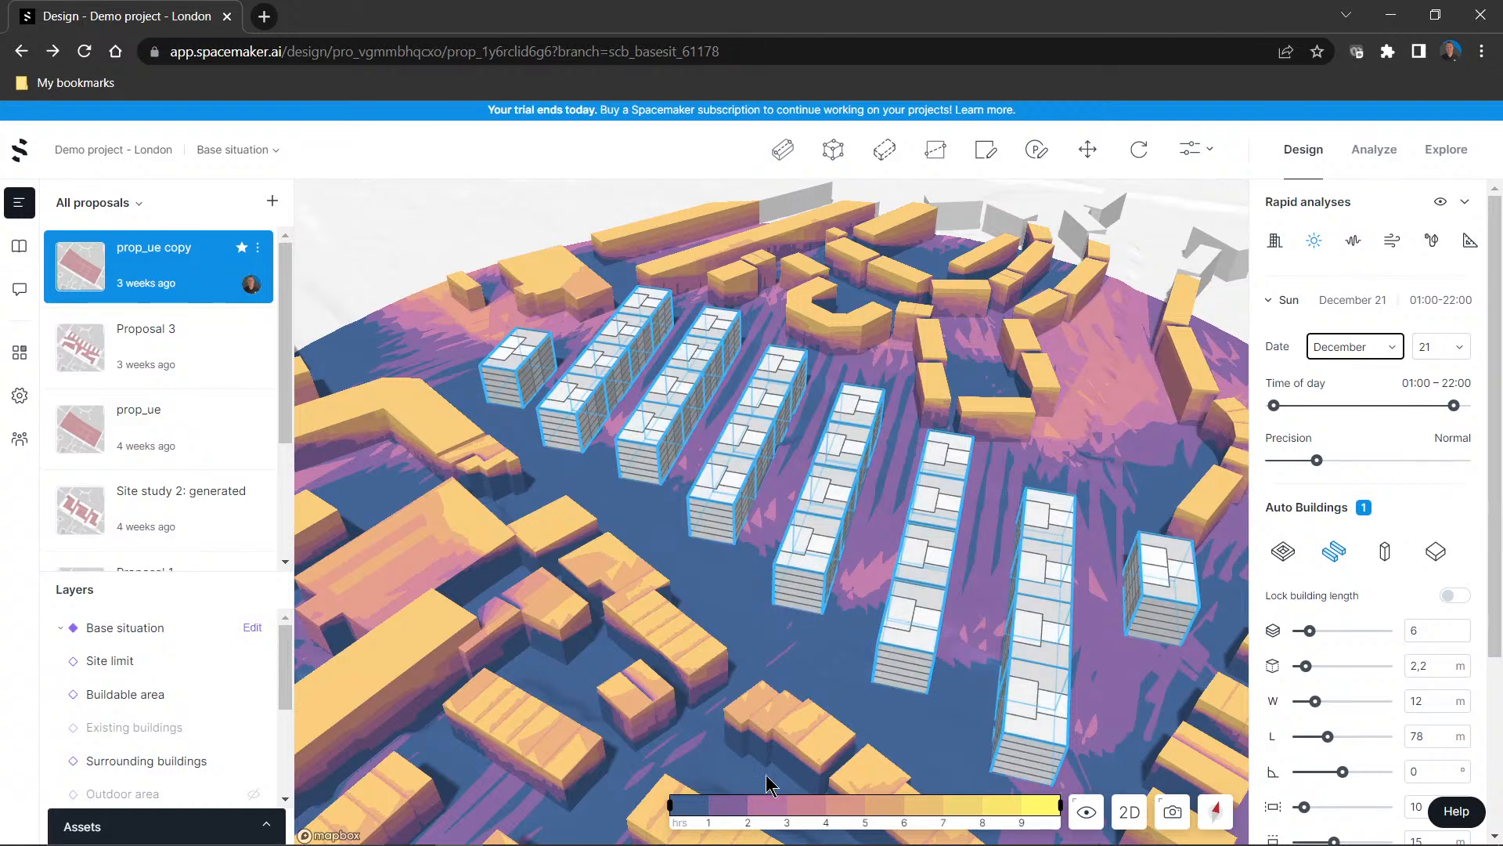
pyautogui.click(1361, 344)
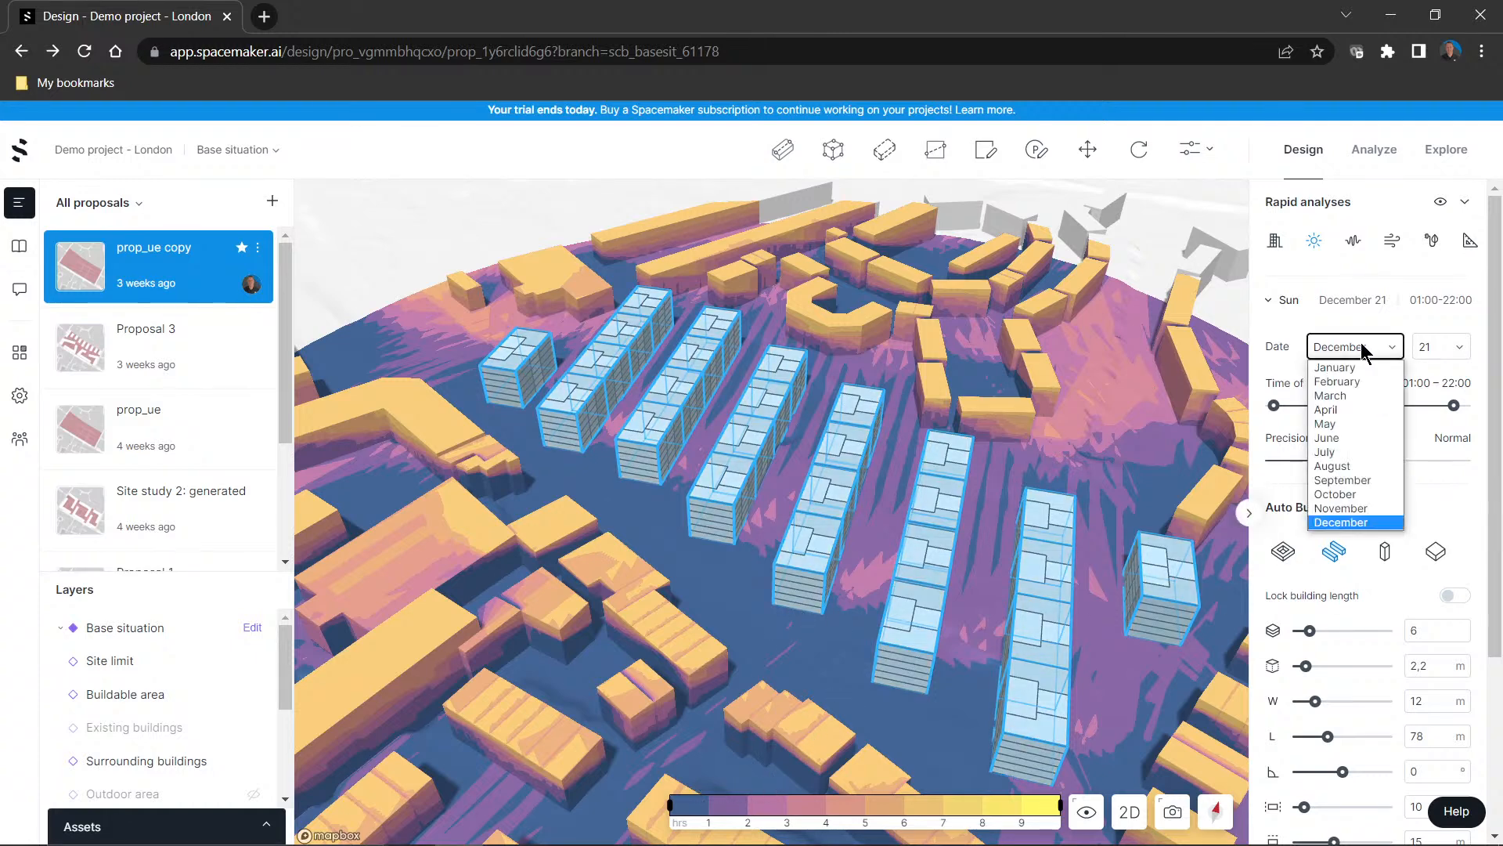
pyautogui.click(1352, 436)
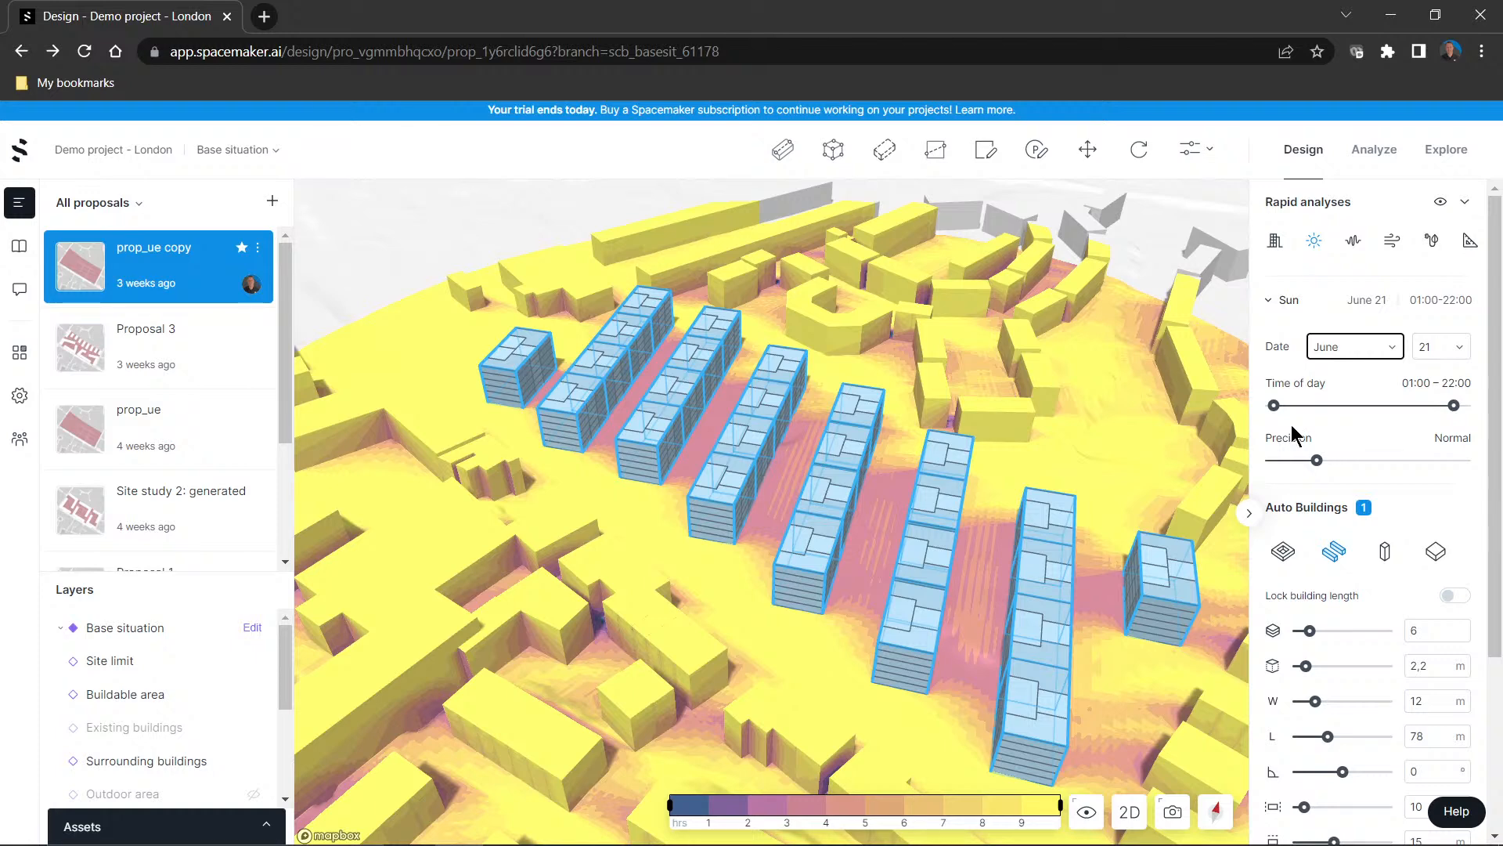
pyautogui.moveTo(1454, 406); pyautogui.dragTo(1386, 406)
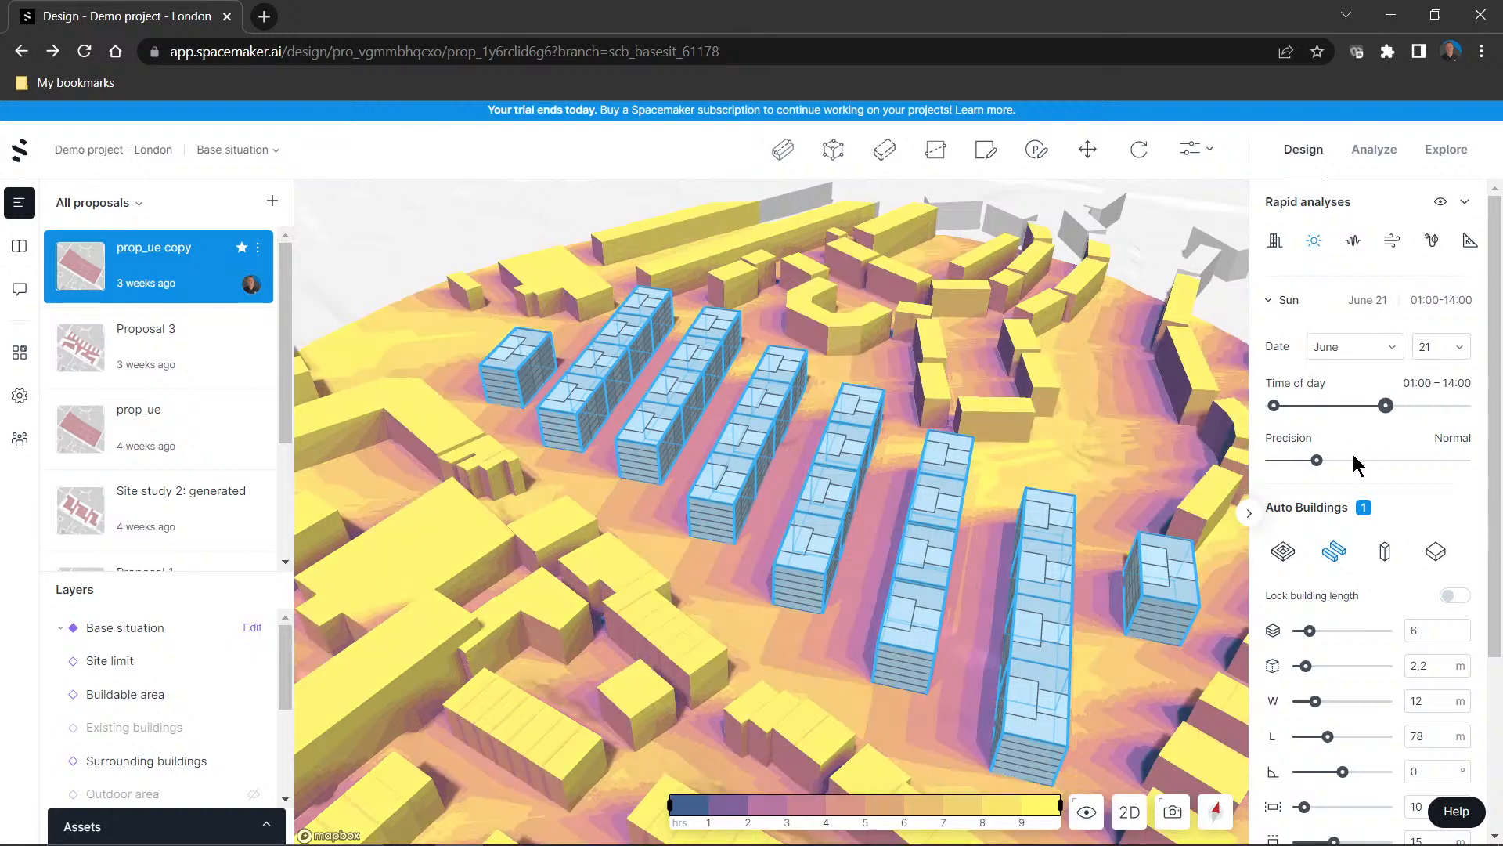
# Compare the Noise rapid analysis for the parallel rows and a closed perimeter block layout, restoring the parallel rows at the end
pyautogui.click(1352, 242)
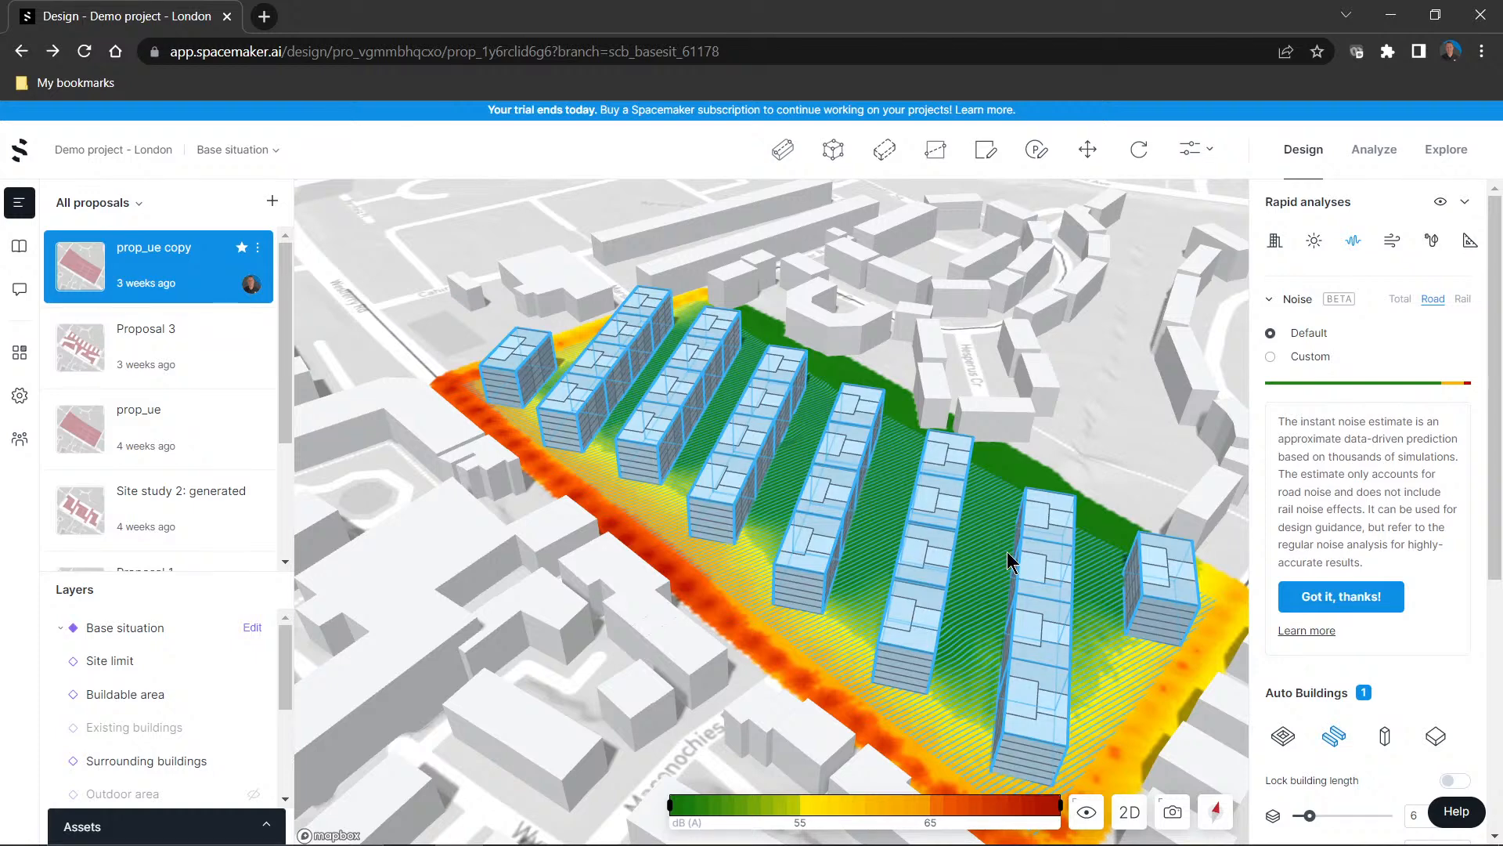
pyautogui.click(1272, 249)
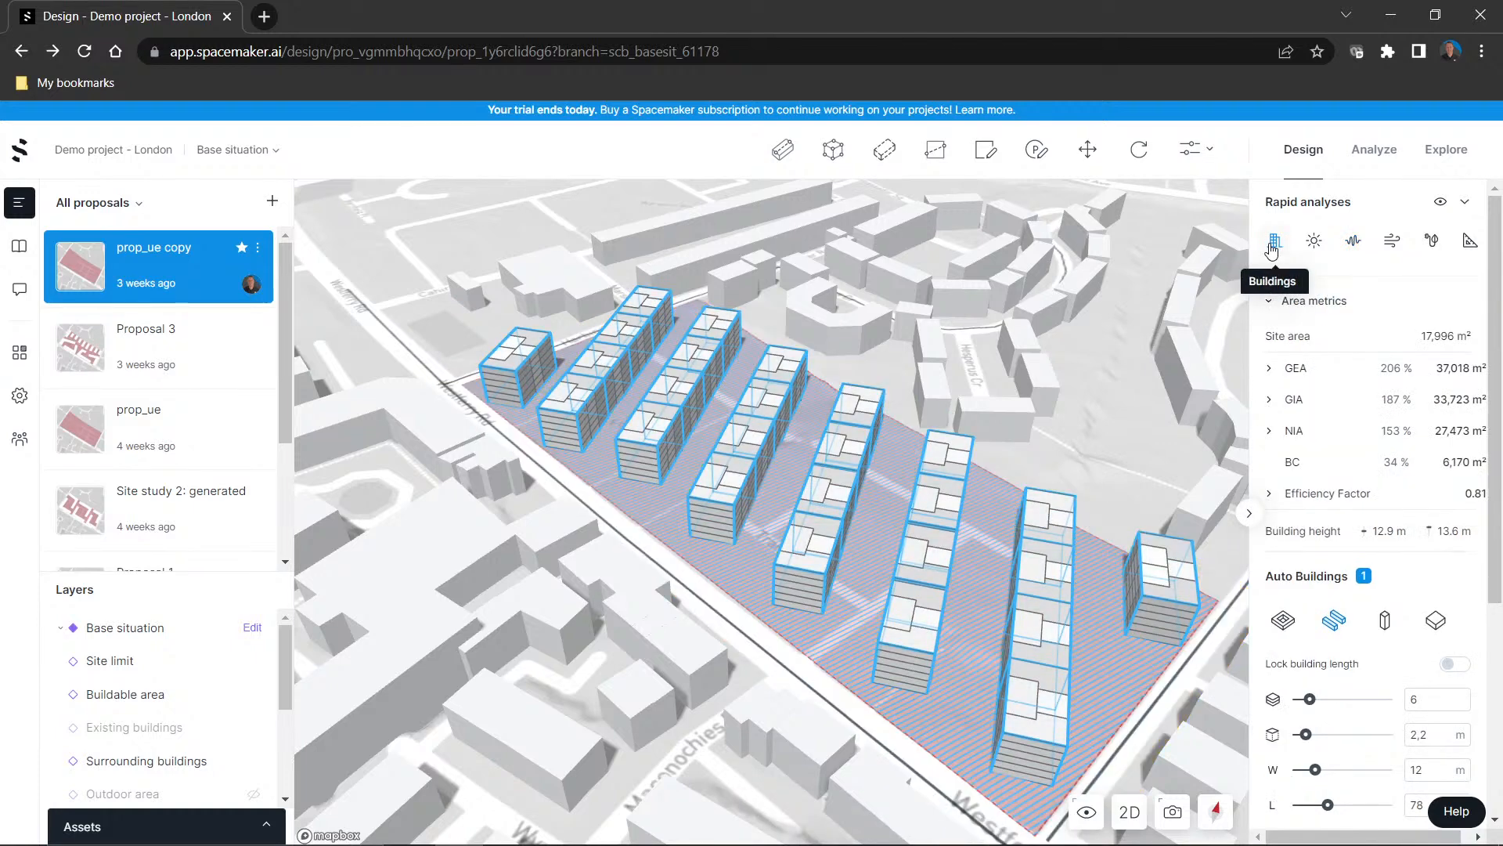
pyautogui.click(1284, 621)
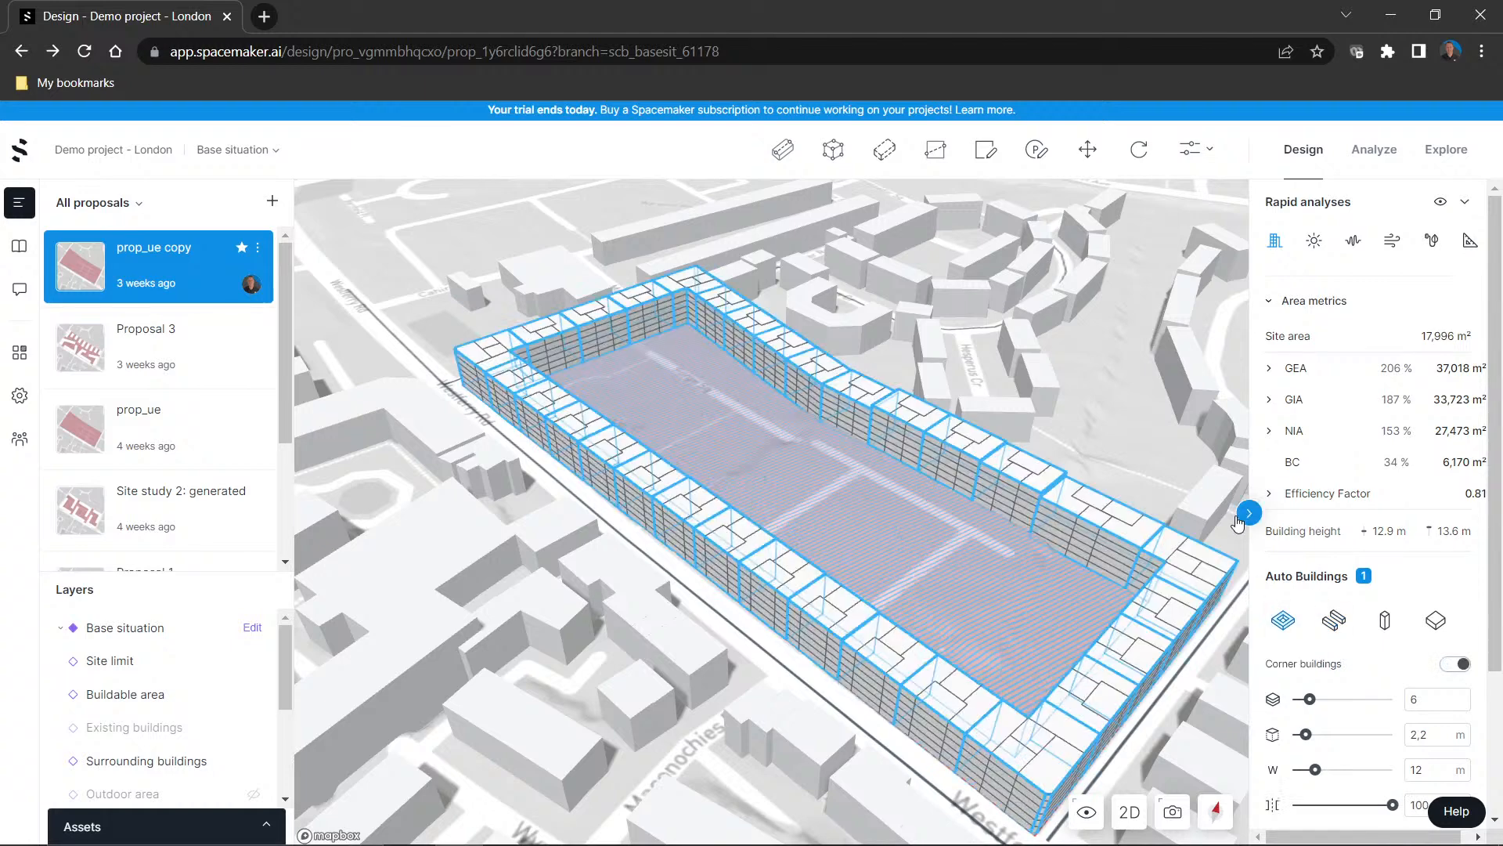
pyautogui.click(1349, 245)
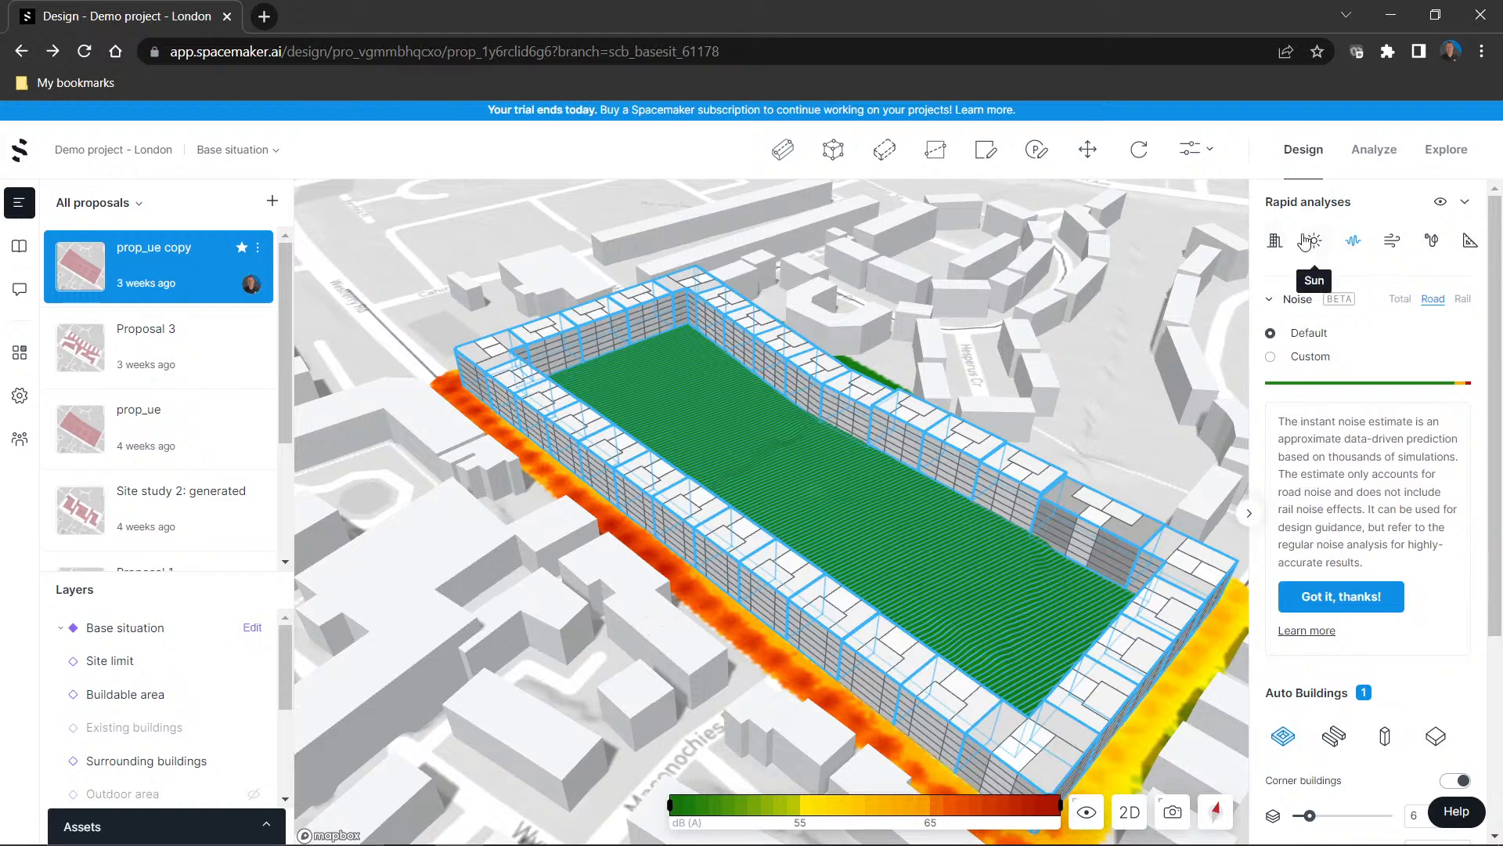
pyautogui.click(1276, 241)
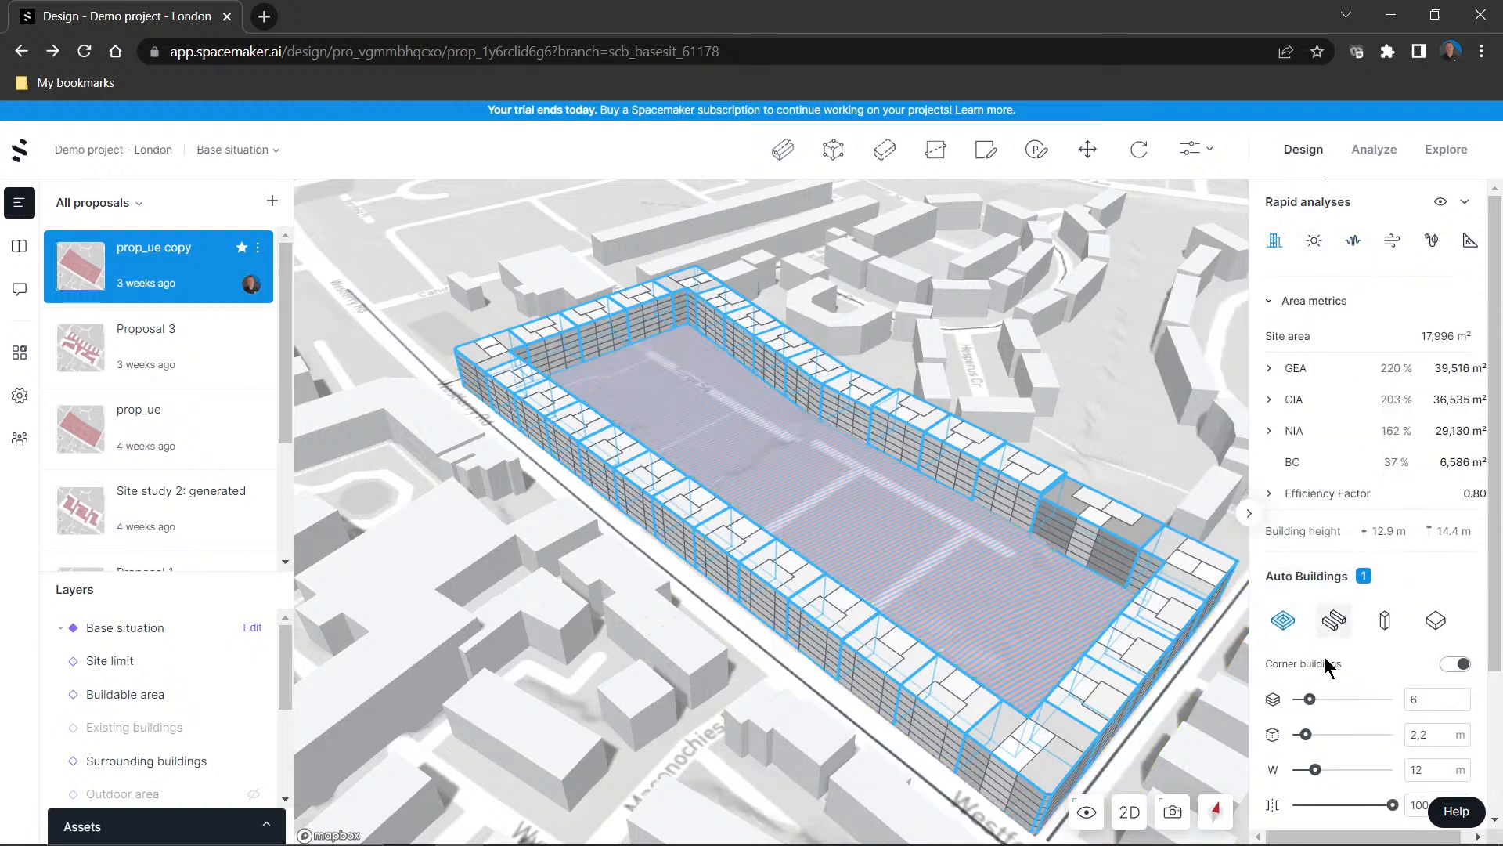
pyautogui.click(1333, 620)
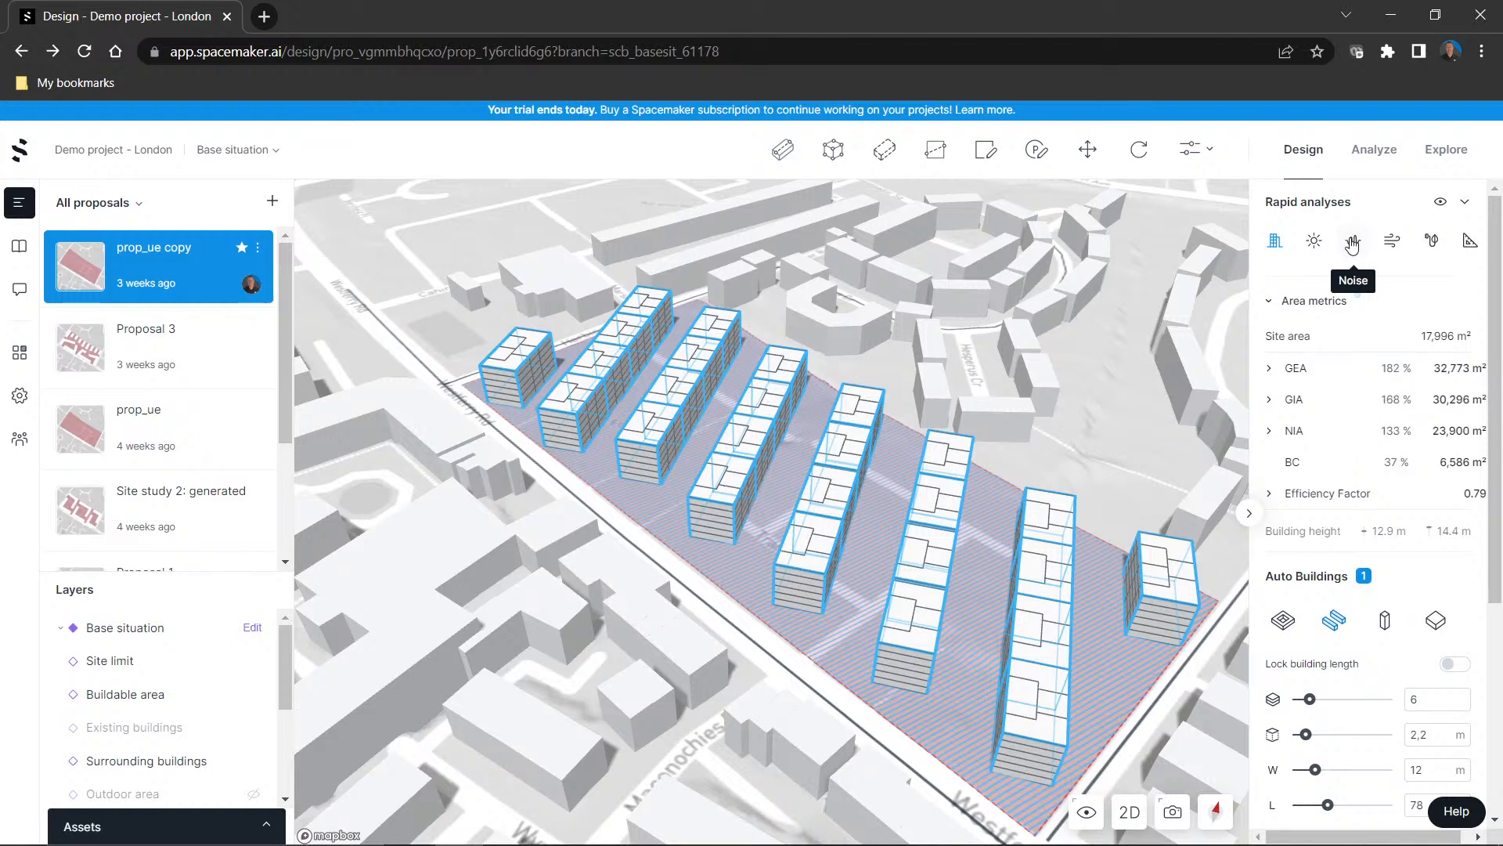
pyautogui.click(1352, 243)
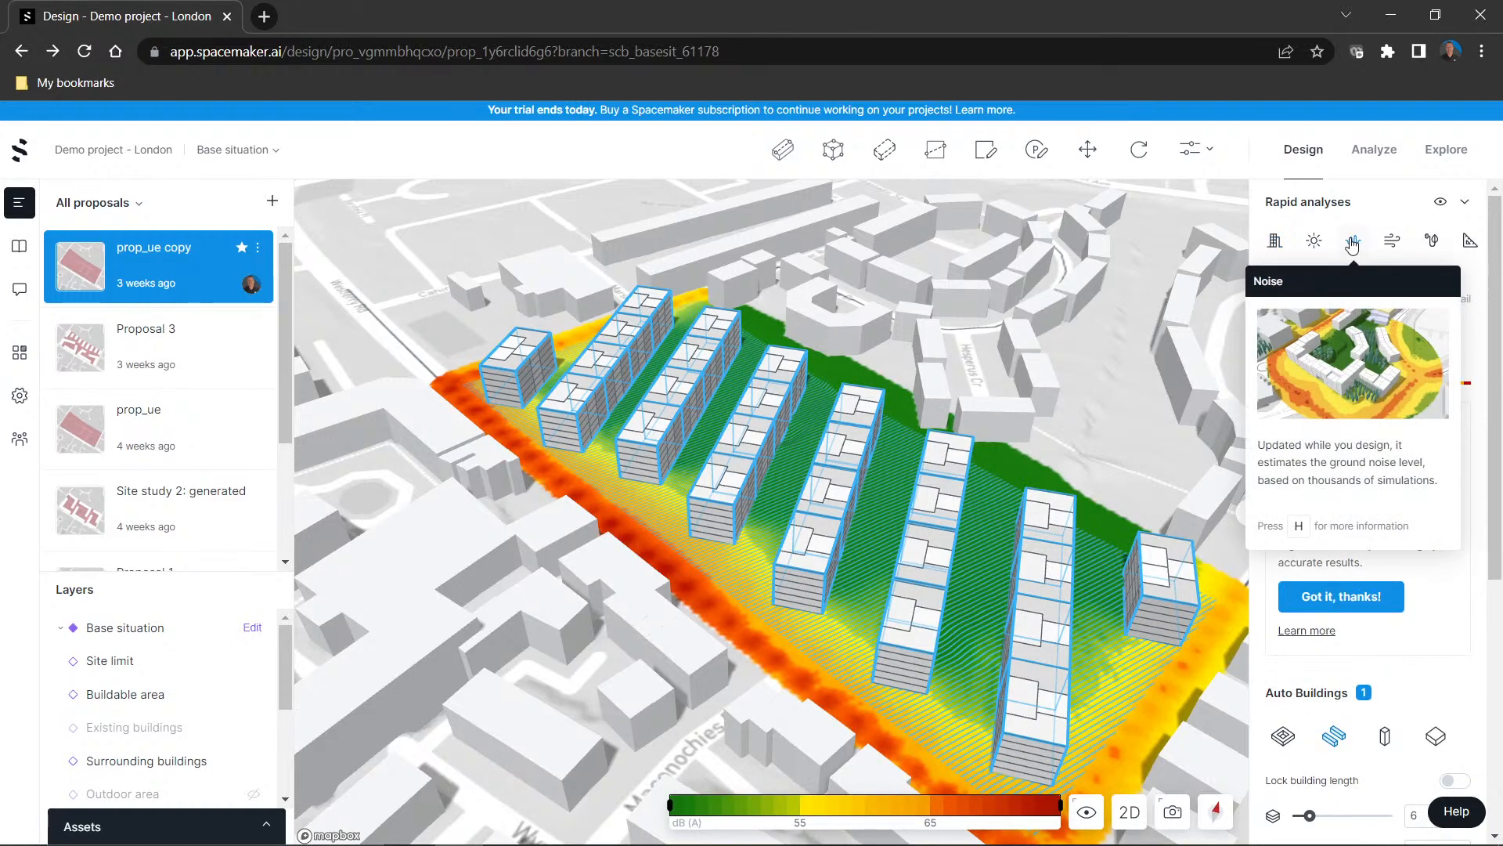
# Rotate the row buildings to -37° while checking the Wind comfort rapid analysis, and turn the analysis off
pyautogui.click(1392, 240)
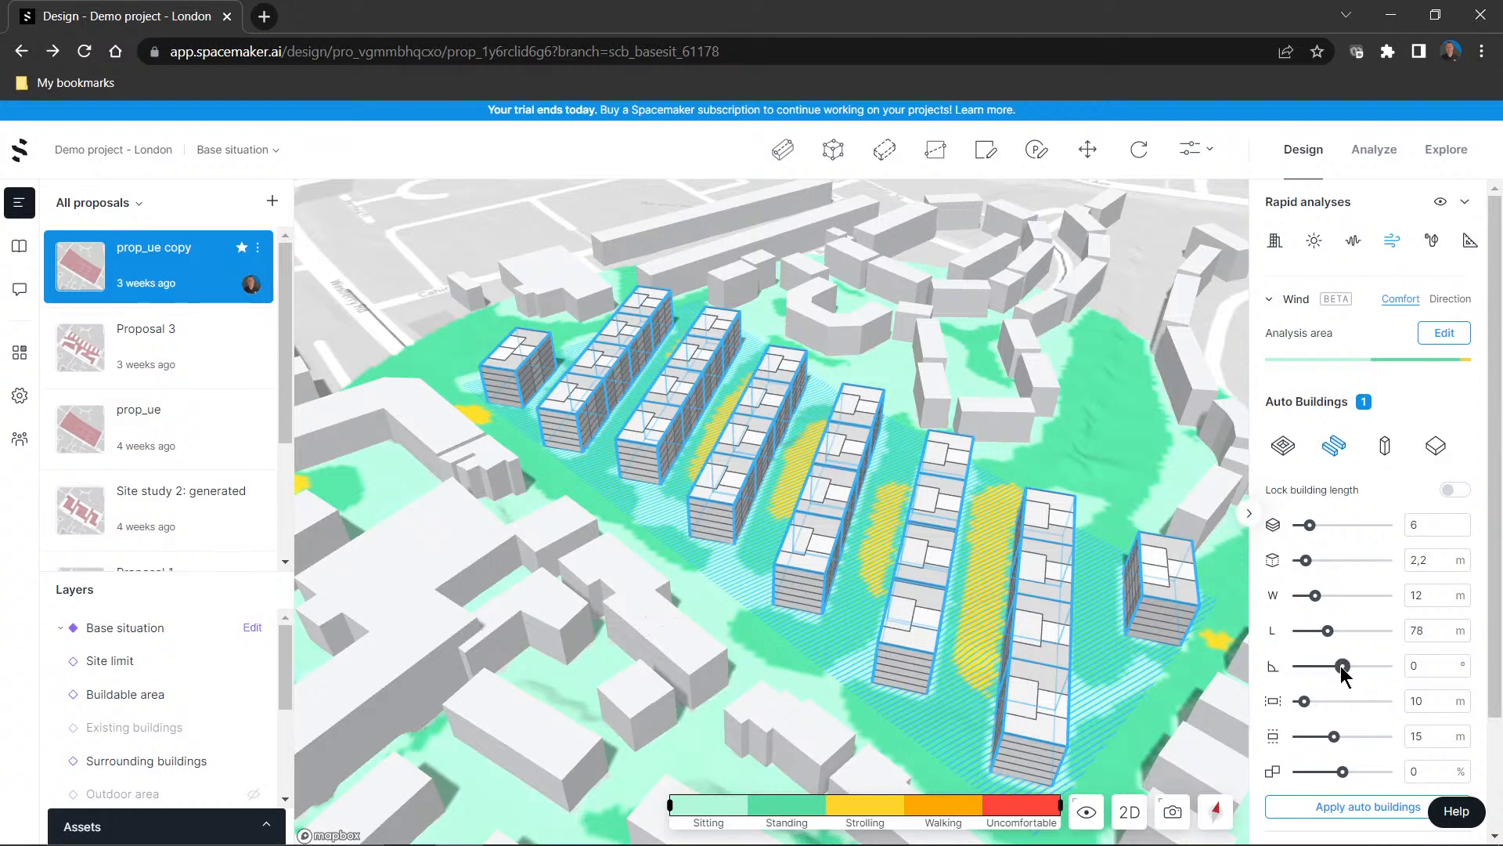
pyautogui.moveTo(1341, 666); pyautogui.dragTo(1319, 667)
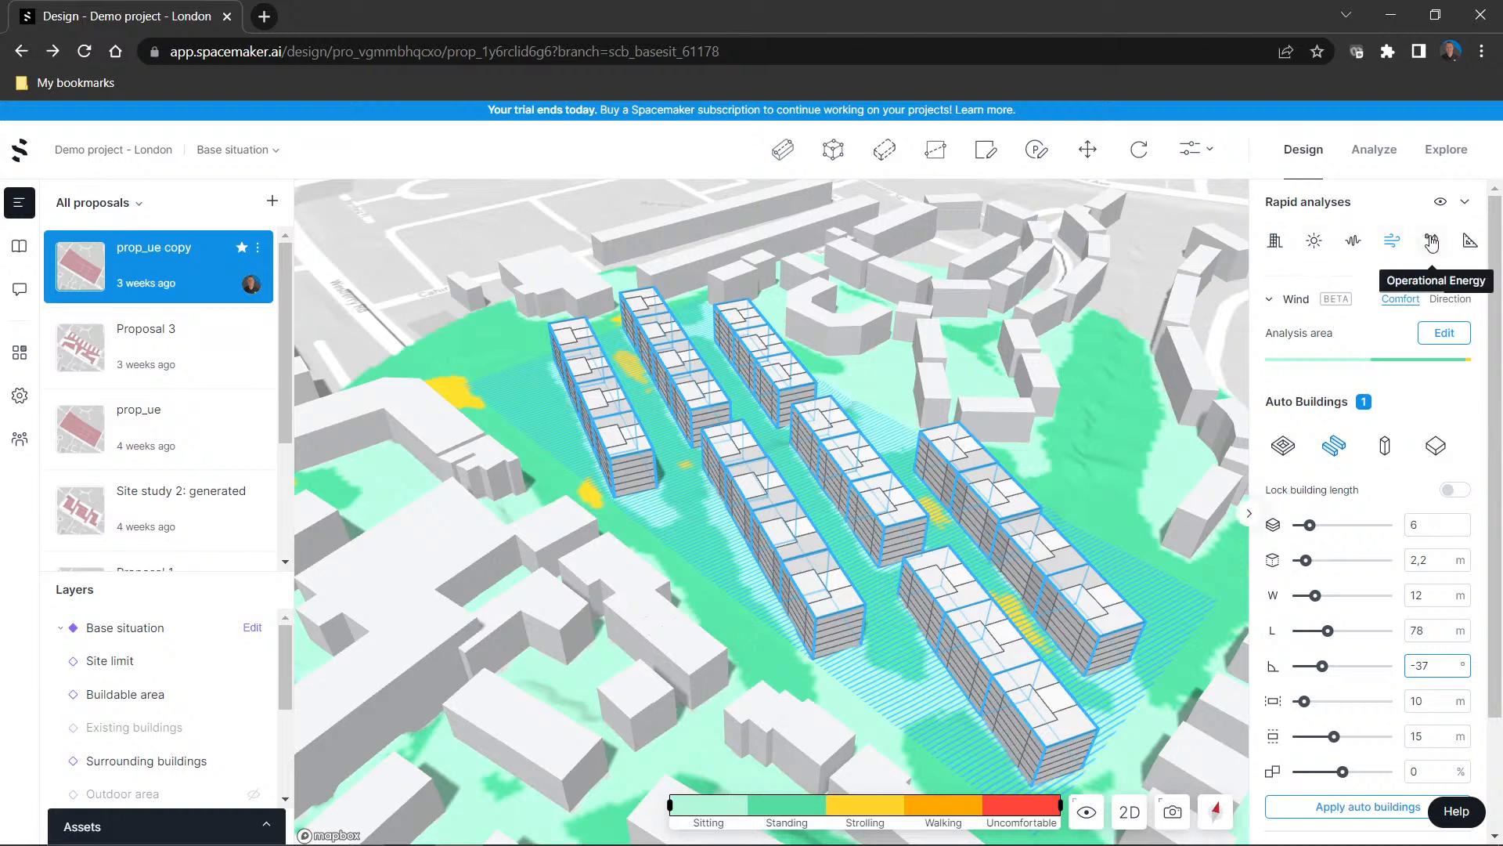
pyautogui.moveTo(1468, 243)
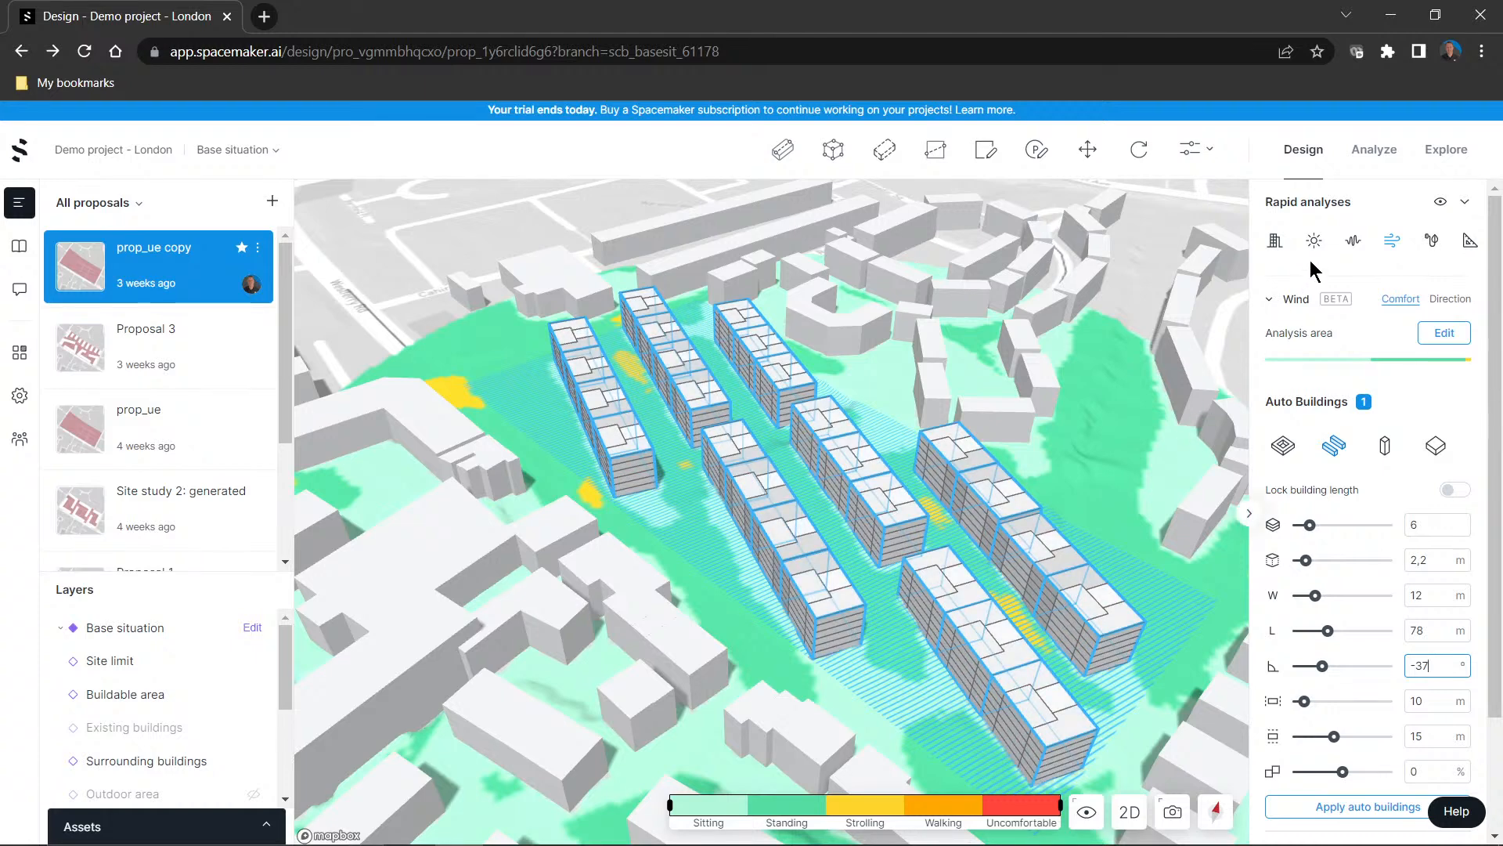
pyautogui.click(1392, 240)
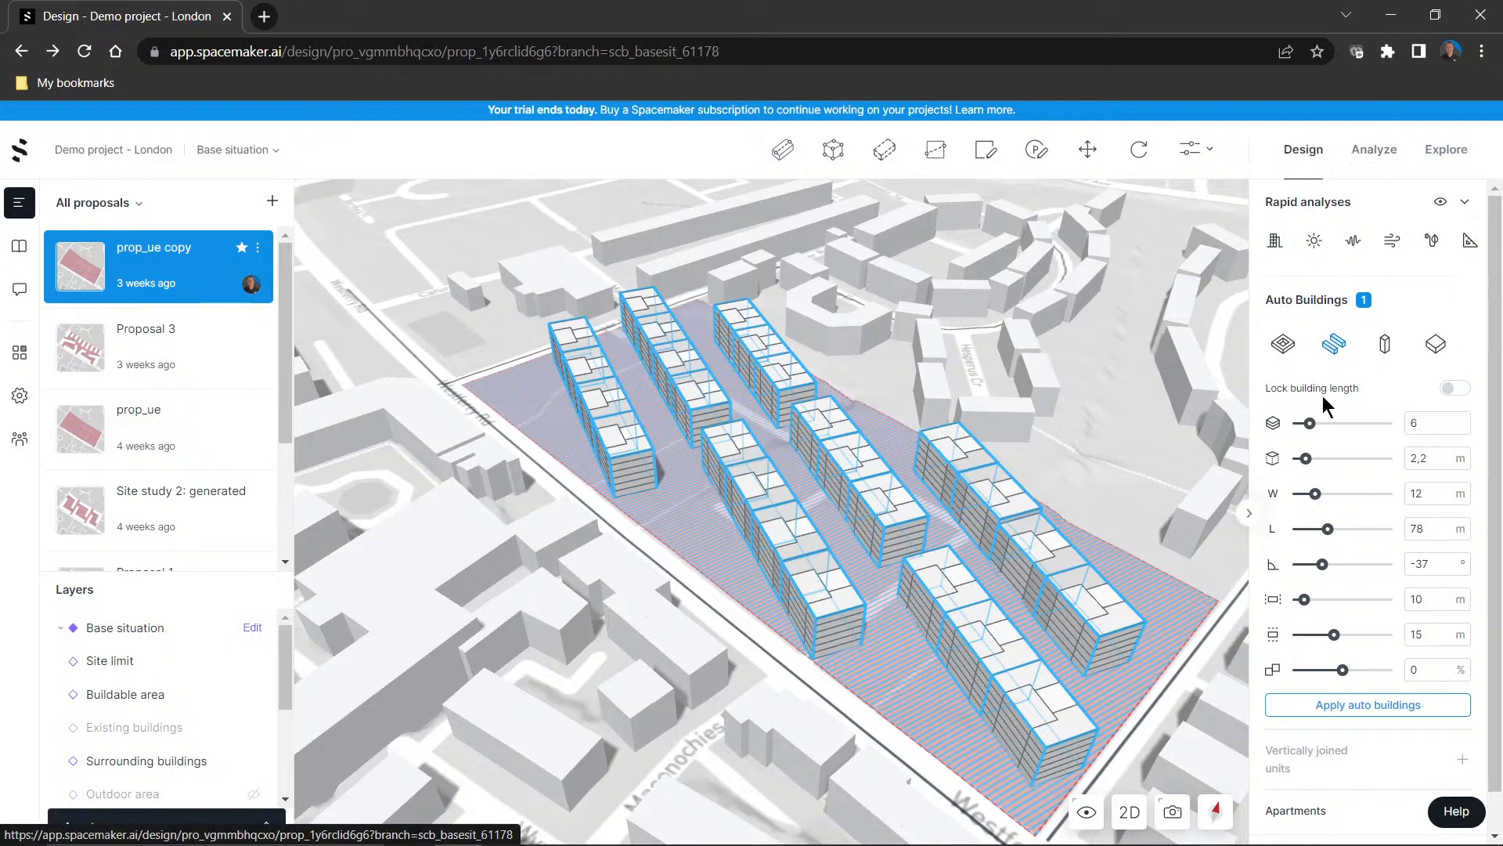
pyautogui.scroll(-1, 1320, 403)
pyautogui.scroll(1, 1314, 415)
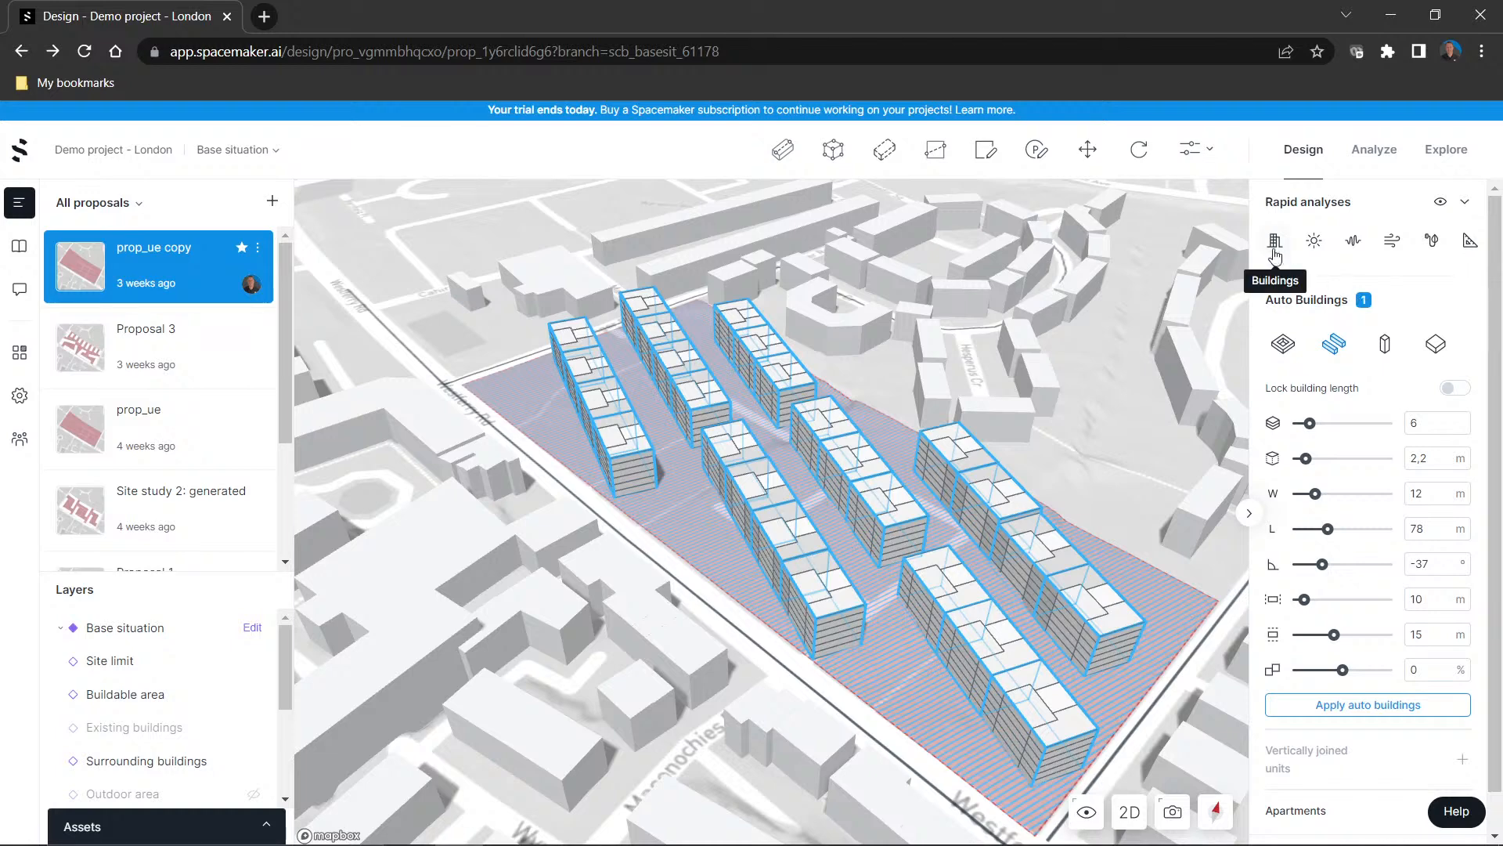
# Draw a separate line building about 27 m long between the two building rows nearest the parallel street edge
pyautogui.click(780, 148)
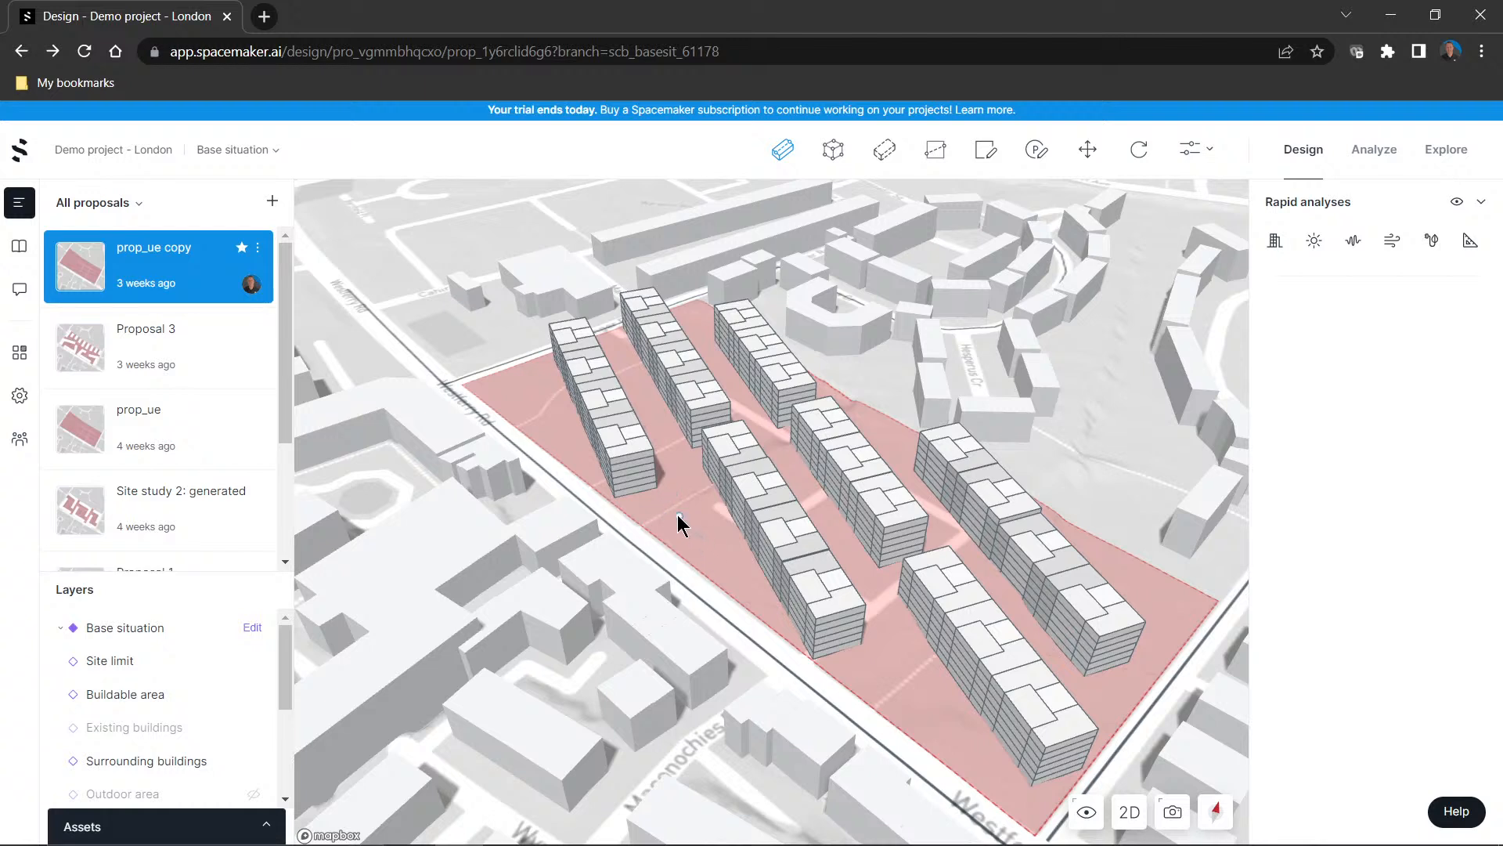
pyautogui.click(726, 547)
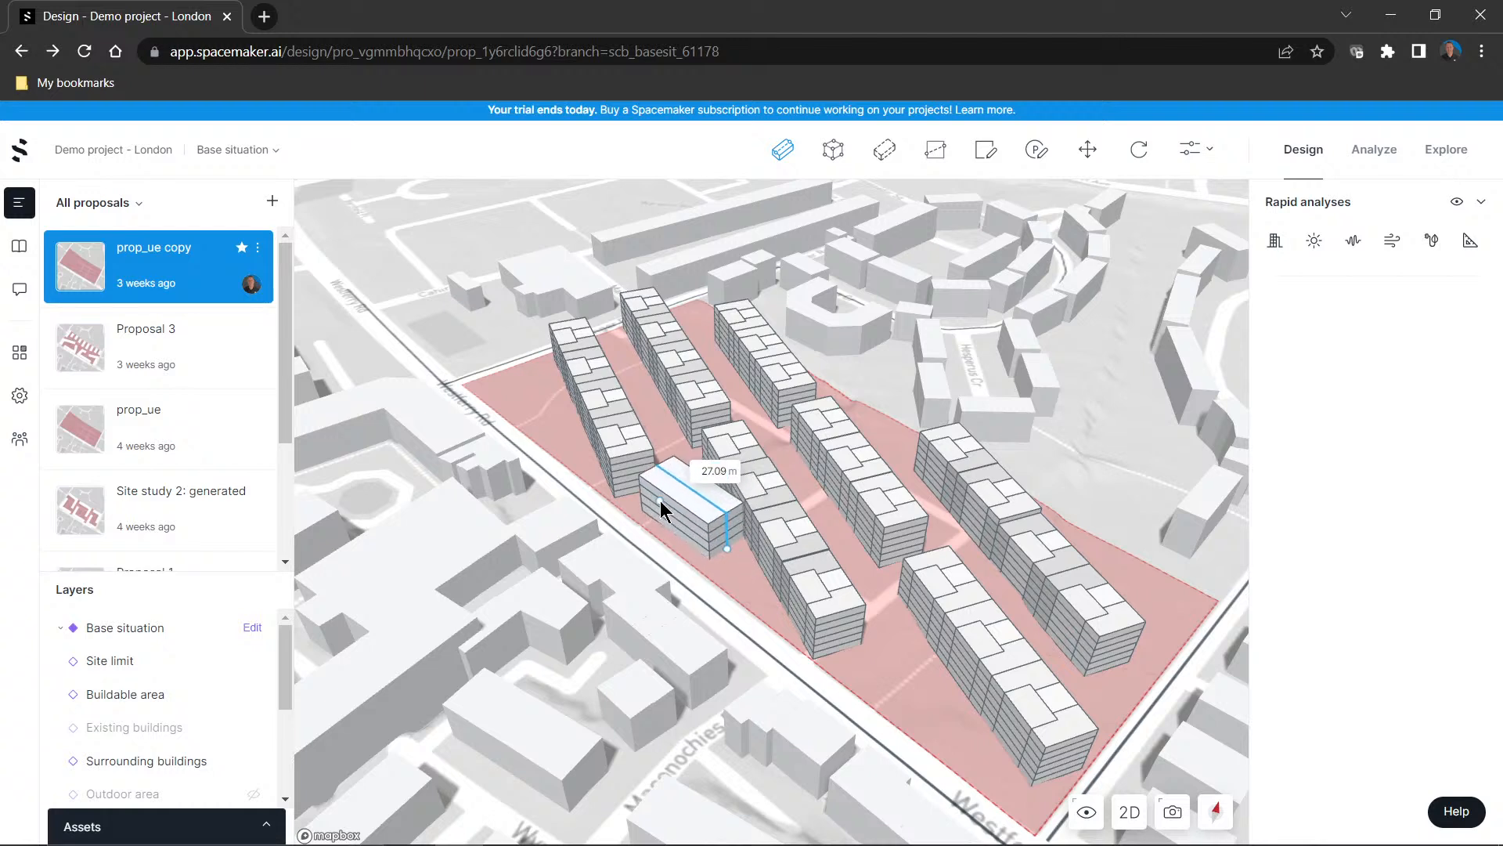
pyautogui.click(660, 501)
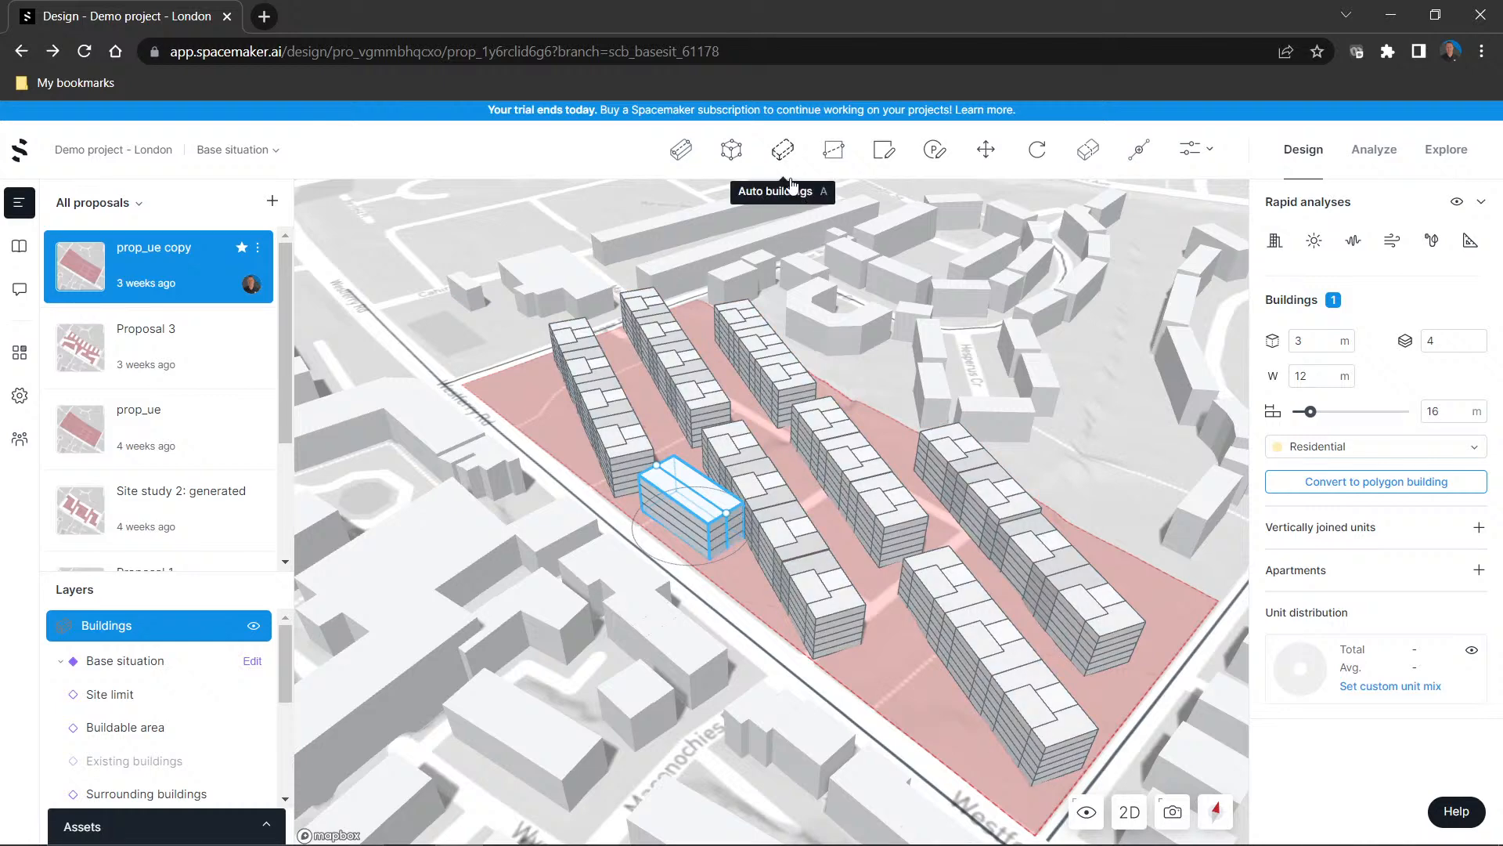
# Draw a parking area of about 766 m² on the free corner of the site beside the outermost building row
pyautogui.click(938, 156)
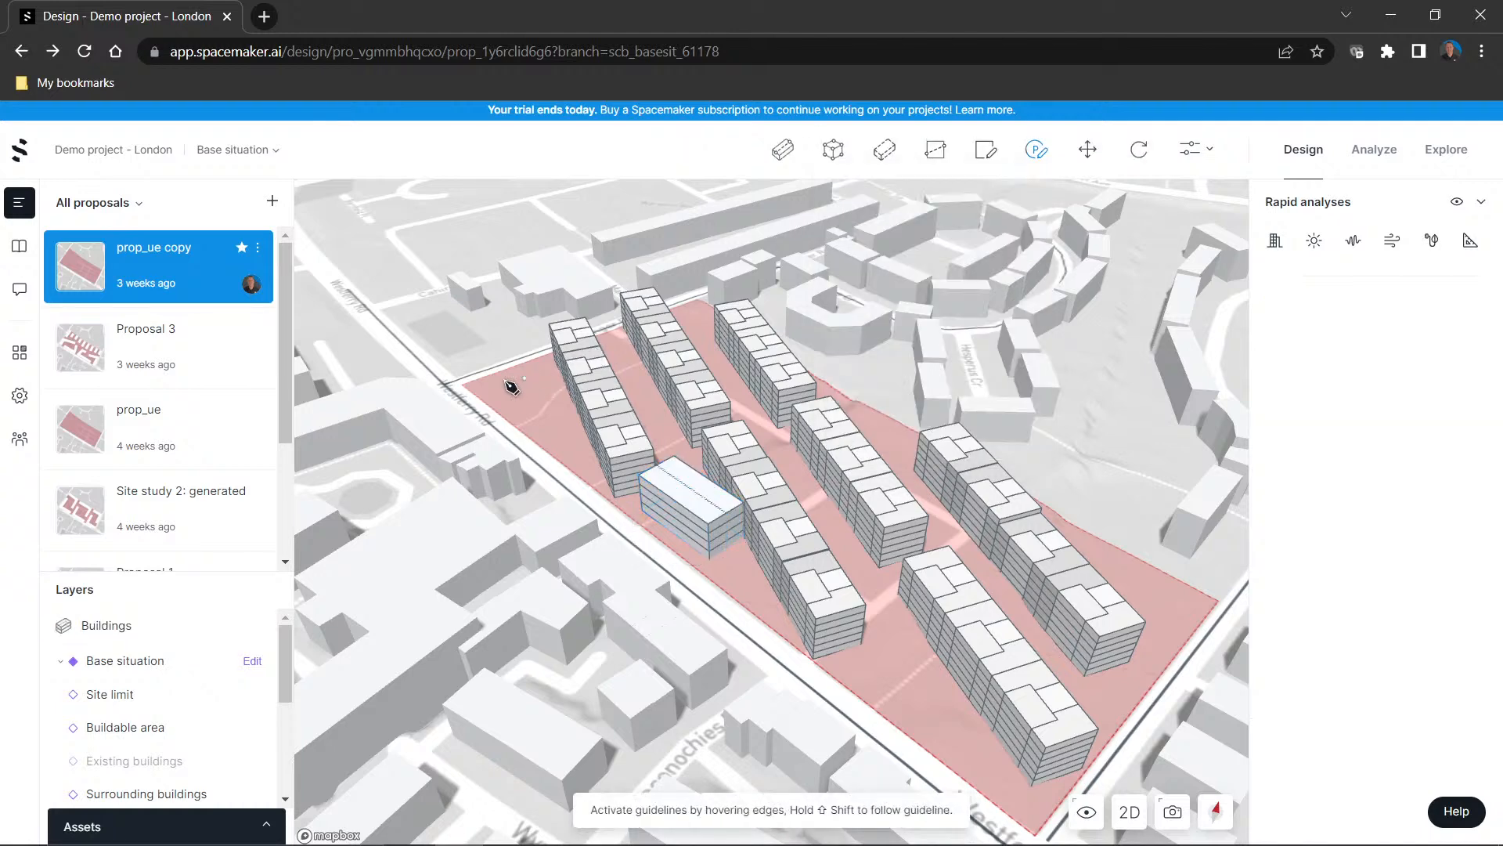
pyautogui.click(543, 442)
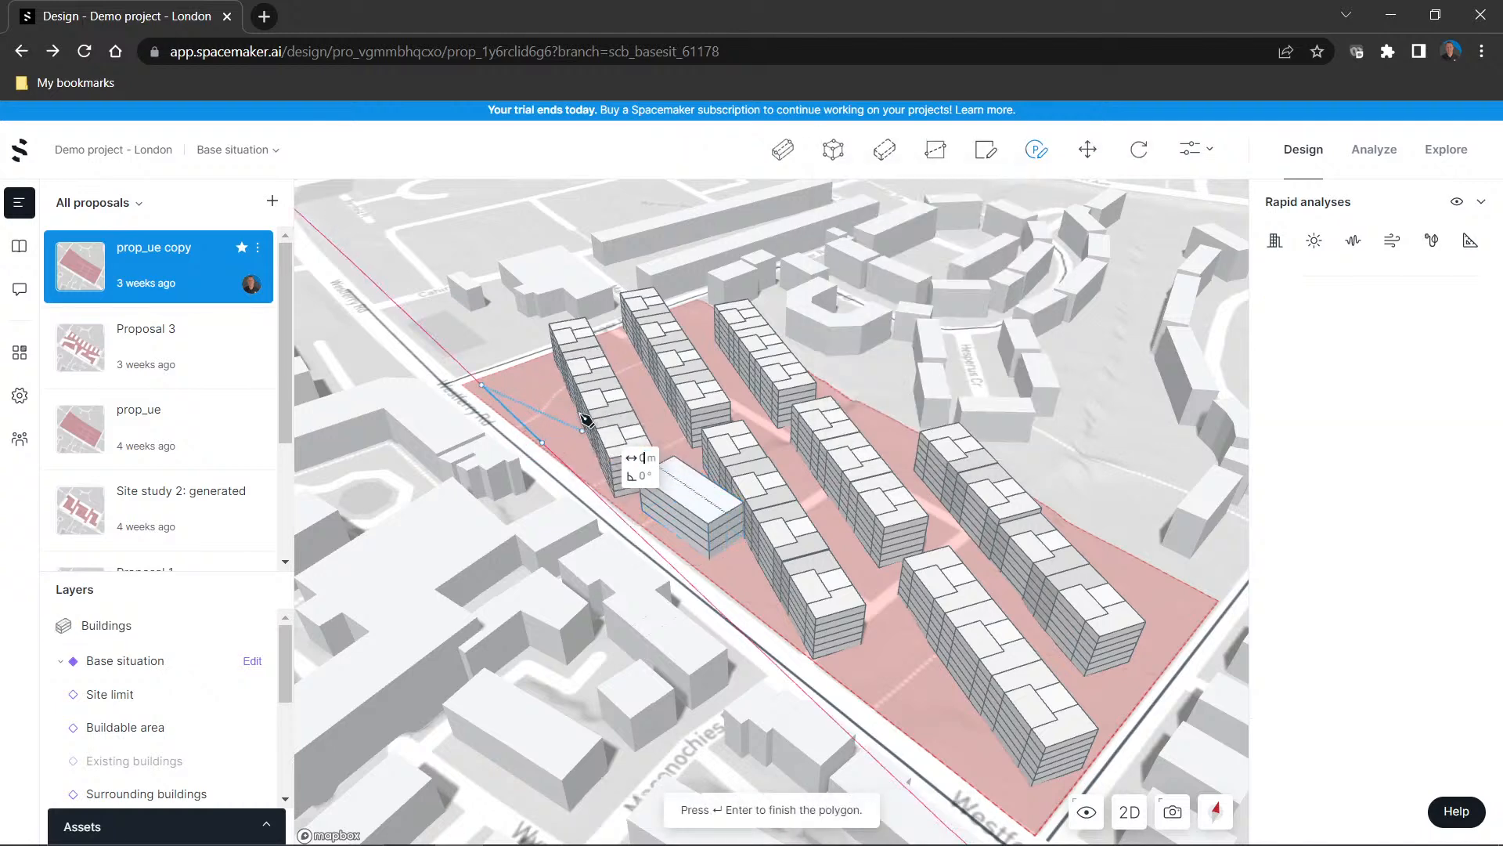
pyautogui.click(550, 360)
pyautogui.rightClick(551, 411)
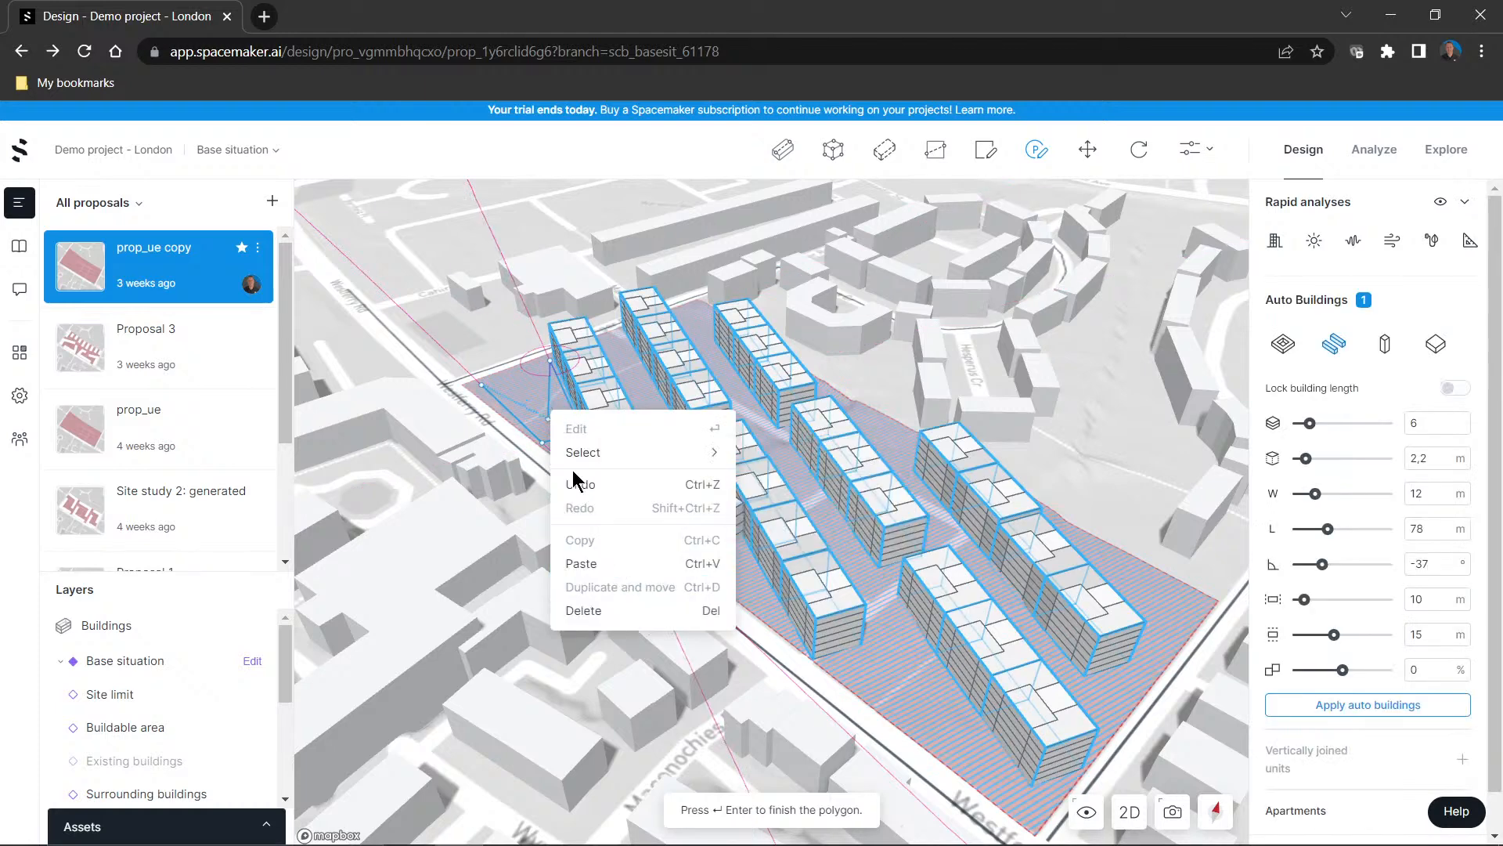
pyautogui.click(515, 374)
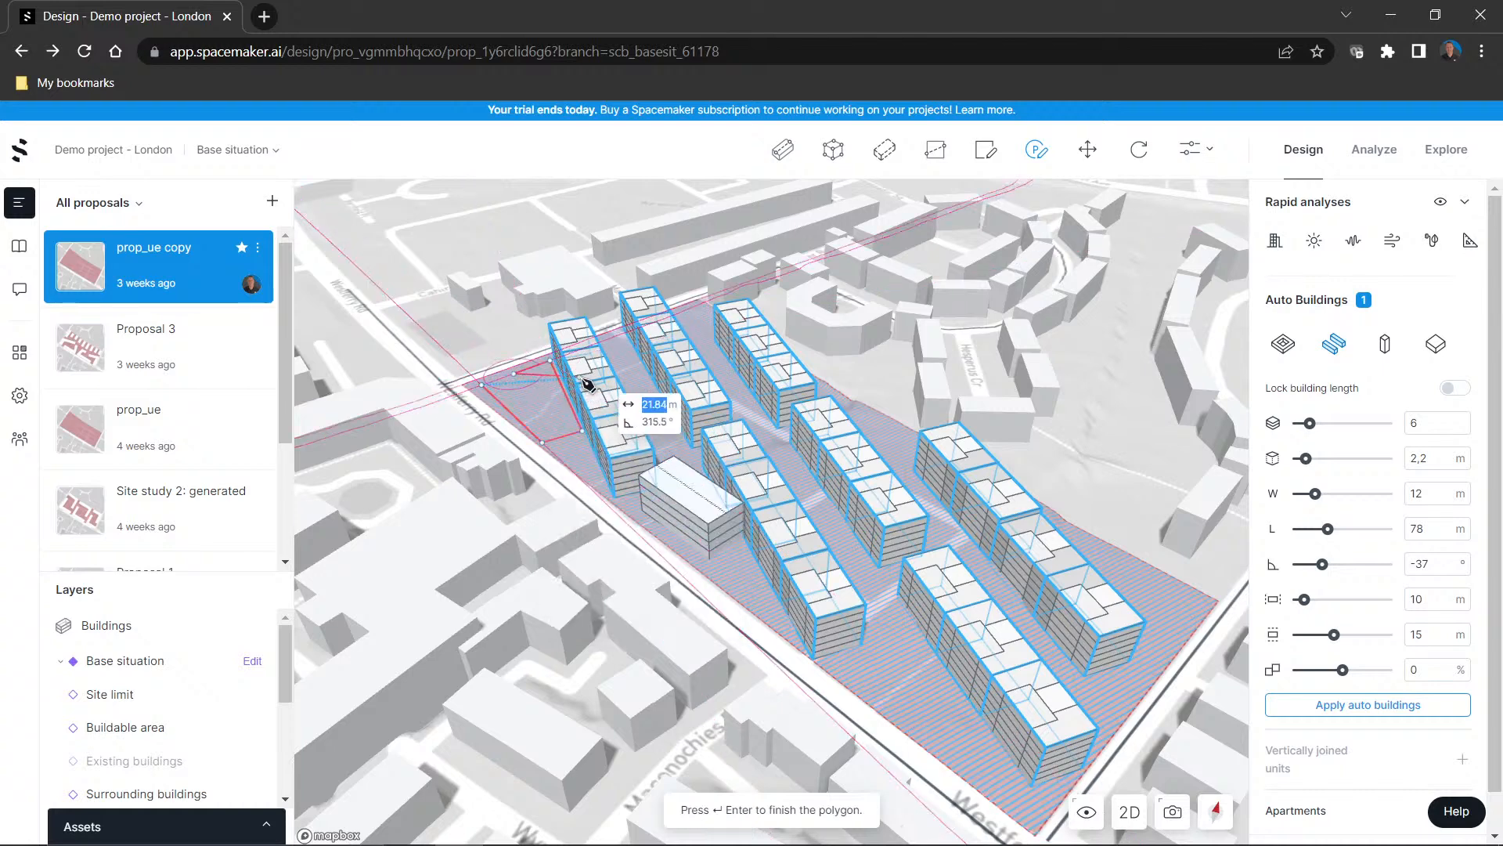
pyautogui.click(562, 410)
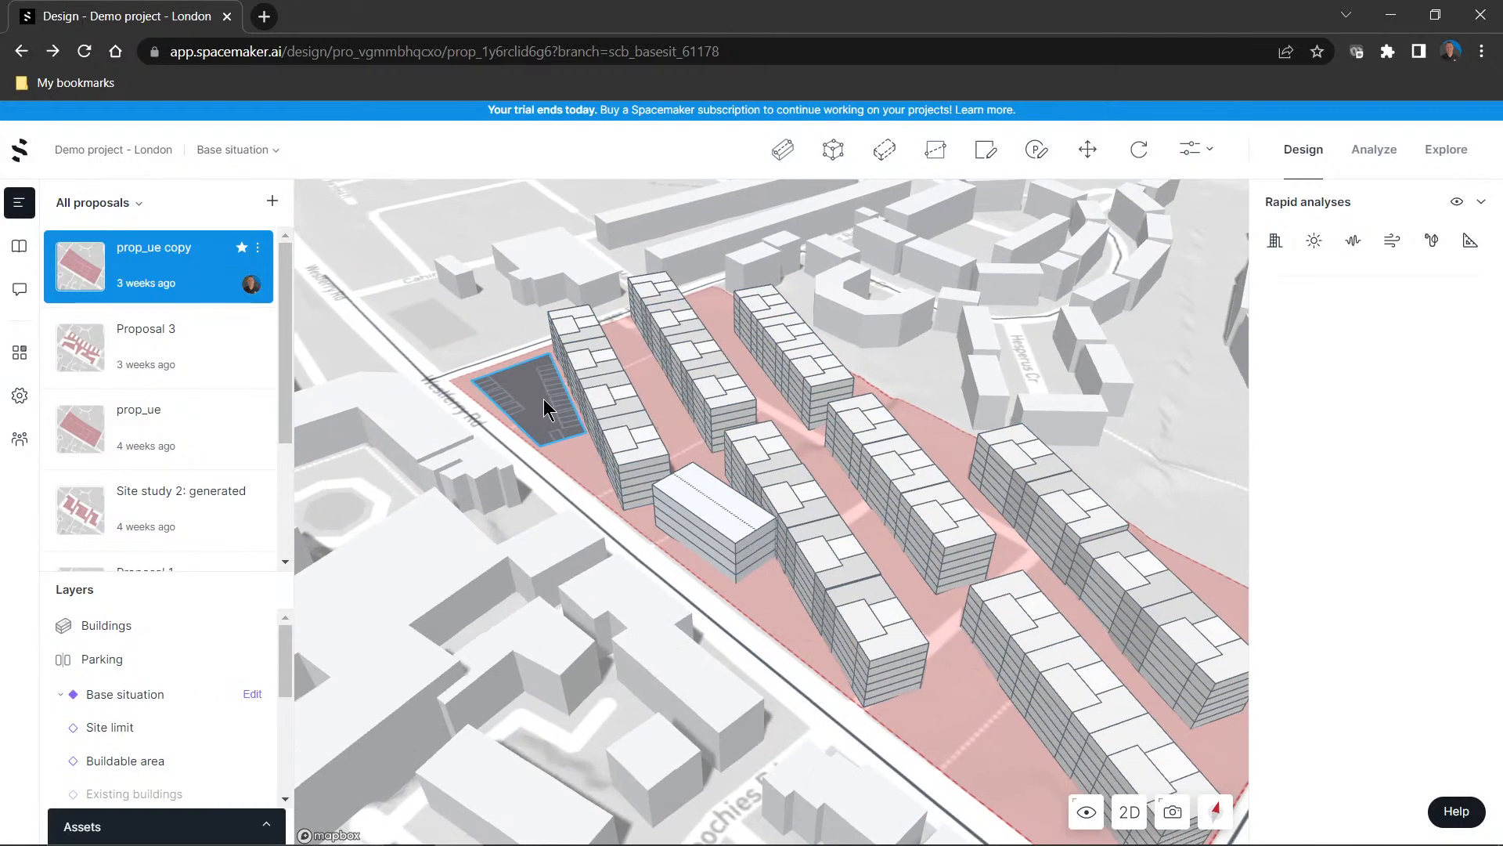
pyautogui.click(540, 414)
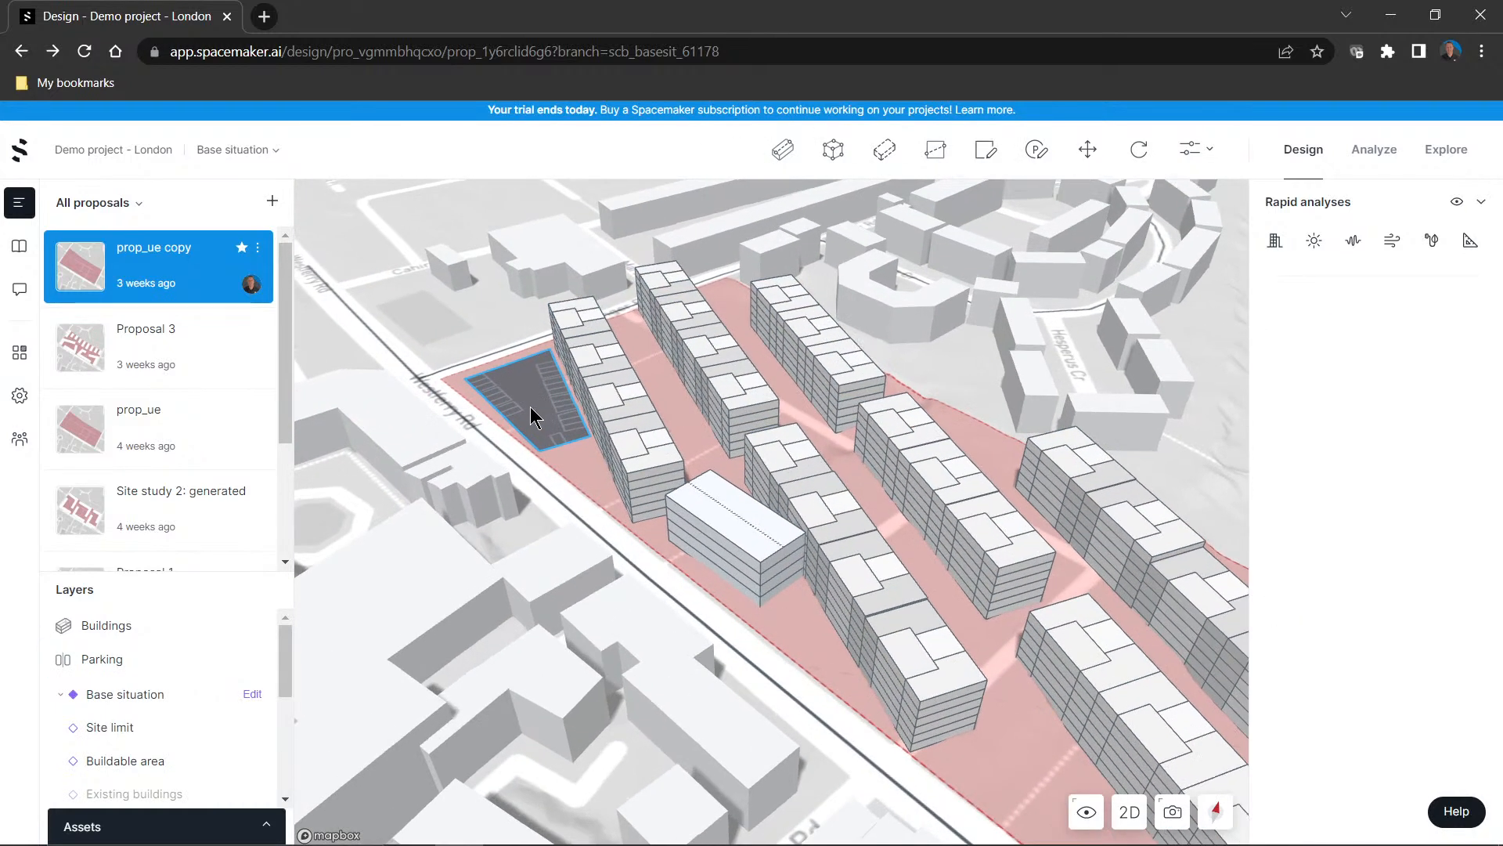
# Examine the parking area, the added building and the rows within the surrounding site, and look through the proposal's layers
pyautogui.scroll(5, 546, 425)
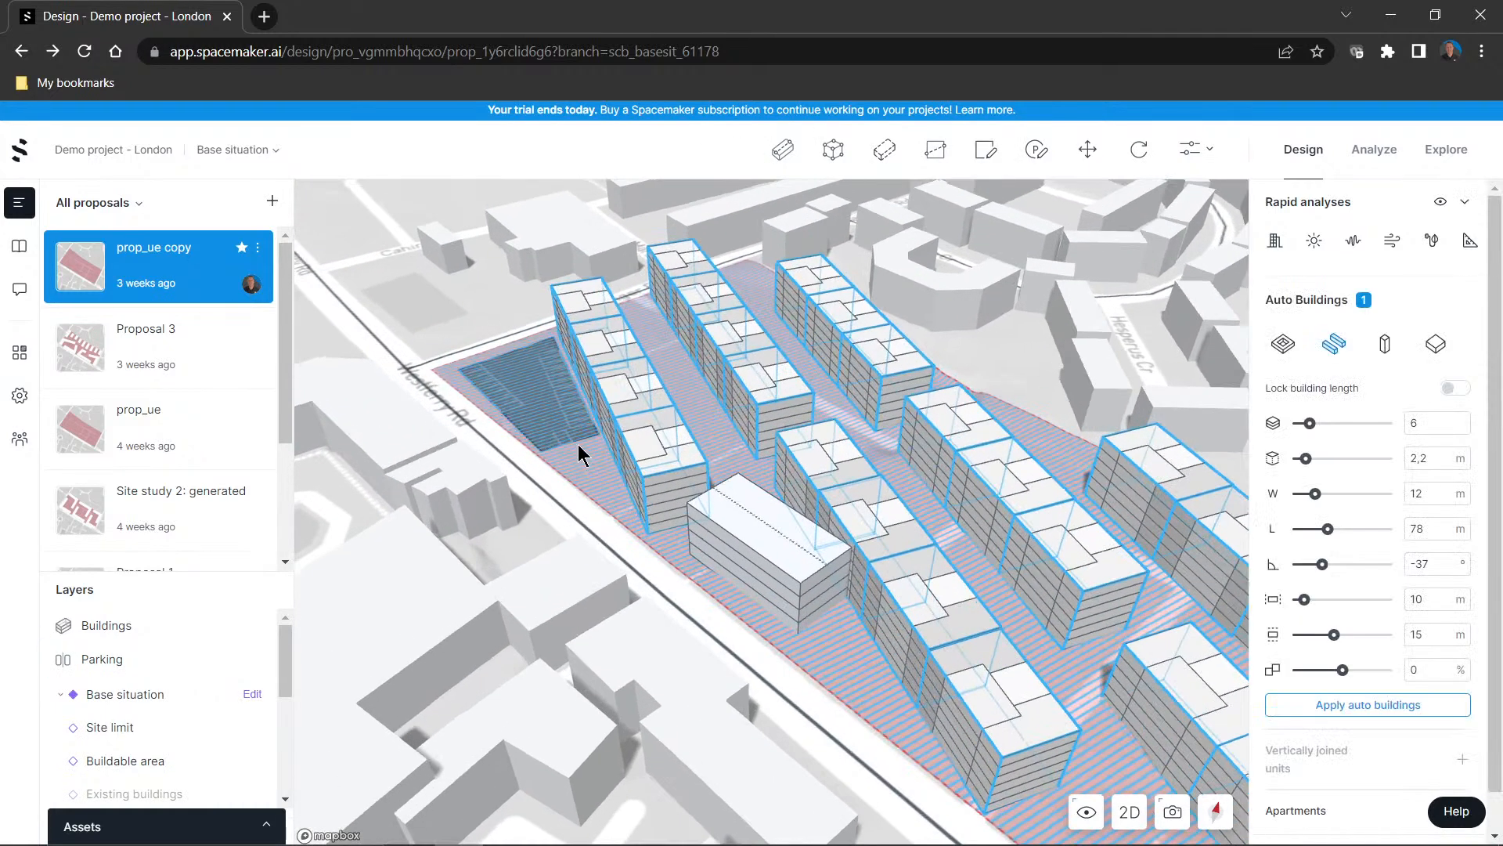
pyautogui.scroll(-2, 999, 341)
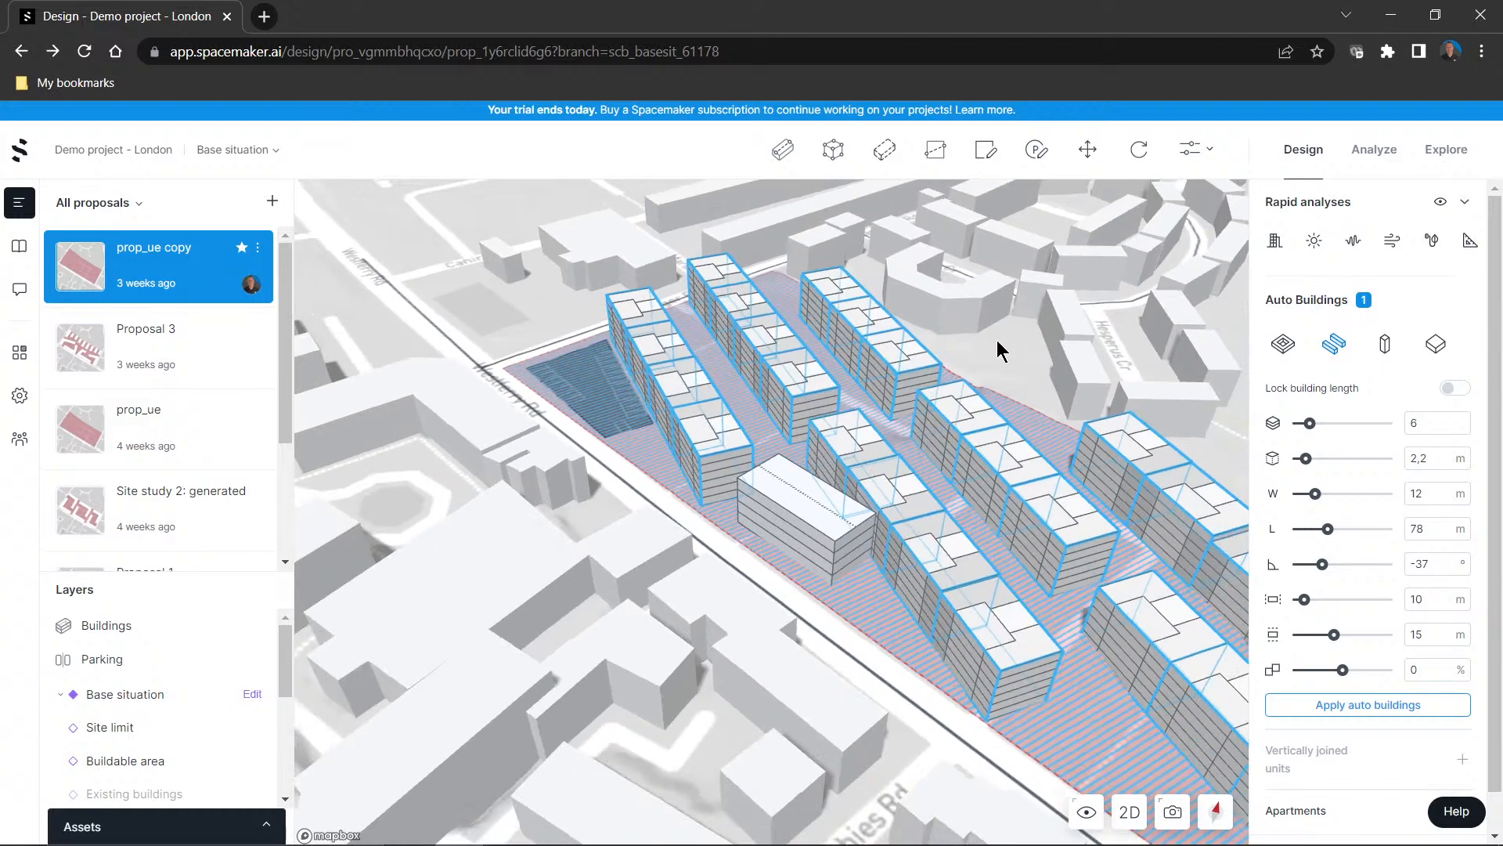
pyautogui.scroll(-1, 1006, 335)
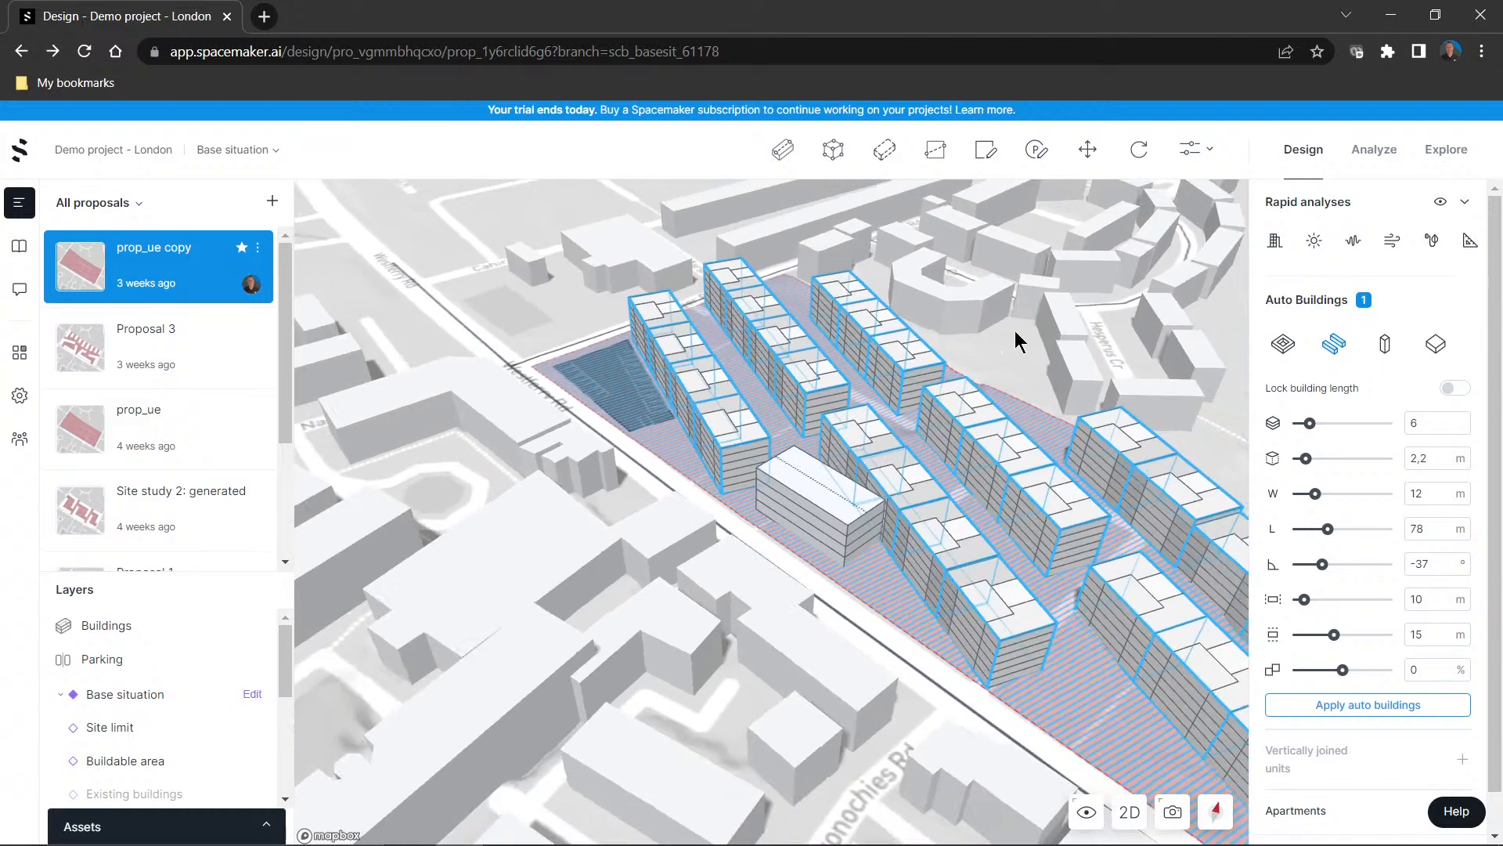
pyautogui.click(1231, 306)
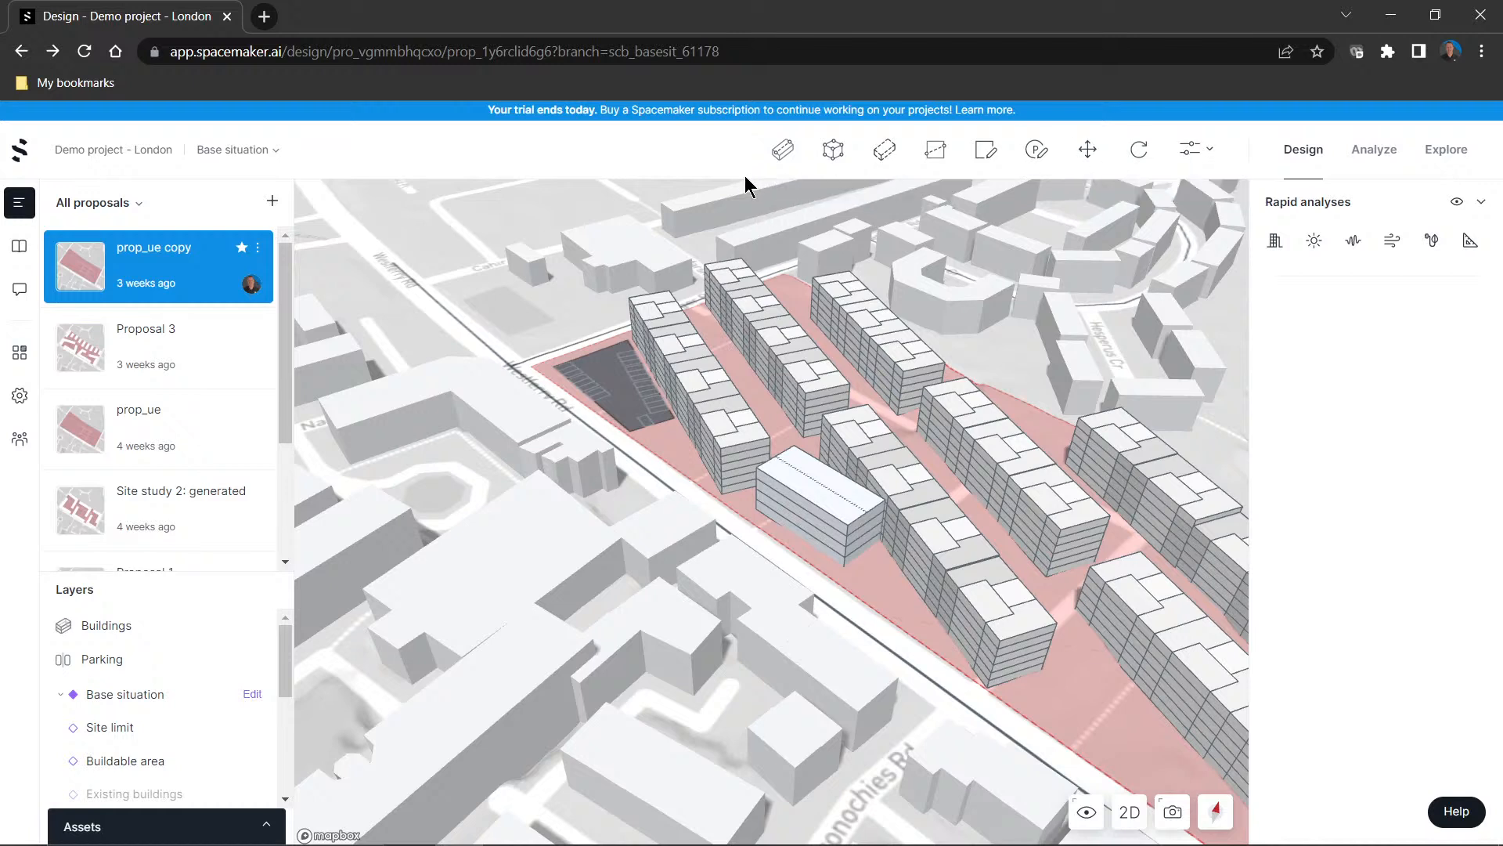
pyautogui.scroll(-3, 966, 288)
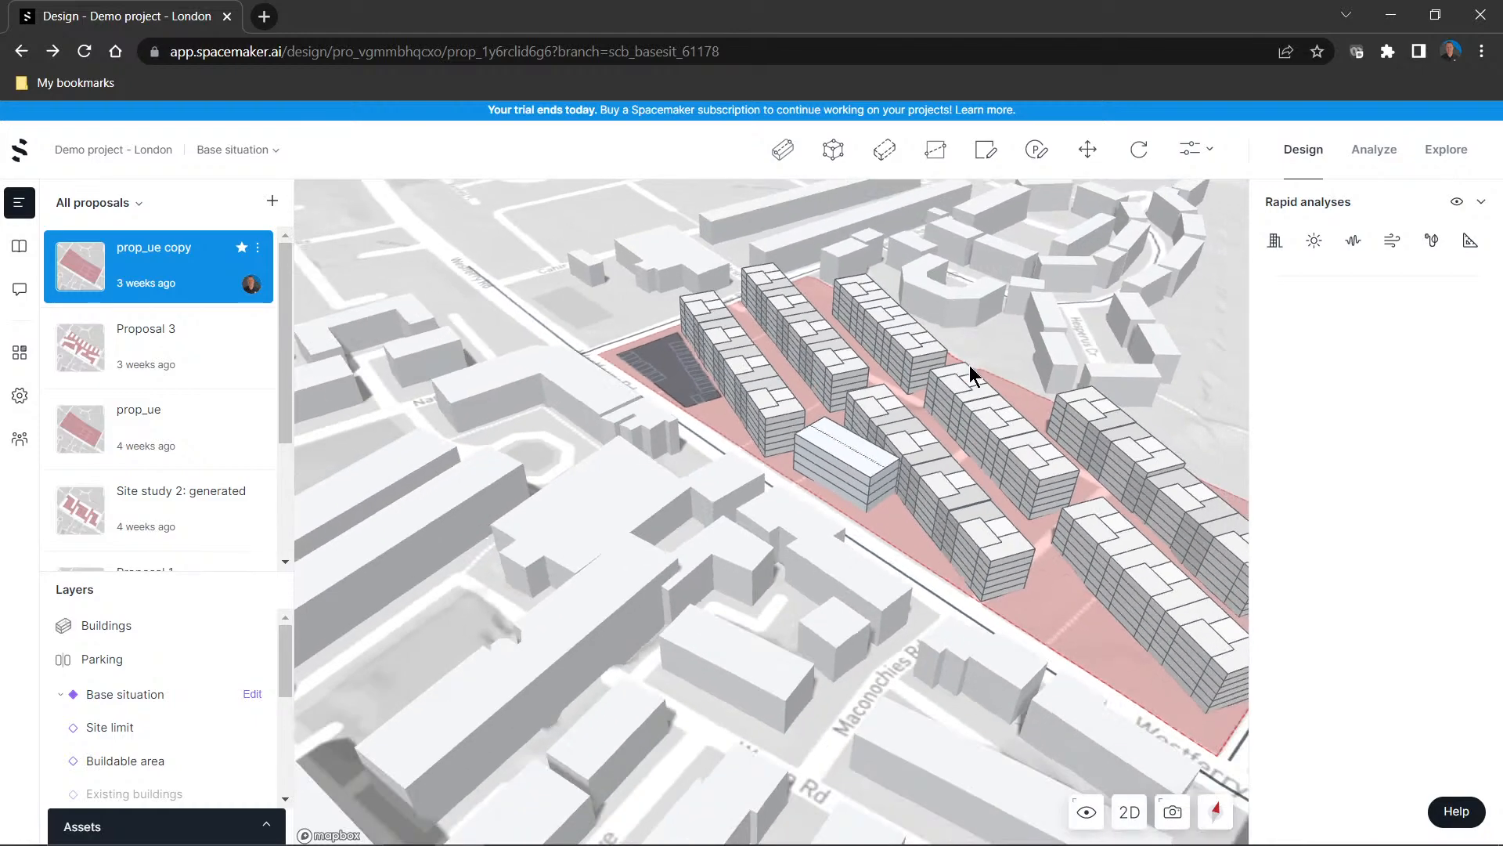
pyautogui.moveTo(970, 366); pyautogui.dragTo(937, 453, button='right')
pyautogui.scroll(-5, 169, 714)
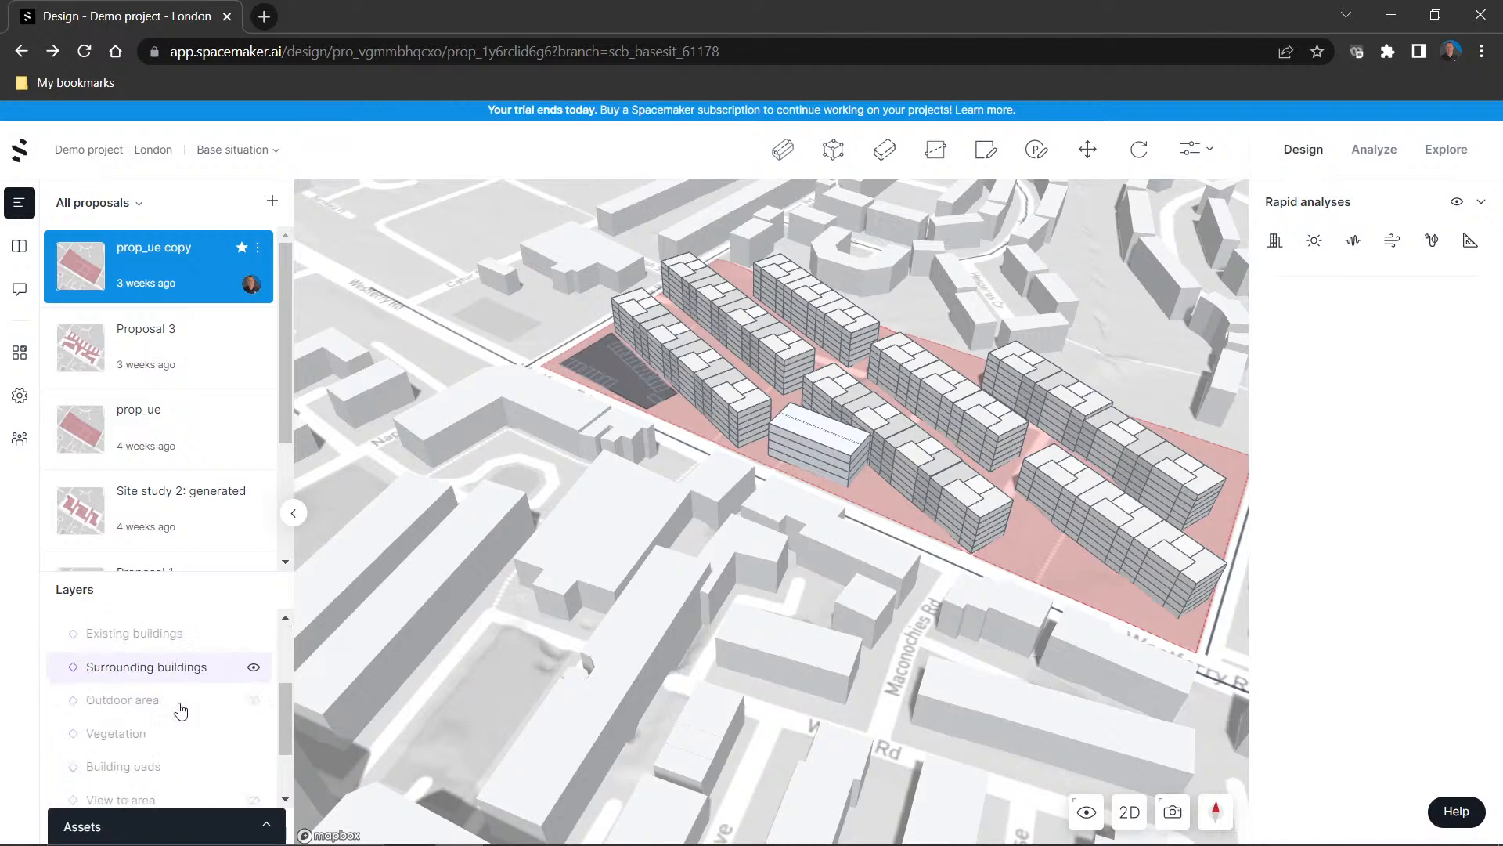
pyautogui.scroll(5, 177, 697)
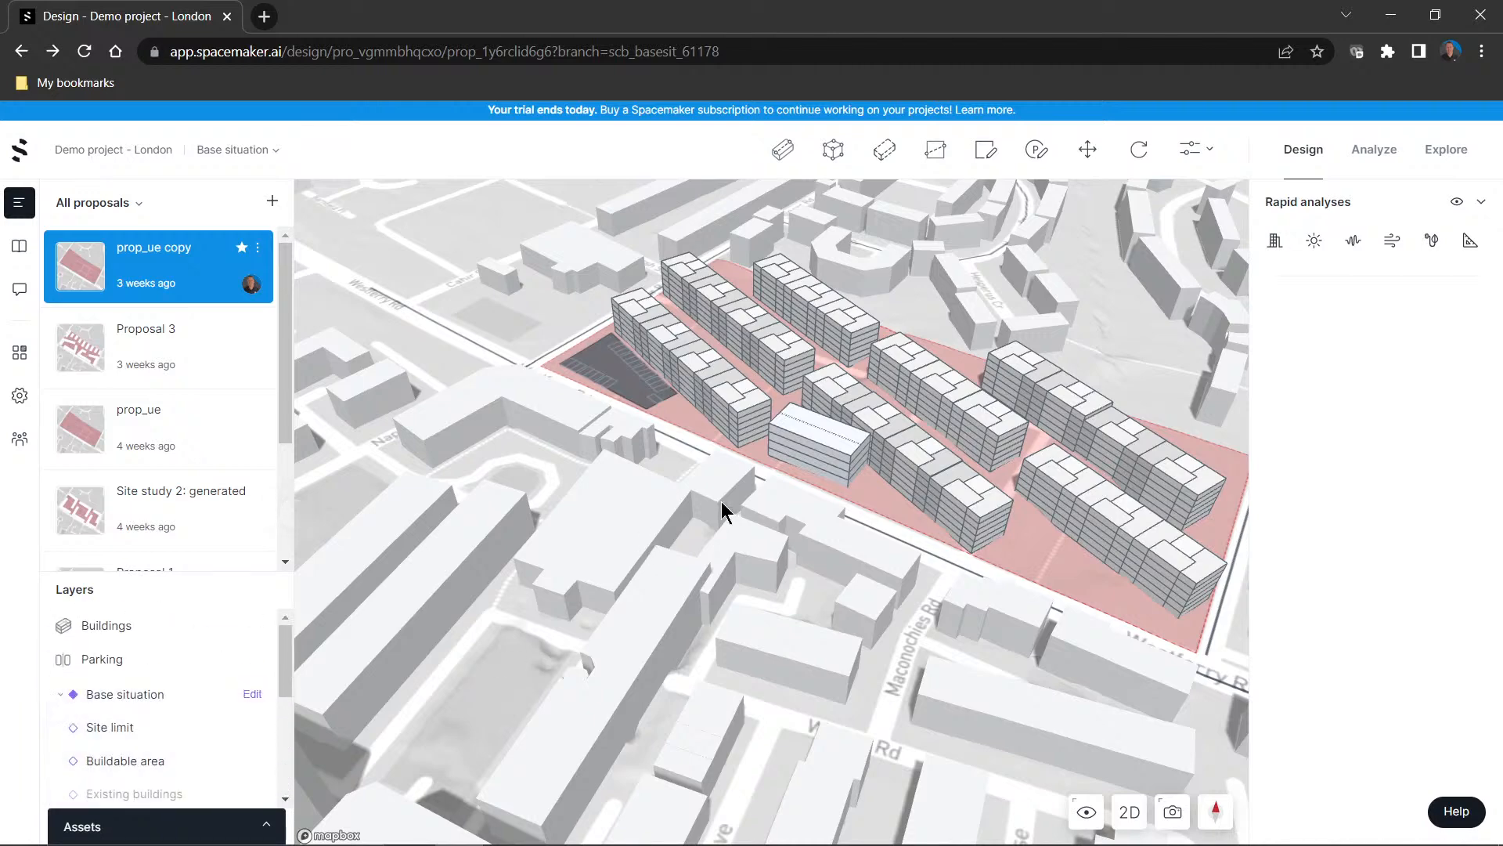
# Open the detailed analysis view of the proposal and review its area metrics and the available analysis types
pyautogui.click(1379, 154)
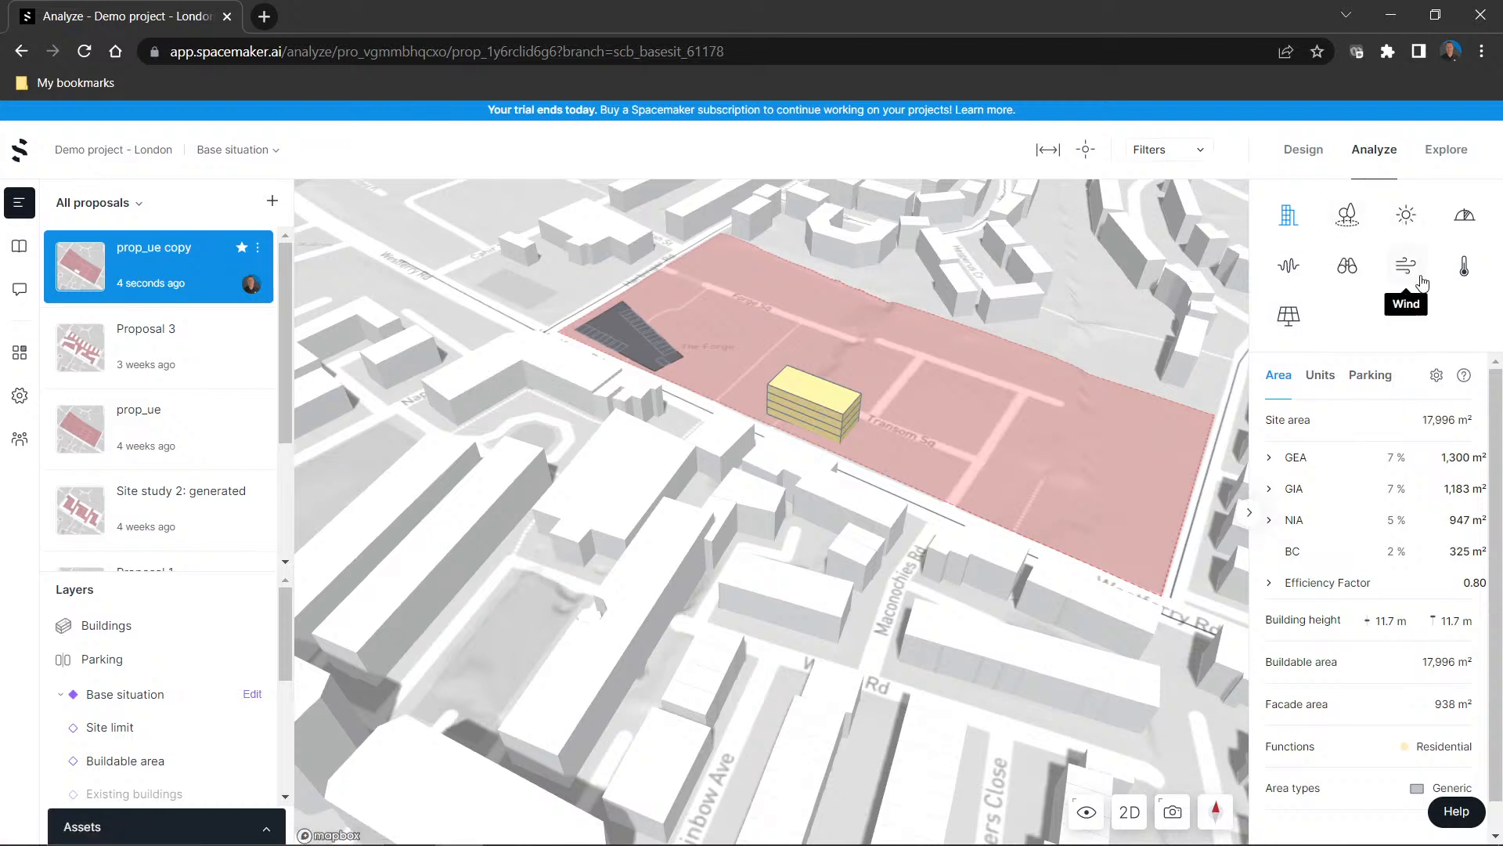
pyautogui.scroll(-1, 1324, 663)
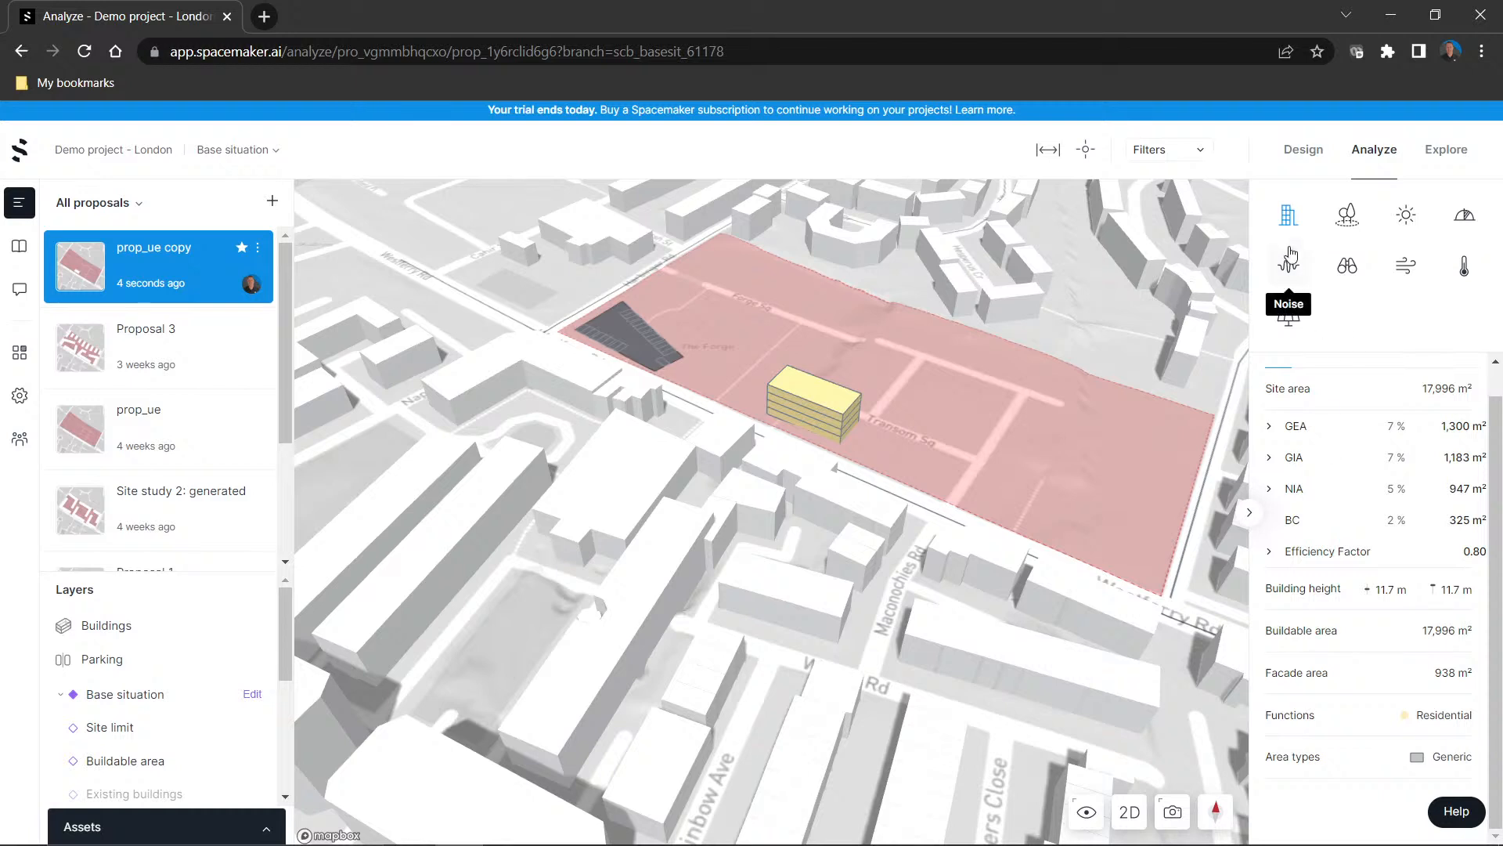
# Look over the height study inputs in the Explore view and return to the proposal's design view
pyautogui.click(1445, 153)
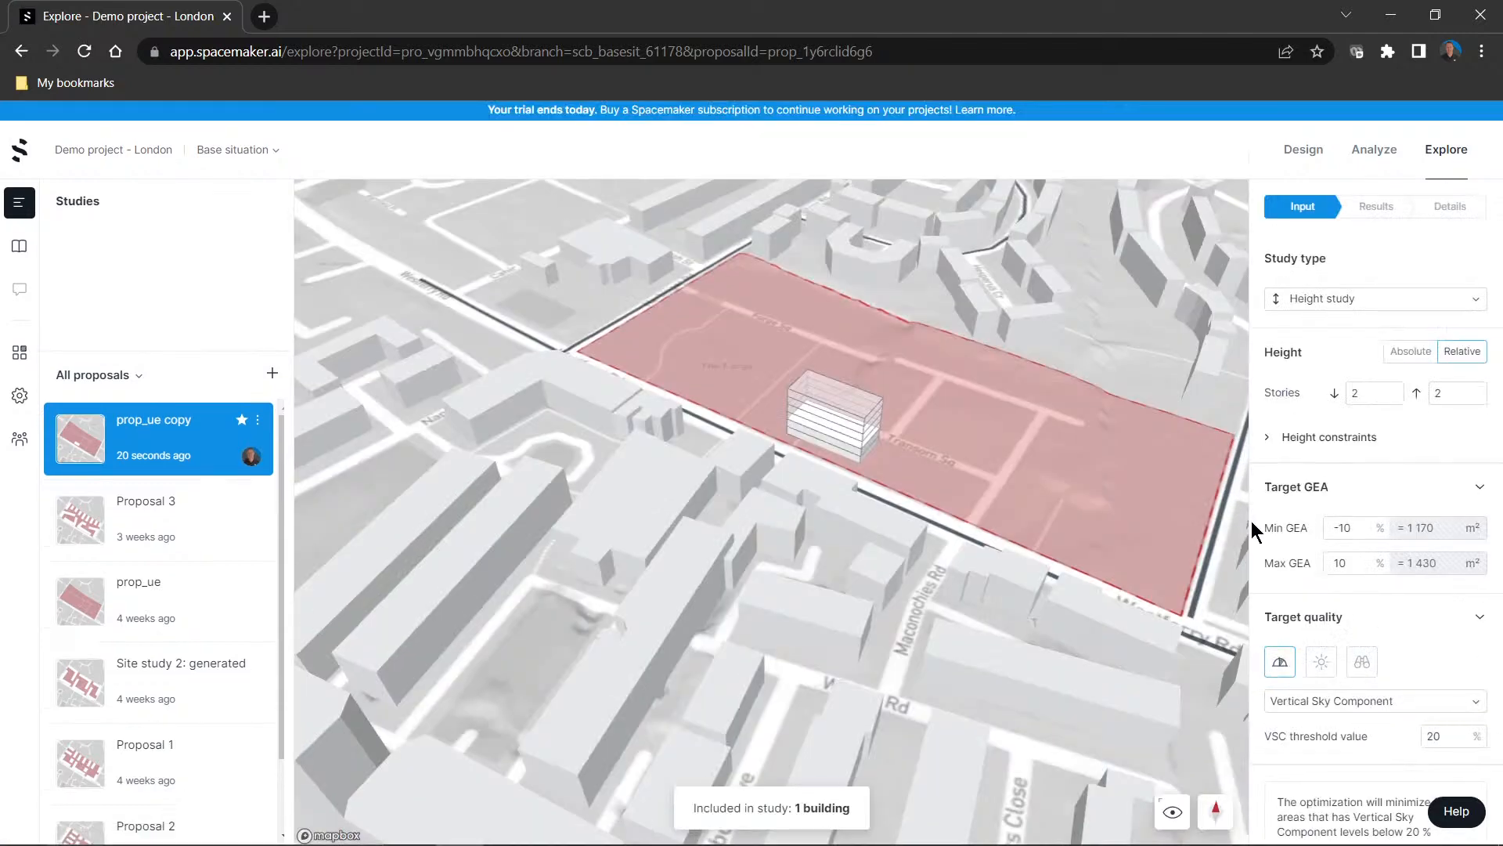
pyautogui.click(1304, 149)
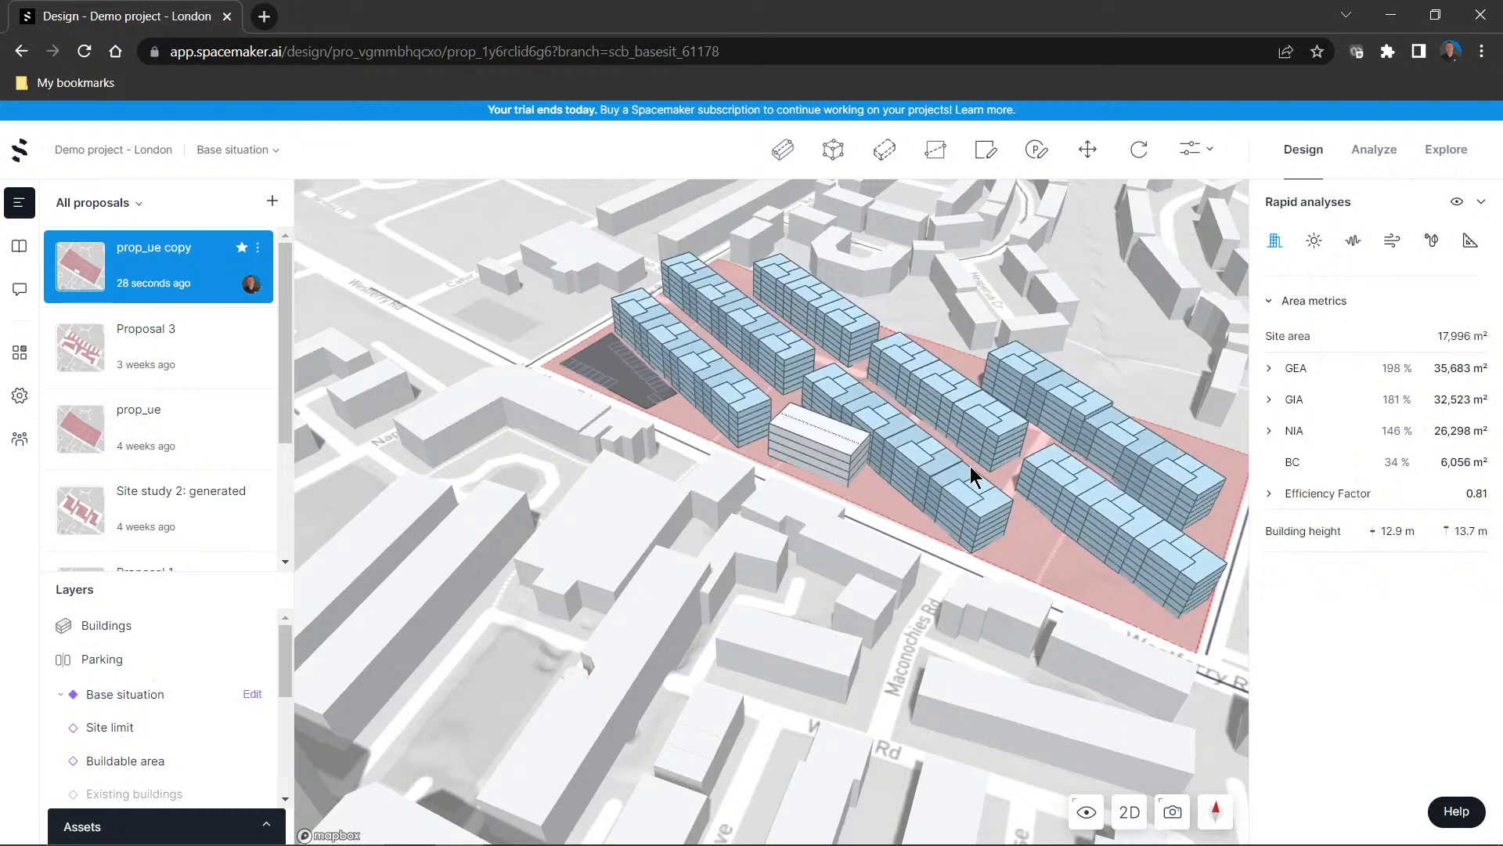
# Examine the generated building rows, the separate line building and the parking area from several angles within the surrounding city
pyautogui.moveTo(970, 467)
pyautogui.mouseDown(button='right')
pyautogui.moveTo(924, 457)
pyautogui.moveTo(946, 458)
pyautogui.mouseUp(button='right')
pyautogui.scroll(-3, 946, 457)
pyautogui.scroll(3, 872, 473)
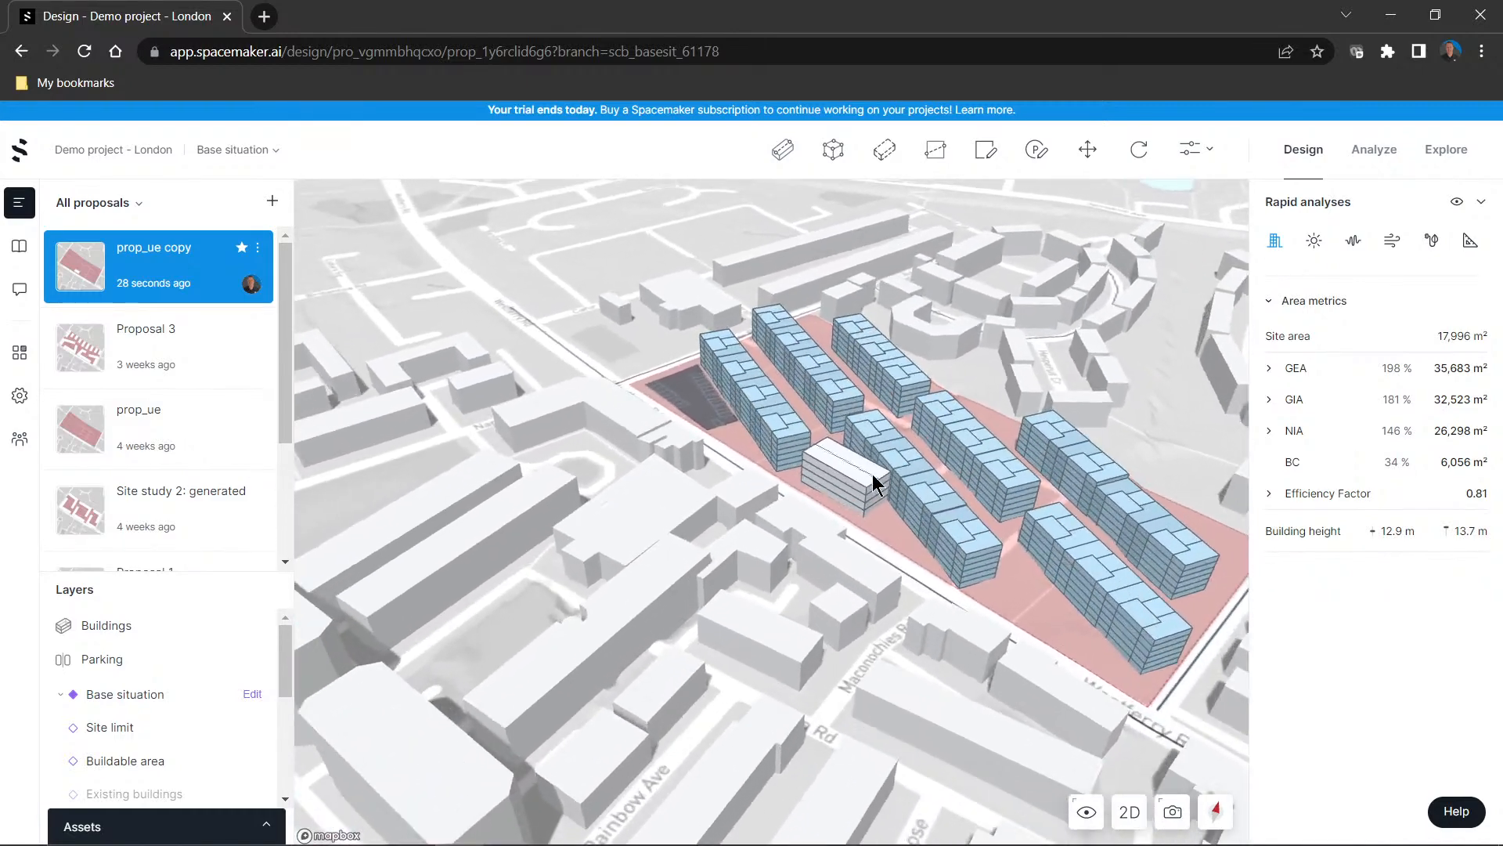
pyautogui.scroll(-5, 862, 549)
pyautogui.moveTo(847, 558); pyautogui.dragTo(769, 542, button='right')
pyautogui.scroll(2, 905, 586)
pyautogui.scroll(2, 905, 586)
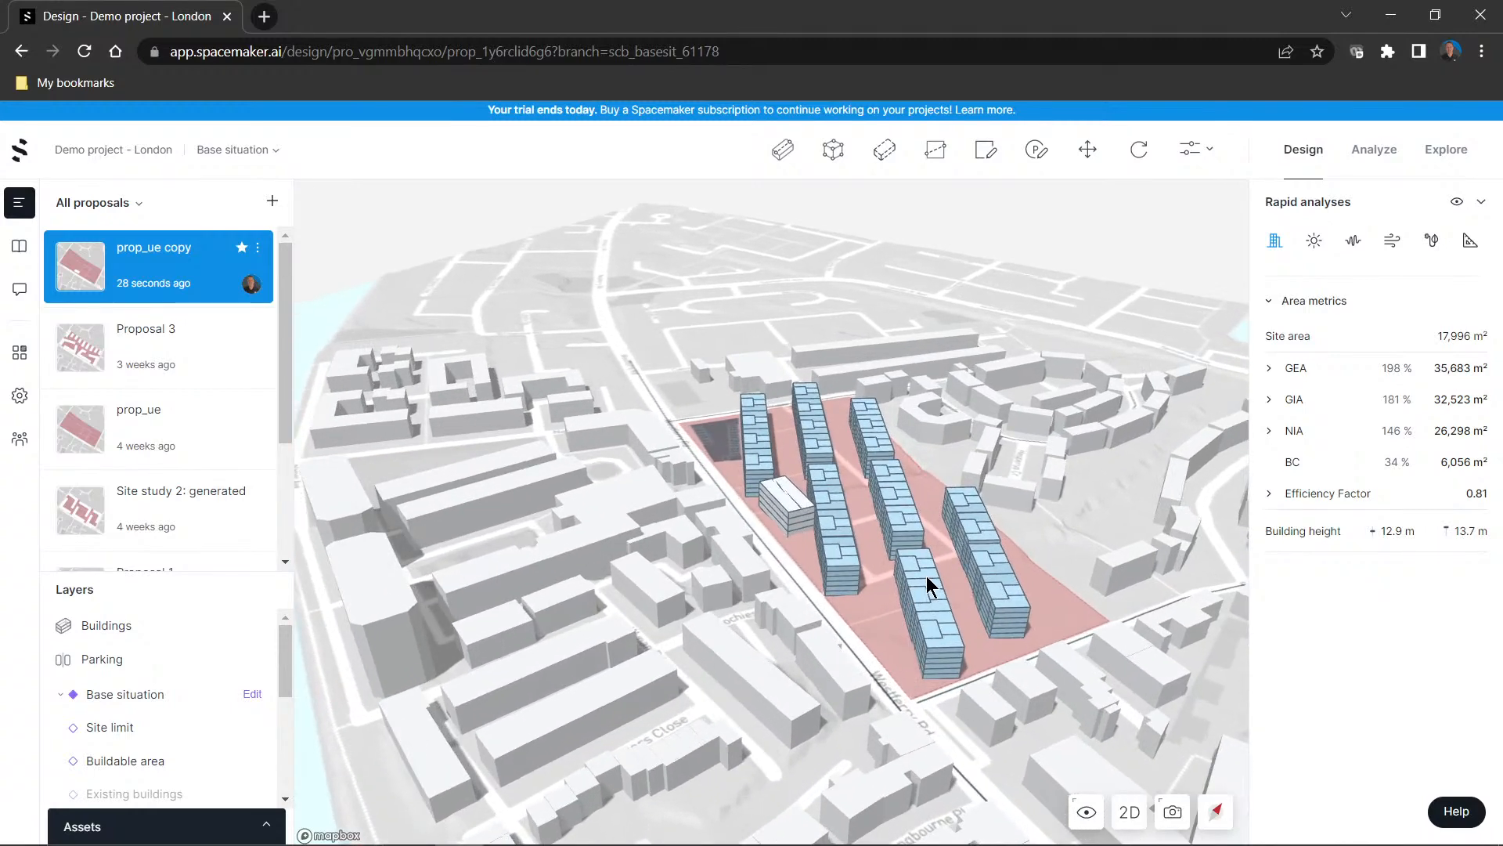
pyautogui.scroll(1, 943, 654)
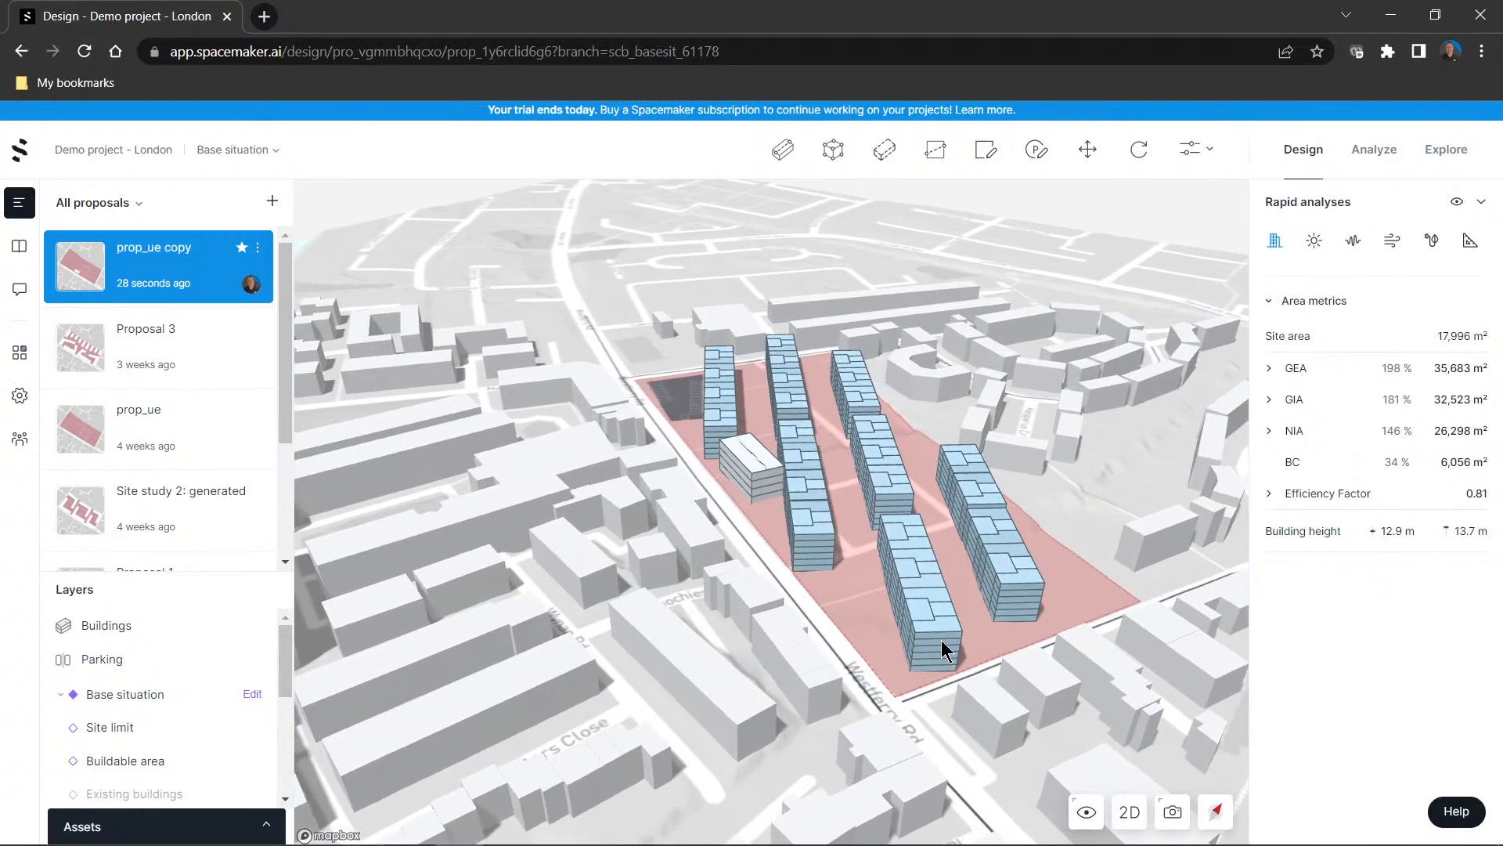
# Select the auto-generated building rows and check which editing commands are available for them
pyautogui.click(937, 625)
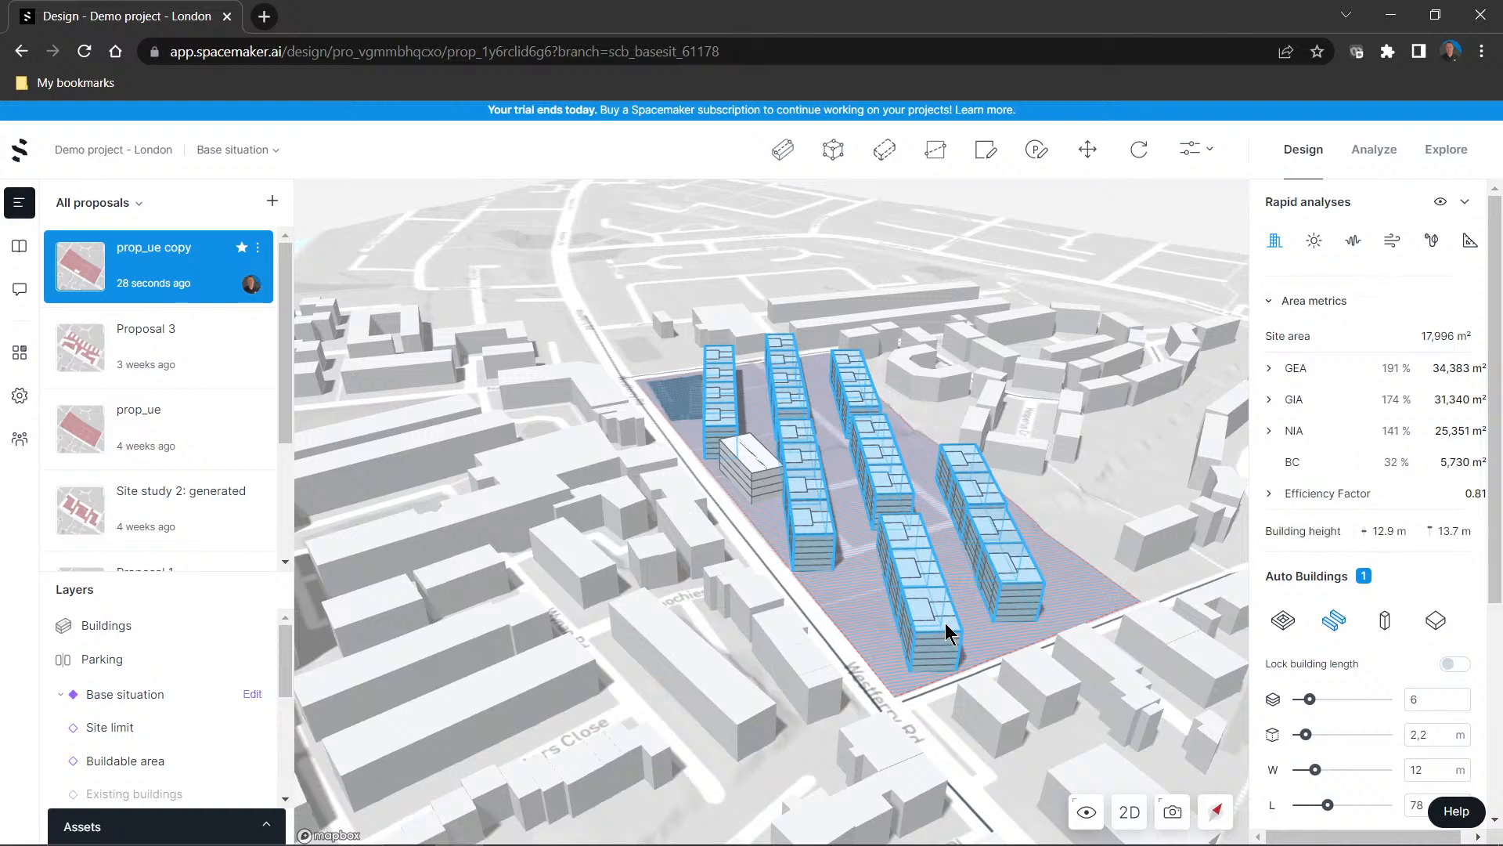
pyautogui.rightClick(946, 623)
pyautogui.click(934, 625)
pyautogui.rightClick(924, 616)
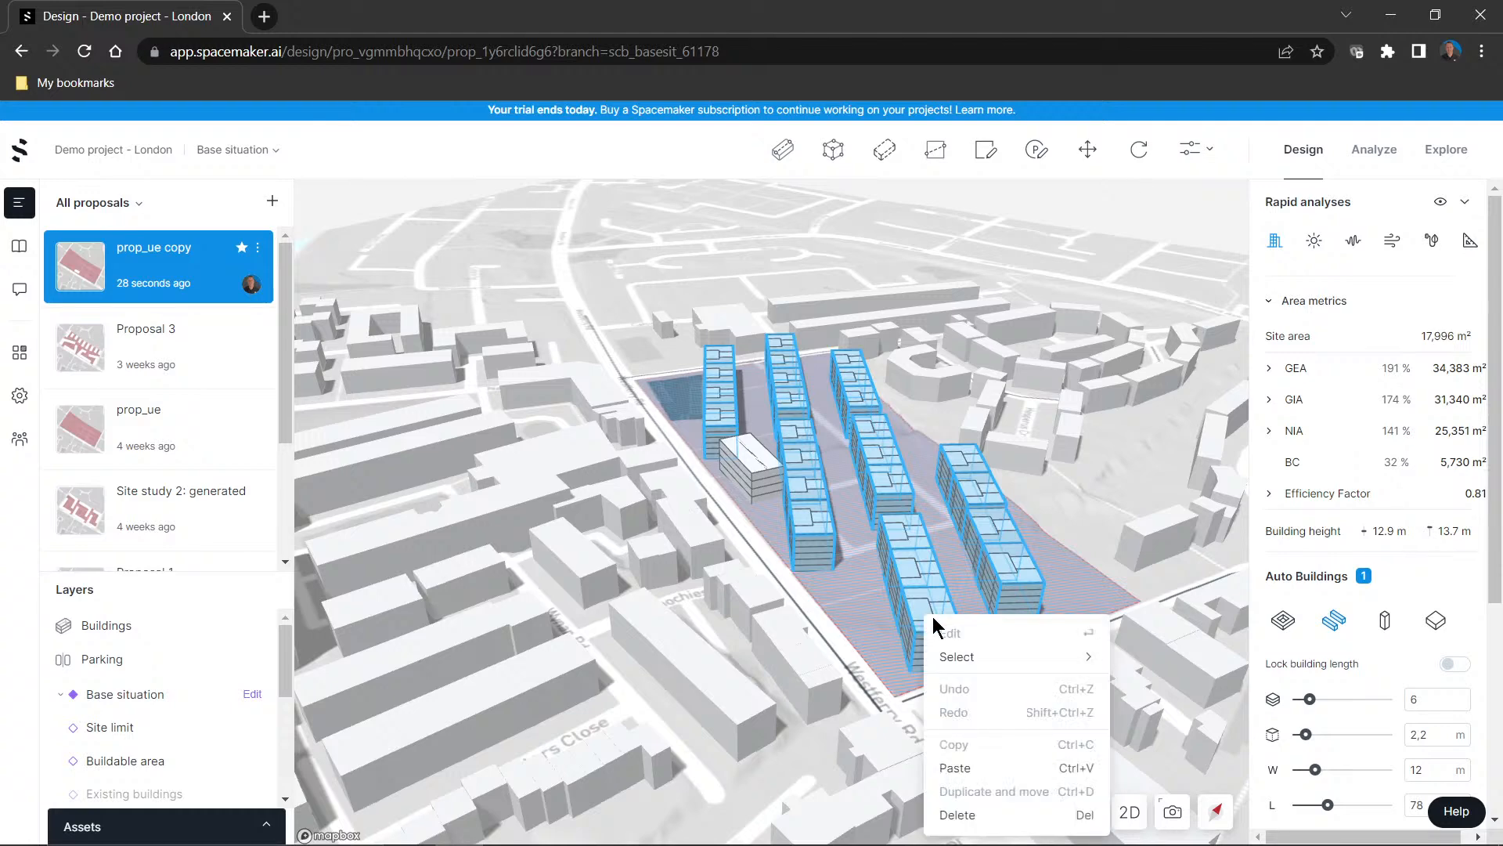
# Select the top storey of the separate line building and assign it the Residential function
pyautogui.click(754, 471)
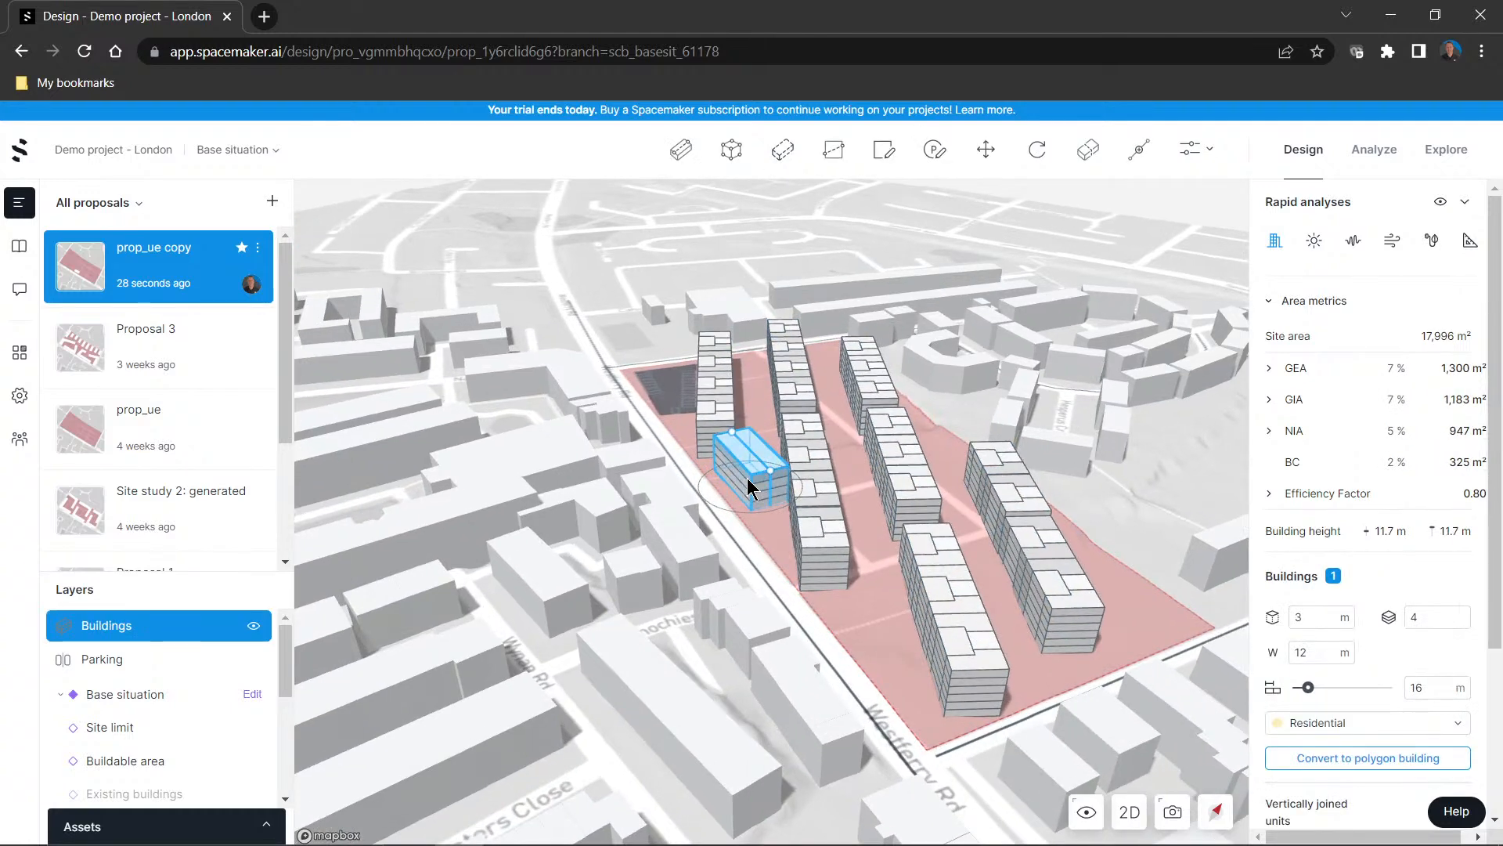
pyautogui.doubleClick(758, 478)
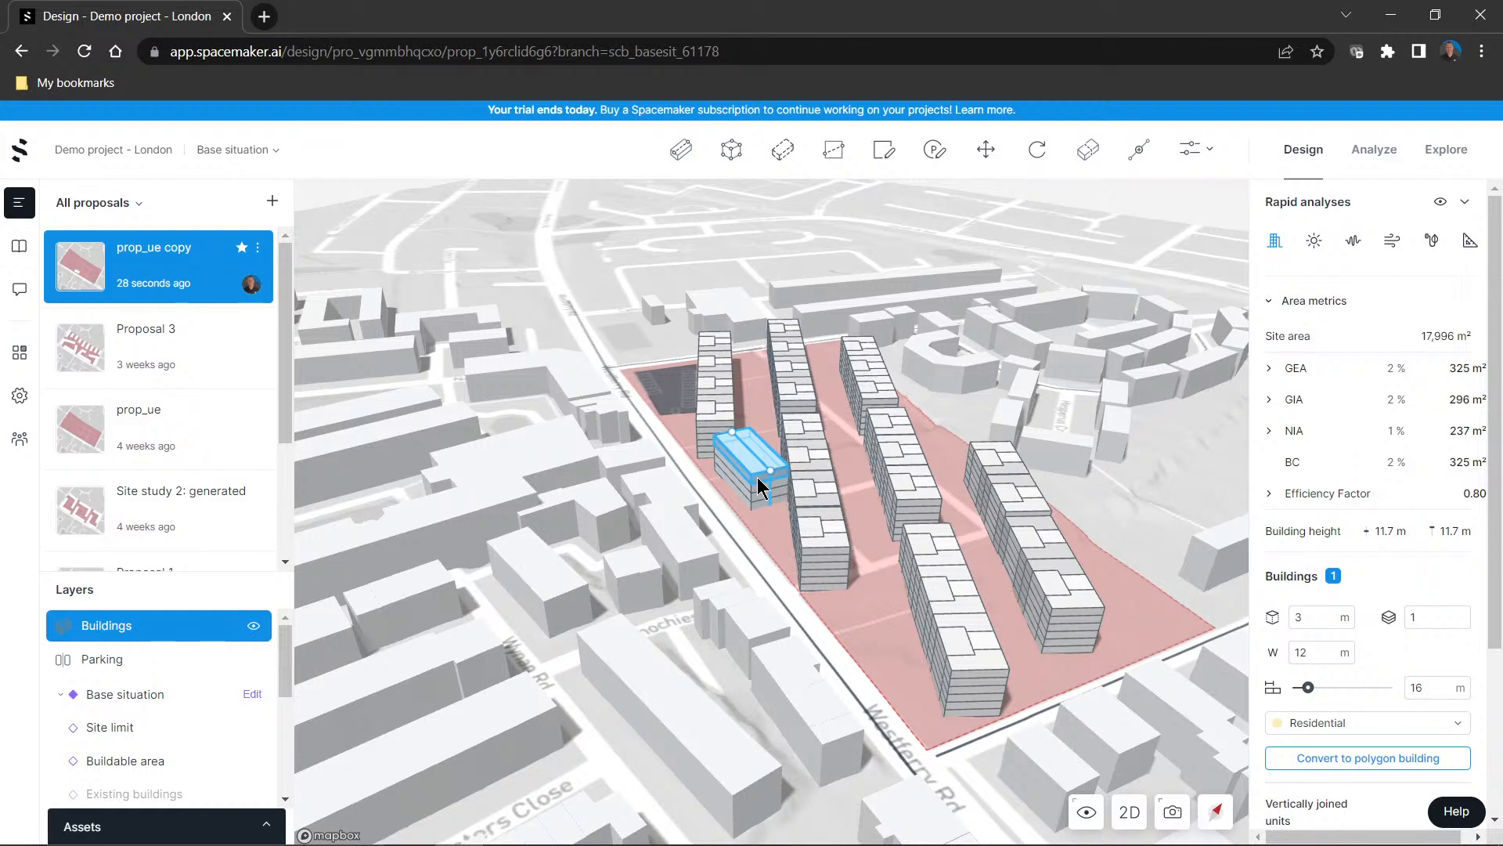
pyautogui.rightClick(757, 477)
pyautogui.moveTo(787, 520)
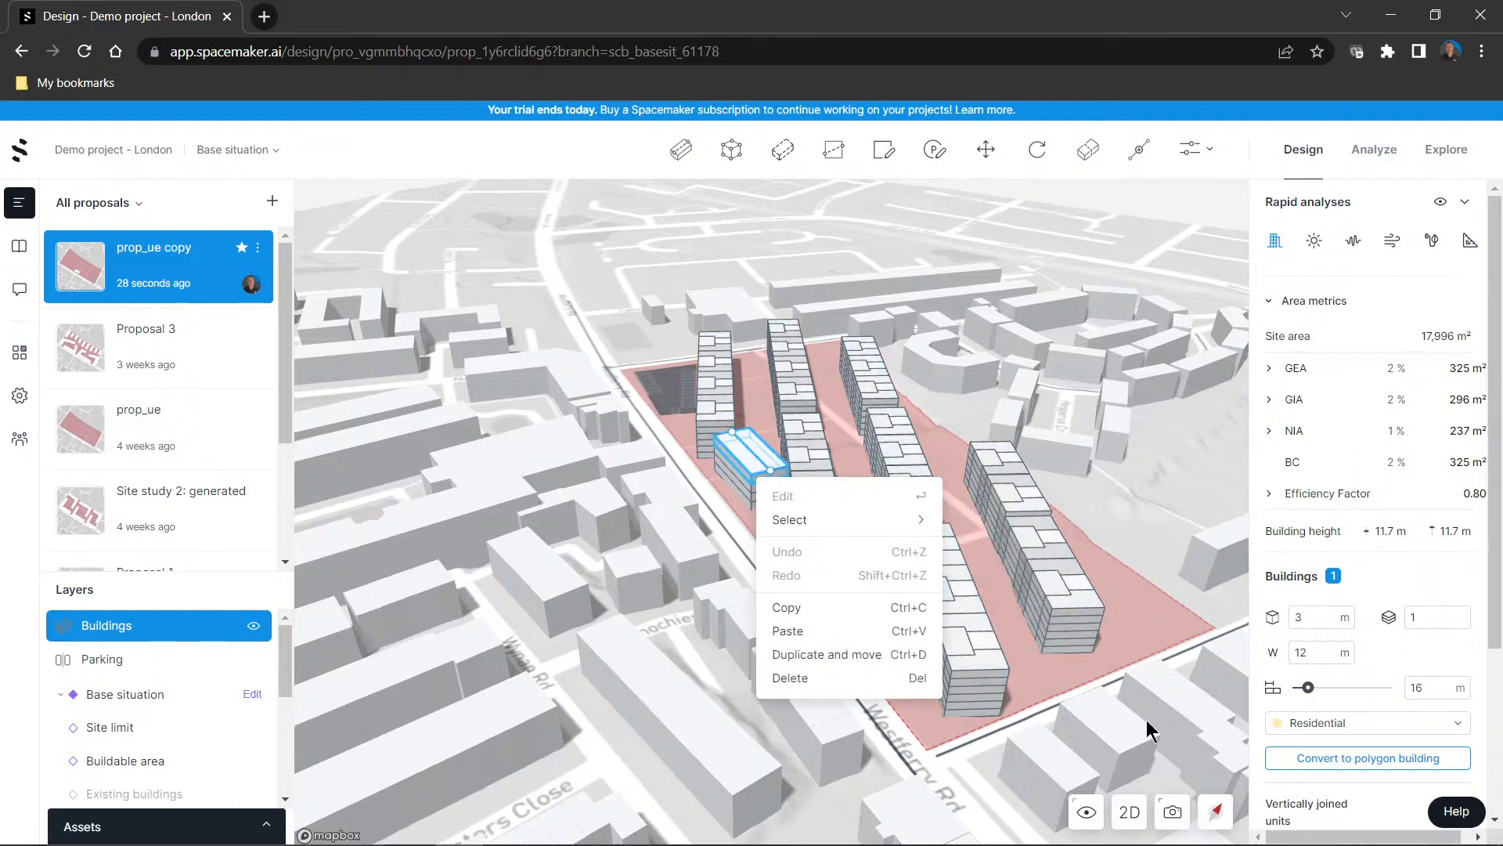
pyautogui.scroll(-3, 1365, 774)
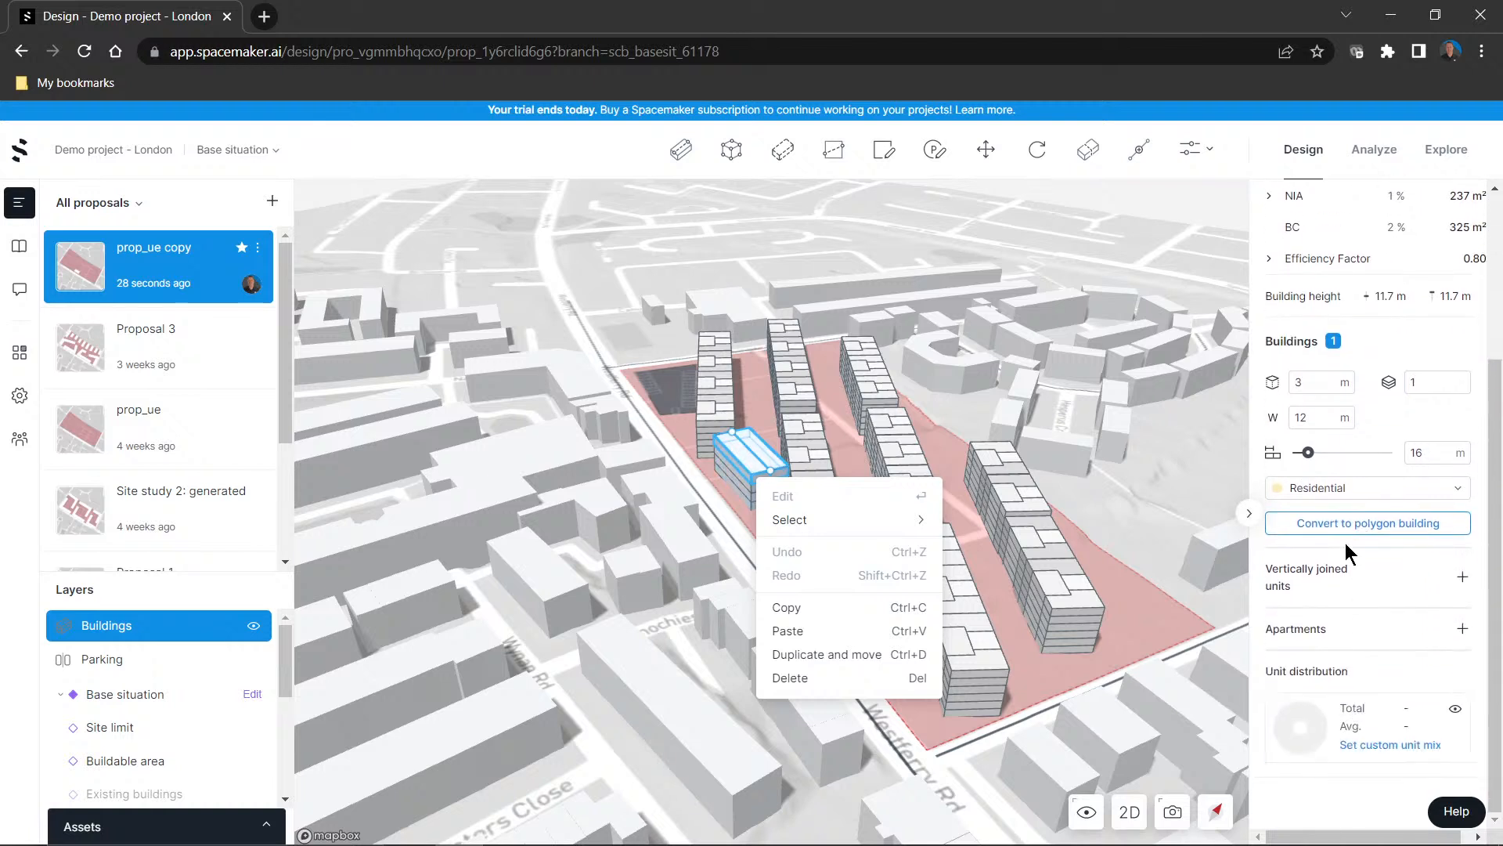
pyautogui.click(1345, 487)
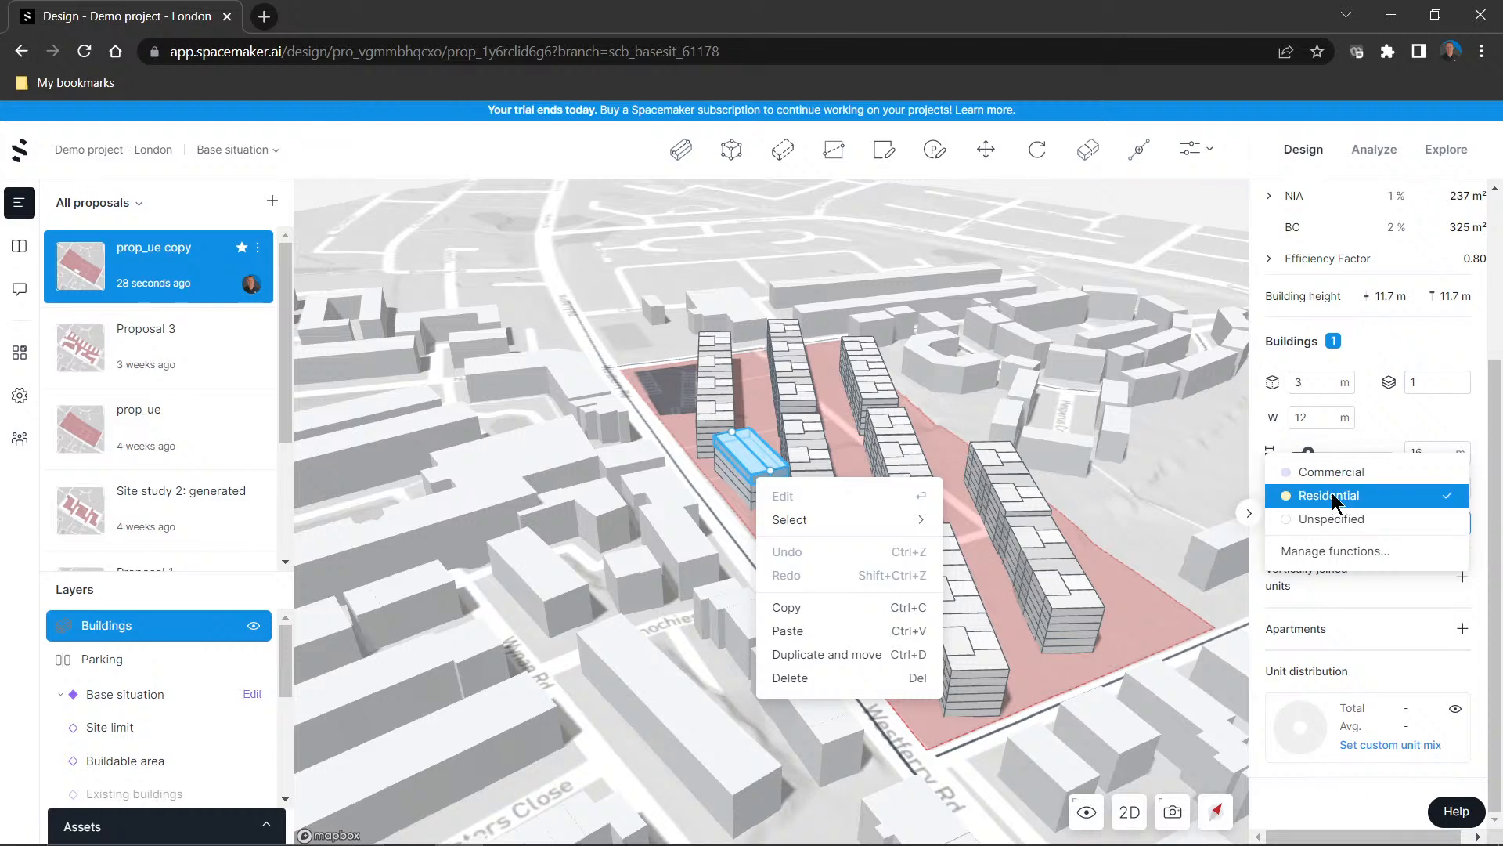
pyautogui.click(1332, 496)
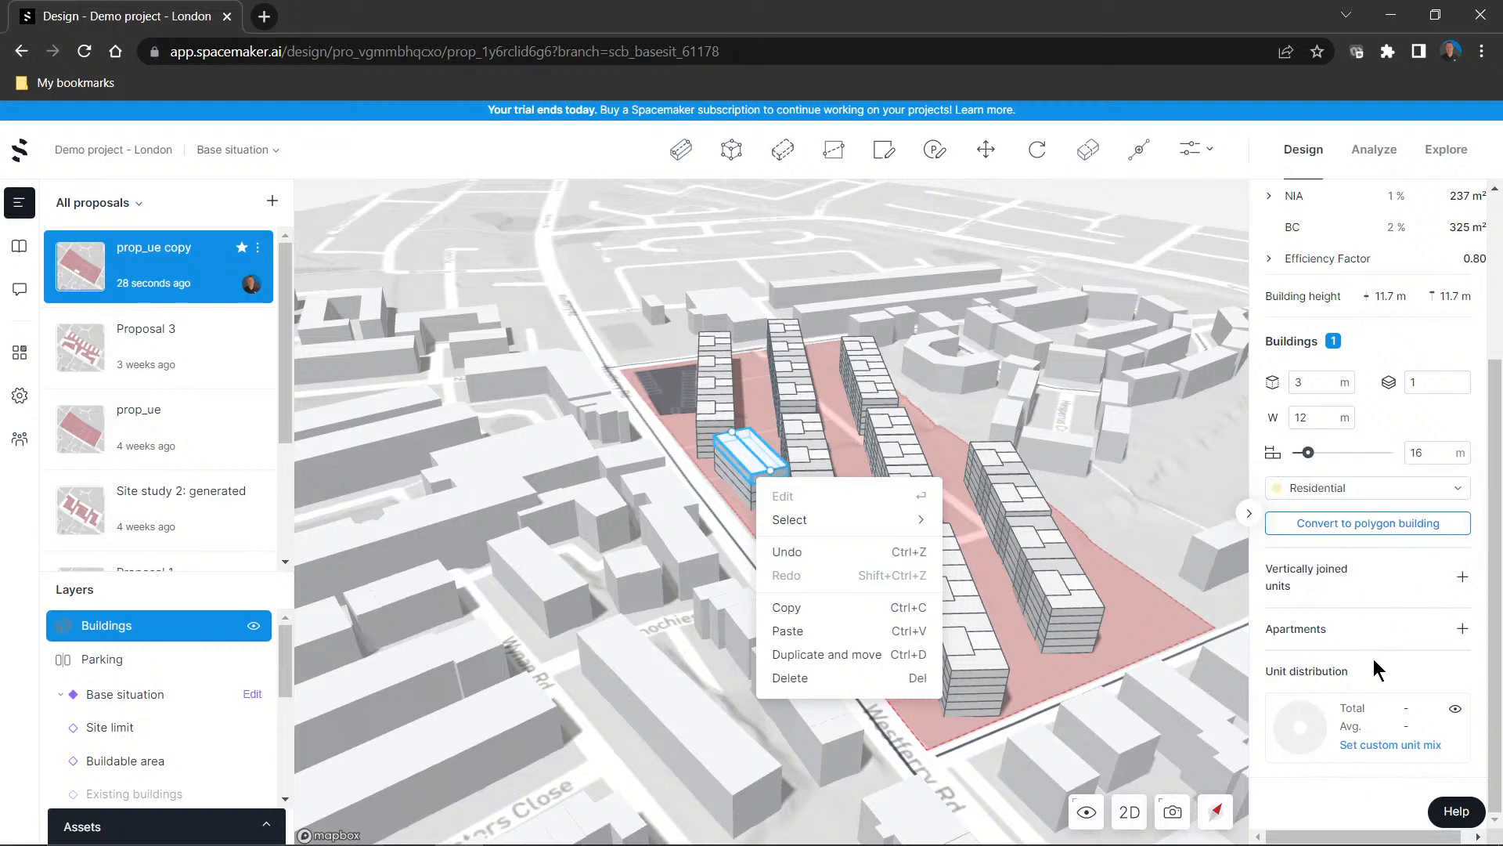
pyautogui.scroll(3, 1370, 726)
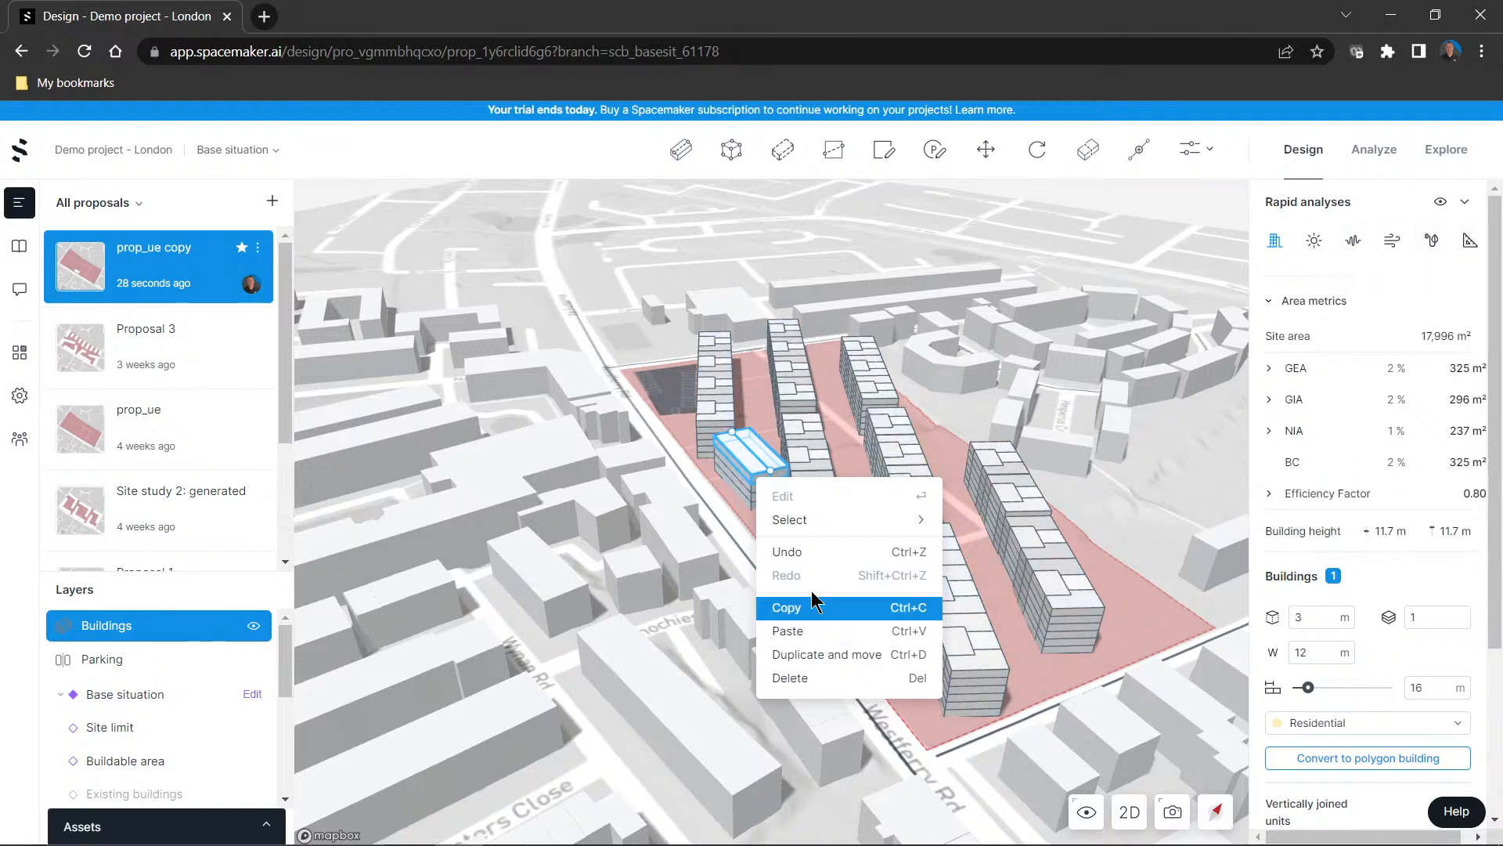
# Convert the separate line building to a polygon building
pyautogui.click(736, 468)
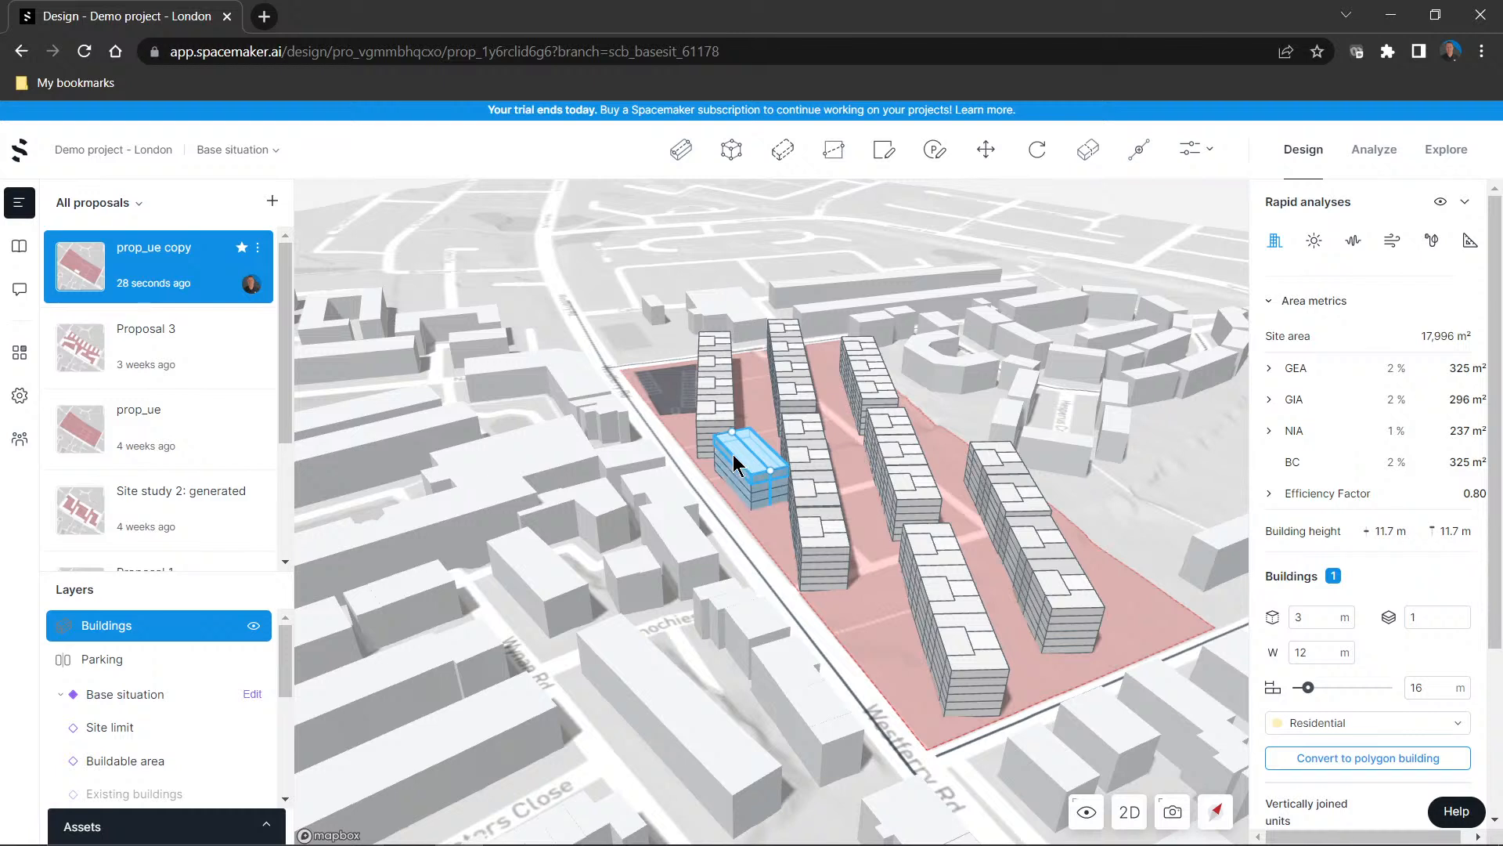
pyautogui.rightClick(734, 462)
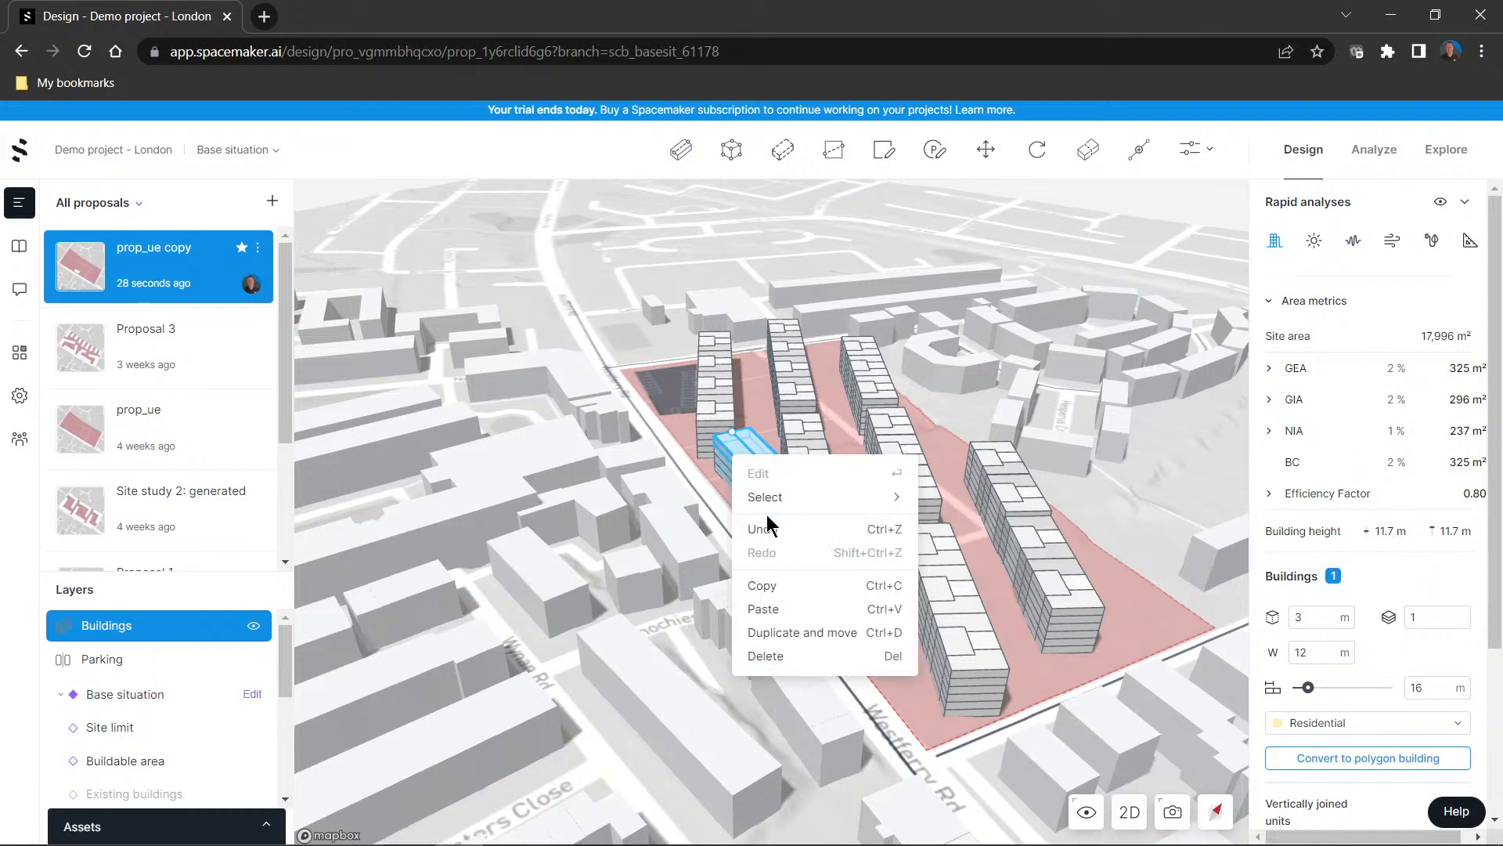
pyautogui.moveTo(774, 498)
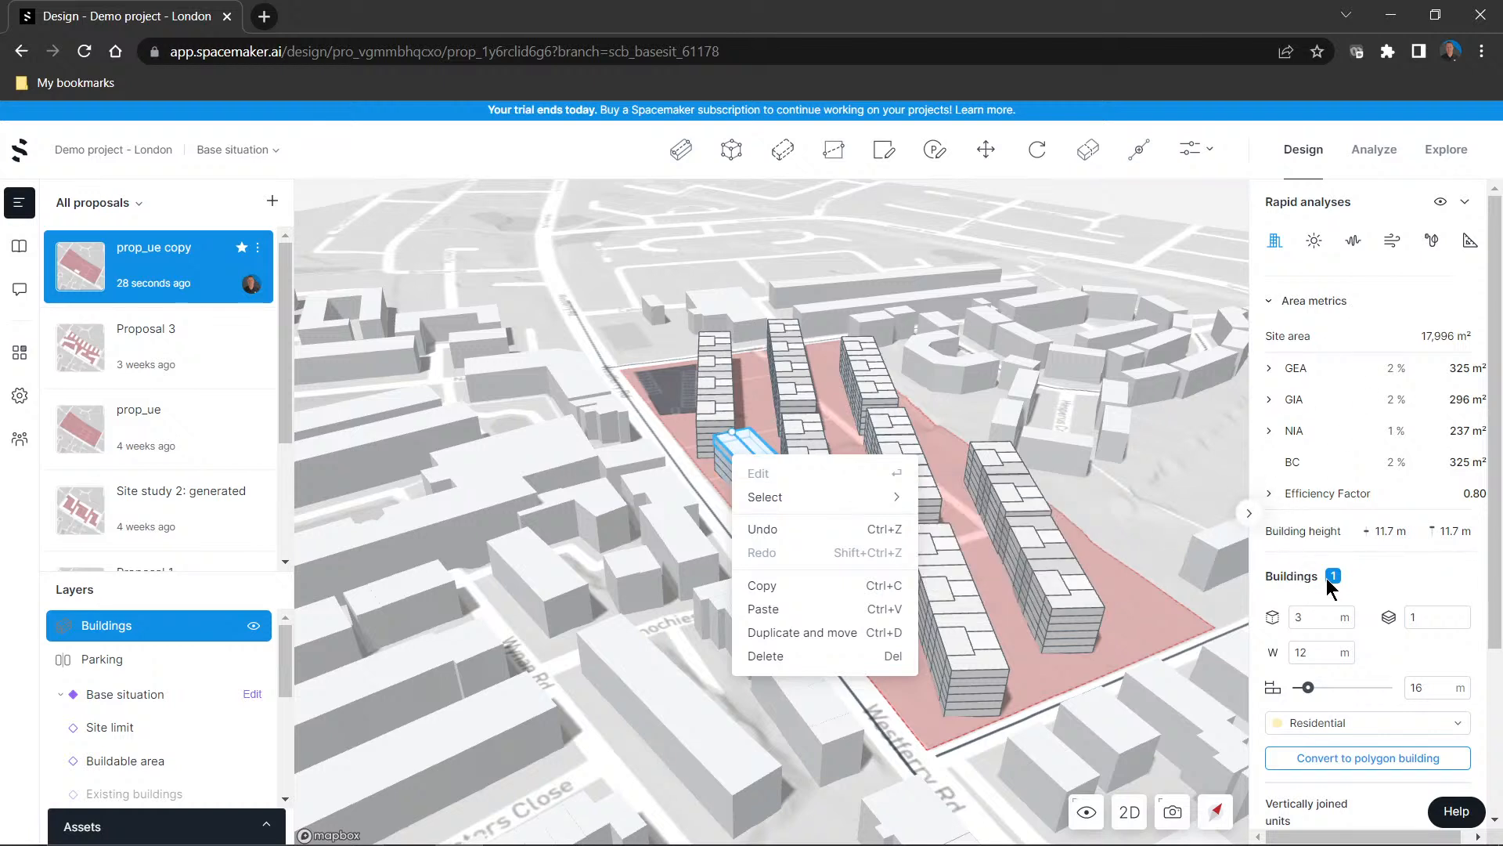
pyautogui.scroll(-3, 1335, 744)
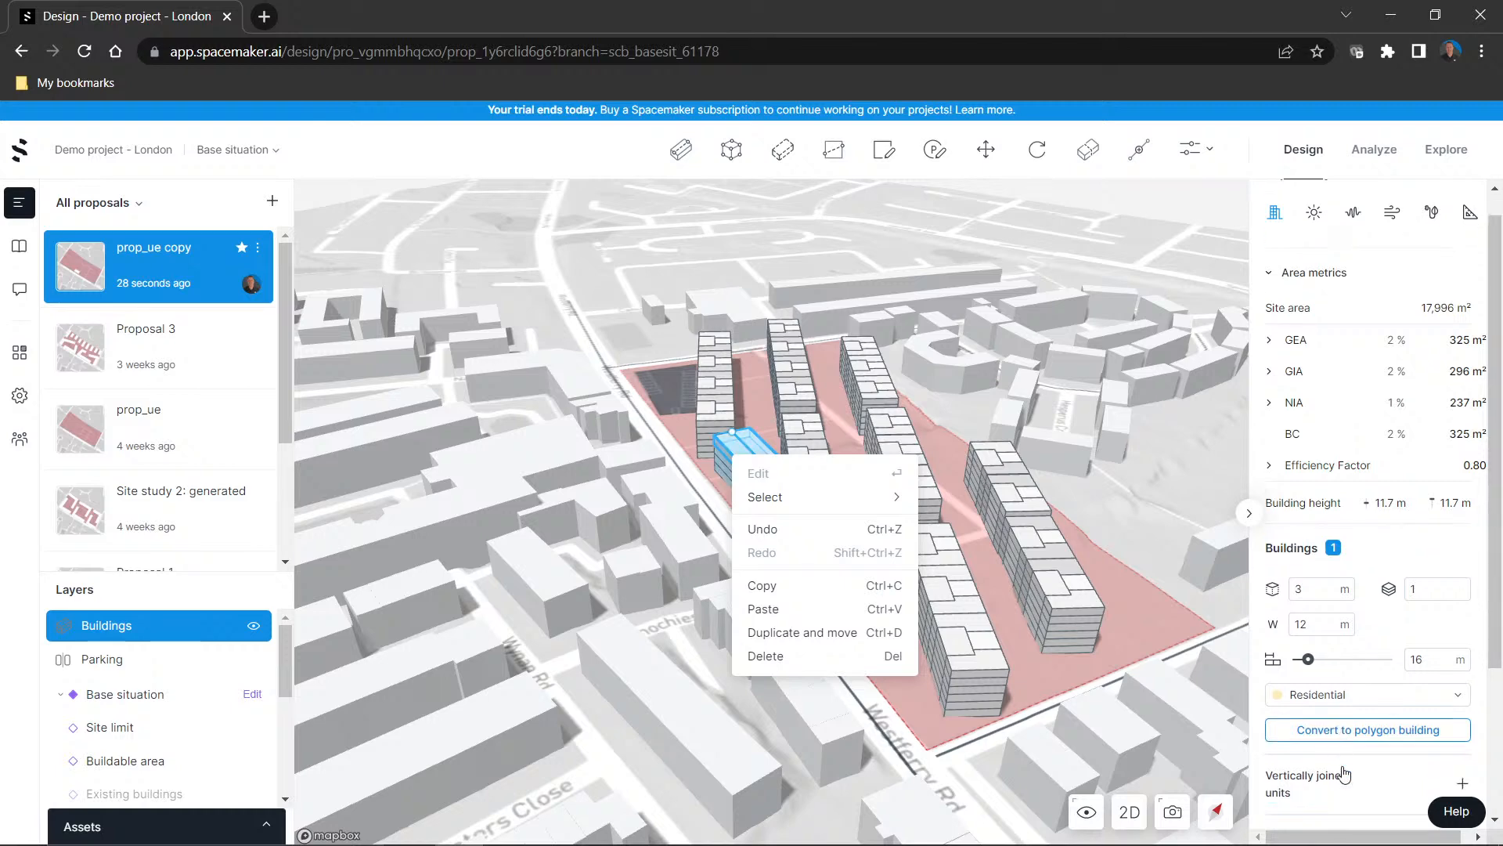
pyautogui.click(1349, 527)
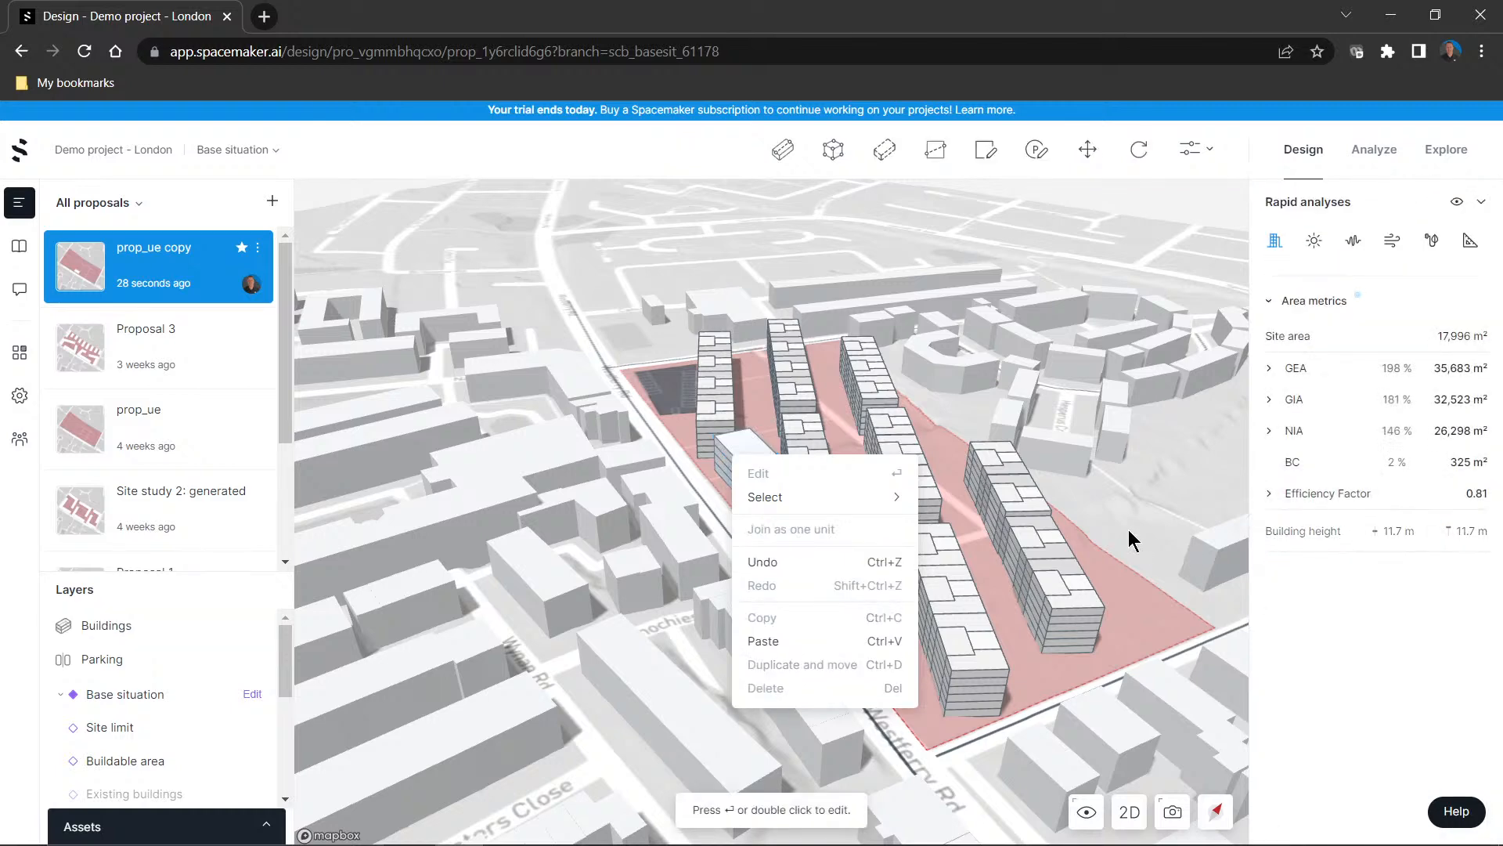
# Examine the polygon building's properties, its top storey's editable outline and the editing commands available for that storey
pyautogui.click(755, 460)
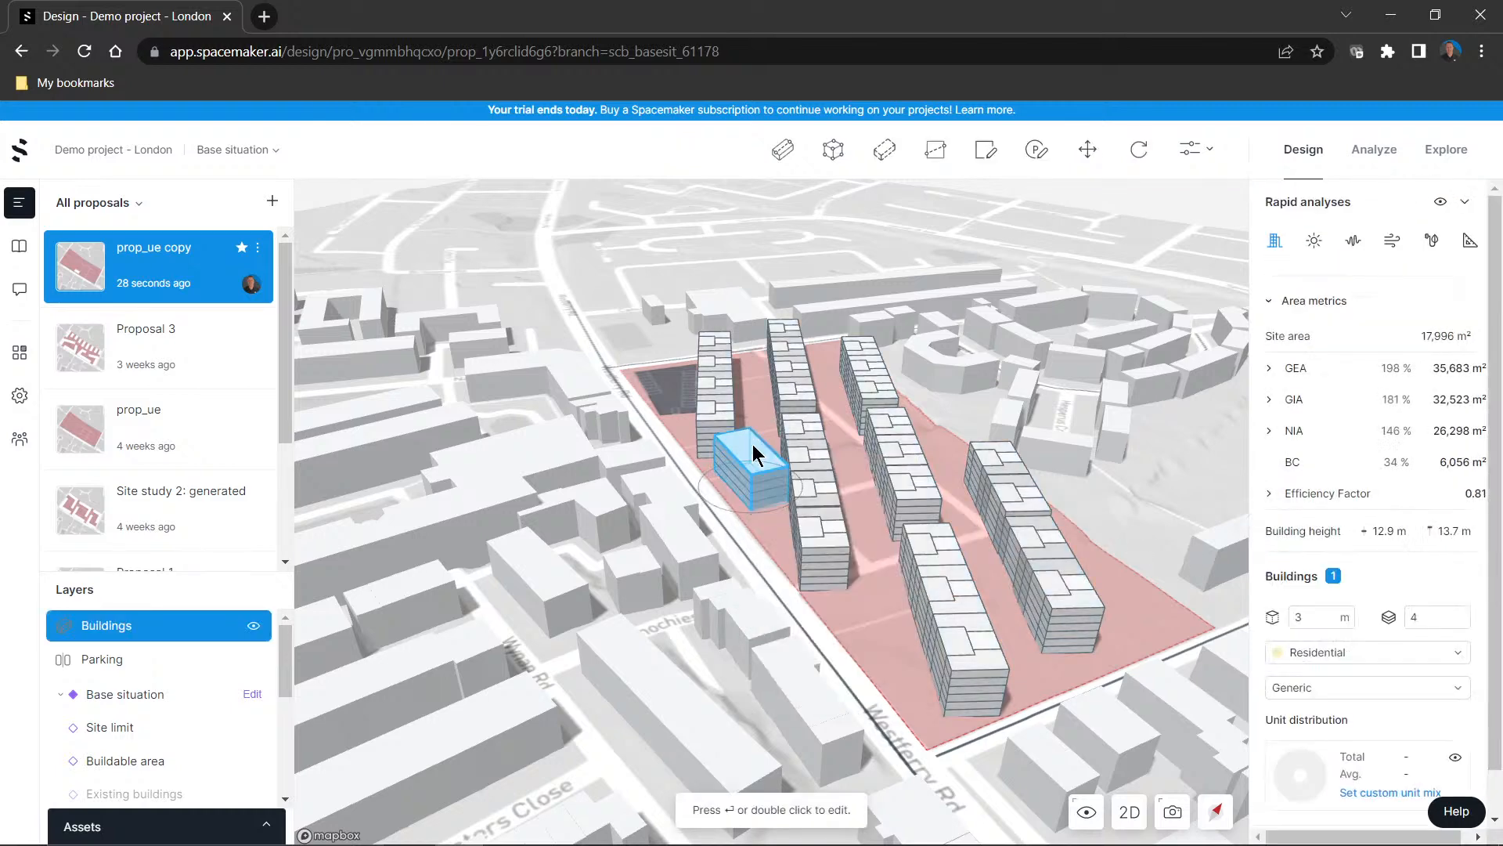
pyautogui.scroll(-1, 1371, 689)
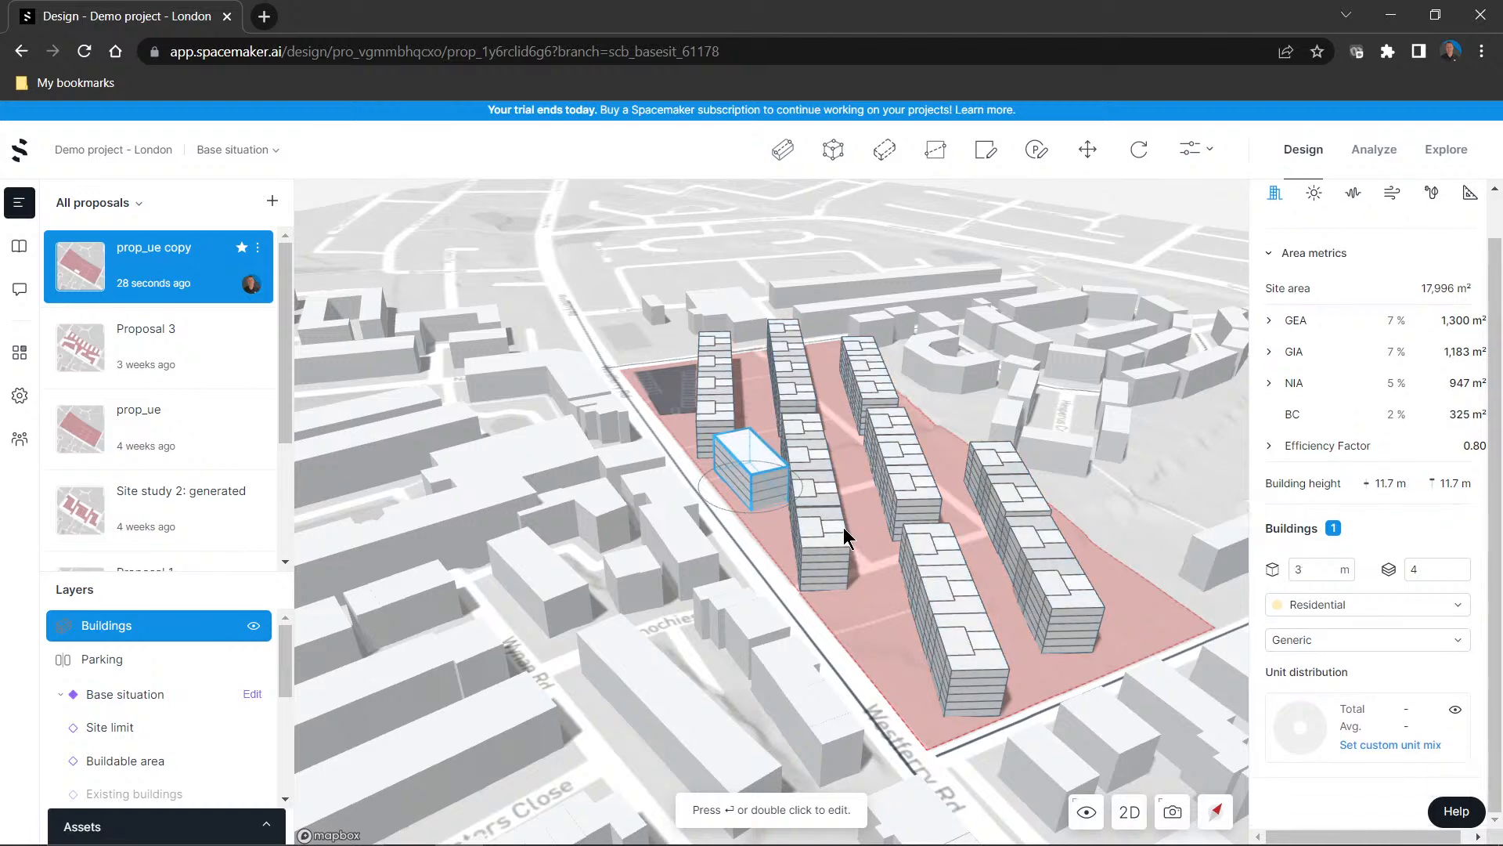
pyautogui.doubleClick(771, 475)
pyautogui.doubleClick(771, 473)
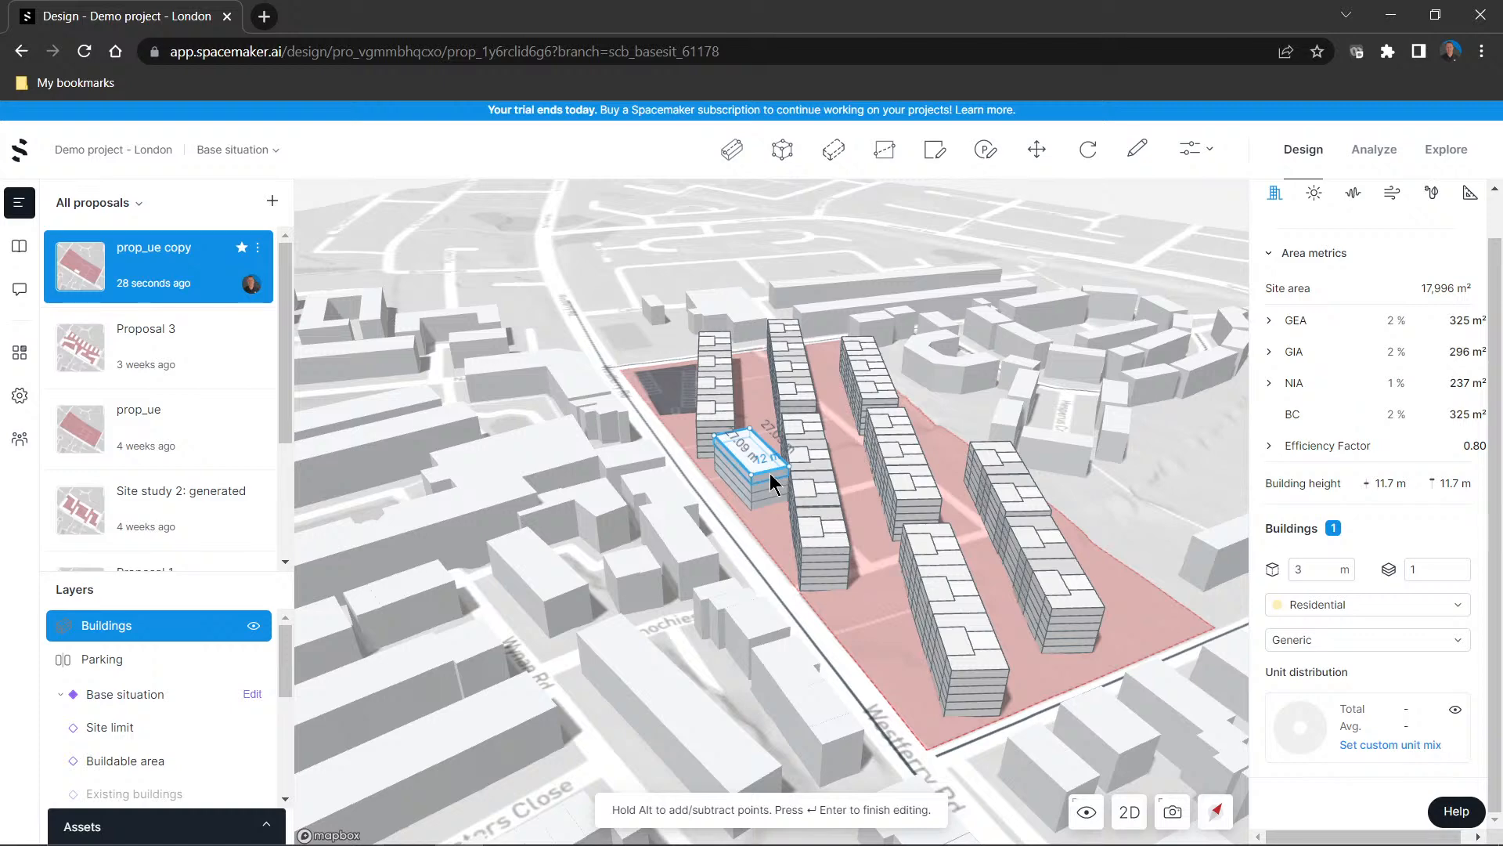
pyautogui.rightClick(767, 473)
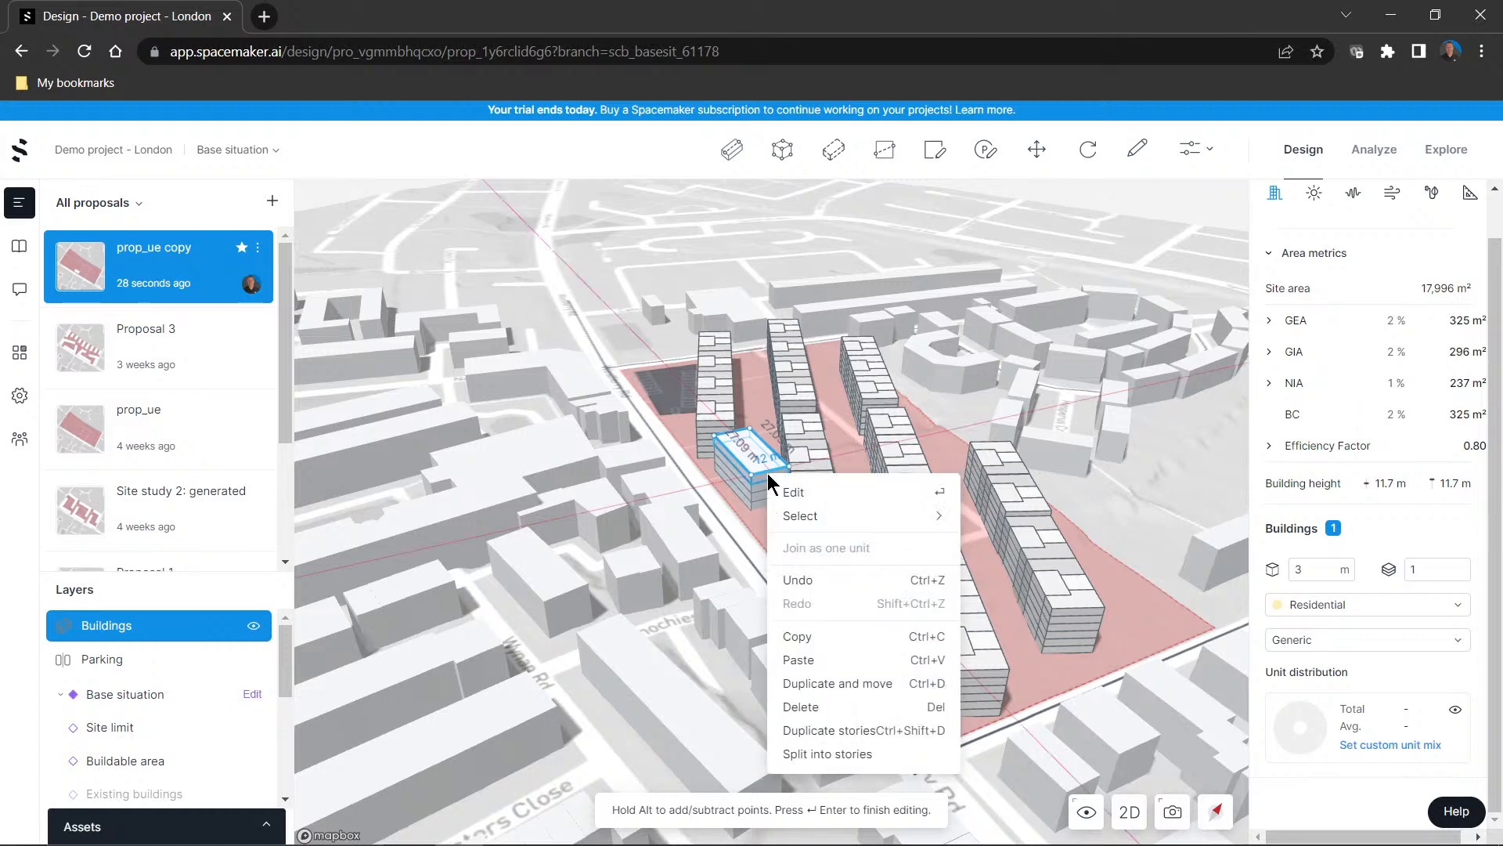
pyautogui.click(763, 476)
pyautogui.click(764, 476)
pyautogui.rightClick(766, 478)
pyautogui.click(789, 495)
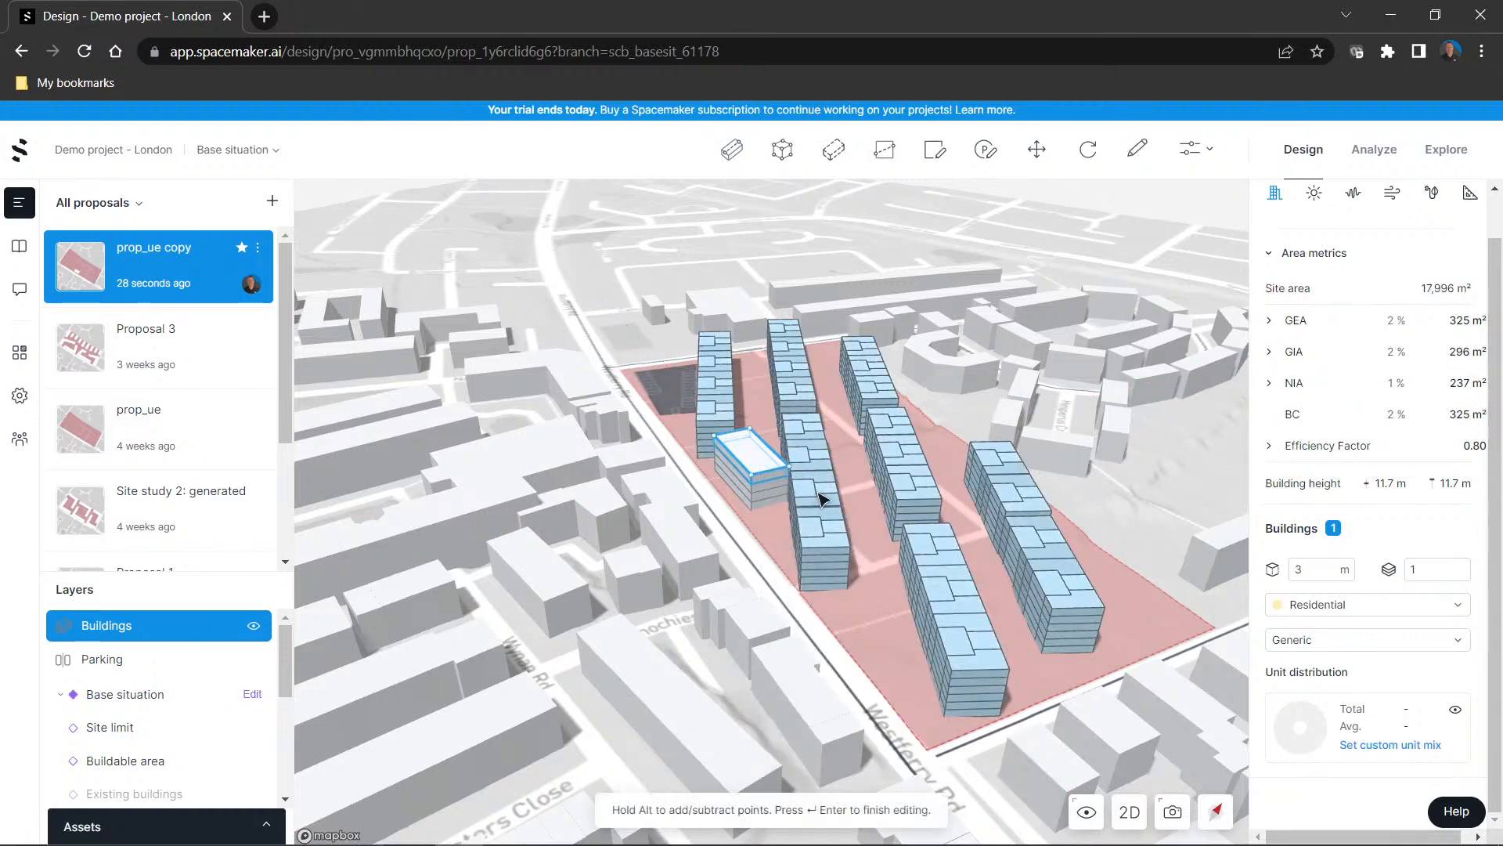
pyautogui.press('Return')
# Select all objects in the proposal through the top storey's selection options, and clear the selection
pyautogui.rightClick(764, 476)
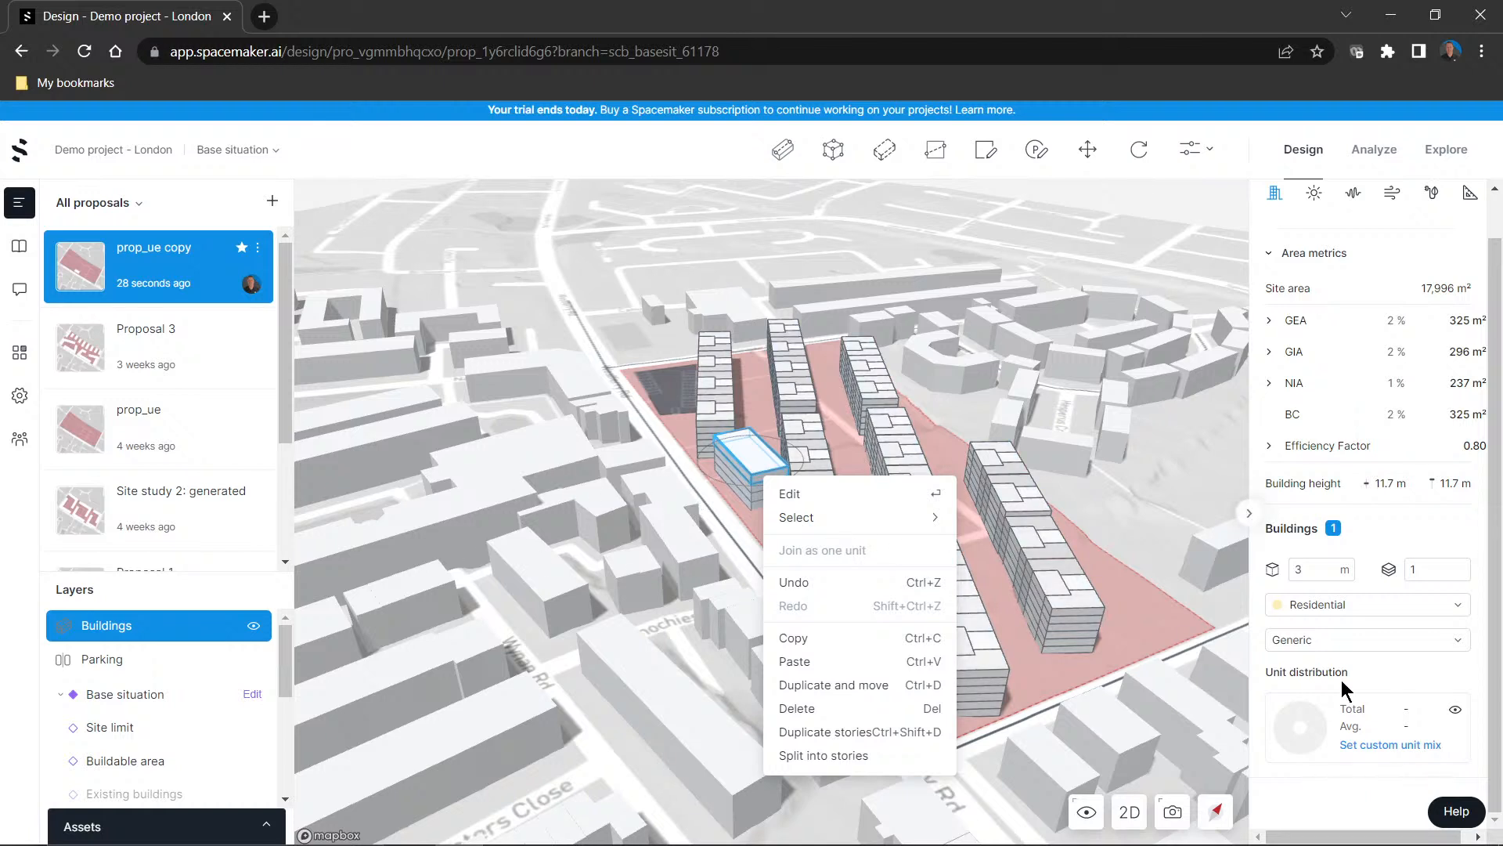
pyautogui.moveTo(891, 515)
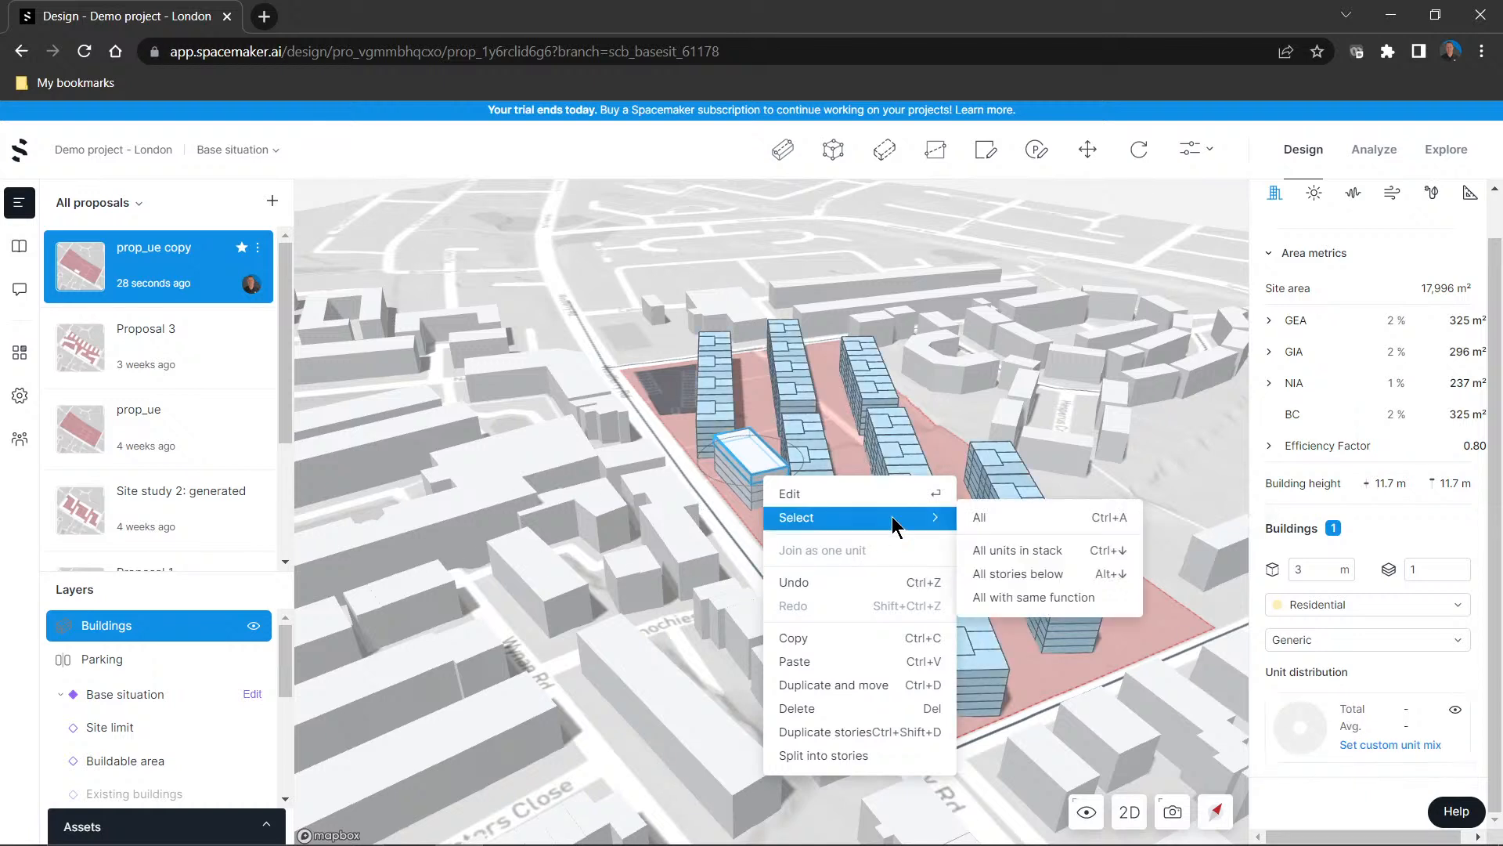
pyautogui.click(985, 518)
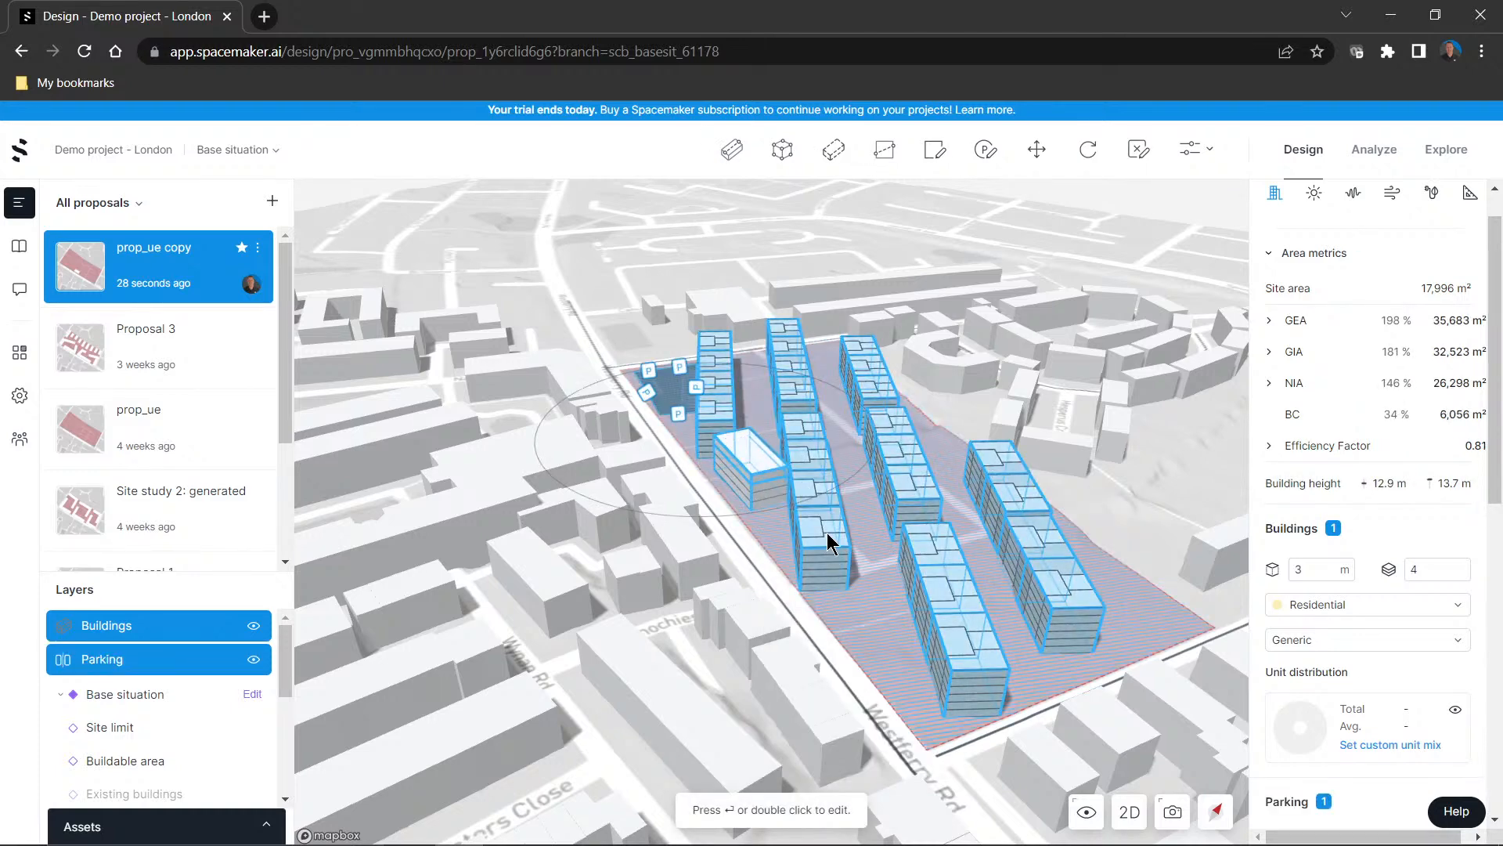
pyautogui.scroll(3, 828, 539)
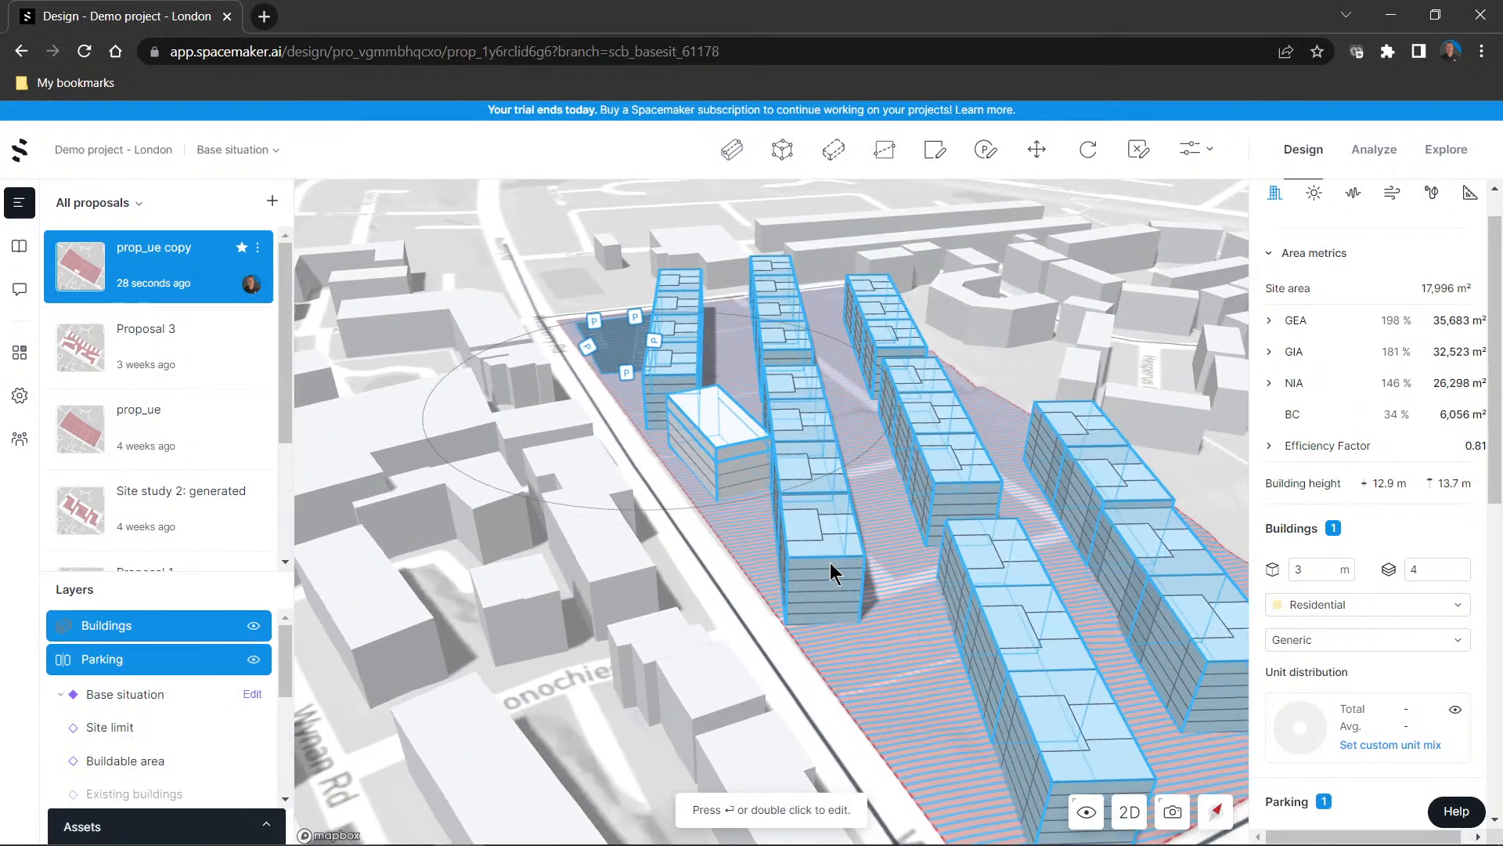
pyautogui.click(831, 558)
pyautogui.press('Escape')
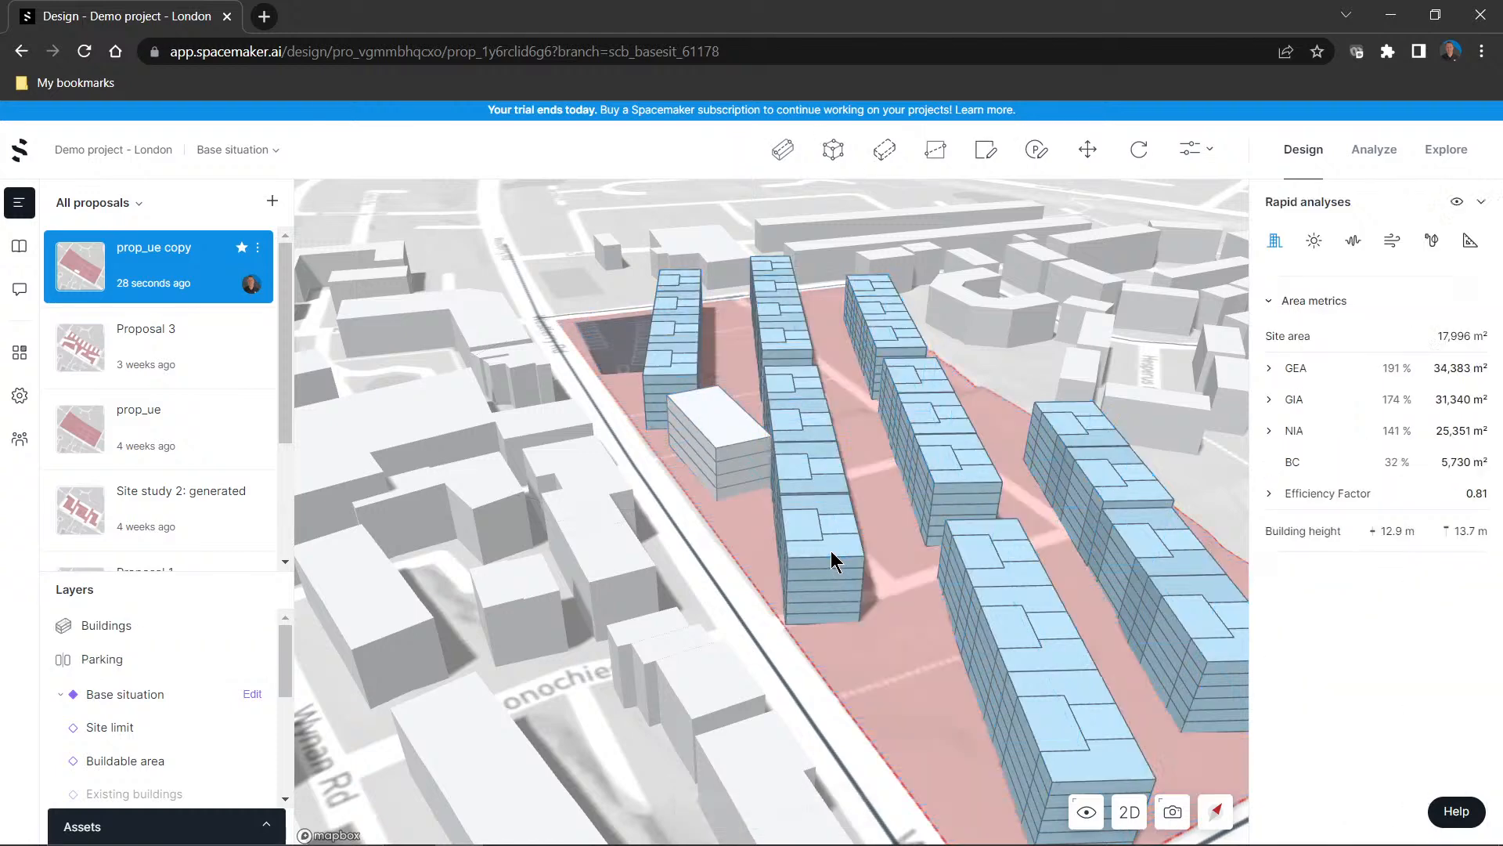
# Reselect the auto-generated building rows and review their available commands and Auto Buildings parameters
pyautogui.click(844, 563)
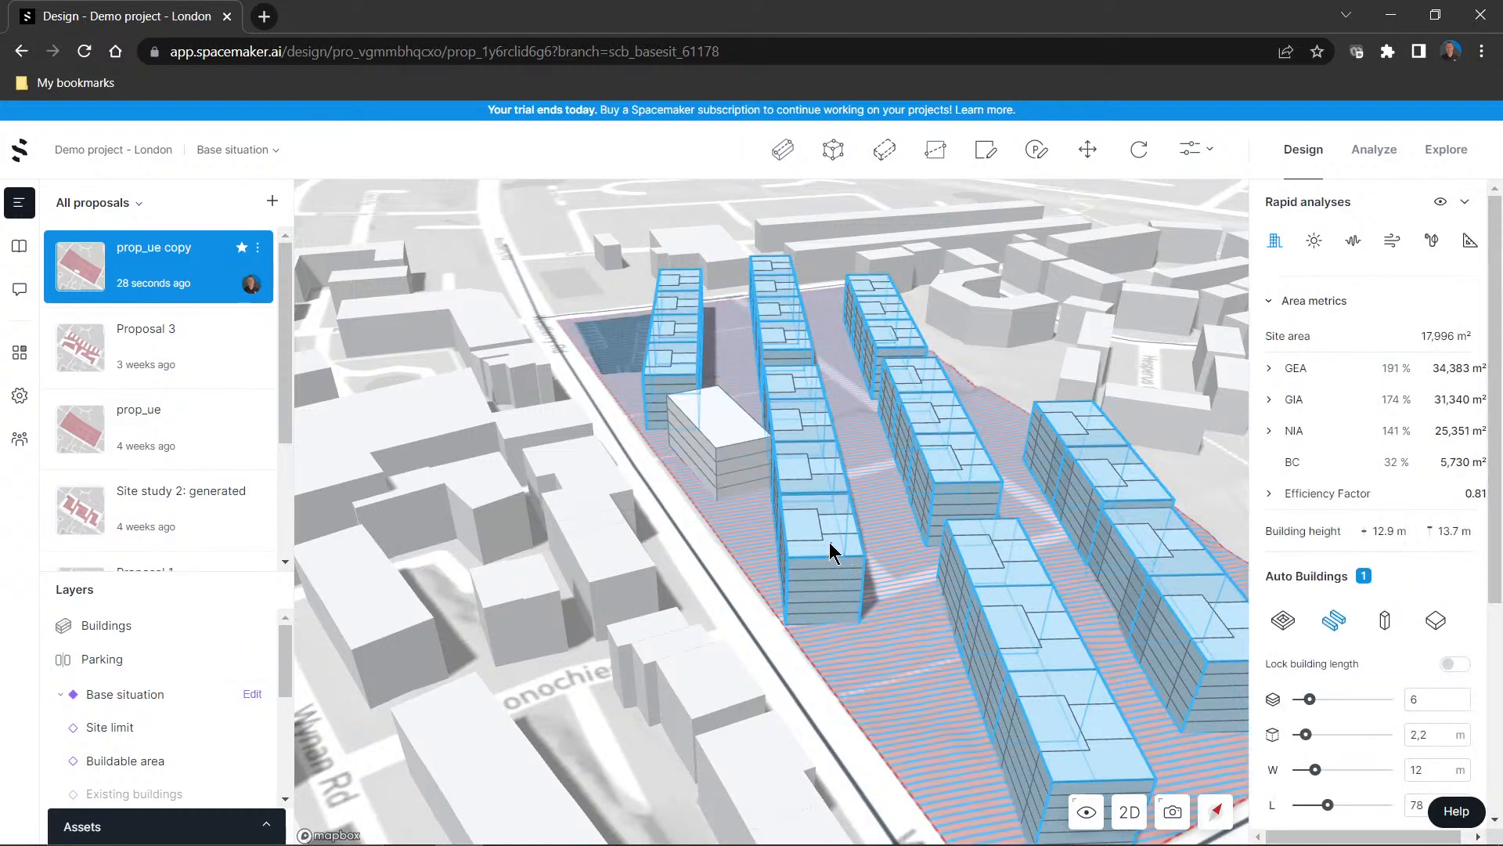
pyautogui.rightClick(830, 545)
pyautogui.moveTo(846, 581)
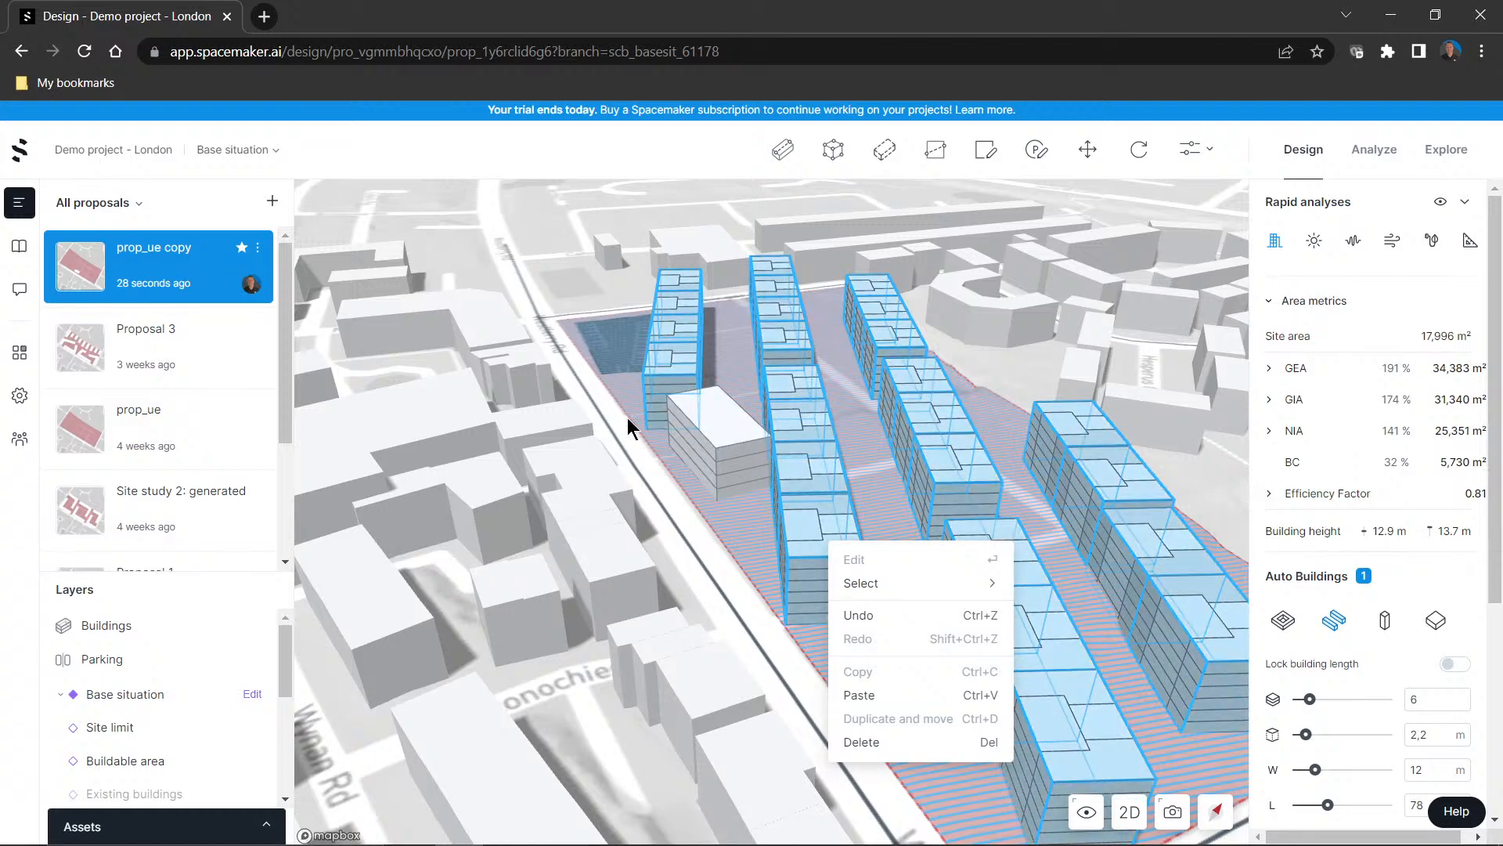
pyautogui.scroll(-2, 737, 573)
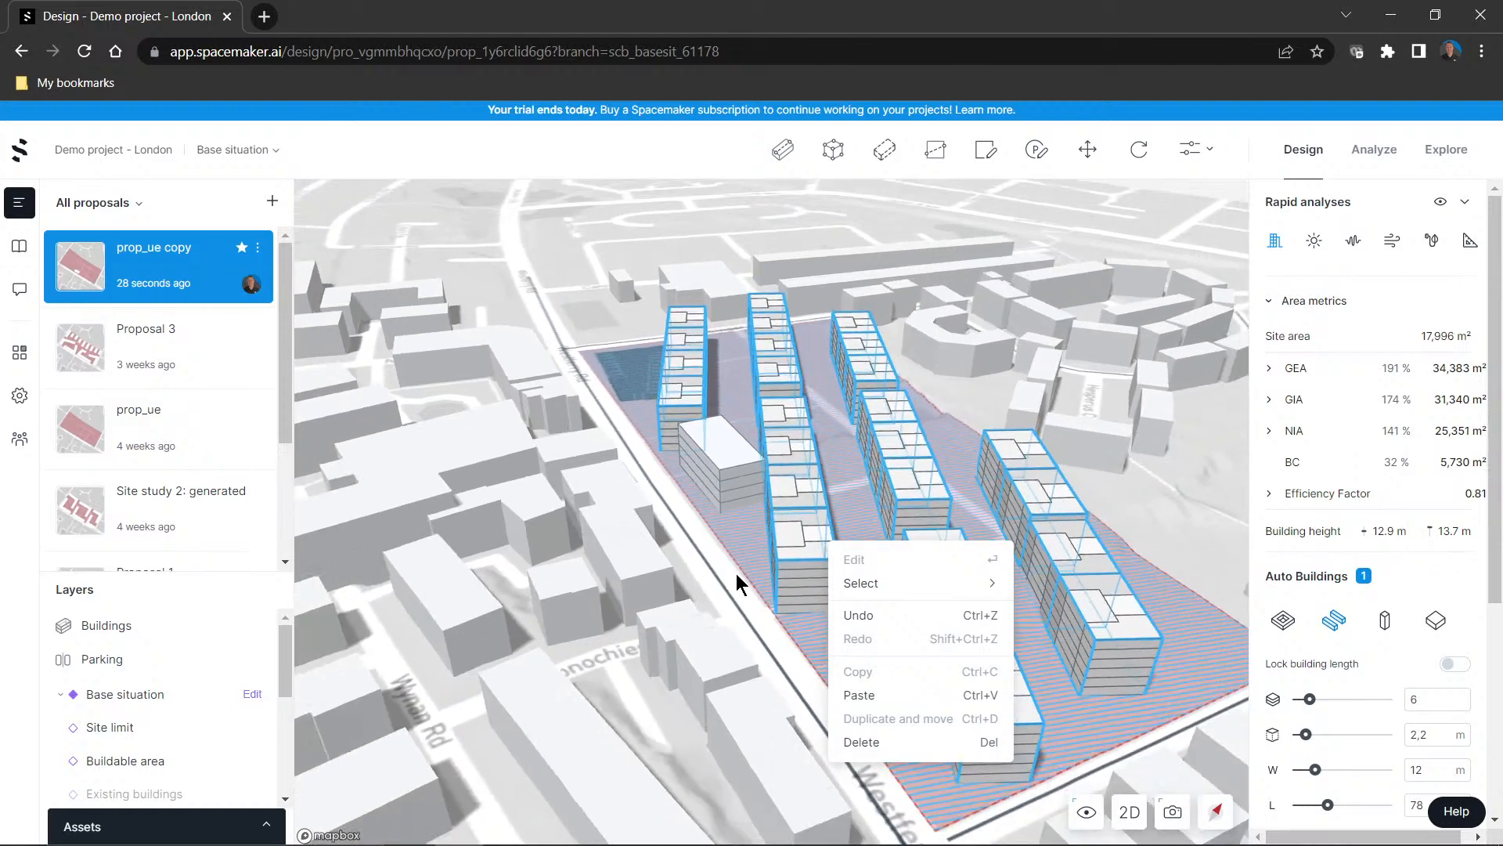
pyautogui.rightClick(1032, 618)
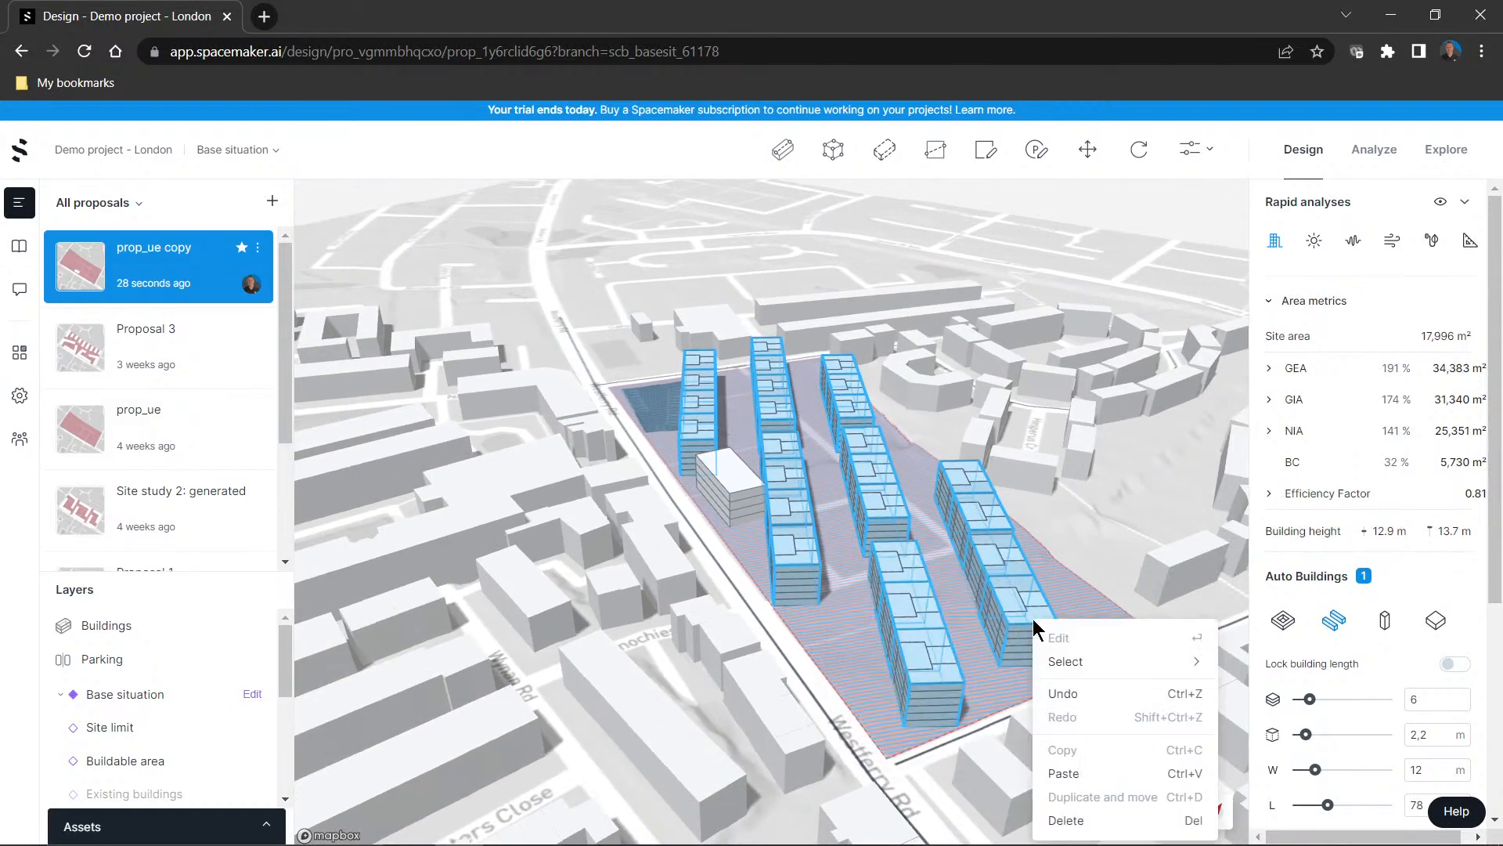
pyautogui.scroll(-4, 1370, 659)
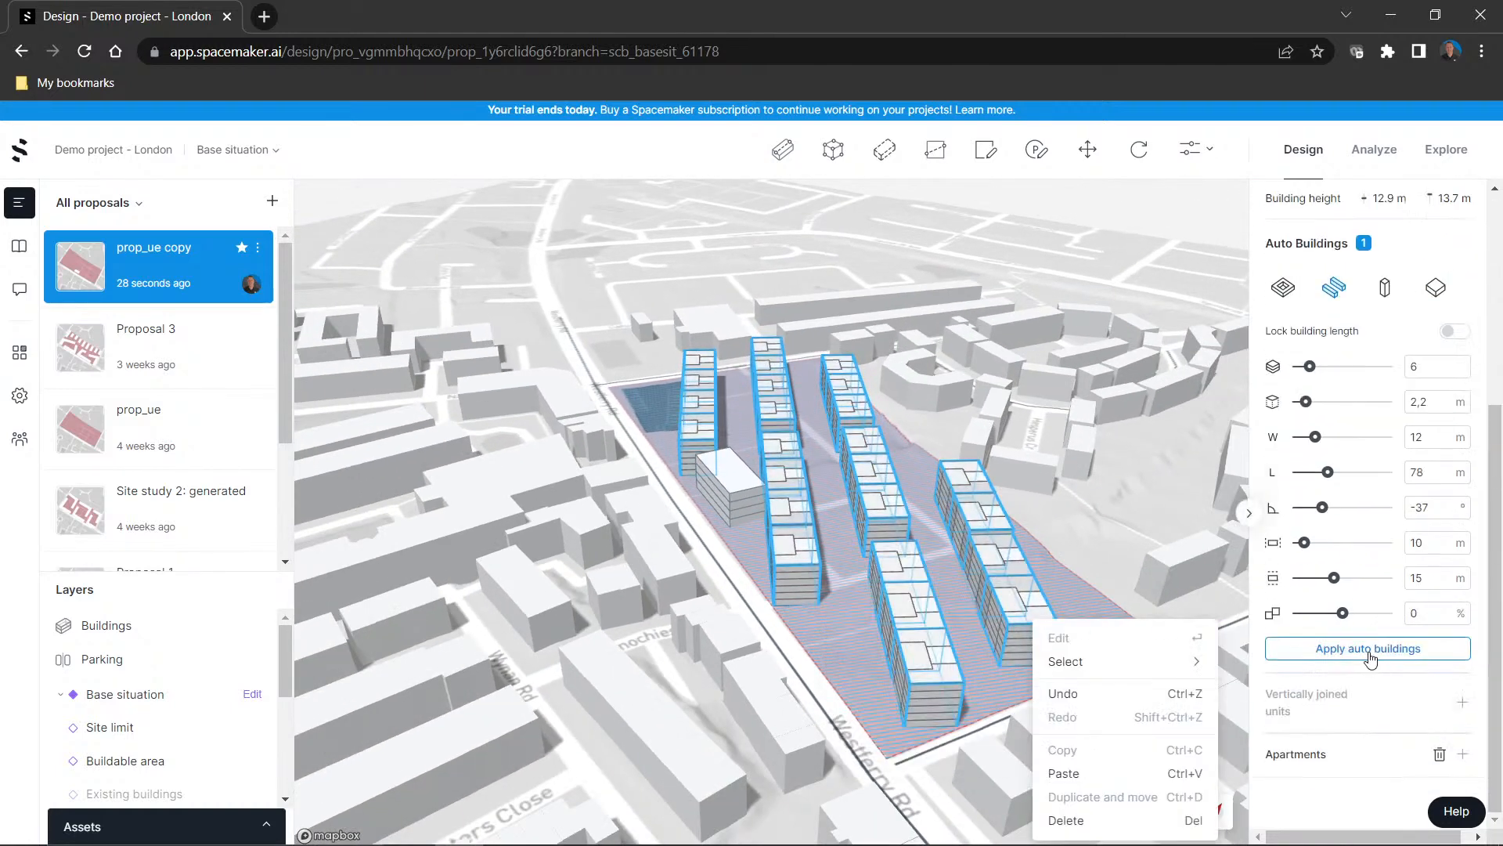
pyautogui.click(918, 601)
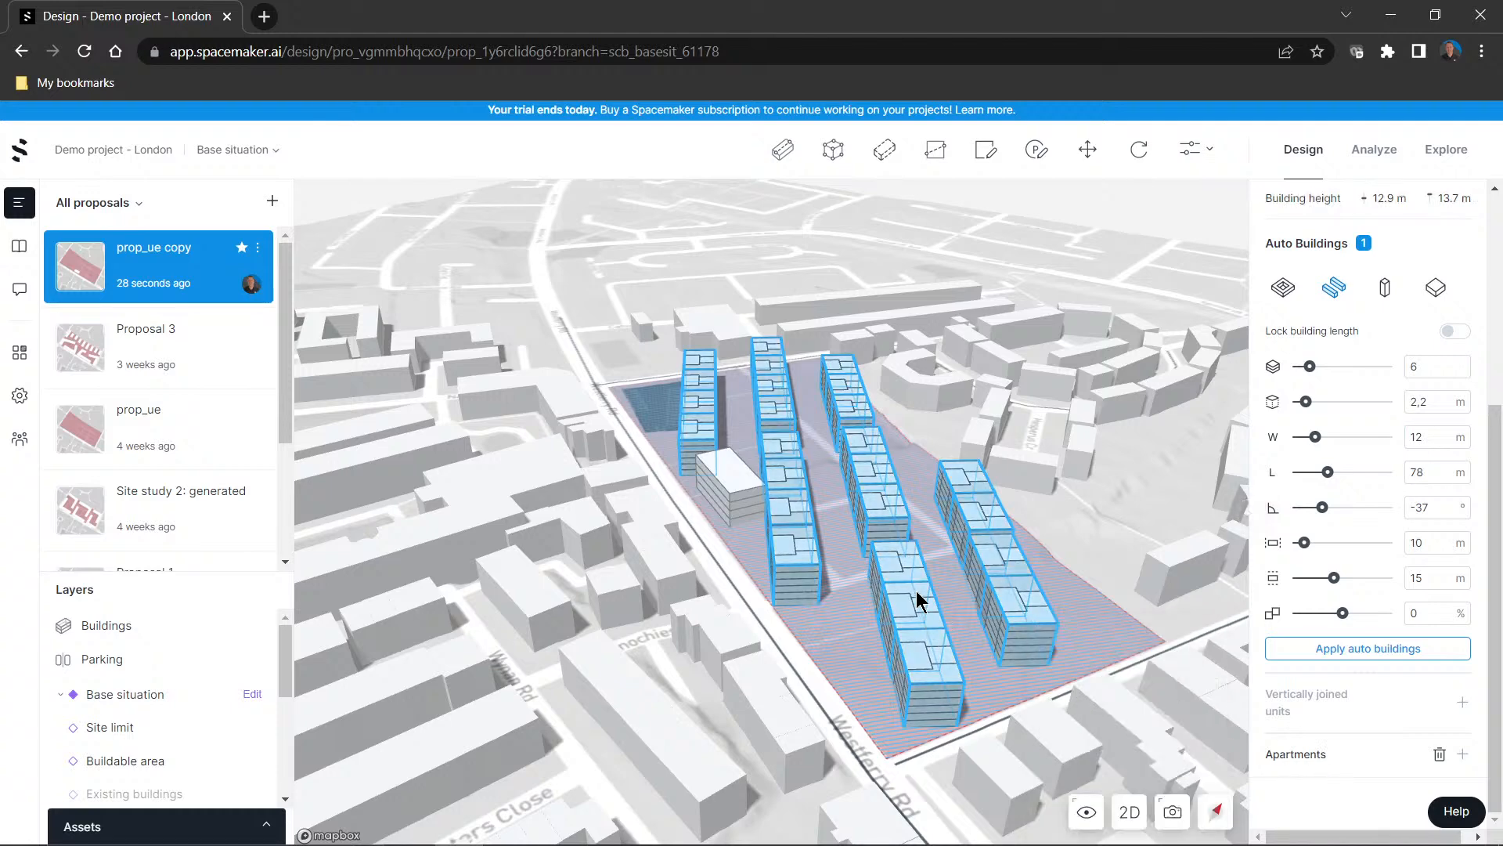
# Switch to the PowerPoint slide show on urban design workflows
pyautogui.hotkey('alt', 'Tab')
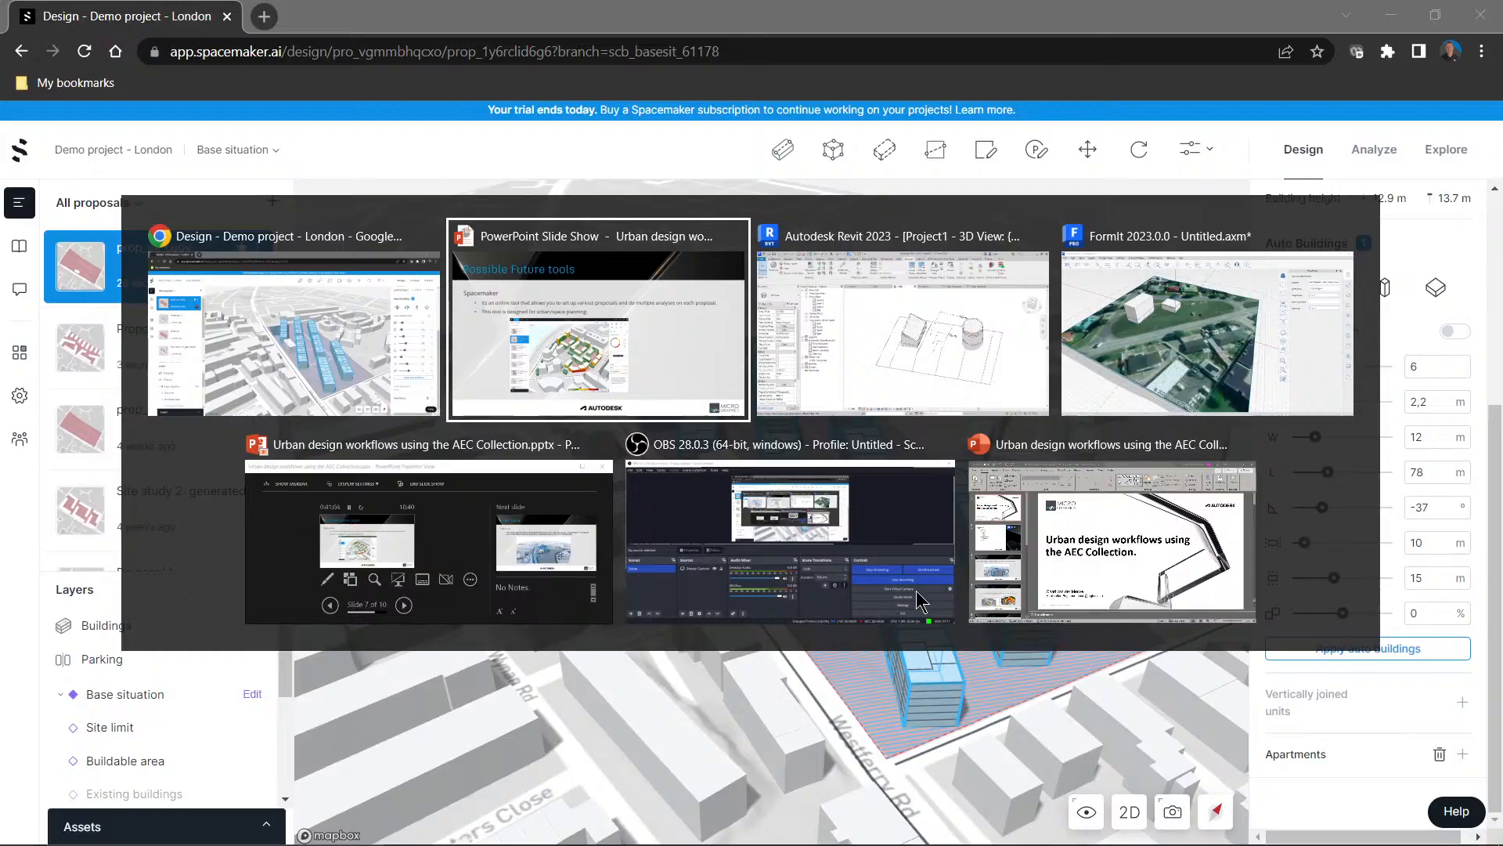